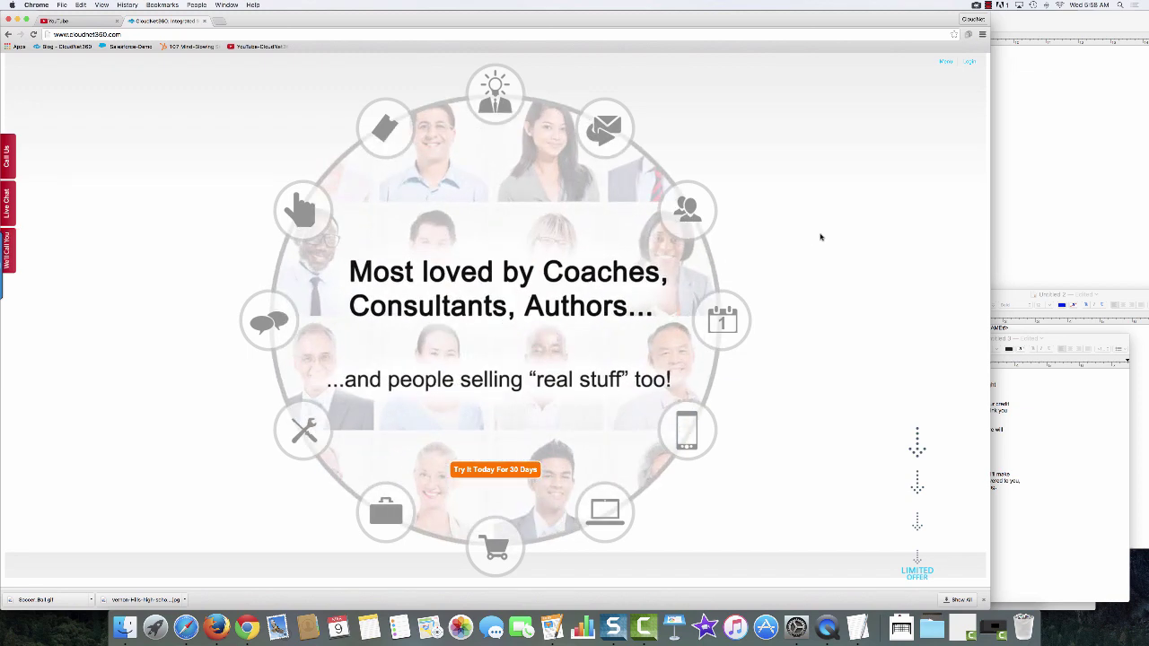
Log in to CloudNet360 with the suggested account email and the account password.
left_click(970, 64)
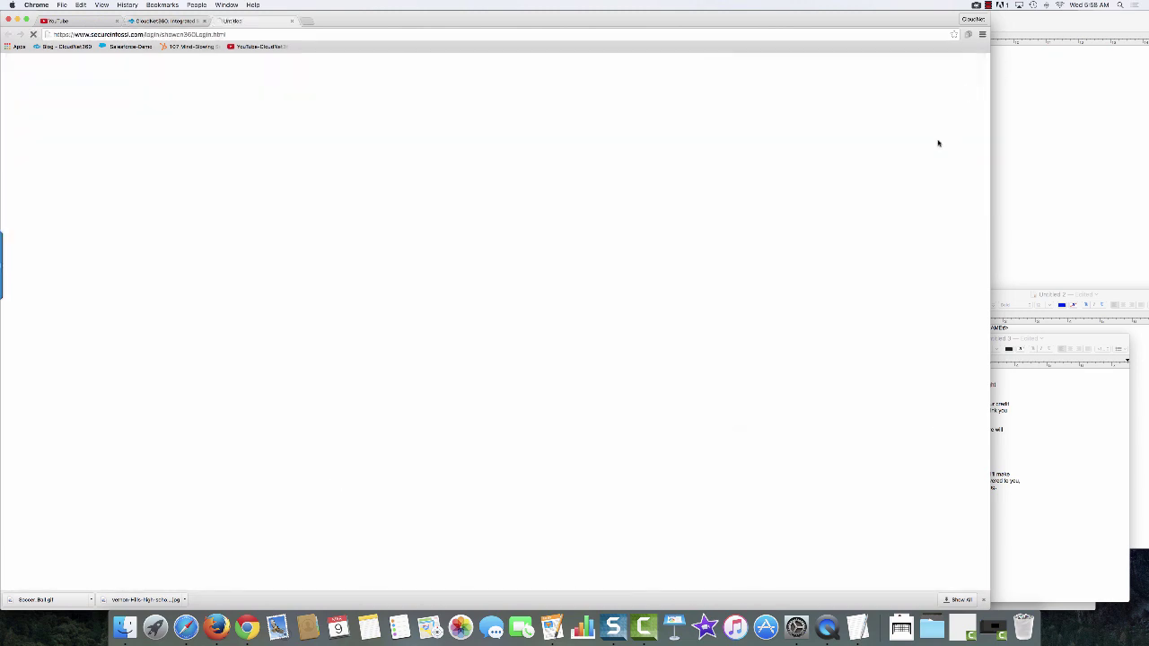
triple_click(282, 144)
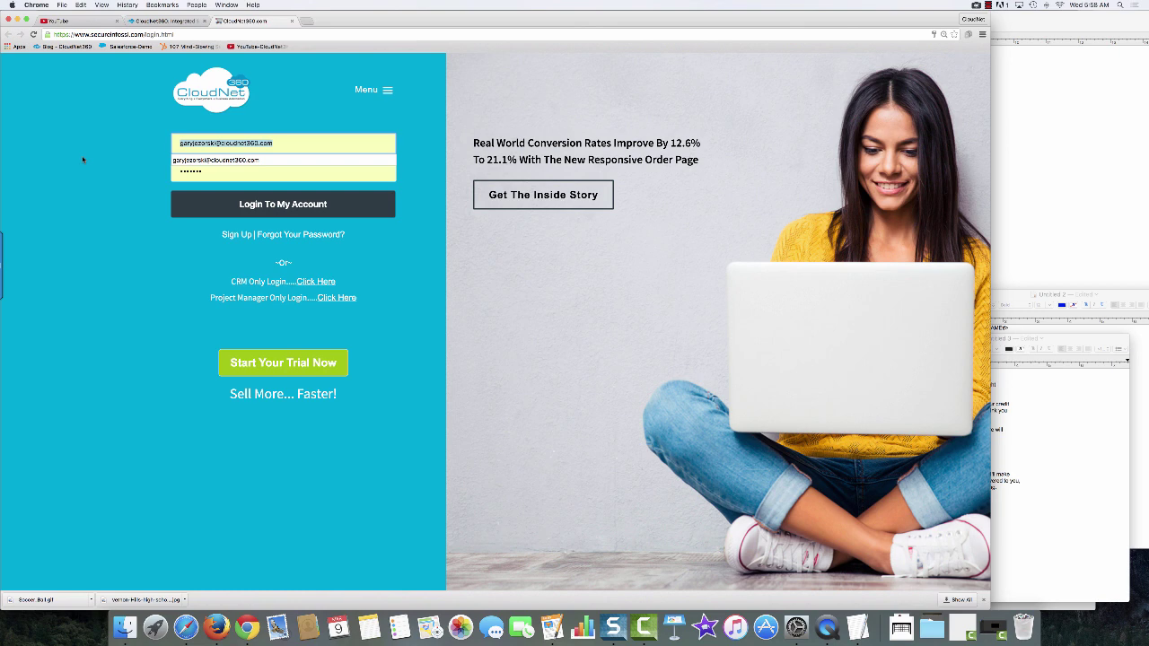
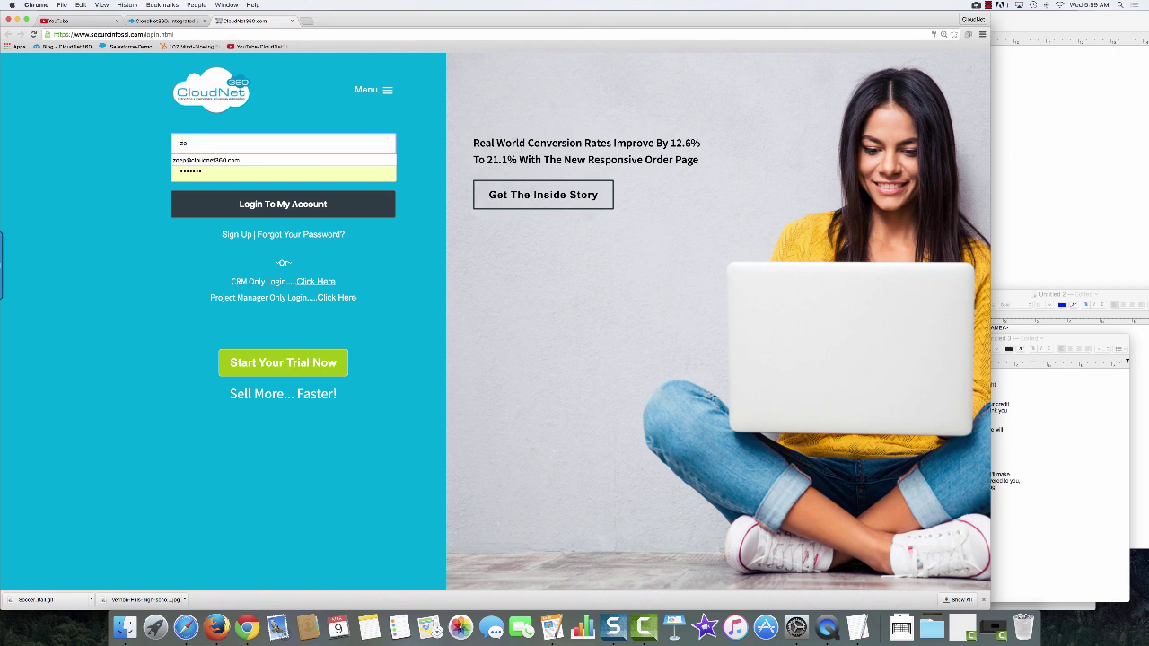
key("Down")
key("Return")
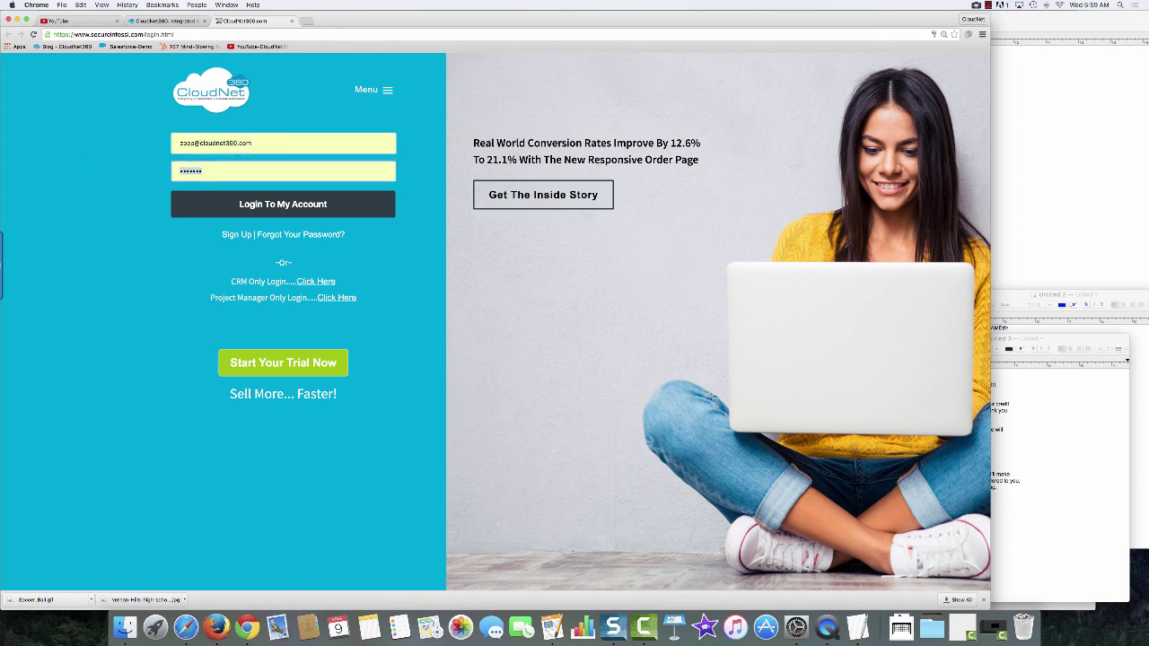
type("p")
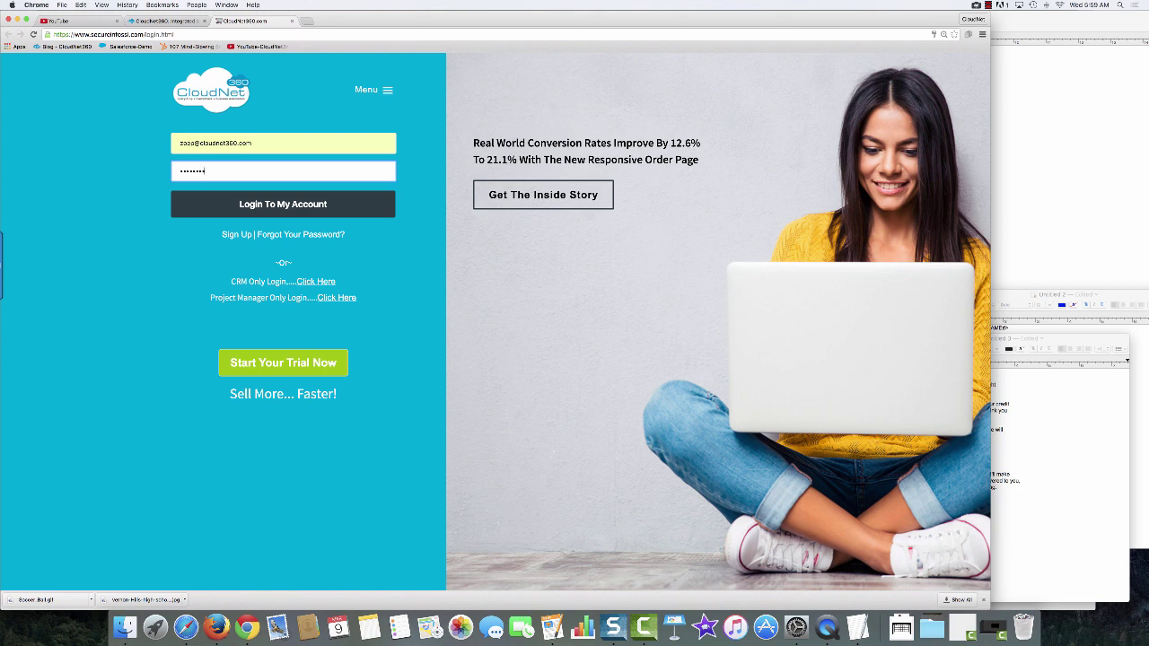
key("Return")
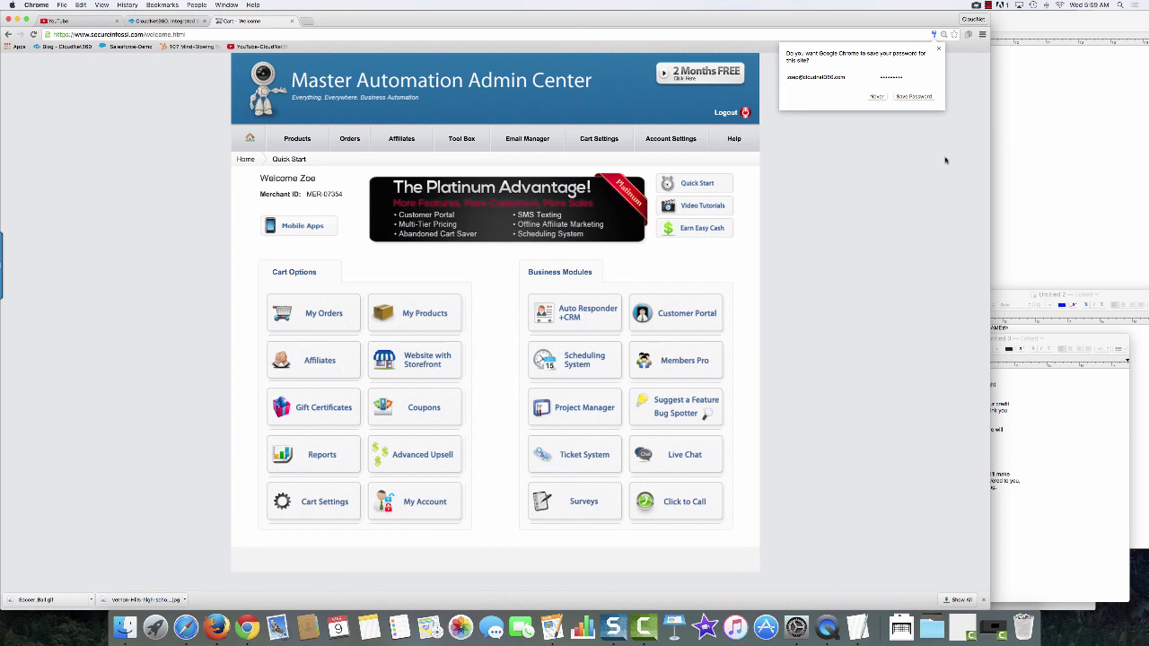
Accept Chrome's offer to save the password.
left_click(919, 99)
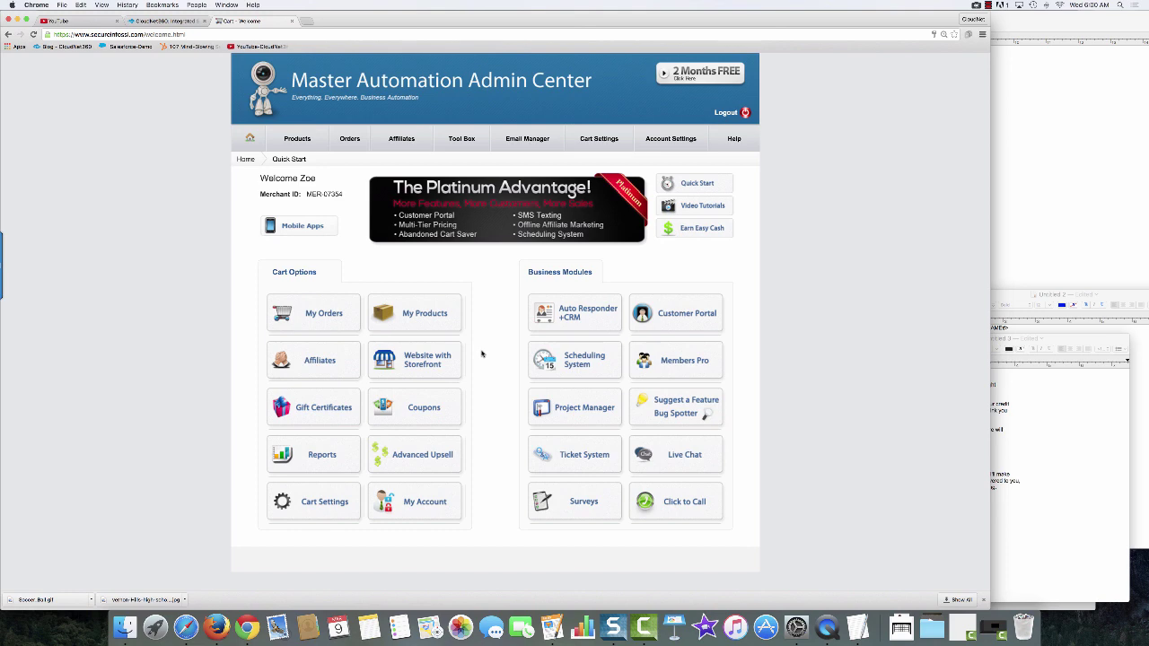
Open the Website with Storefront module and scroll through its feature list and options.
left_click(416, 363)
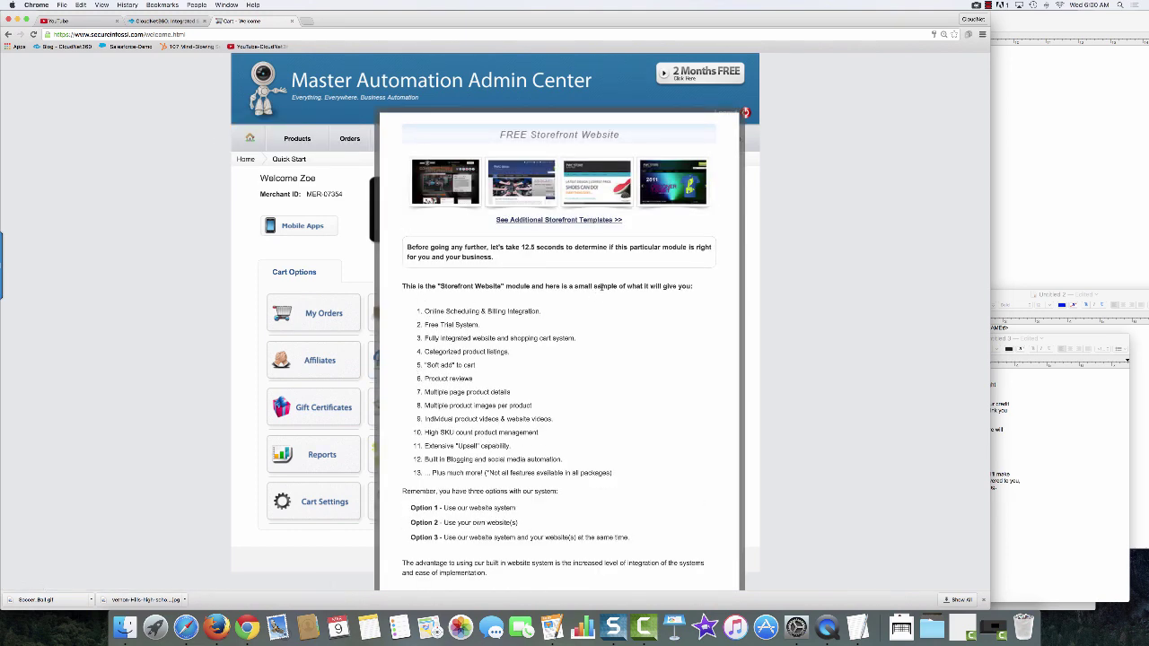
scroll(593, 297, "down", 5)
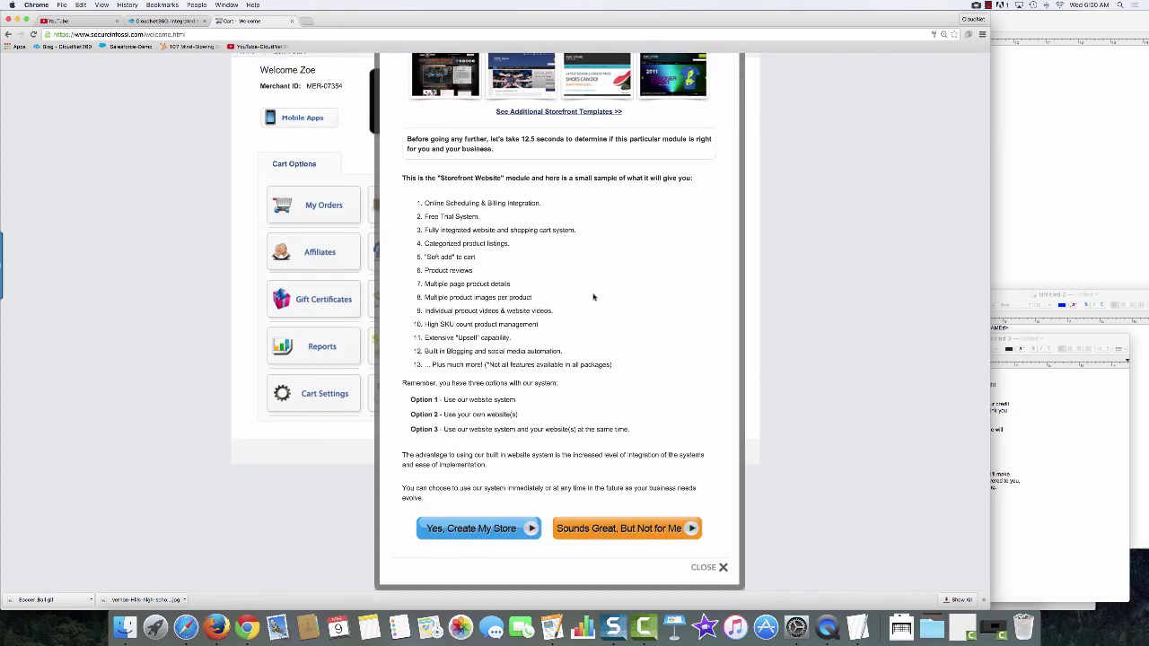
scroll(593, 297, "up", 5)
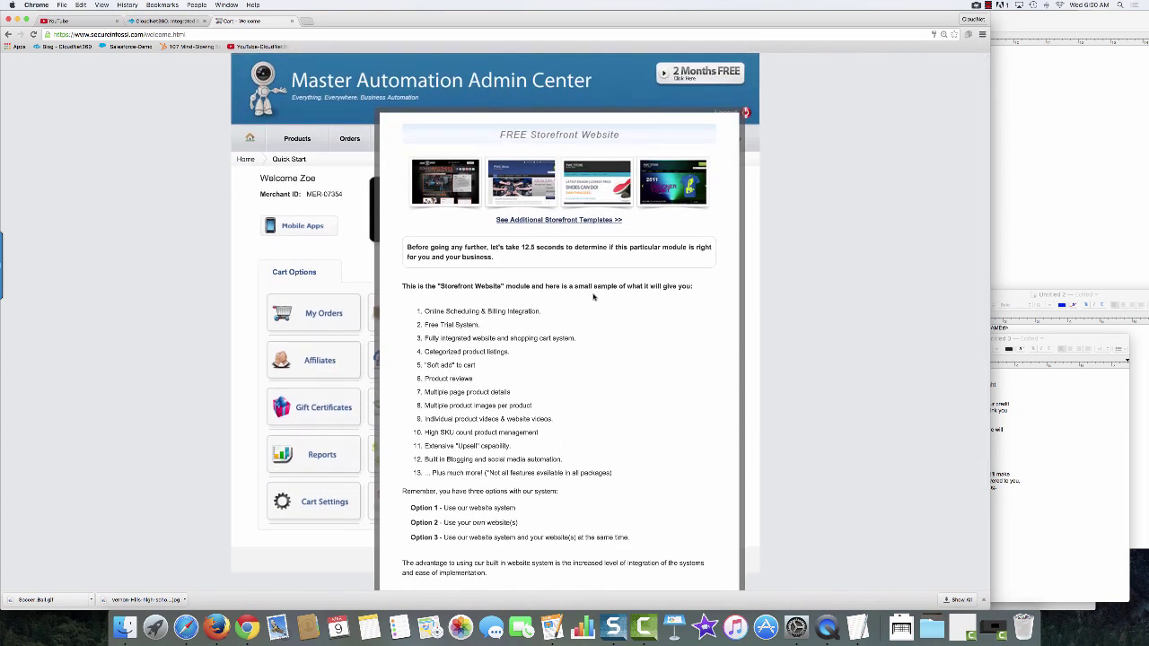
scroll(593, 297, "down", 5)
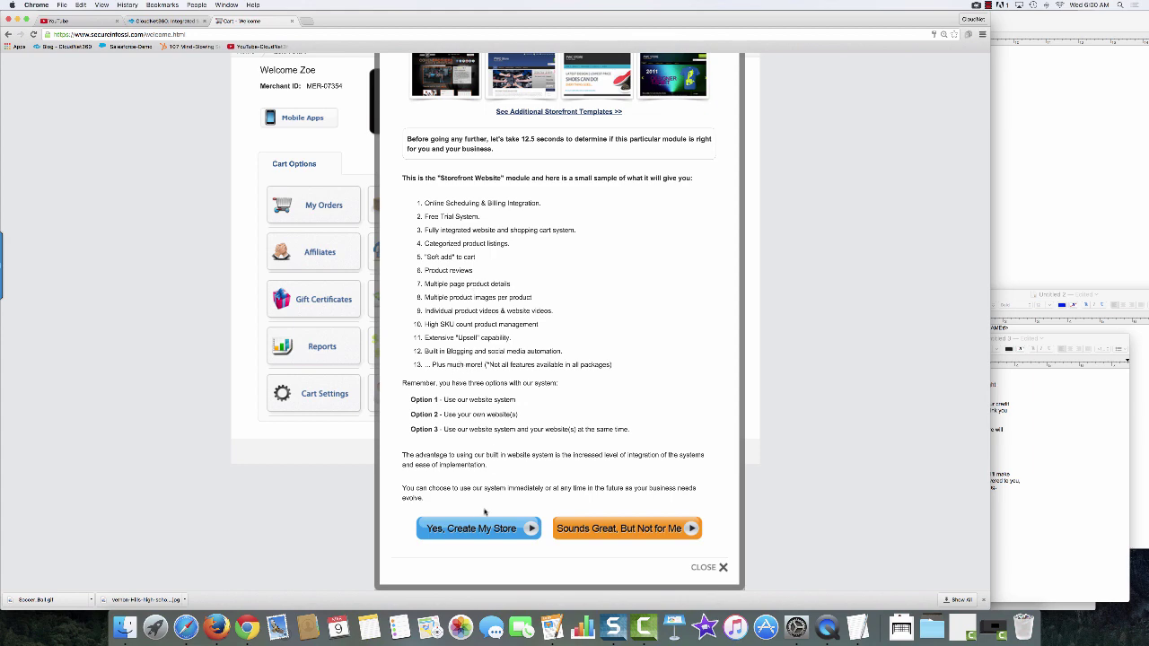
scroll(538, 467, "up", 1)
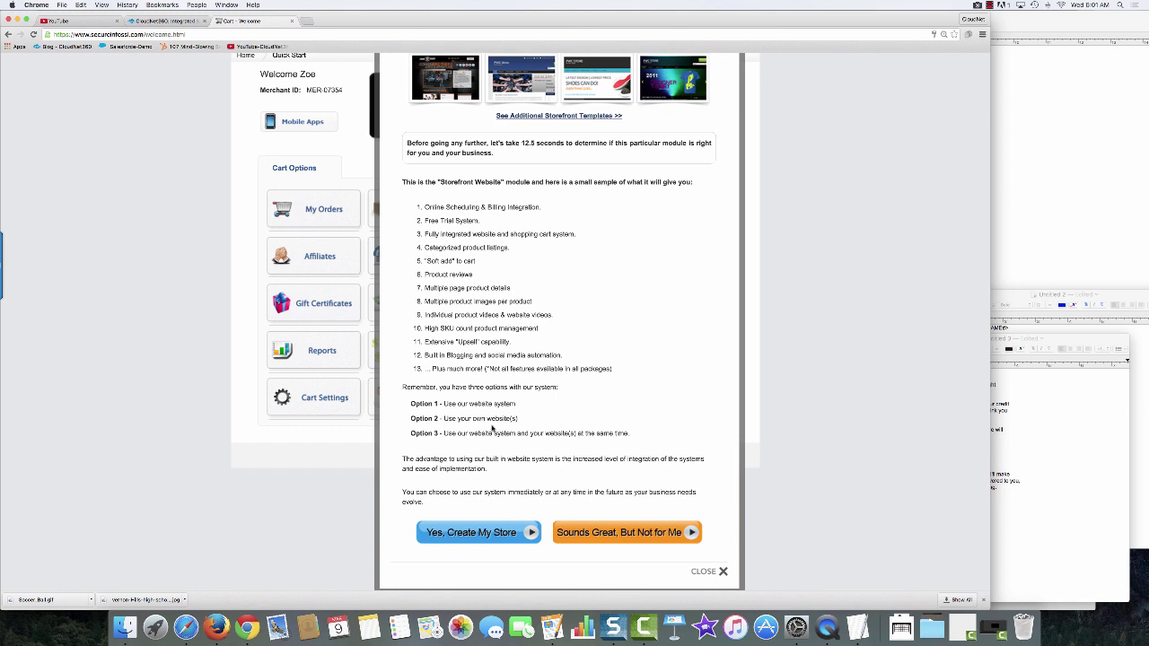
Request a pwcstores.com storefront subdomain with the chosen site name, then close the confirmation.
left_click(491, 539)
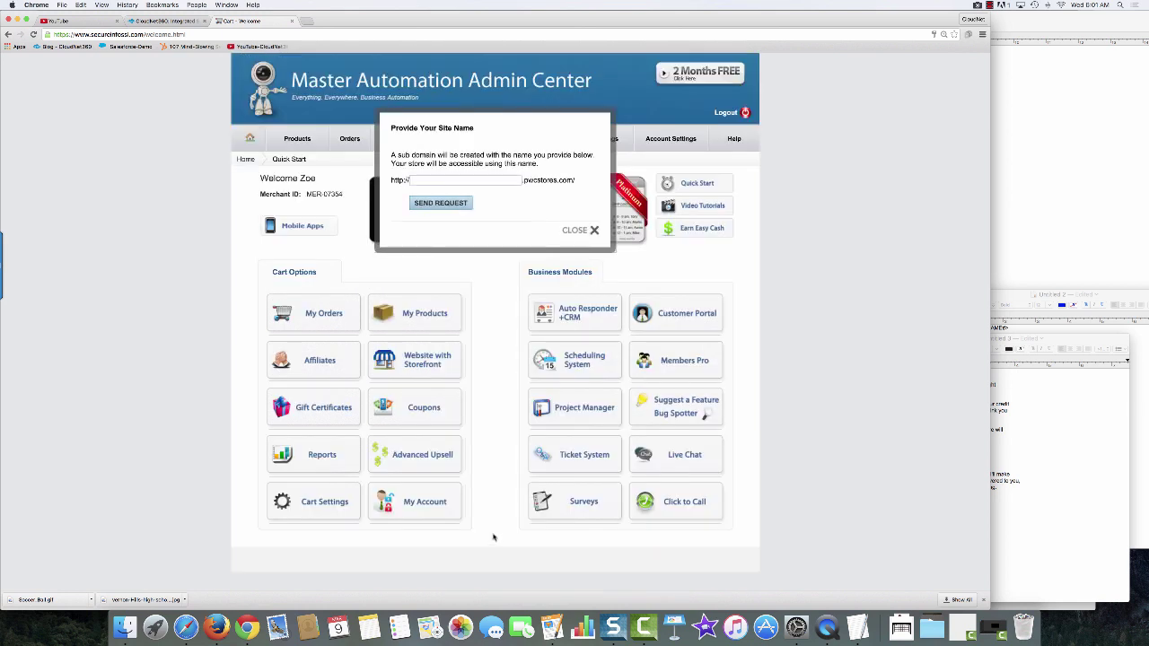
left_click(448, 180)
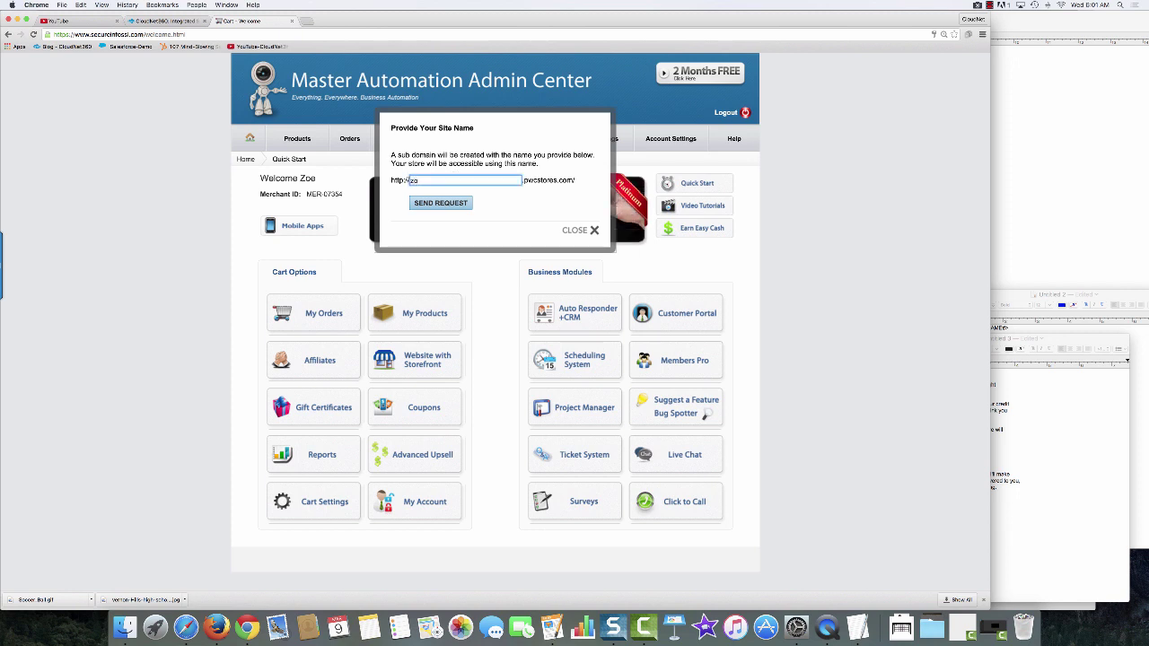
type("zoep")
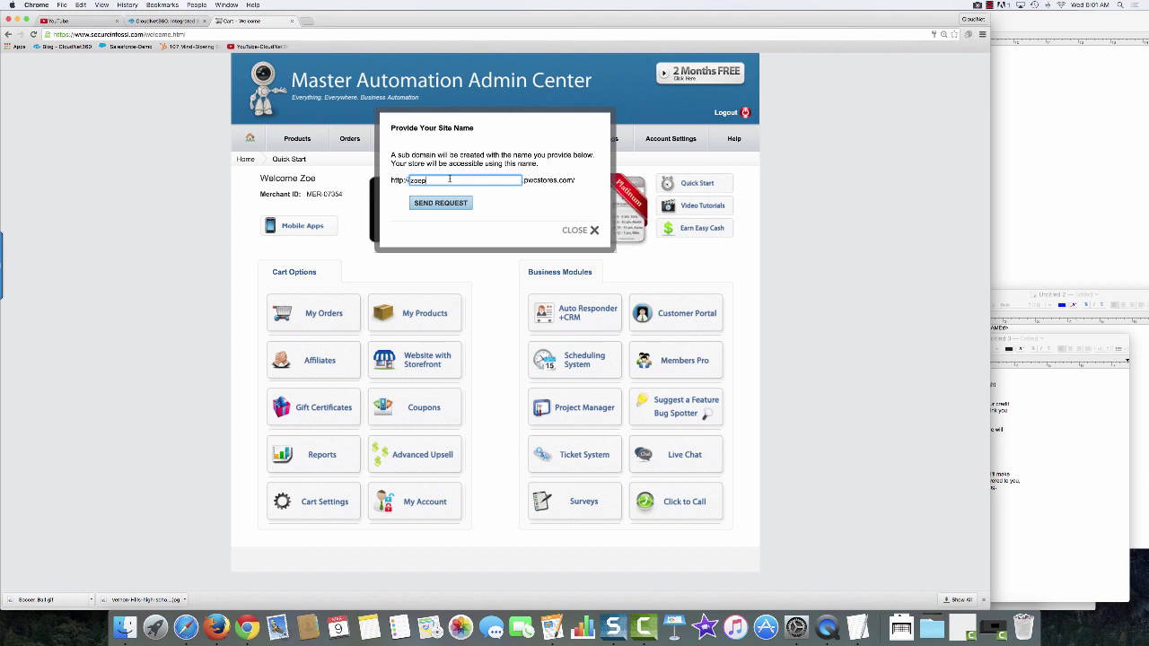
type("fundraiser")
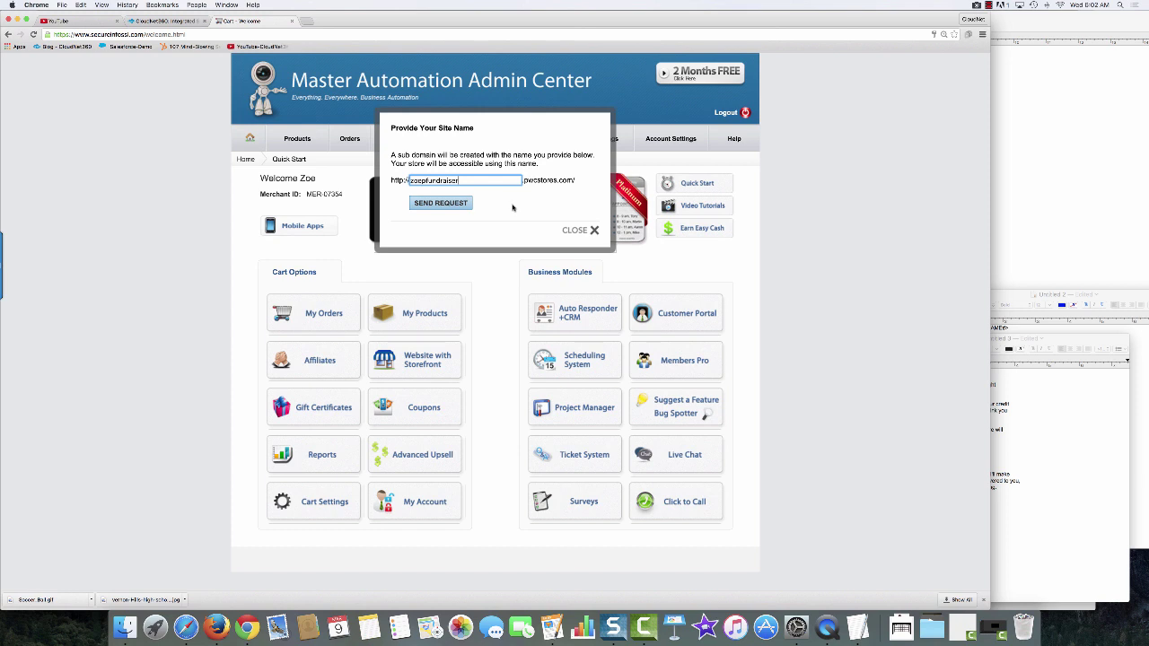
left_click(451, 204)
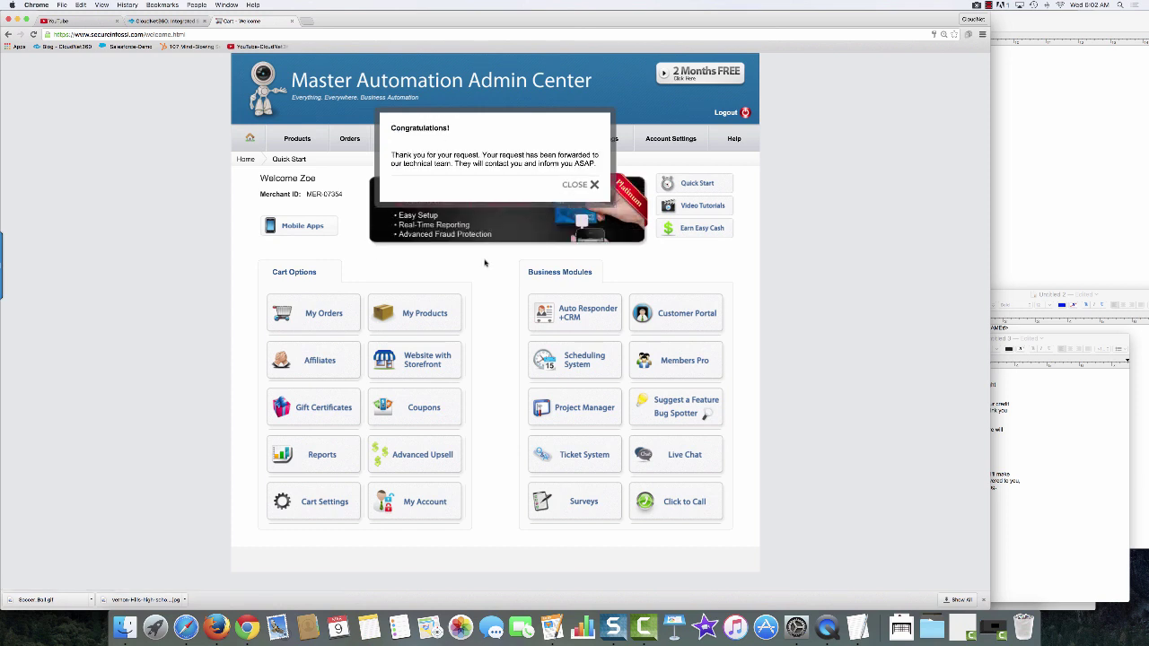
left_click(579, 185)
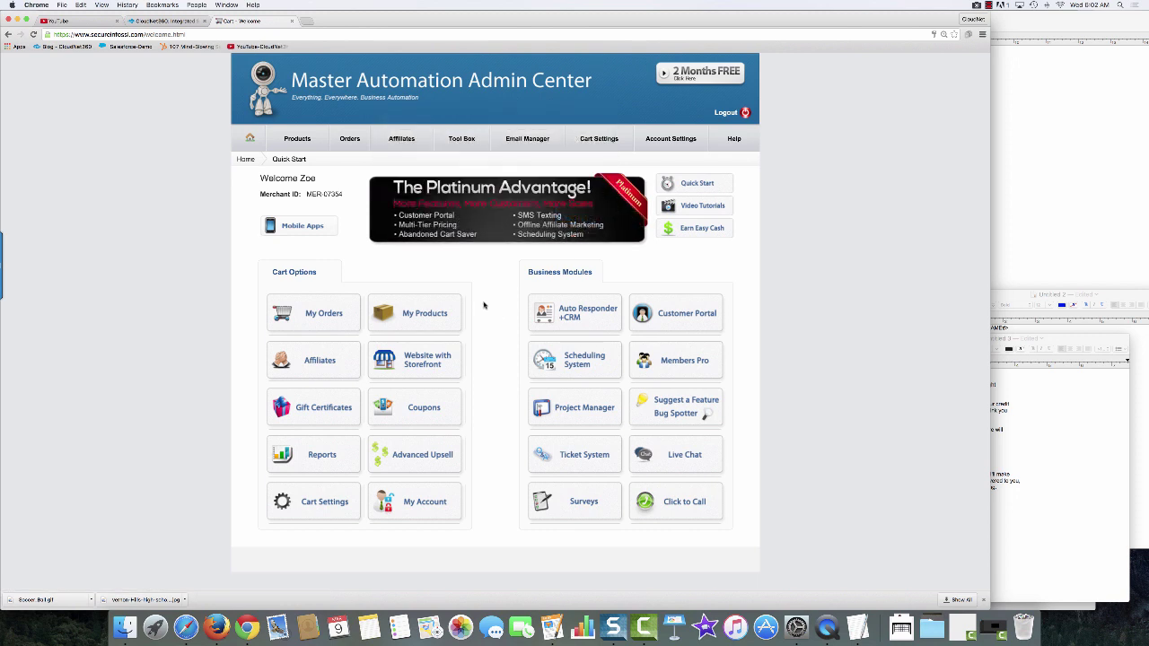
Reopen Website with Storefront, dismiss the 5-minute build notice, and launch Auto Responder +CRM.
left_click(429, 368)
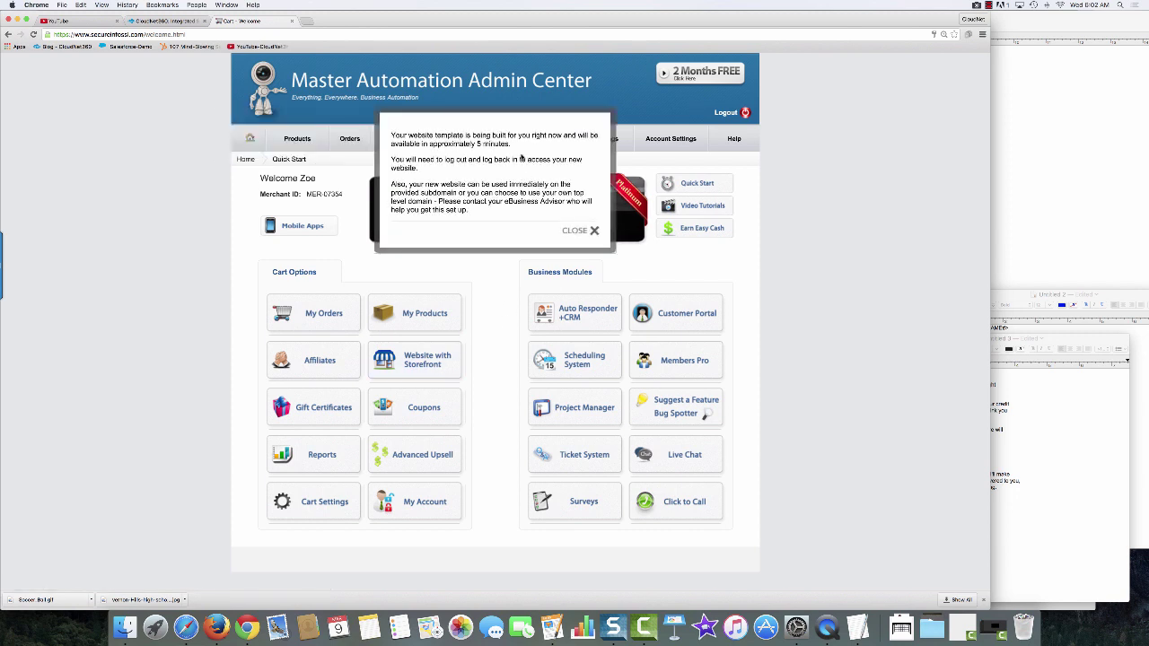
left_click(560, 232)
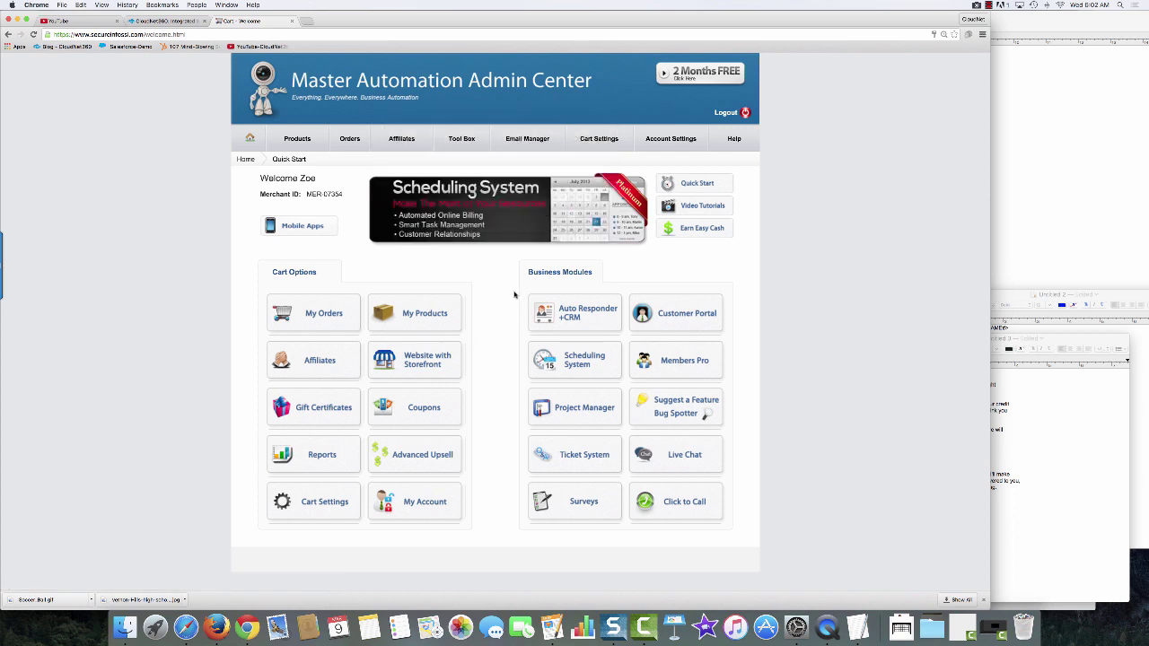
left_click(567, 314)
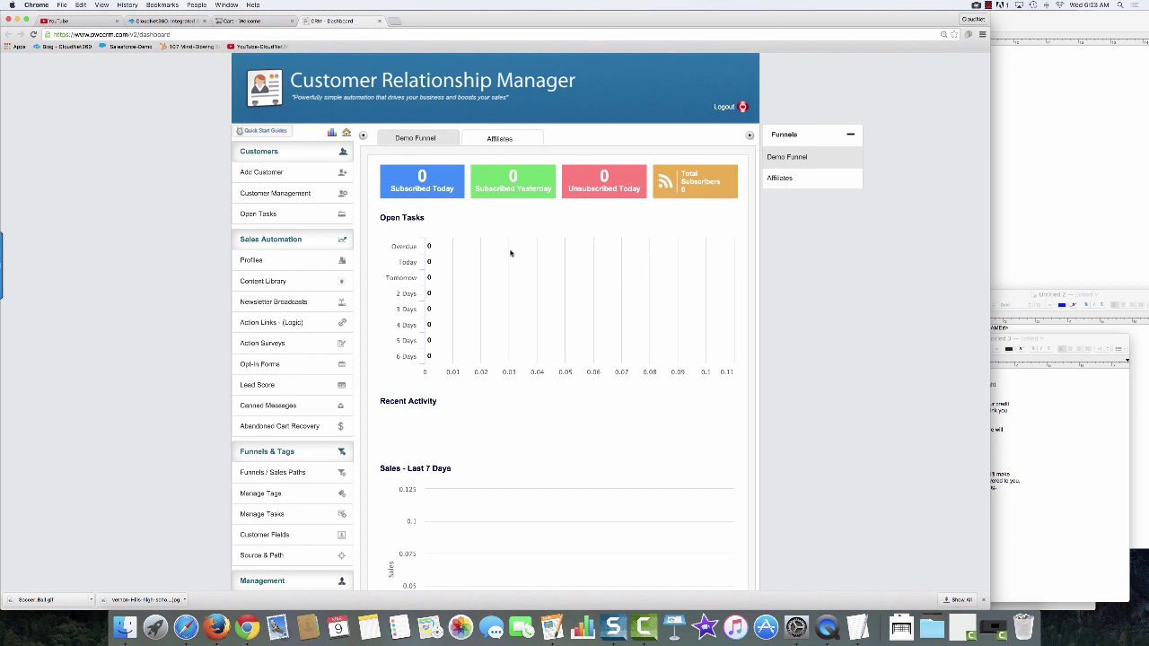
Go to Profiles and add a new profile under Default Profile Category.
left_click(251, 260)
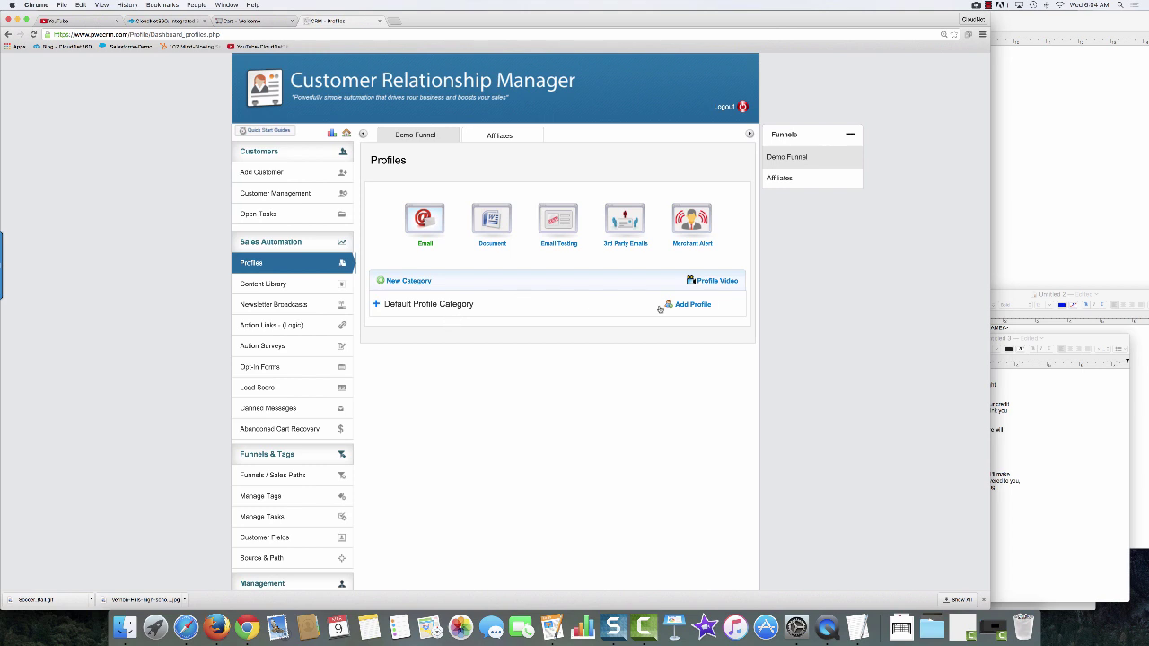
left_click(691, 304)
Enter a profile name, and put the sender's full name in From Name.
left_click(462, 293)
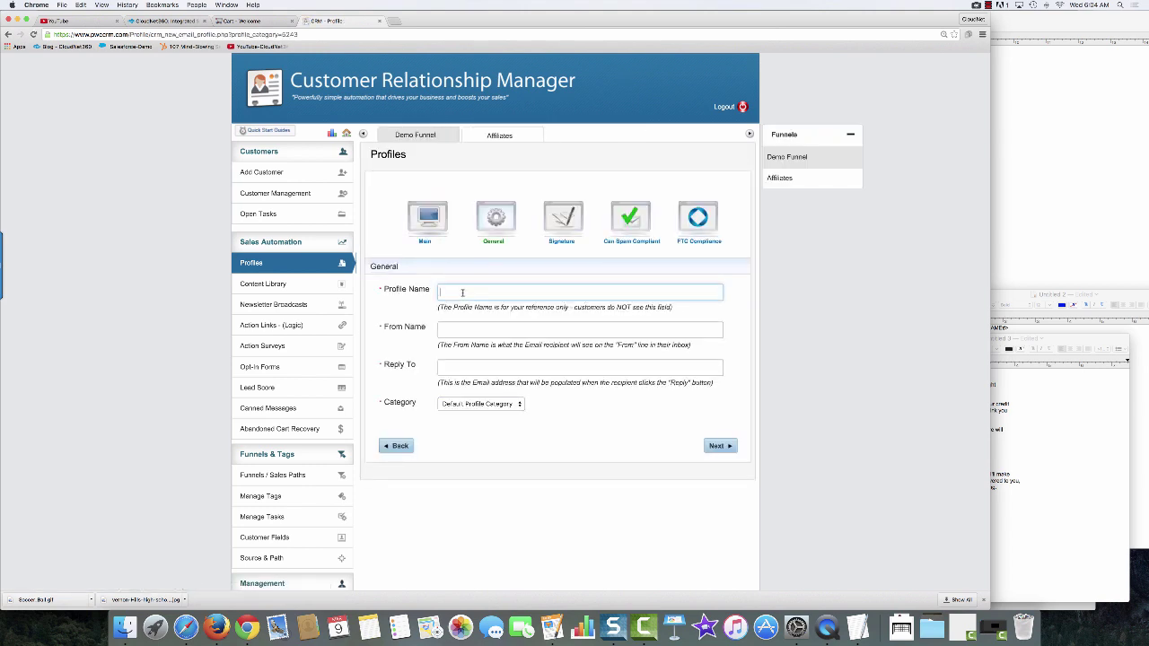
type("Zoe")
left_click(461, 329)
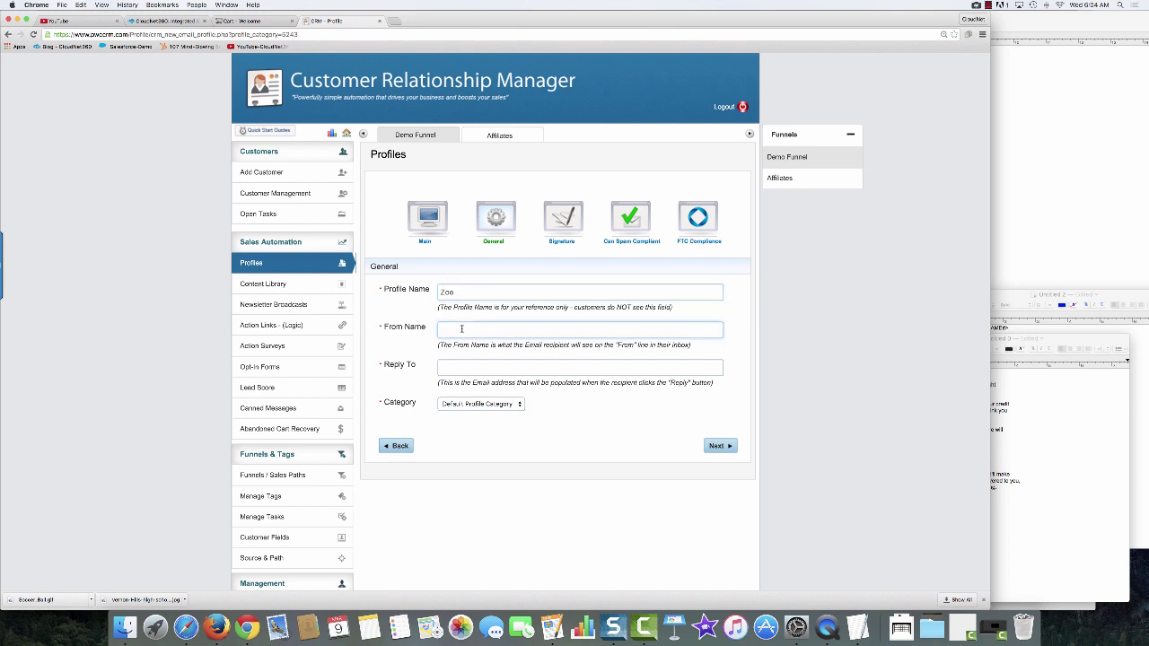
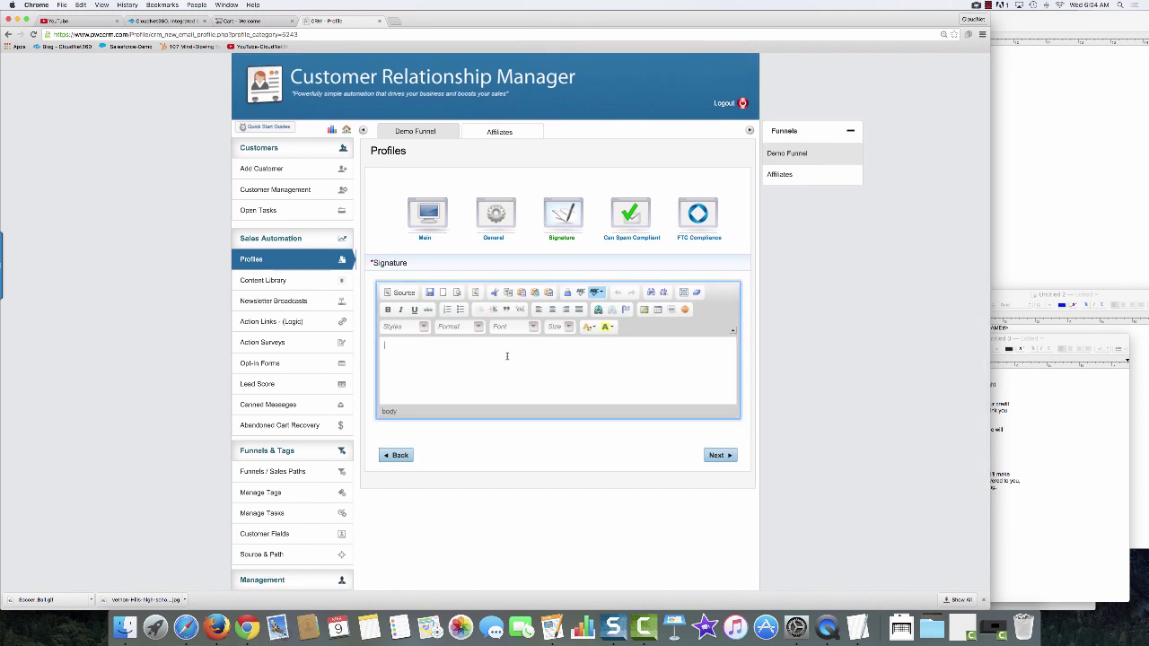
Write the signature as 'Regards' followed by the sender's name, then continue.
type("Regard")
type("oe")
type(" P")
type("each")
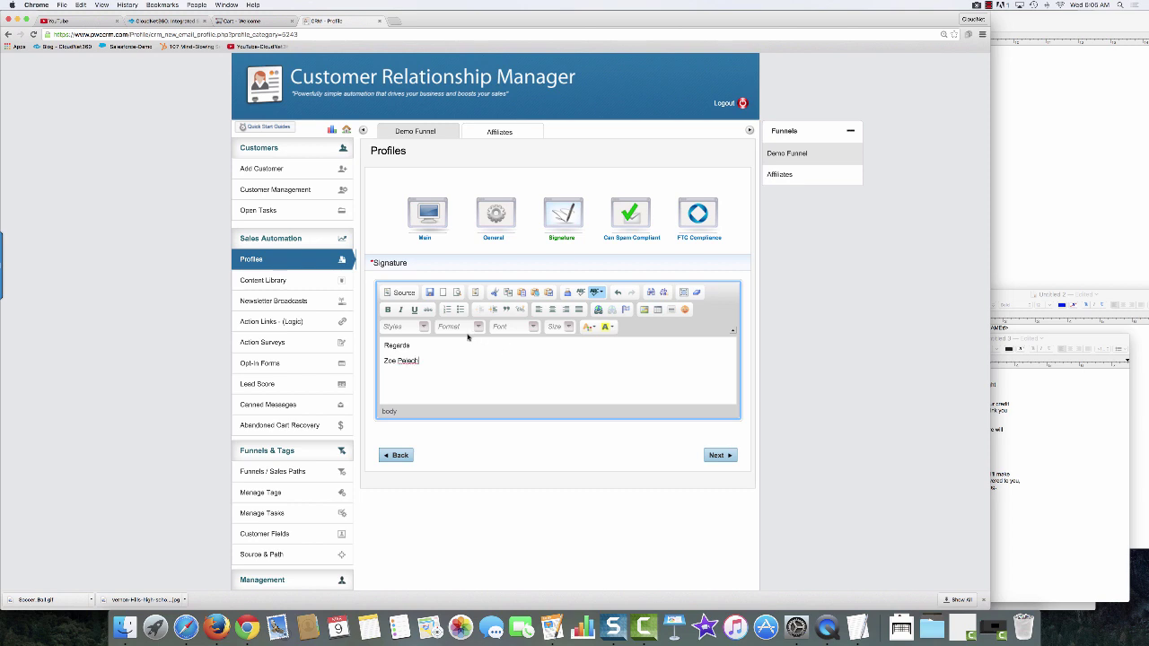
left_click(731, 456)
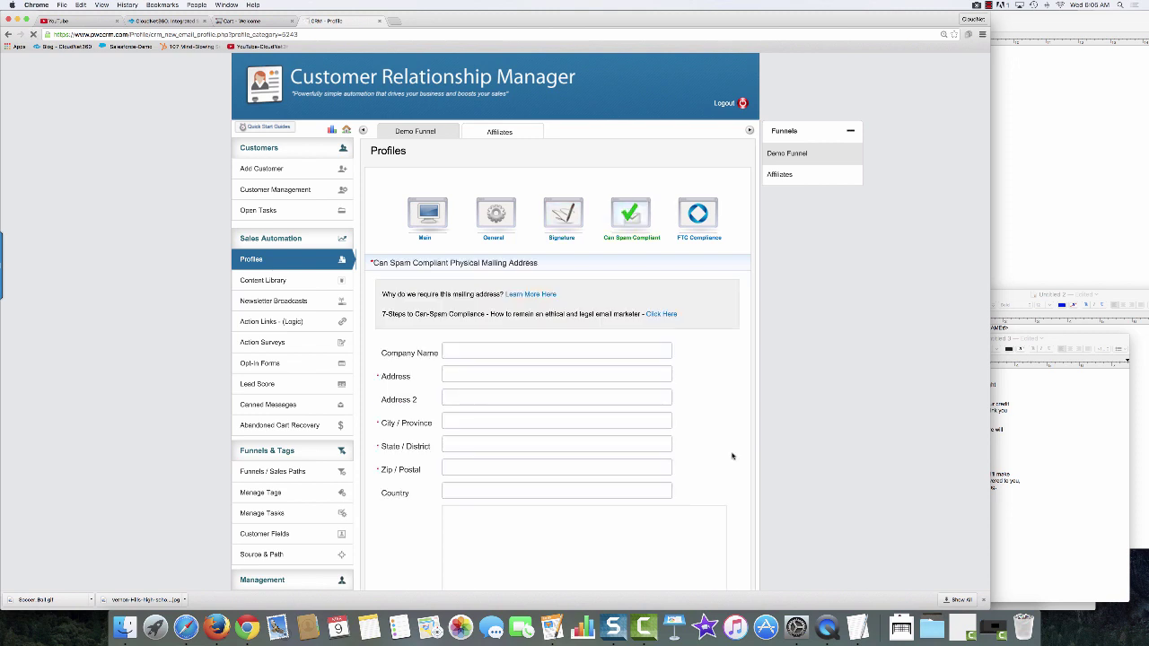
Enter the street address and city for the mailing address.
left_click(457, 375)
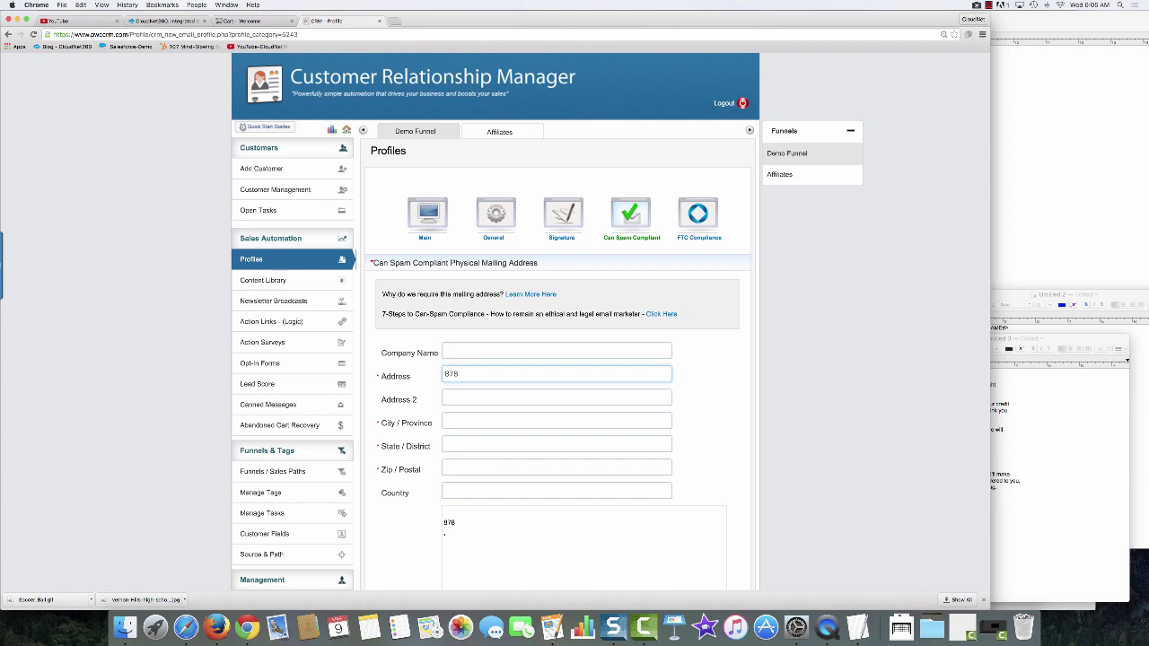
left_click(556, 421)
type("Mundelein")
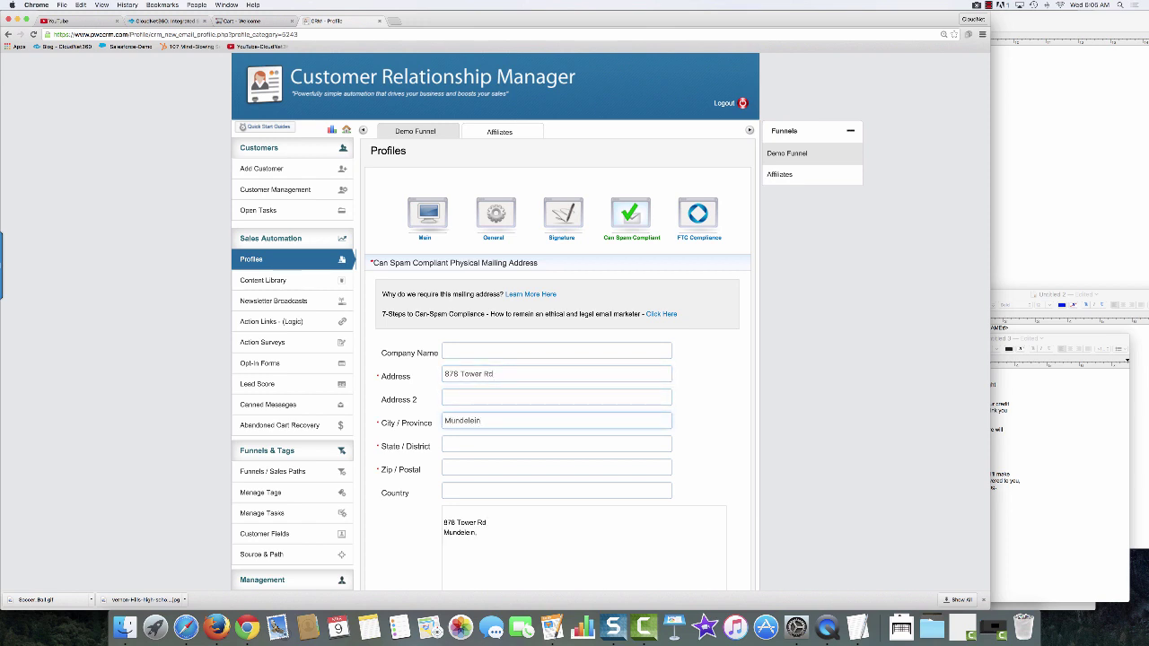
Add the state and zip code, correcting the zip's last digit, then continue.
key("Tab")
type("IL")
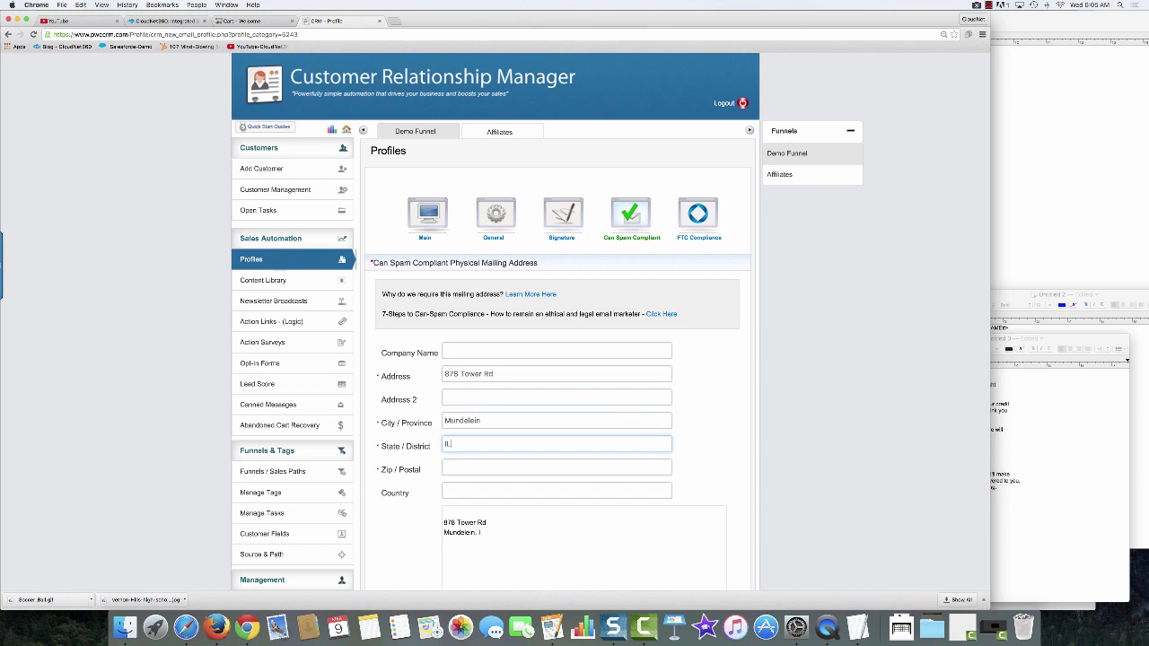
key("Tab")
type("60061")
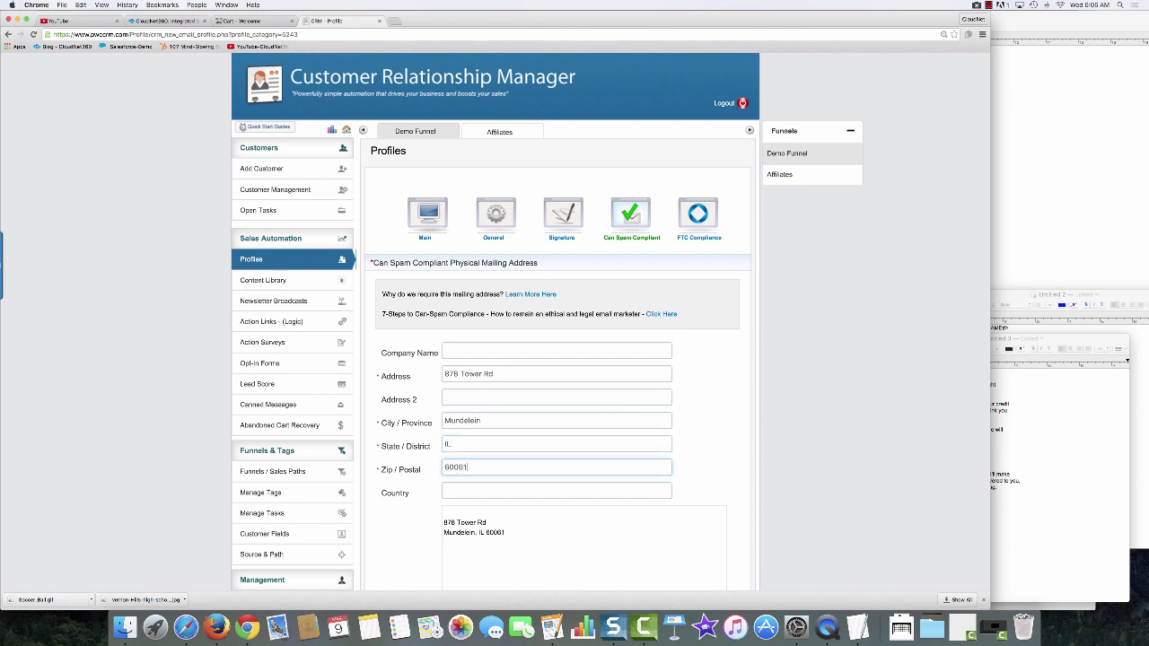
key("BackSpace")
type("0060")
scroll(476, 370, "down", 5)
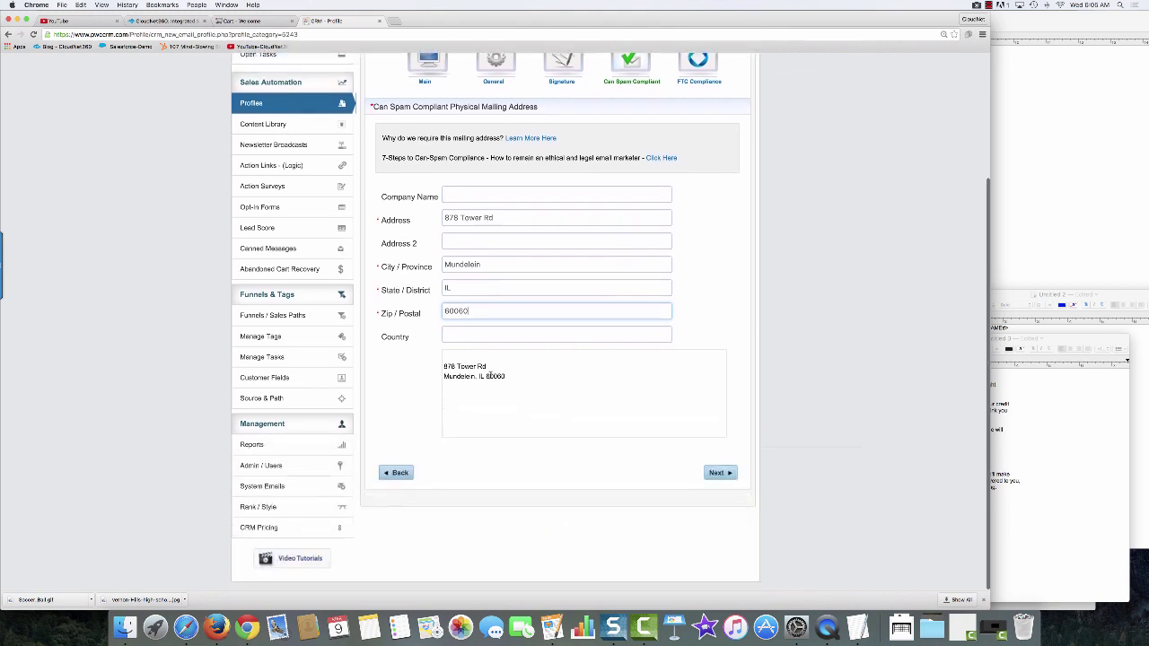
left_click(711, 476)
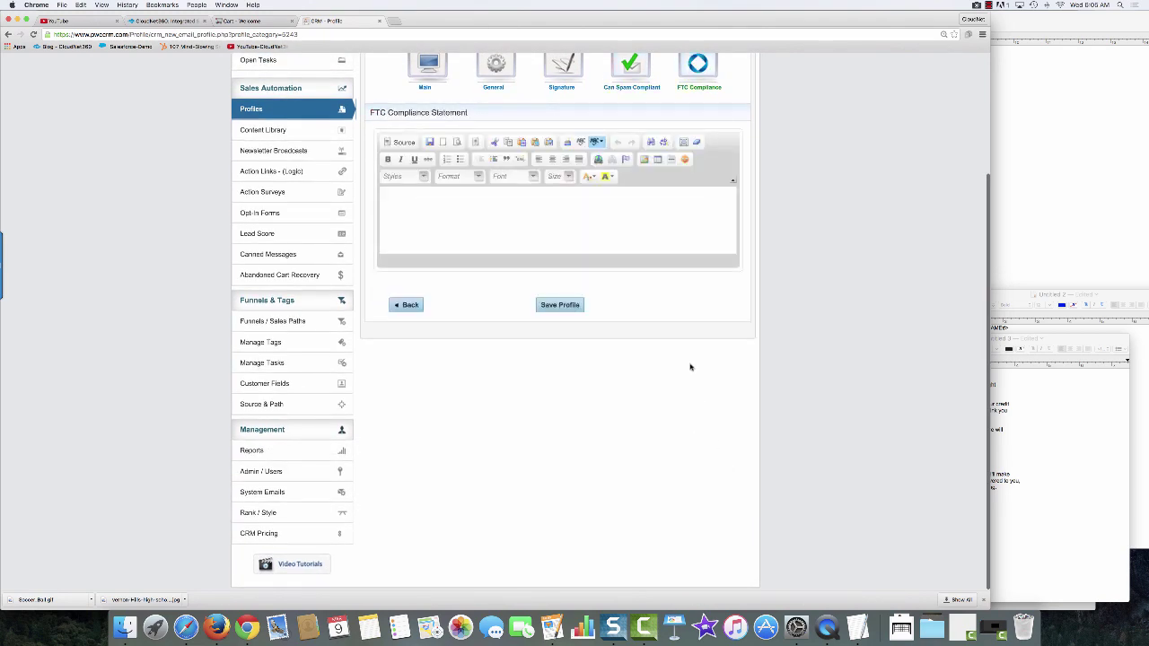
Save the sender profile without an FTC statement and go to the Content Library.
scroll(689, 367, "up", 4)
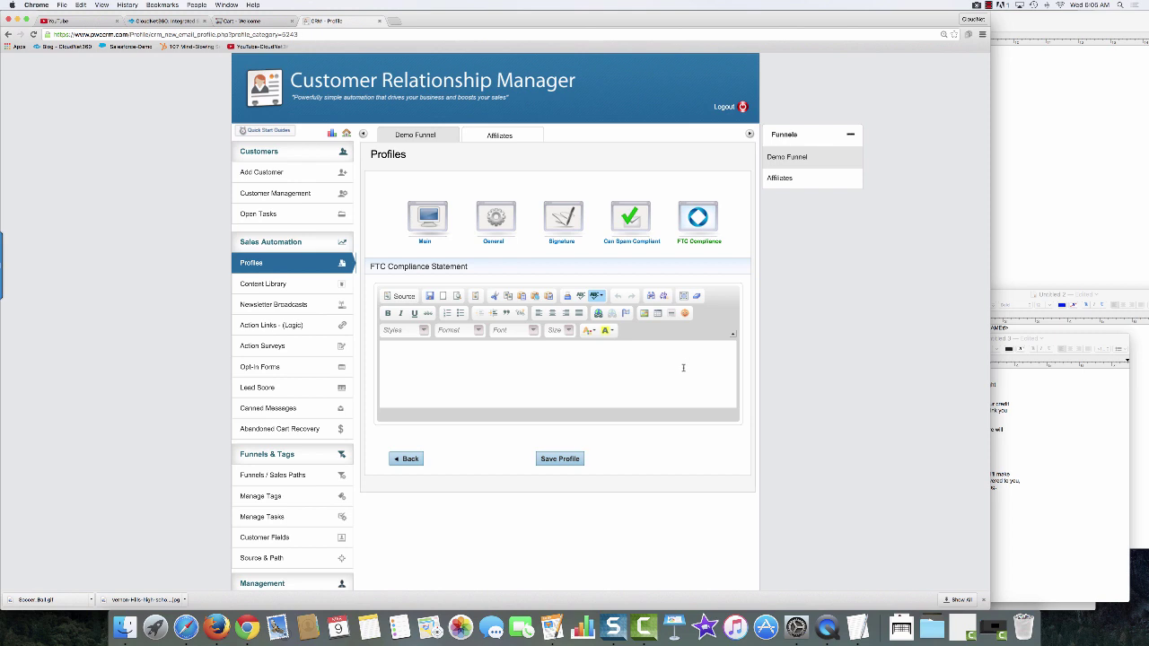
left_click(568, 458)
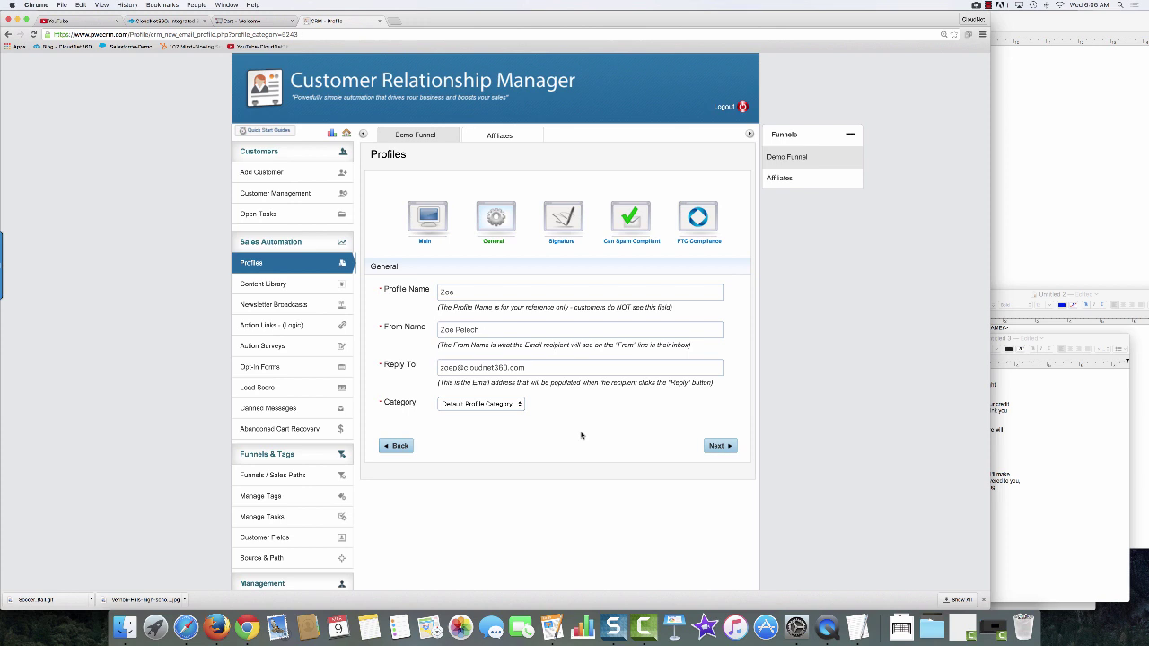
left_click(293, 286)
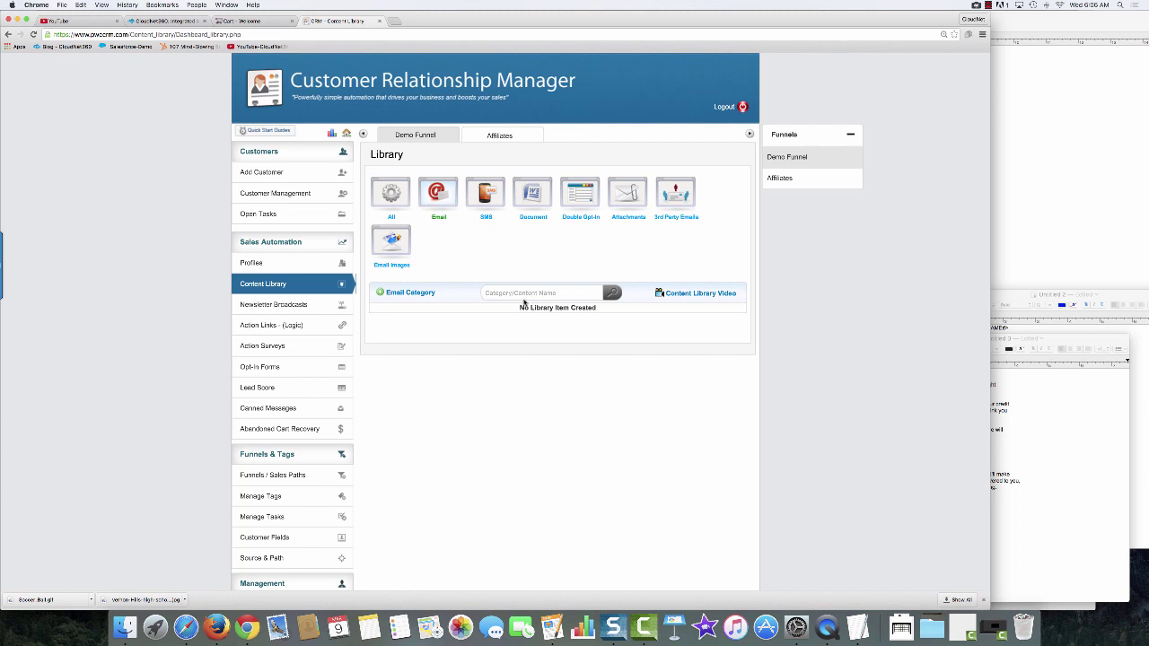
Adjust the browser window width, then start a new email category.
left_click_drag(990, 314, 1047, 314)
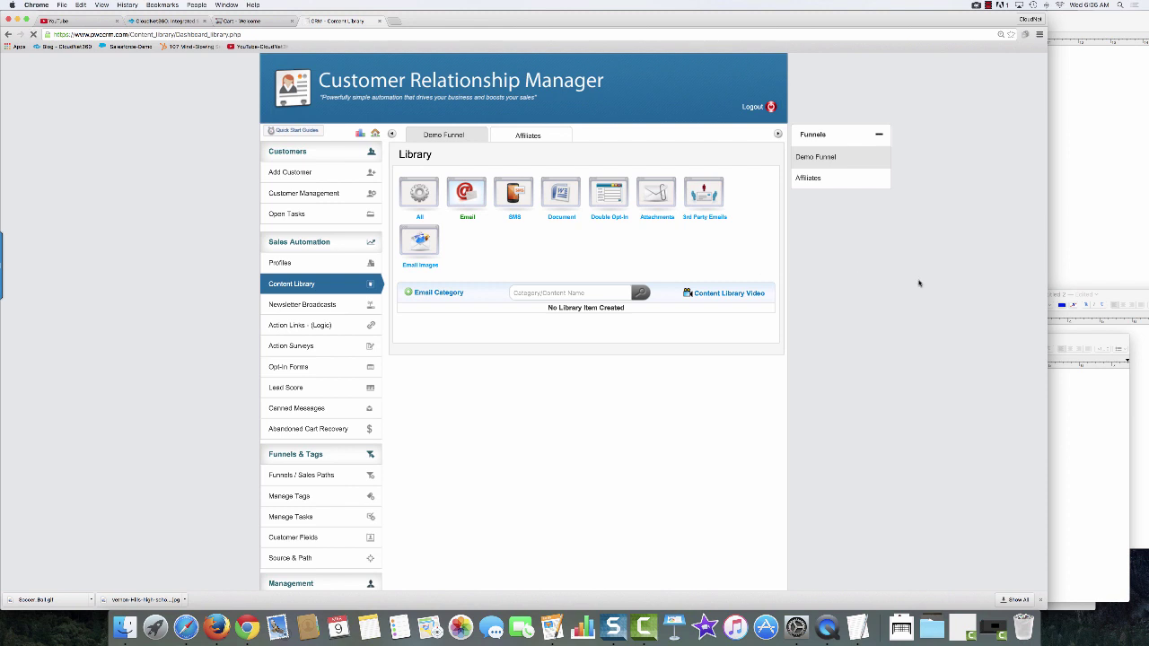
left_click_drag(1046, 322, 987, 322)
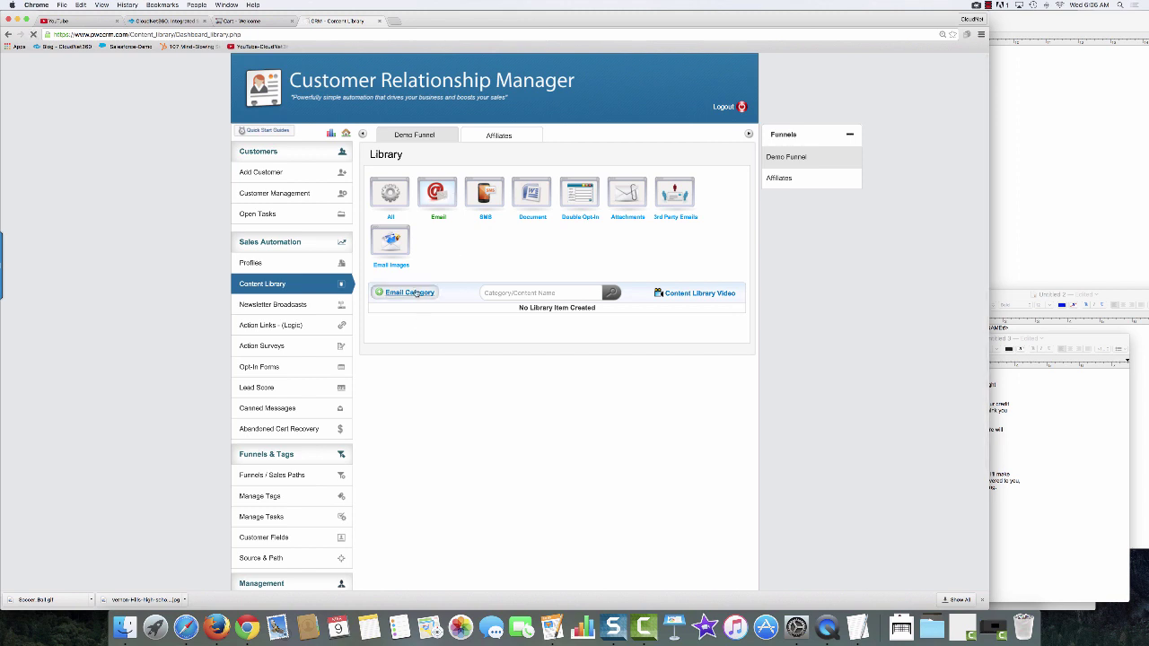
left_click(416, 293)
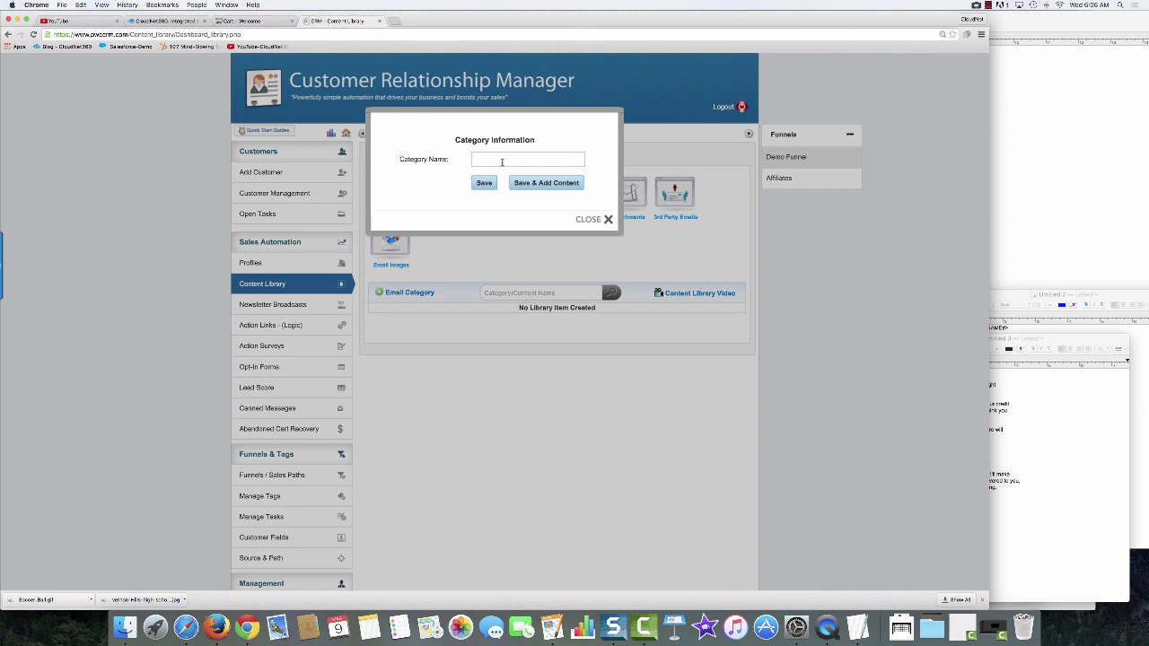
Create the 'VHHA Fund Raiser' category and save it to begin adding an email.
left_click(502, 162)
type("W")
type("HHA")
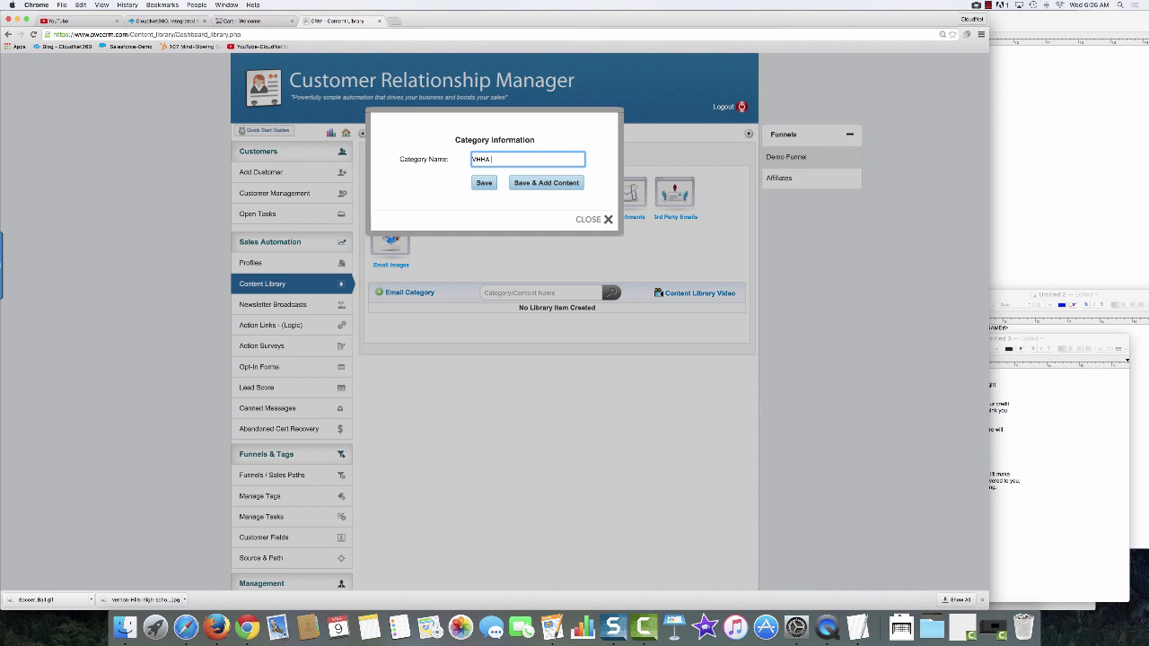
type(" Fundraiser")
key("BackSpace")
type("Raiser")
left_click(551, 182)
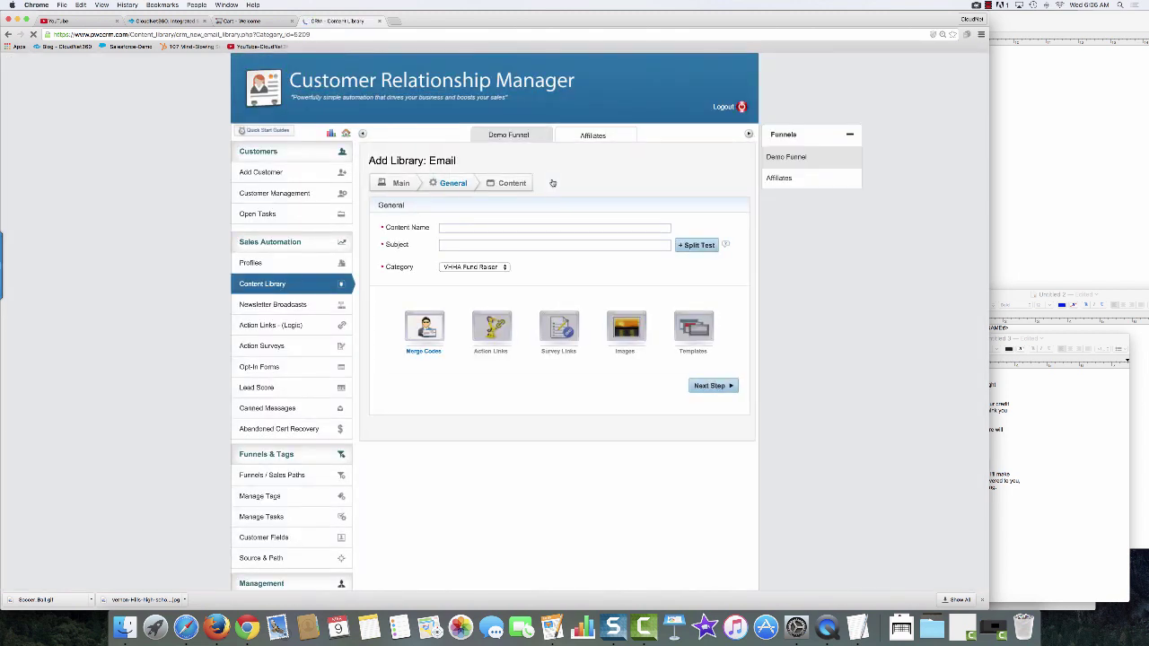
Enter content name 'Thank You' and the subject 'Thanks for helping me <#LEAD_FIRST_NAME#>' from autocomplete.
left_click(461, 227)
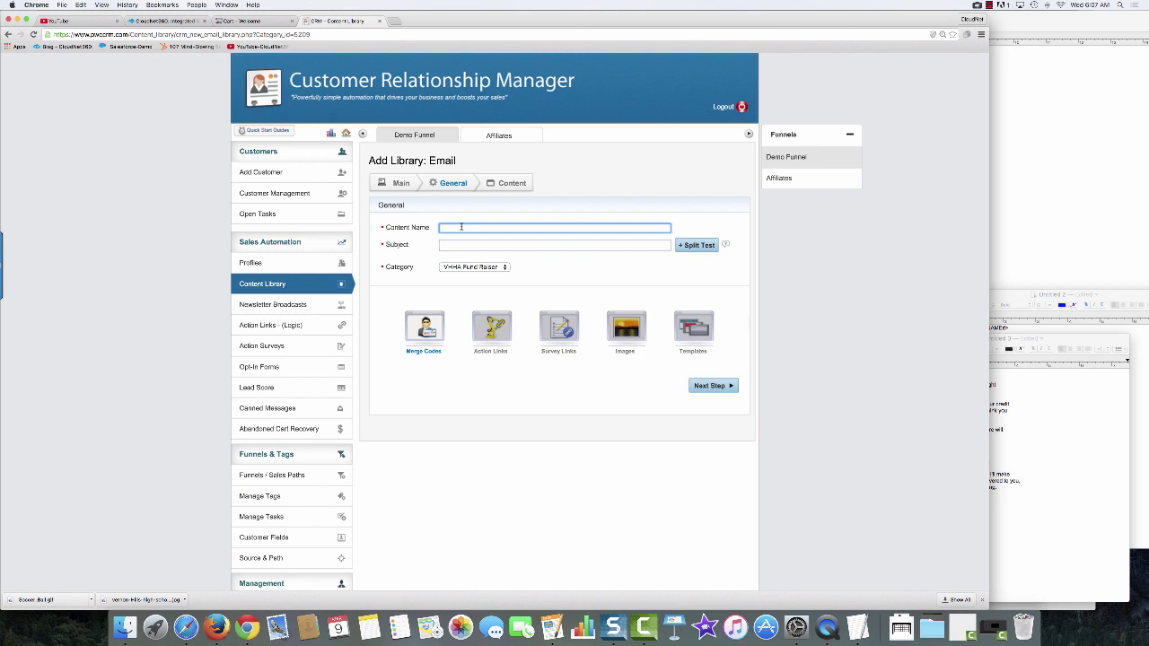
type("Thank You")
left_click(1024, 397)
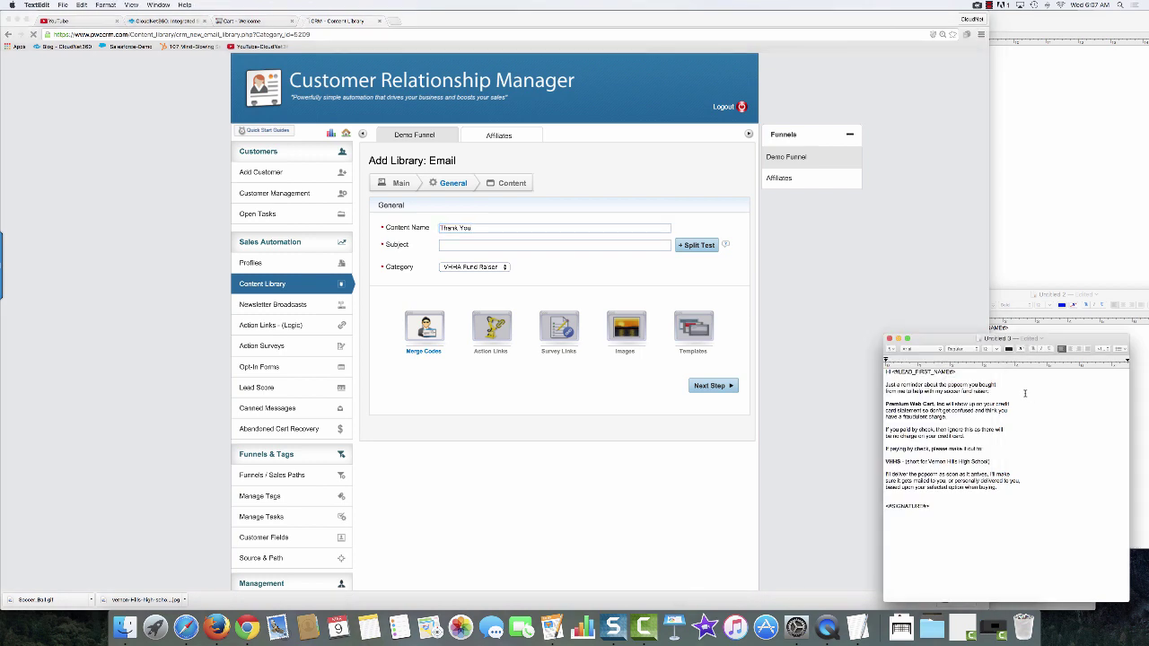
left_click(460, 244)
left_click(460, 244)
type("Thanks for helping me <#LEAD_FIRST_NAME#>")
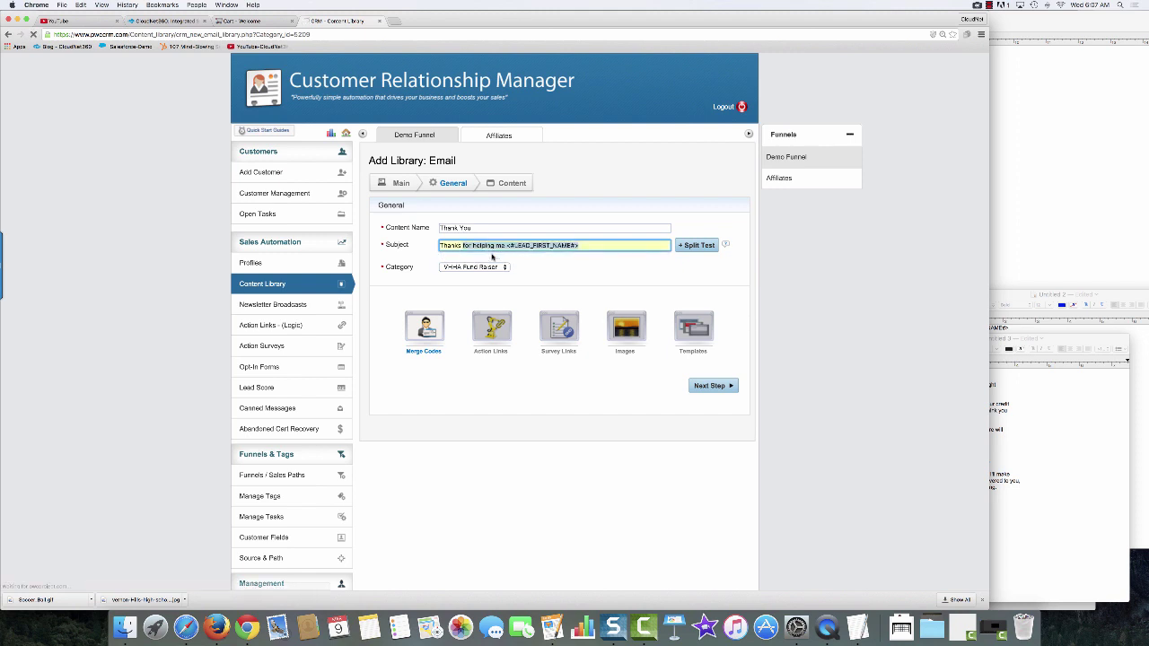
key("Escape")
left_click(487, 245)
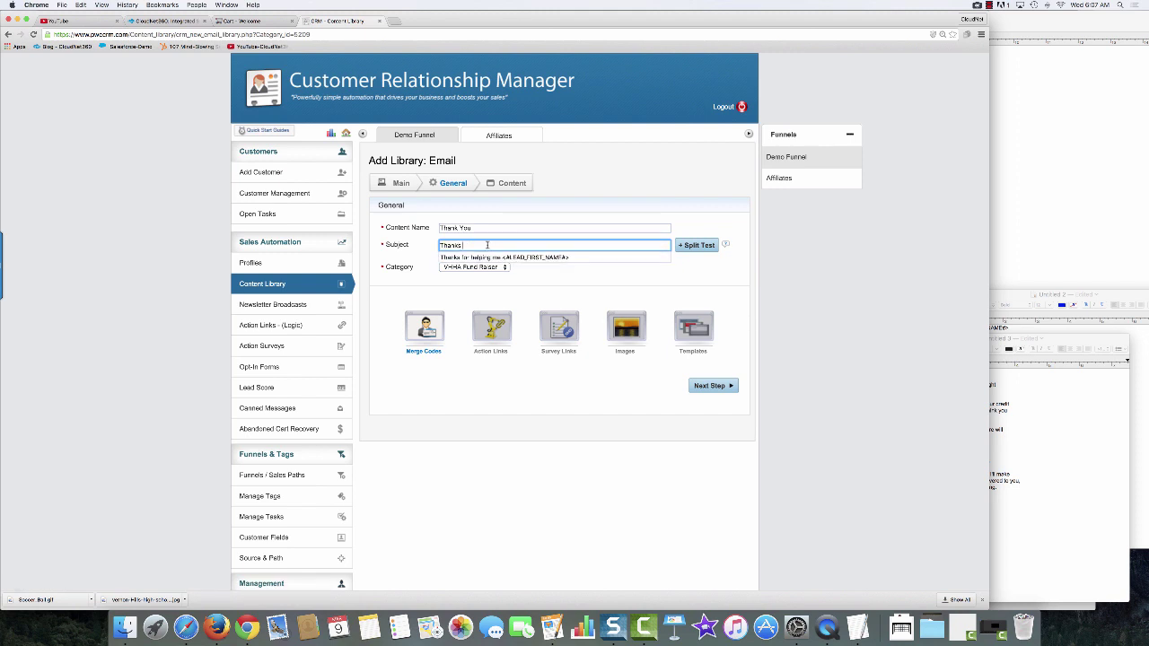
left_click(489, 257)
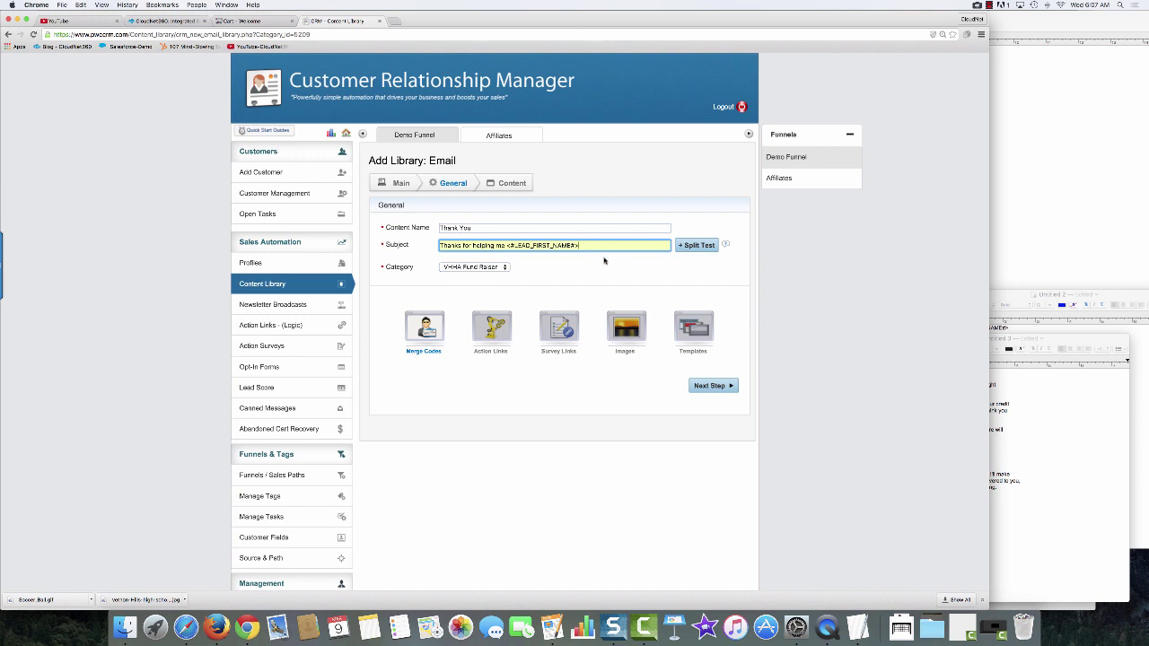
Add three split-test subject rows, remove them all, and proceed to the Content step.
left_click(697, 246)
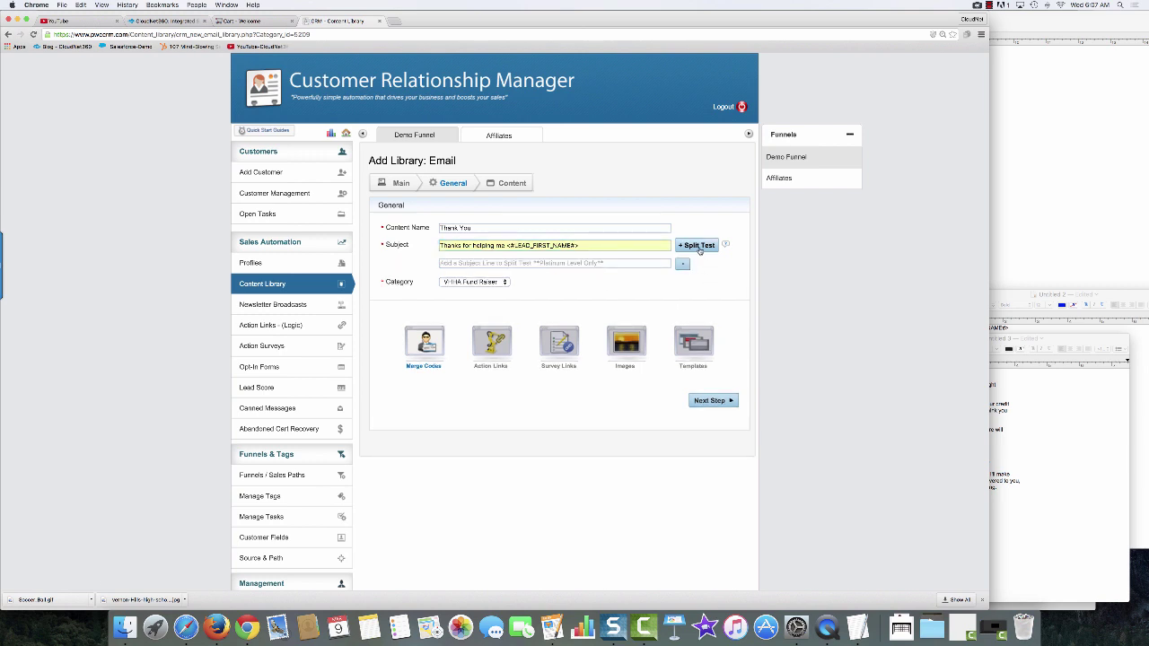
left_click(699, 248)
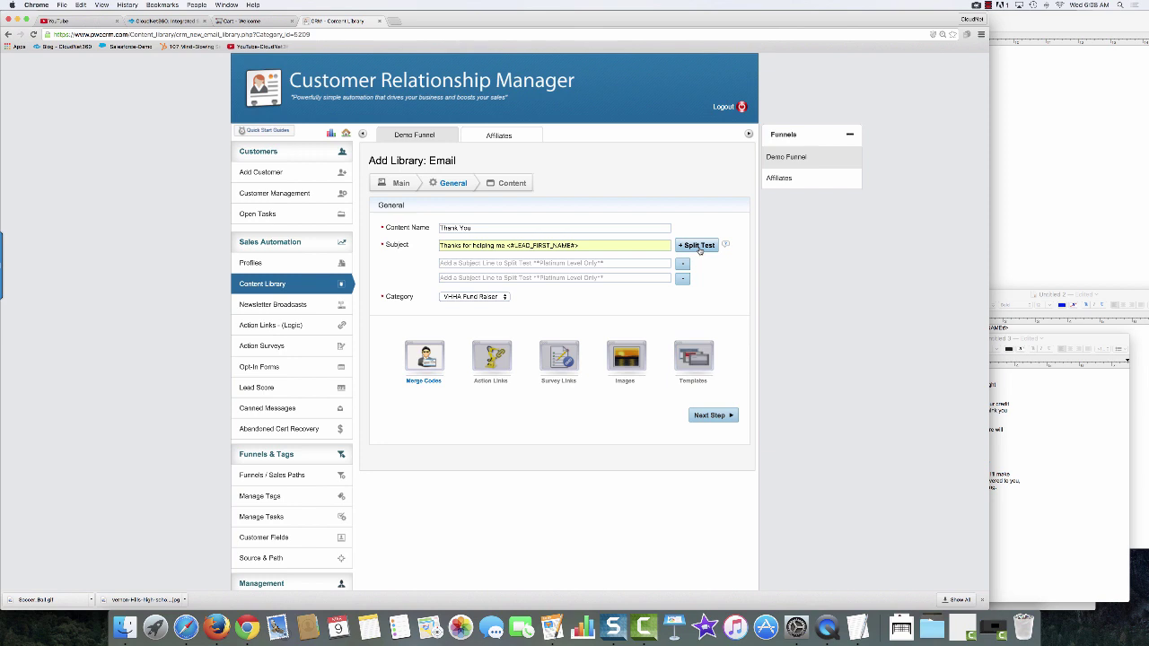
left_click(698, 246)
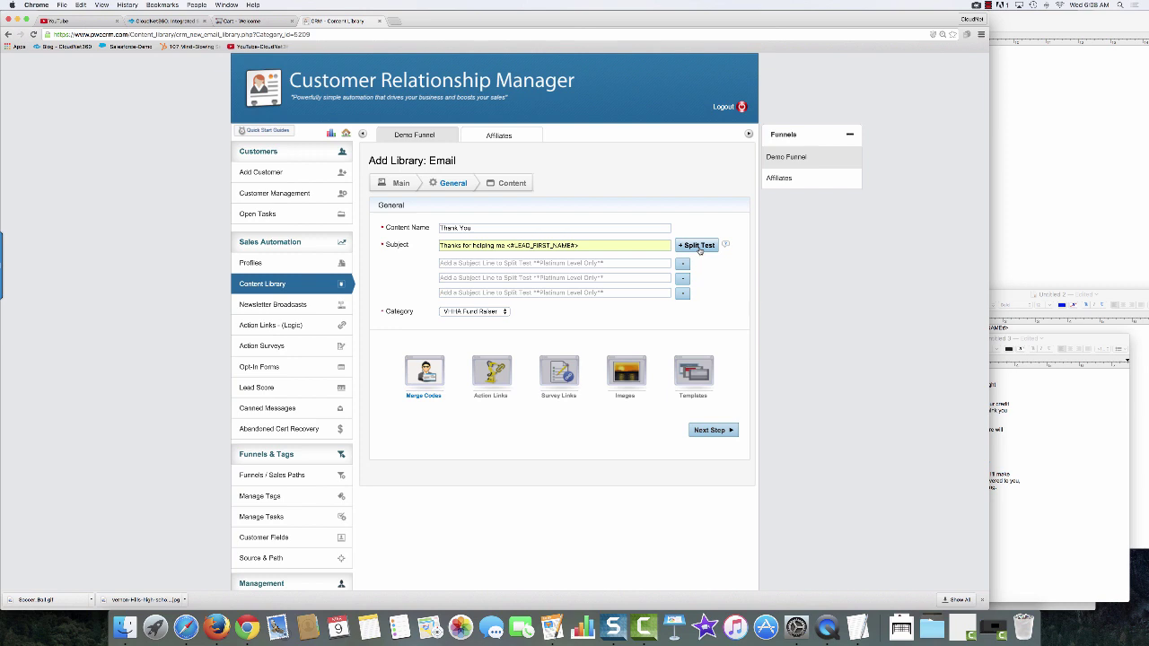
left_click(683, 293)
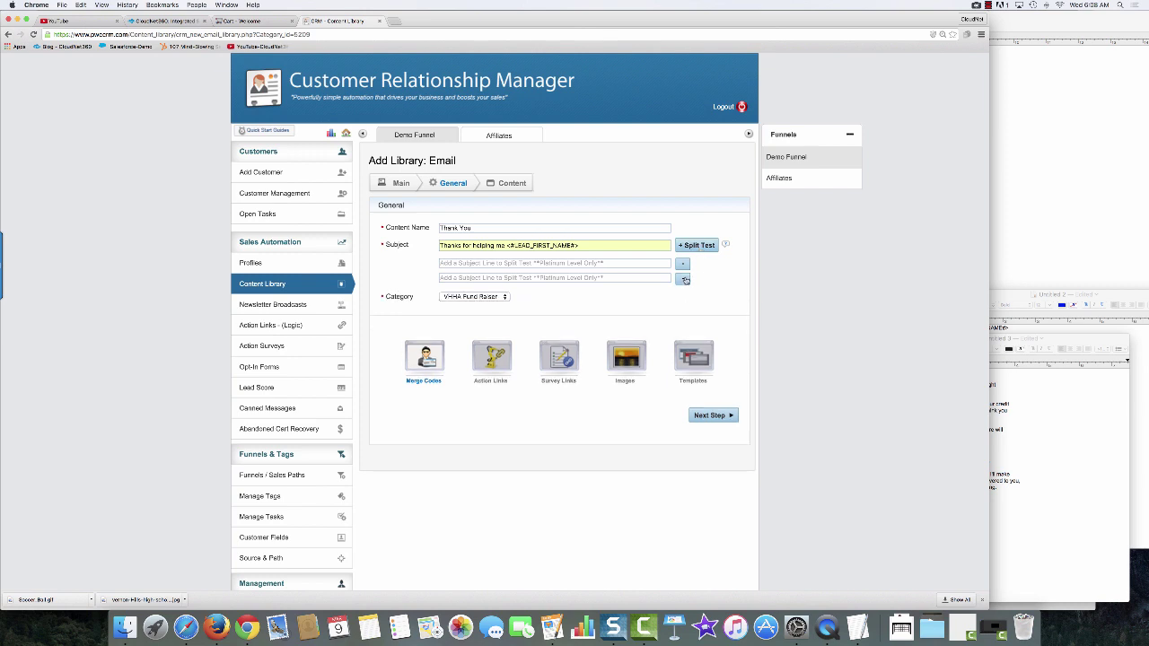
left_click(683, 279)
left_click(683, 264)
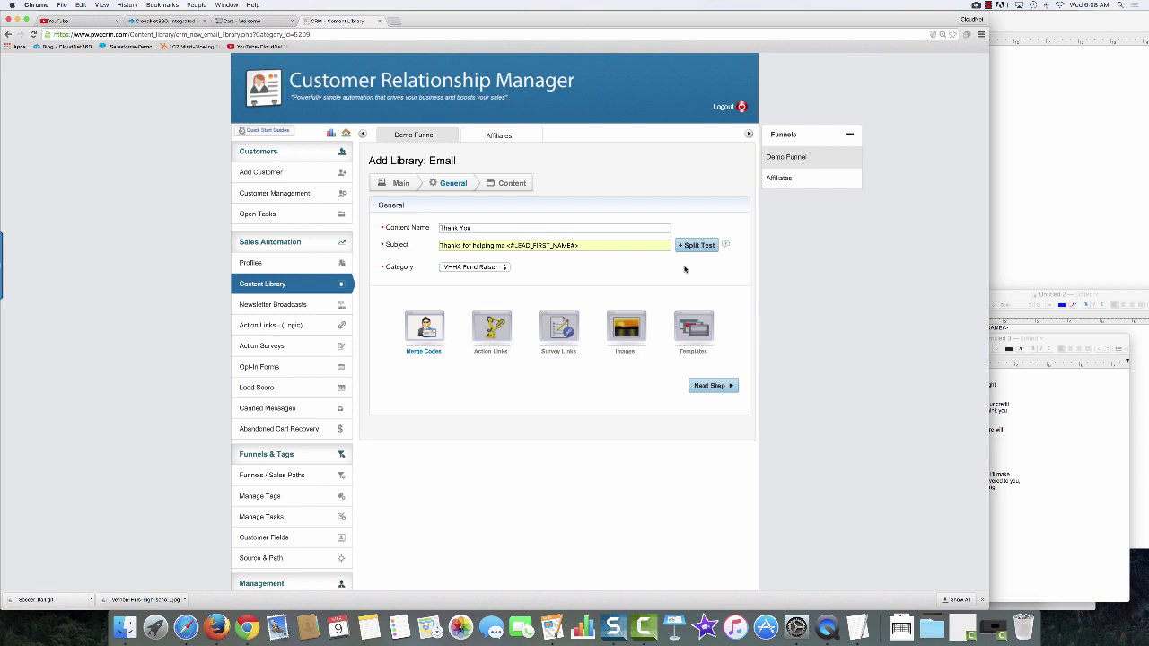
left_click(717, 387)
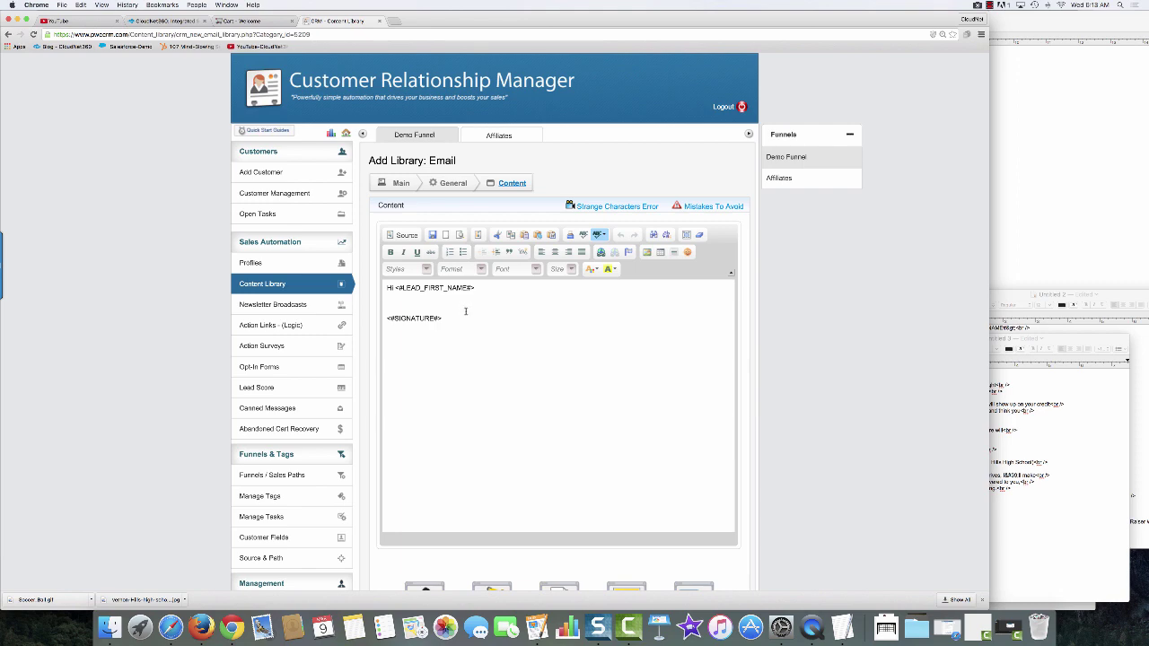
scroll(465, 316, "down", 2)
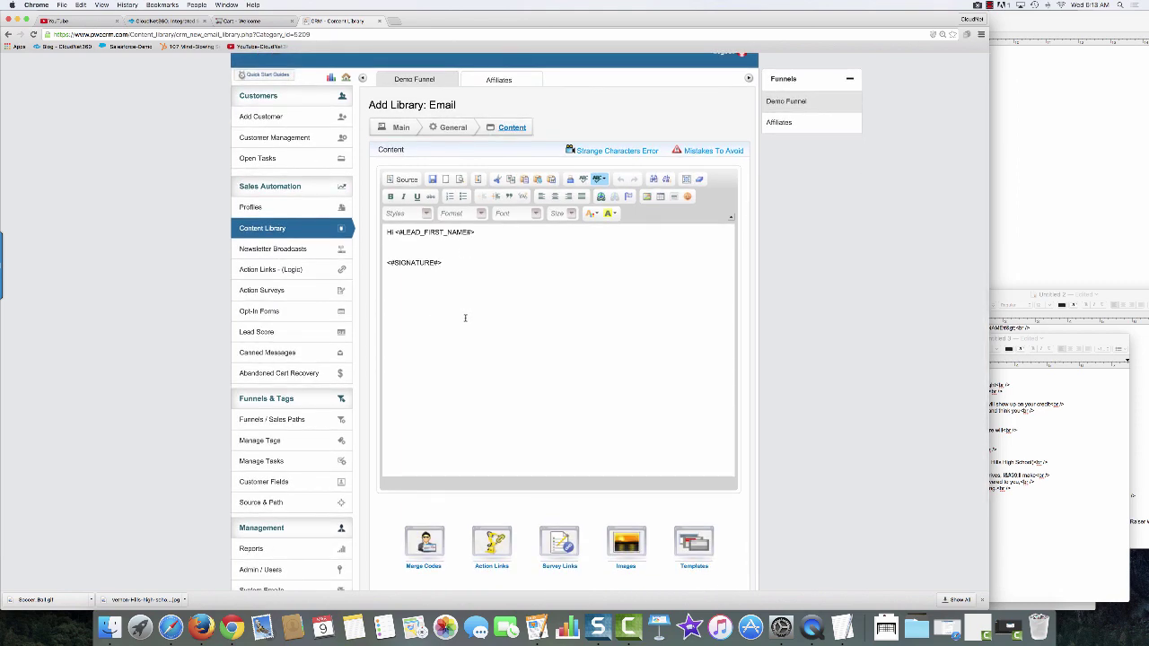
scroll(464, 318, "up", 2)
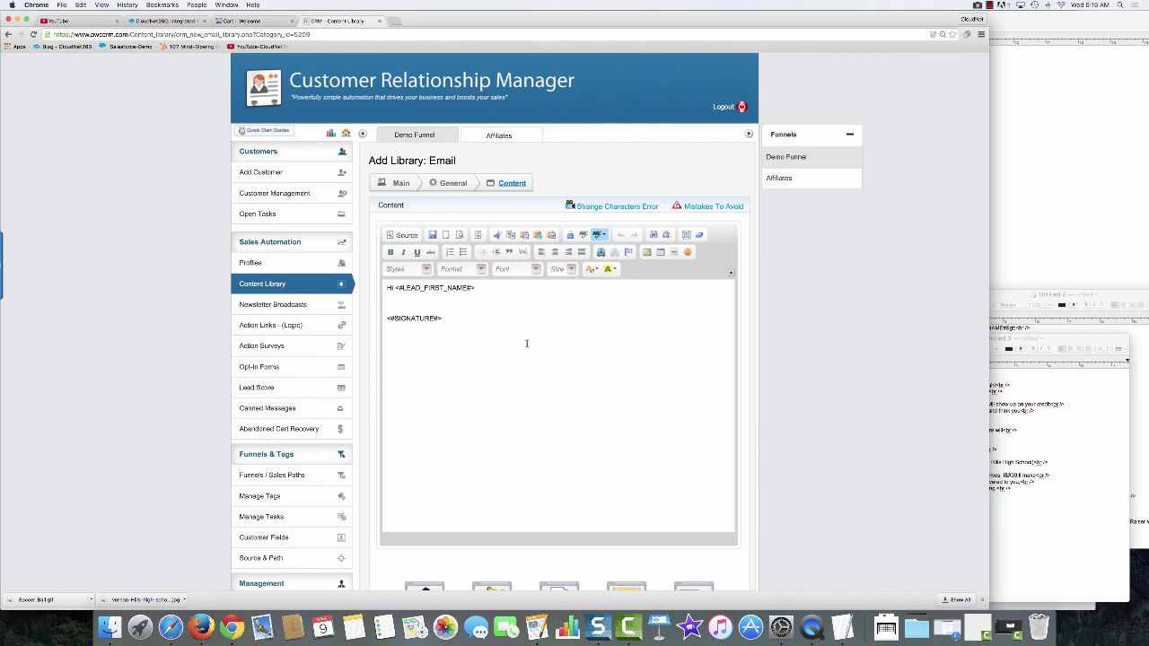
Copy all the HTML text from the longer TextEdit draft and return to Chrome.
left_click(1064, 476)
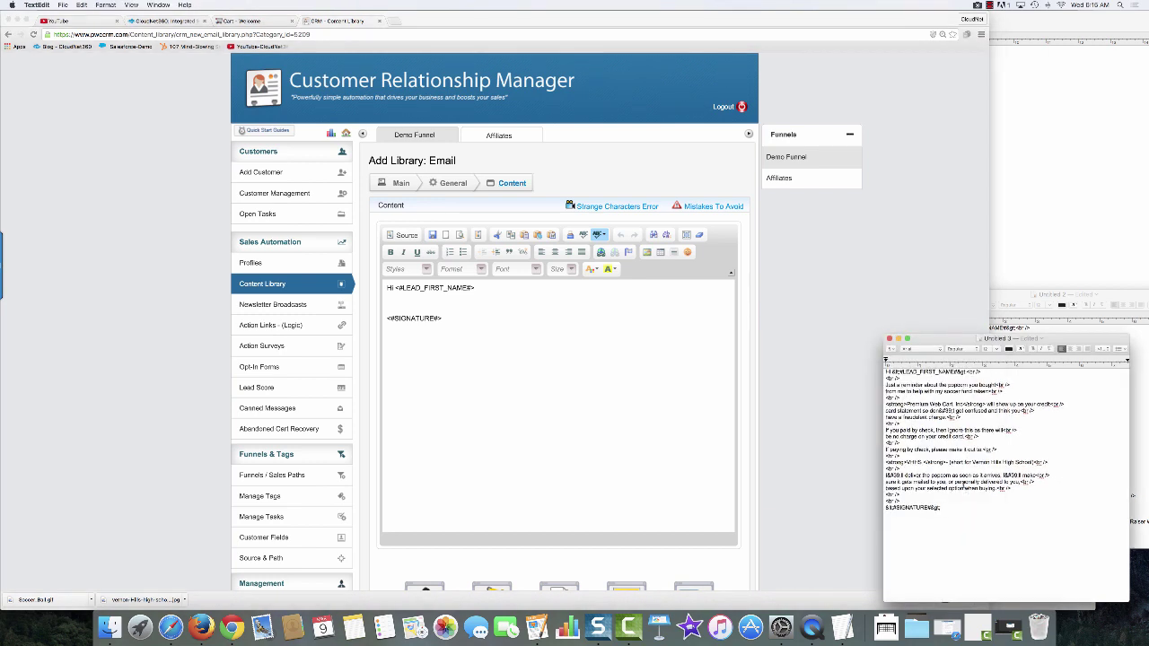
left_click(1140, 371)
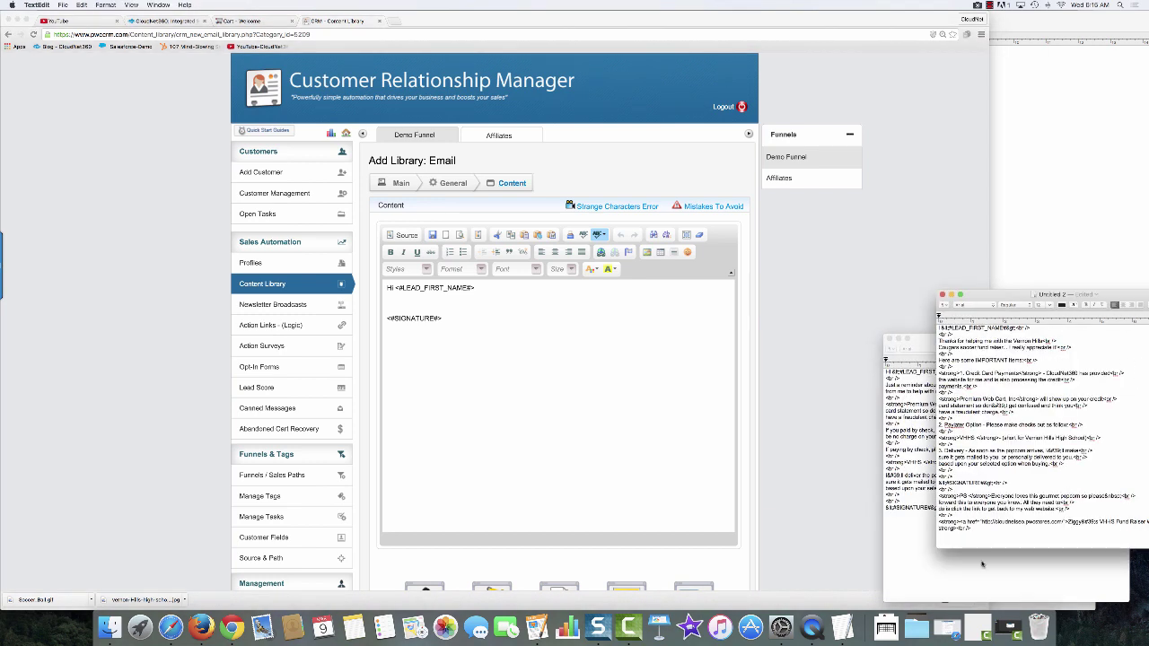
left_click_drag(974, 527, 961, 309)
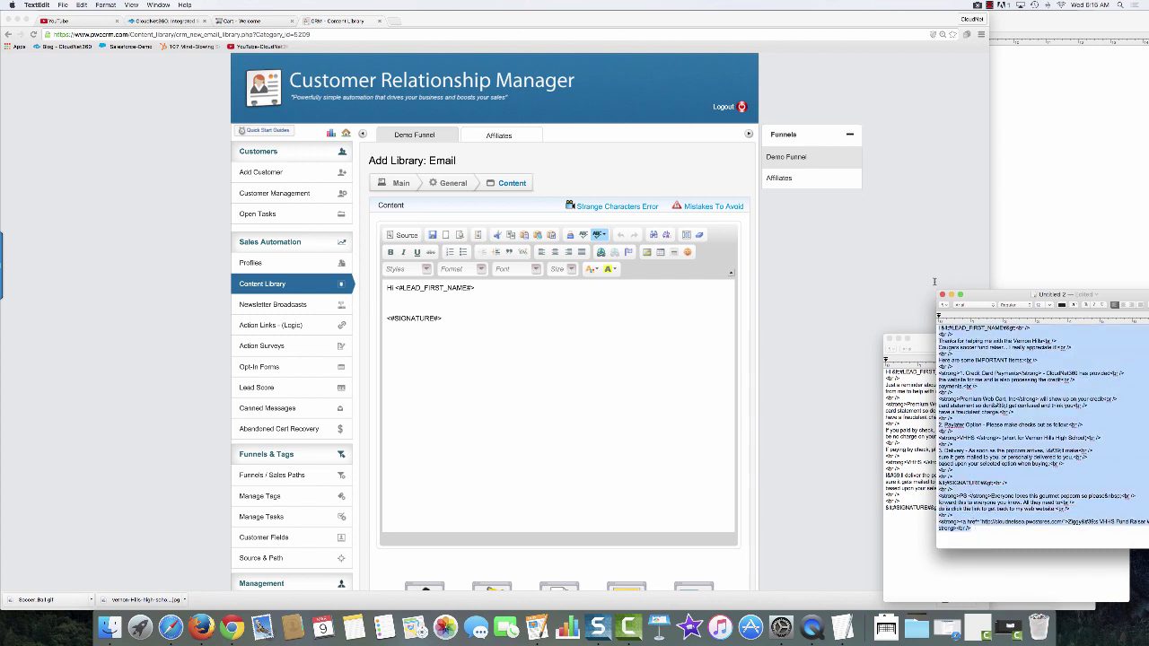
right_click(1029, 395)
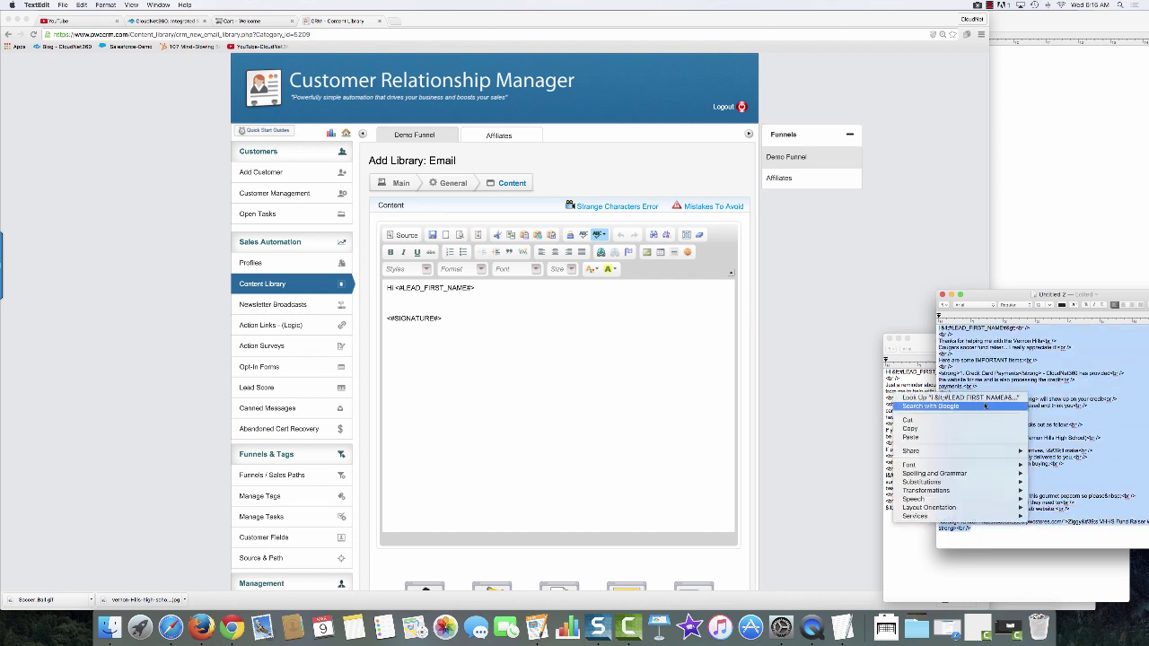
left_click(944, 424)
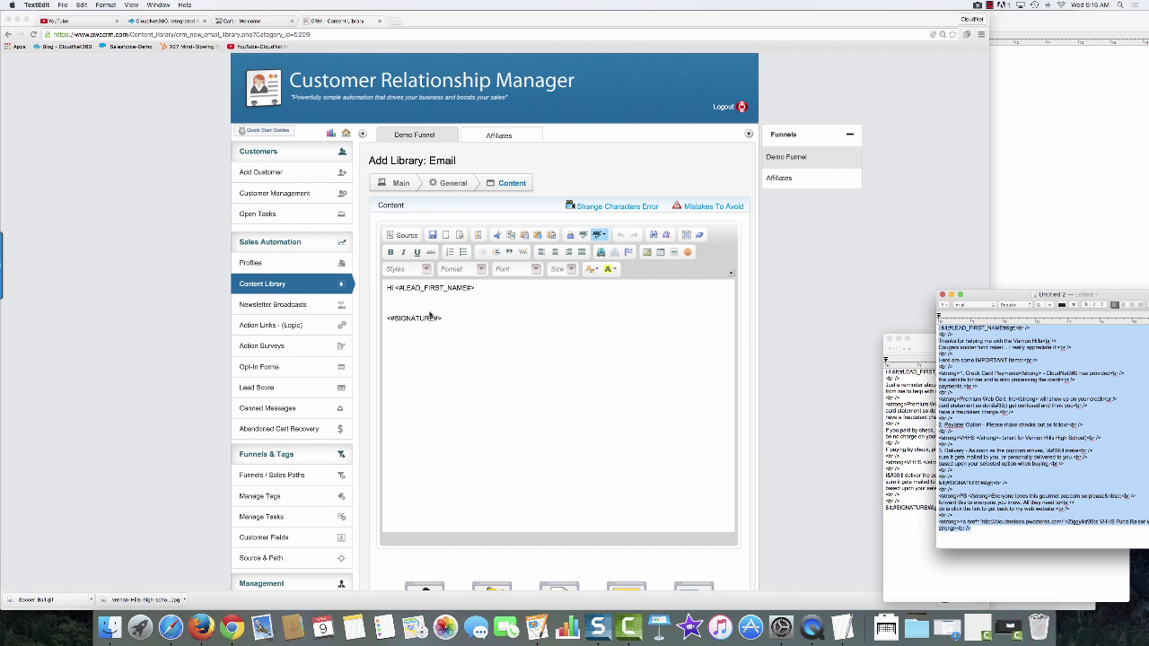
left_click(395, 240)
Replace the email's HTML source with the copied HTML and type 'Hi' before the first-name code.
left_click(399, 235)
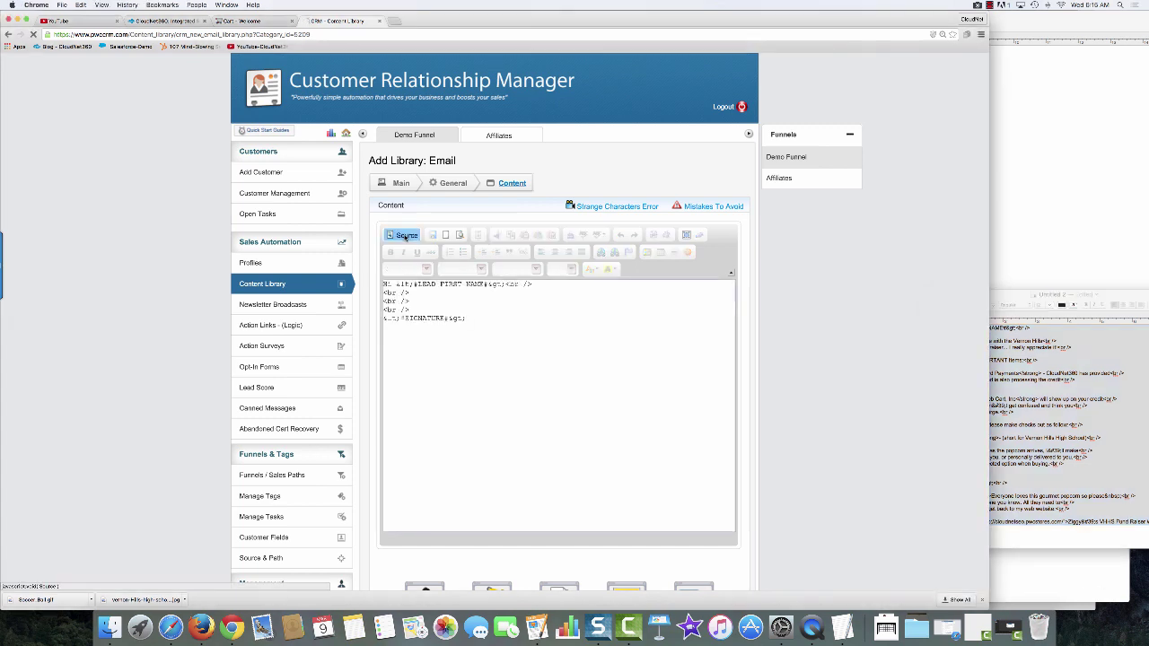
left_click(466, 304)
key("super+a")
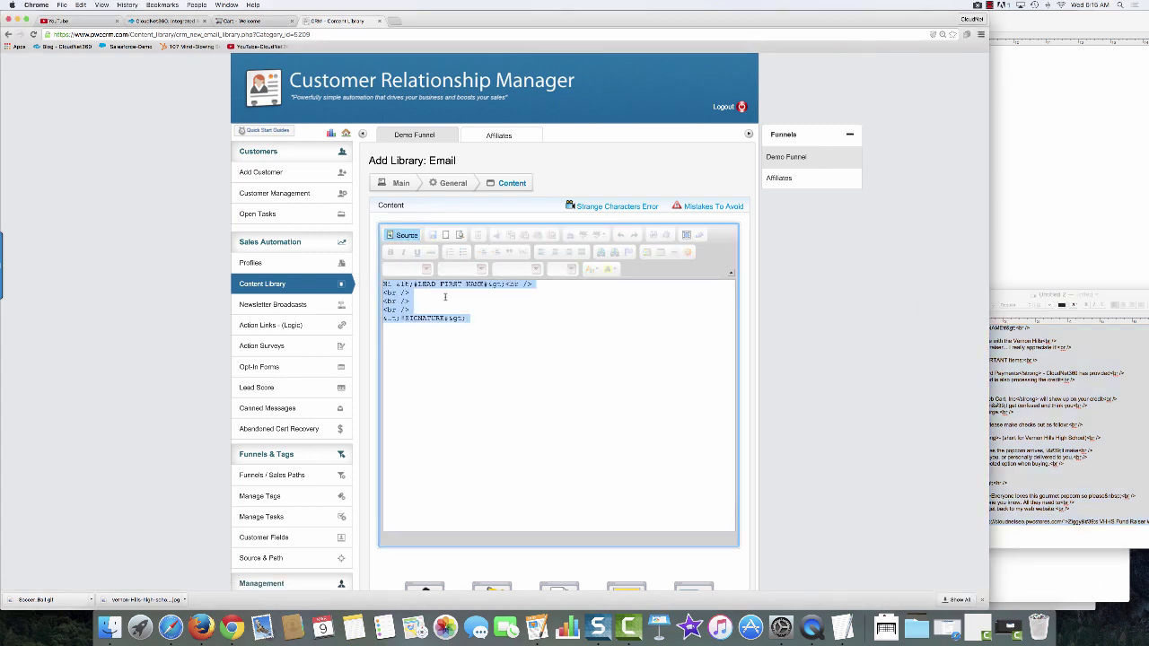
key("super+v")
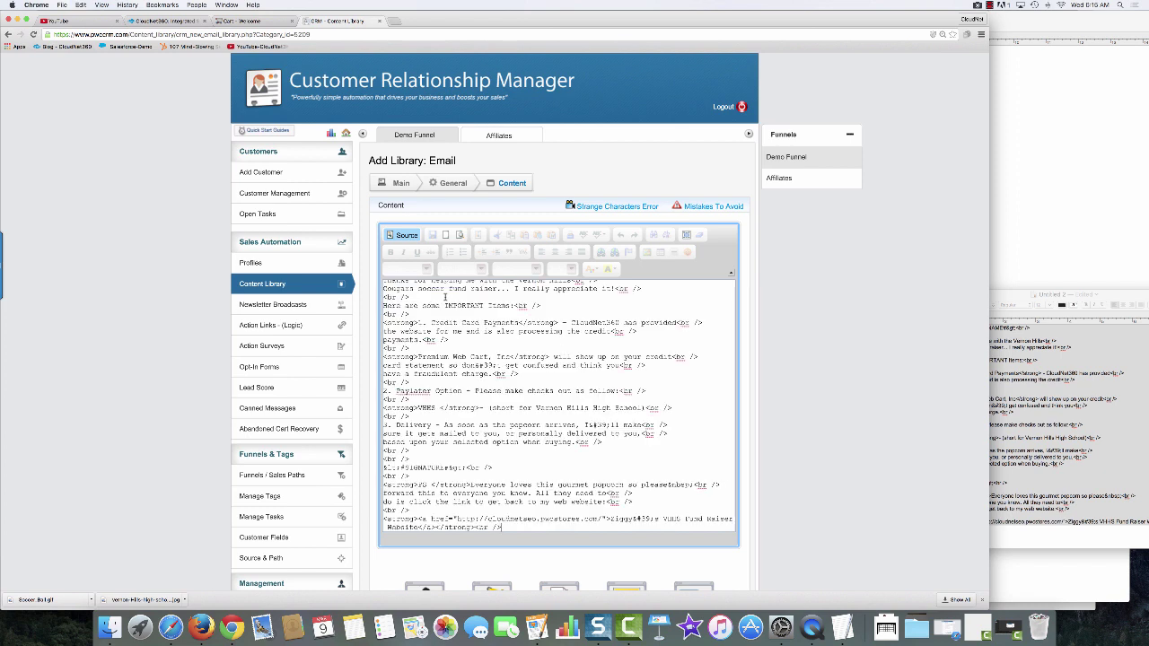
left_click(405, 236)
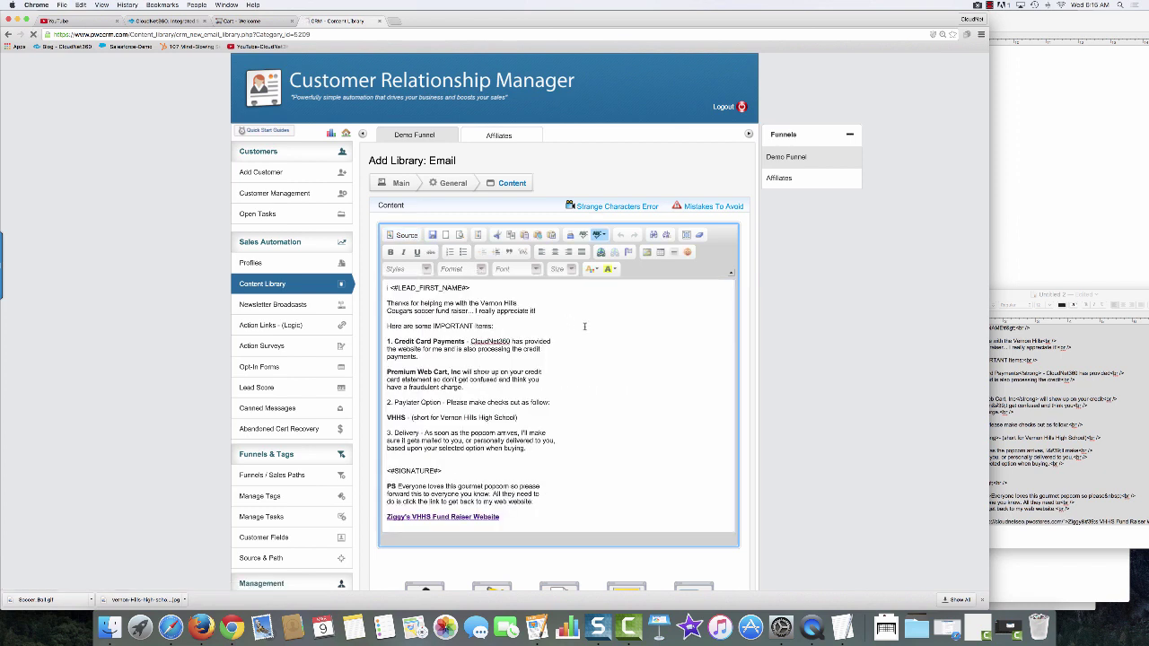
left_click(392, 305)
type("Hi")
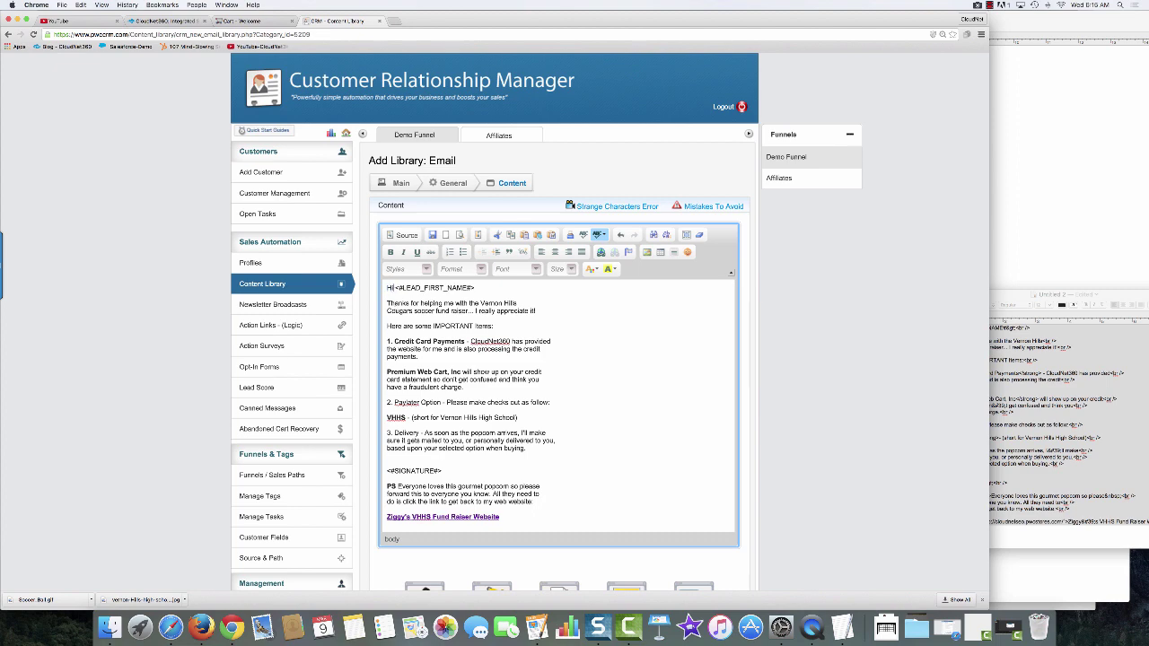
Review the first-name and signature merge codes, then save the Thank You email.
scroll(464, 328, "down", 3)
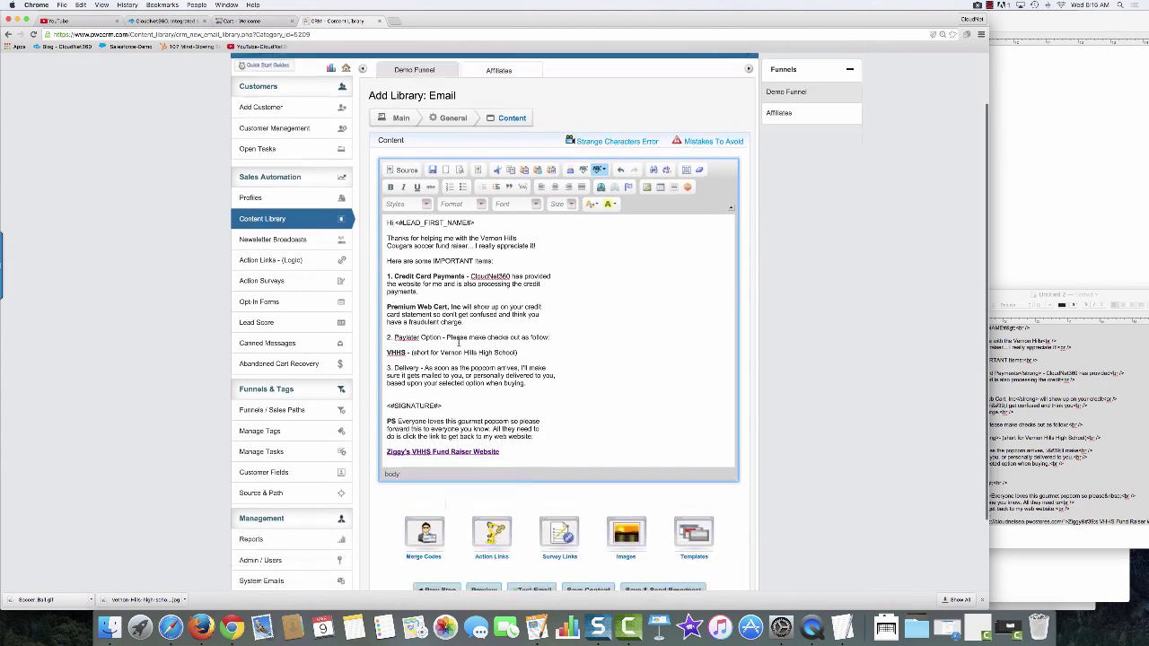
scroll(464, 328, "up", 2)
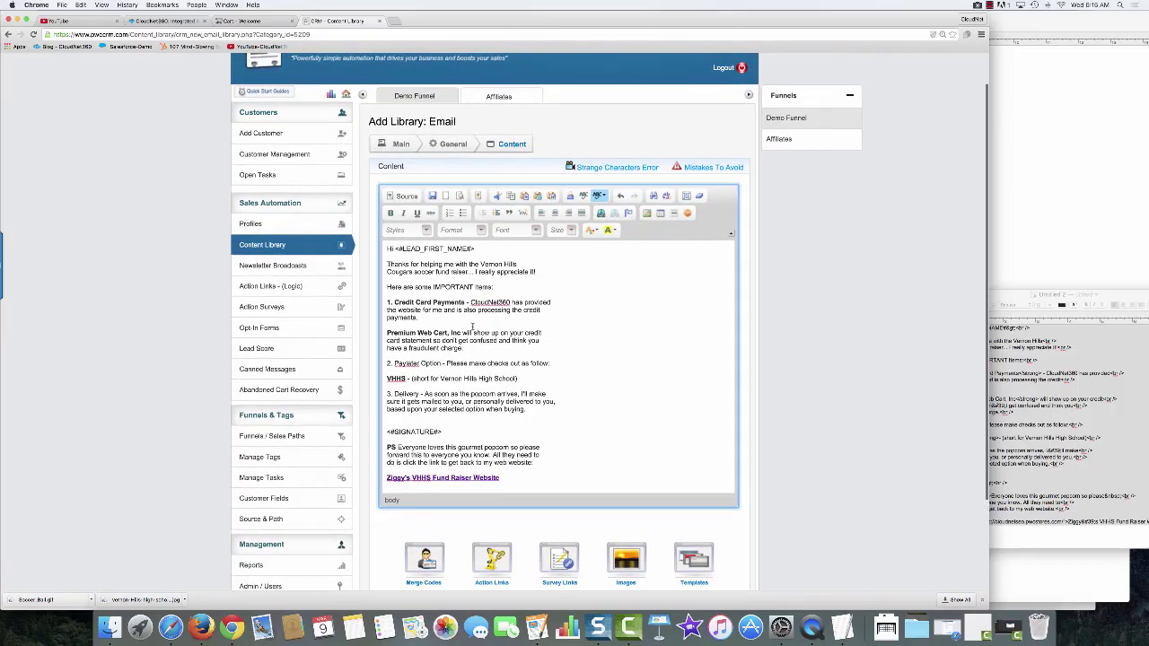
left_click_drag(395, 248, 476, 248)
left_click_drag(386, 432, 450, 432)
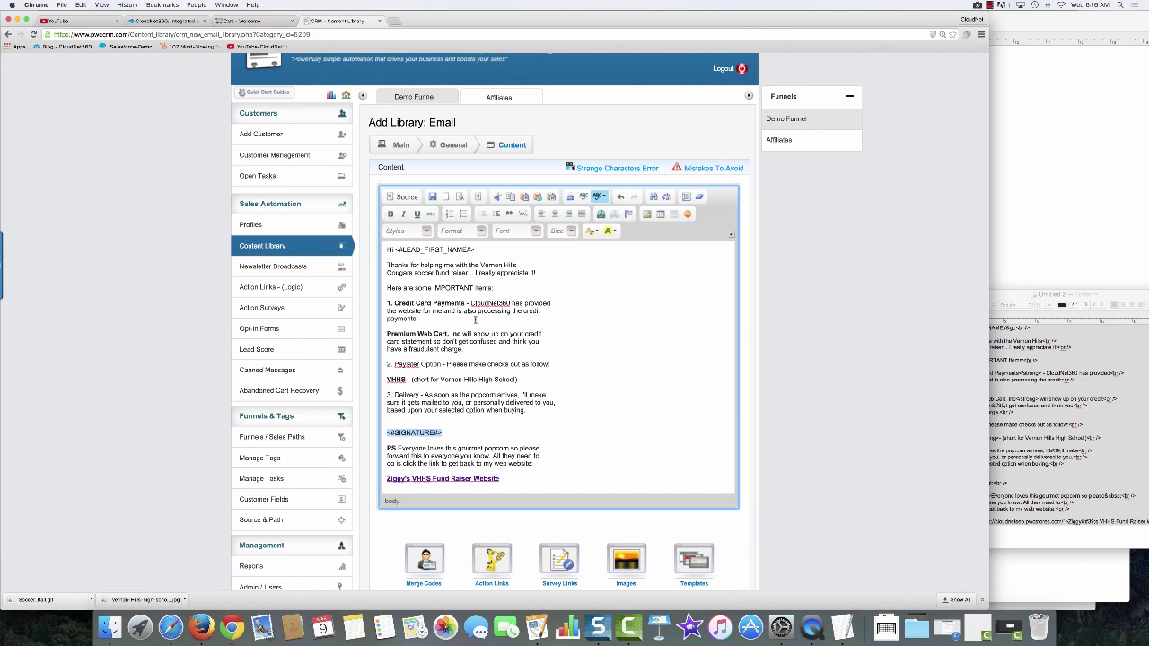
scroll(484, 327, "up", 2)
scroll(476, 318, "down", 5)
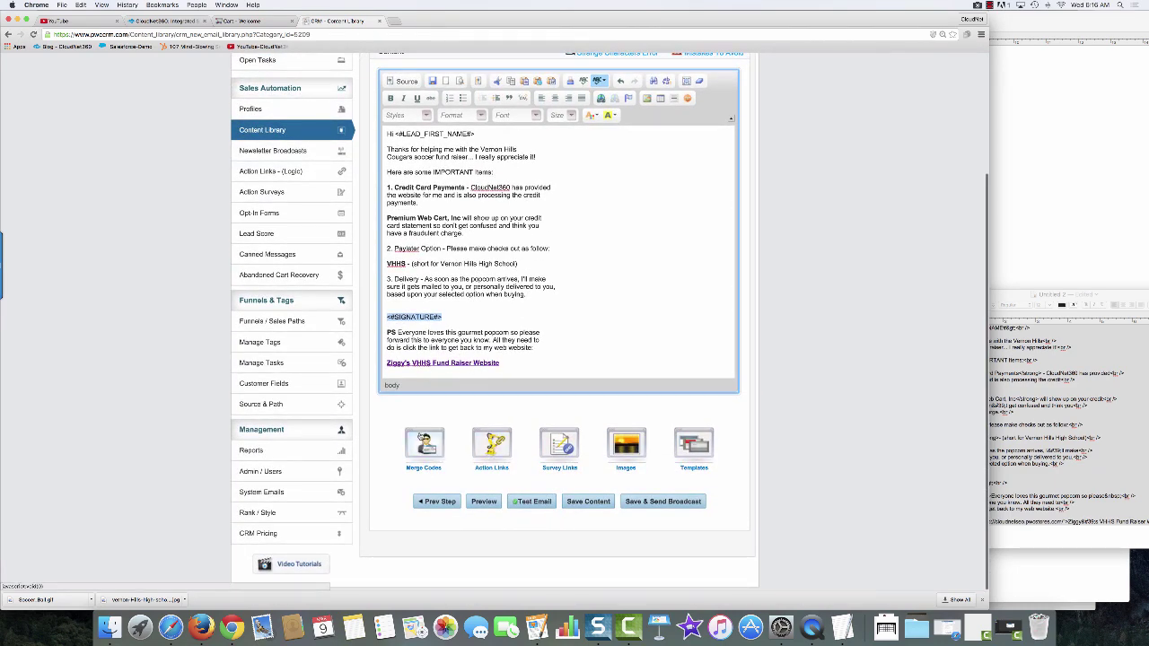
left_click(498, 437)
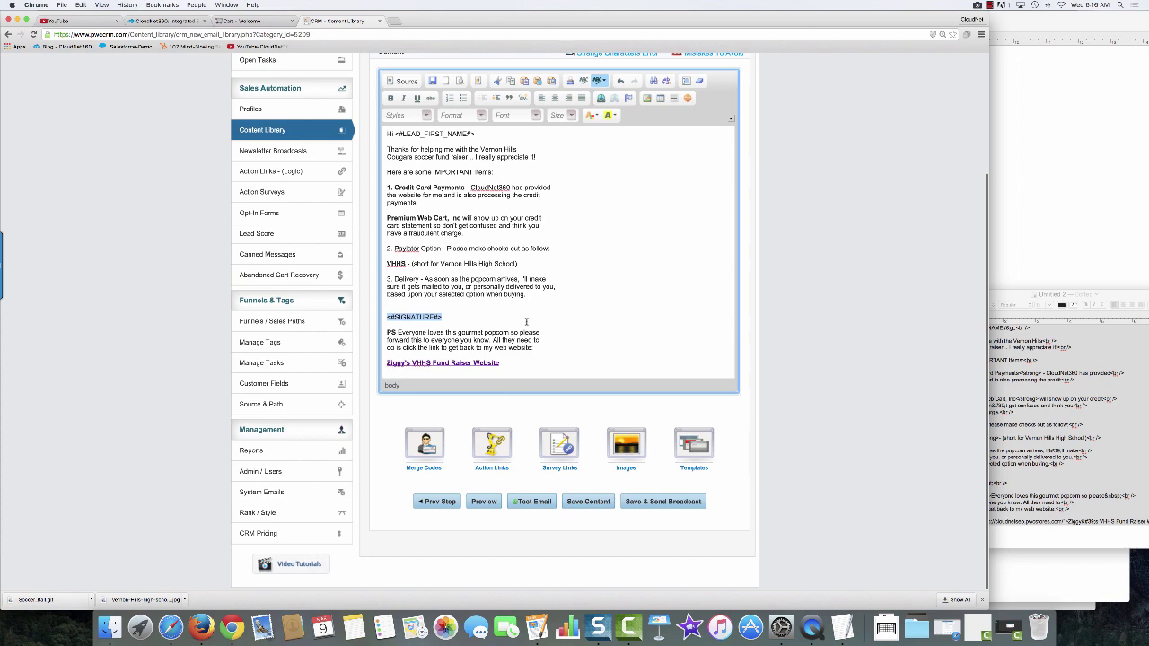
left_click(592, 502)
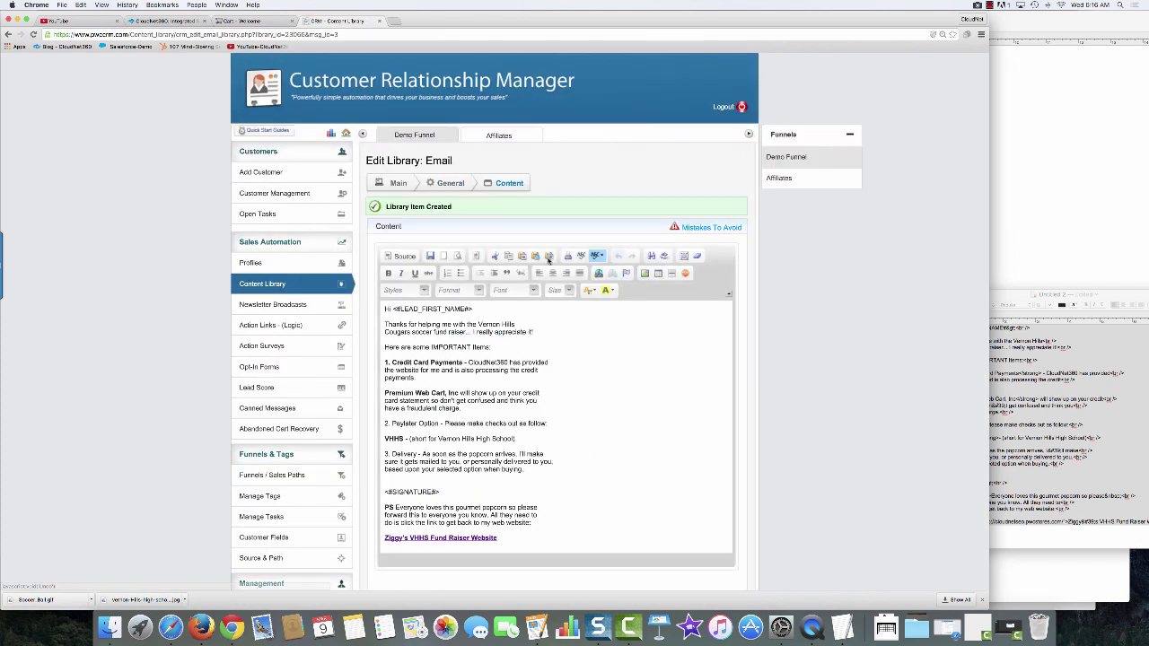
Start a new email in the VHHA Fund Raiser category from the Content Library.
left_click(268, 284)
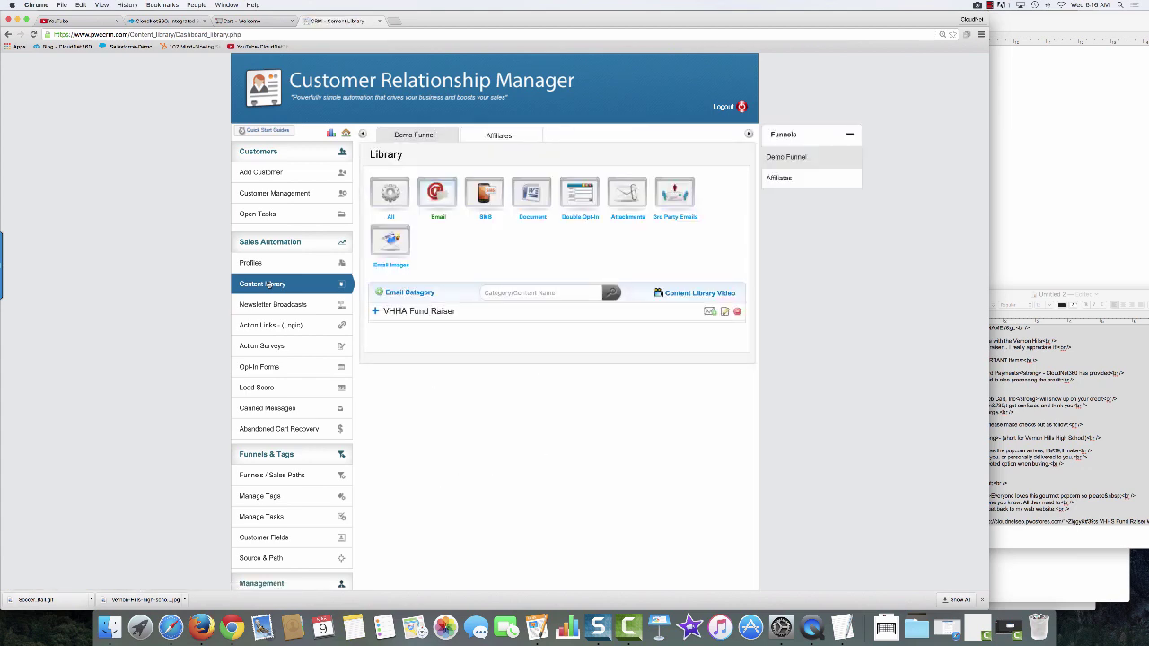
left_click(399, 311)
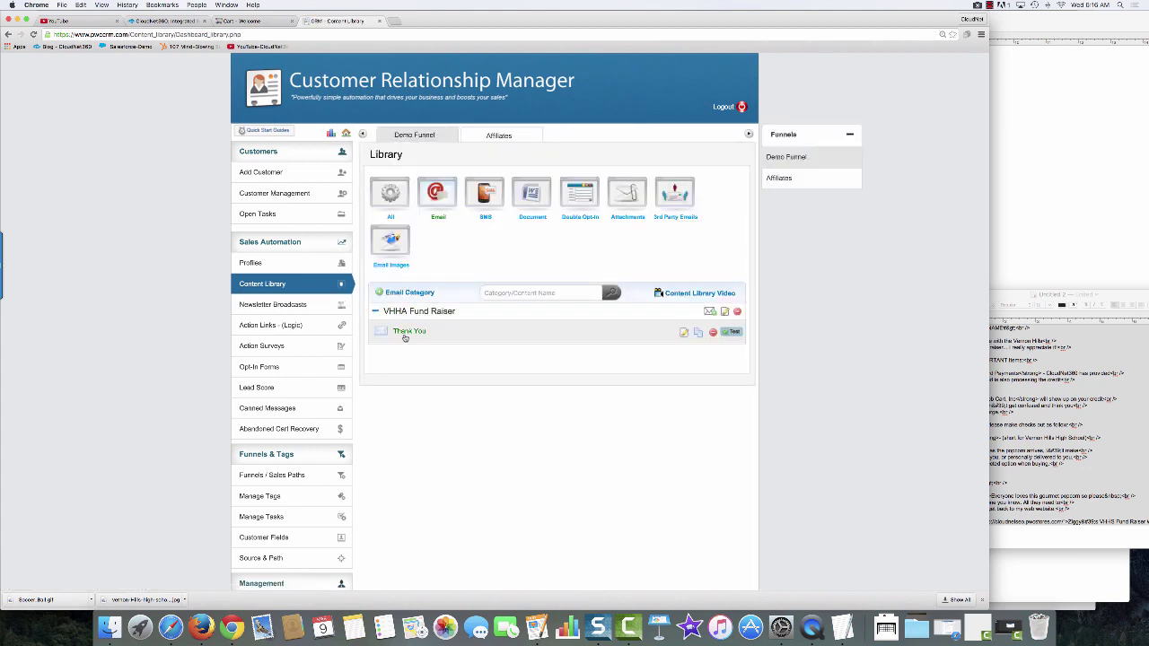
left_click(709, 312)
left_click(451, 230)
Set content name 'Reminder' and subject 'Just a Little Reminder about your Popcorn Order', then continue.
type("Reminder")
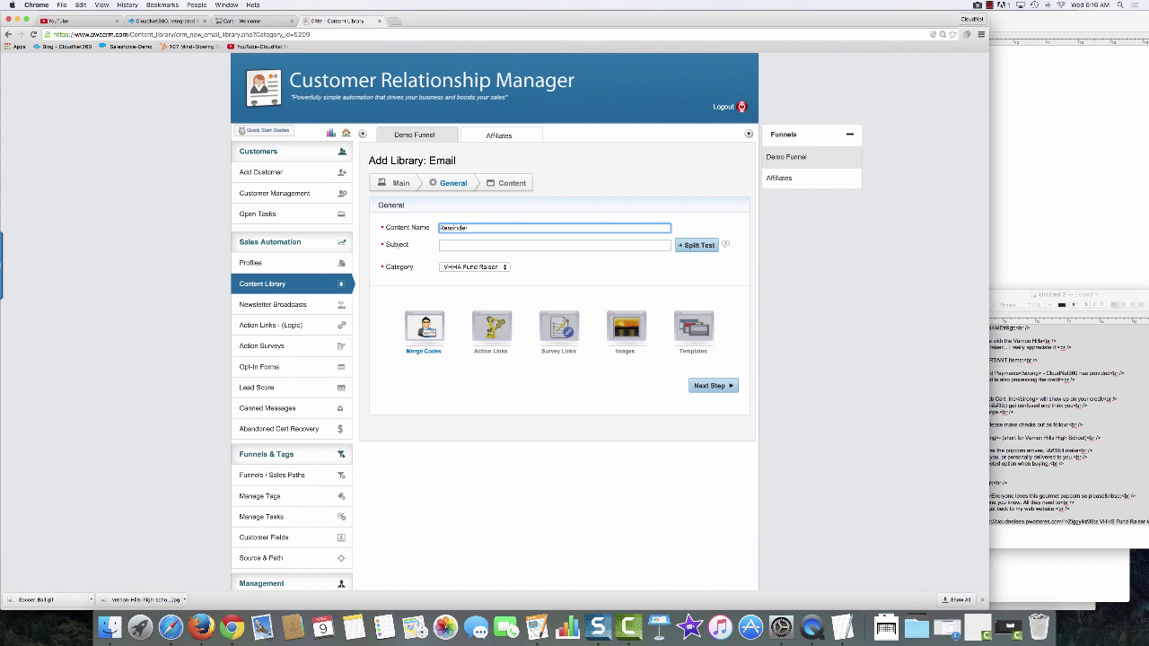
left_click(449, 244)
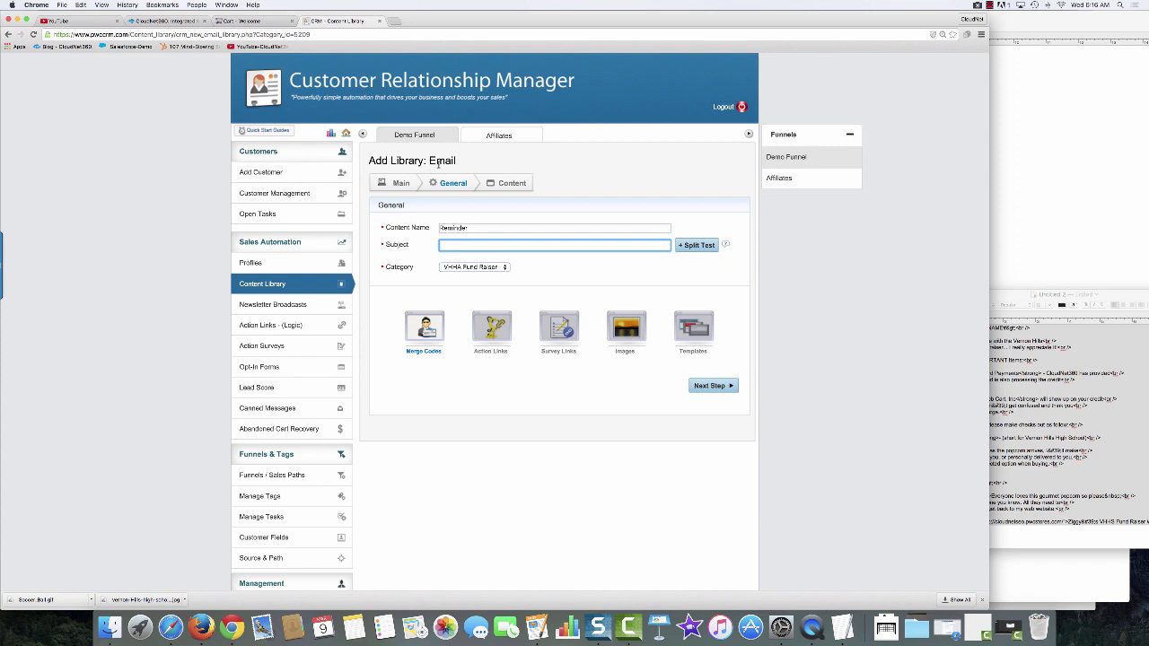
type("Just a Little Reminder about your Popcorn")
type("Order")
left_click(718, 387)
Copy the popcorn reminder HTML from the TextEdit note.
left_click(1101, 412)
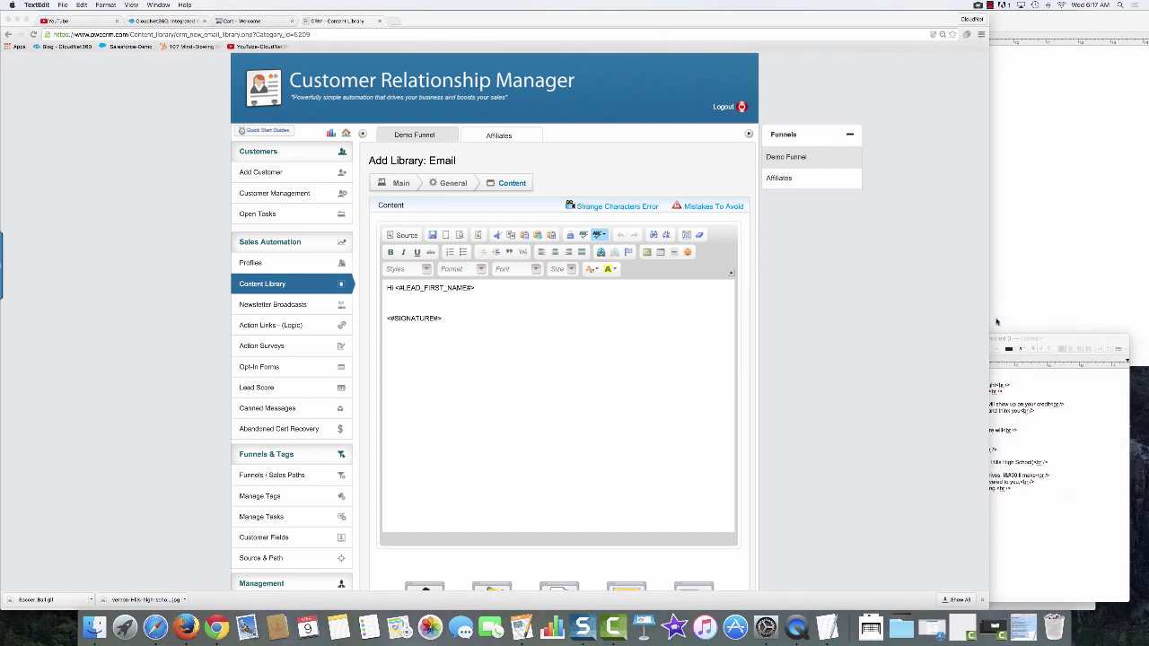
left_click_drag(944, 507, 875, 370)
right_click(958, 420)
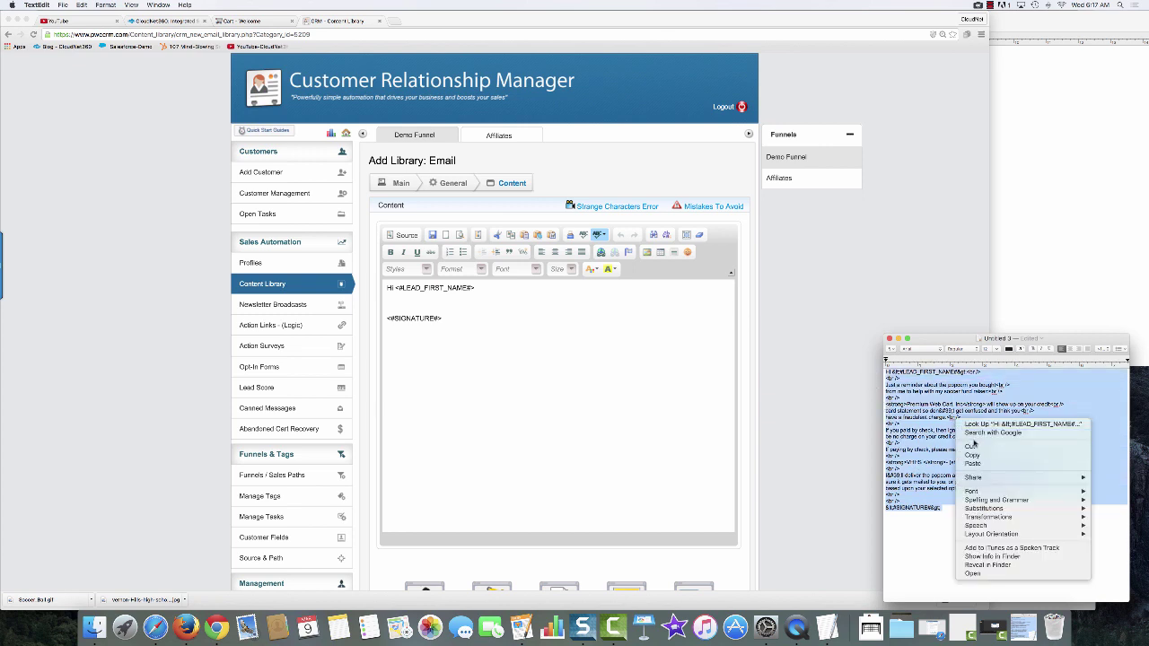
left_click(972, 455)
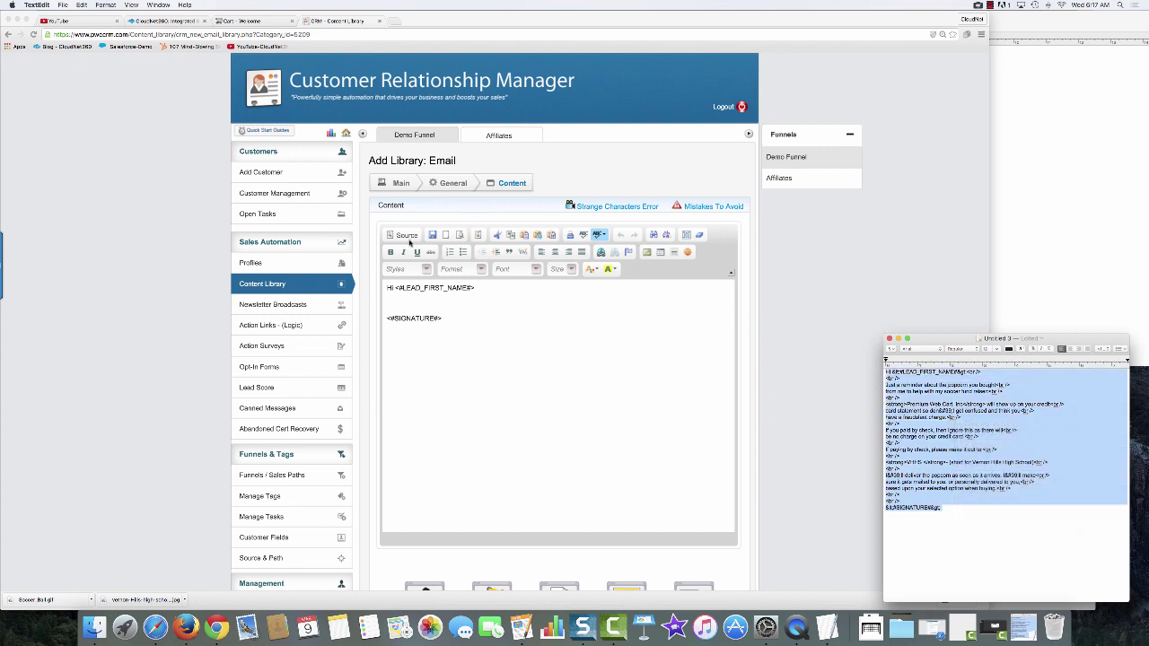
Replace the Reminder email's HTML source with the copied reminder text and save the content.
left_click(409, 240)
left_click(405, 234)
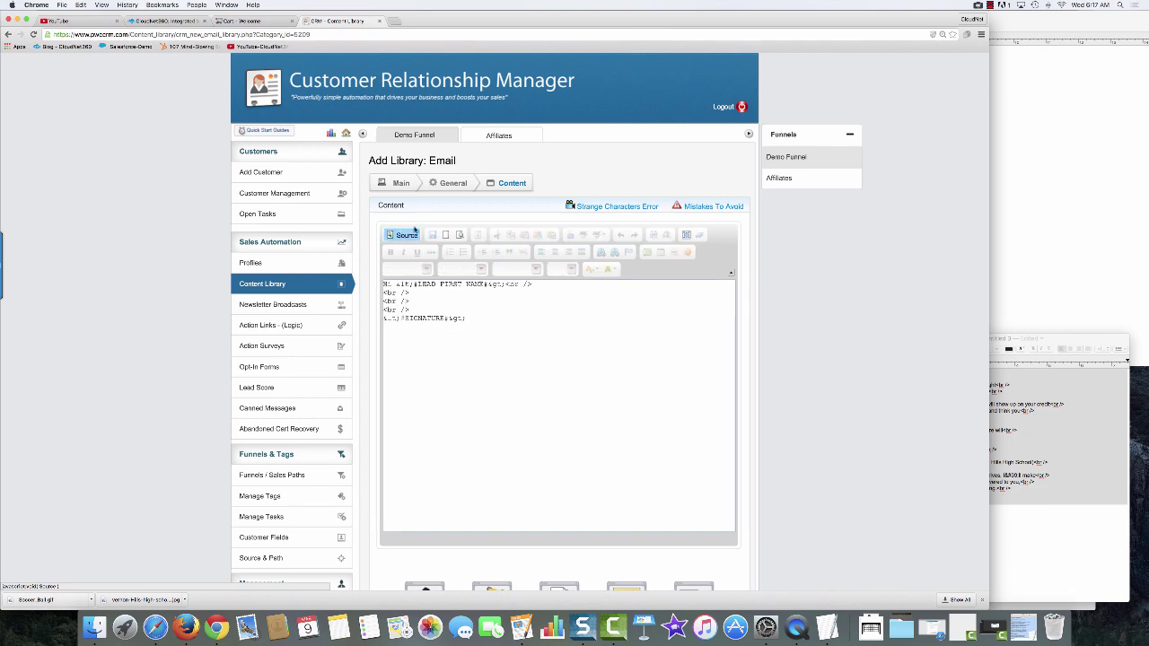
left_click_drag(466, 319, 368, 279)
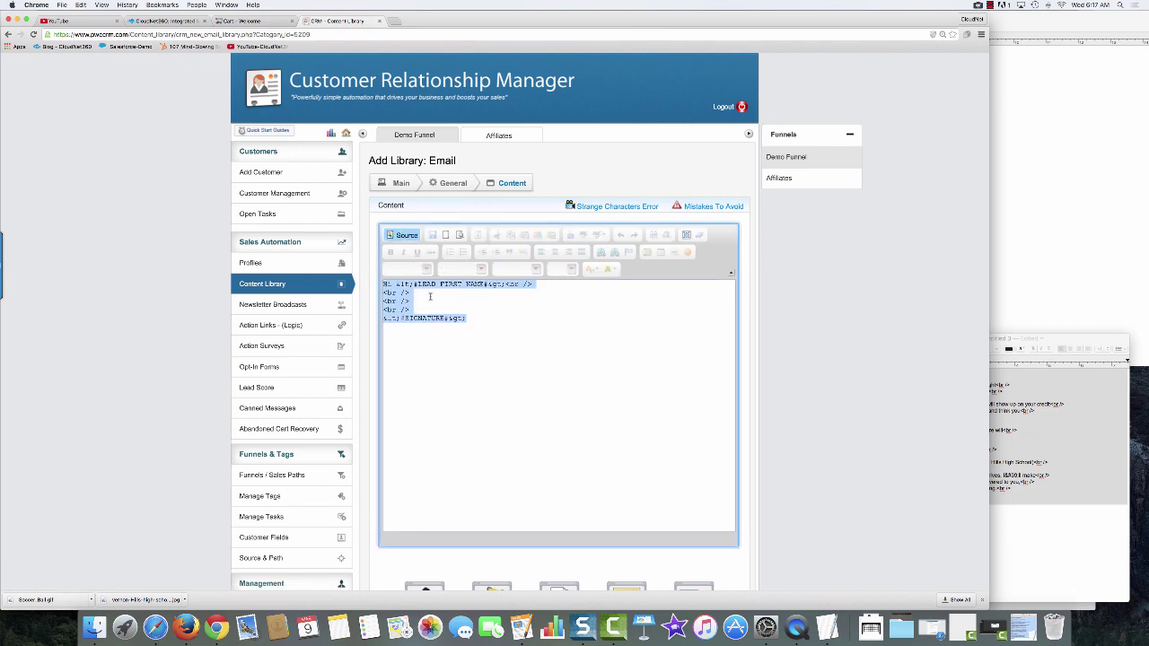
key("super+v")
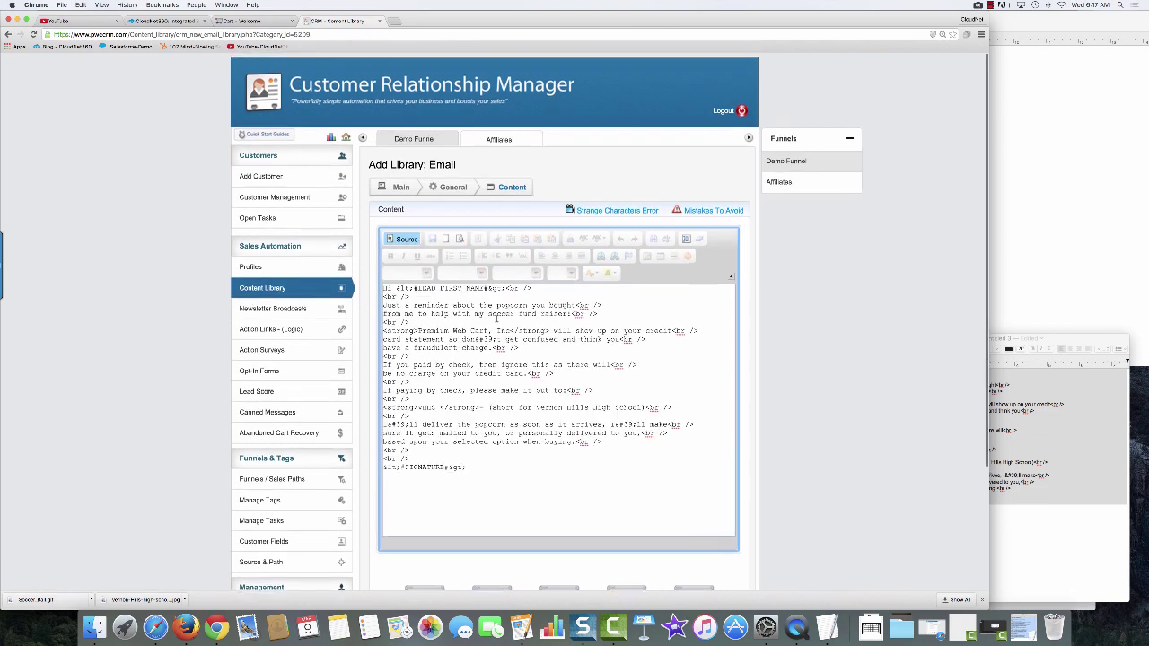
scroll(431, 297, "down", 4)
scroll(418, 231, "up", 4)
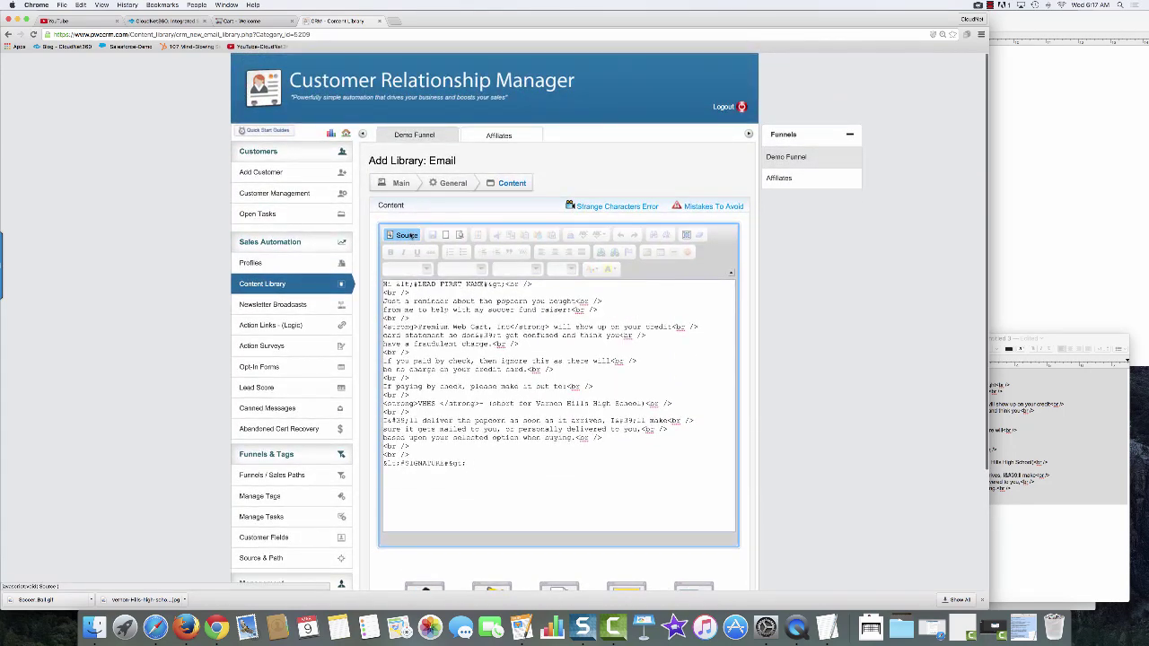
left_click(408, 236)
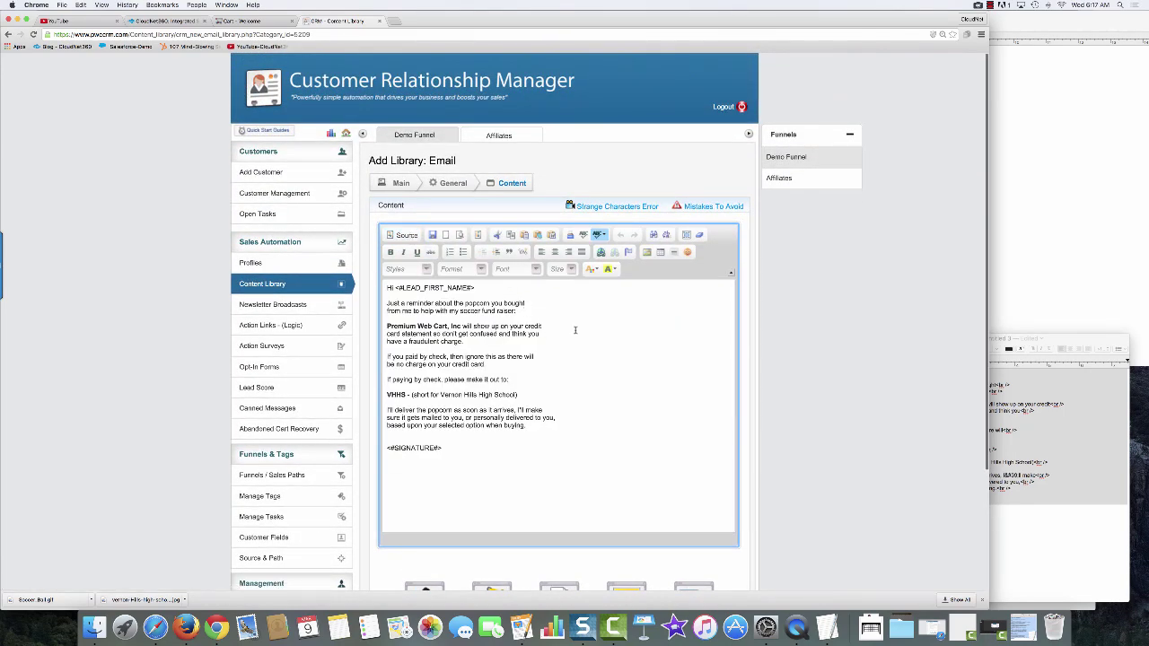
scroll(575, 331, "down", 4)
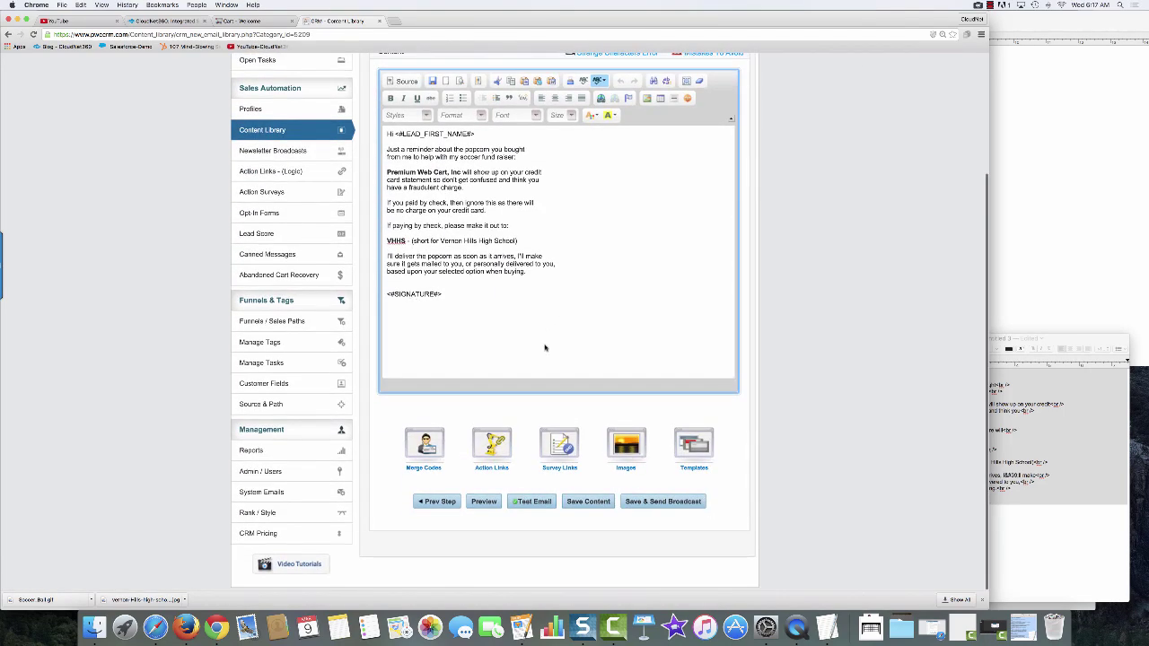
left_click(587, 502)
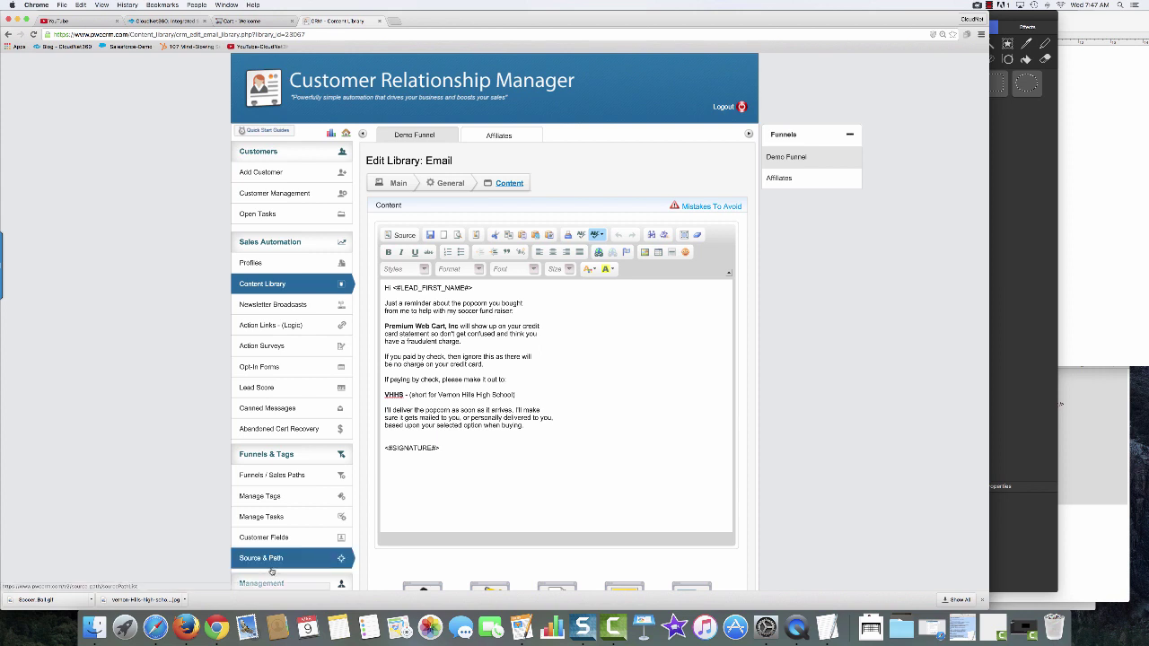
Rename the Demo Funnel to 'VHHS Fund Raiser', save it, and start adding a sales path.
left_click(295, 476)
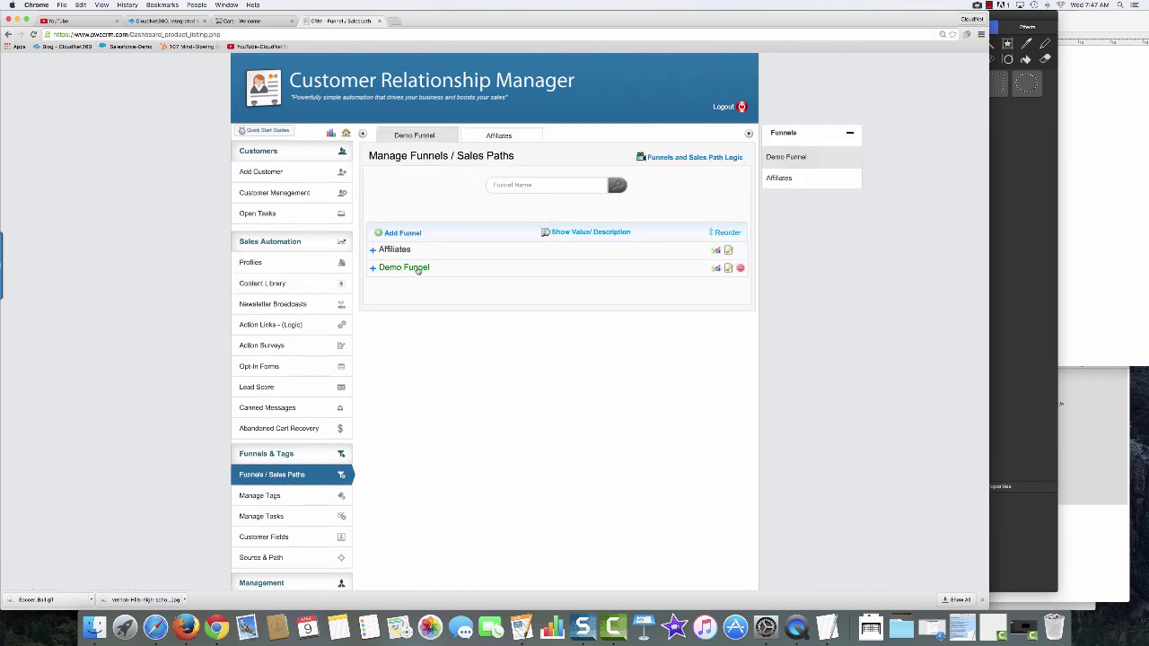
left_click(728, 268)
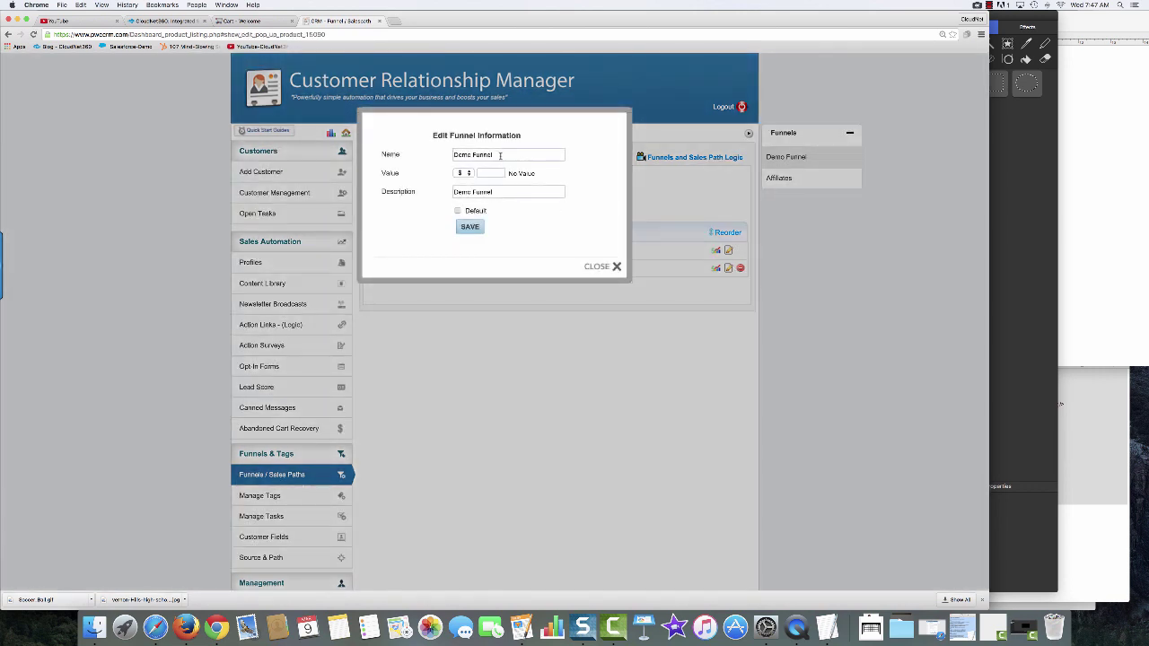
type("VHHS")
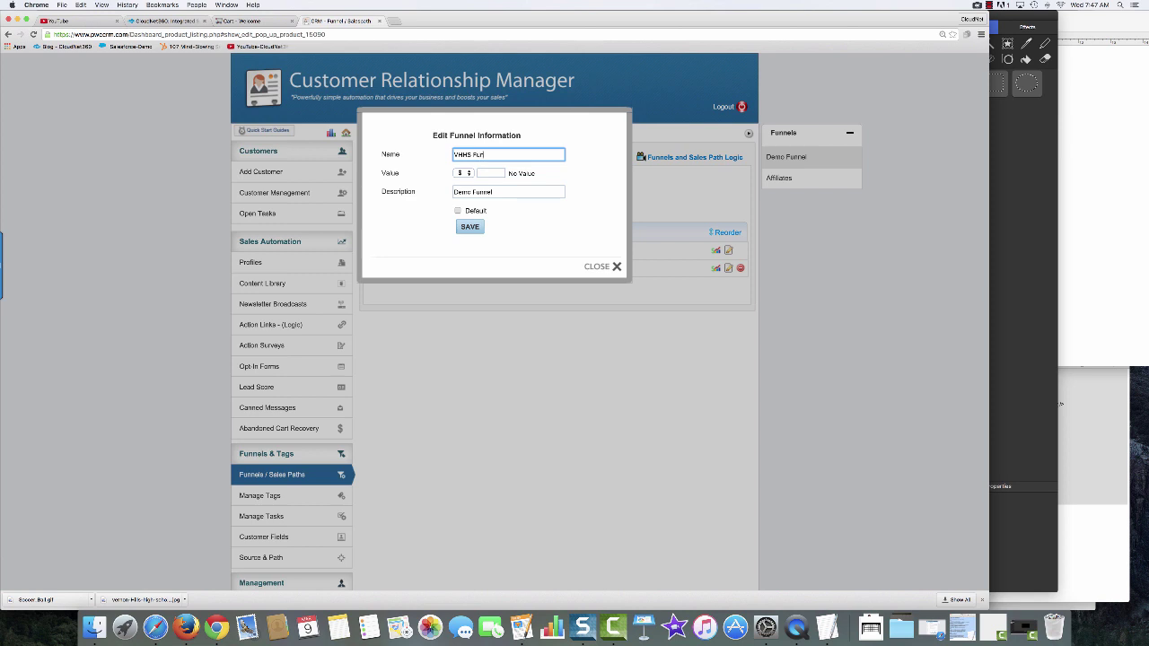
type(" Fund Raiser")
left_click(469, 226)
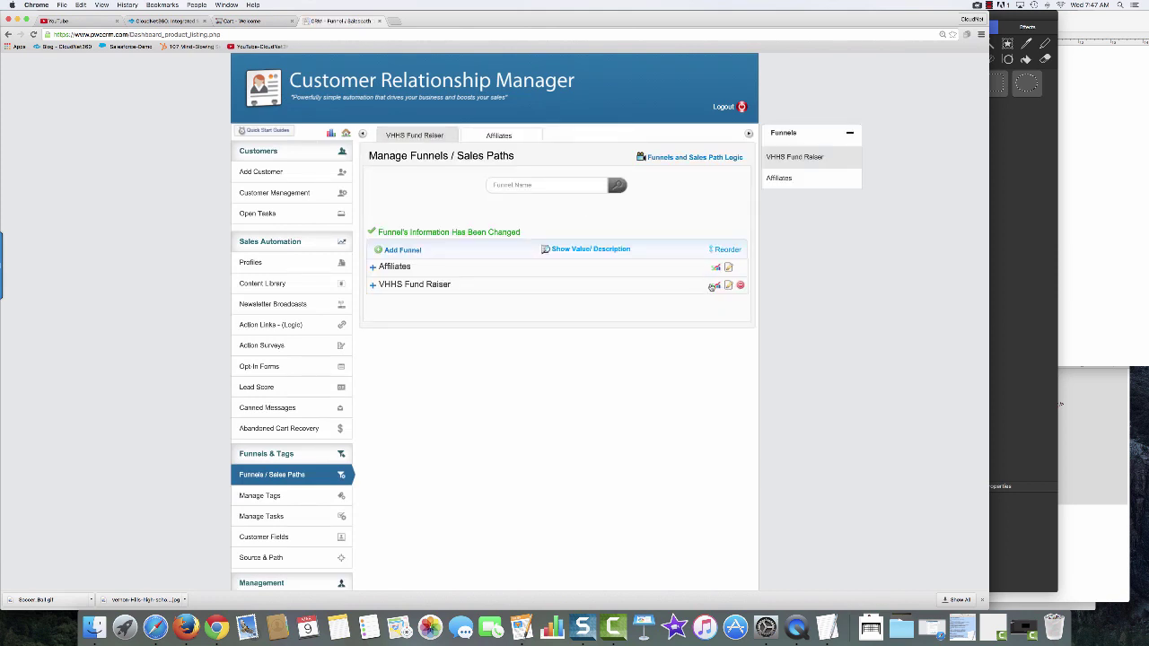
left_click(716, 284)
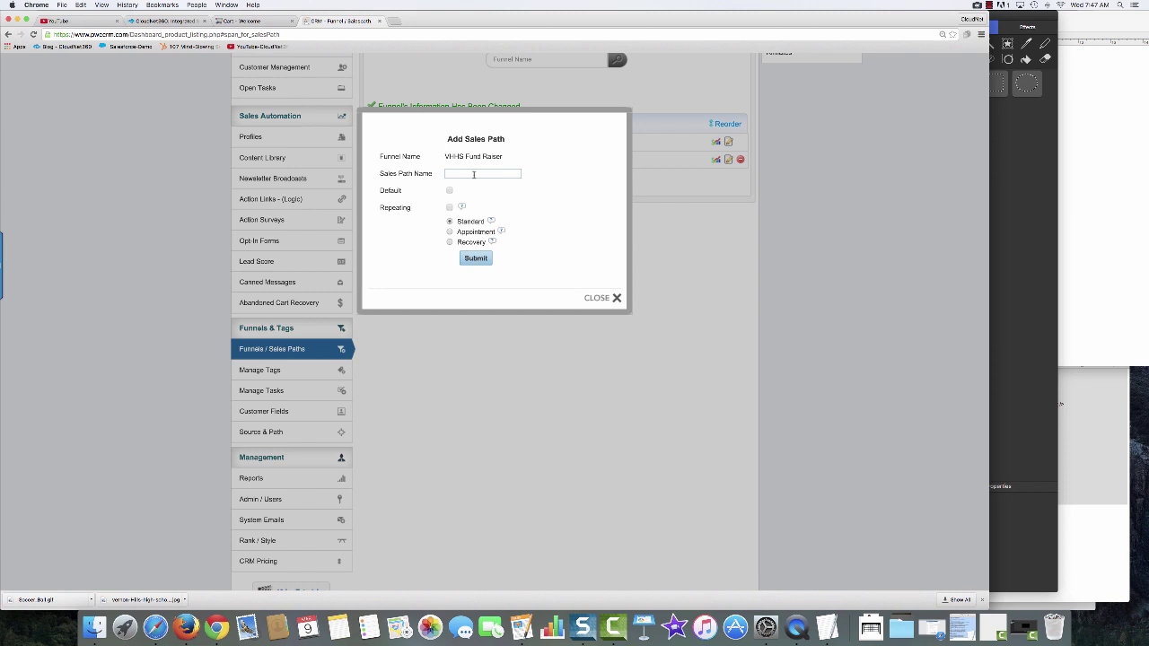
Dismiss the Add Sales Path form, expand VHHS Fund Raiser, and open its Initial path timeline.
left_click(598, 297)
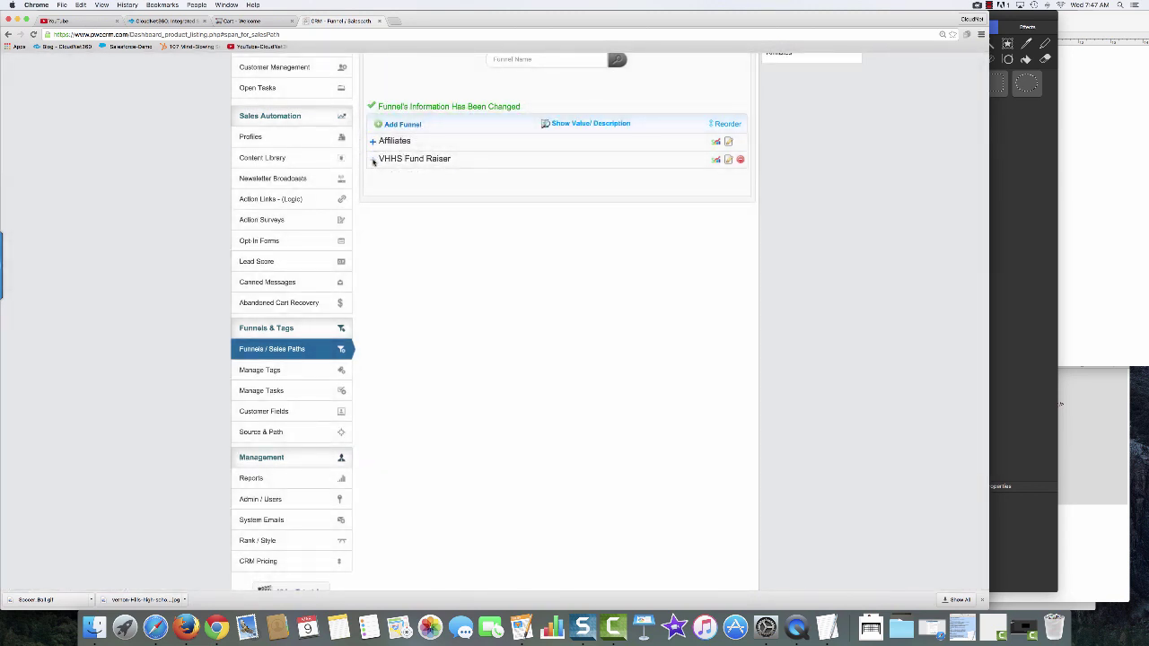
left_click(373, 159)
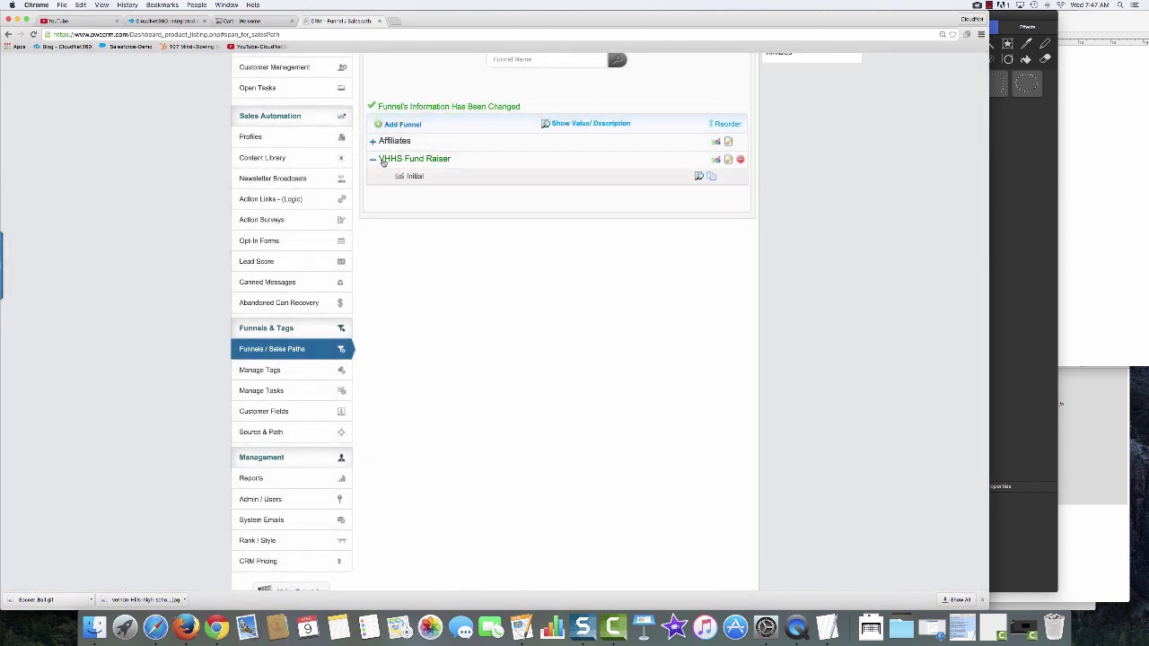
left_click(700, 176)
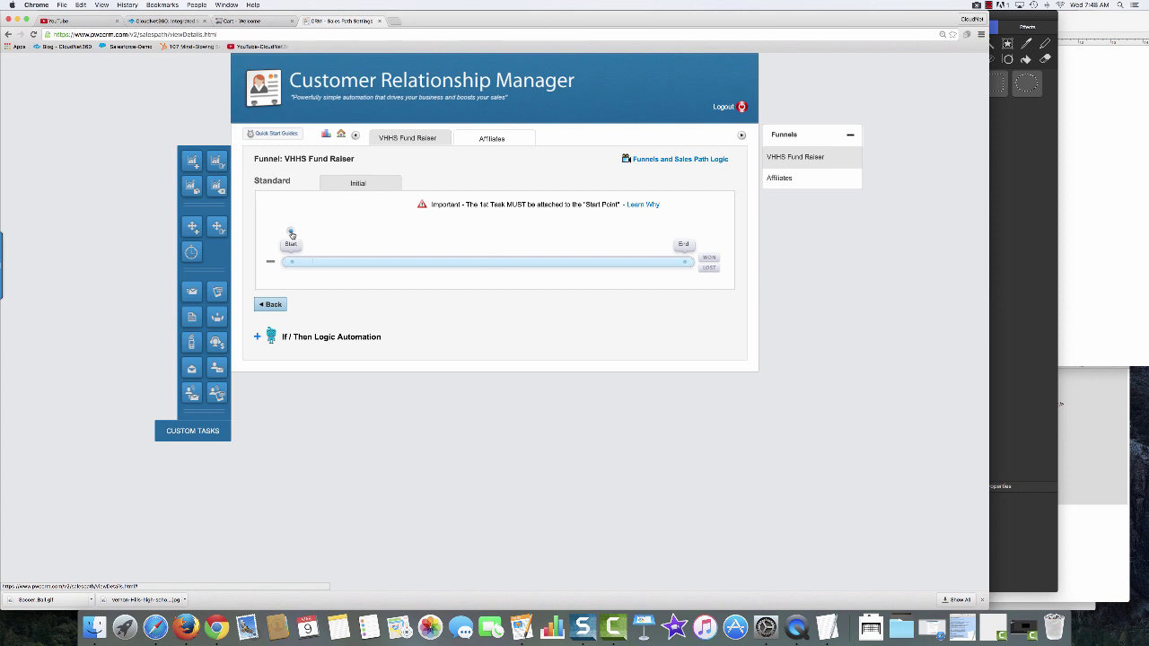
Add an Auto Email task with the sender profile and Thank You content at the path's Now point.
left_click(195, 294)
left_click(477, 159)
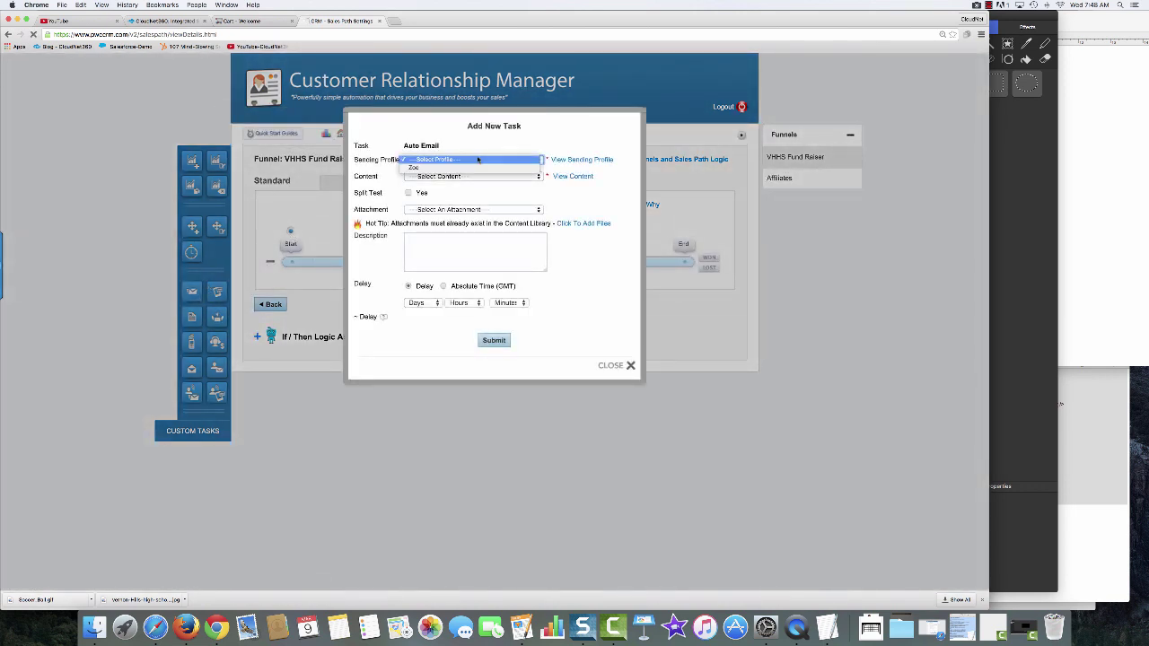
left_click(465, 168)
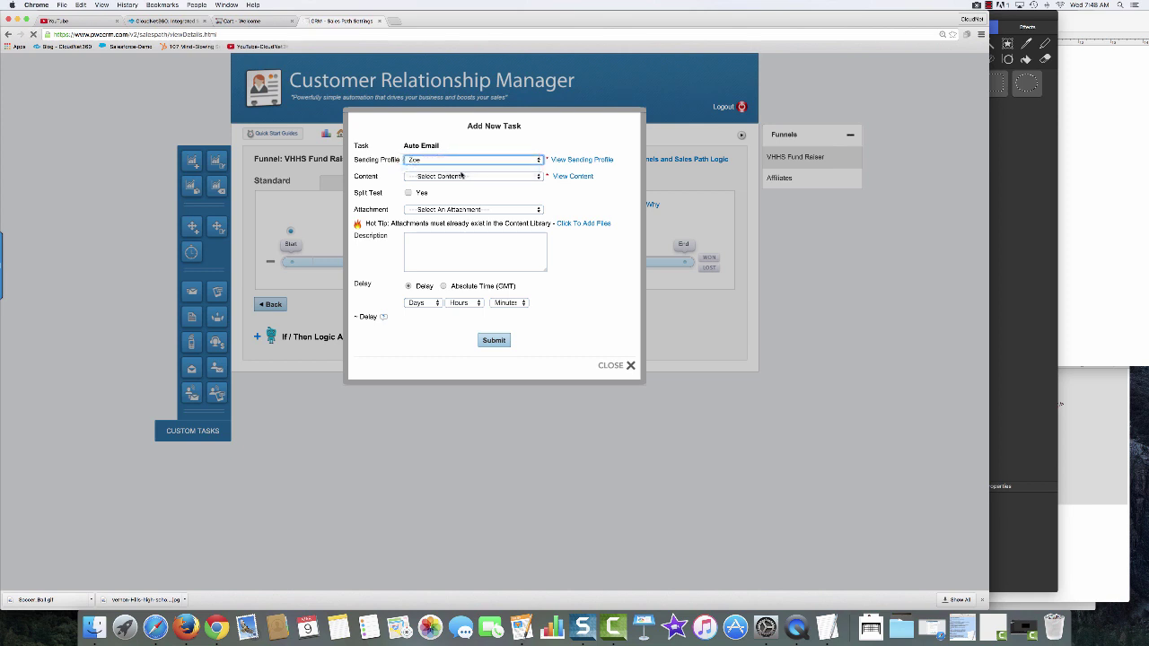
left_click(462, 175)
left_click(439, 200)
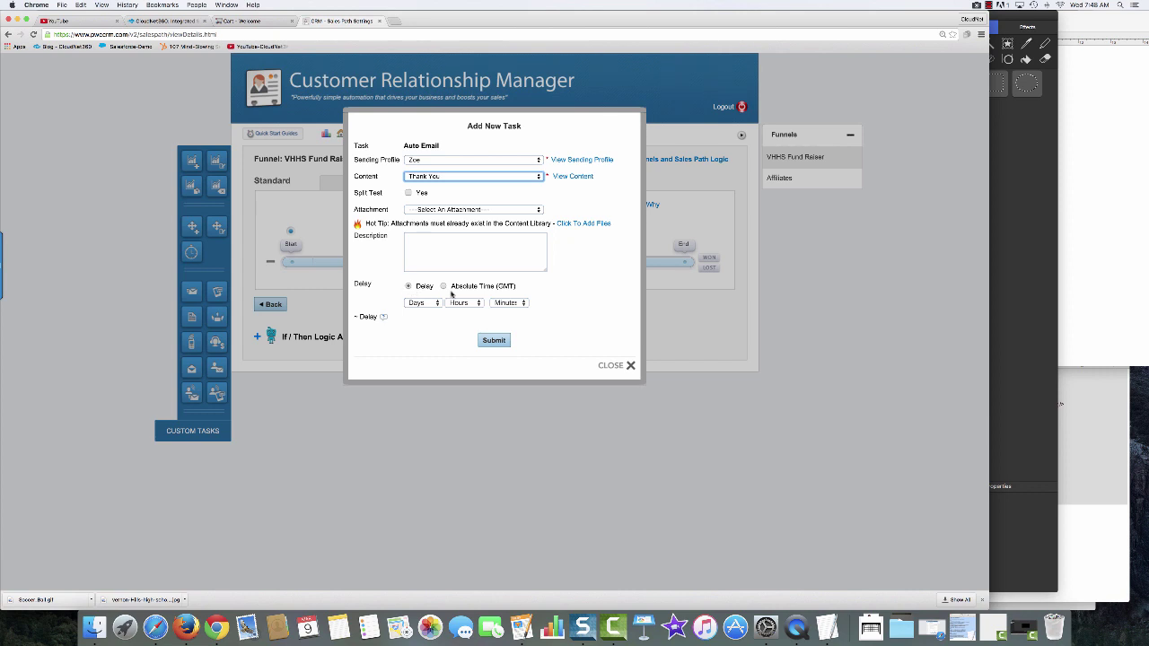
left_click(494, 340)
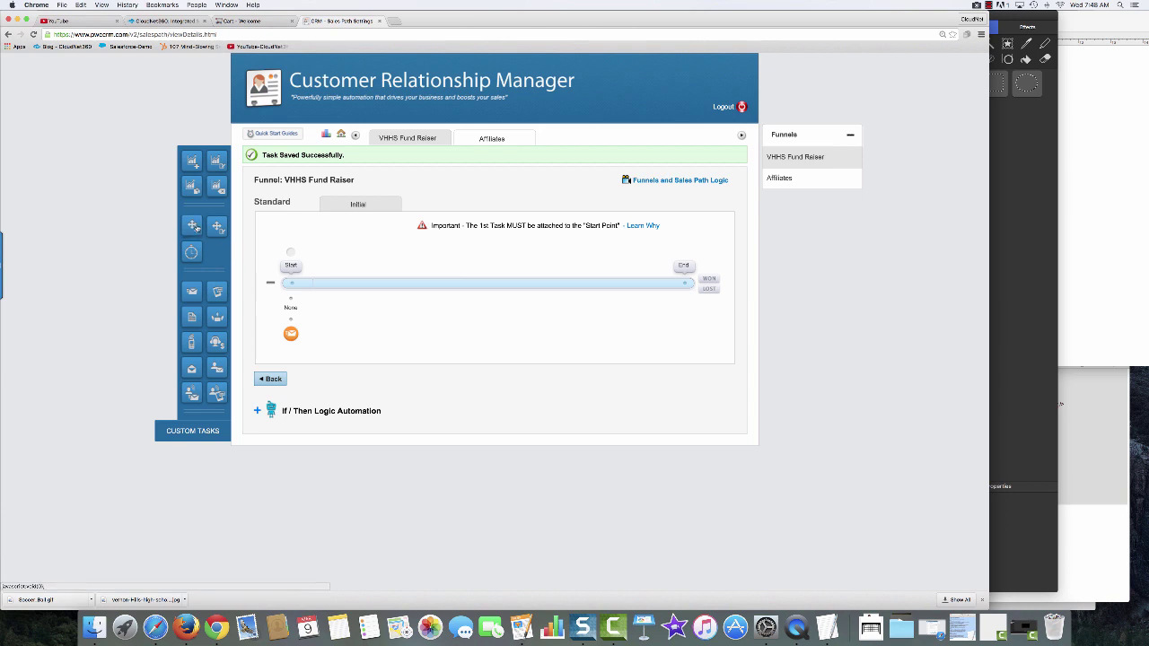
left_click(192, 227)
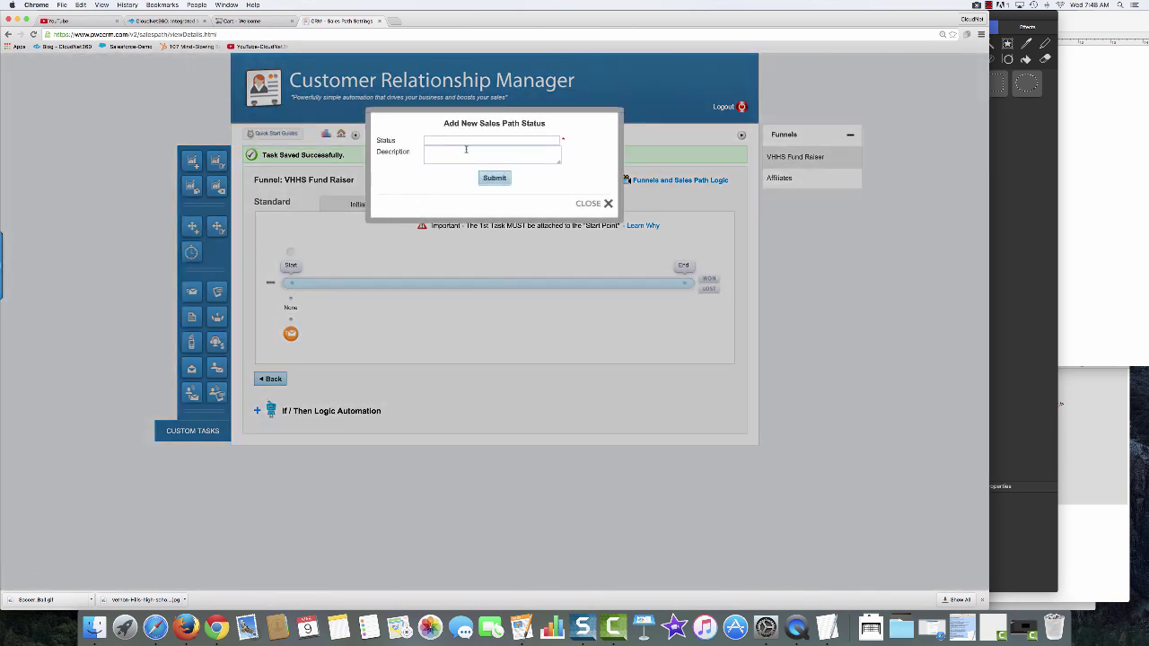
Create a new status point named 'Reminder' on the Initial sales path.
left_click(464, 141)
type("Re")
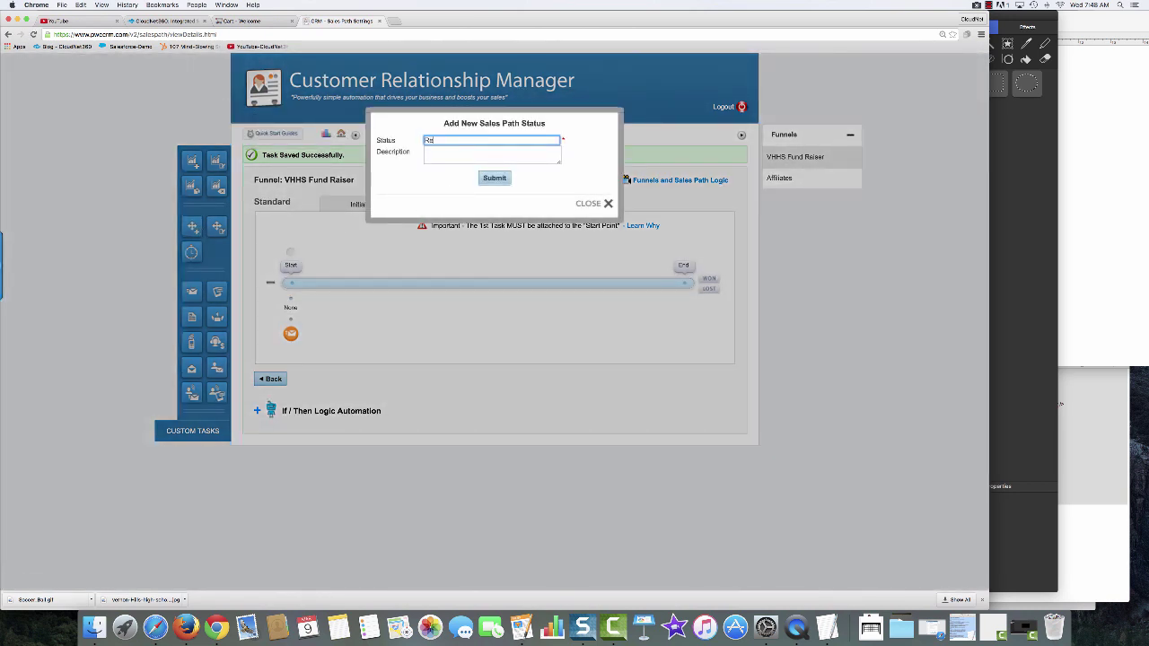
type("minder")
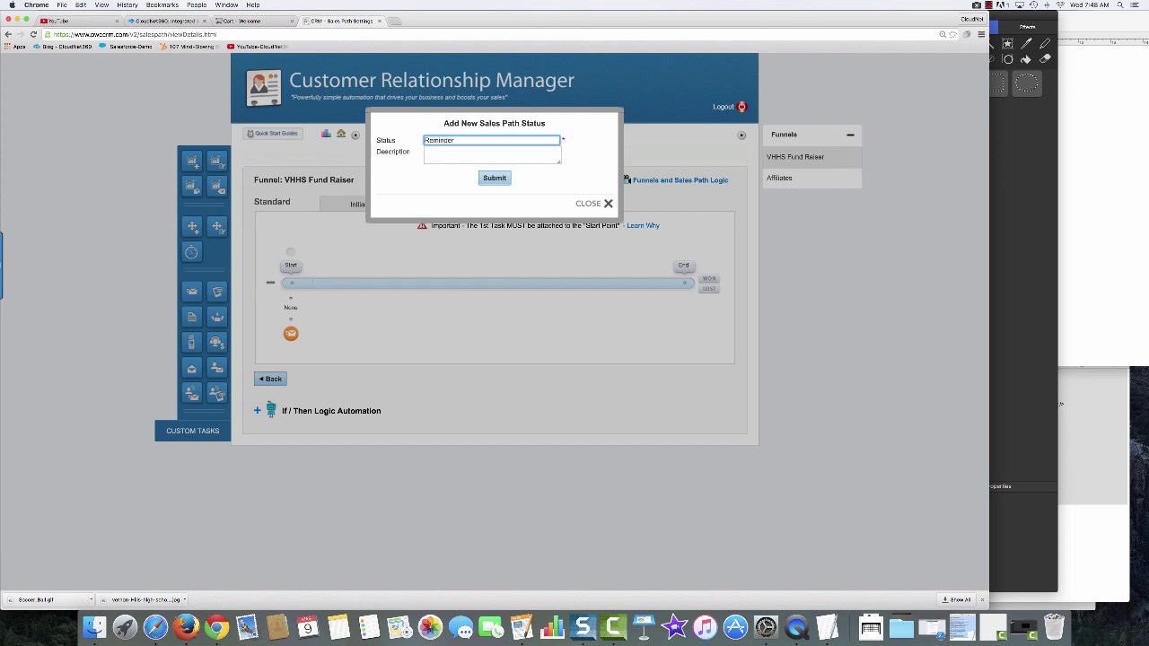
left_click(496, 183)
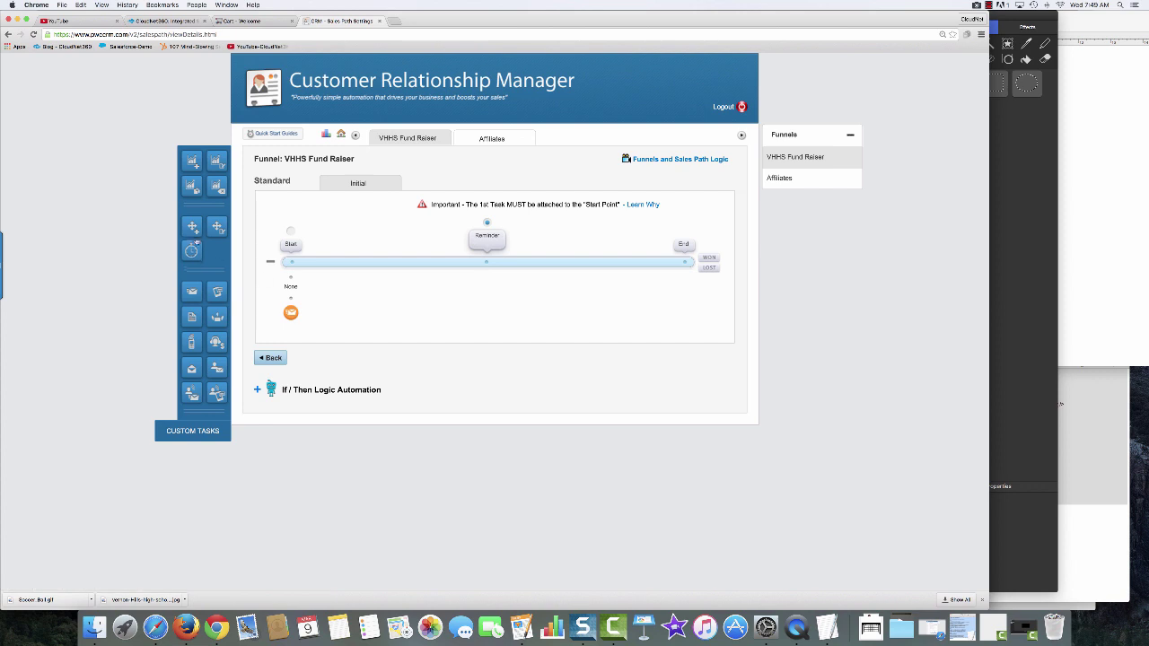
Add an Auto Email using Reminder content with a 05-day delay at the Reminder point.
left_click(198, 296)
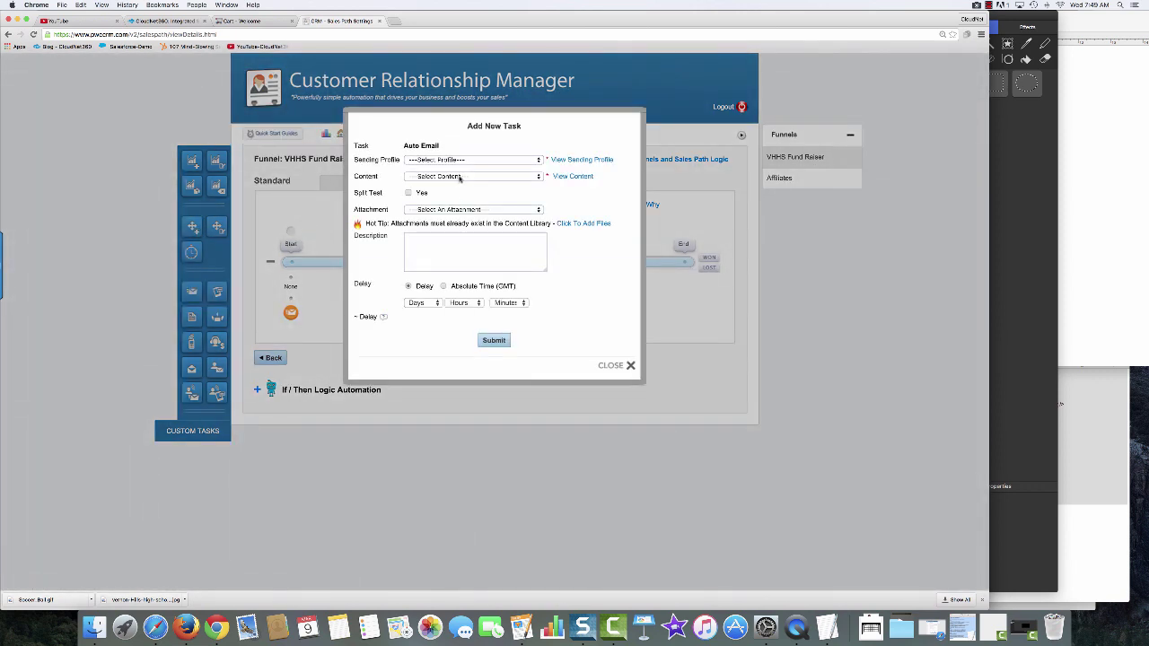
left_click(463, 160)
left_click(455, 169)
left_click(437, 177)
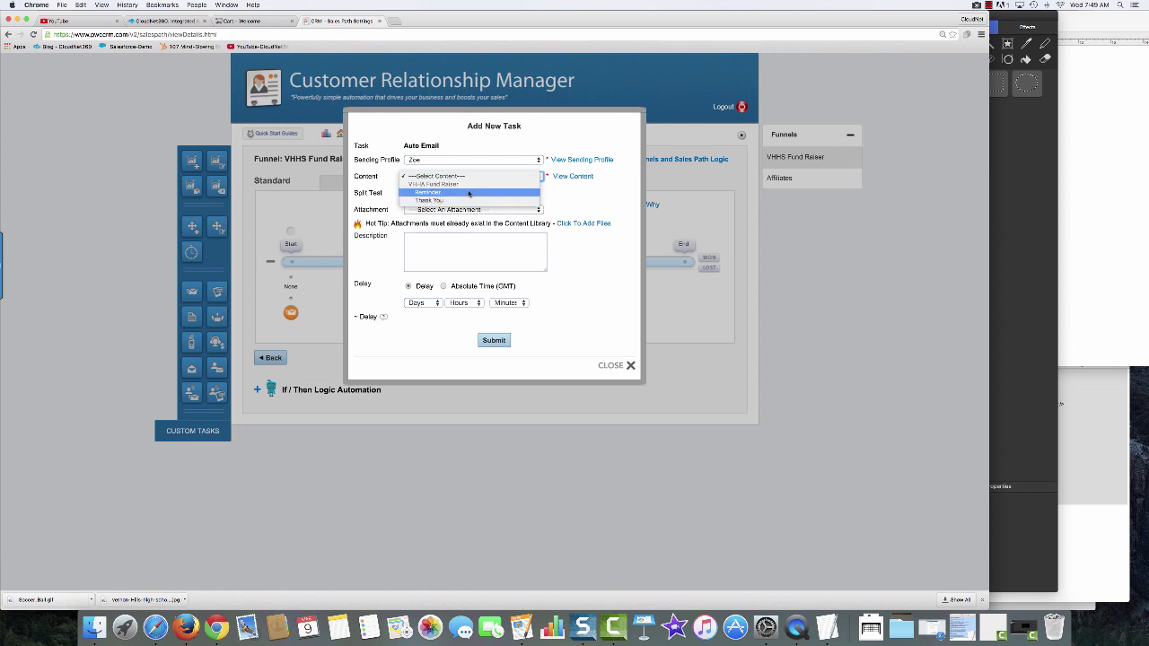
left_click(440, 192)
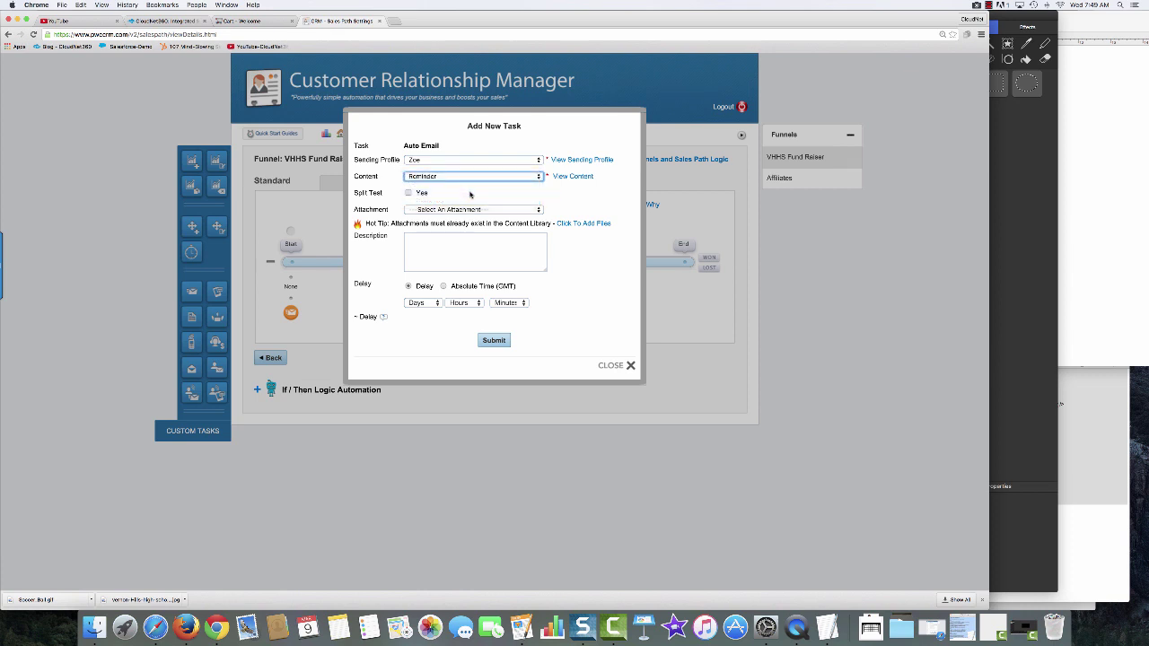
left_click(427, 302)
left_click(421, 350)
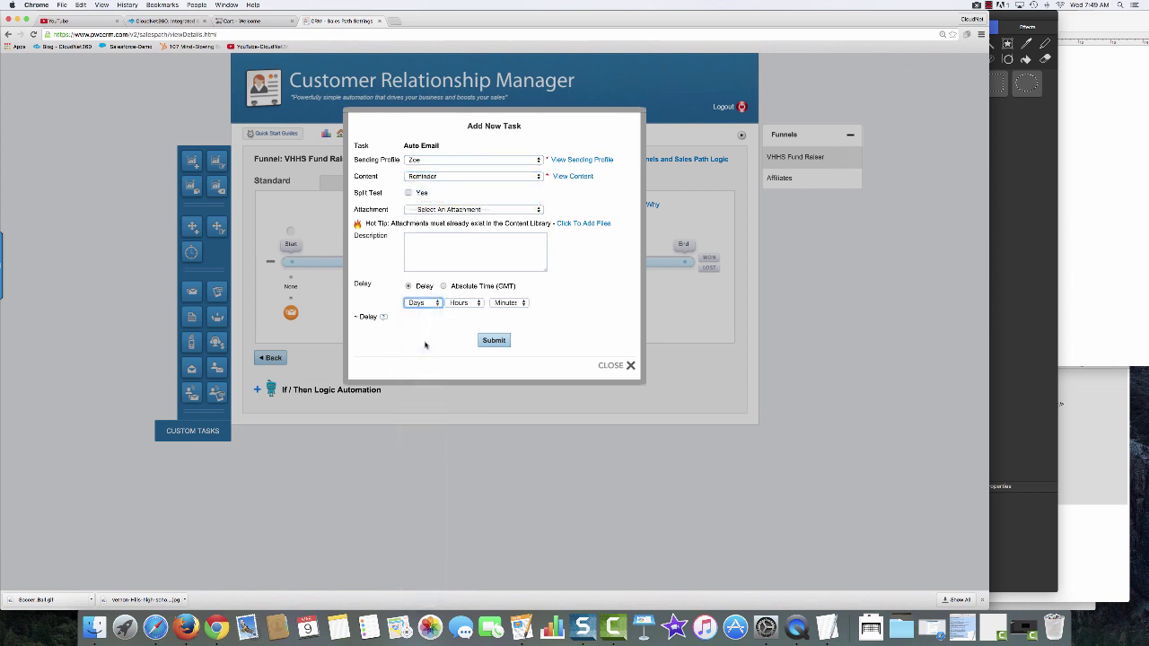
left_click(492, 341)
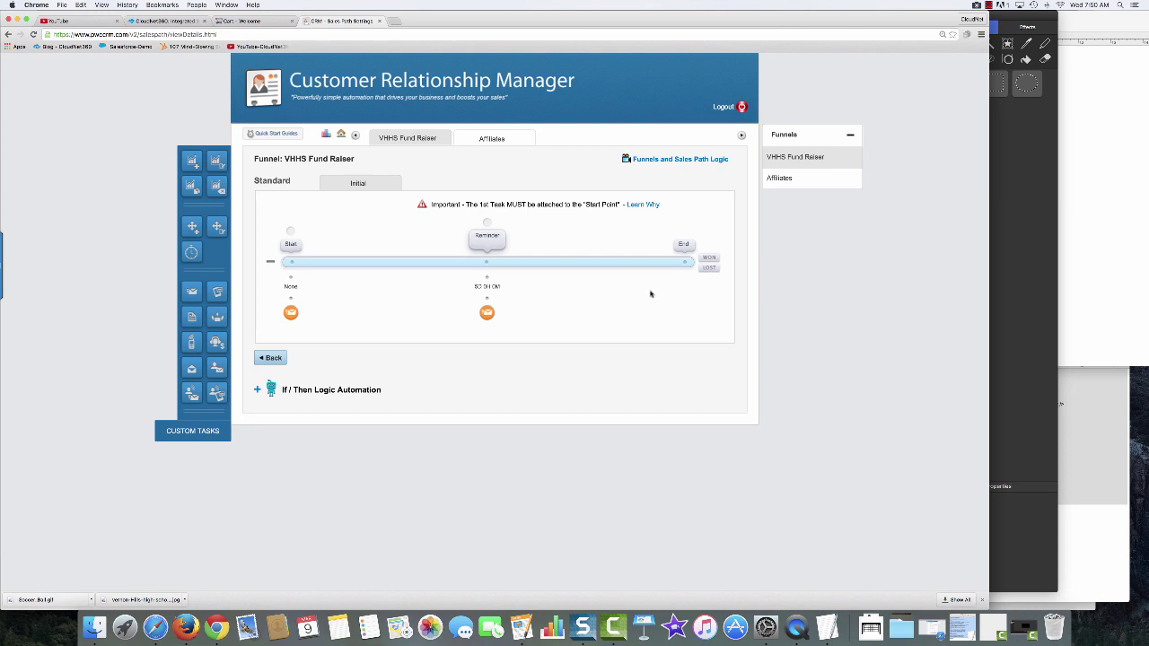
Open the Website with Storefront setup and show all nine Platinum templates.
left_click(247, 20)
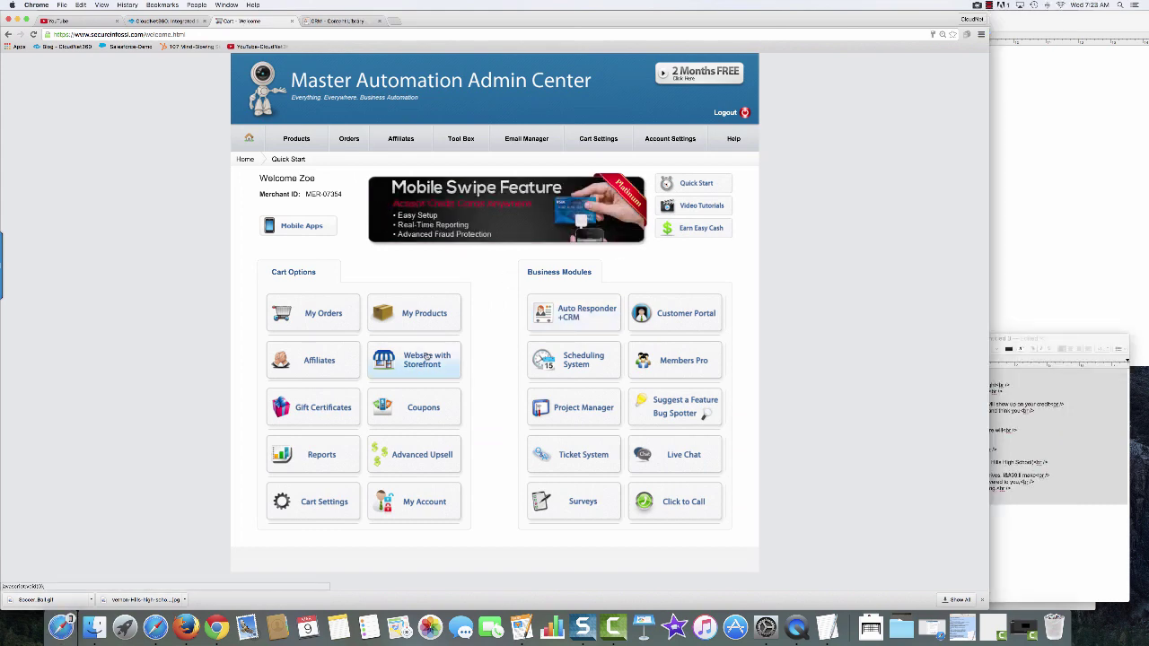
left_click(426, 356)
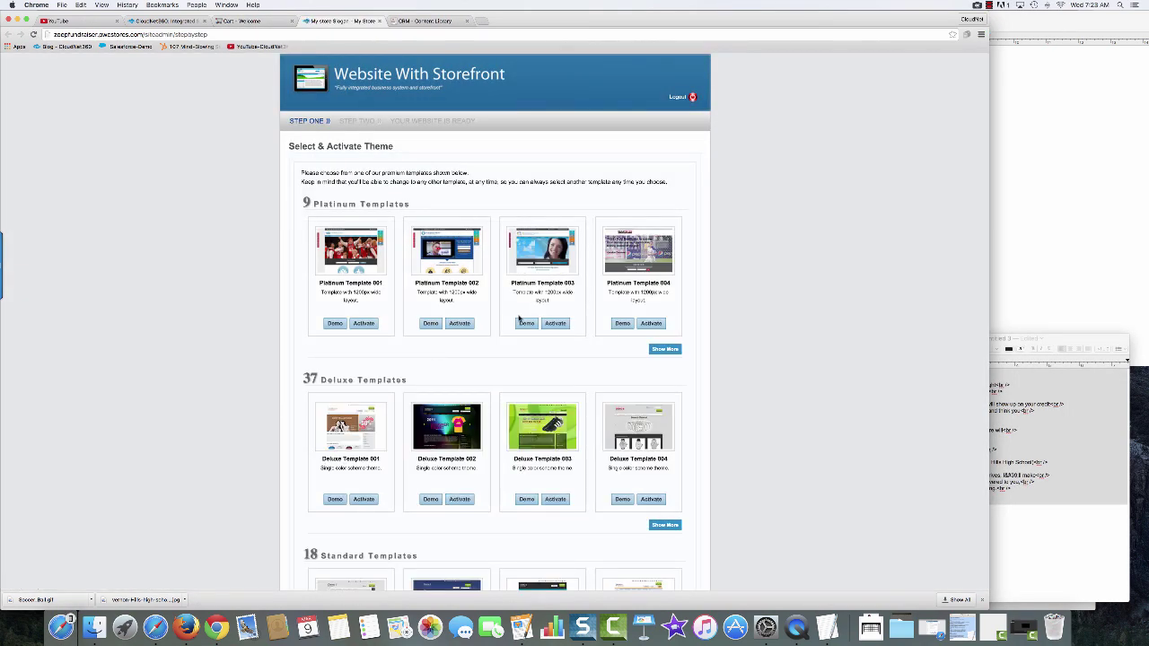
scroll(502, 298, "down", 1)
scroll(503, 298, "up", 1)
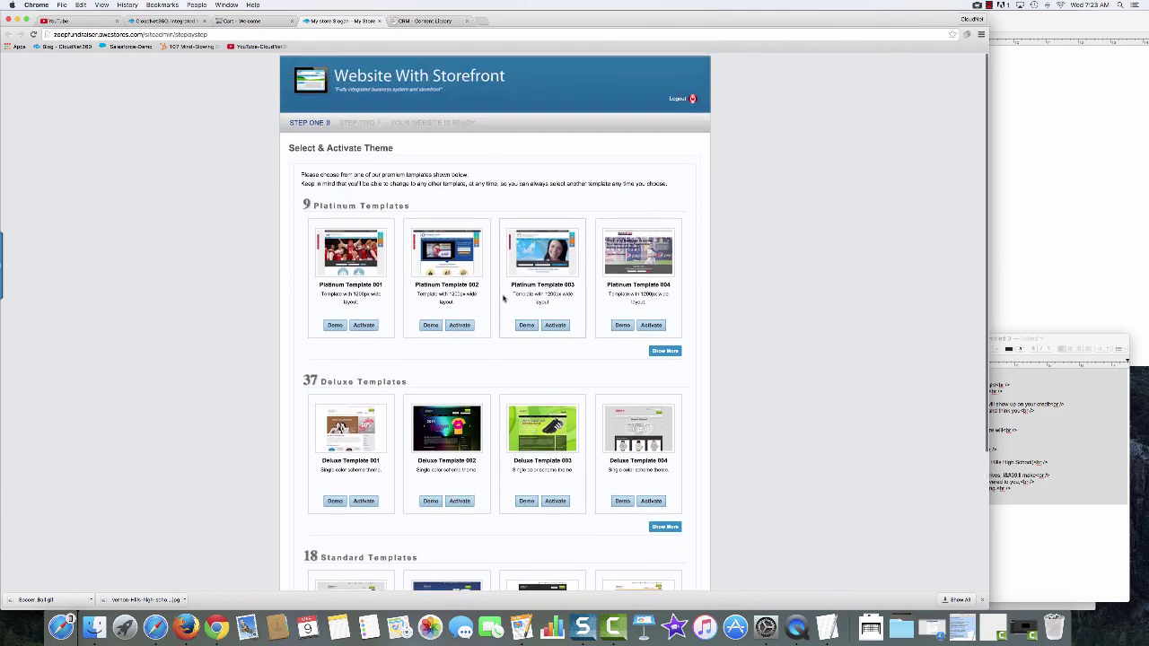
scroll(500, 289, "down", 1)
scroll(538, 292, "up", 1)
scroll(538, 319, "down", 3)
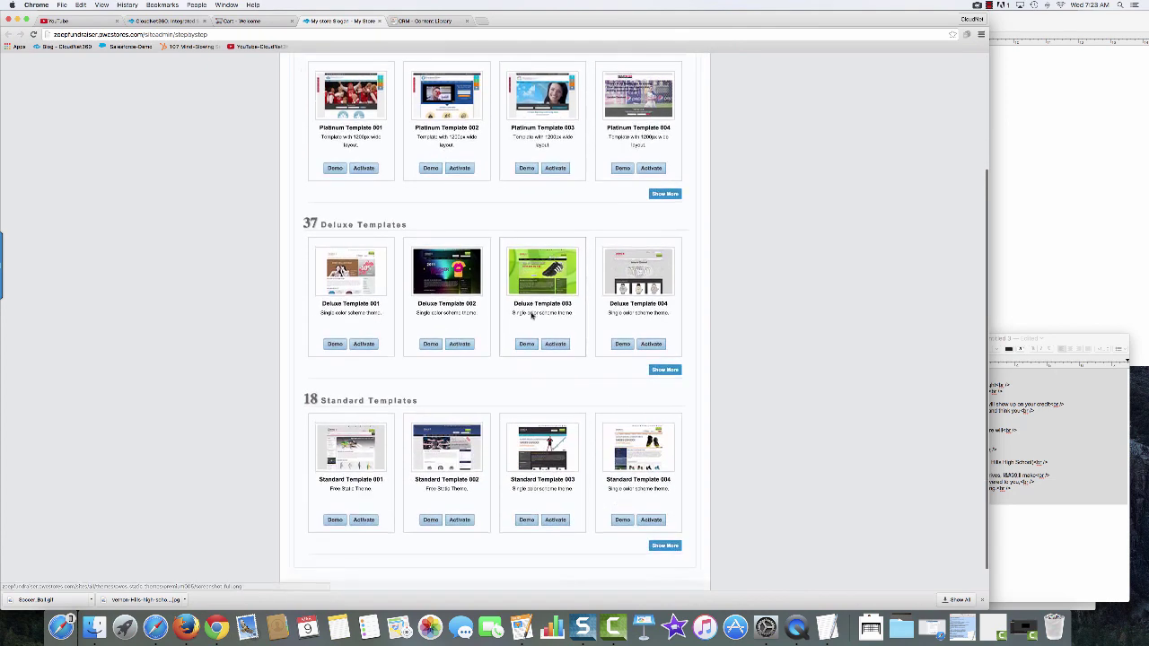
scroll(528, 313, "up", 3)
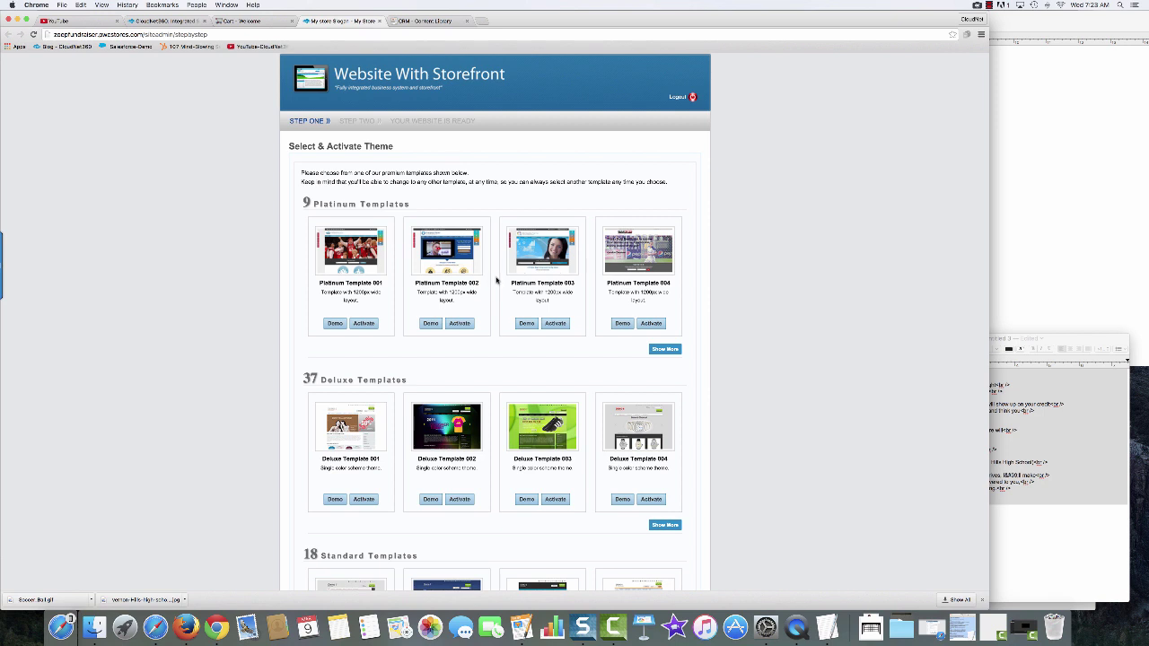
left_click(669, 349)
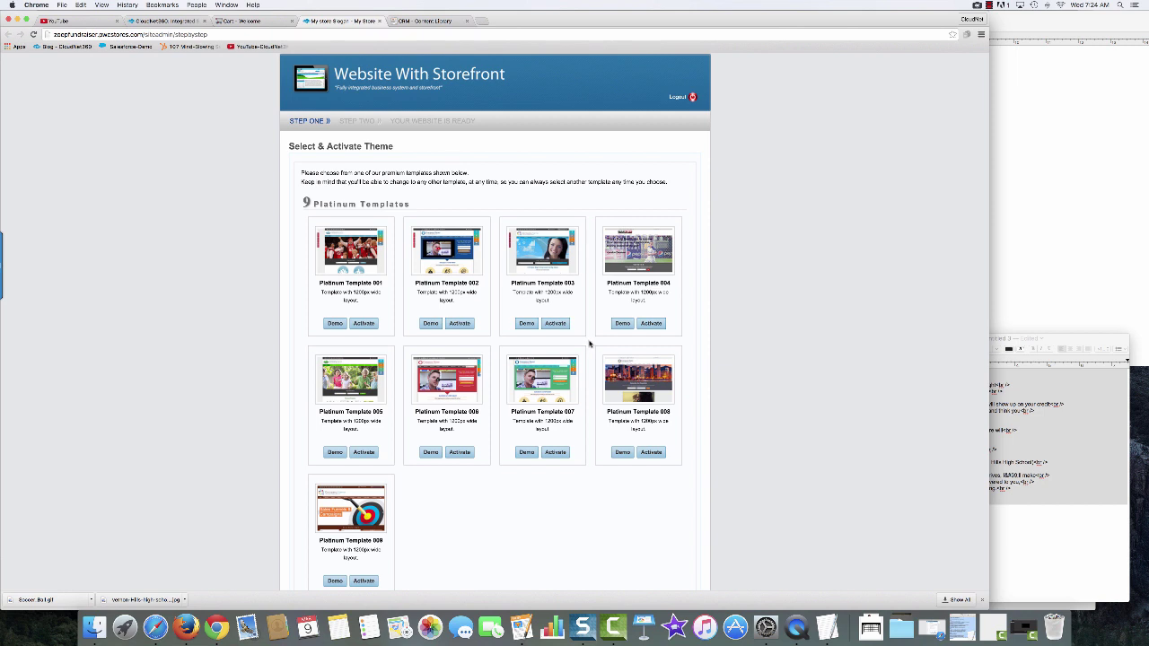
left_click(459, 452)
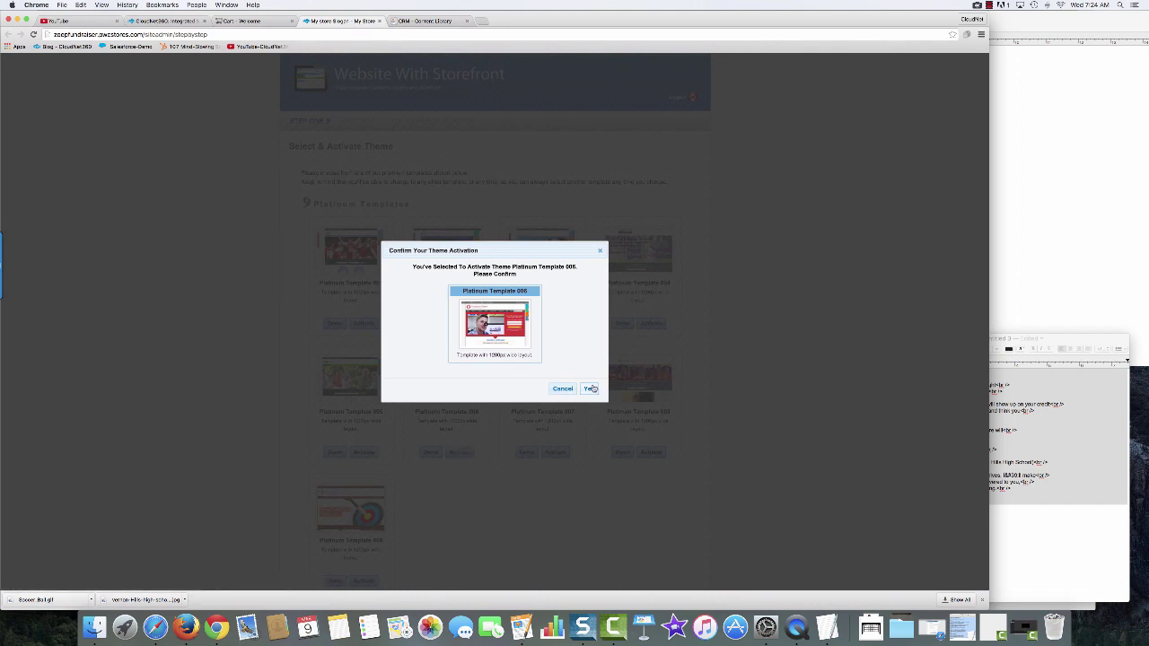
Confirm Platinum Template 006, complete the website setup, and reach the site admin dashboard.
left_click(589, 389)
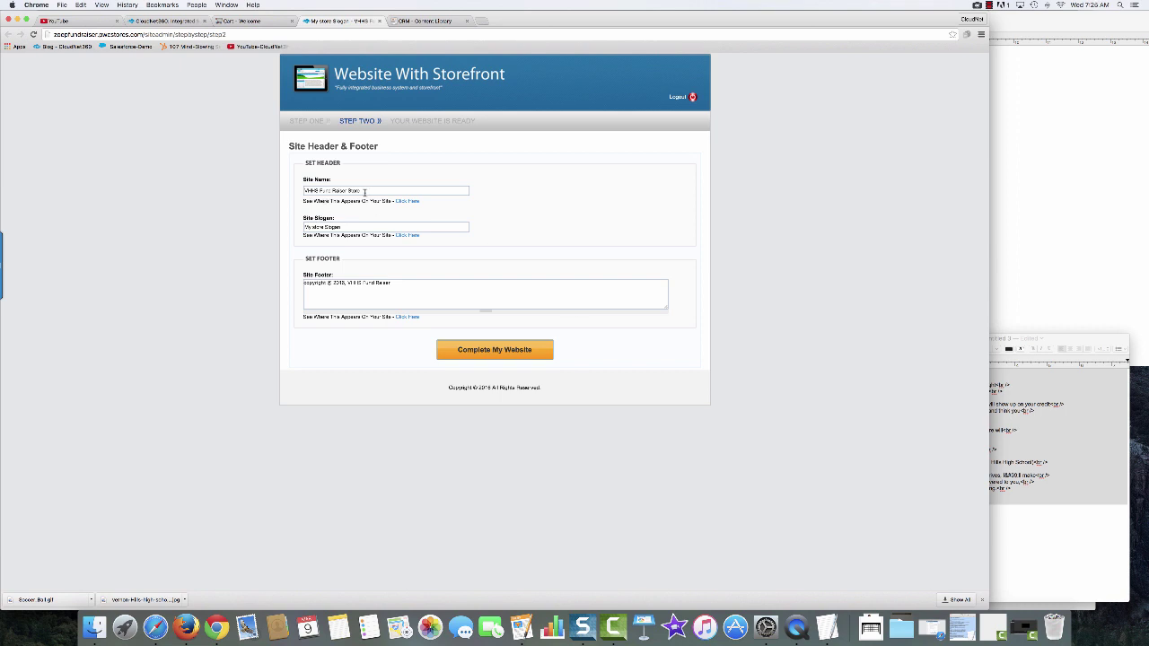
left_click(488, 349)
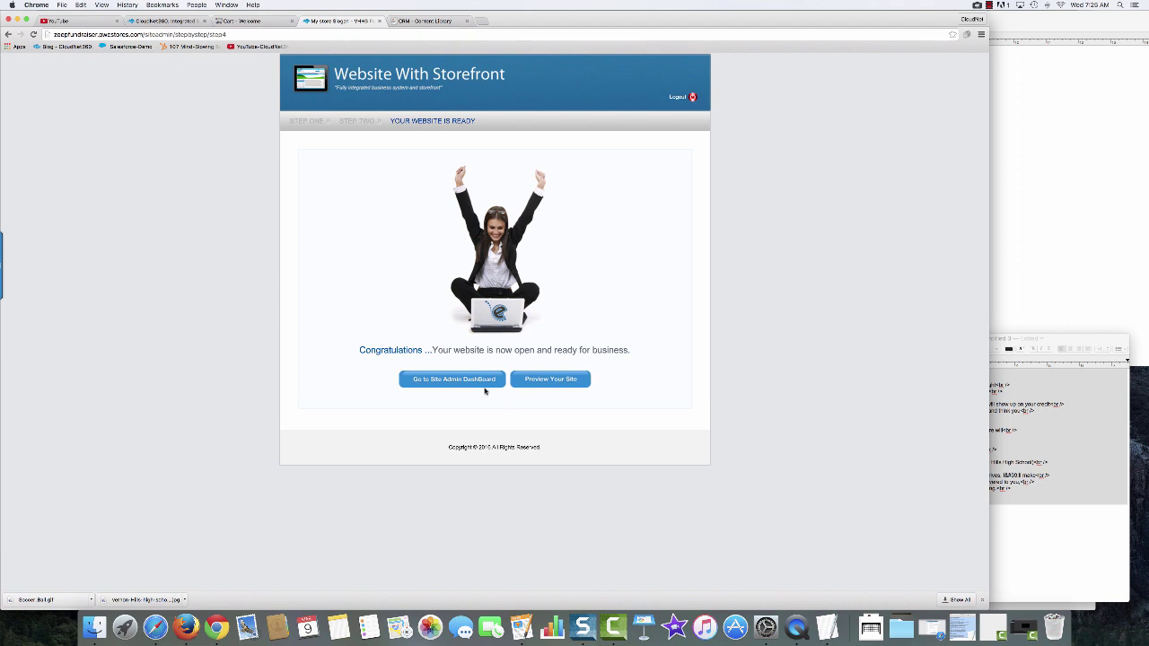
left_click(480, 381)
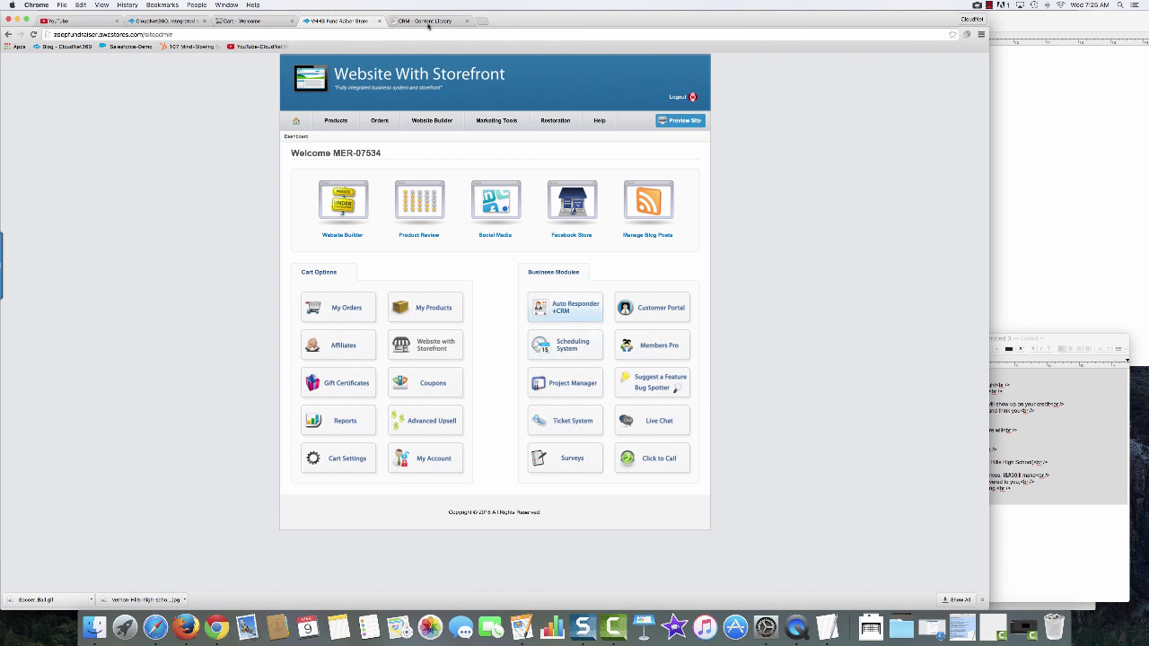
Open the WHS Fund Raiser Store's My Products page, then bring up the product images in Snagit.
left_click(266, 22)
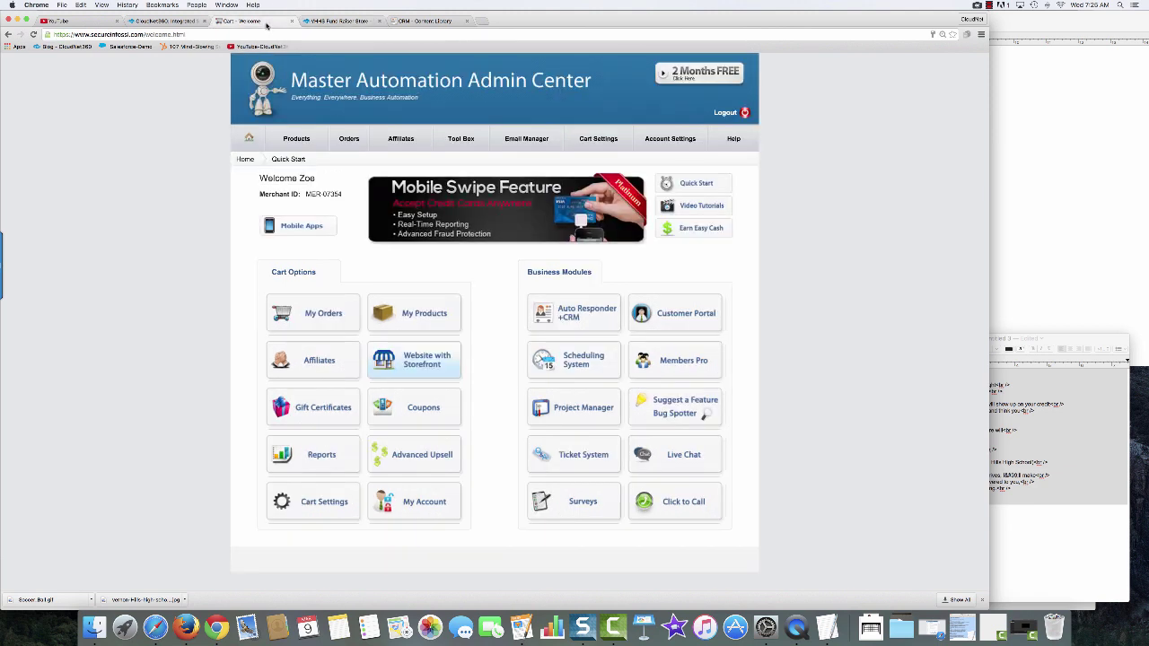
left_click(338, 20)
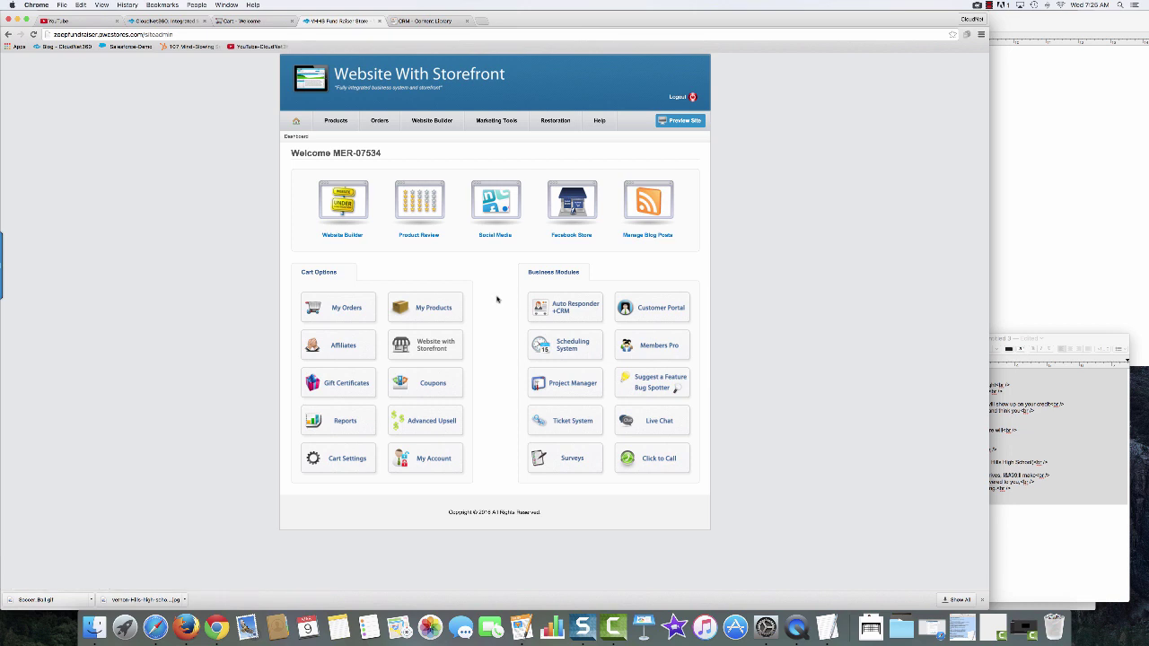
left_click(447, 311)
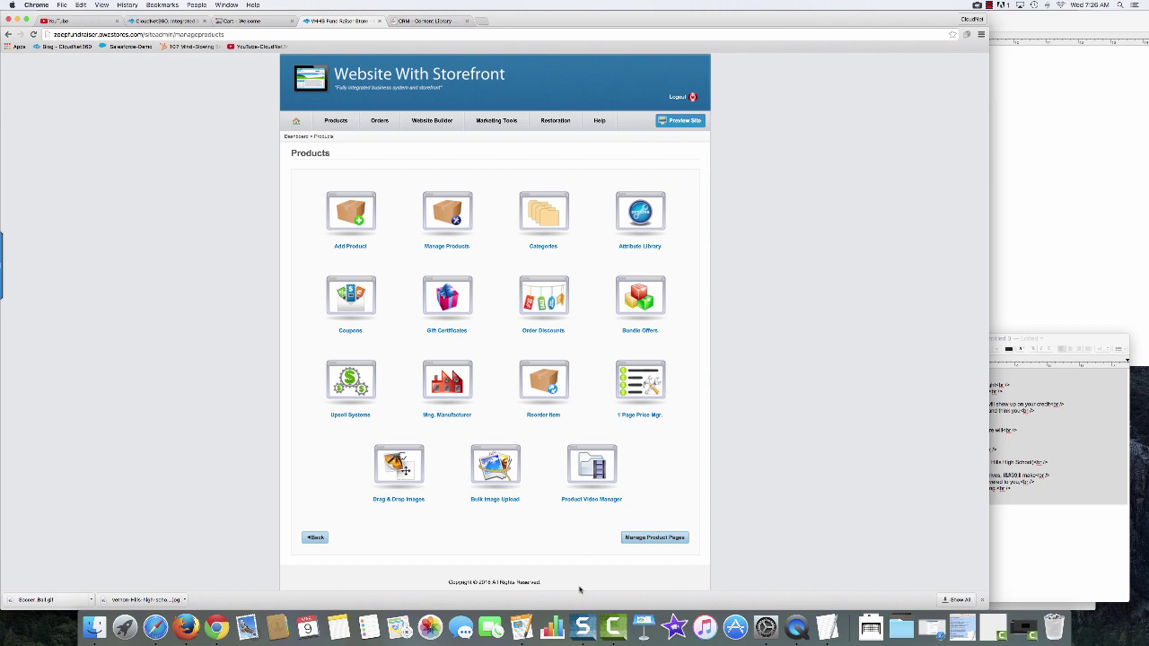
left_click(582, 627)
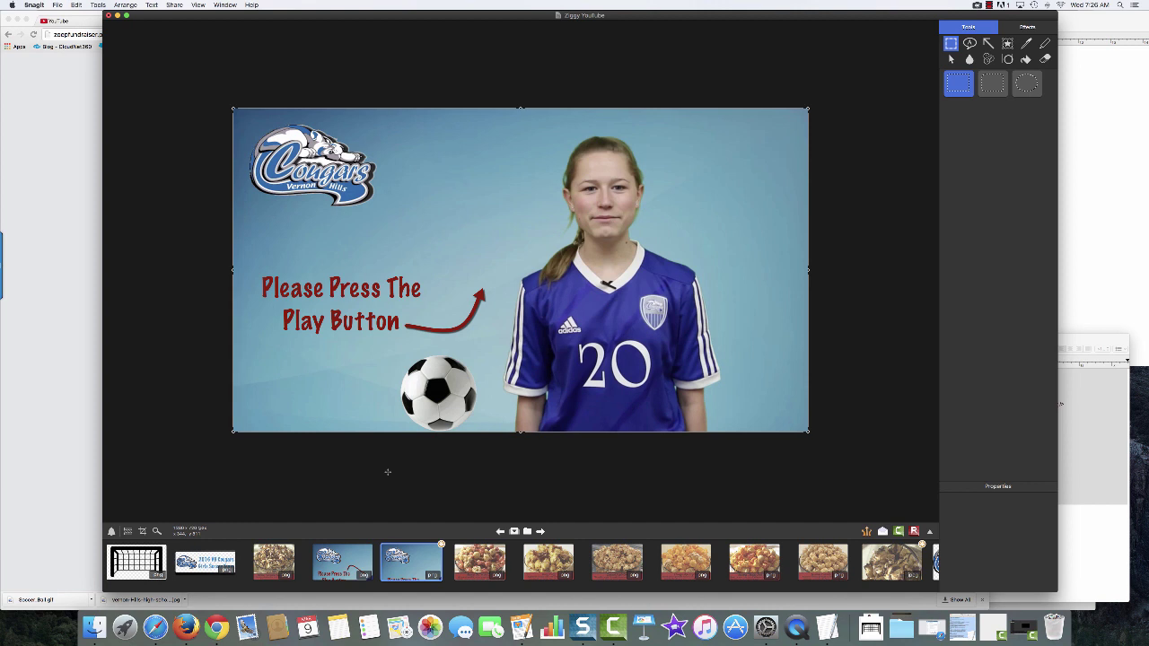
Review the player video, Peanut Butter, Honey Pokey and Caramel Apple Corn images, confirming Caramel Apple Corn is 400×284.
left_click(362, 538)
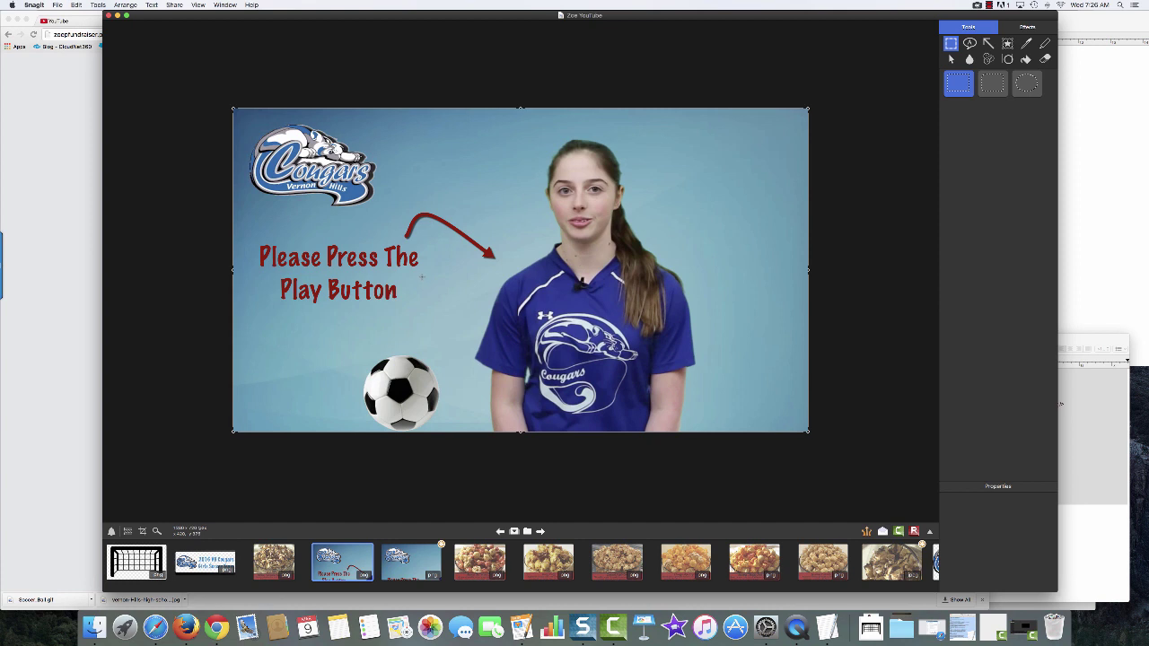
left_click(473, 553)
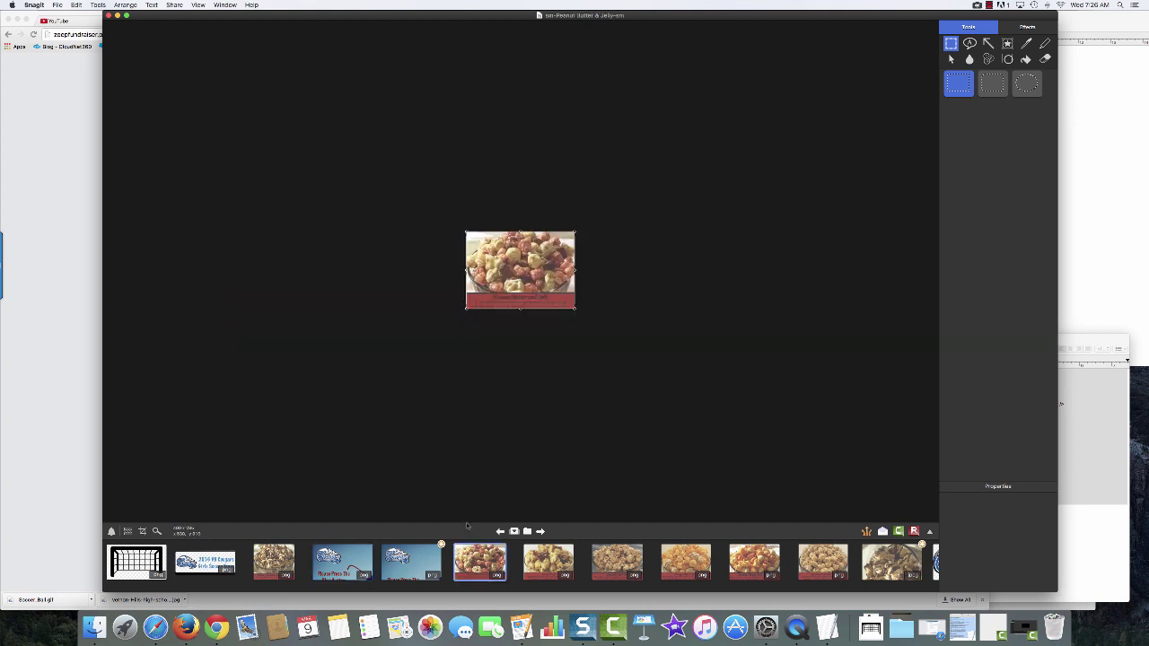
left_click(558, 571)
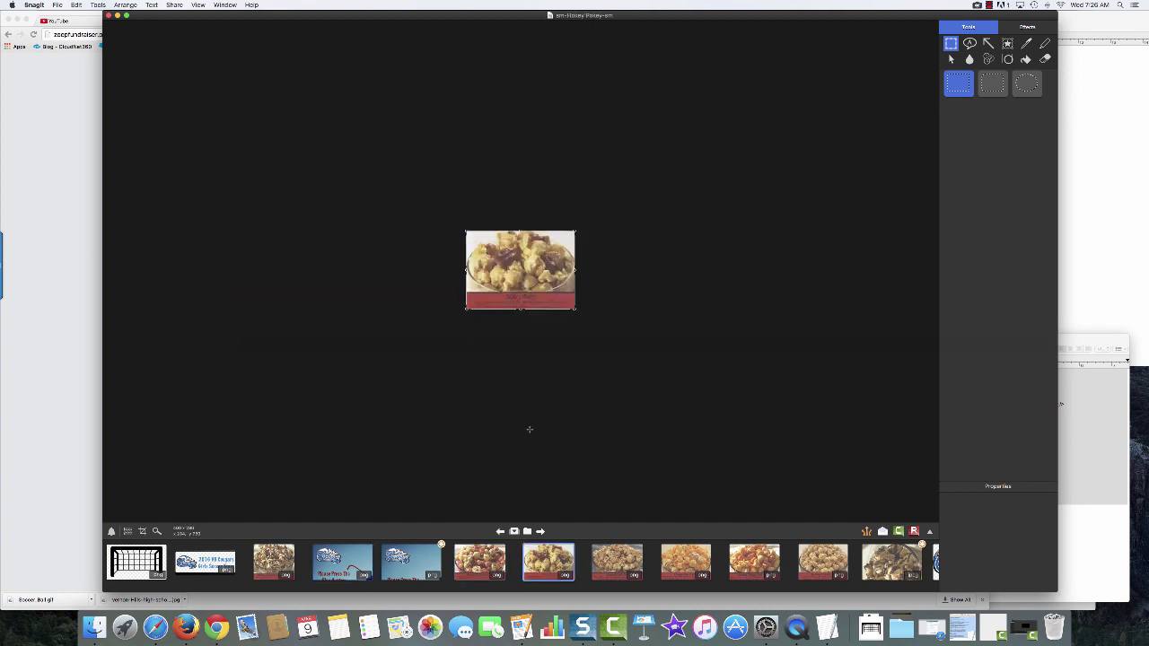
left_click(594, 548)
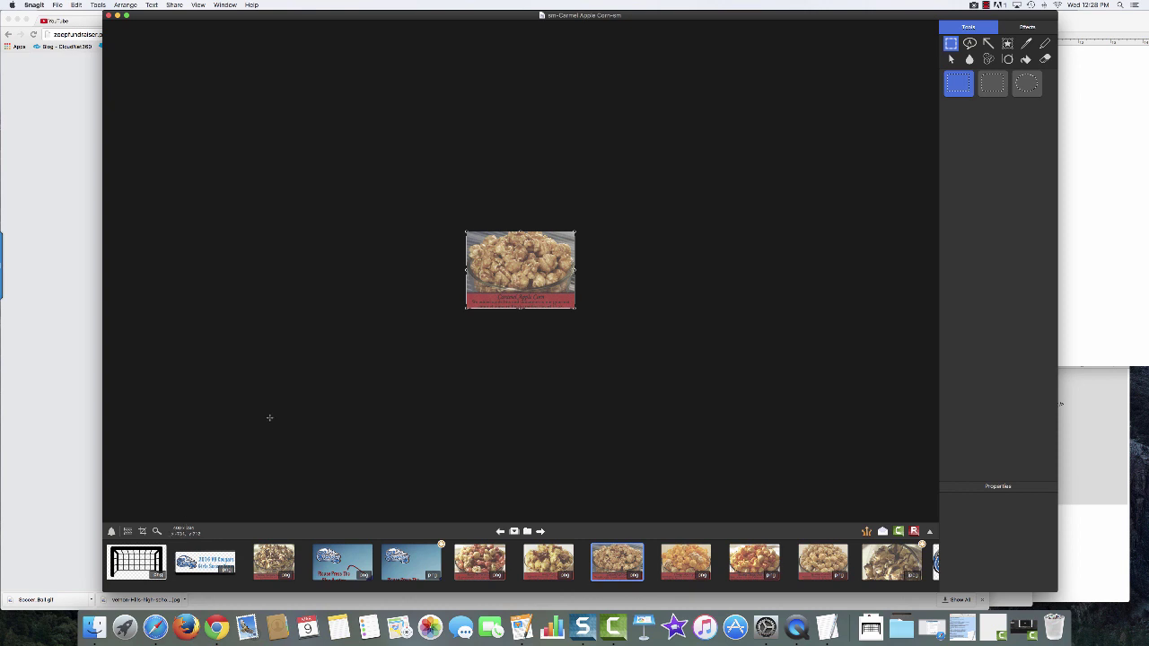
left_click(76, 4)
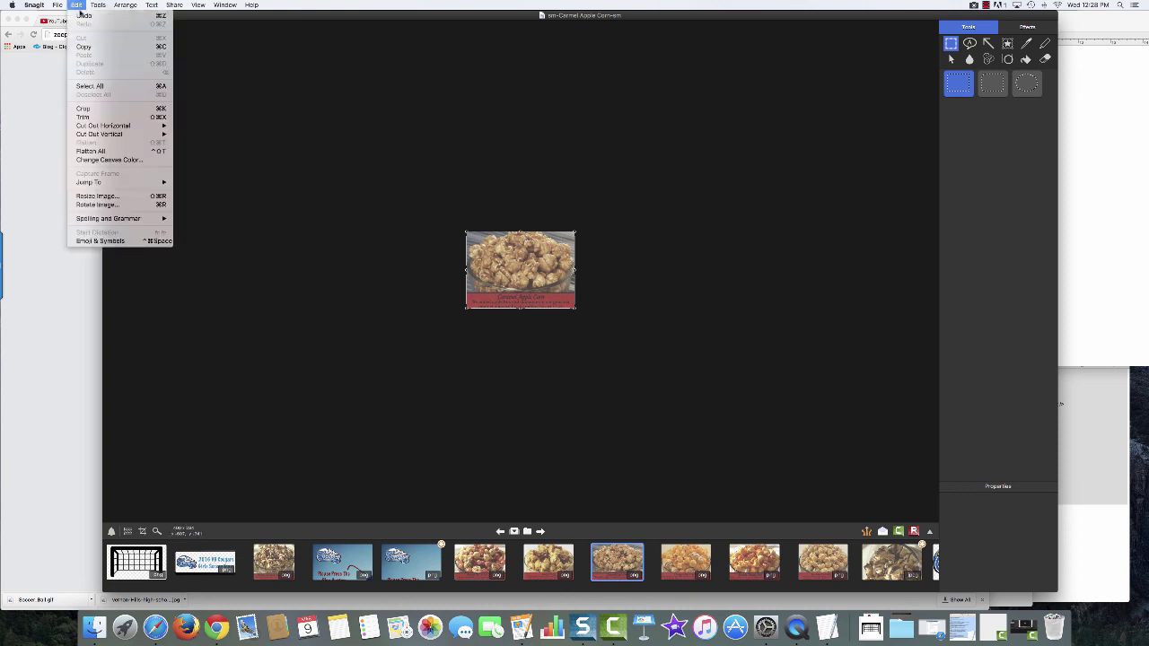
left_click(94, 195)
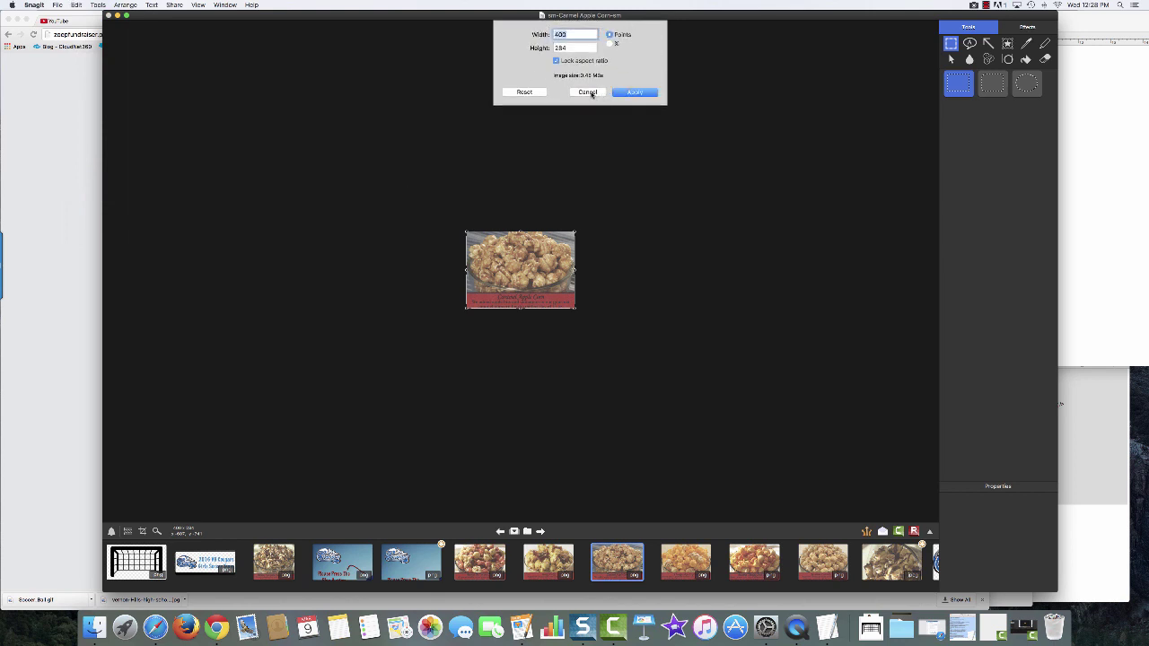
left_click(589, 93)
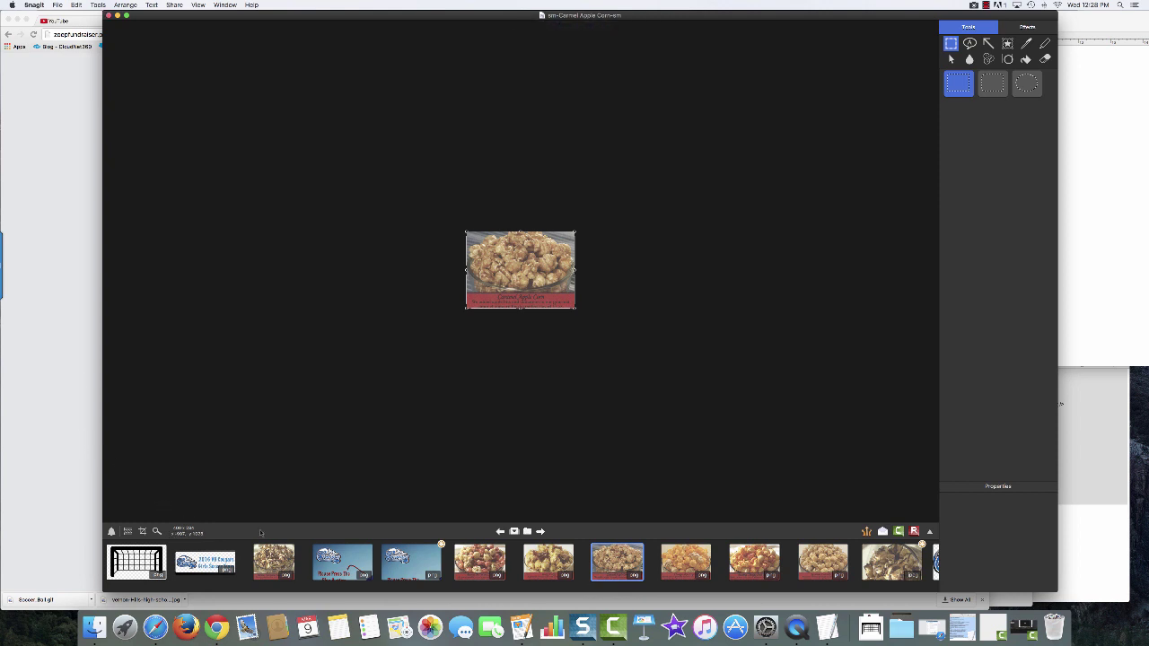
View the Play Button image and Cougars Girls Soccer Team banner, then return to Products.
left_click(360, 562)
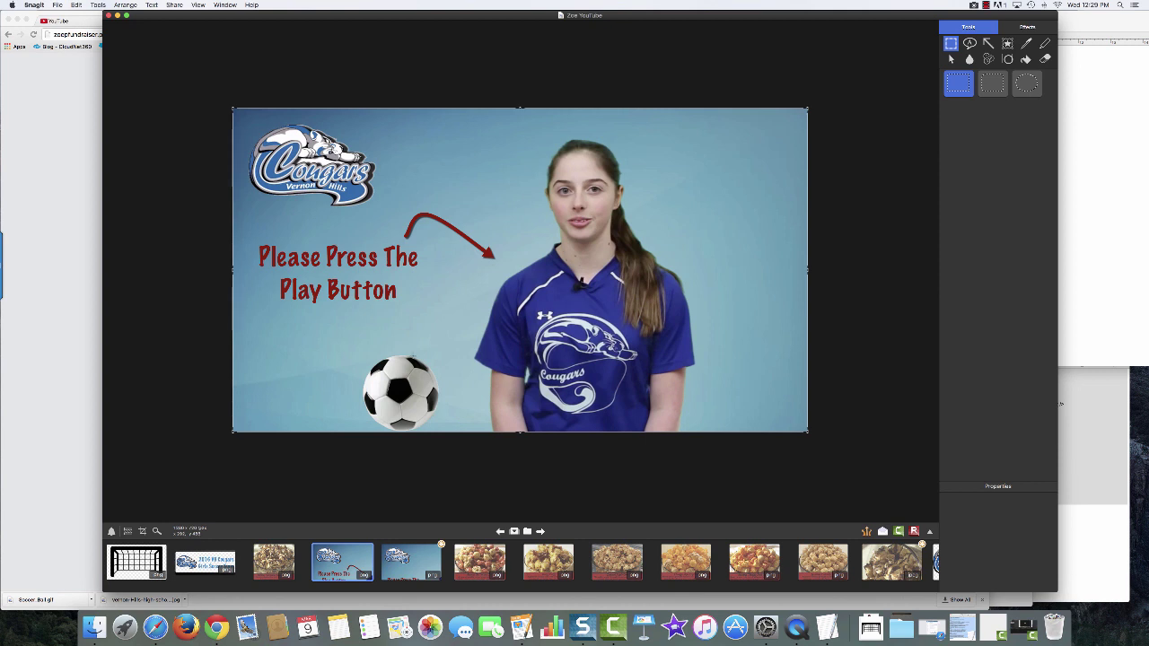
left_click(206, 563)
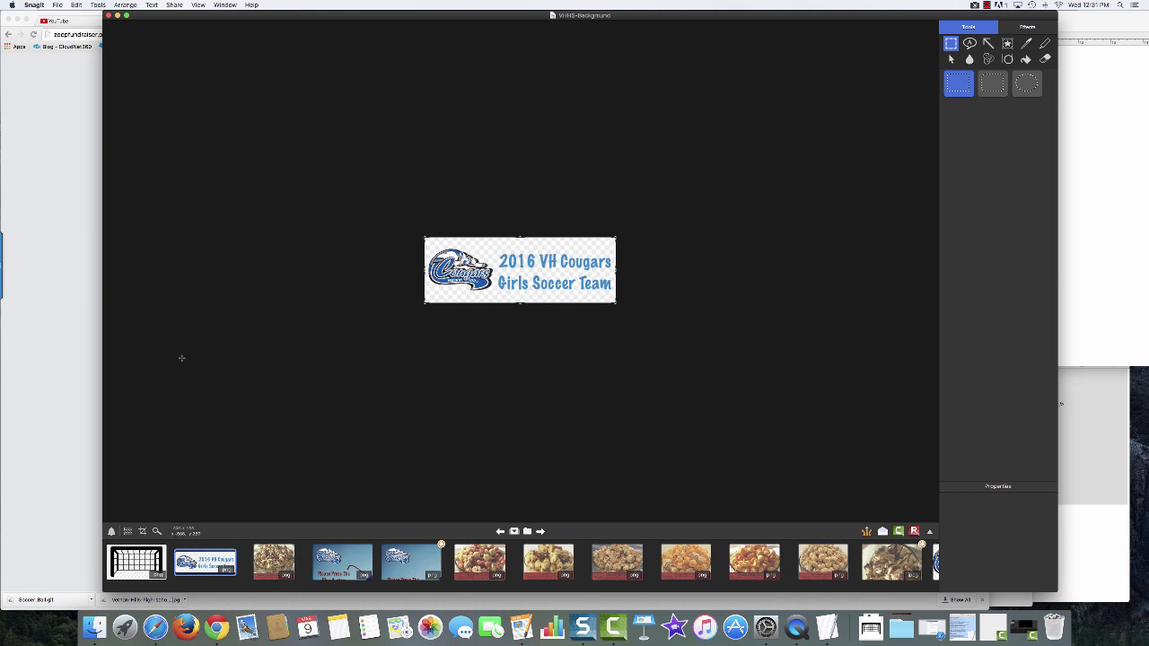
left_click(95, 356)
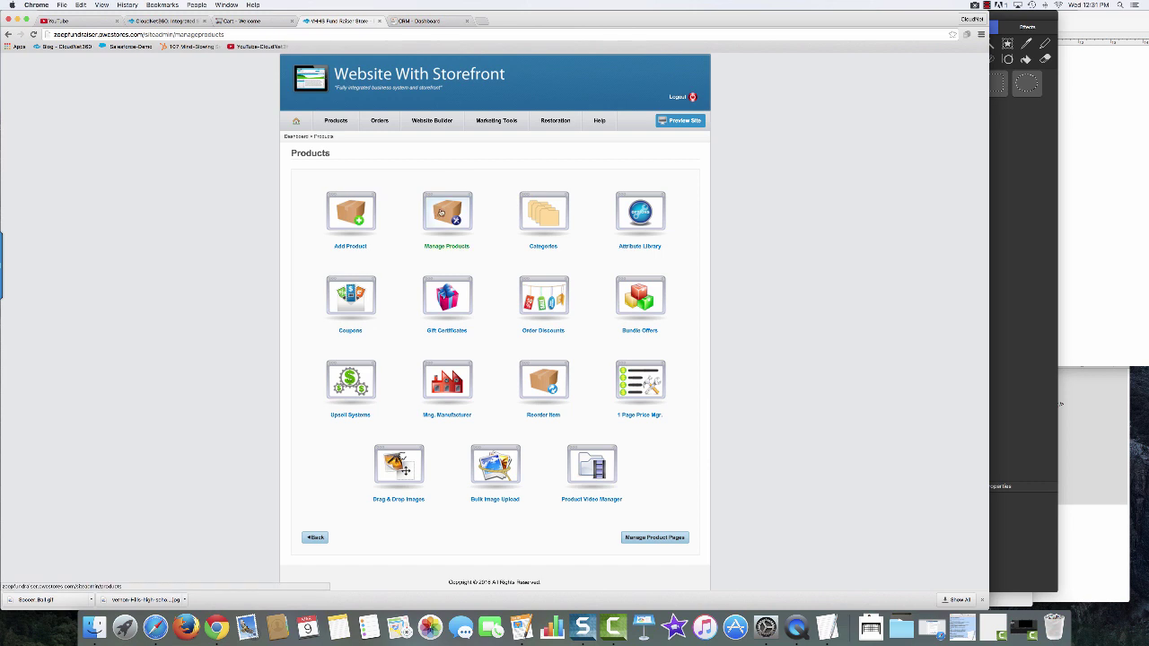
Start a new product named 'Blazing Chicago-Style Popcorn', pasting the name from the product notes.
left_click(350, 215)
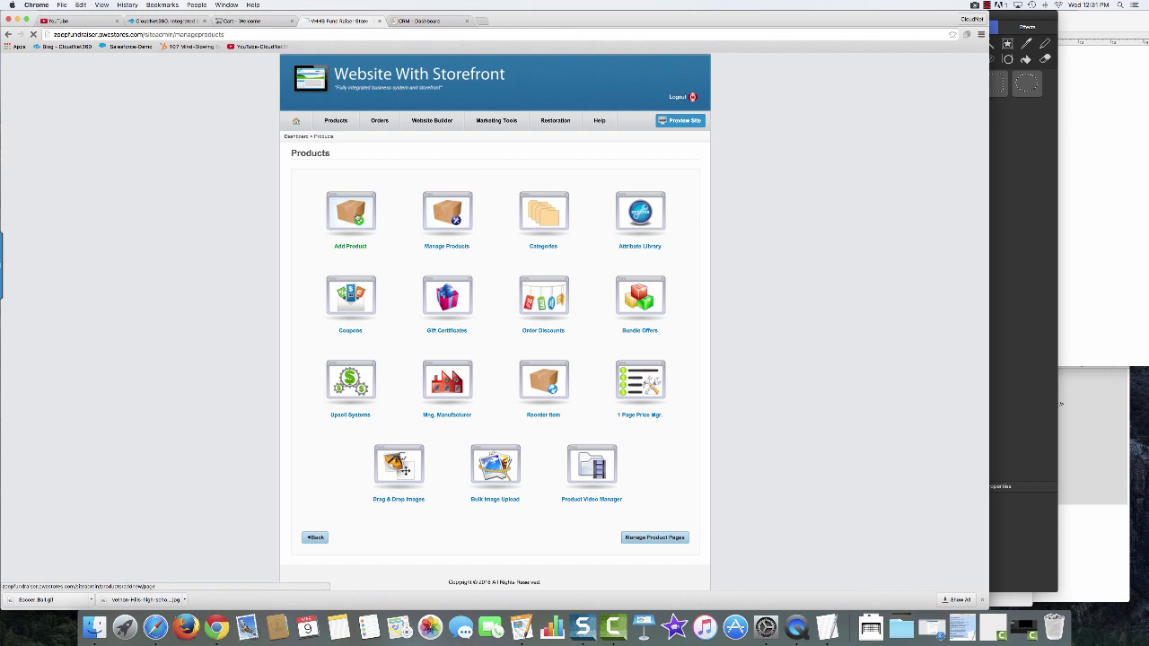
left_click(1129, 152)
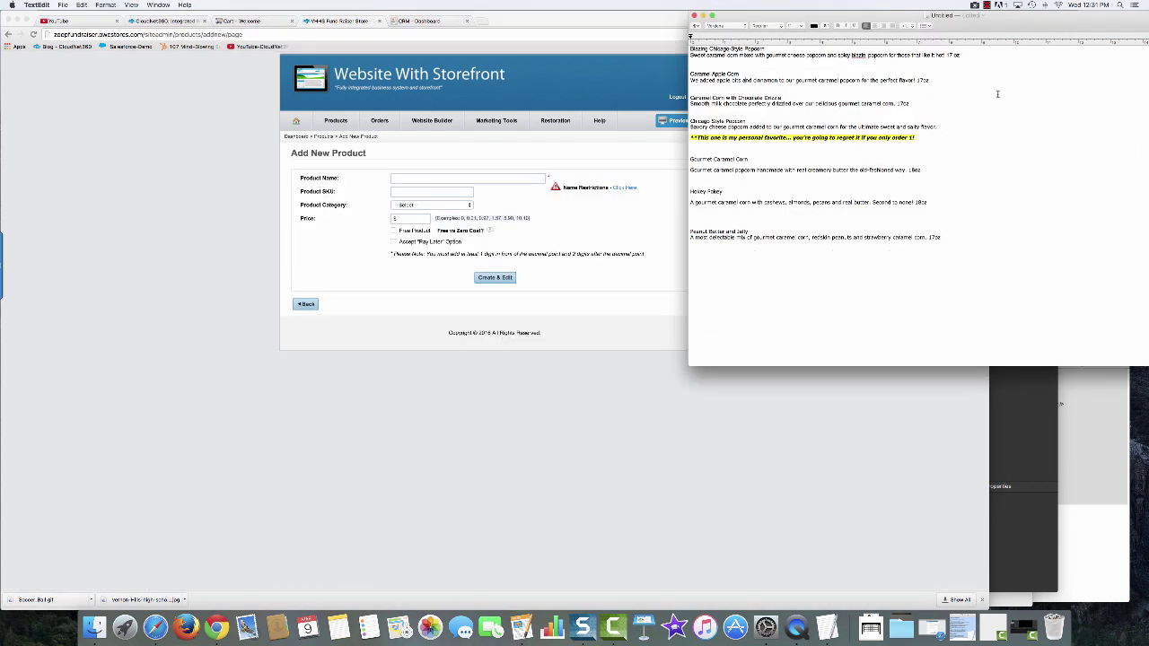
left_click_drag(768, 49, 688, 49)
right_click(714, 49)
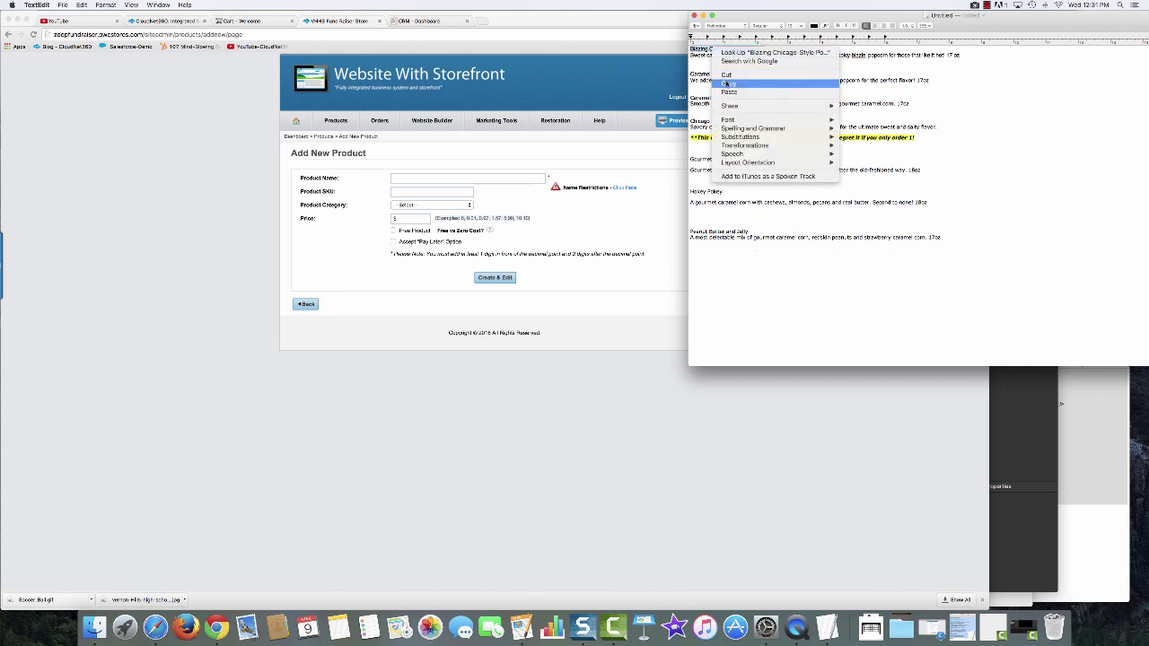
left_click(728, 83)
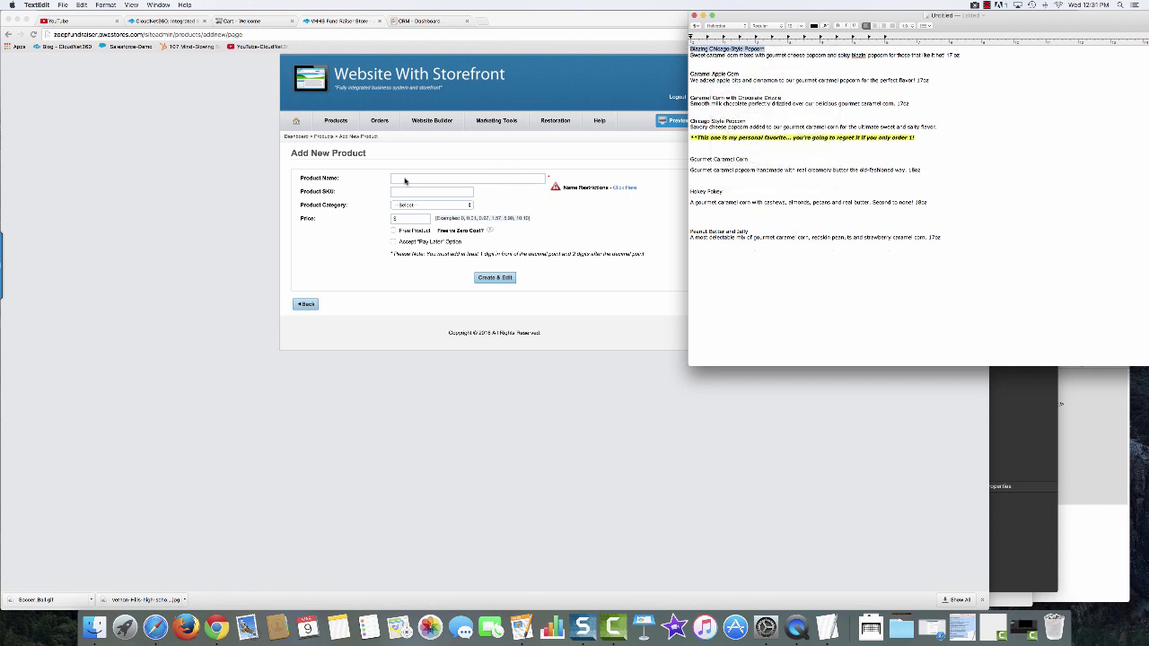
left_click(405, 178)
key("super+v")
left_click(540, 217)
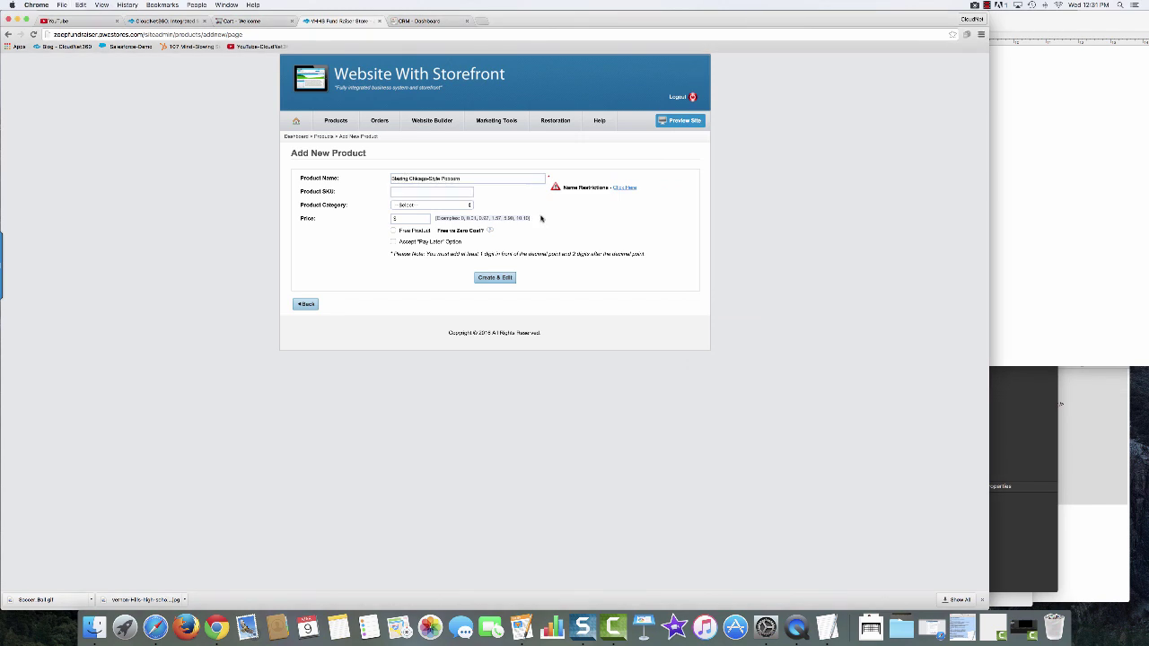
Price it at $18 with Accept Pay Later checked, then create it and open its editor.
left_click(414, 220)
type("18")
left_click(393, 242)
left_click(497, 278)
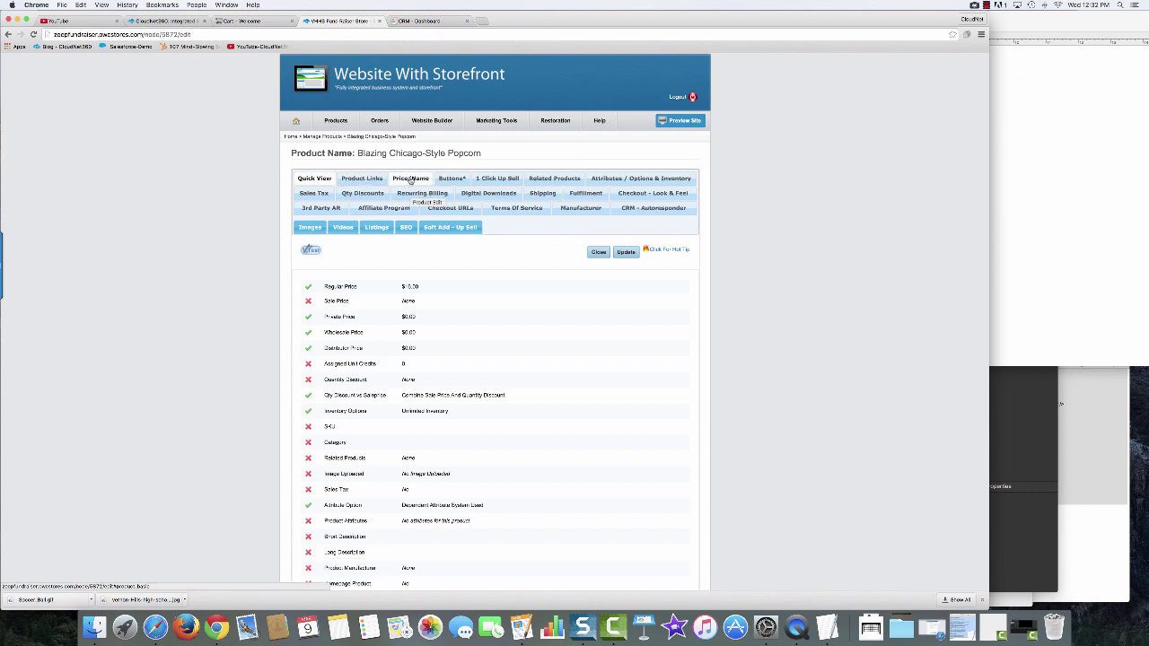
left_click(410, 178)
Copy the Blazing Chicago-Style Popcorn description line from the product notes document.
scroll(422, 259, "down", 5)
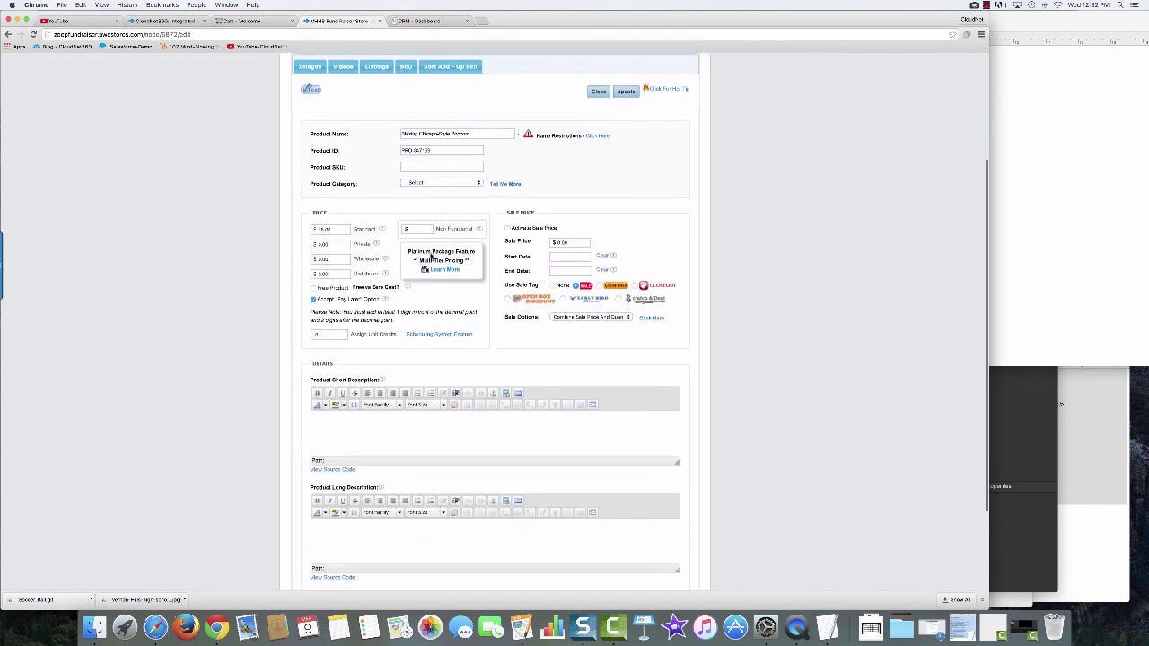
scroll(415, 262, "down", 2)
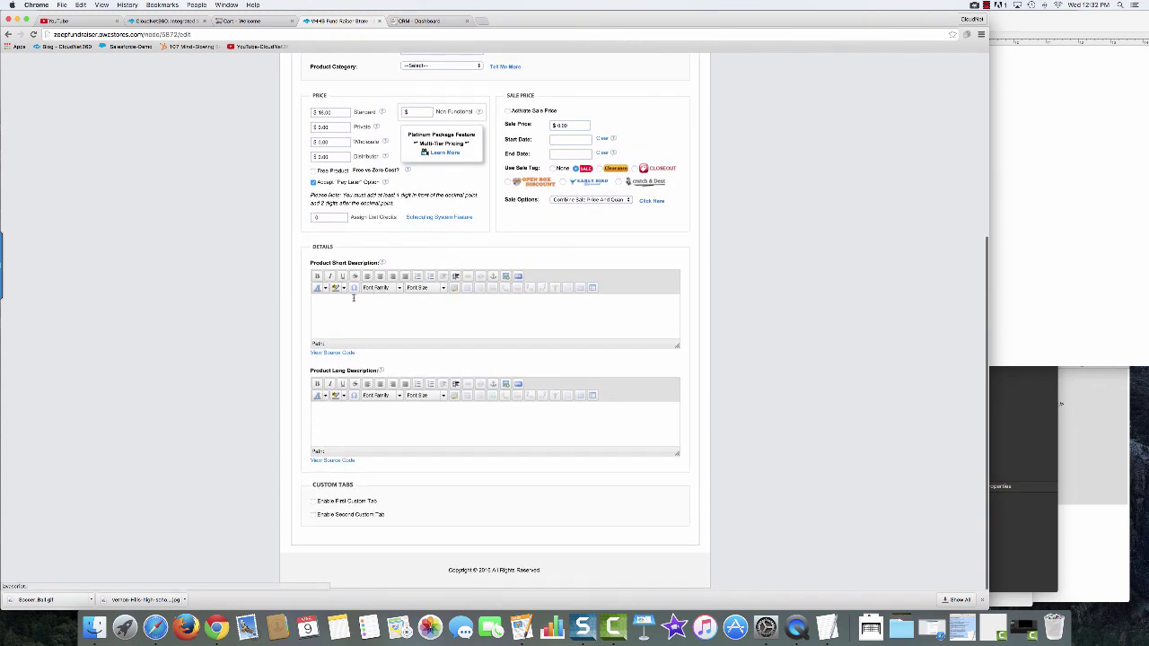
left_click(1037, 189)
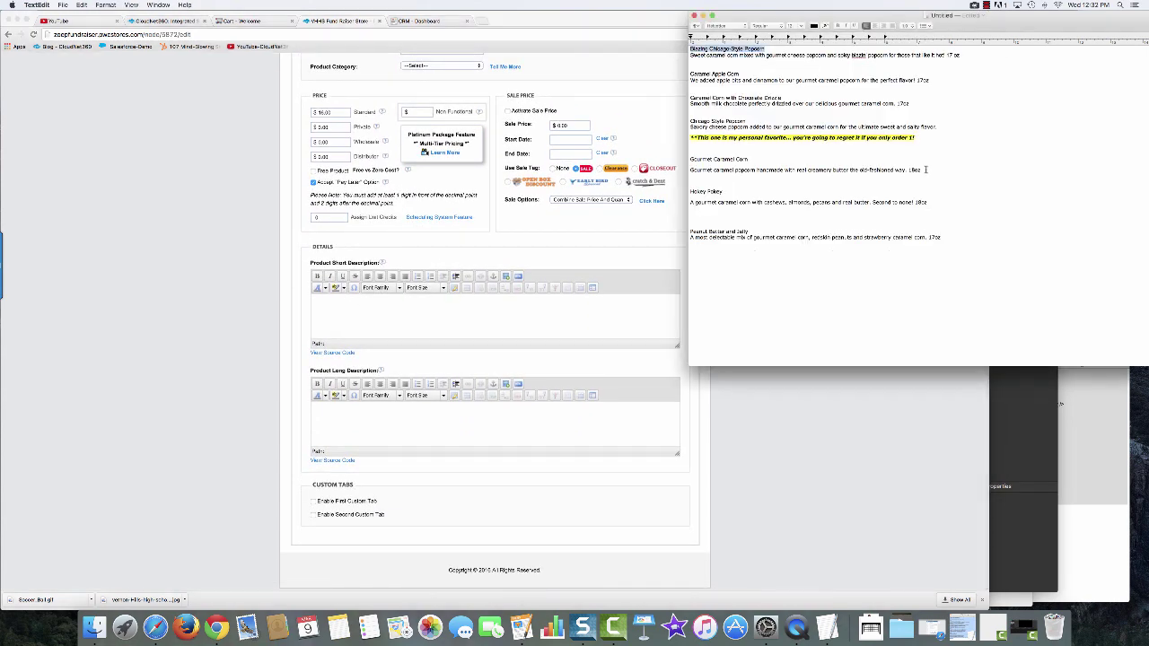
left_click_drag(962, 54, 689, 56)
right_click(727, 57)
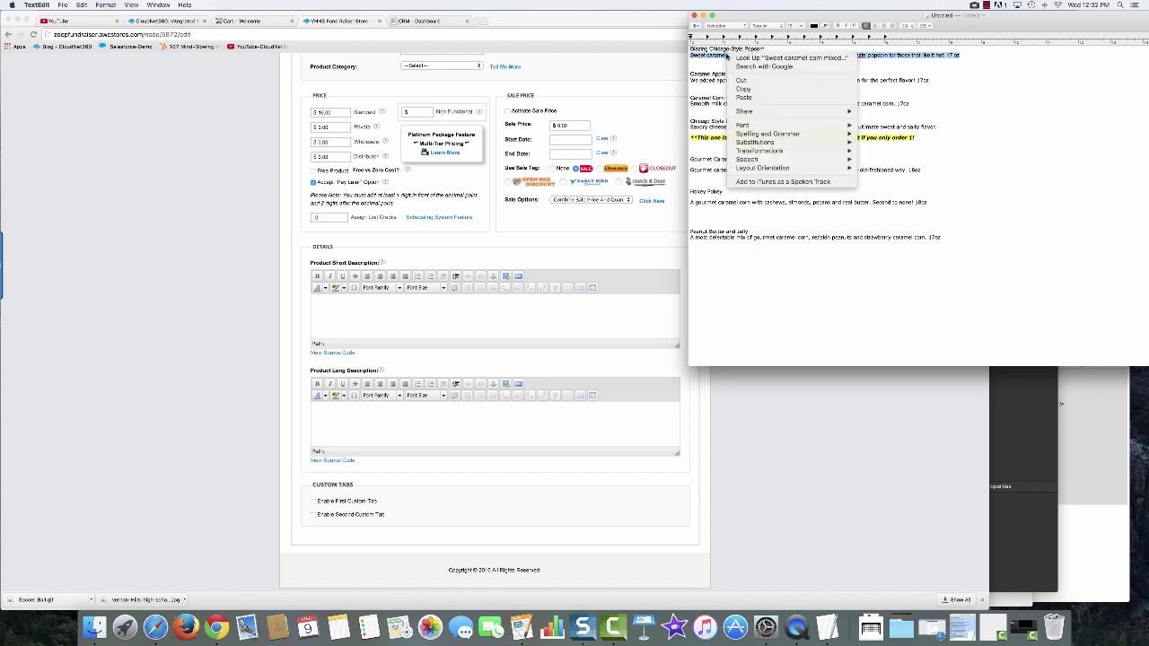
left_click(743, 89)
Paste it into the Short Description's HTML source and apply it with Update.
left_click(344, 316)
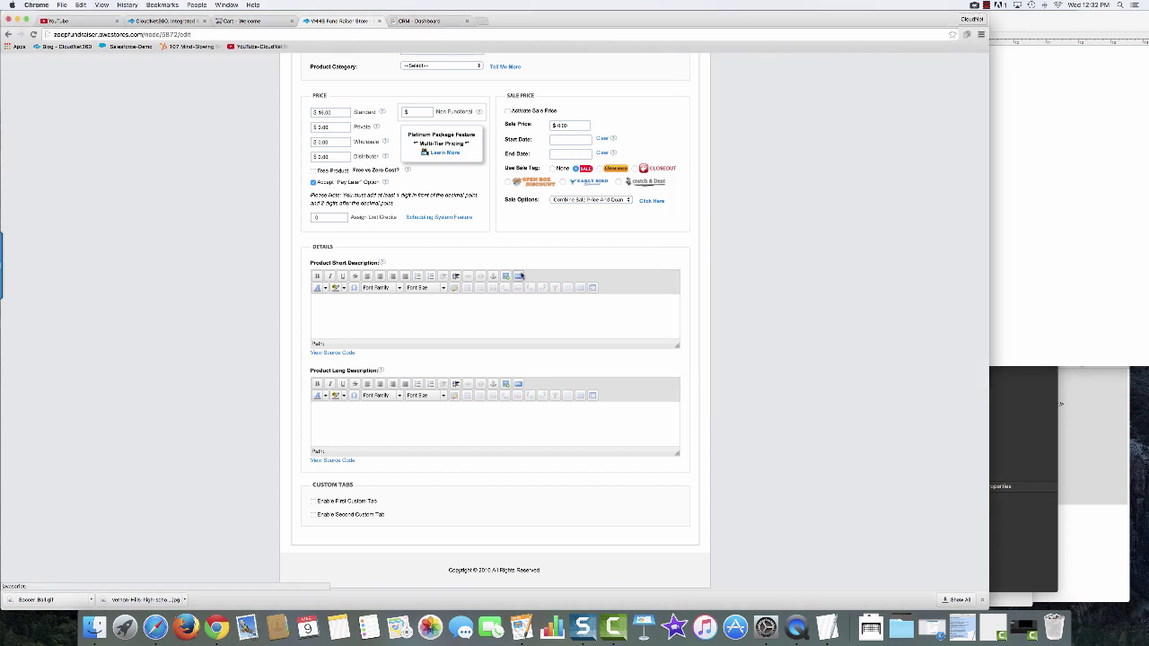
left_click(516, 275)
right_click(472, 256)
left_click(490, 297)
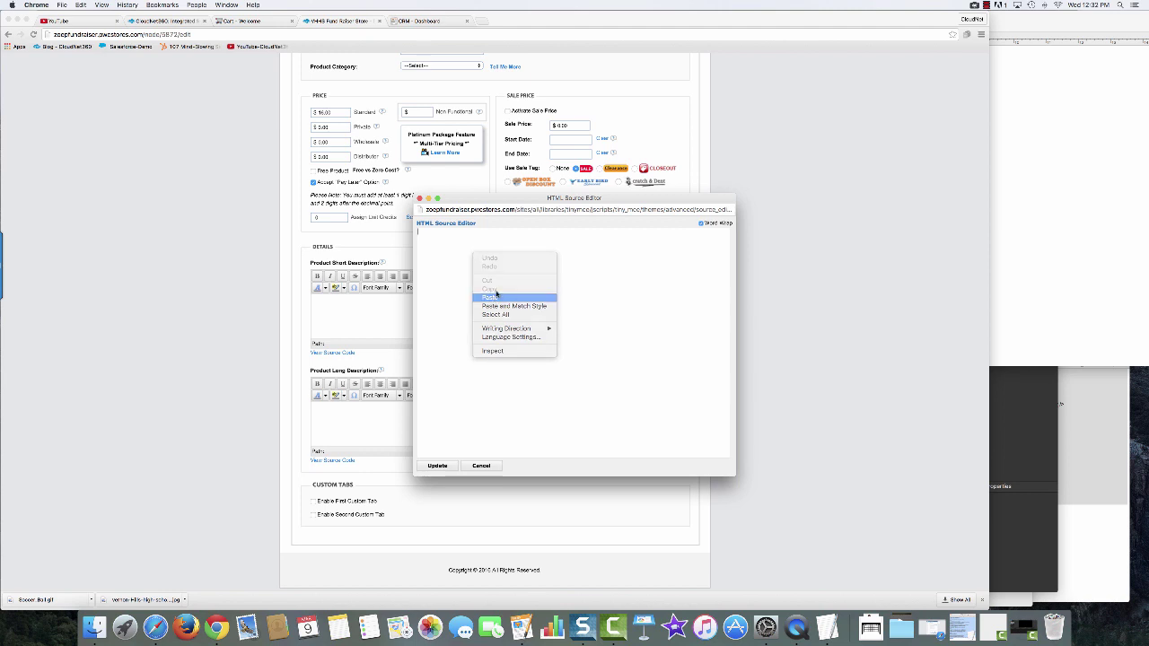
left_click(437, 466)
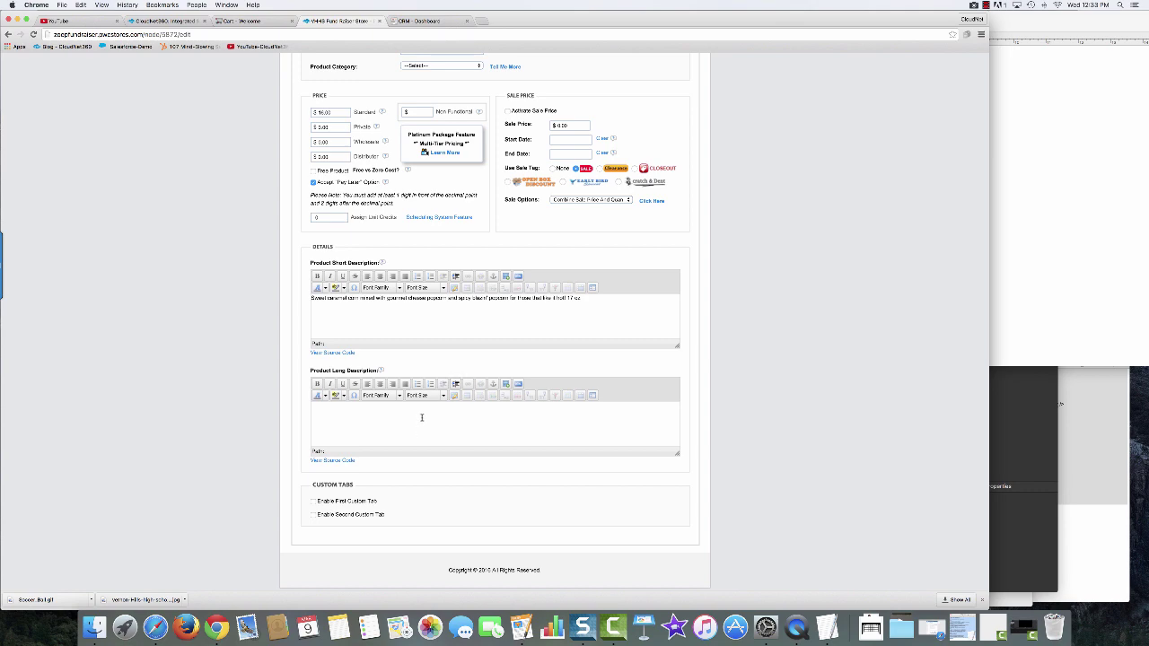
scroll(567, 89, "up", 5)
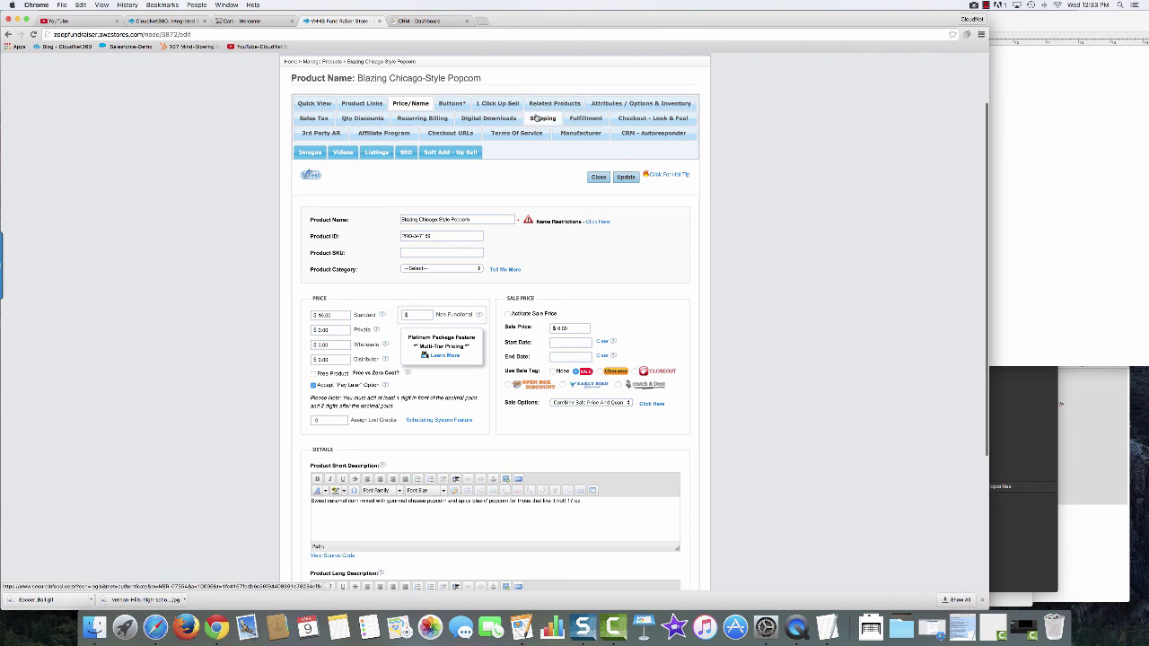
Set Shipping Calculation to Yes for Blazing Chicago-Style Popcorn and close the edit dialog.
left_click(535, 118)
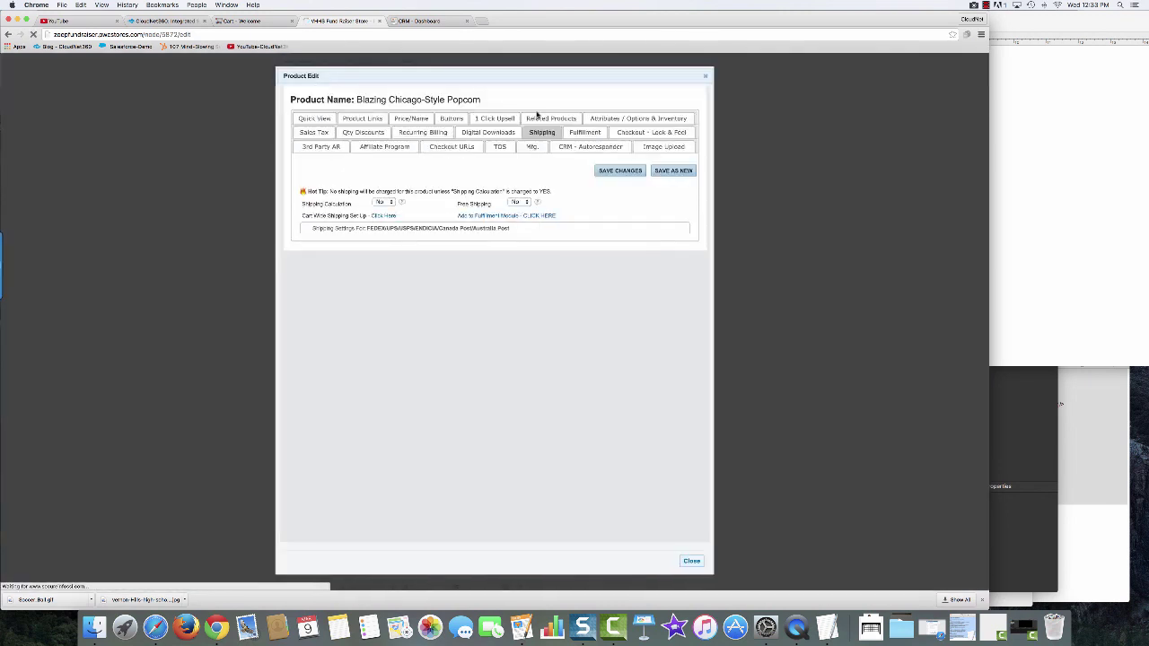
left_click(391, 204)
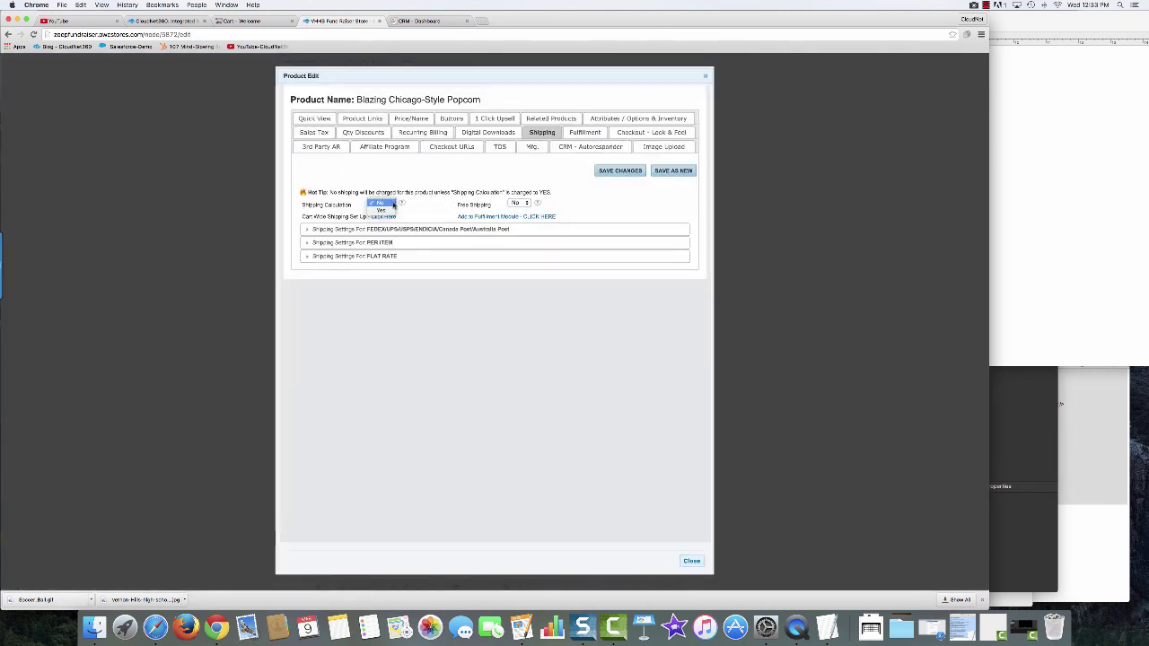
left_click(390, 211)
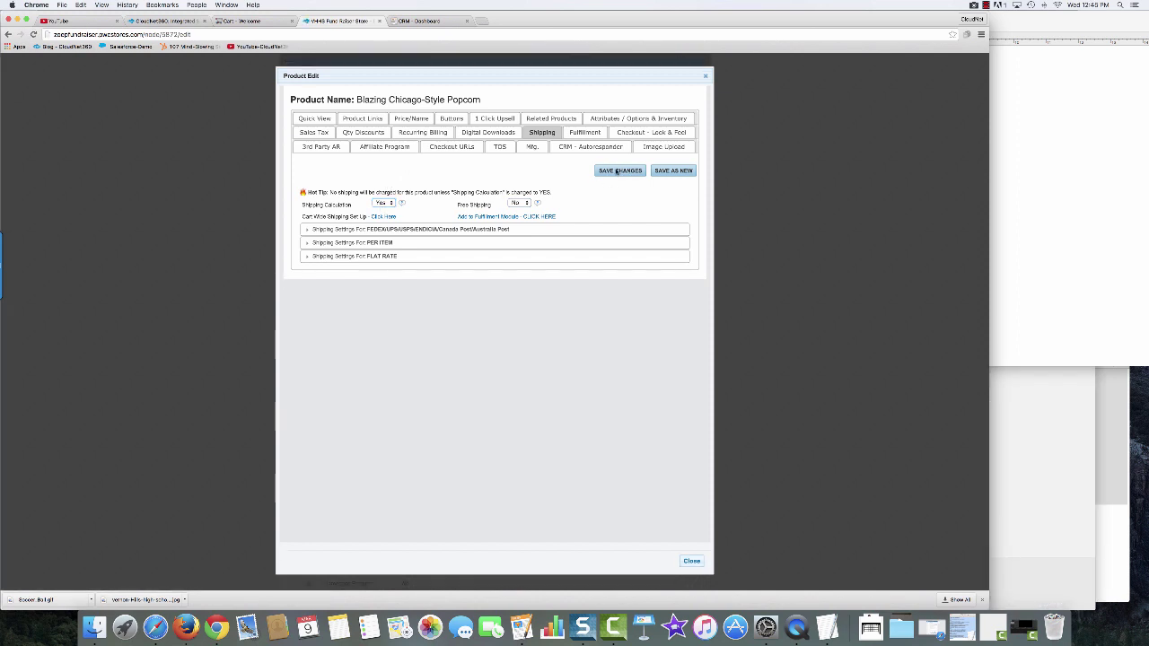
left_click(690, 560)
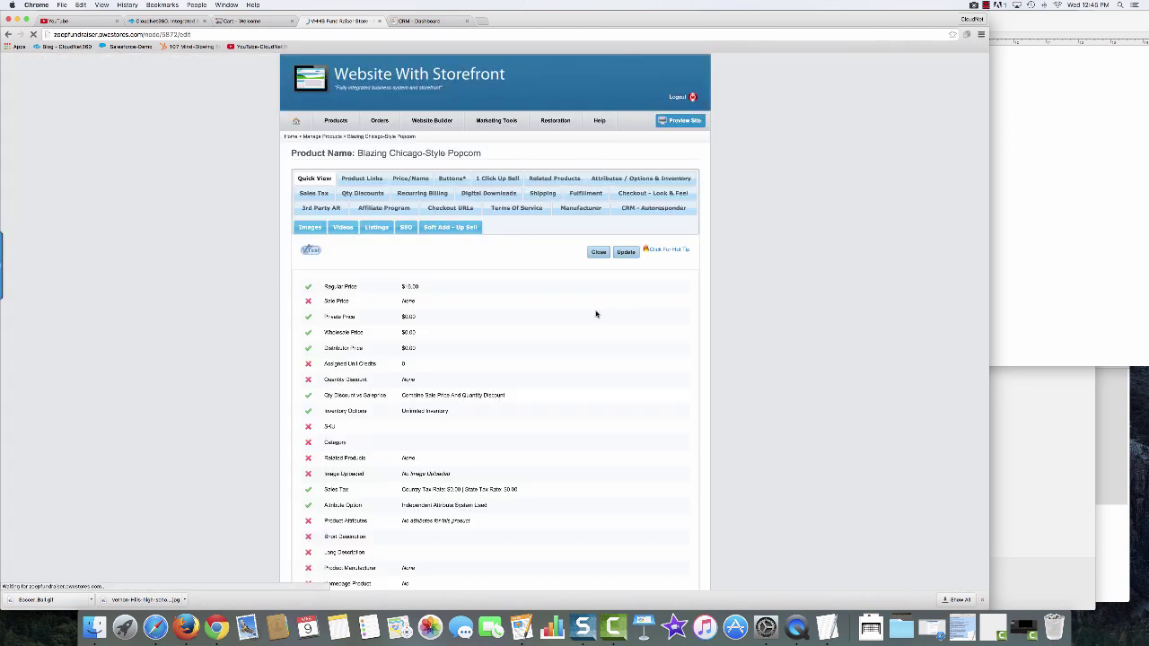
Upload the Blazing Chicago Style Popcorn image file as the product's main image.
left_click(309, 228)
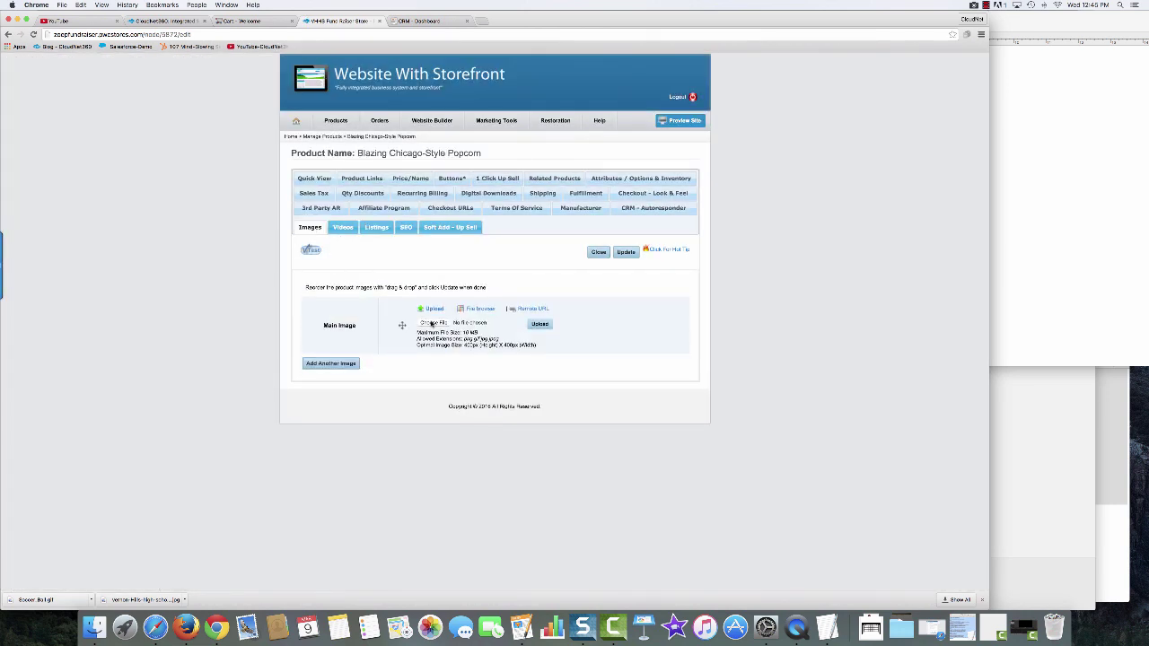
left_click(432, 323)
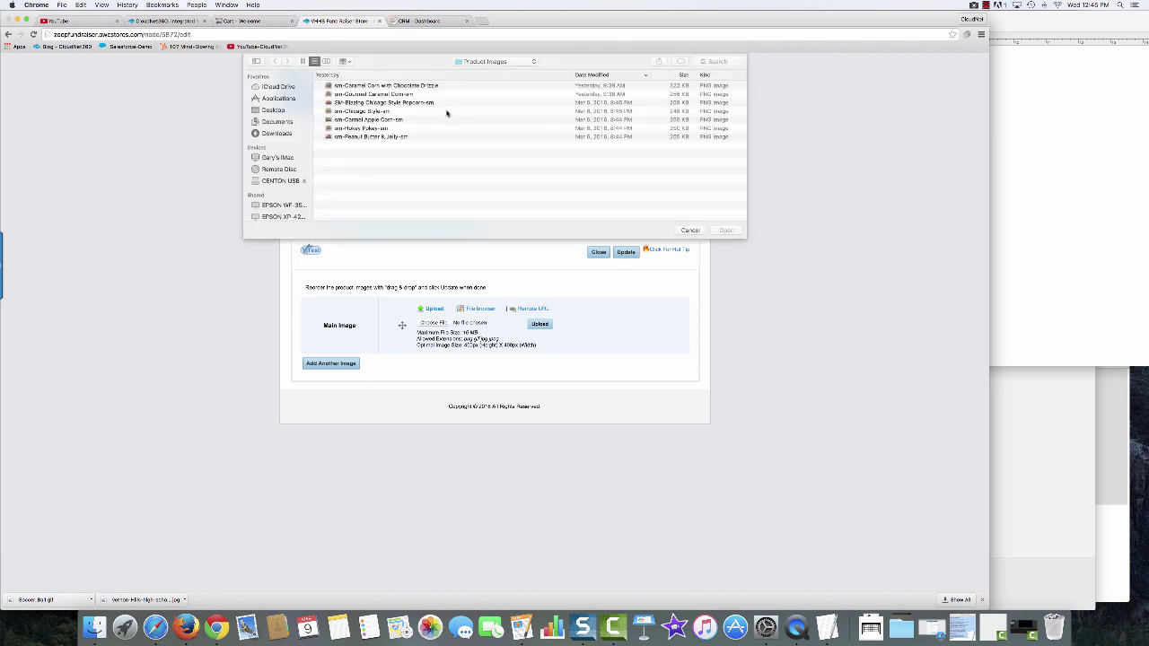
double_click(356, 103)
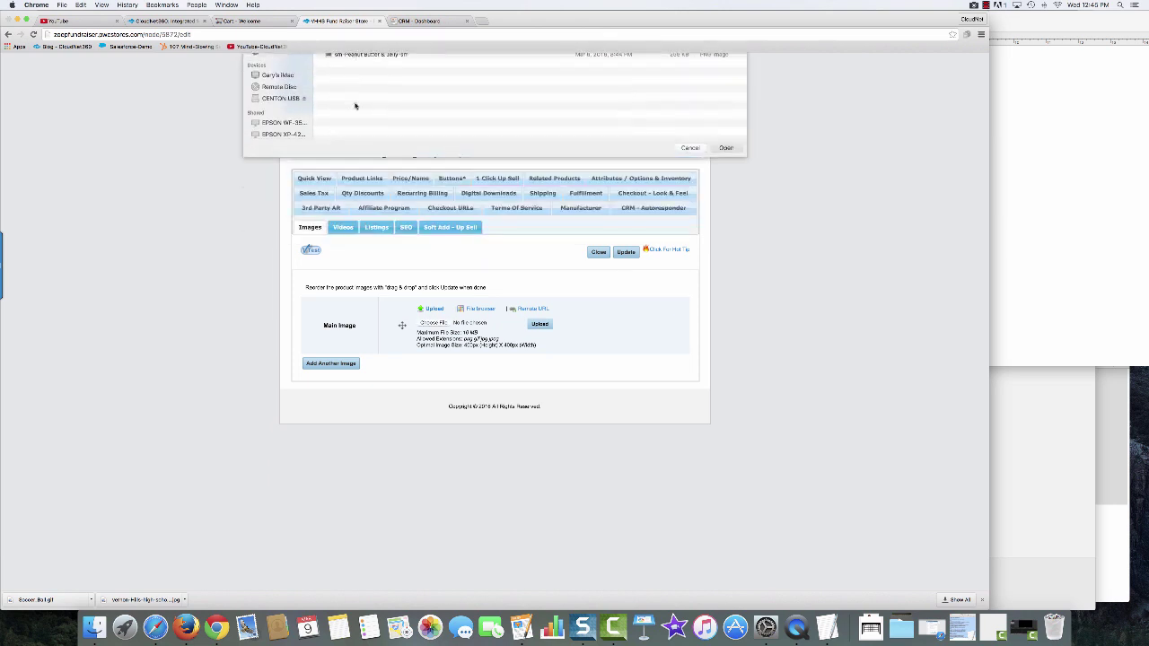
left_click(540, 324)
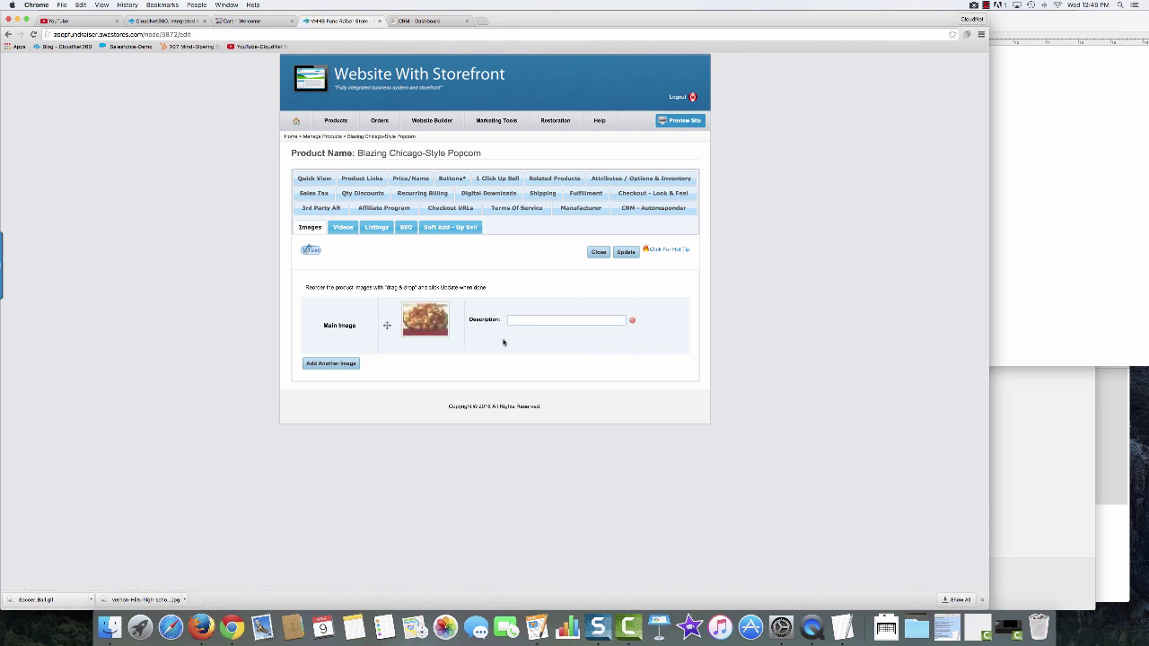
Show the product's Videos settings listing the three videos available to associate.
left_click(342, 230)
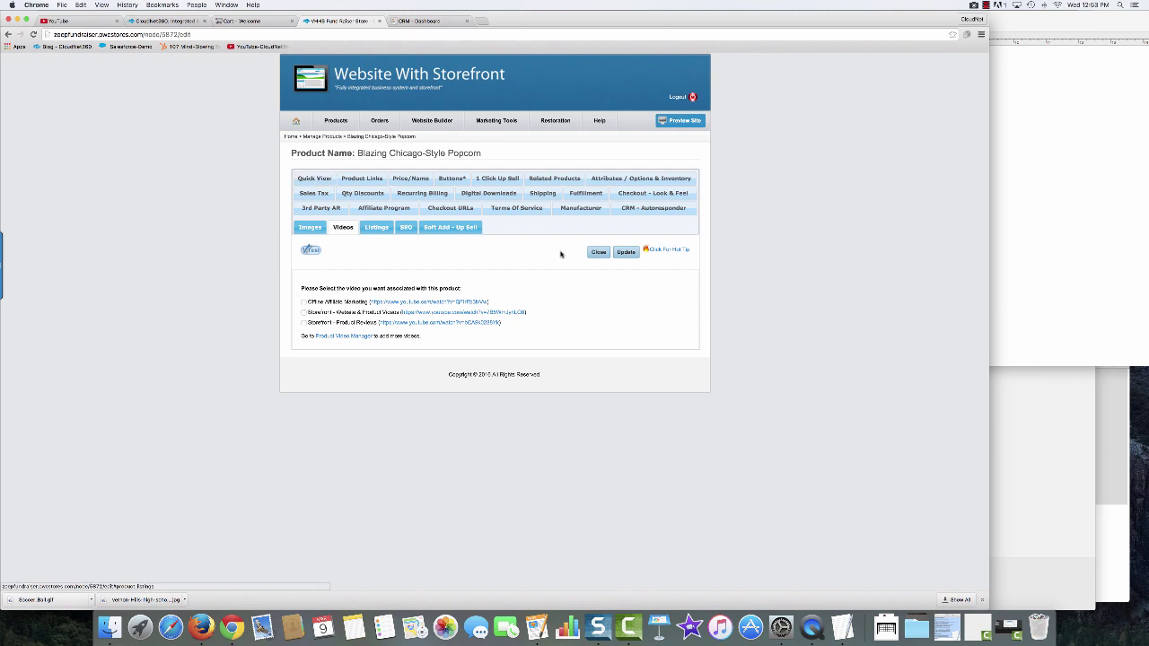
left_click(656, 211)
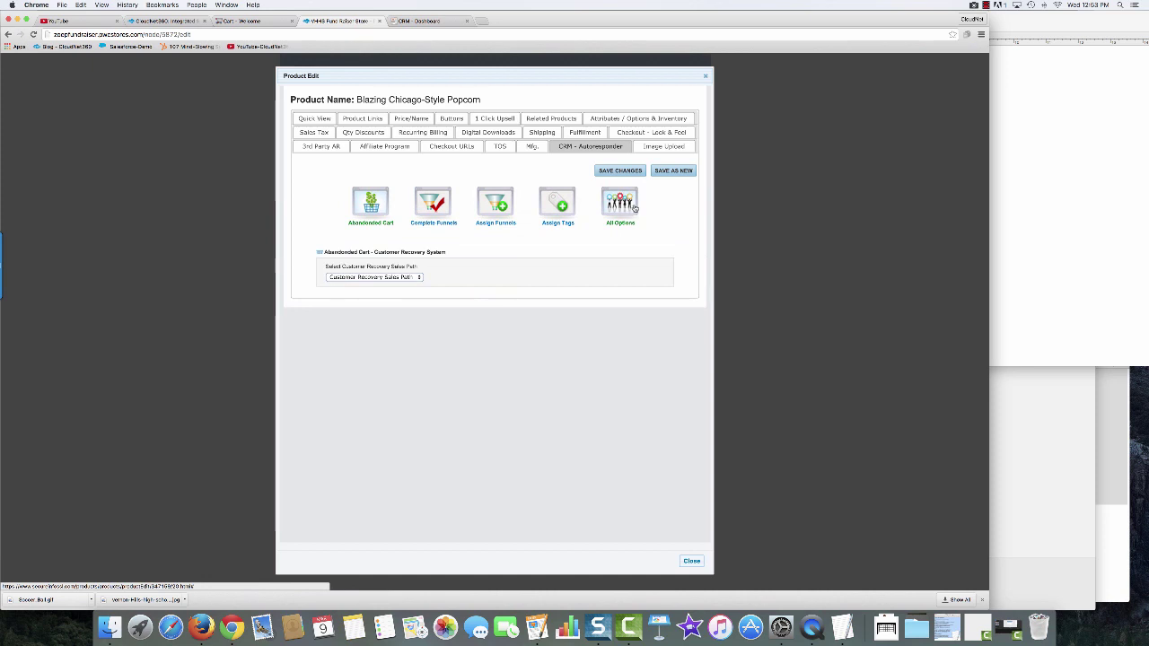
Assign the product to the VHHS Fund Raiser funnel's Initial sales path and close the editor.
left_click(505, 214)
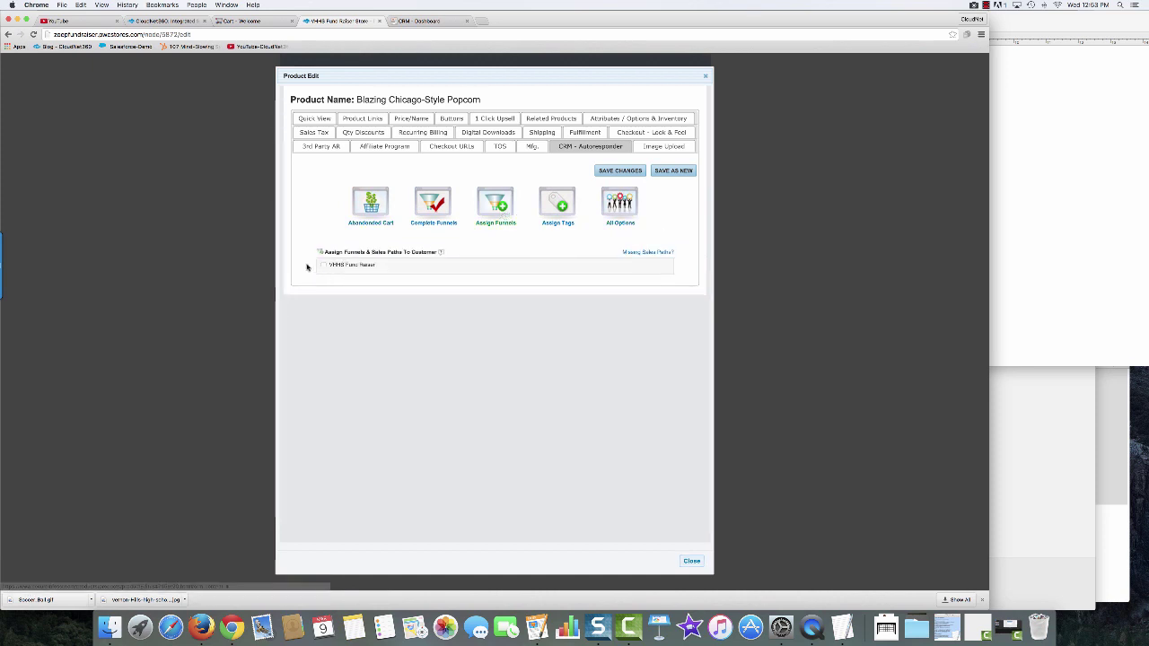
left_click(323, 266)
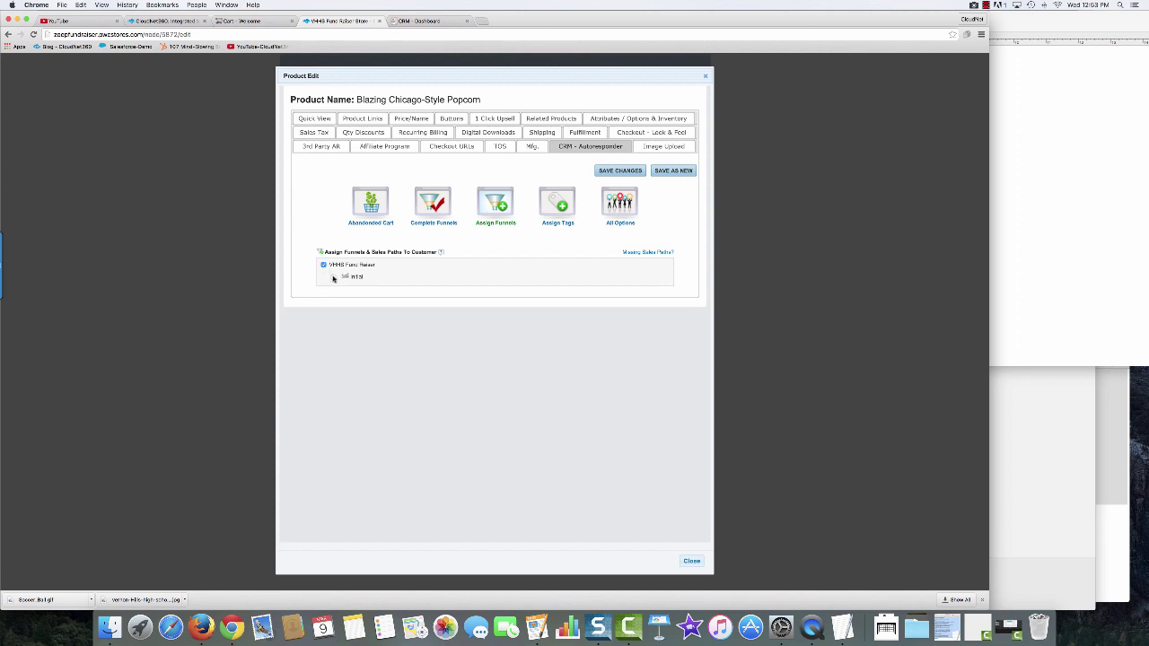
left_click(333, 277)
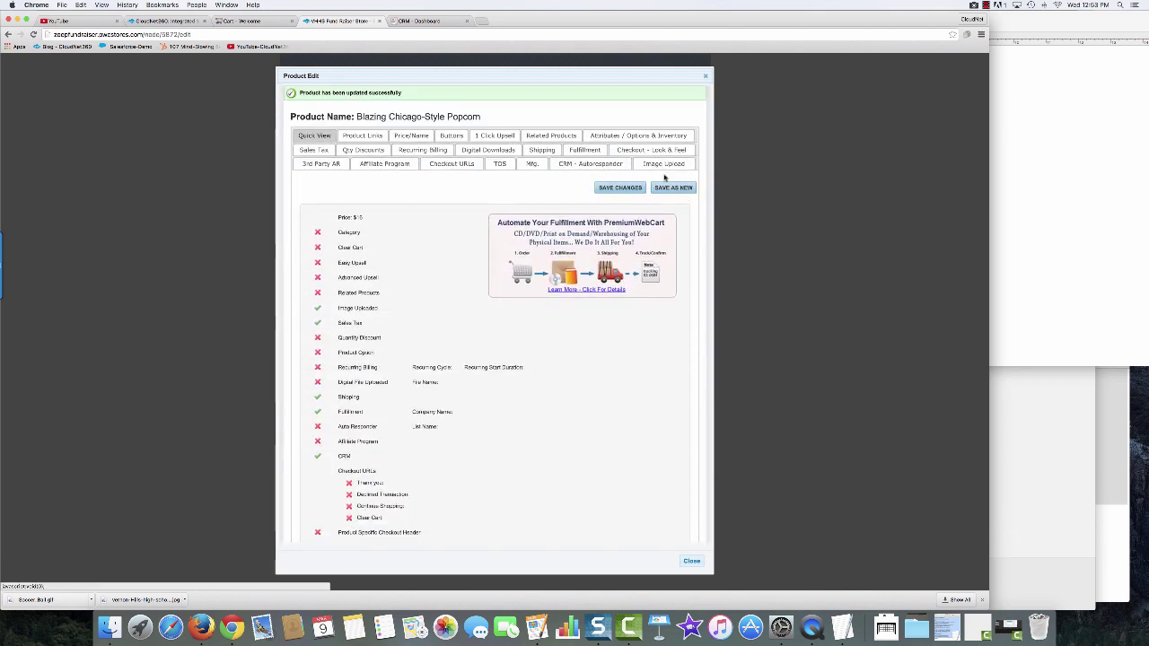
left_click(691, 560)
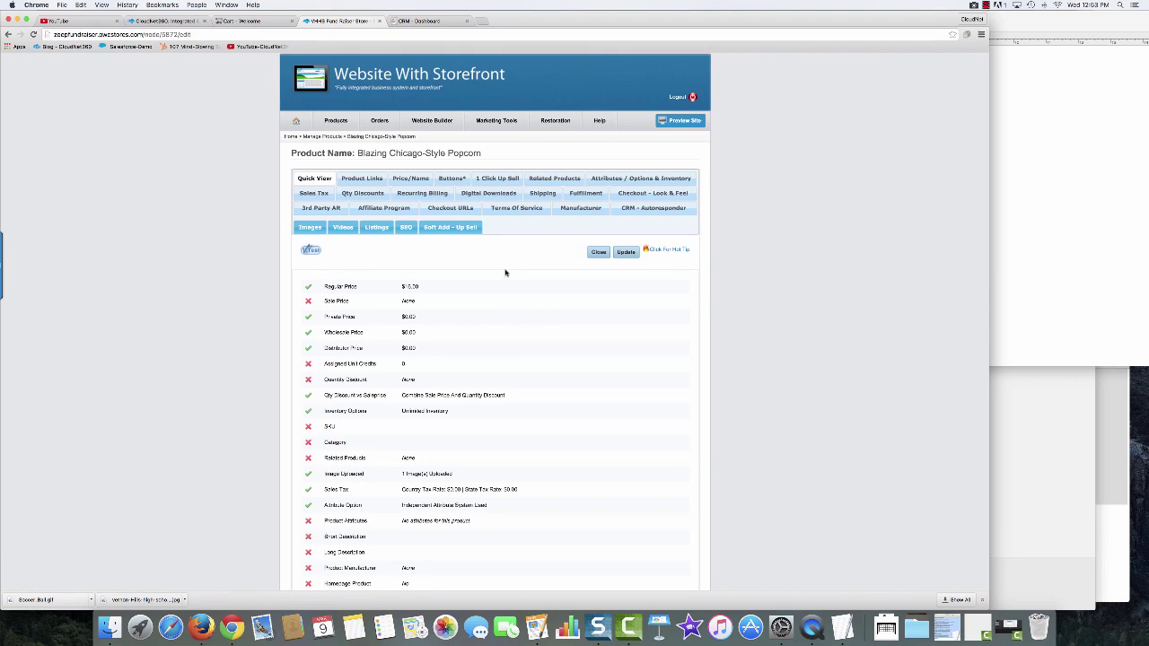
Delete every sample cutting-board product from Manage Products, then begin a new product.
left_click(325, 137)
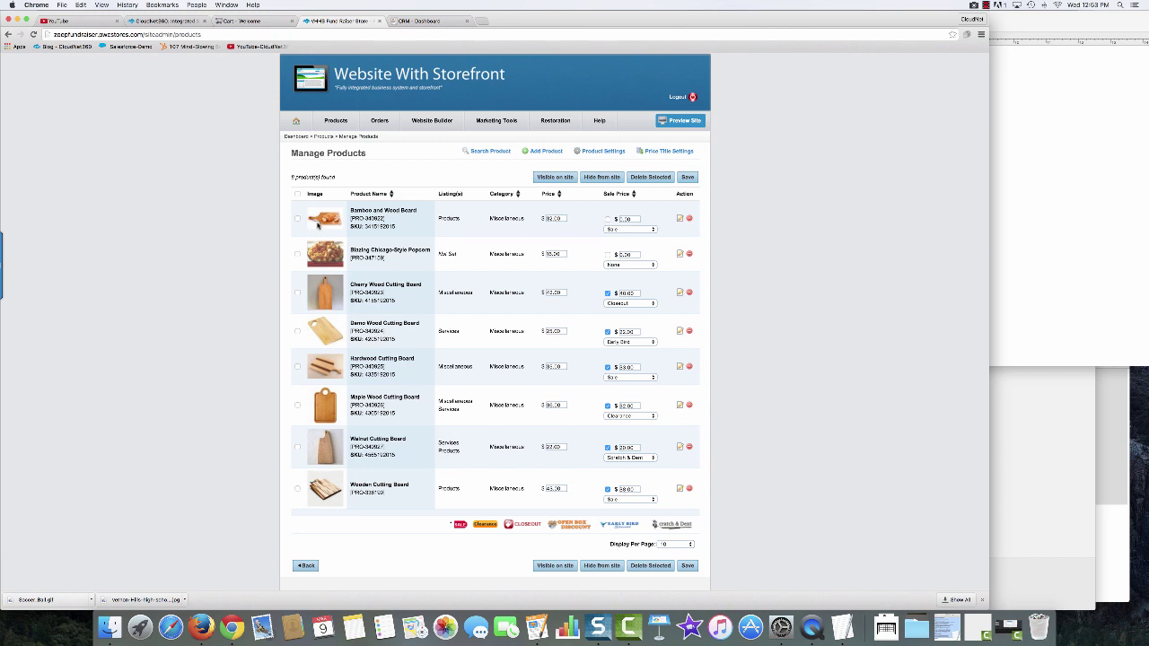
left_click(297, 194)
left_click(643, 177)
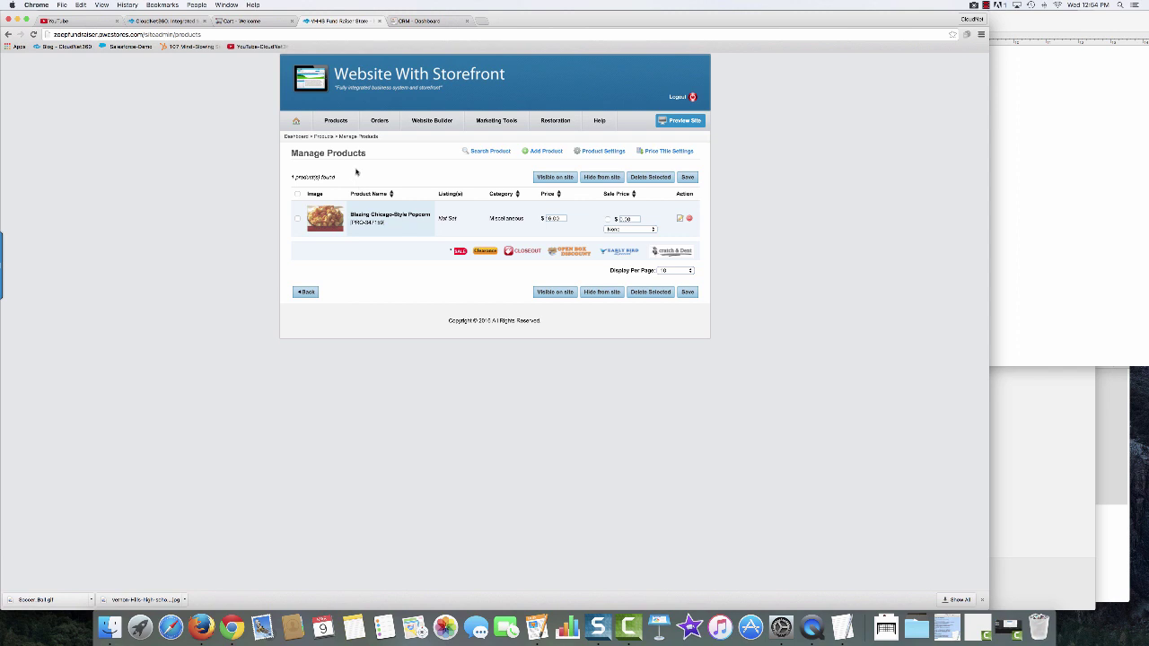
left_click(326, 136)
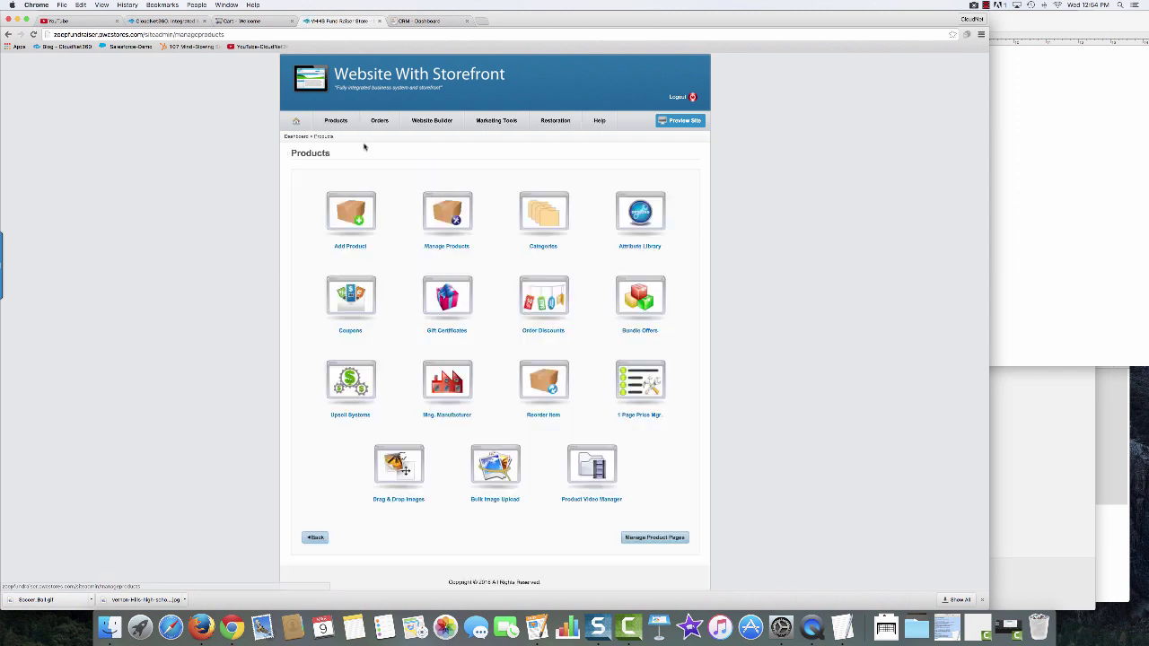
left_click(349, 202)
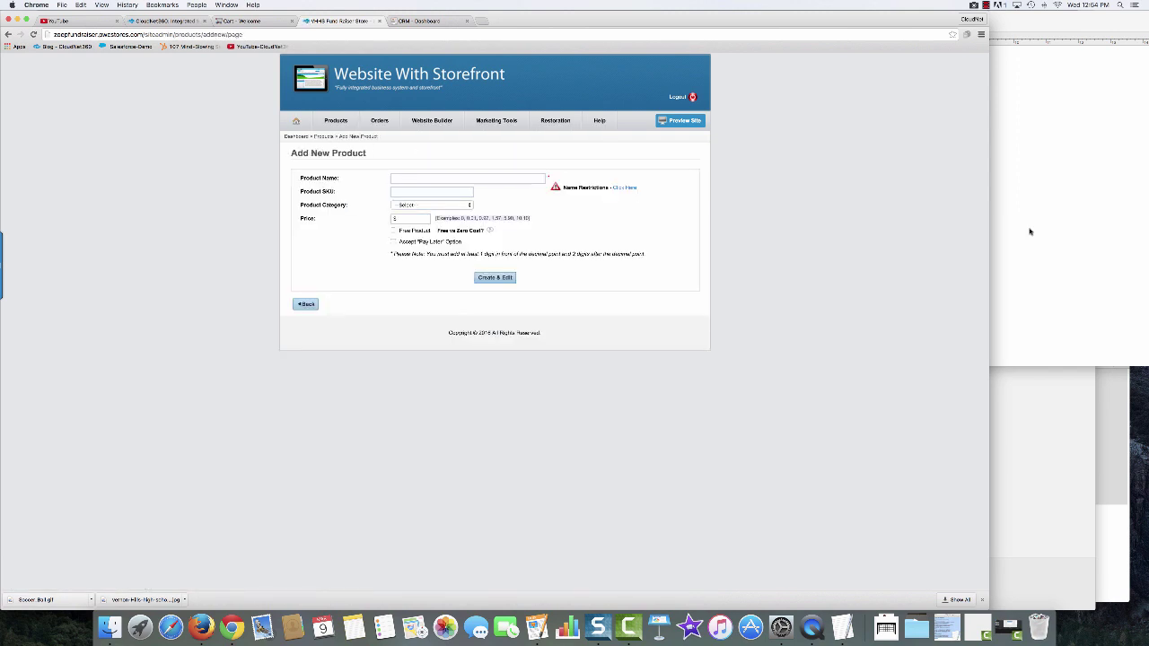
Create 'Caramel Apple Corn' at $10 with Accept Pay Later, copying the name from the notes.
left_click(1031, 227)
left_click_drag(742, 74, 689, 73)
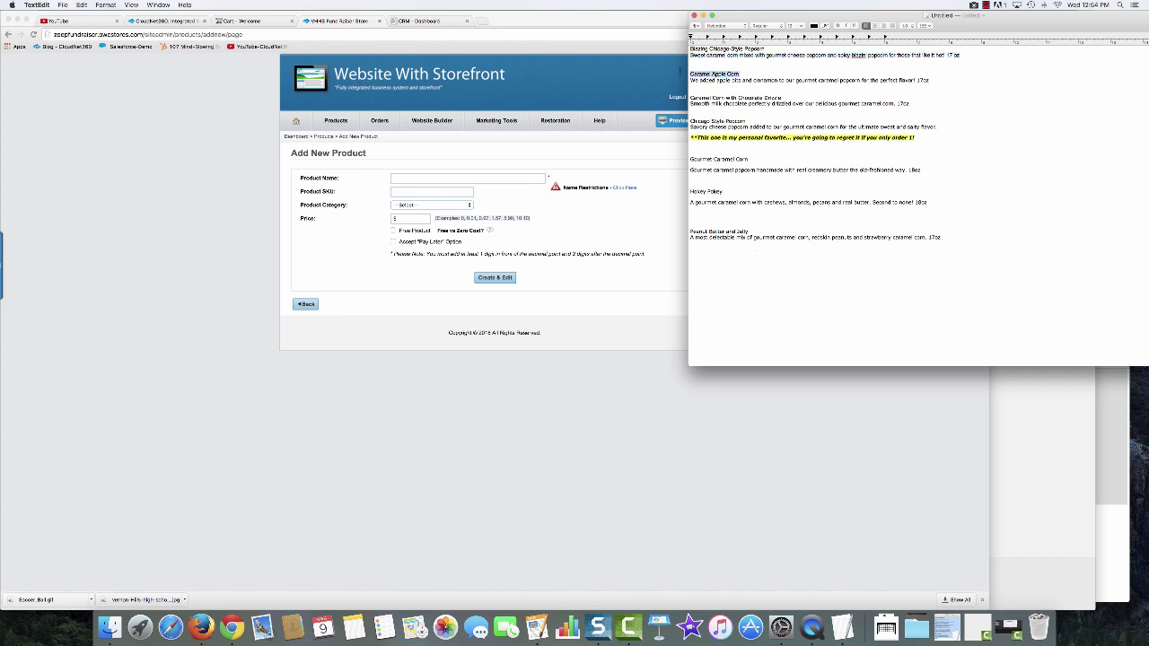
key("super+c")
left_click(492, 177)
key("super+v")
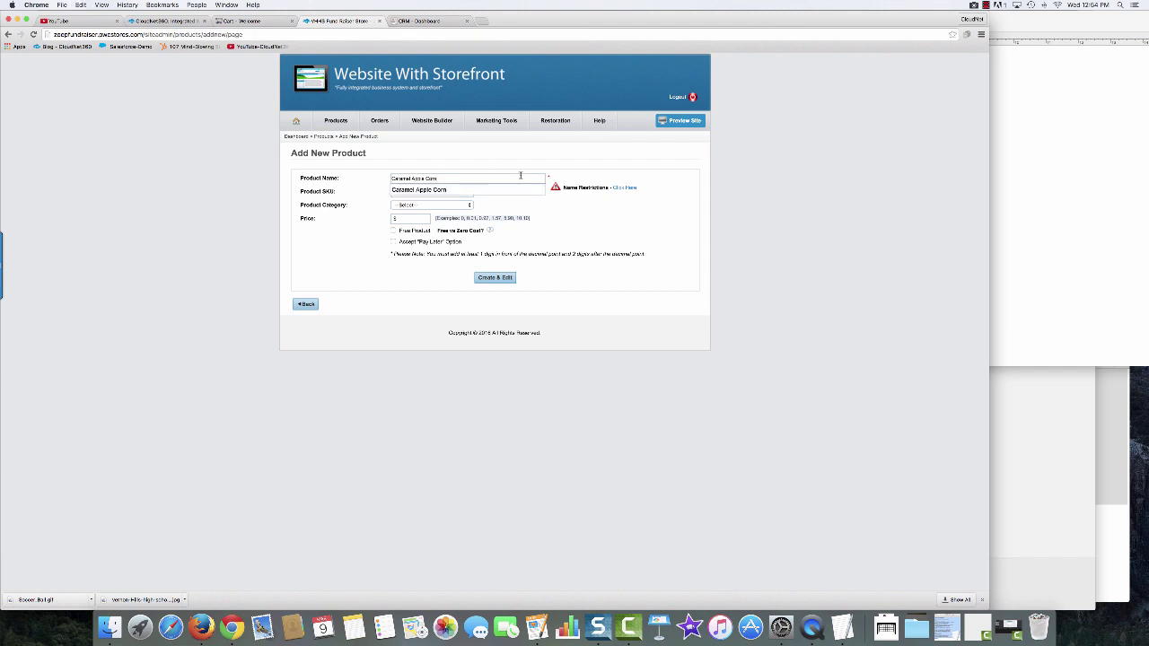
left_click(415, 220)
type("10")
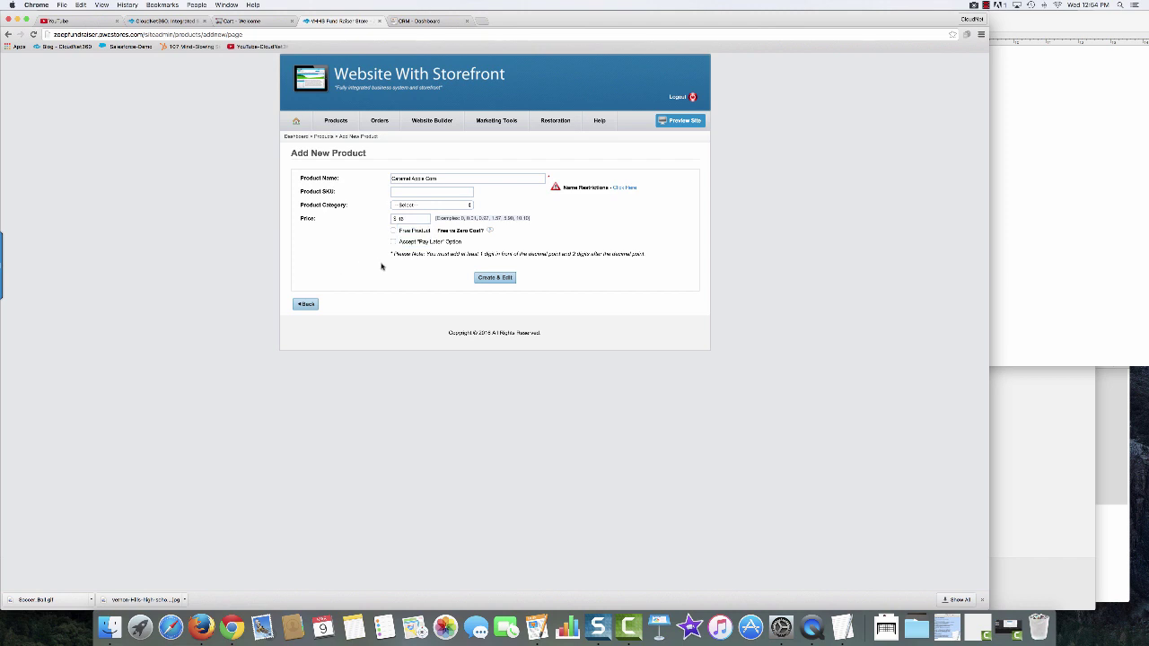
left_click(393, 241)
left_click(501, 278)
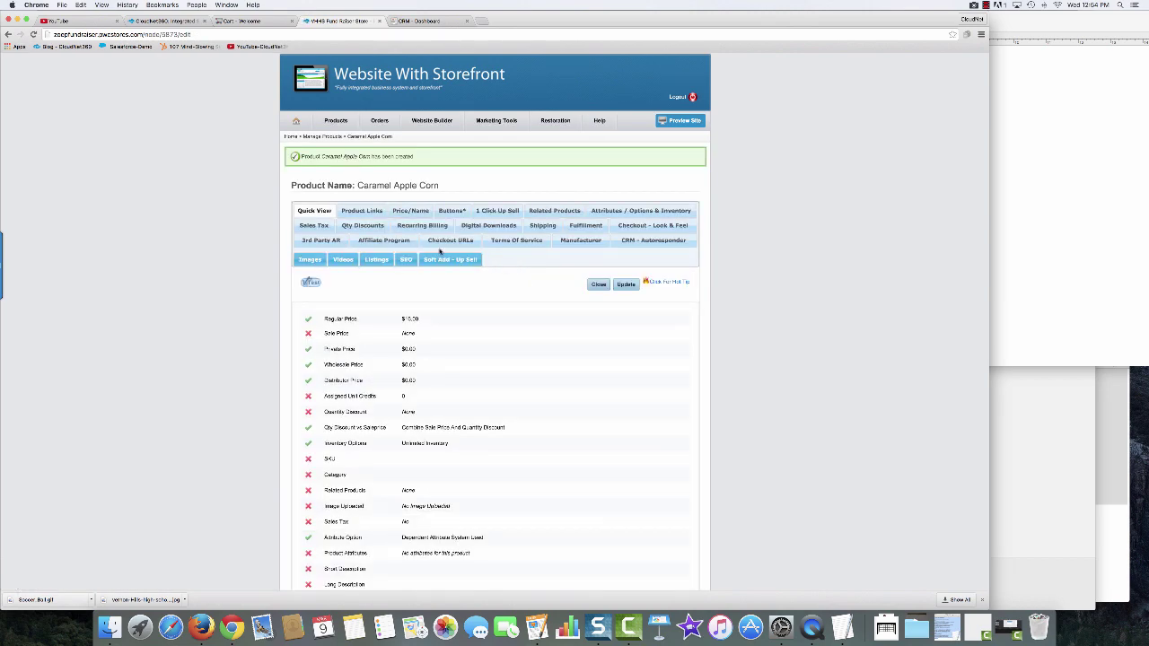
Copy the Caramel Apple Corn description line from the product notes document.
left_click(412, 210)
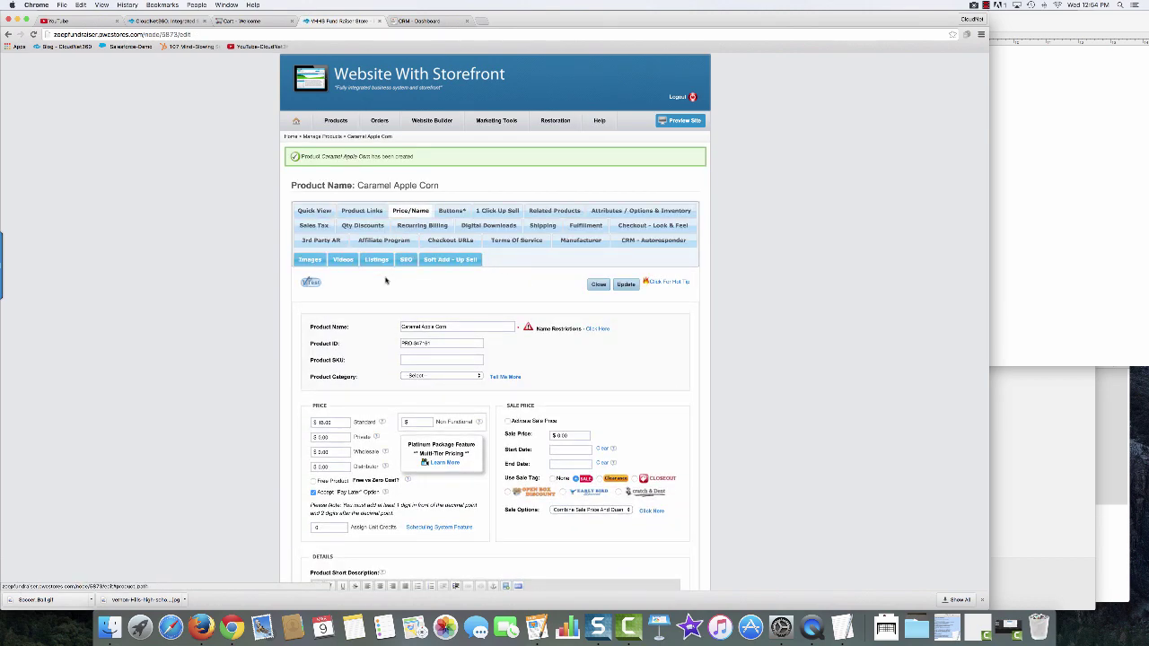
scroll(629, 220, "down", 7)
left_click(1045, 232)
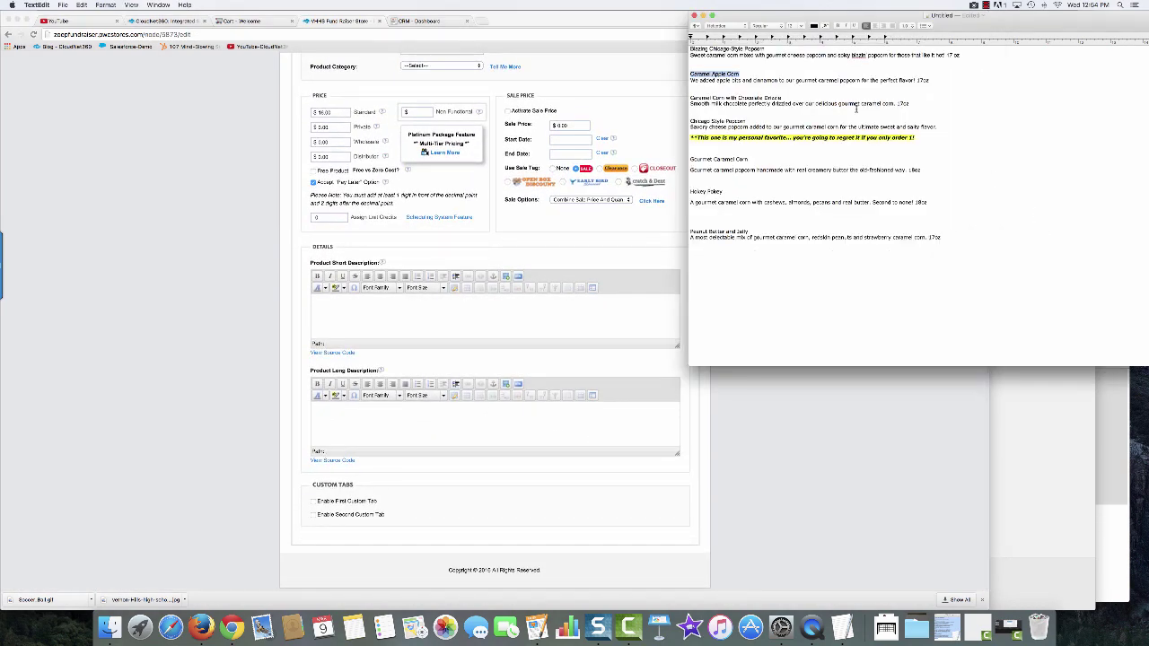
mouse_move(929, 86)
left_mouse_down()
mouse_move(696, 79)
mouse_move(925, 80)
left_mouse_up()
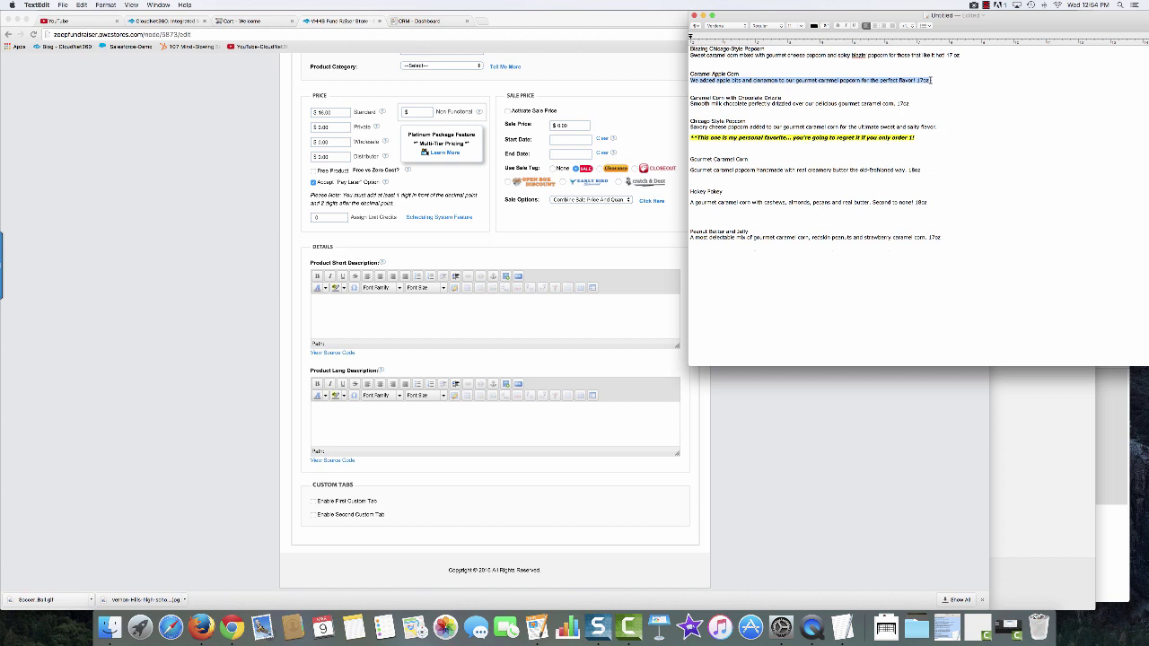
key("super+c")
Paste it into the Short Description through source view and save the product with Update.
left_click(355, 309)
left_click(353, 353)
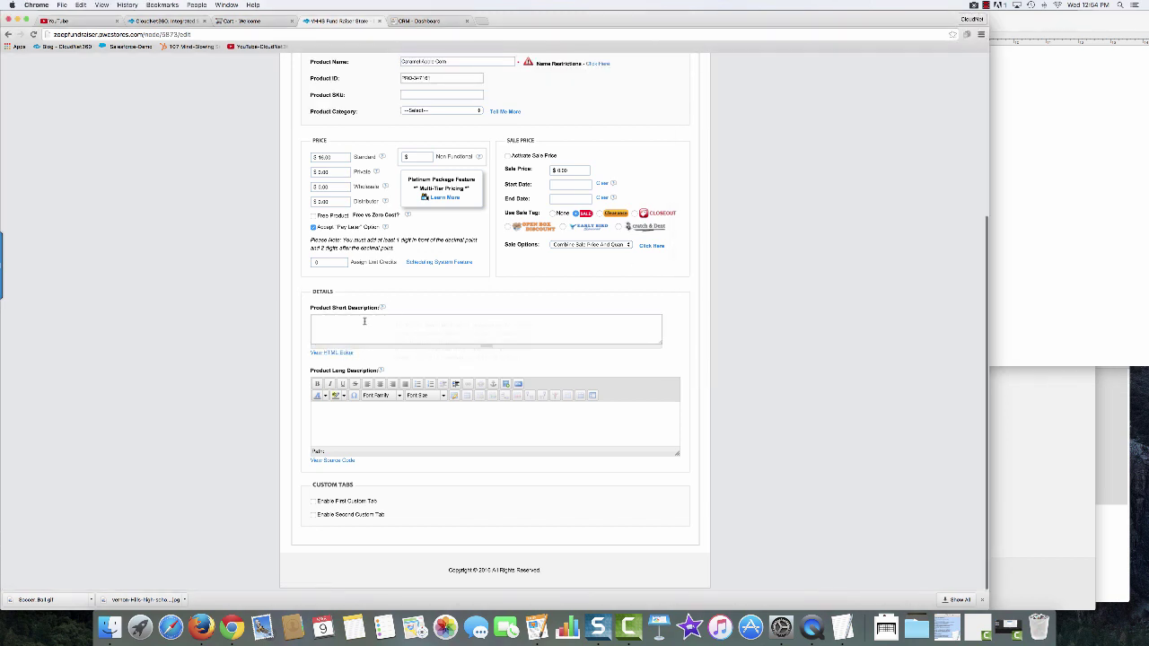
key("super+v")
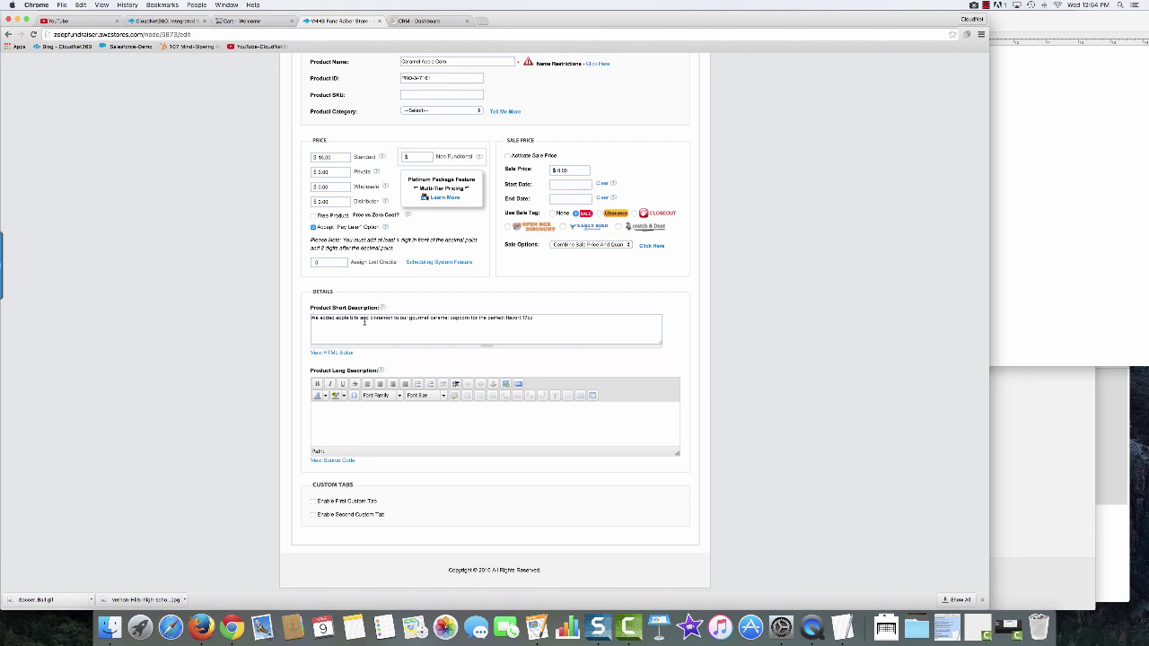
left_click(345, 352)
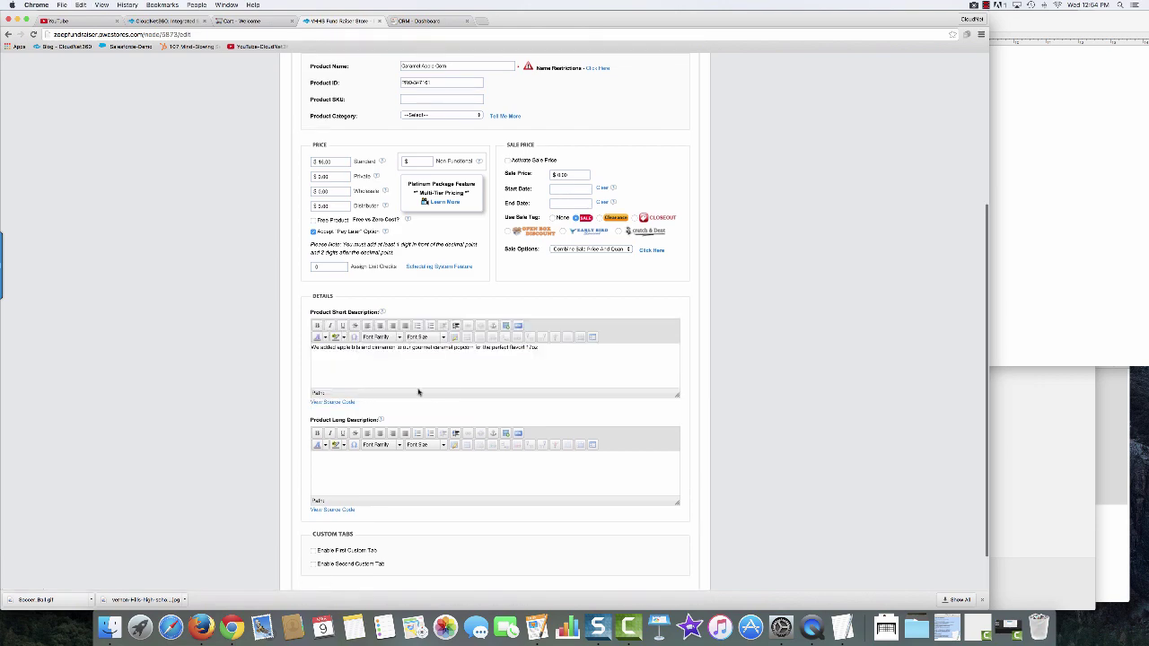
scroll(387, 375, "down", 2)
scroll(504, 257, "up", 5)
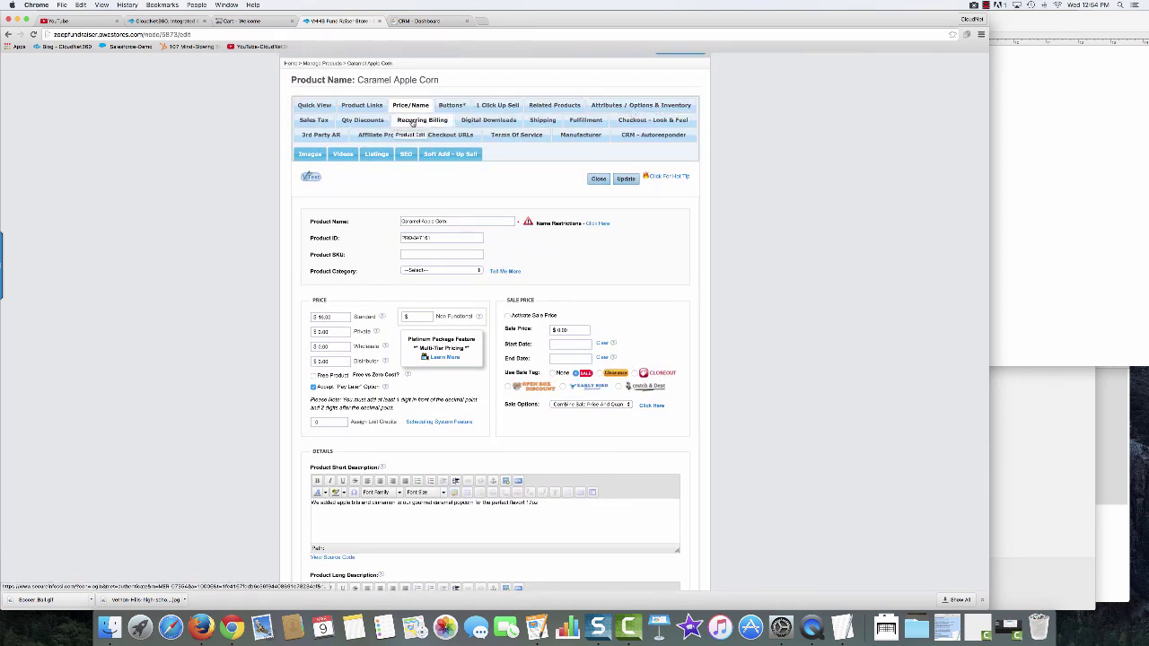
left_click(625, 178)
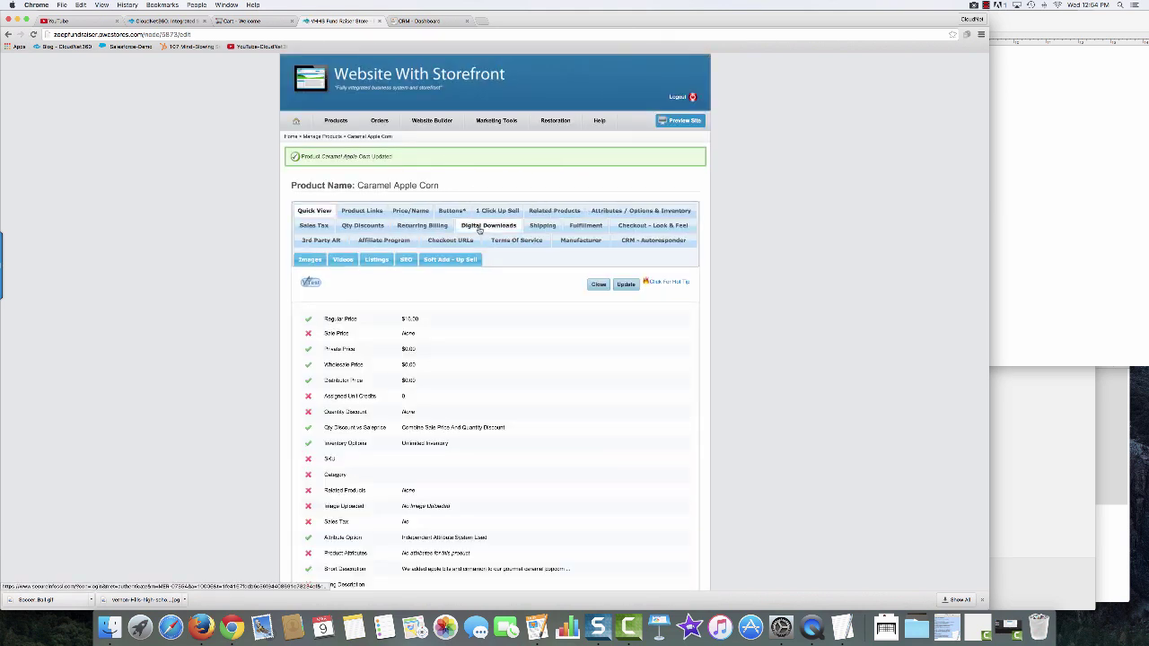
Turn Shipping Calculation on for Caramel Apple Corn.
left_click(552, 222)
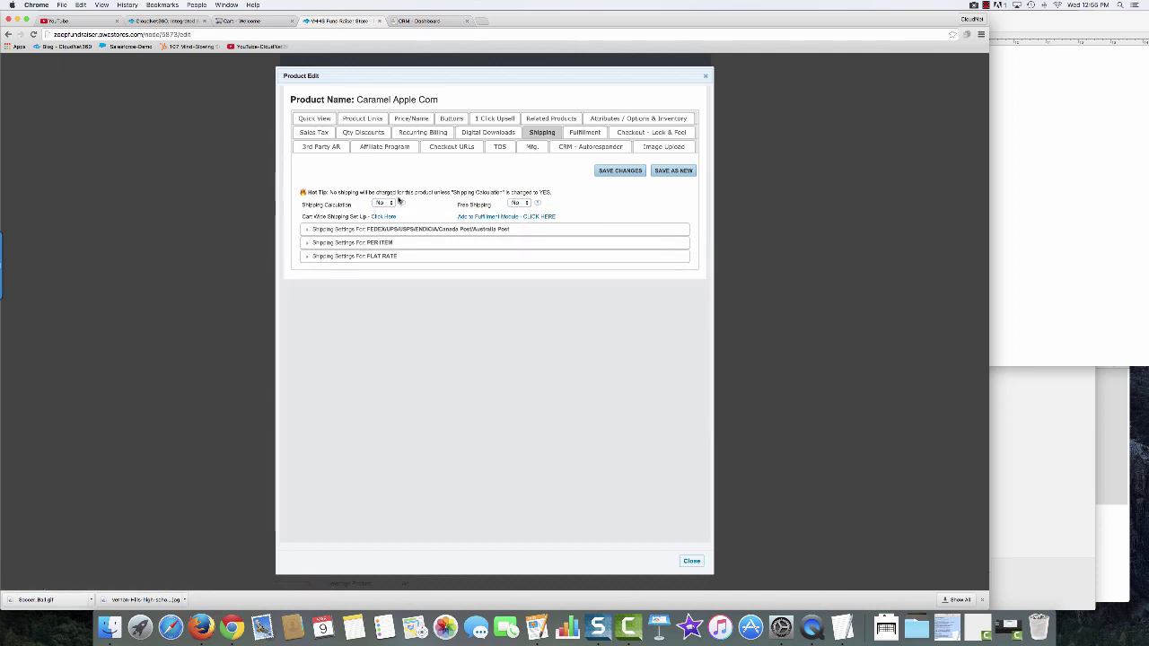
left_click(385, 203)
left_click(388, 211)
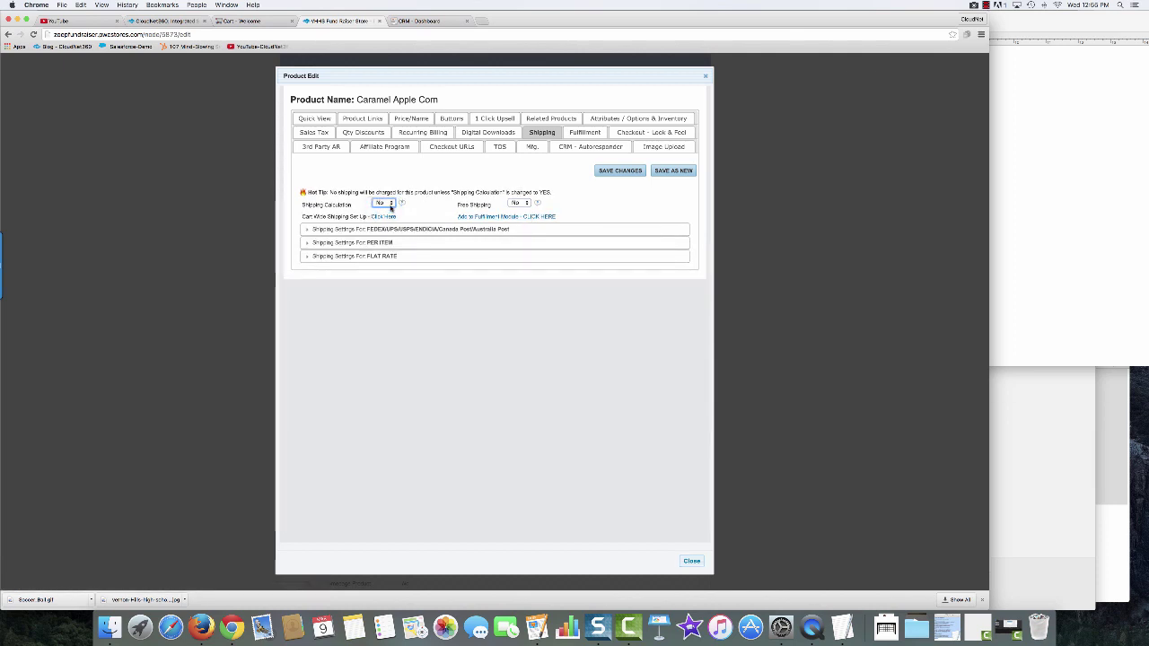
Assign the product to the VHHS Fund Raiser funnel, save the change, and close the editor.
left_click(585, 147)
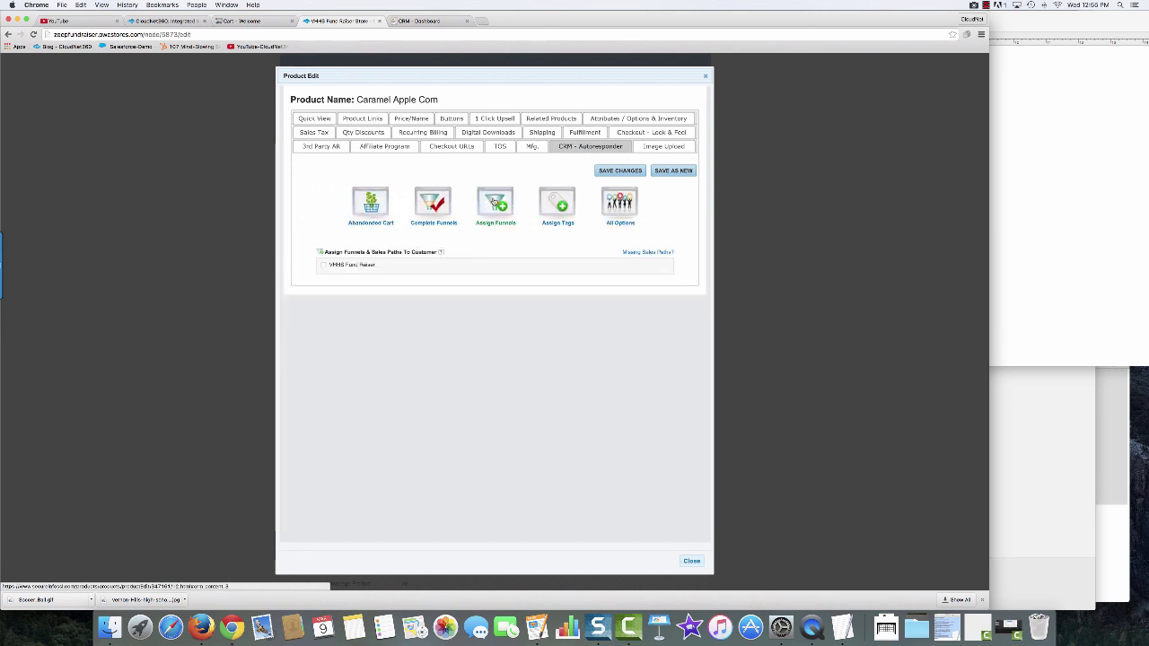
left_click(323, 264)
left_click(334, 277)
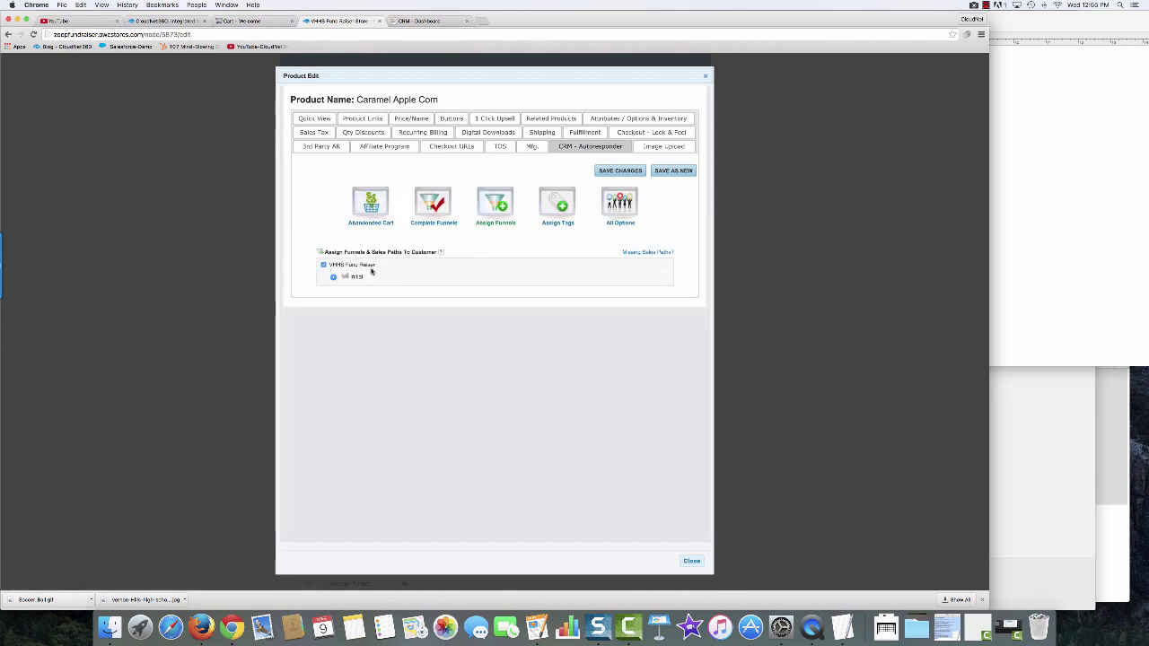
left_click(622, 170)
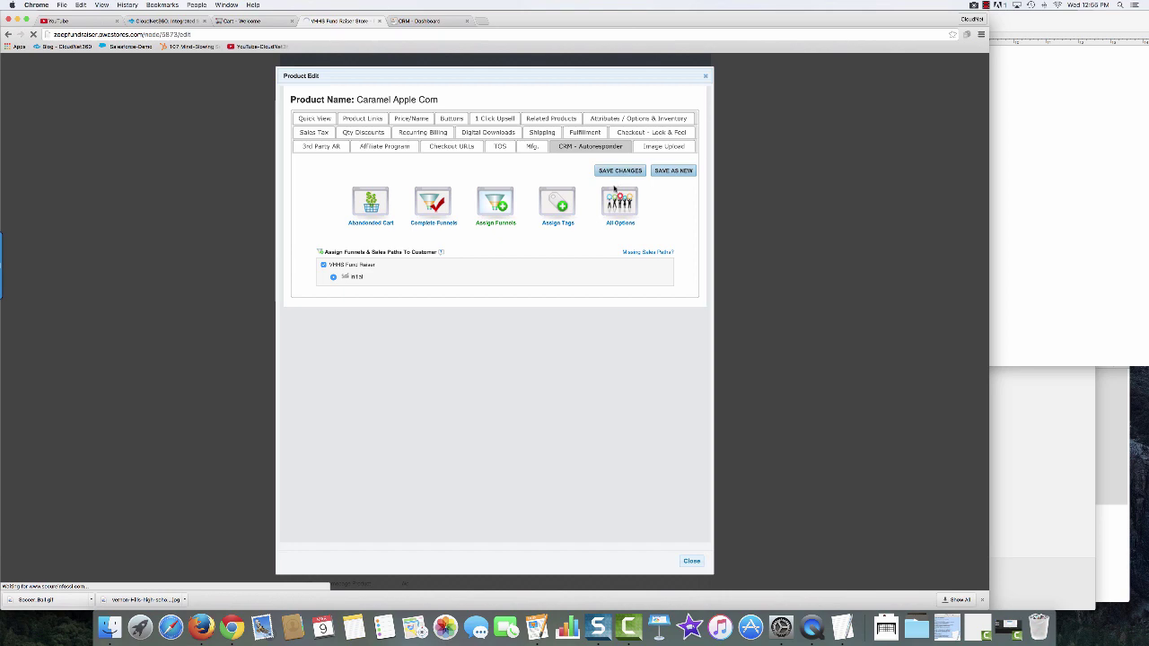
left_click(691, 562)
left_click(319, 228)
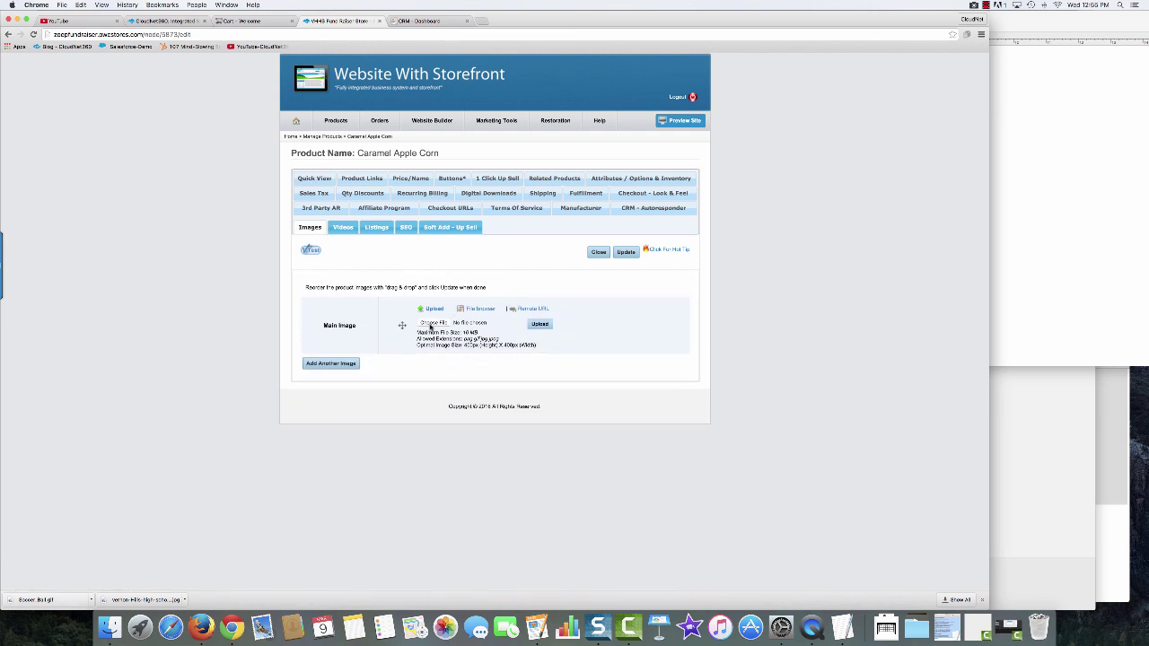
Upload sm-Caramel Apple Corn as the product's main image, save it, and return to Products.
left_click(432, 323)
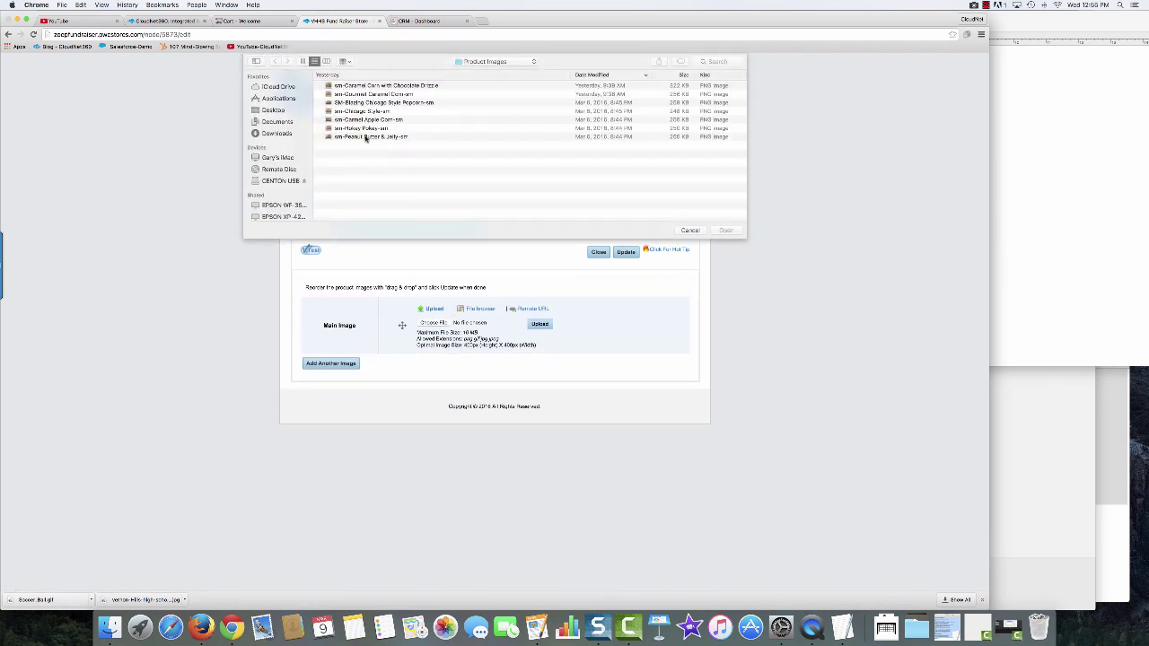
double_click(368, 120)
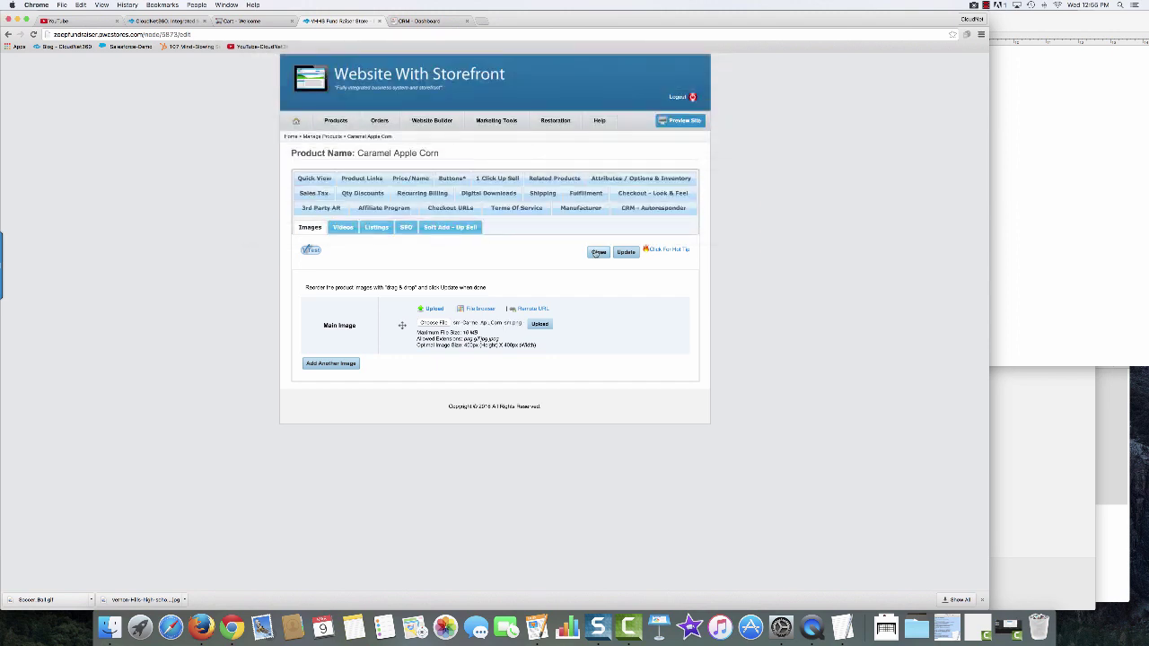
left_click(539, 325)
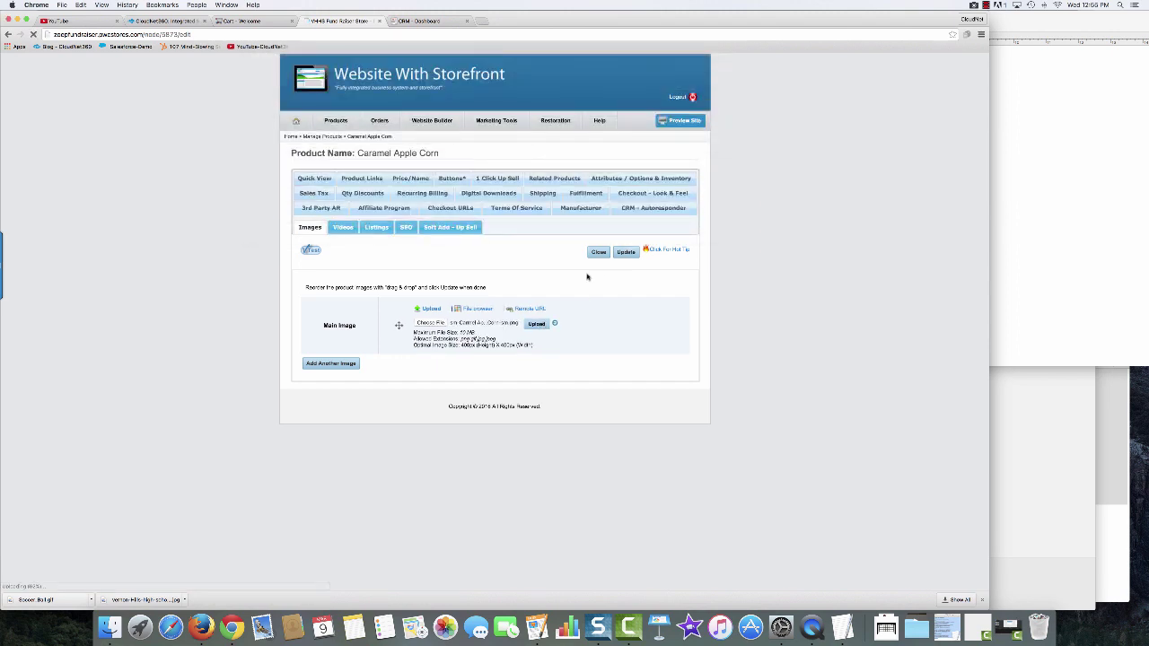
left_click(625, 252)
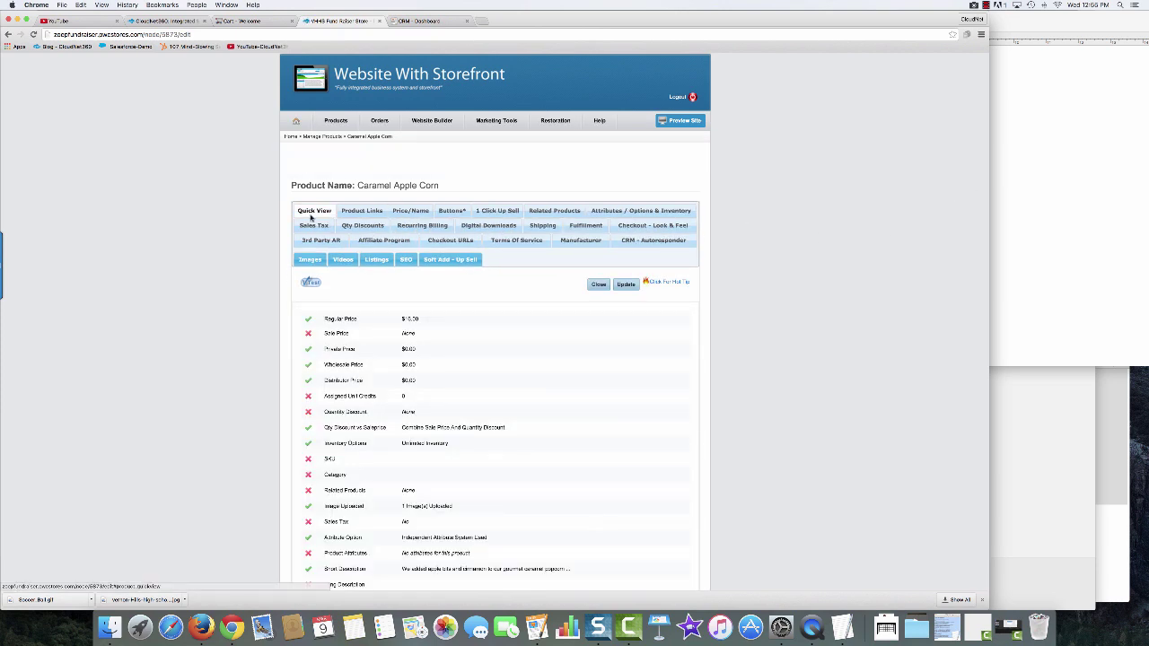
left_click(336, 120)
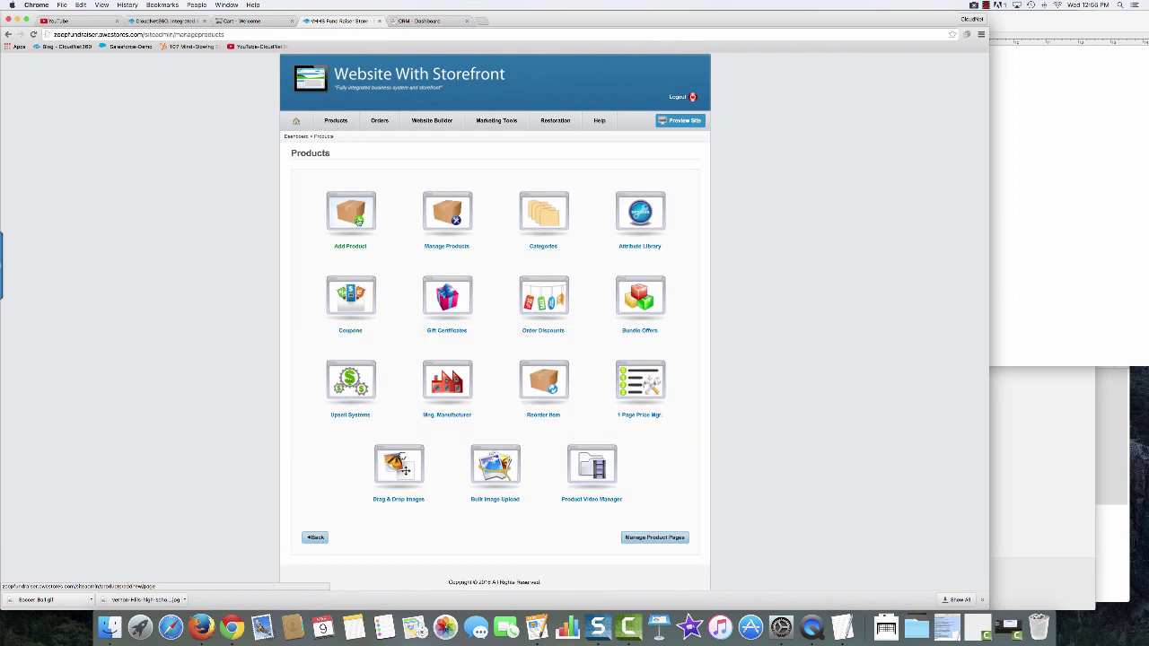
Add a product named Caramel Corn with Chocolate Drizzle, copied from the notes, priced at 16.
left_click(350, 216)
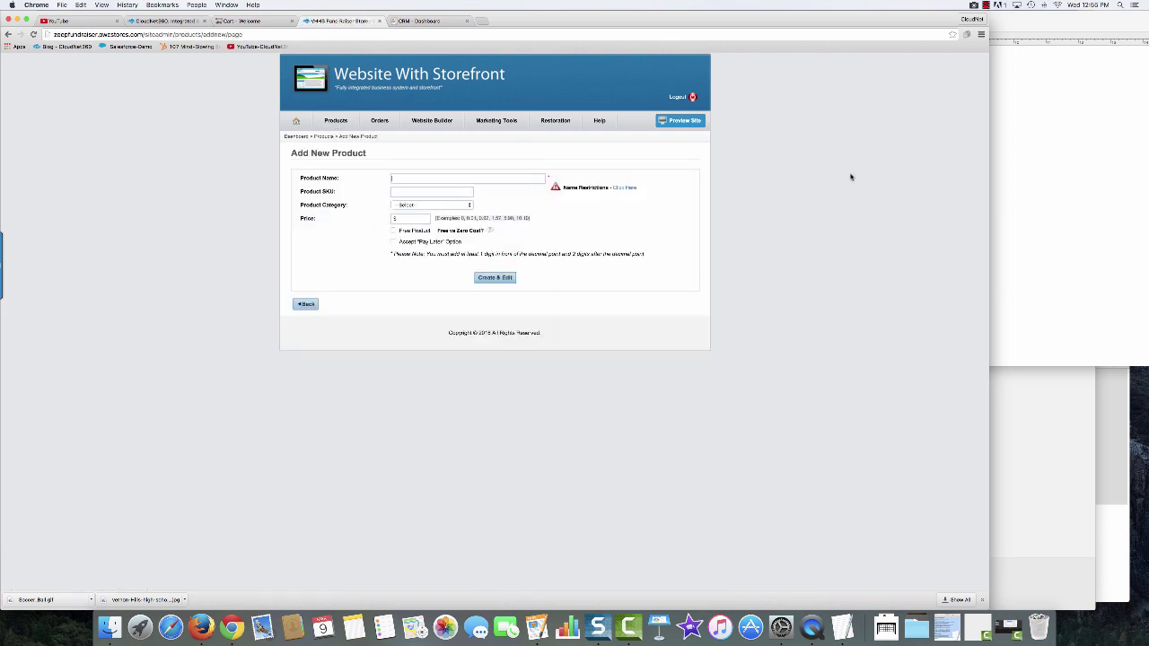
left_click(1029, 185)
left_click_drag(690, 97, 779, 97)
key("super+c")
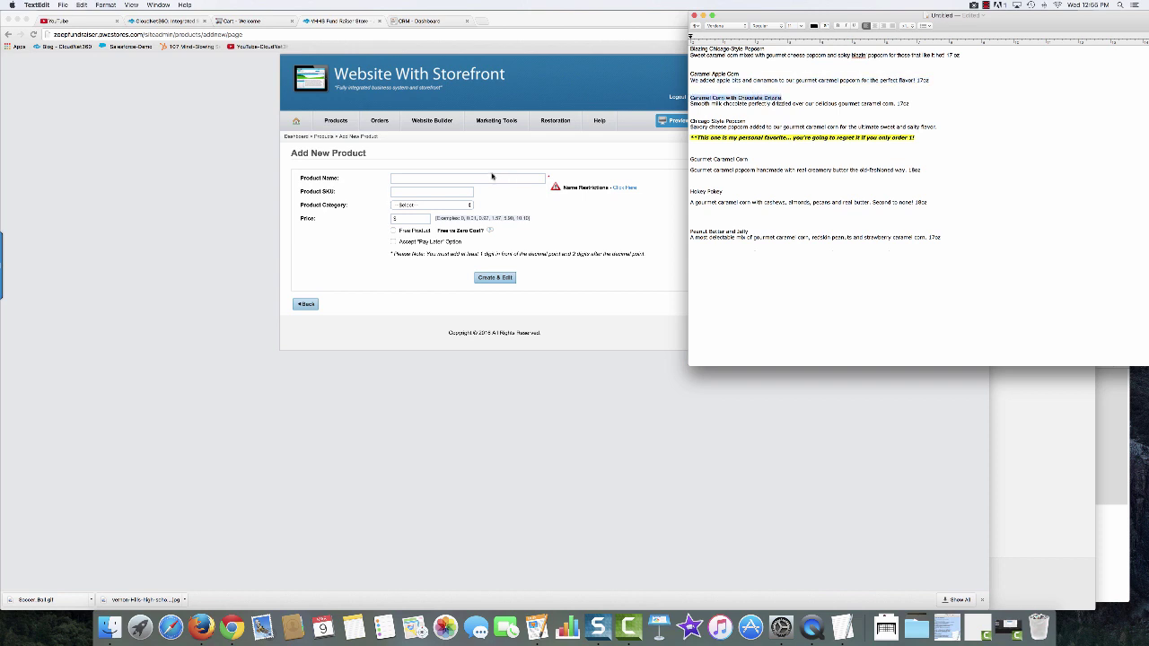
left_click(451, 179)
key("super+v")
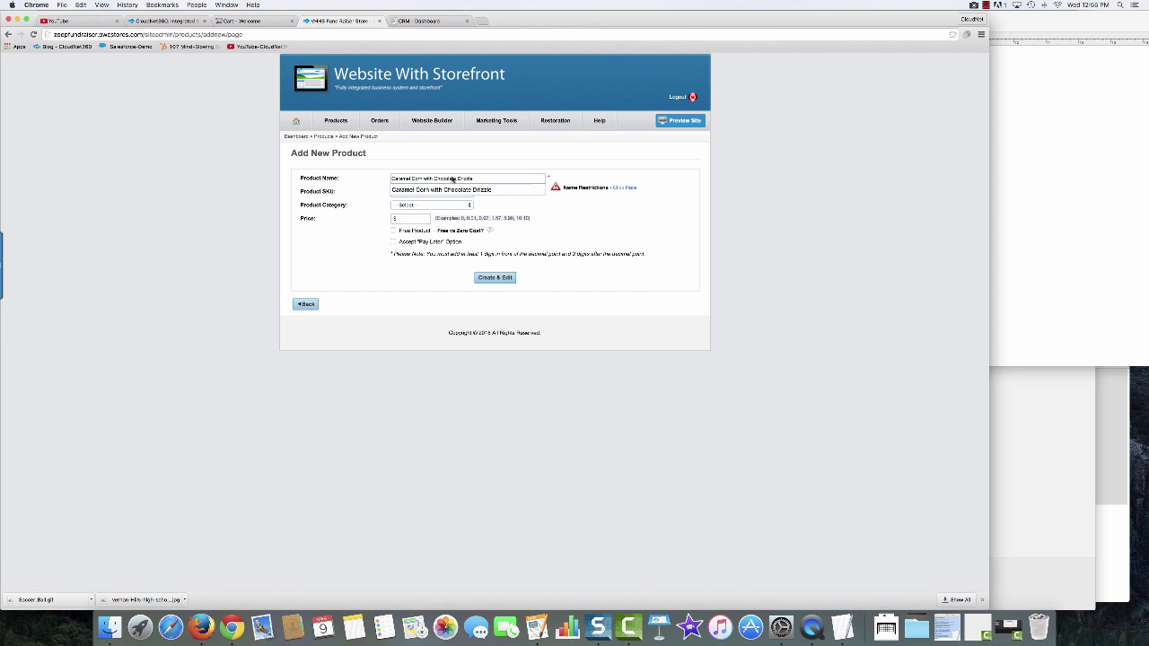
left_click(420, 219)
type("16")
left_click(390, 243)
left_click(495, 279)
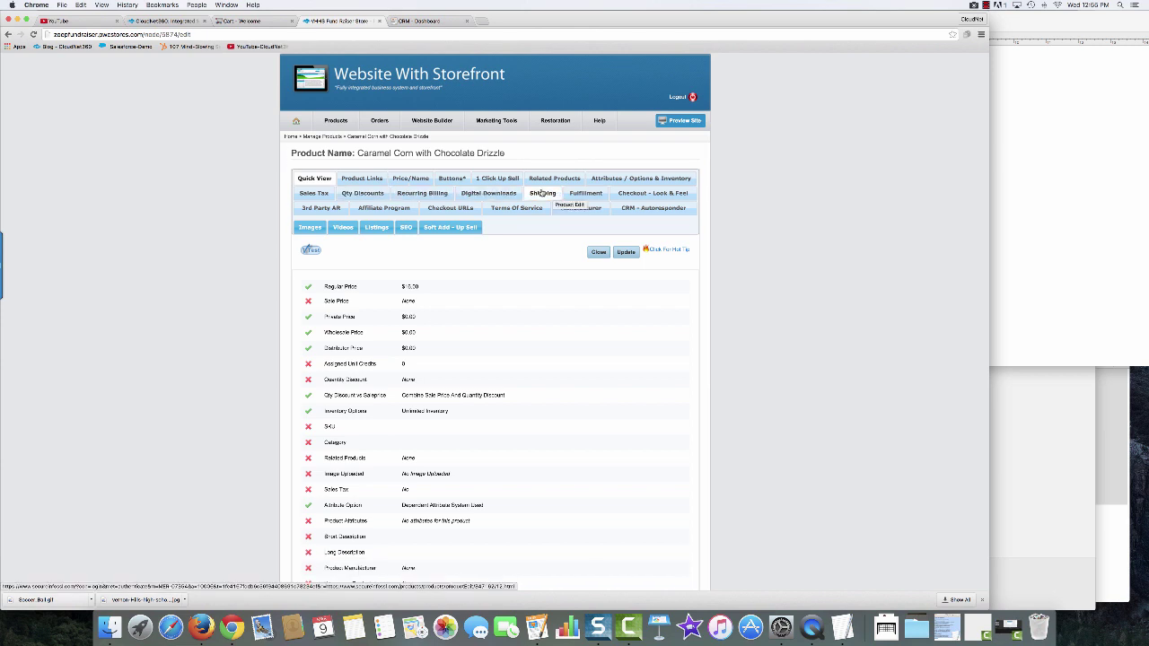
Check its shipping settings, assign it to the VHHS Fund Raiser funnel, and save.
left_click(542, 193)
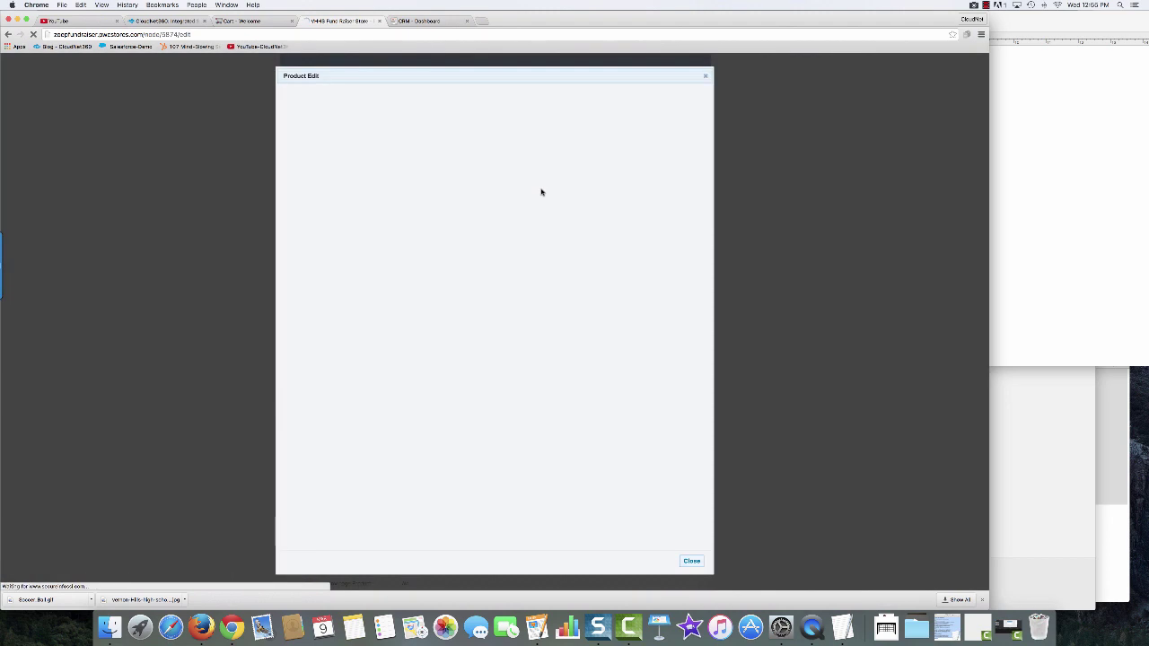
left_click(383, 203)
left_click(590, 146)
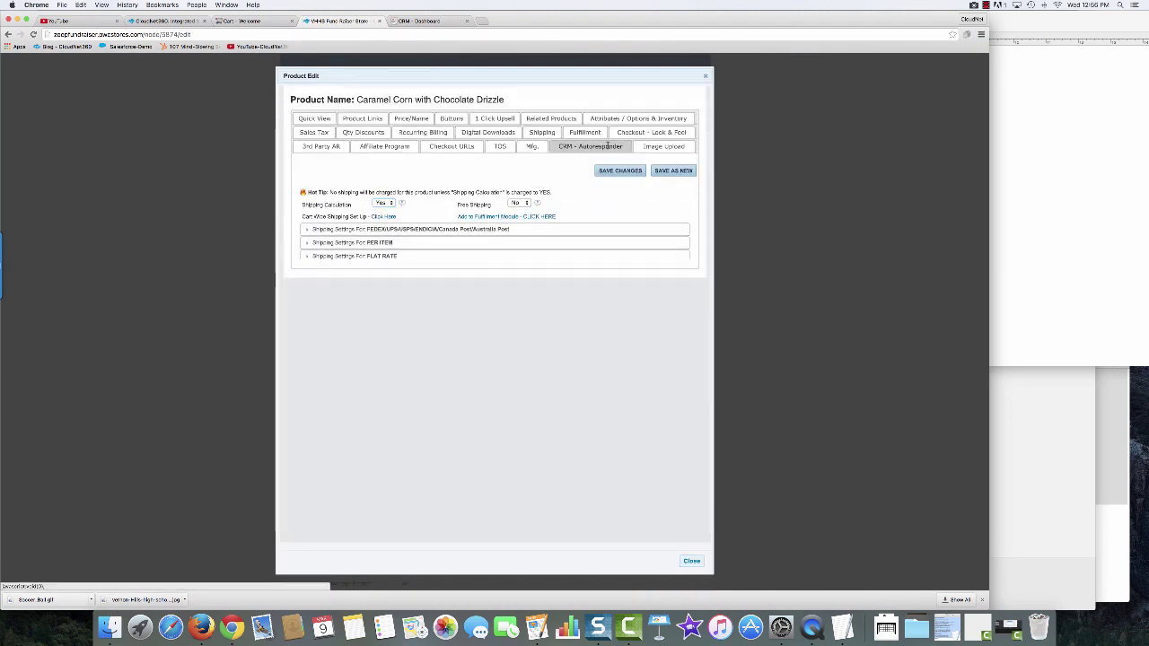
left_click(490, 203)
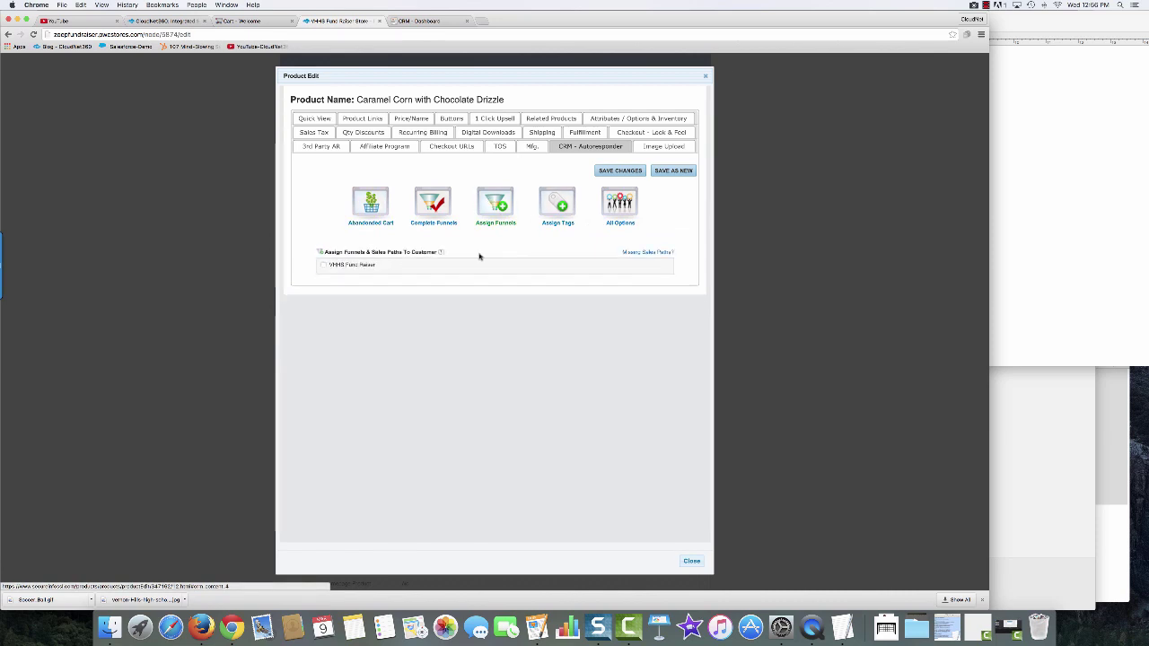
left_click(324, 265)
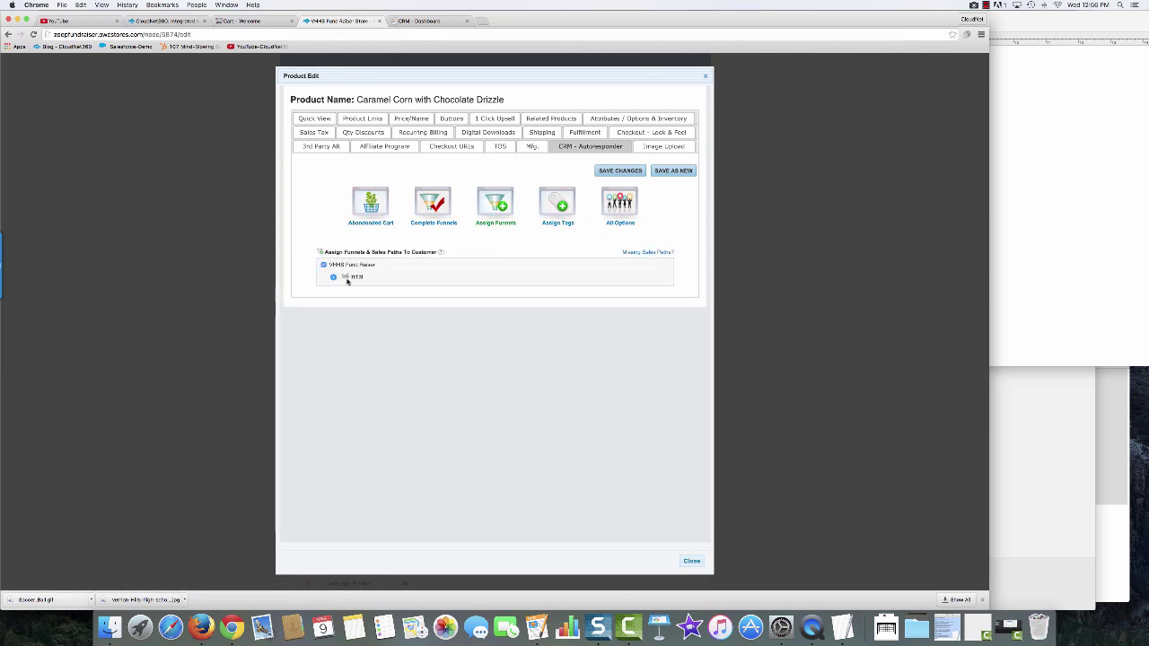
left_click(602, 172)
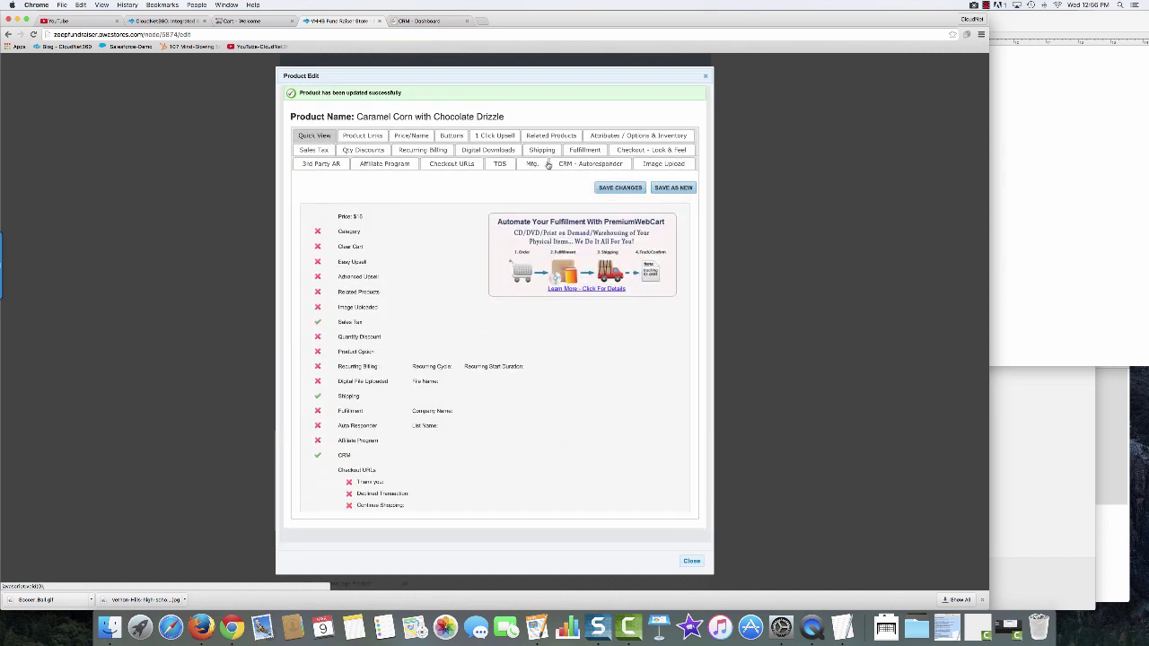
left_click(691, 561)
Upload sm-Caramel Corn with Chocolate Drizzle as the product image, save, and return to Products.
left_click(311, 231)
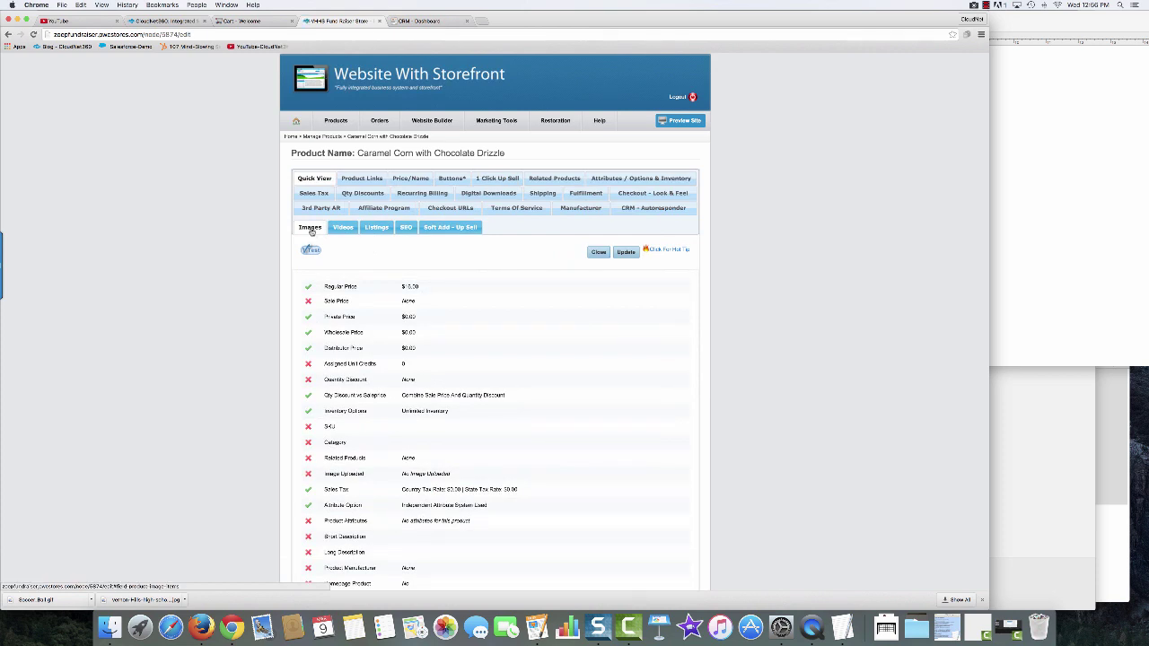
left_click(433, 322)
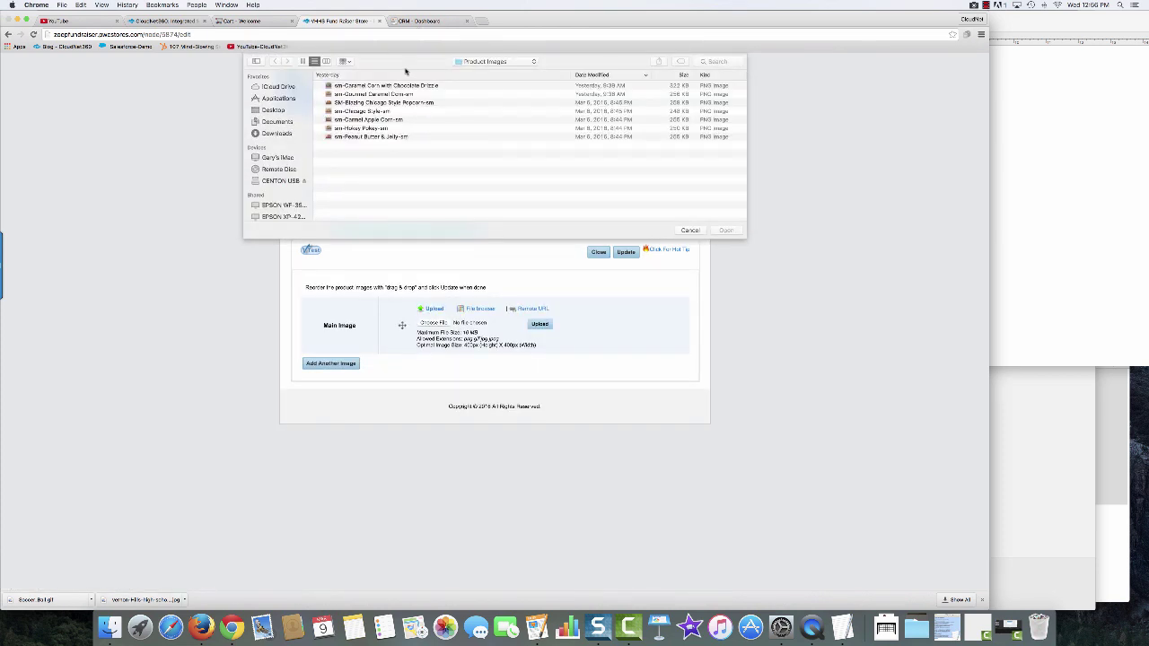
double_click(388, 87)
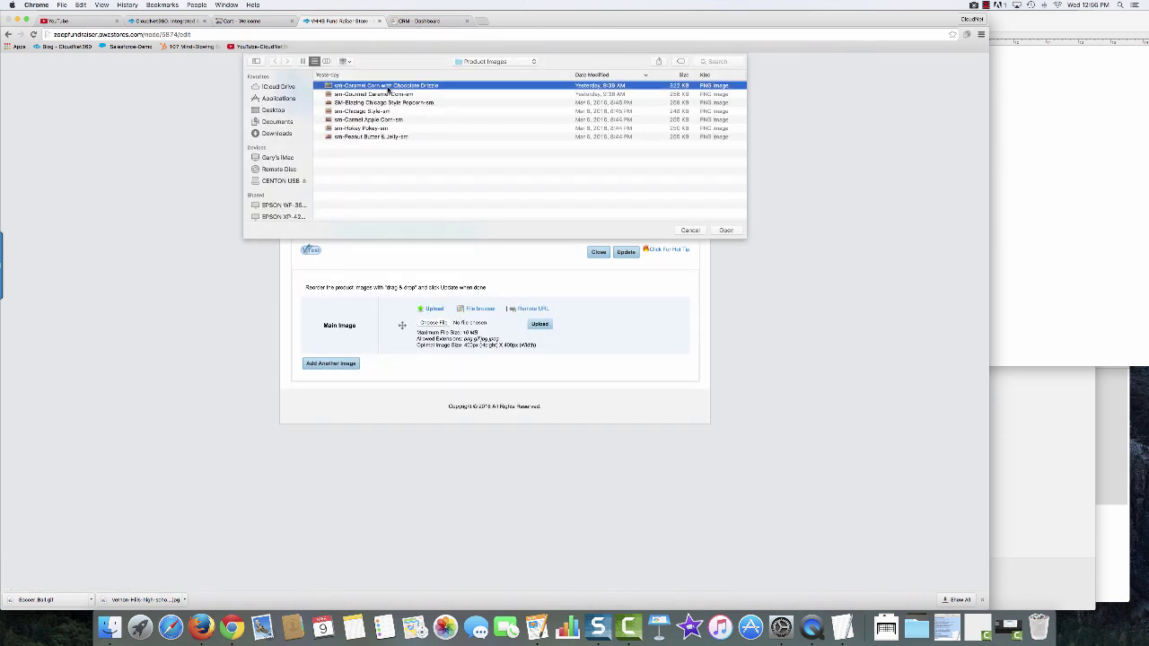
left_click(540, 325)
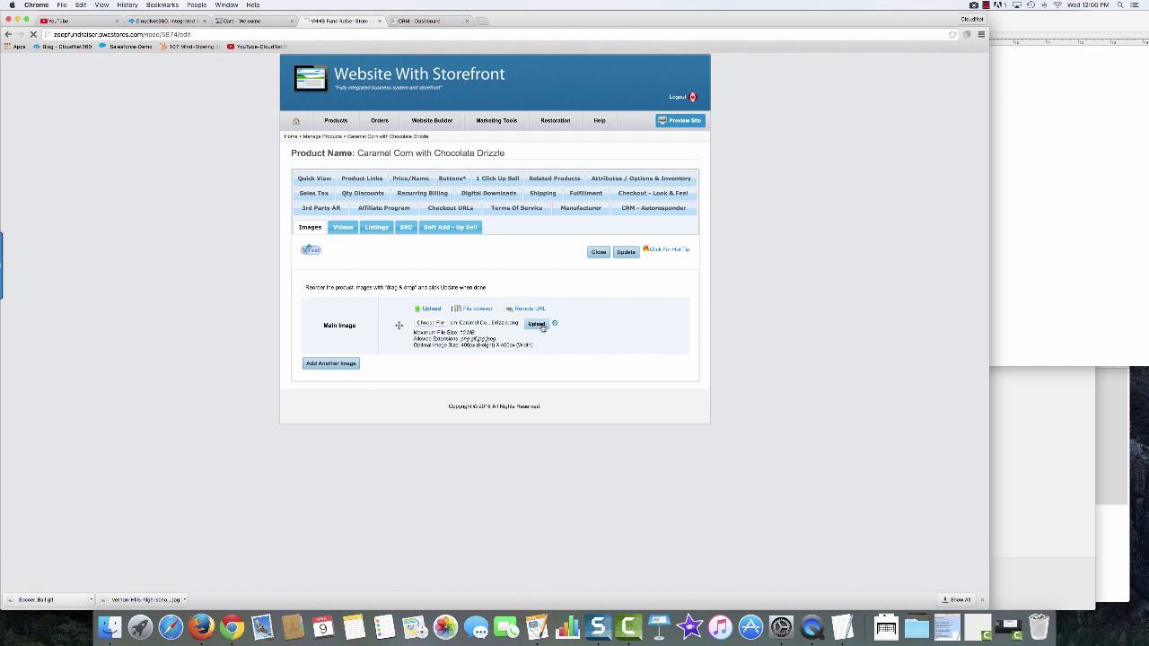
left_click(627, 252)
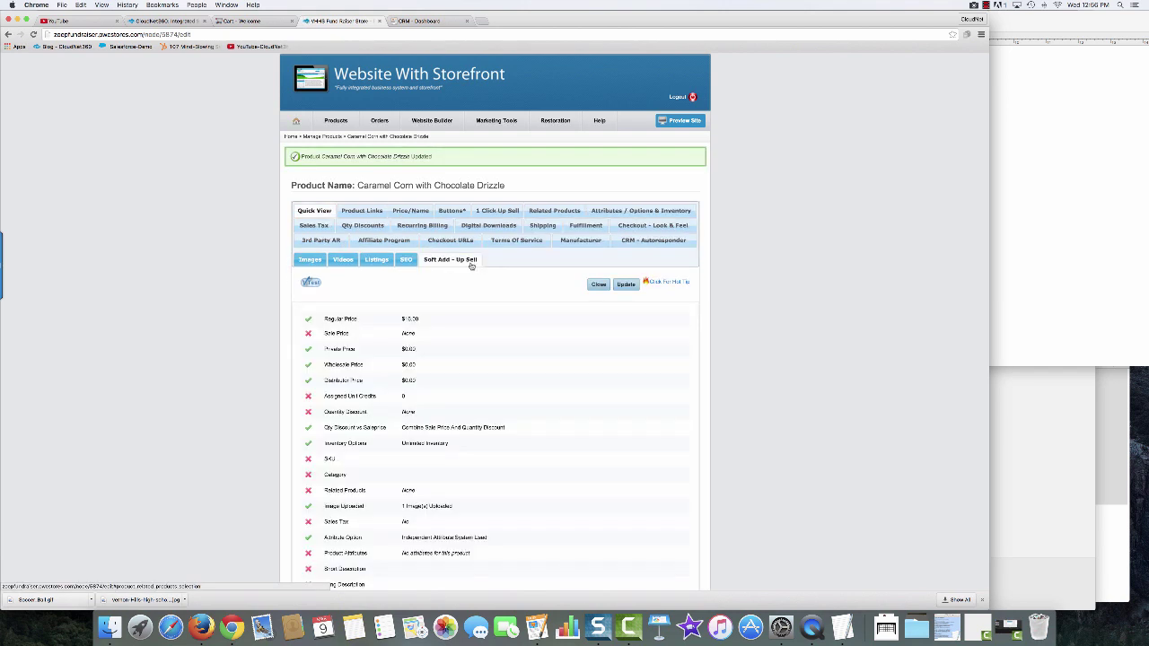
left_click(335, 120)
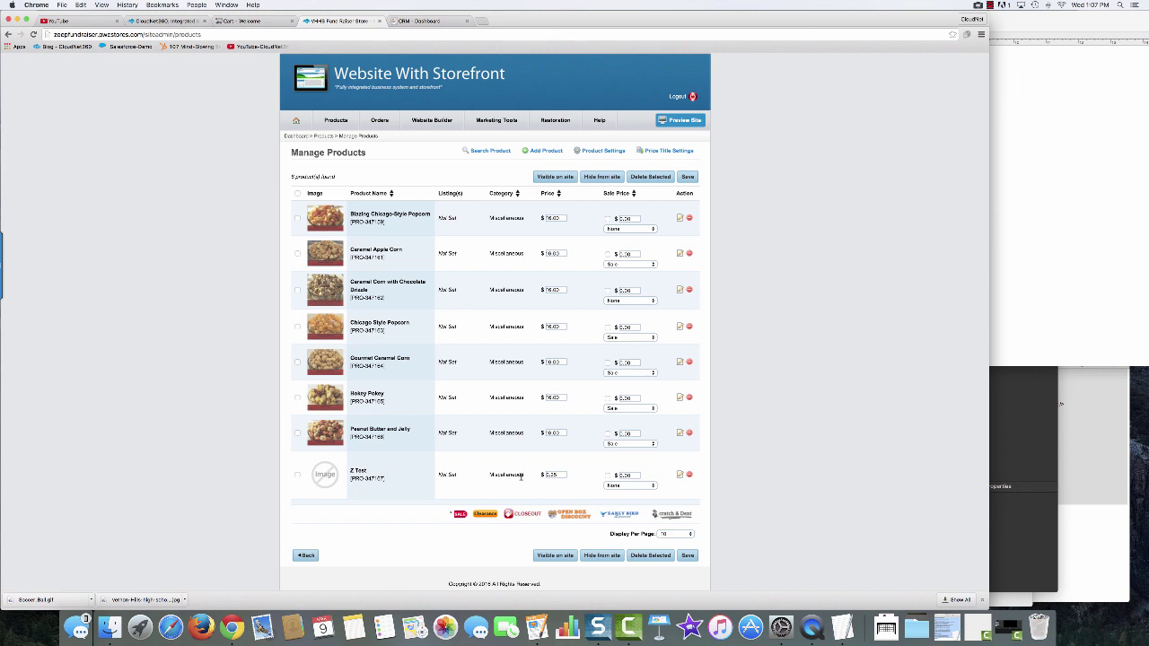
double_click(561, 477)
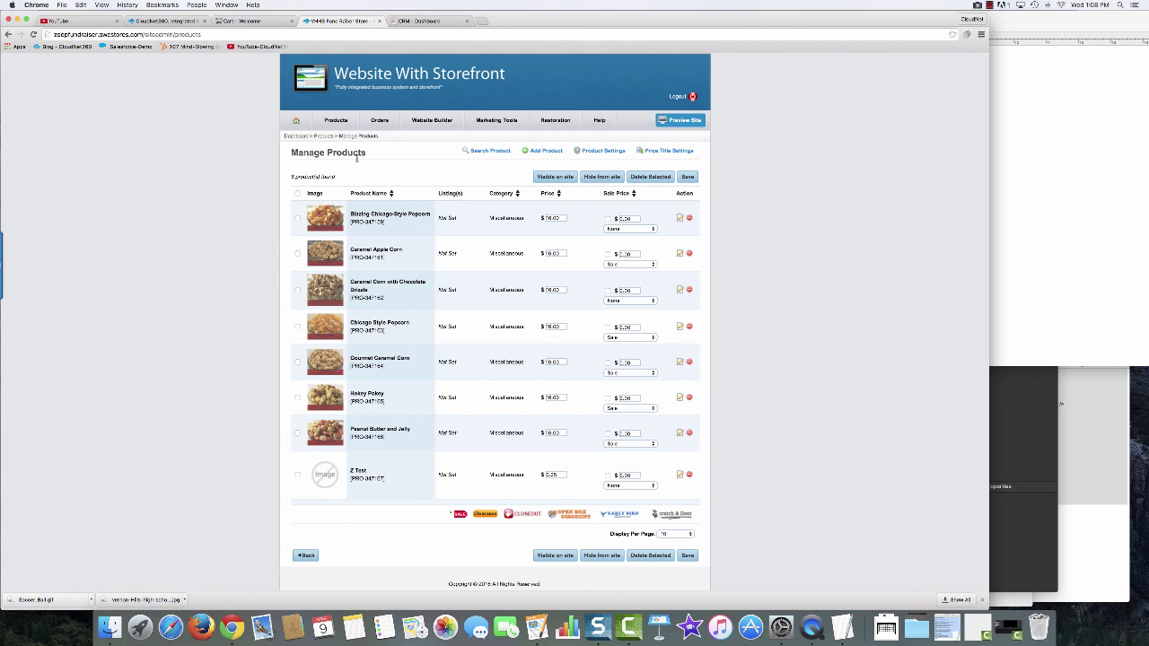
From the main dashboard, go to Website Builder's UI Configuration for the storefront home page.
left_click(297, 122)
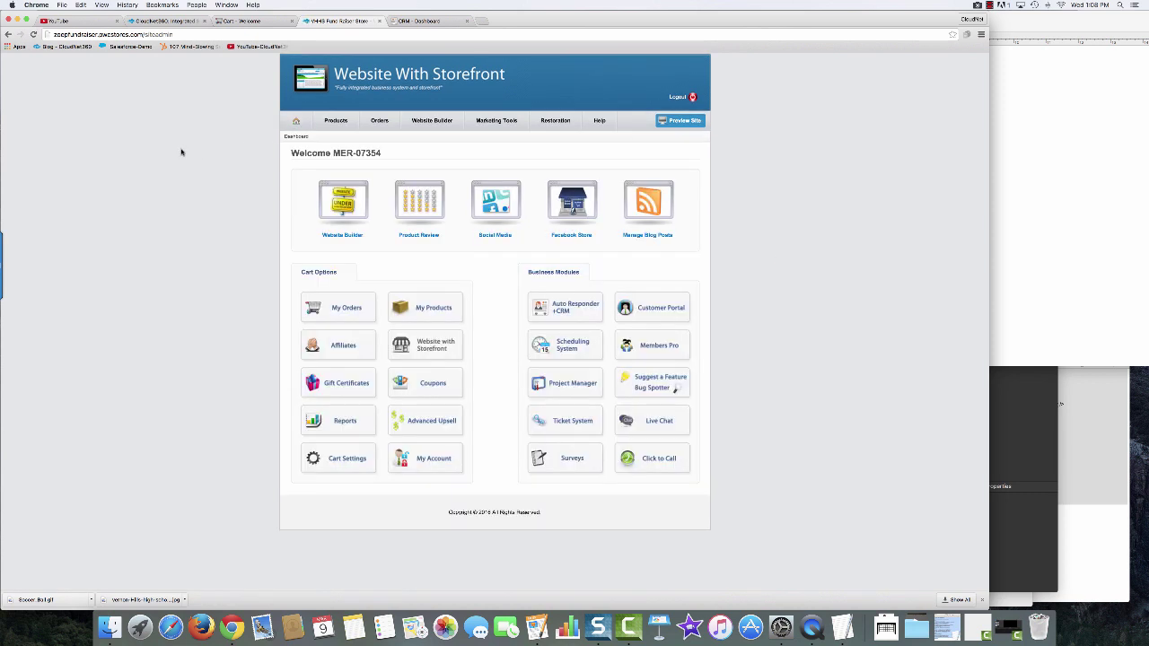
left_click(344, 202)
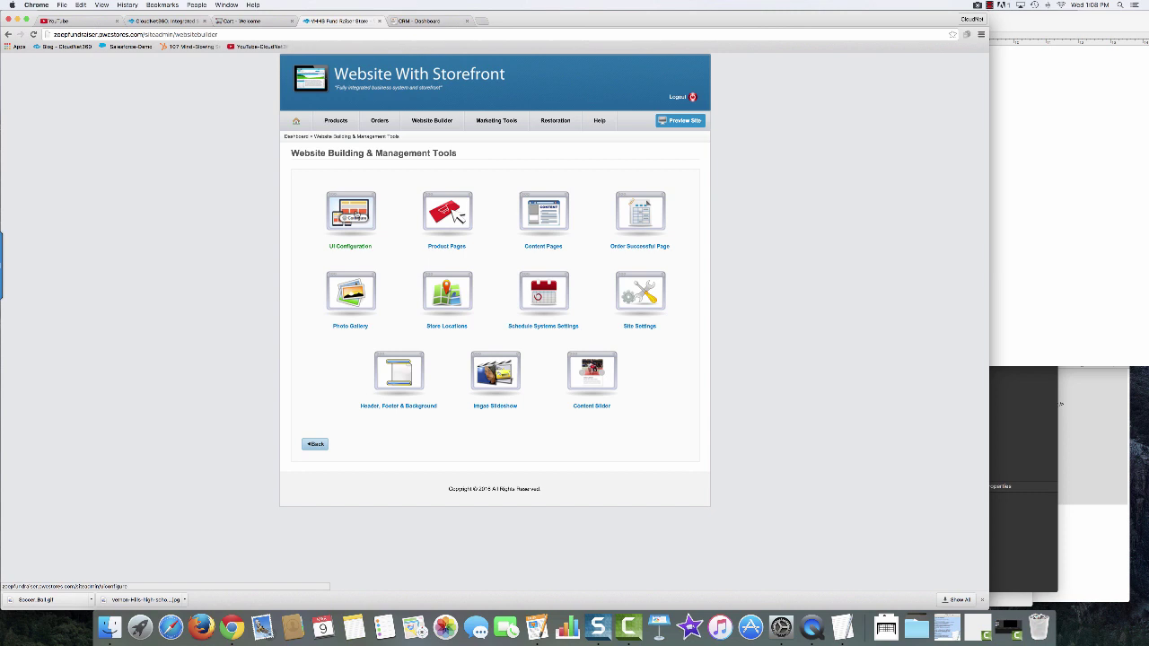
left_click(356, 215)
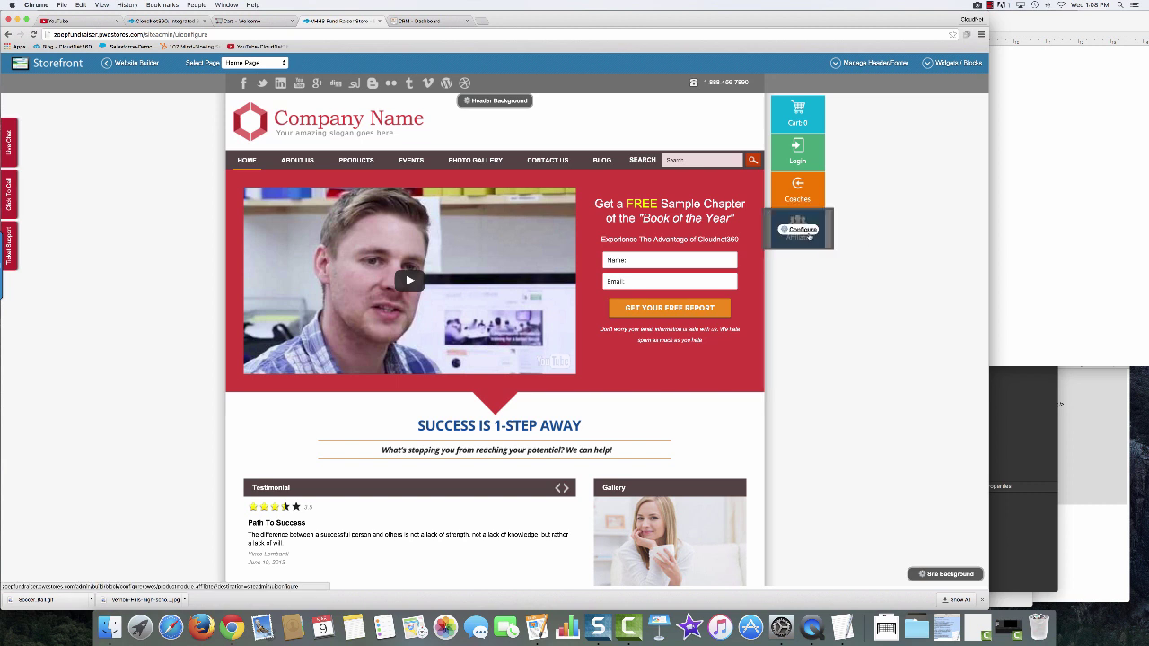
Disable and save the Affiliate, Coaches Login and Customer Portal Login blocks.
left_click(805, 231)
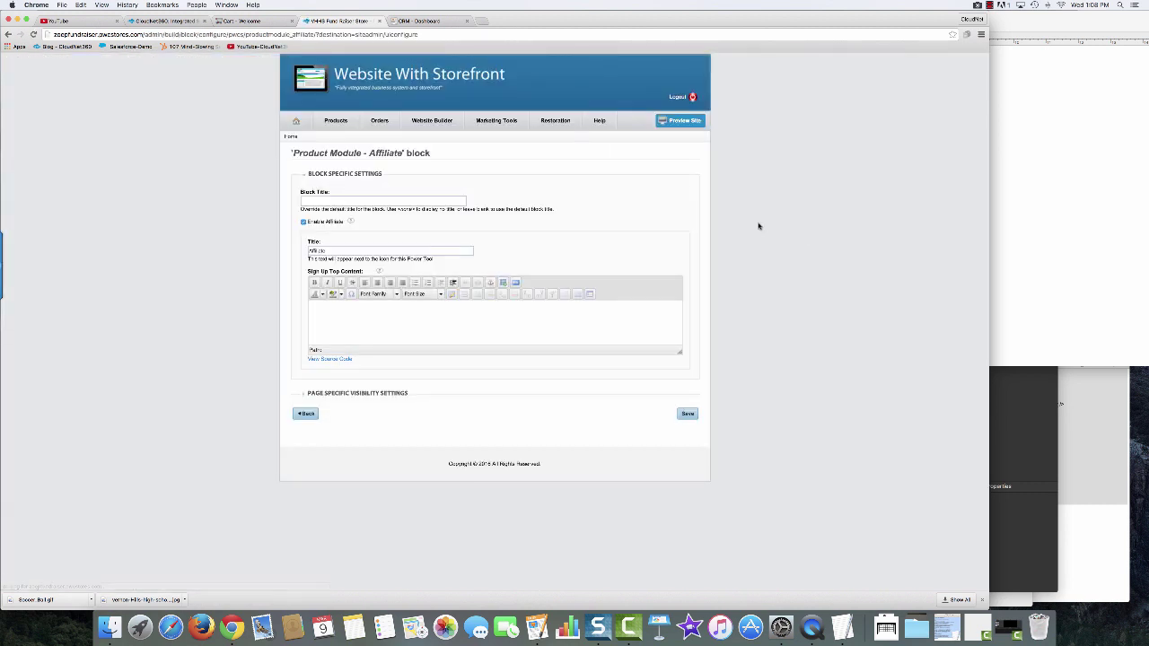
left_click(302, 222)
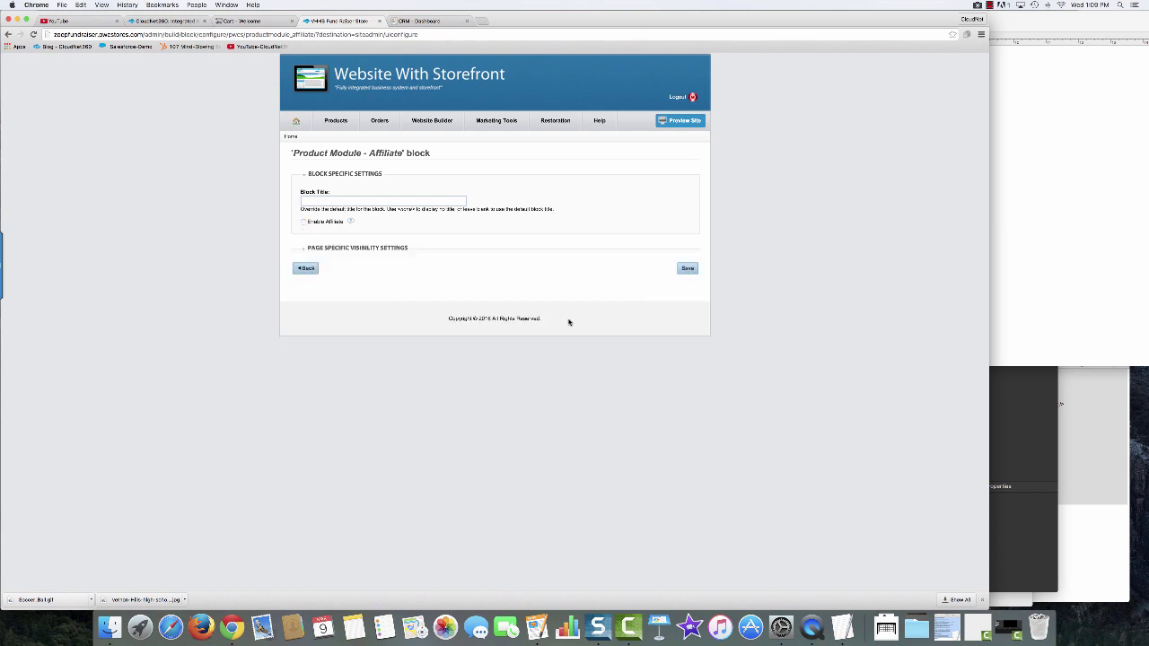
left_click(687, 268)
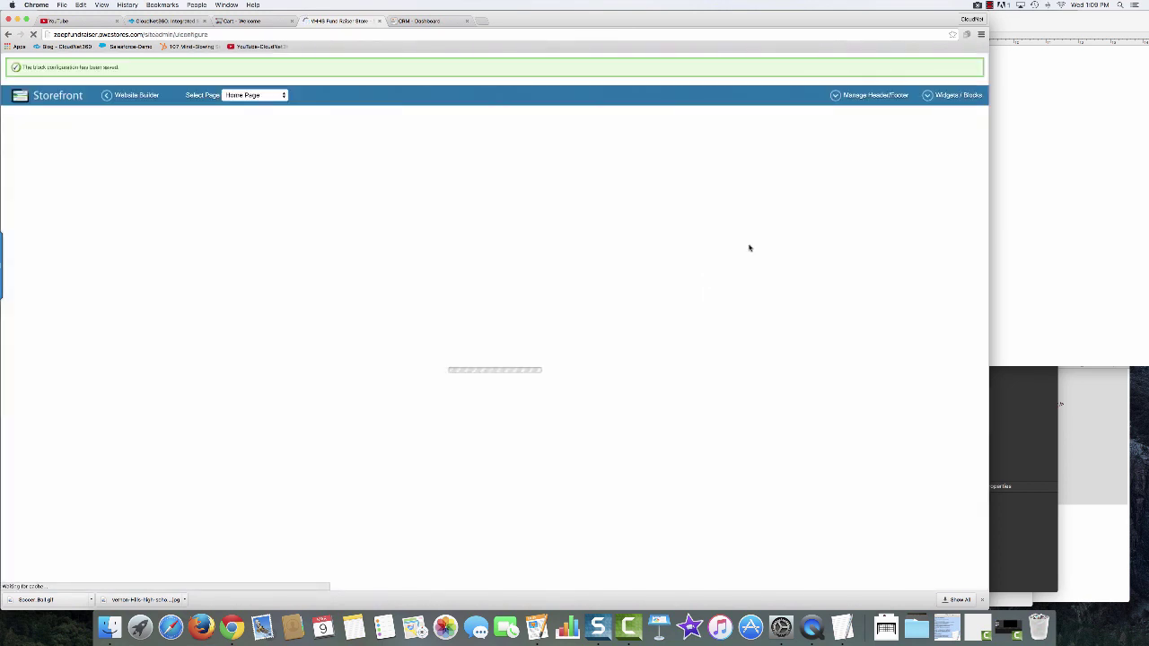
mouse_move(826, 218)
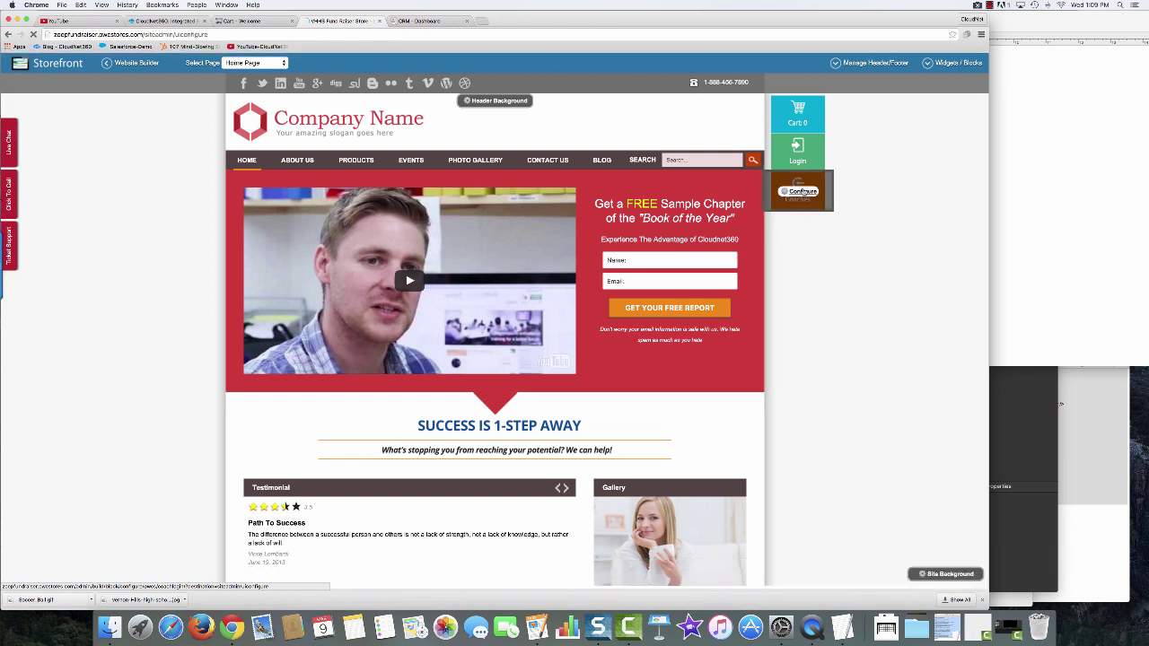
left_click(797, 191)
left_click(303, 221)
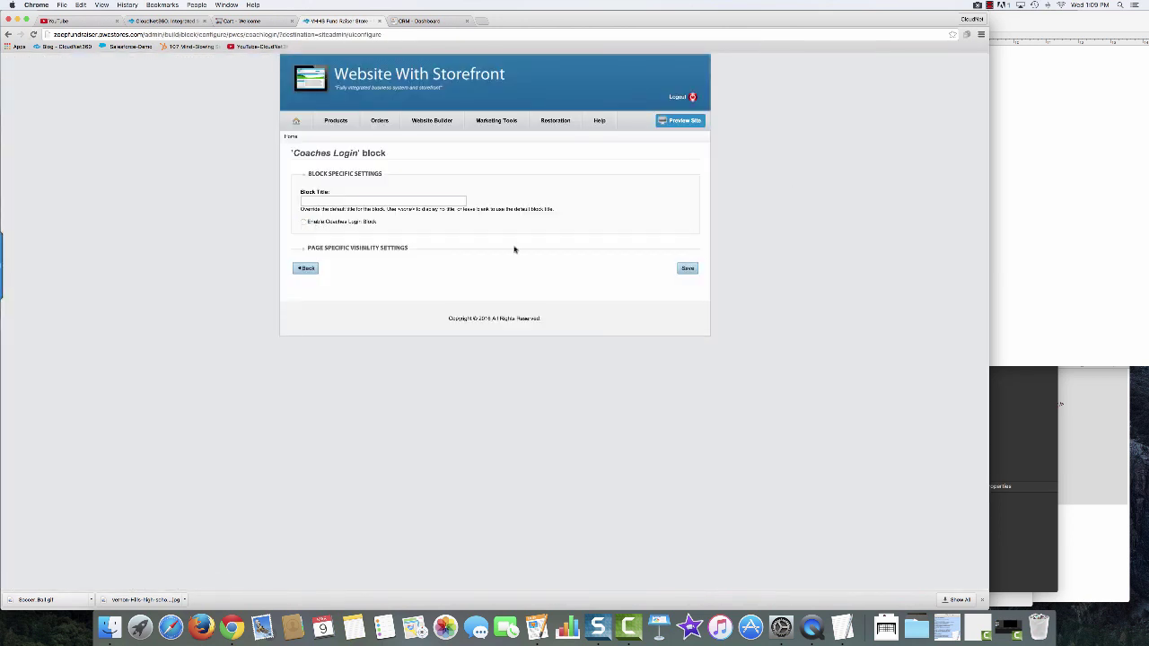
left_click(688, 268)
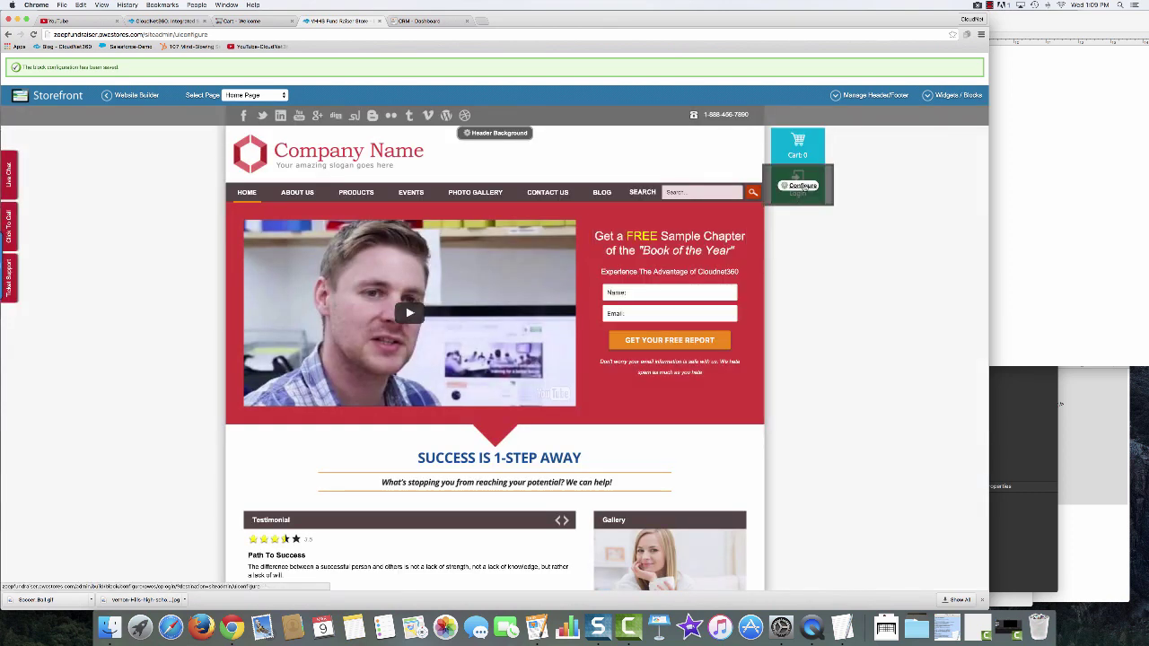
left_click(801, 186)
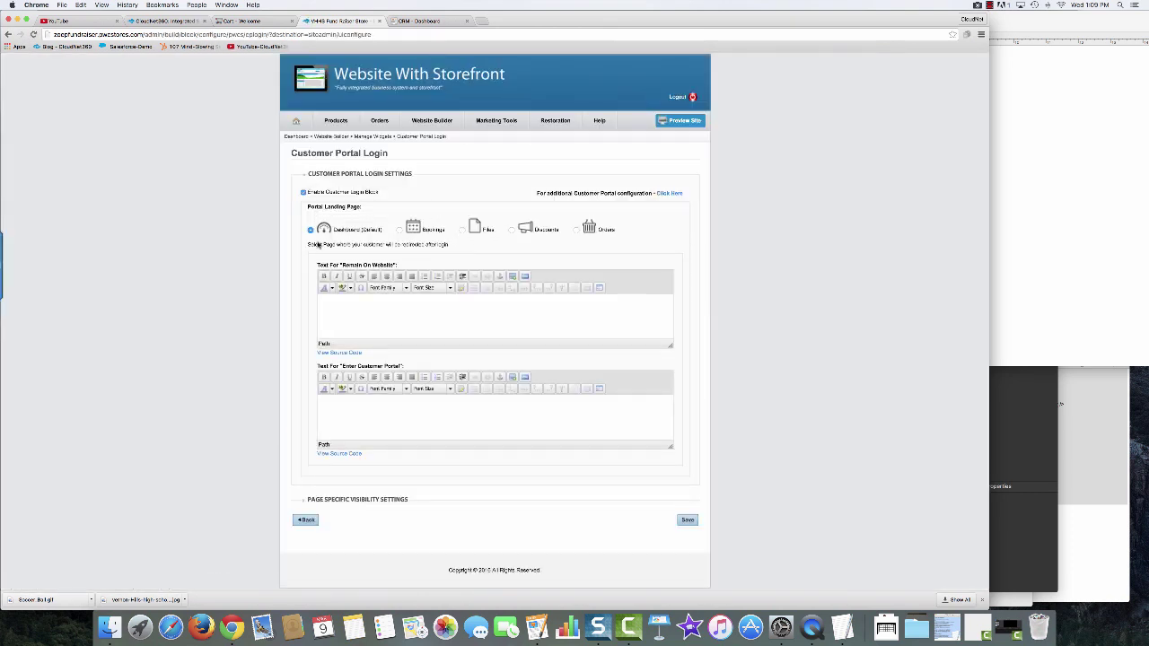
left_click(303, 192)
left_click(687, 240)
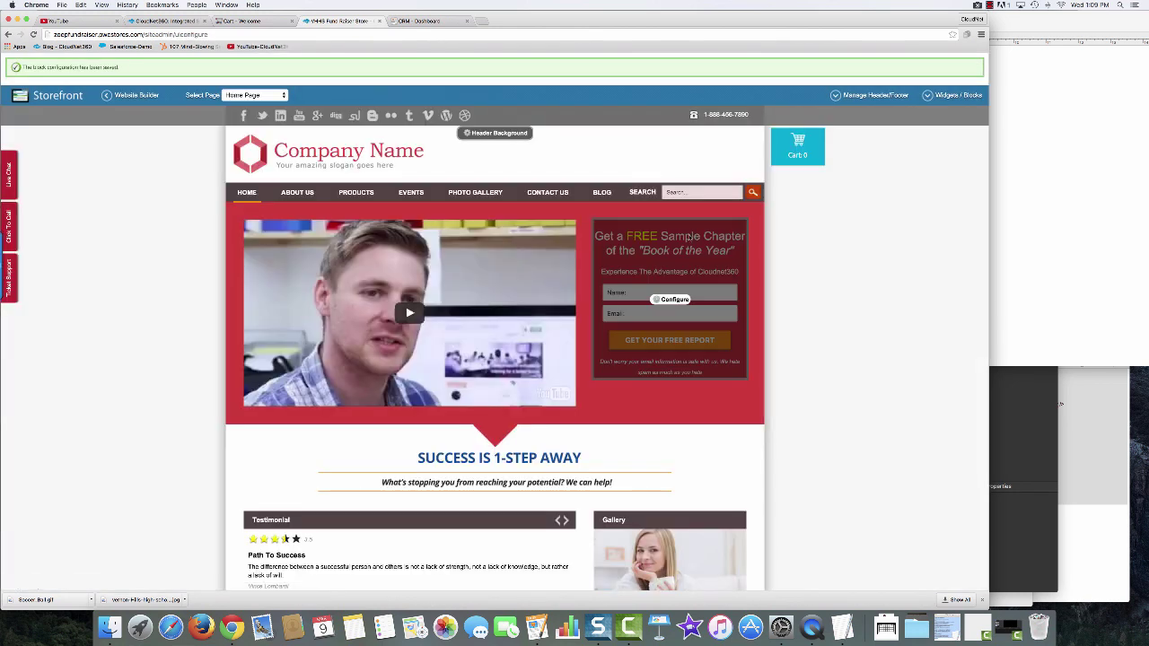
Turn off the primary and secondary social media blocks and save.
mouse_move(803, 148)
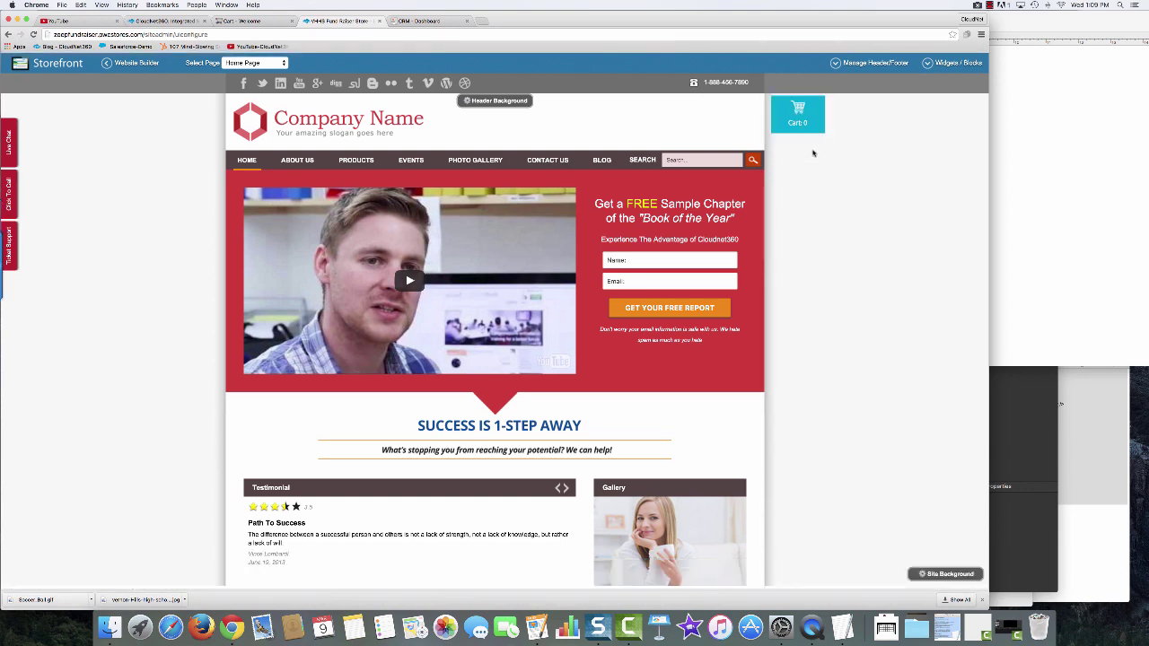
mouse_move(480, 158)
mouse_move(435, 92)
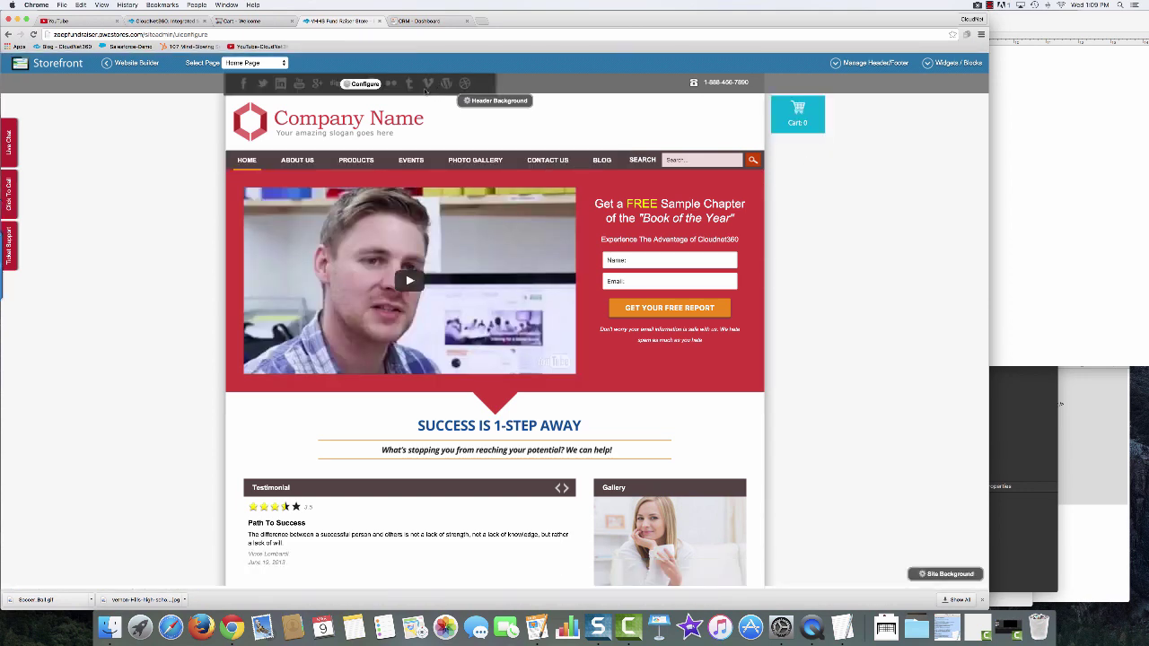
left_click(363, 83)
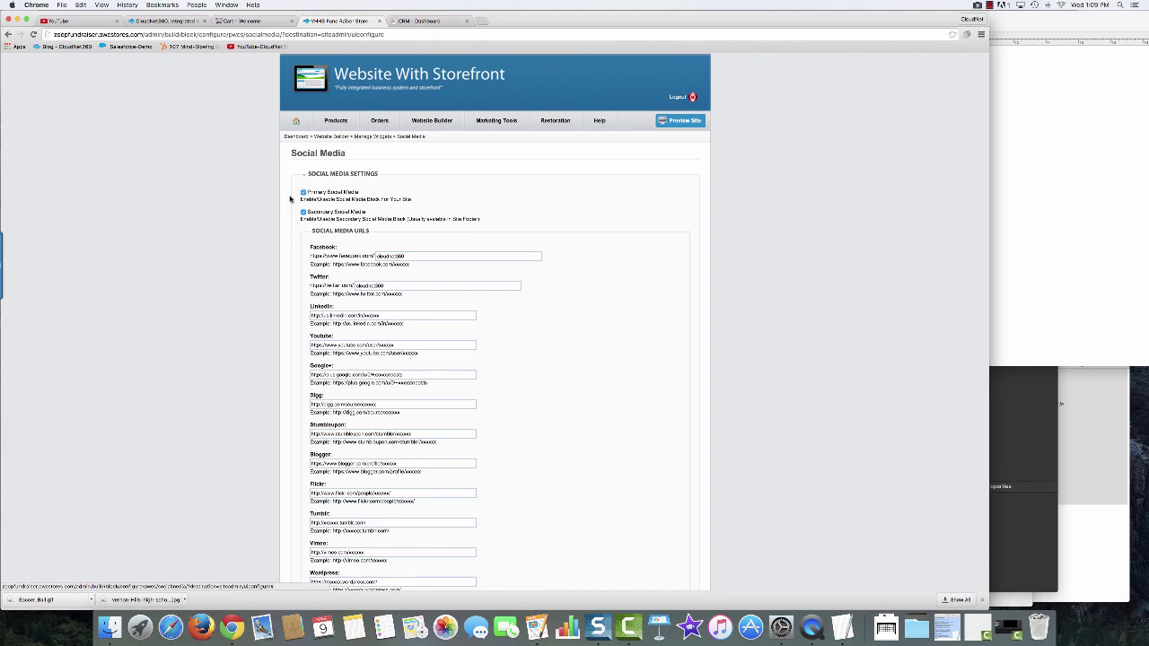
left_click(303, 193)
left_click(304, 213)
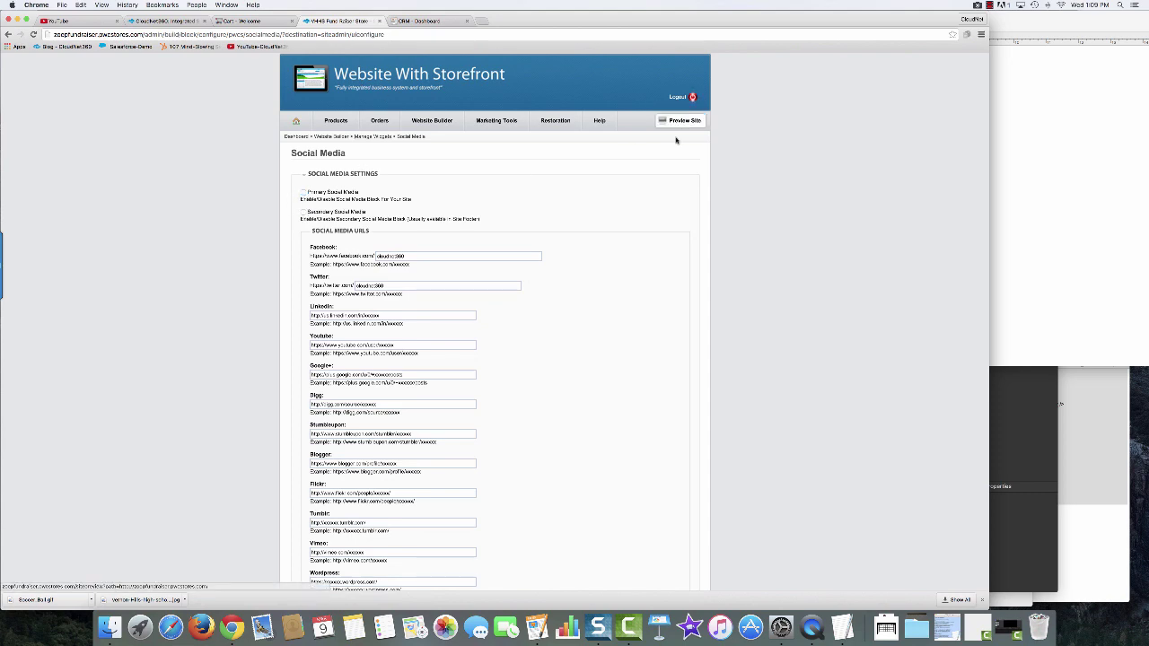
left_click(684, 121)
scroll(672, 151, "down", 3)
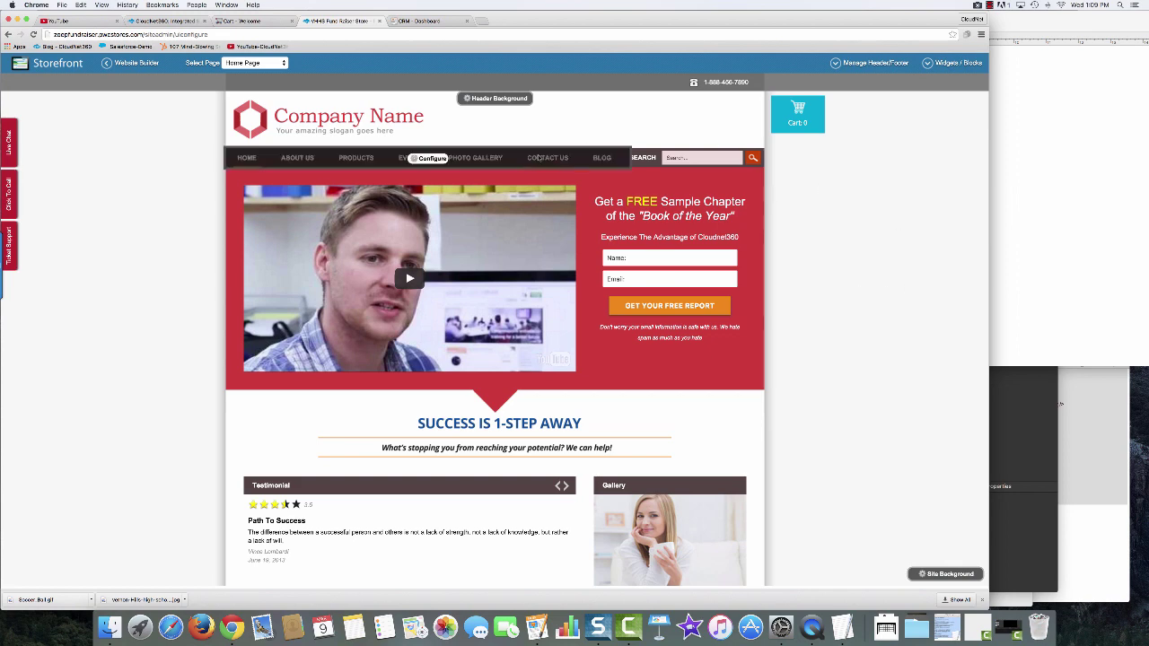
Uncheck every top-menu item except Home, from About Us through Blog, and save the configuration.
left_click(436, 159)
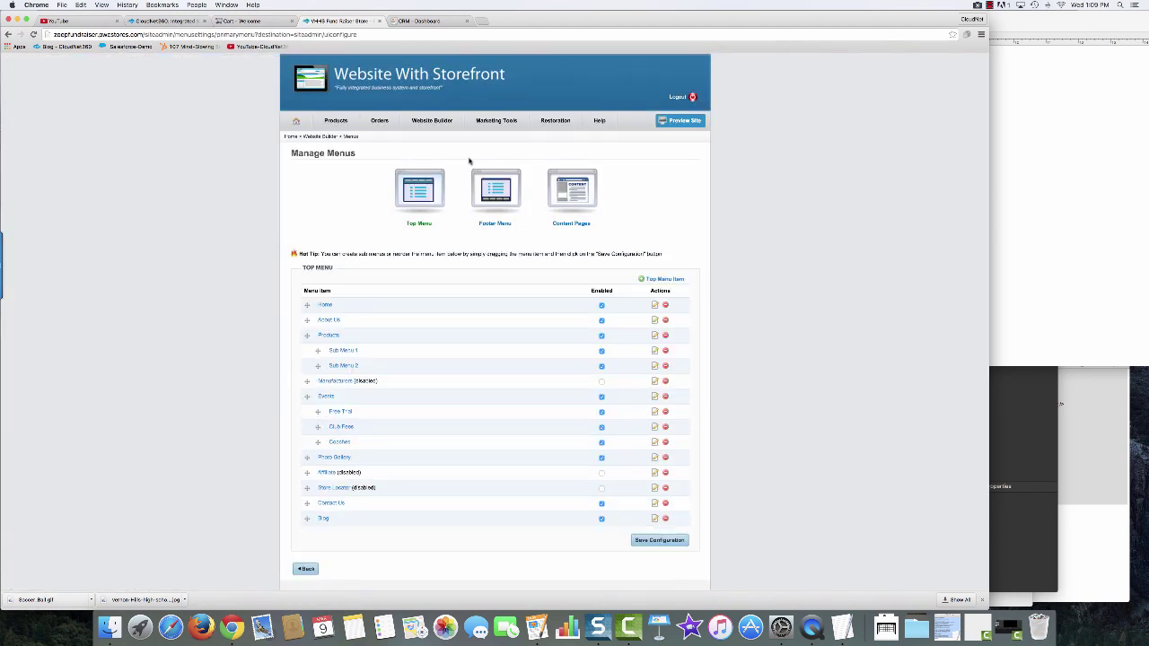
left_click(601, 320)
left_click(602, 336)
left_click(601, 351)
left_click(599, 367)
left_click(601, 397)
left_click(601, 411)
left_click(602, 428)
left_click(601, 456)
left_click(601, 442)
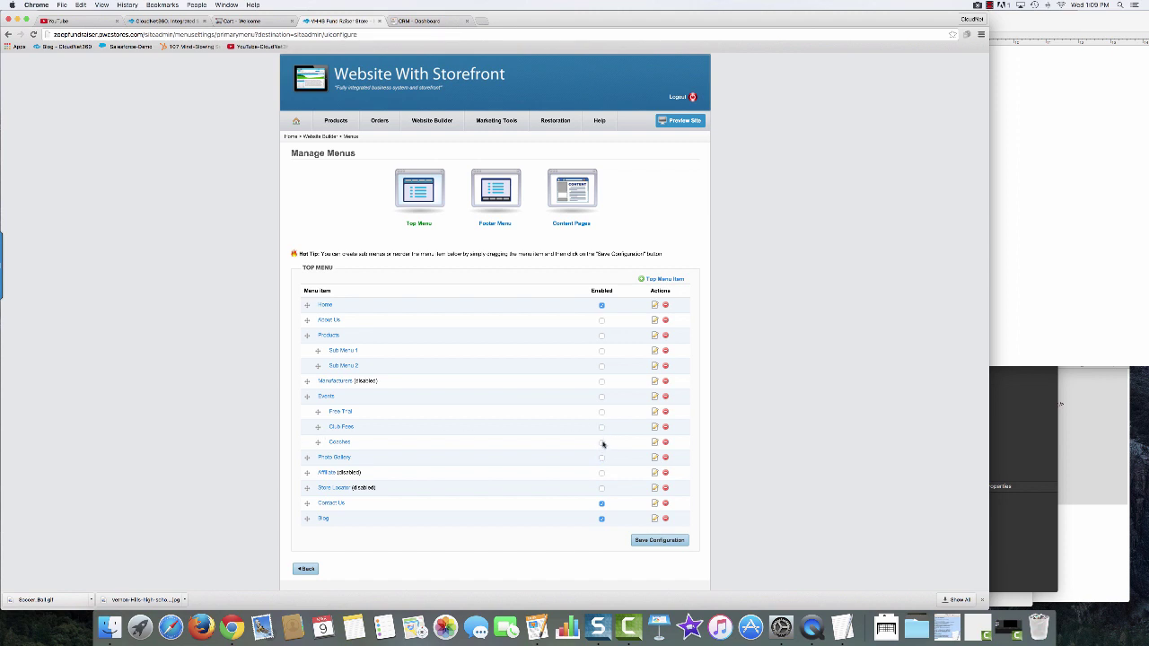
left_click(601, 504)
left_click(601, 519)
left_click(664, 544)
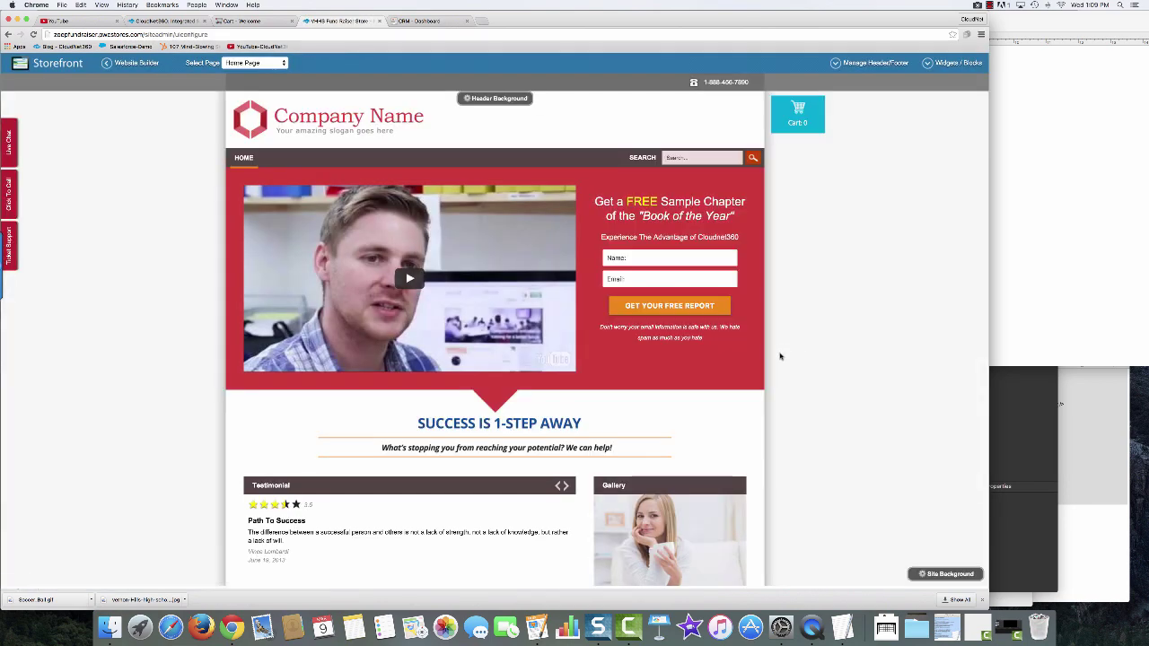
Uncheck Enable Newsletter Signup on the opt-in form beside the video and save.
scroll(532, 337, "down", 2)
scroll(532, 338, "up", 1)
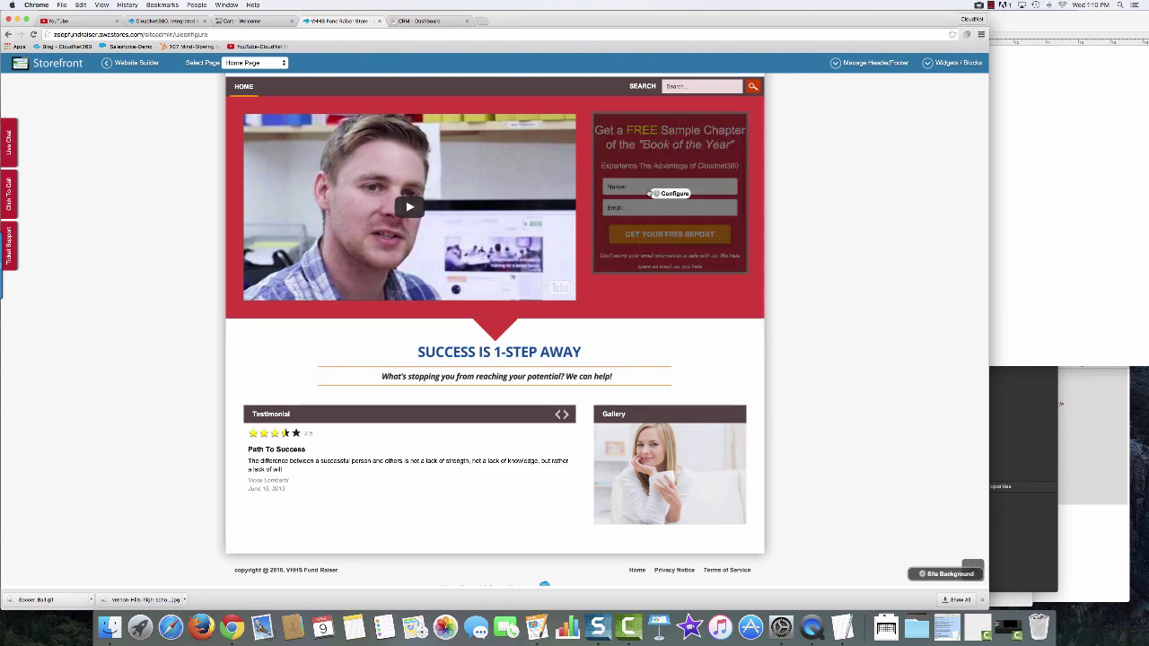
left_click(668, 194)
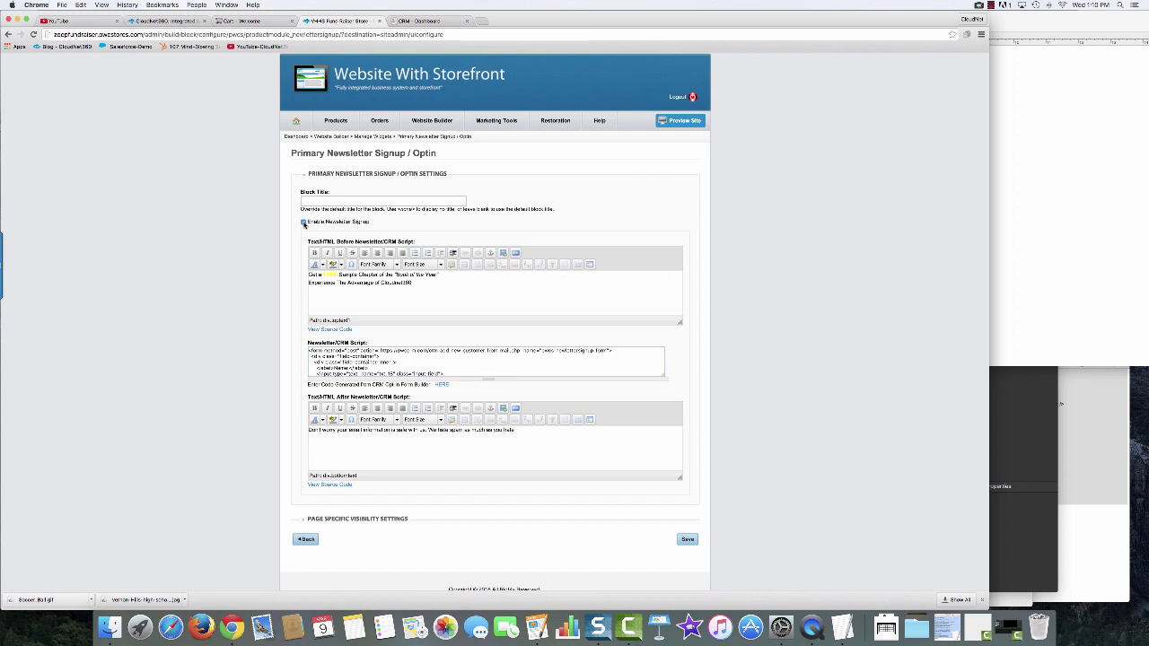
left_click(303, 222)
left_click(687, 268)
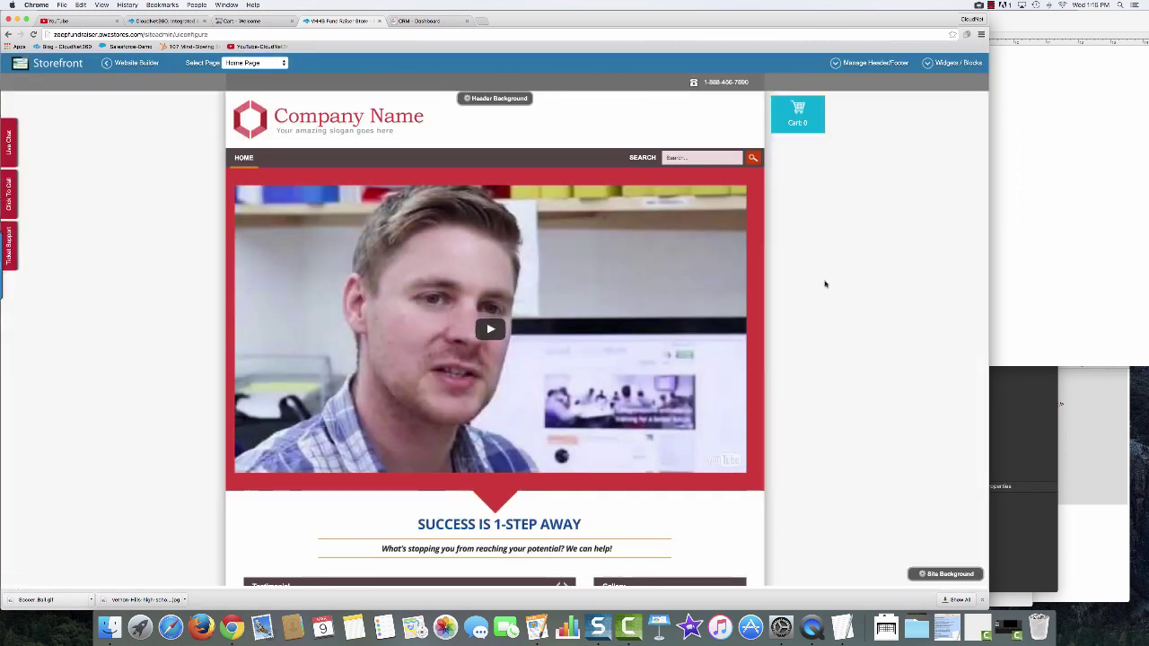
scroll(823, 289, "down", 3)
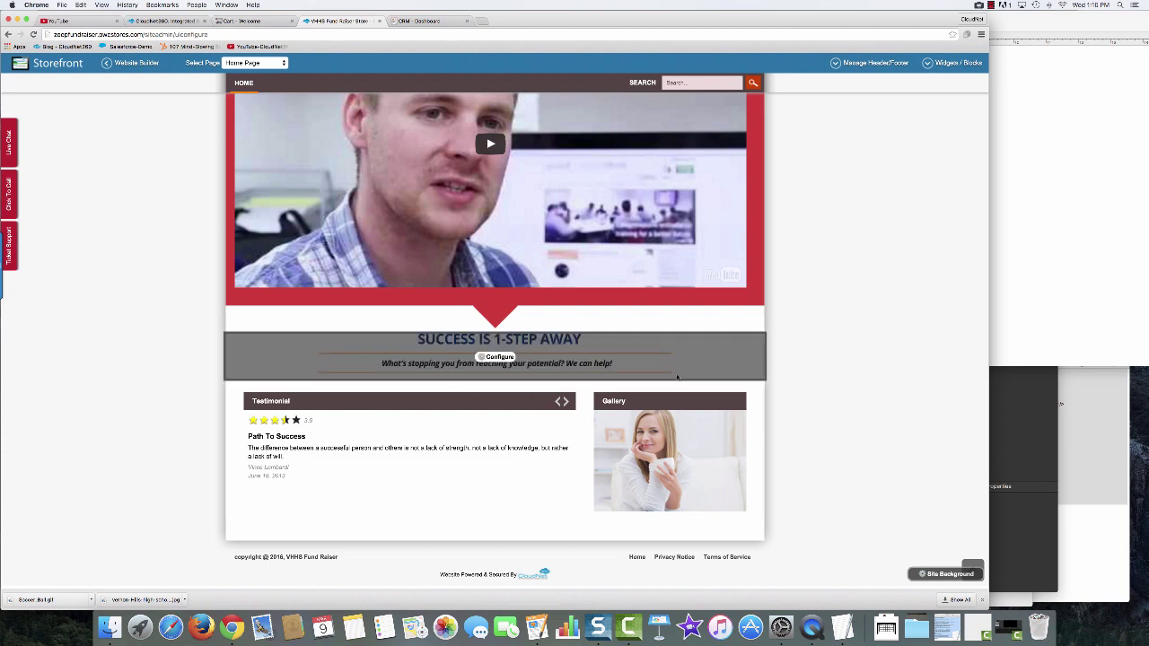
scroll(873, 344, "up", 1)
scroll(866, 332, "up", 3)
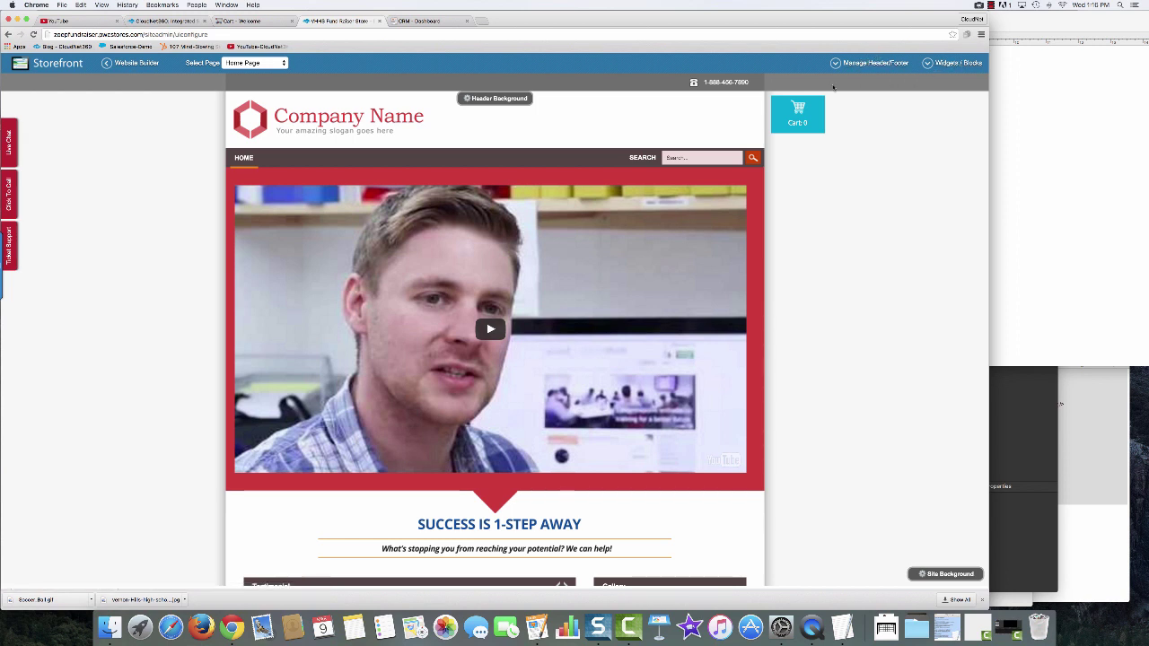
Open the Homepage Featured Products block's gear settings from the Widgets / Blocks list.
left_click(956, 63)
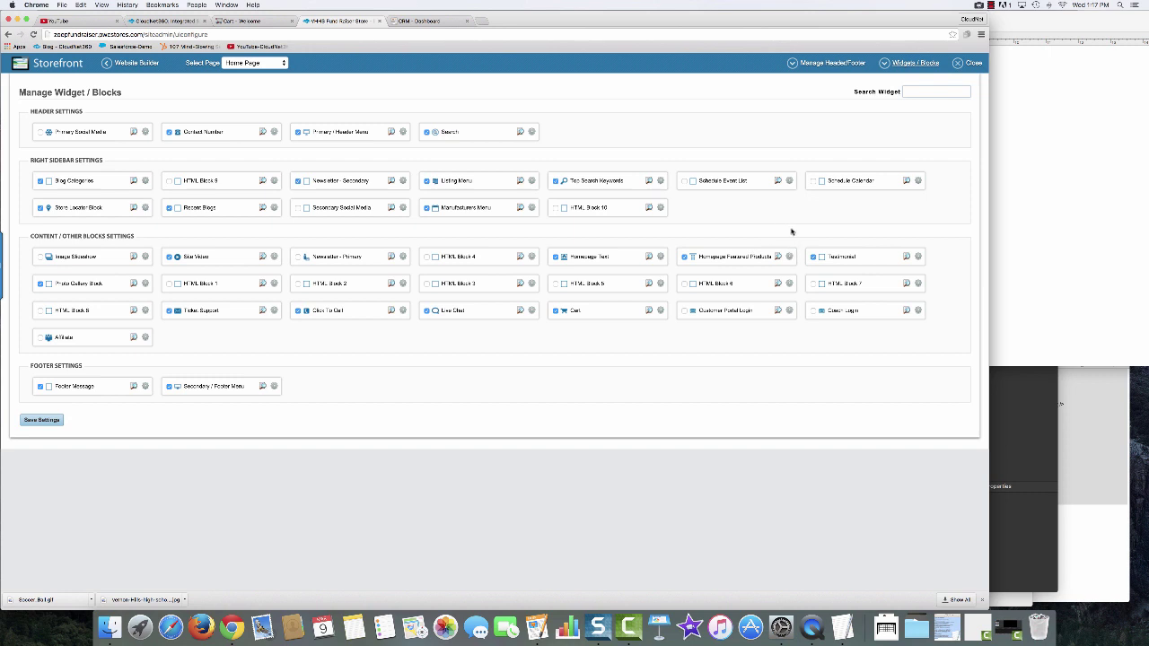
left_click(789, 257)
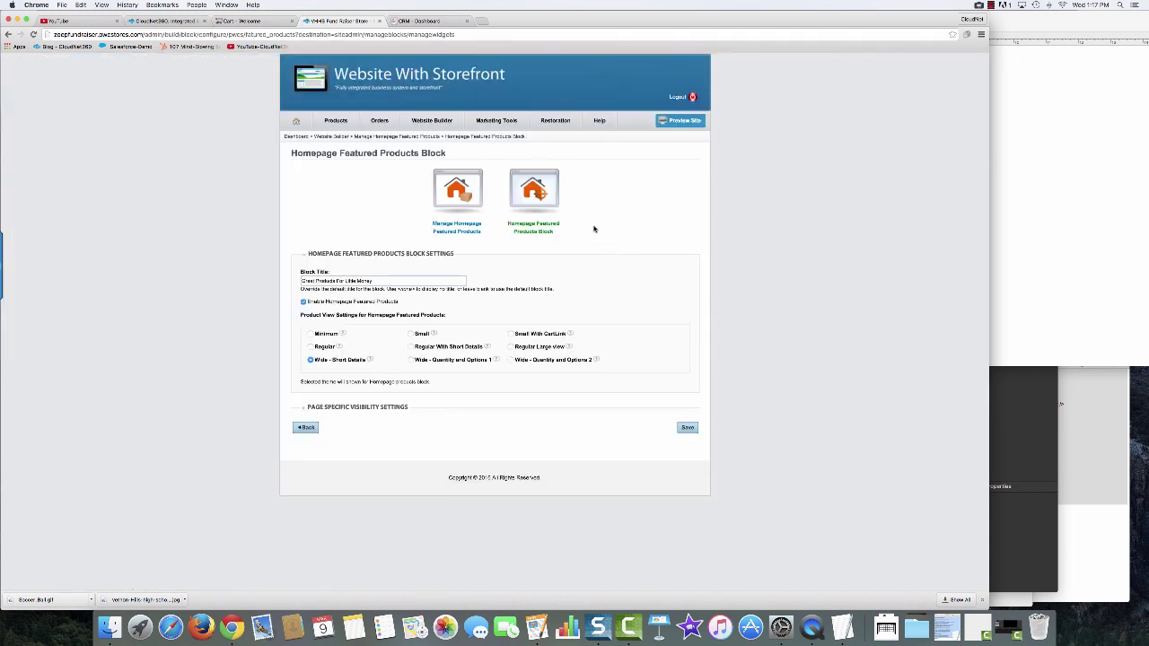
Check all eight products, including Caramel Apple Corn, Hokey Pokey and Z Test, assign as featured, and save.
left_click(468, 210)
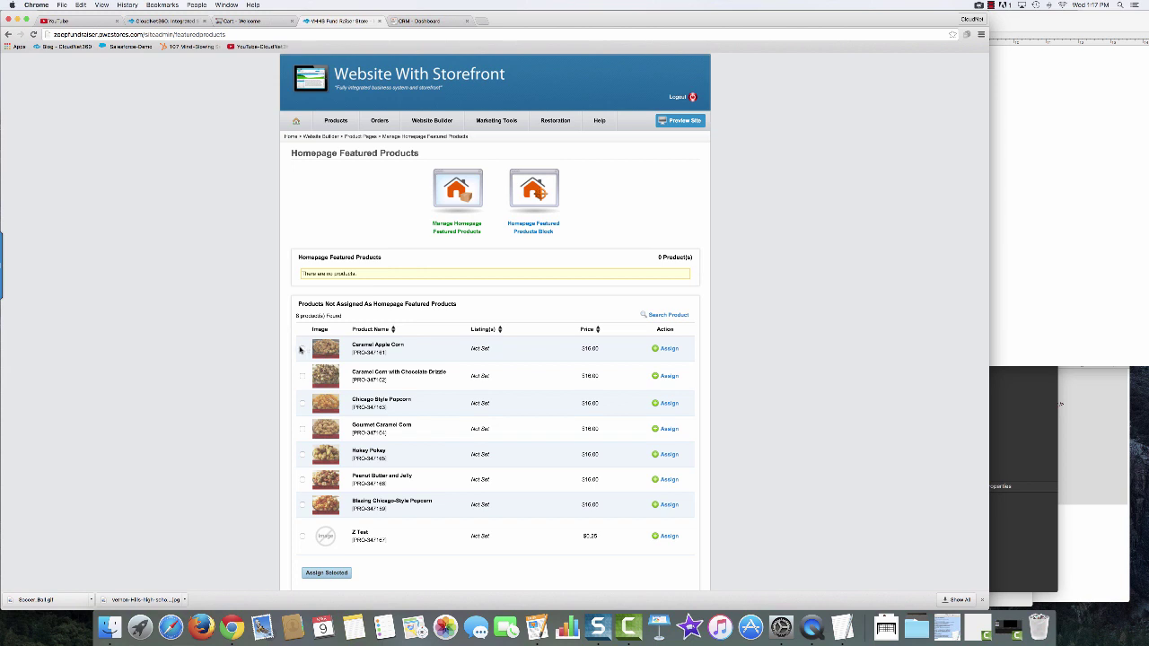
left_click(301, 349)
left_click(302, 376)
left_click(303, 429)
left_click(303, 455)
left_click(303, 508)
left_click(303, 535)
left_click(330, 573)
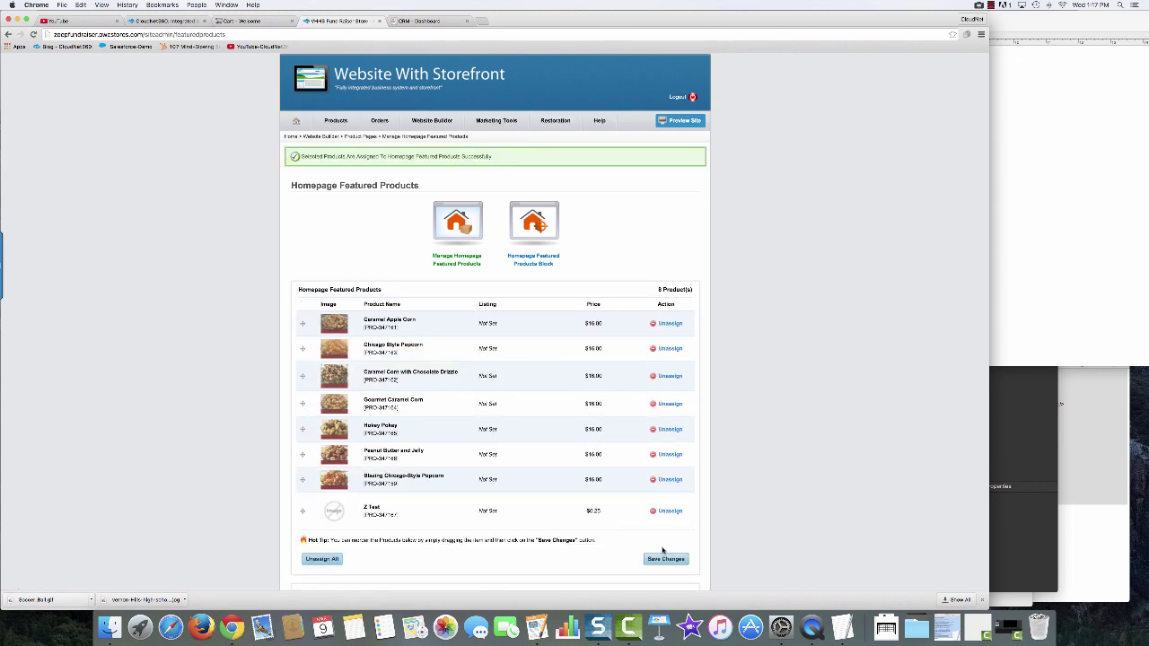
left_click(665, 558)
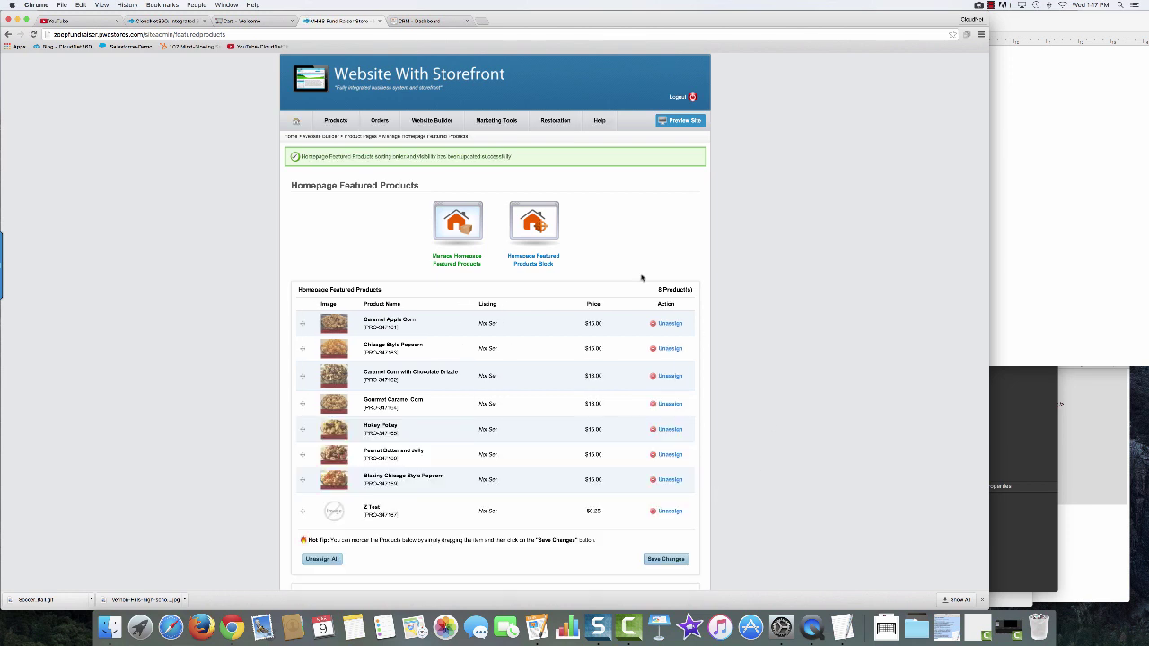
left_click(544, 233)
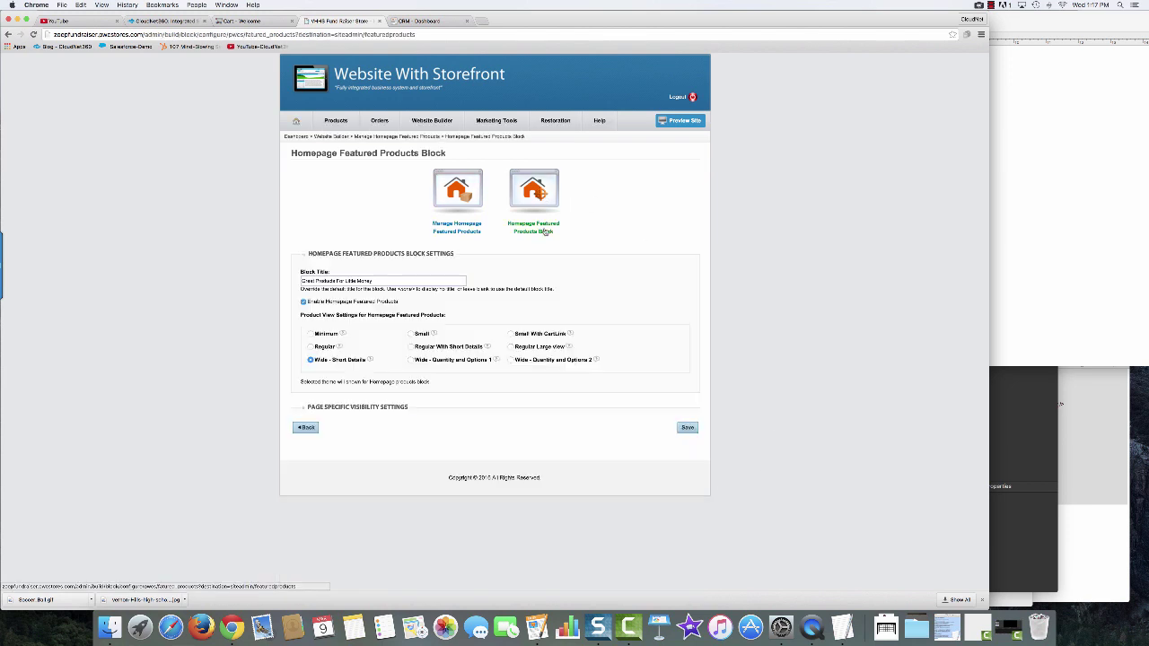
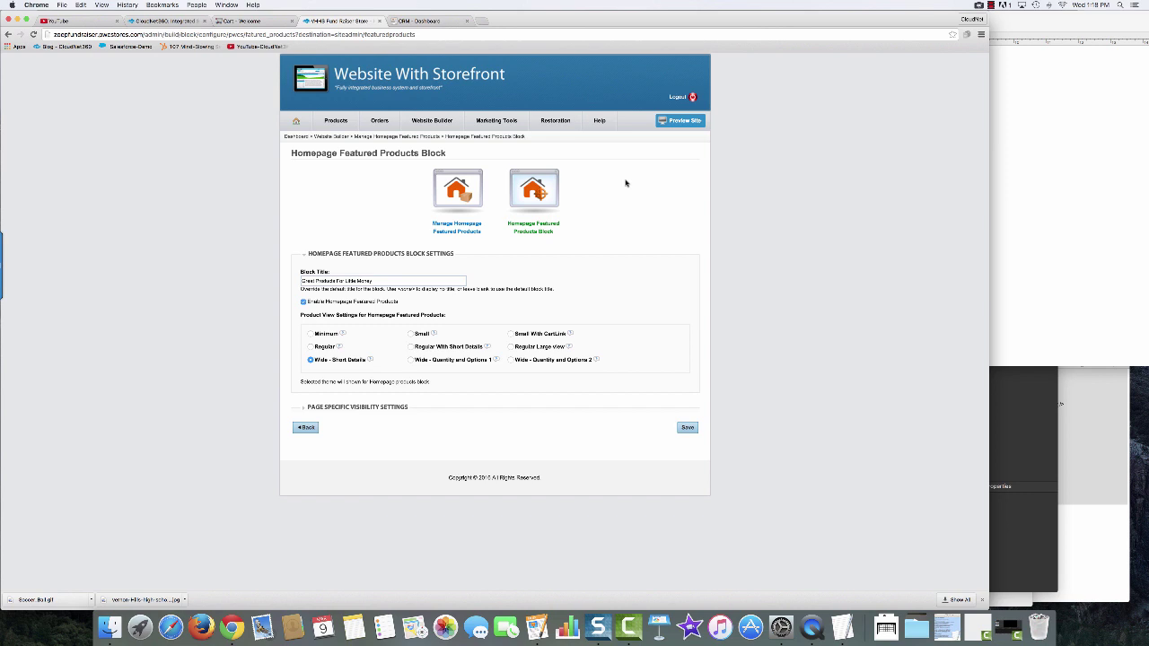
Open the UI Configuration designer and scroll to the 'Great Products For Little Money' featured list.
left_click(432, 120)
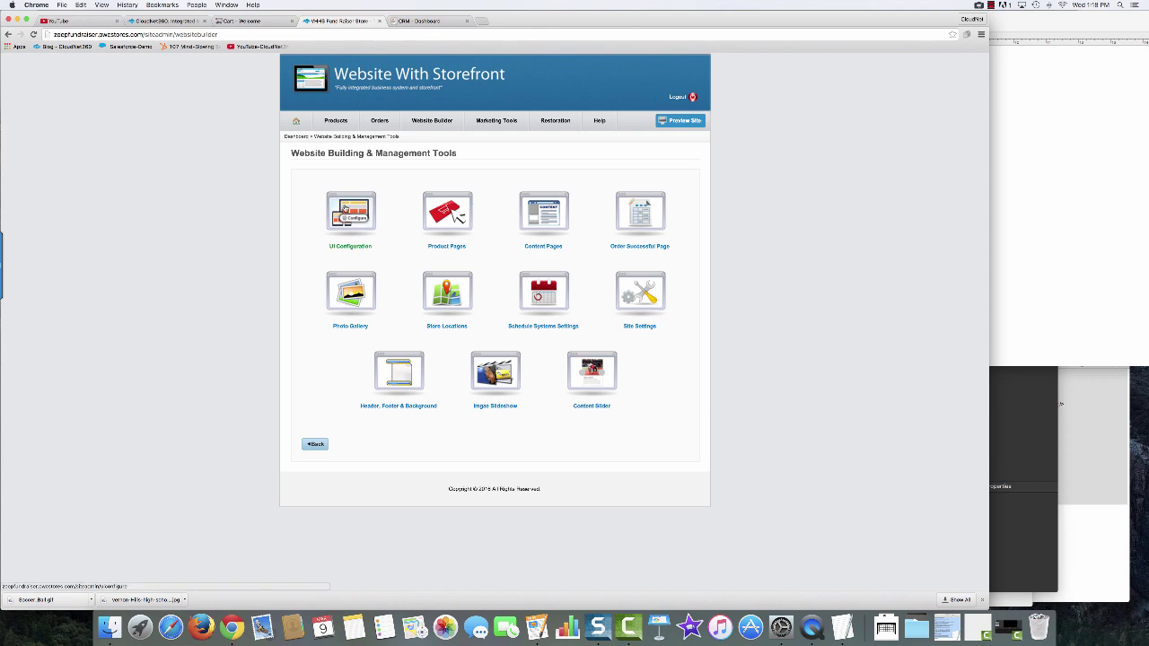
left_click(345, 208)
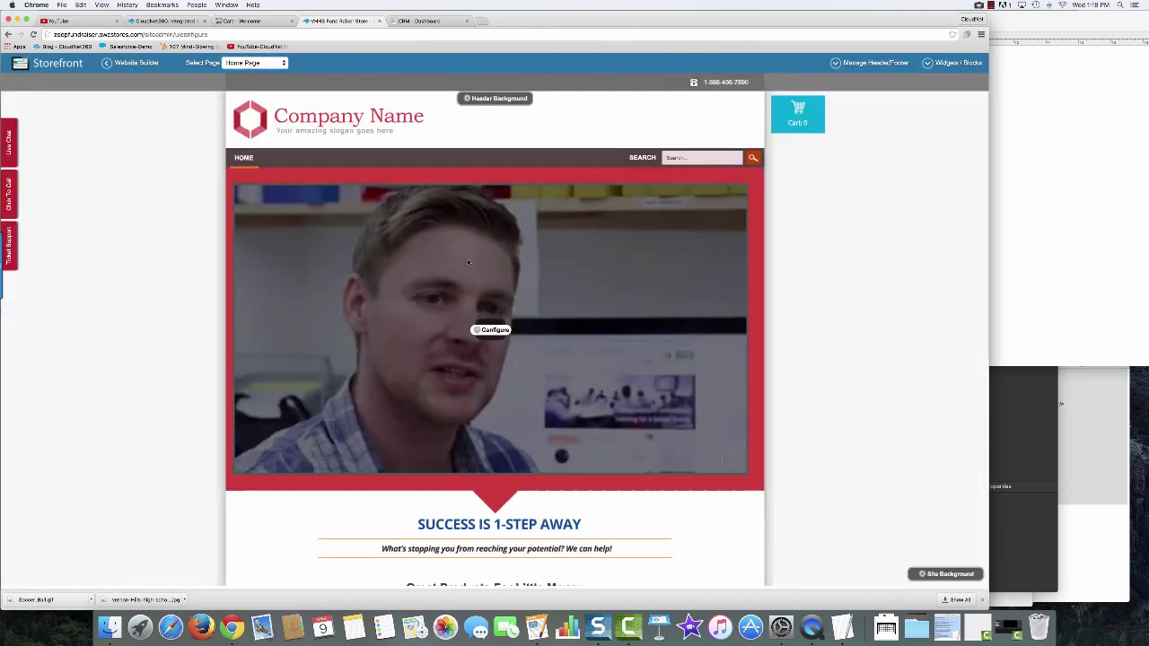
scroll(467, 260, "down", 1)
scroll(467, 261, "down", 10)
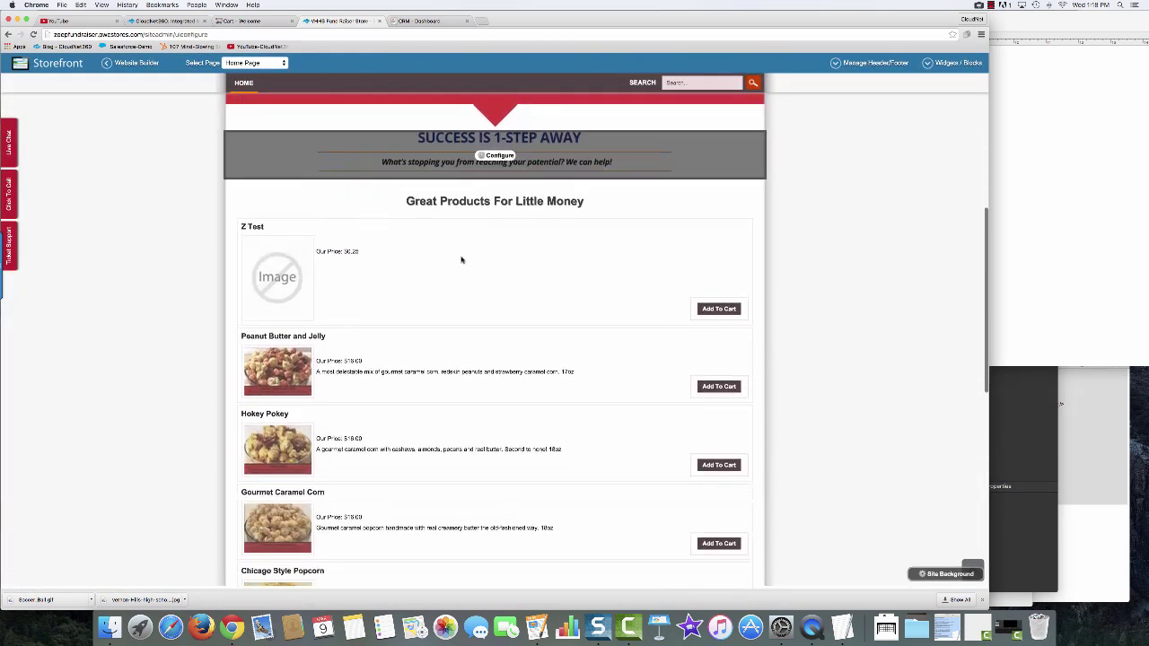
scroll(462, 255, "down", 5)
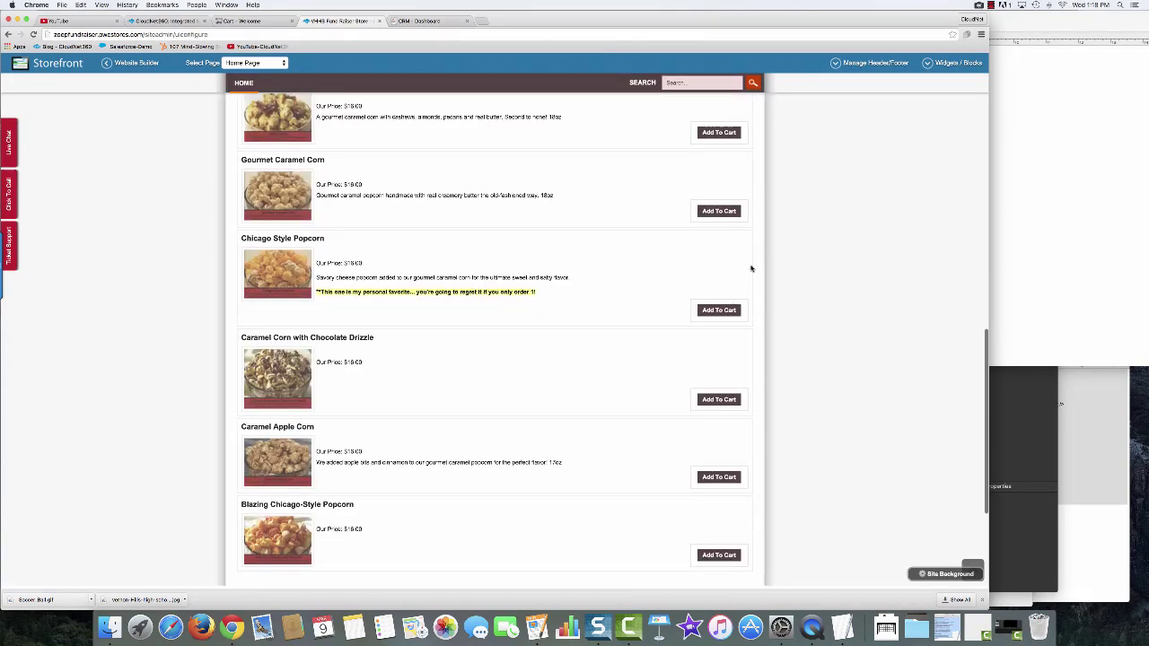
scroll(847, 308, "down", 4)
scroll(848, 308, "up", 10)
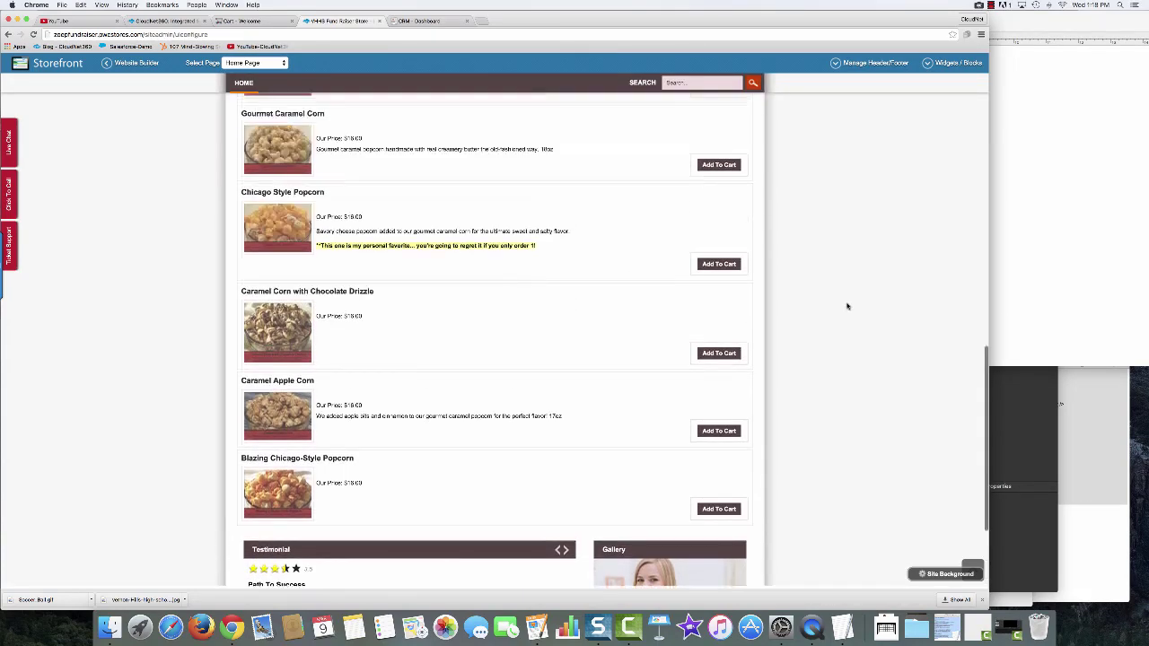
scroll(846, 306, "up", 3)
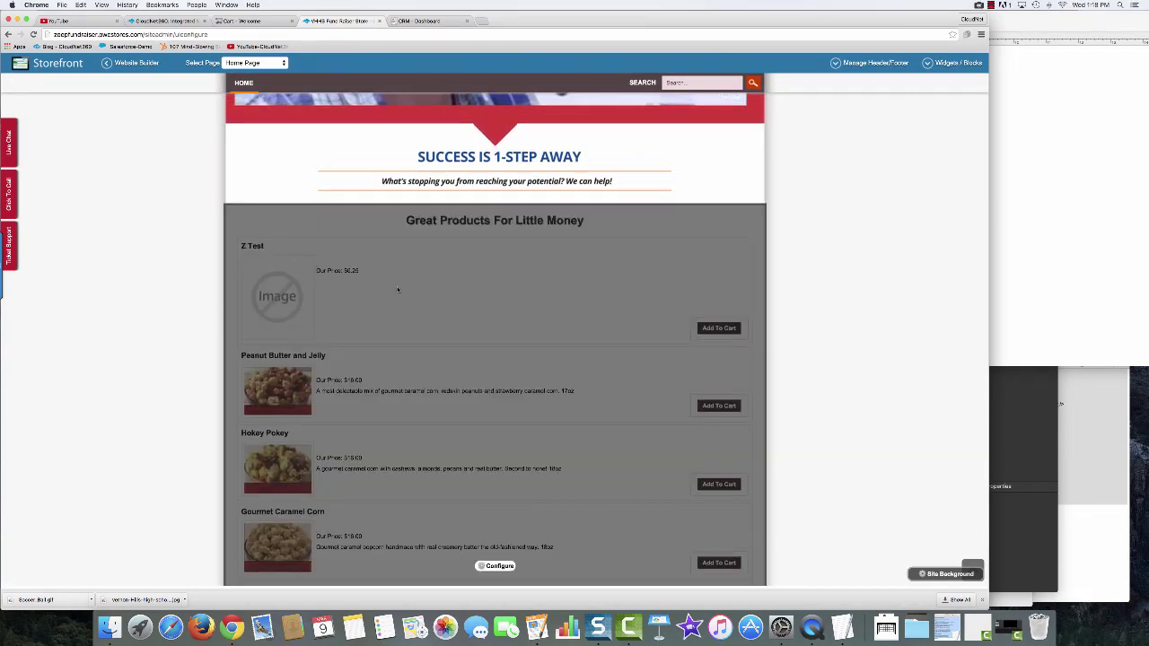
scroll(802, 341, "up", 2)
scroll(802, 339, "down", 6)
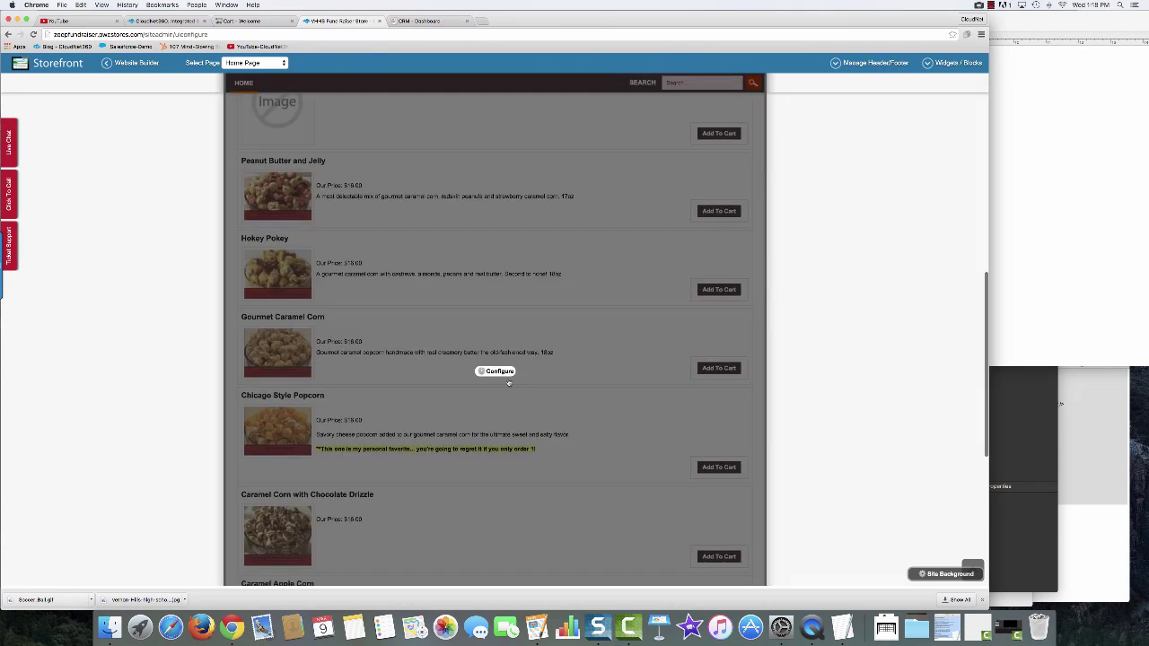
Move Z Test to the bottom of the homepage featured products, save, and reopen UI Configuration.
left_click(506, 378)
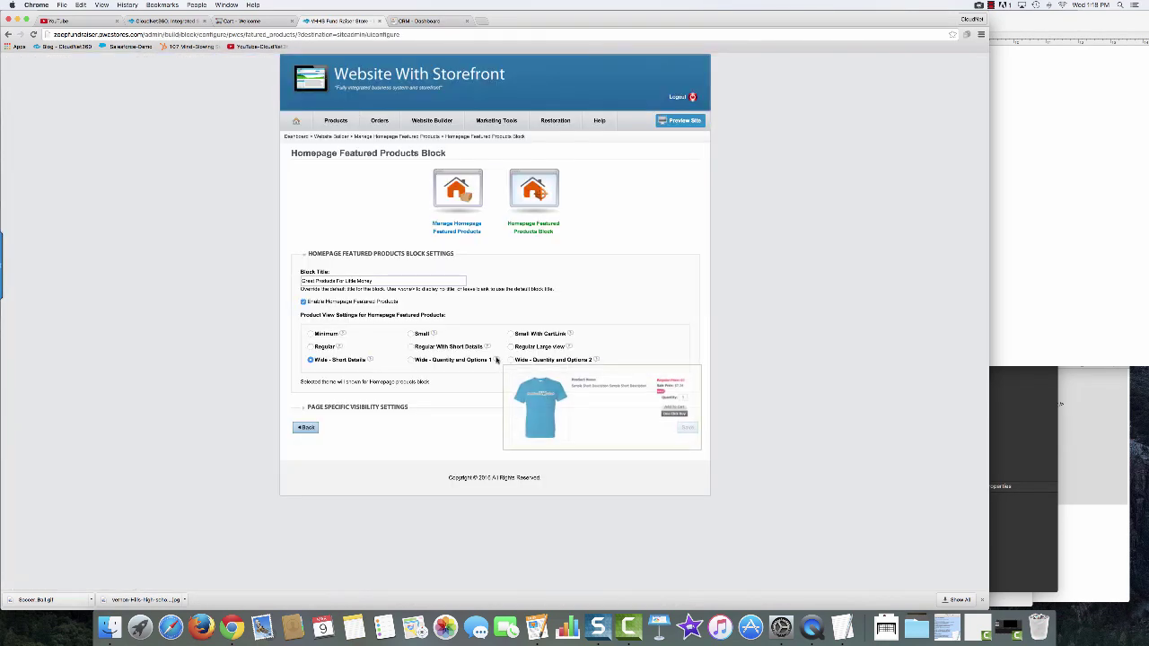
left_click(457, 195)
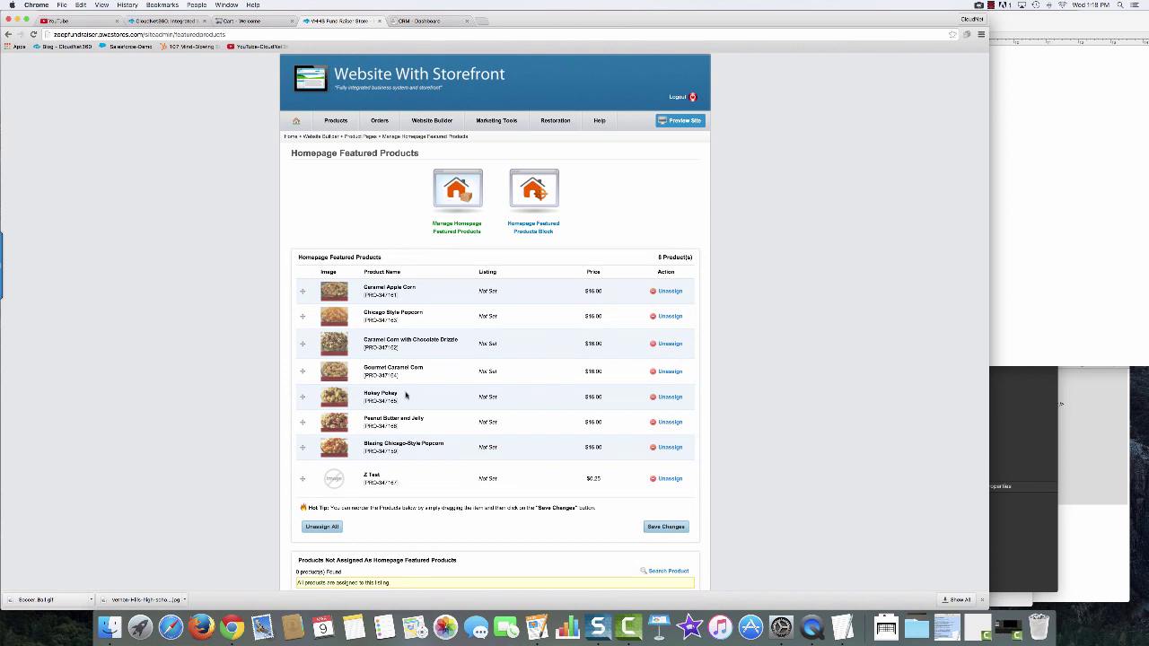
left_click_drag(302, 476, 302, 402)
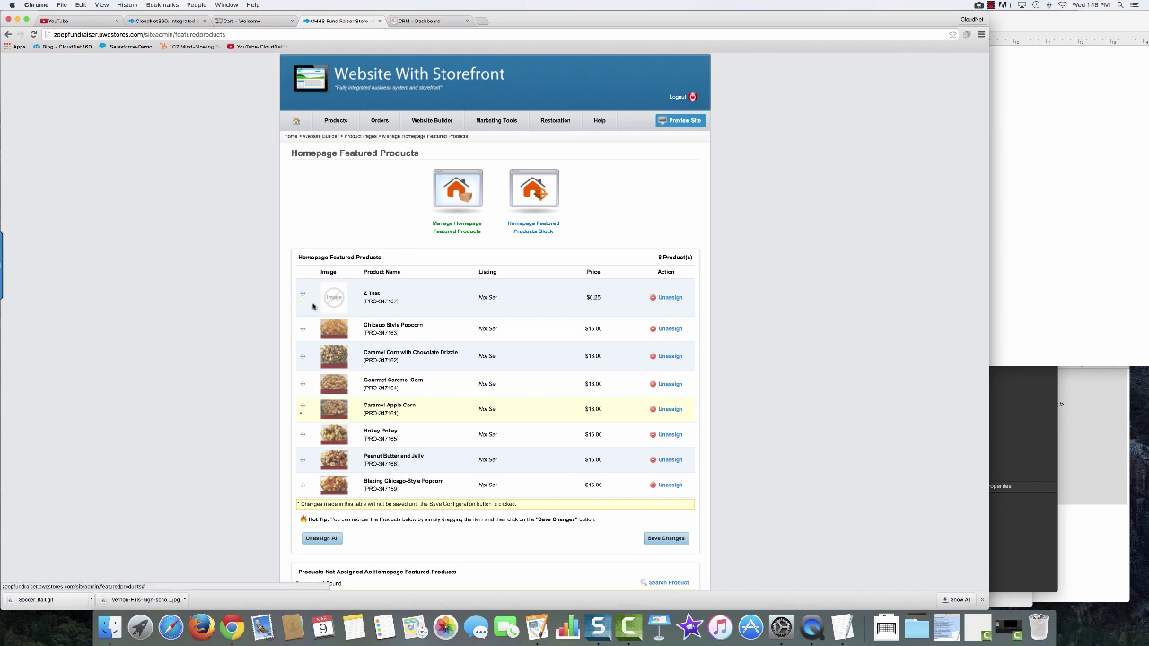
left_click_drag(300, 293, 304, 480)
left_click(665, 539)
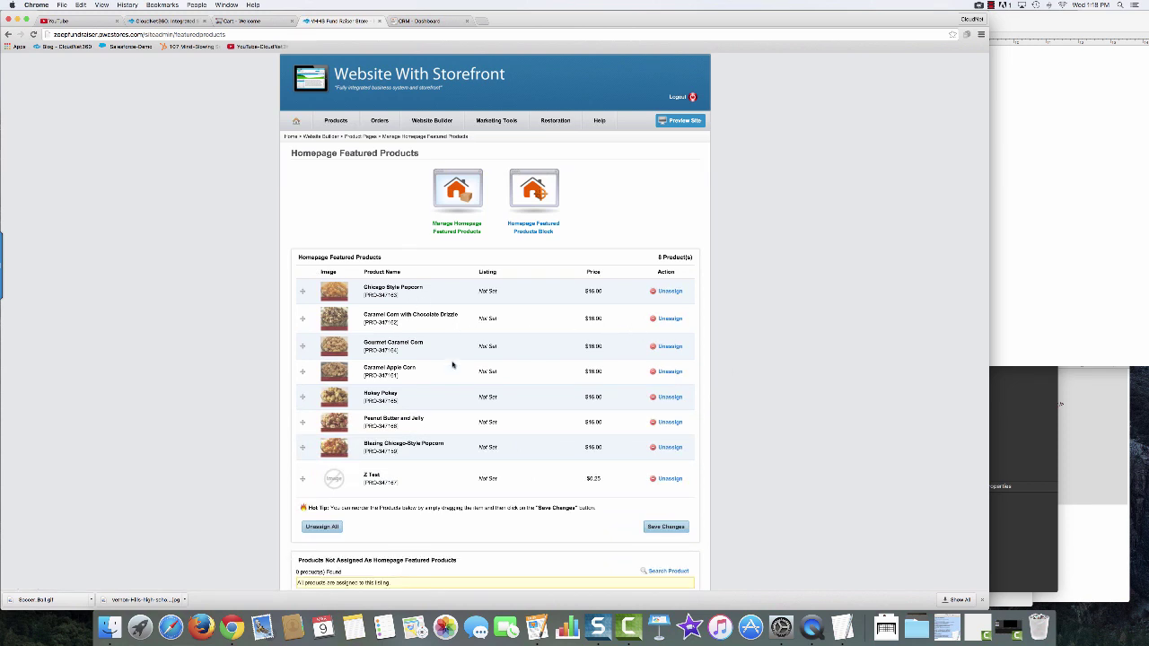
left_click(427, 120)
left_click(357, 221)
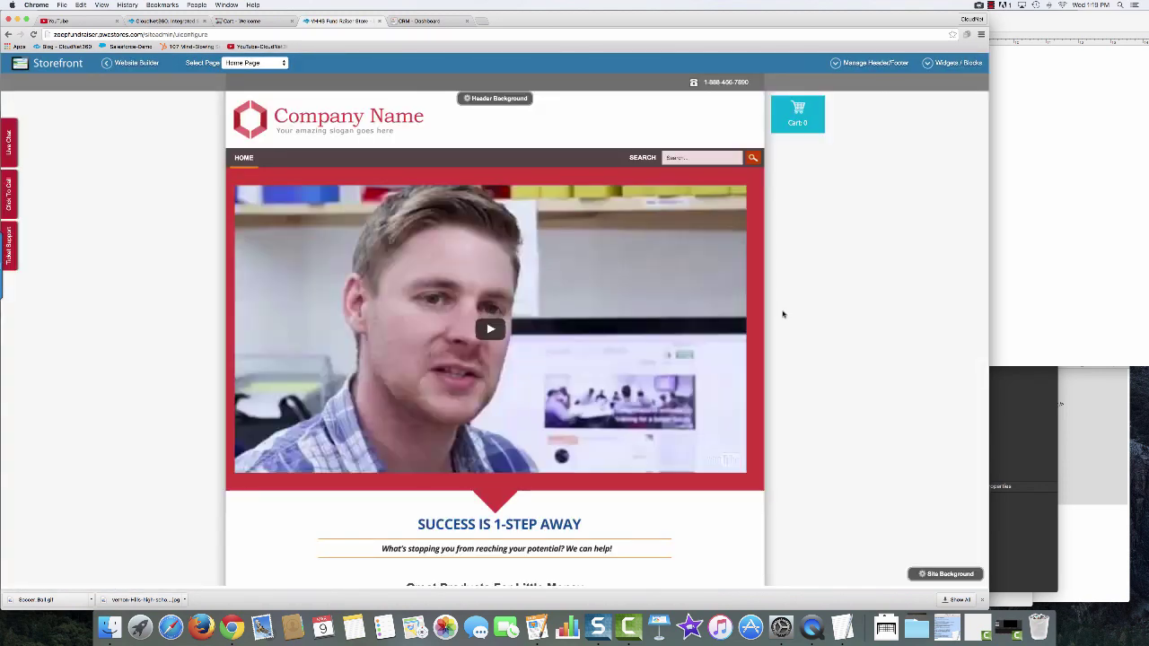
Turn off Enable Photo Album in the Gallery block.
scroll(782, 314, "down", 5)
scroll(784, 314, "down", 10)
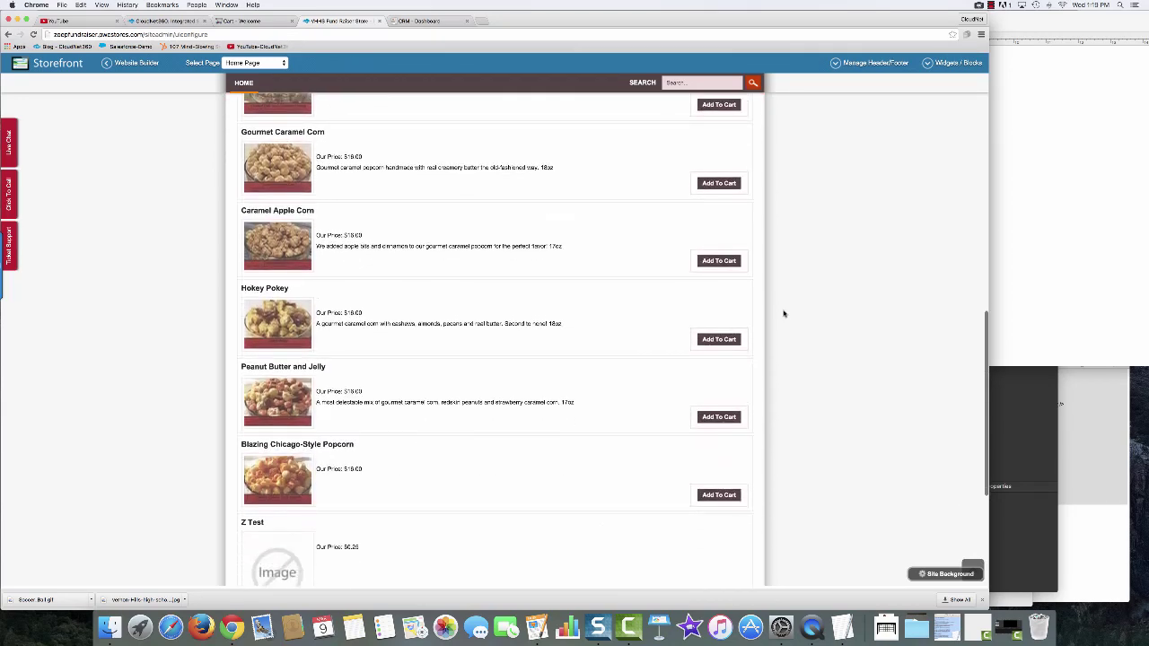
scroll(784, 311, "down", 4)
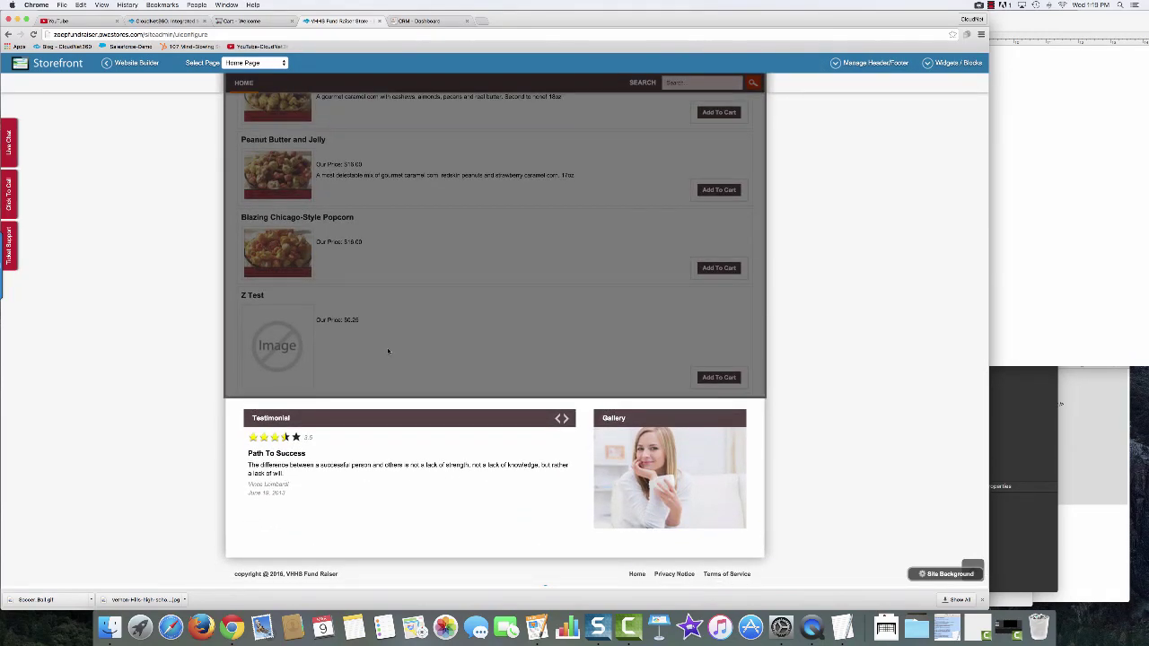
mouse_move(661, 470)
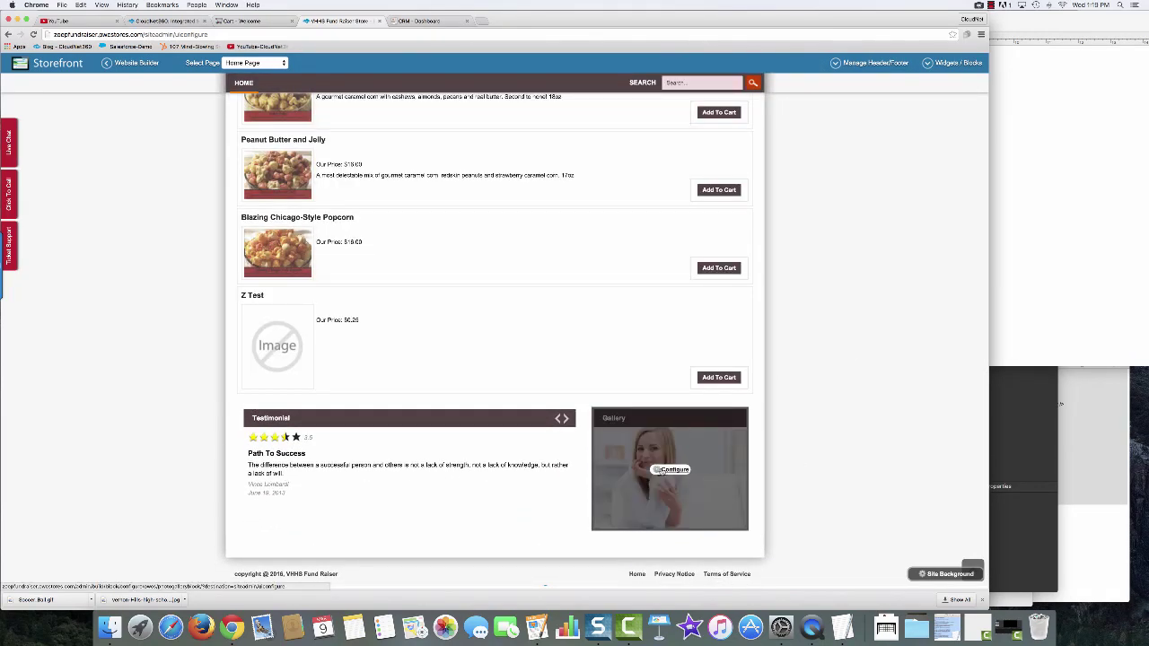
left_click(670, 469)
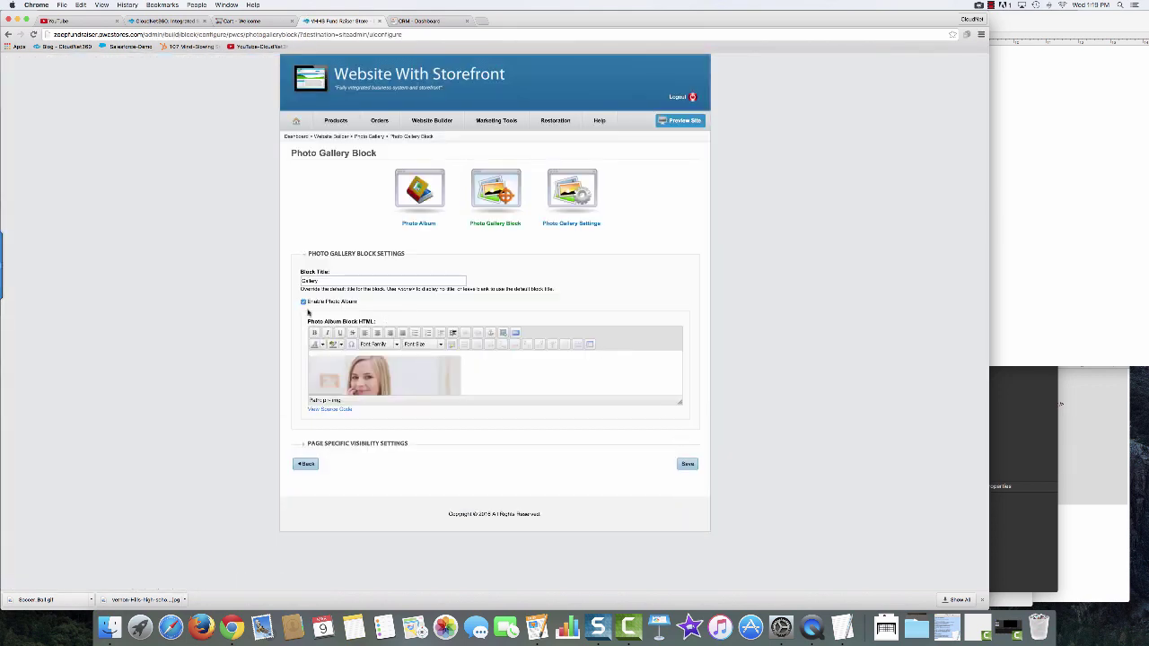
left_click(303, 304)
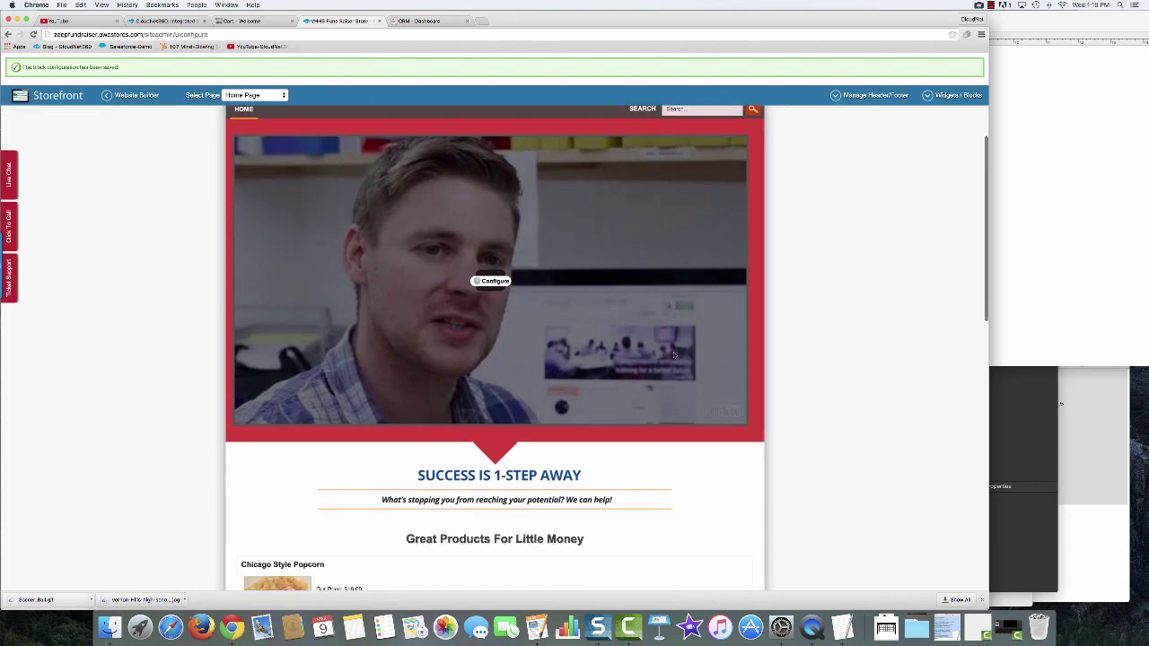
Uncheck Enable Testimonial in the Testimonial block and save it.
scroll(674, 356, "down", 10)
scroll(674, 355, "down", 4)
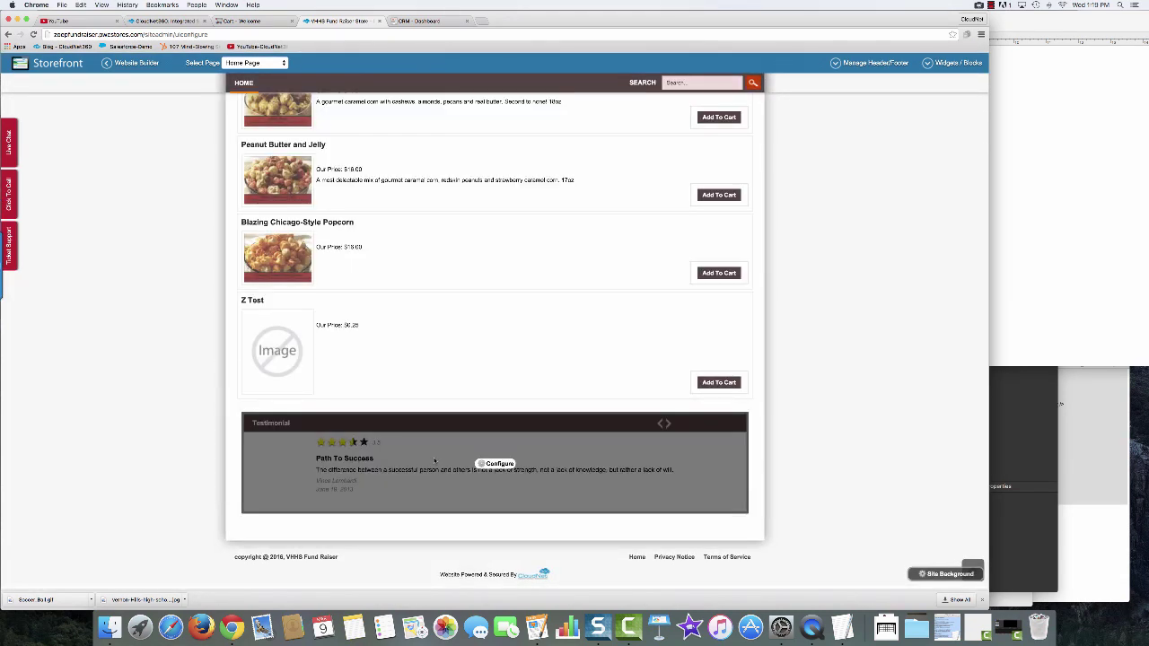
left_click(496, 463)
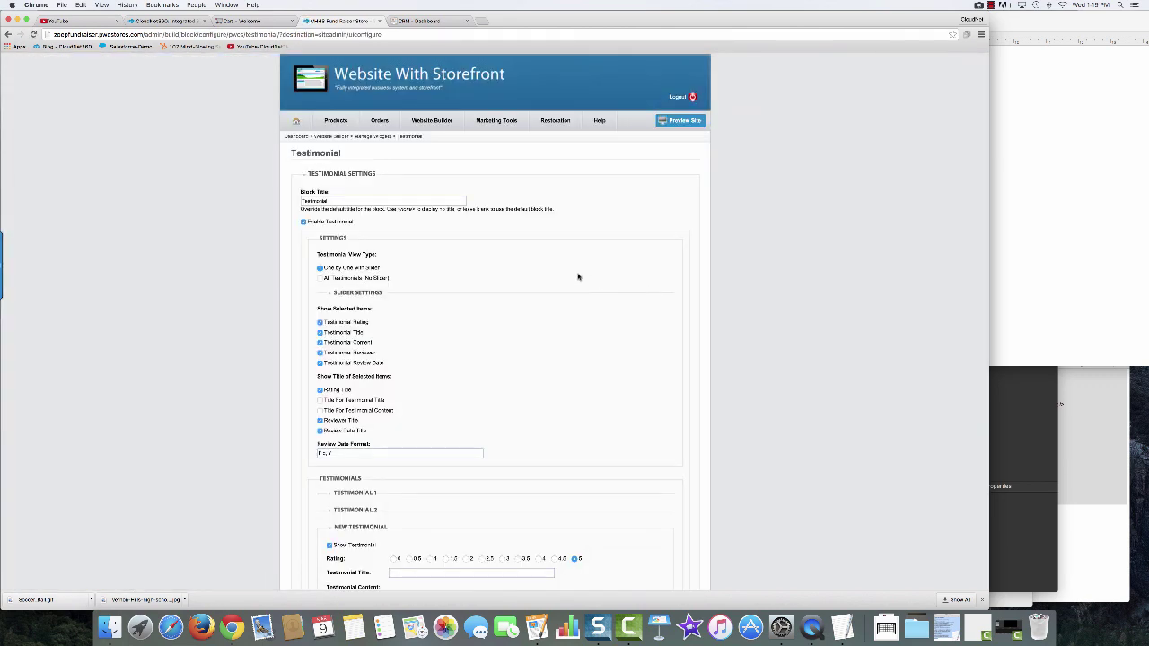
left_click(305, 222)
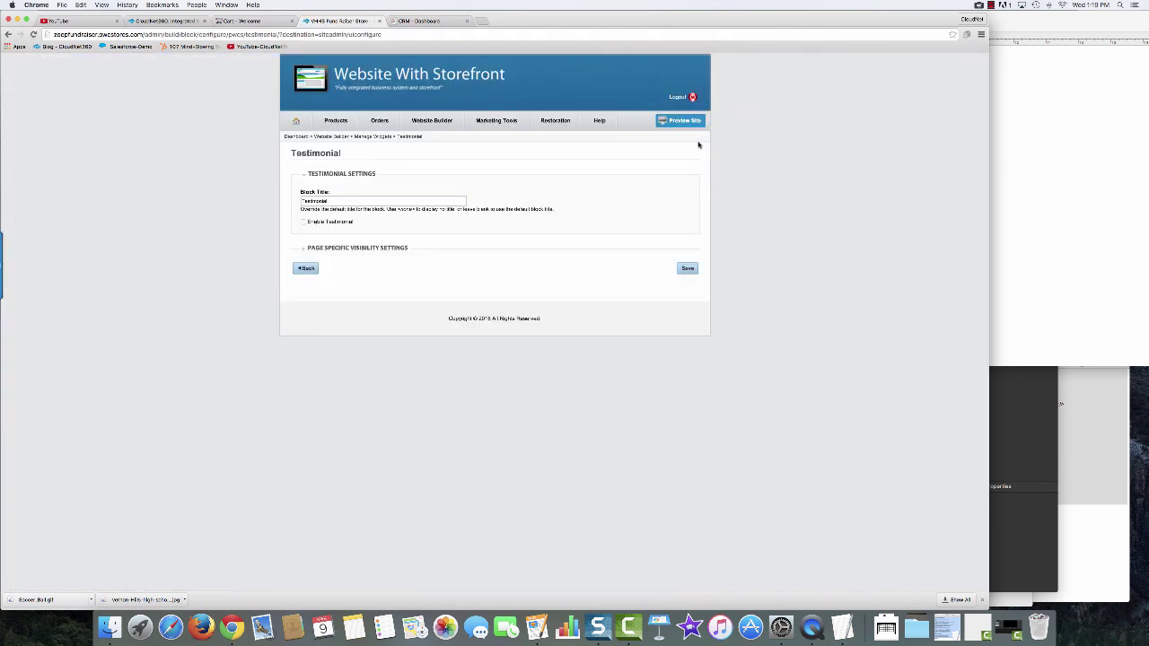
left_click(688, 269)
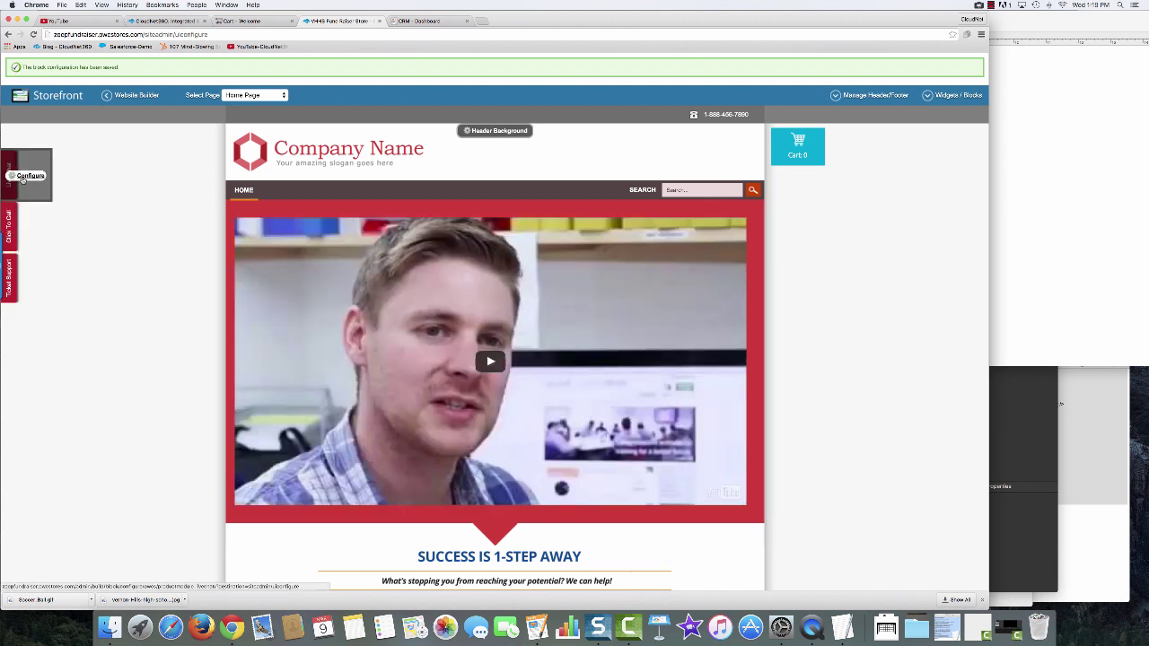
Disable the Live Chat and Click To Call side tabs.
left_click(25, 179)
left_click(303, 222)
left_click(688, 268)
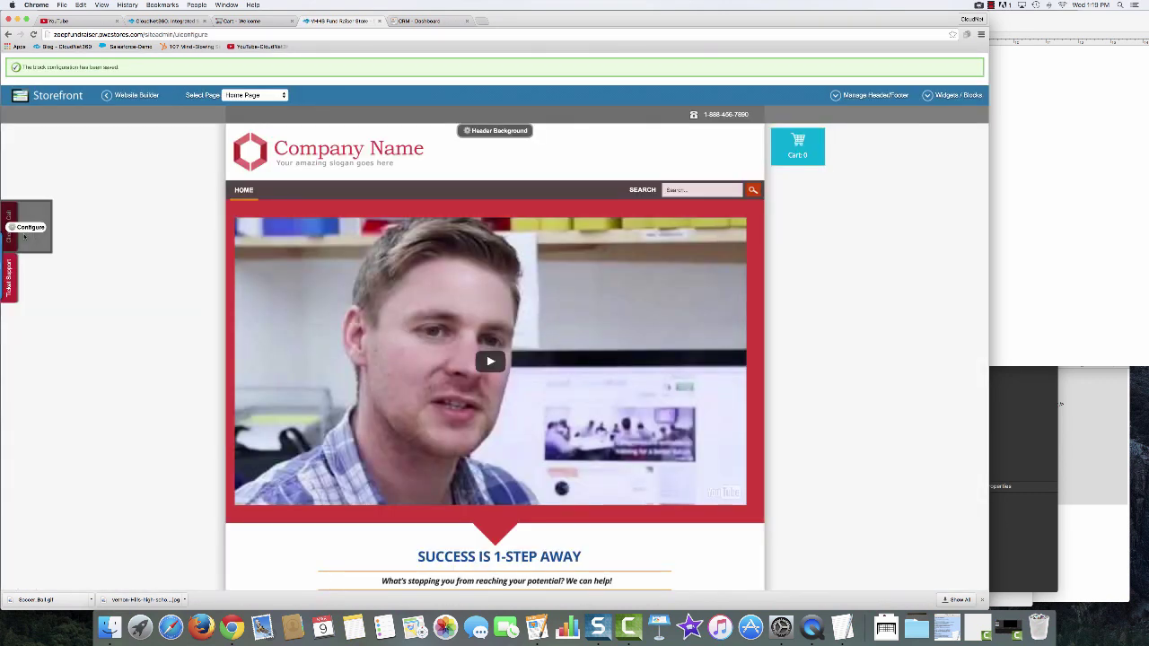
left_click(34, 229)
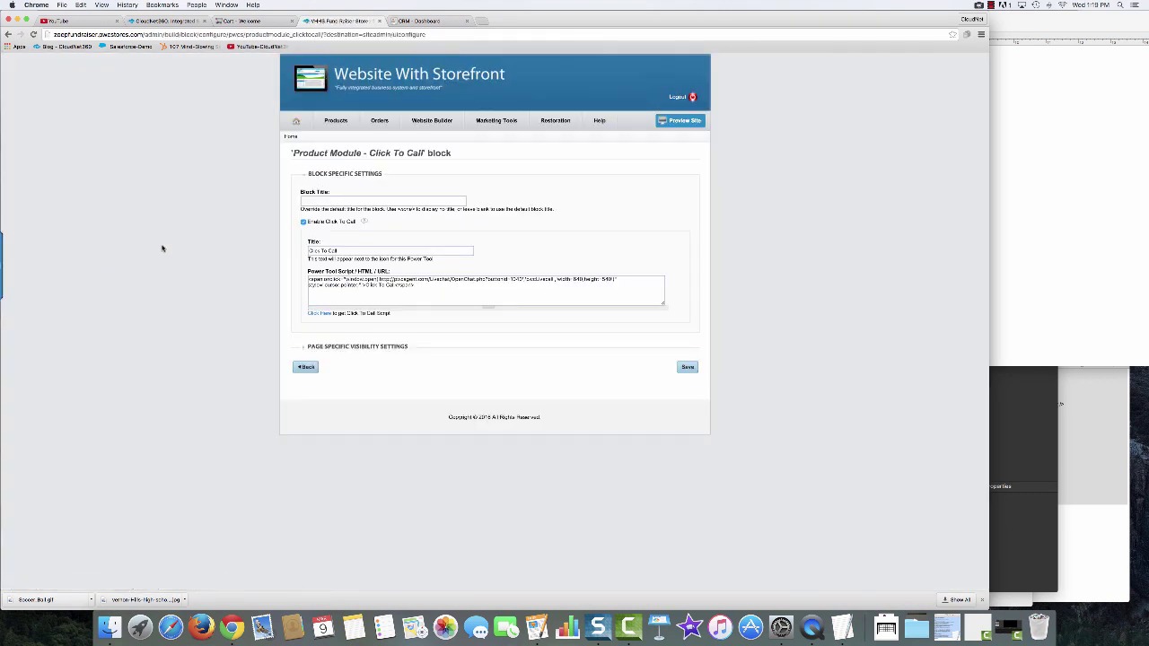
left_click(303, 222)
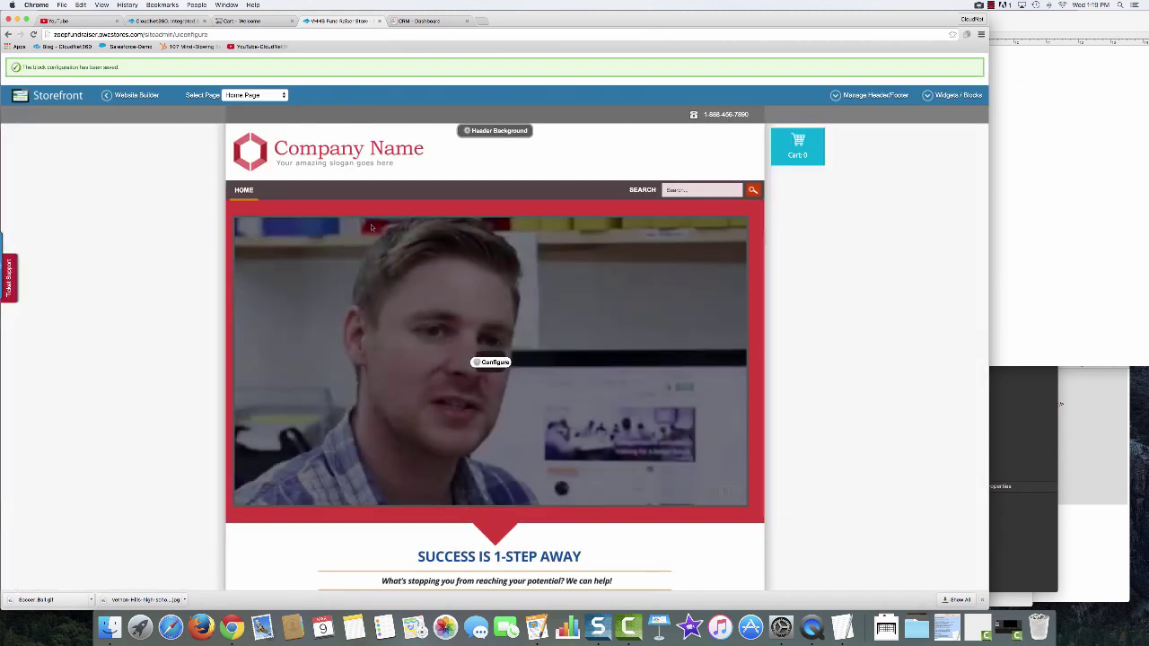
Disable the Ticket Support side tab and save its settings.
left_click(36, 280)
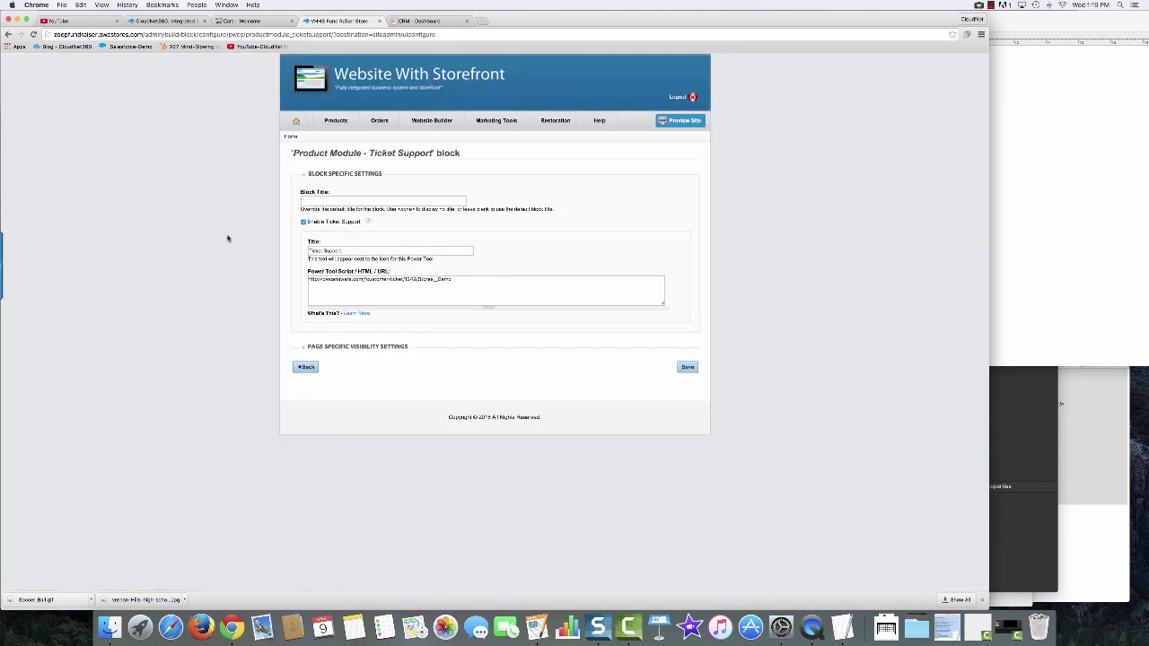
left_click(303, 222)
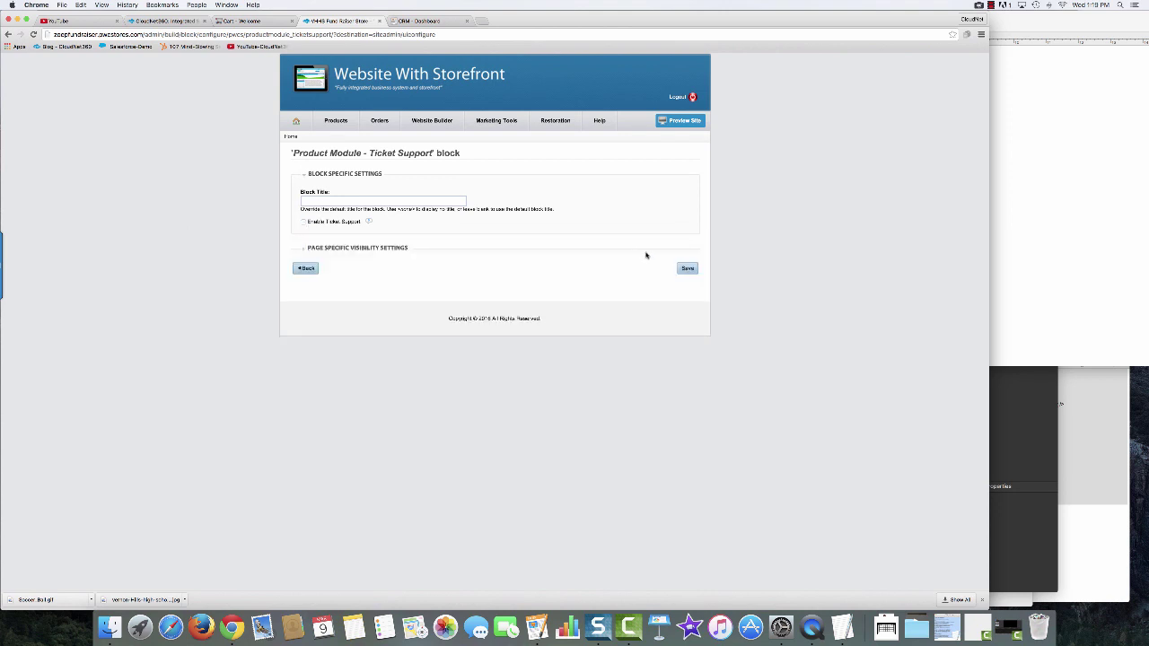
left_click(303, 223)
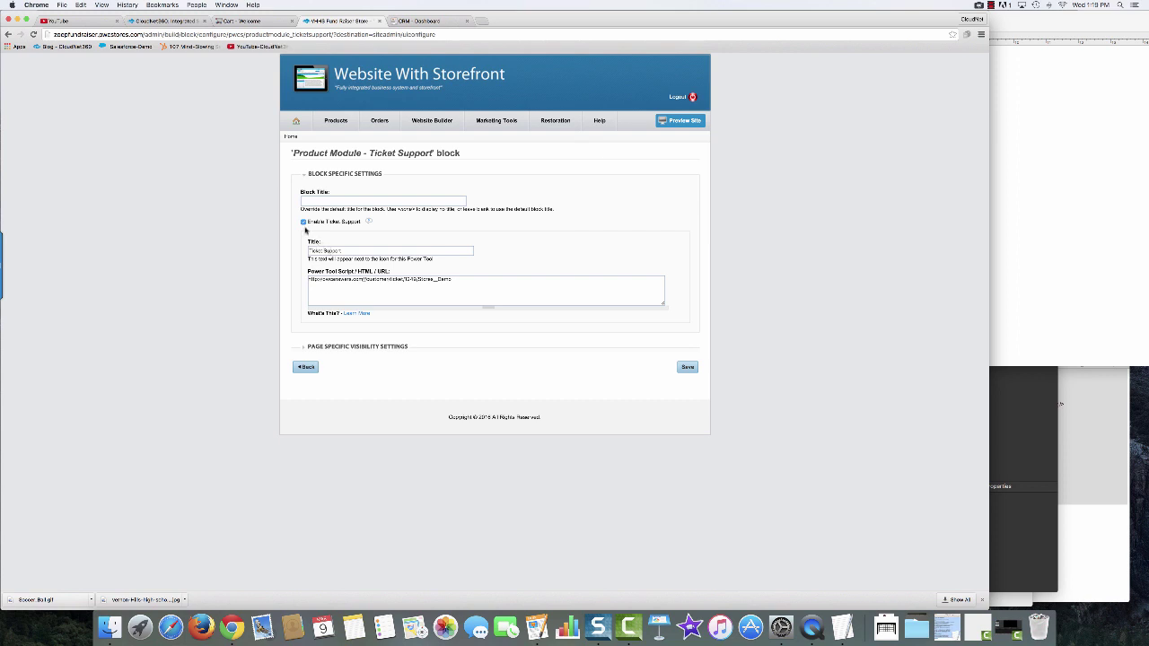
left_click(303, 221)
left_click(688, 269)
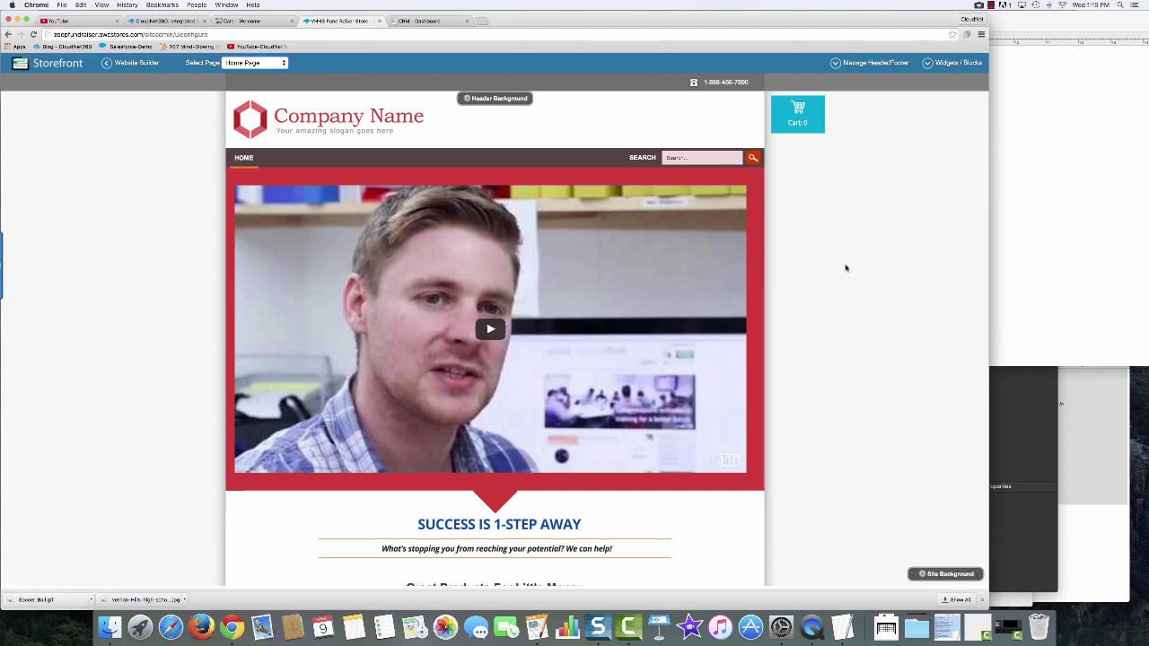
Replace the SUCCESS IS 1-STEP AWAY heading with 'popcorn for a really great cause... Thank You for Your Support!'.
scroll(848, 266, "down", 1)
scroll(848, 266, "down", 10)
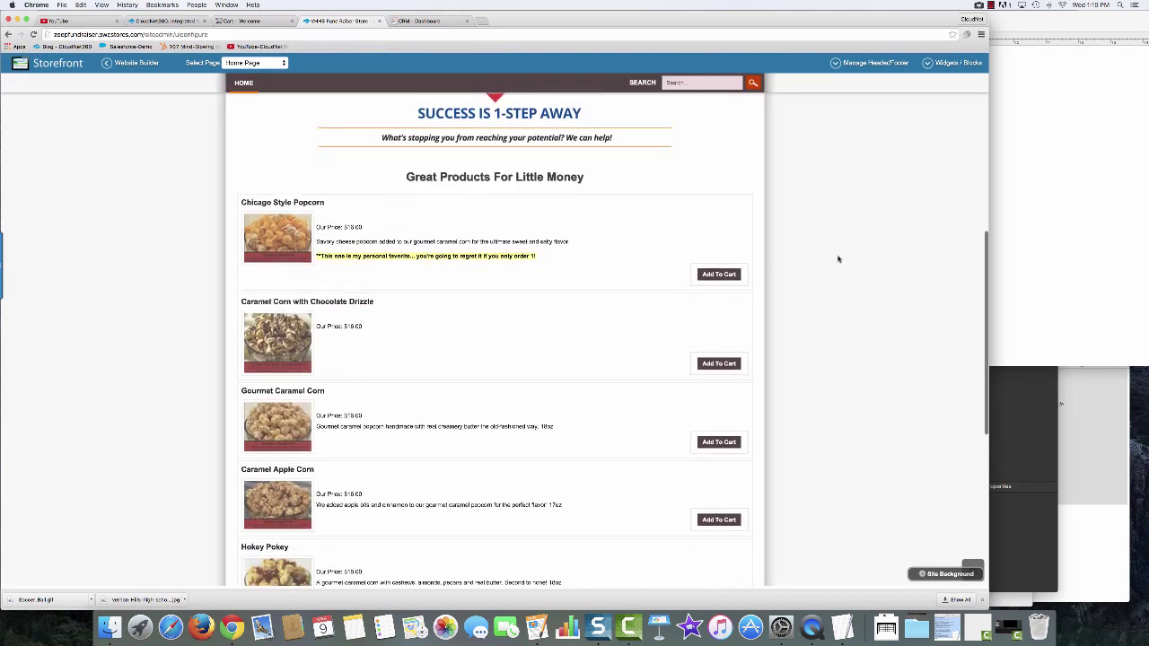
scroll(834, 259, "up", 2)
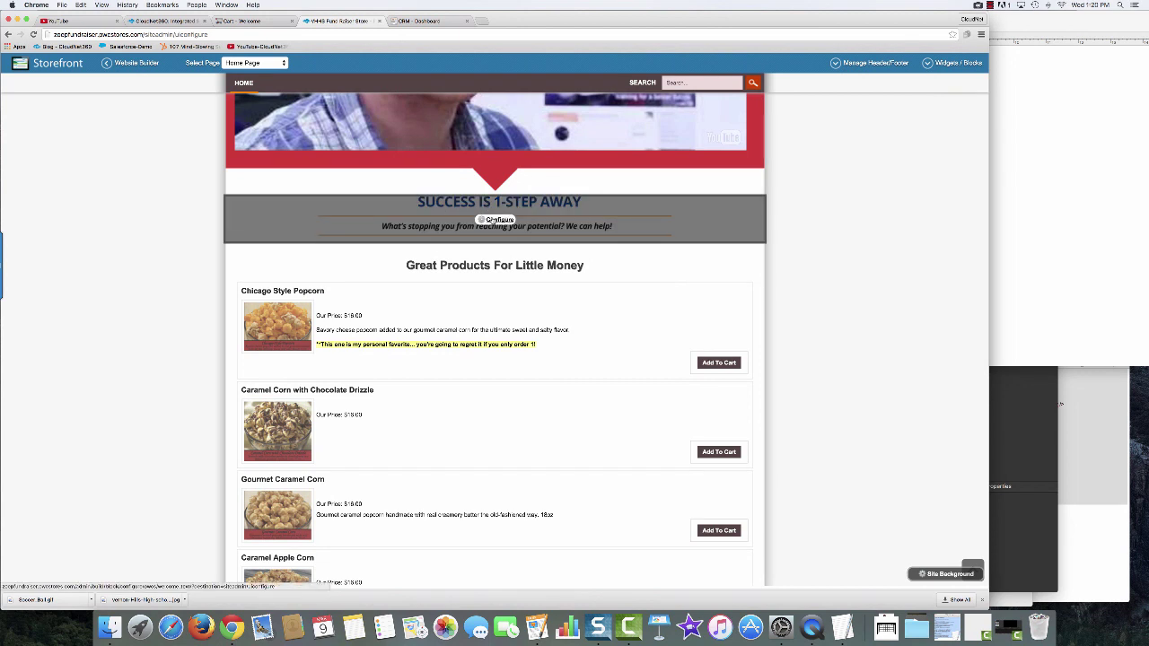
left_click(500, 220)
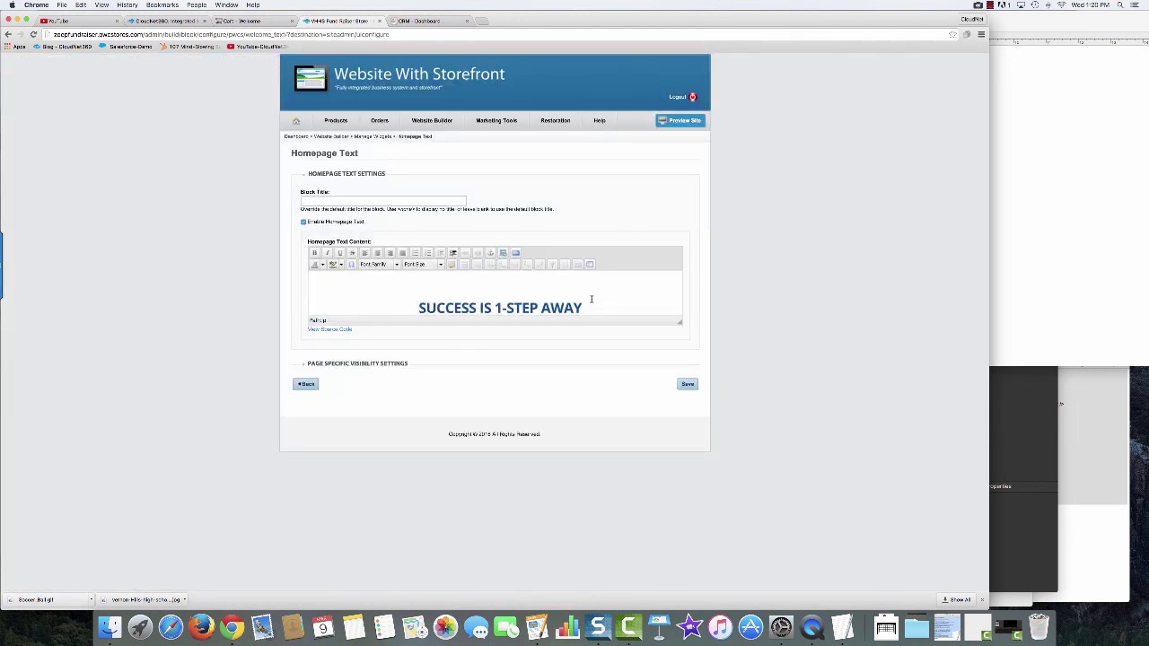
left_click(463, 307)
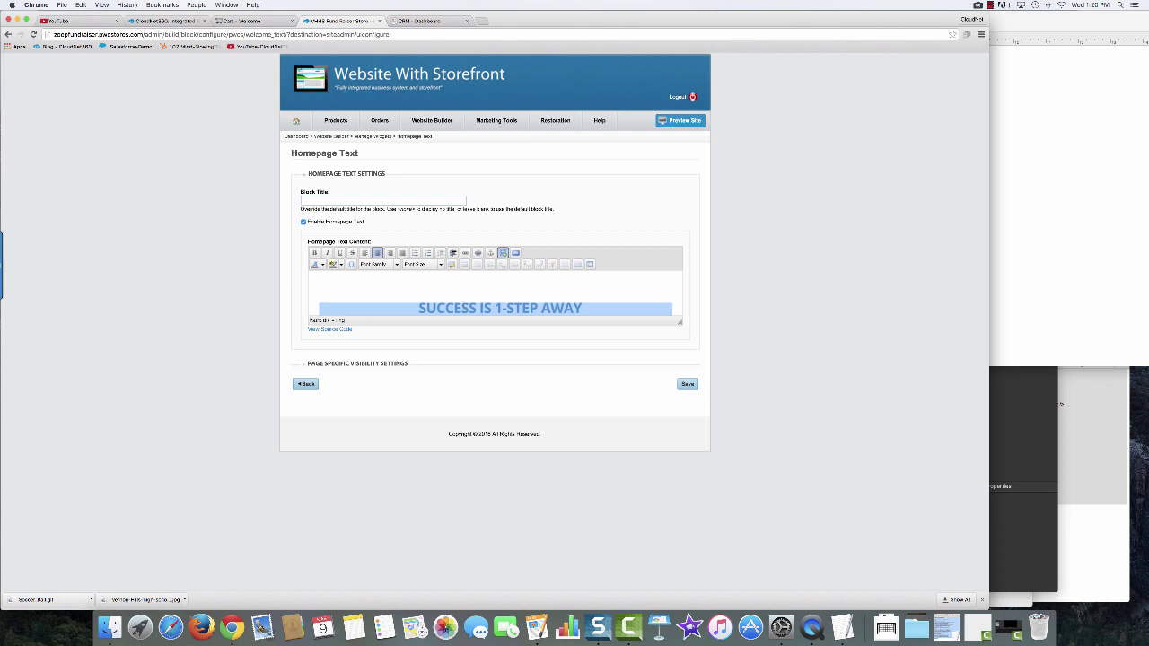
key("BackSpace")
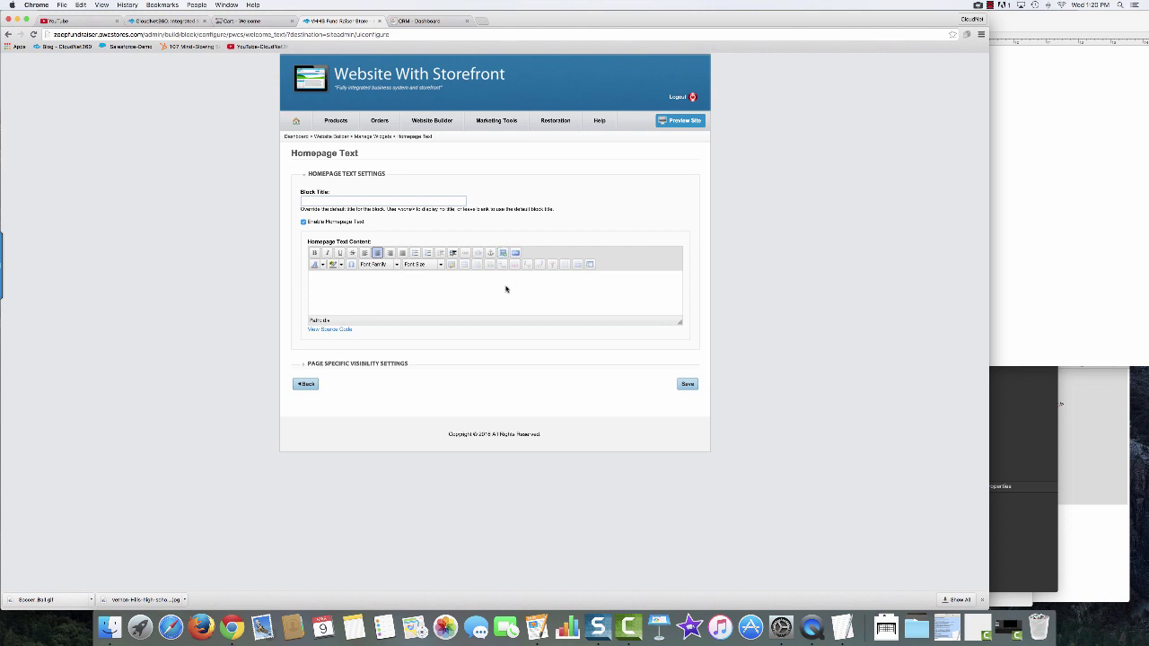
scroll(502, 286, "down", 1)
scroll(502, 286, "up", 1)
scroll(502, 285, "down", 1)
type("popcorn a")
key("BackSpace")
type("for a really great cause... Thank You")
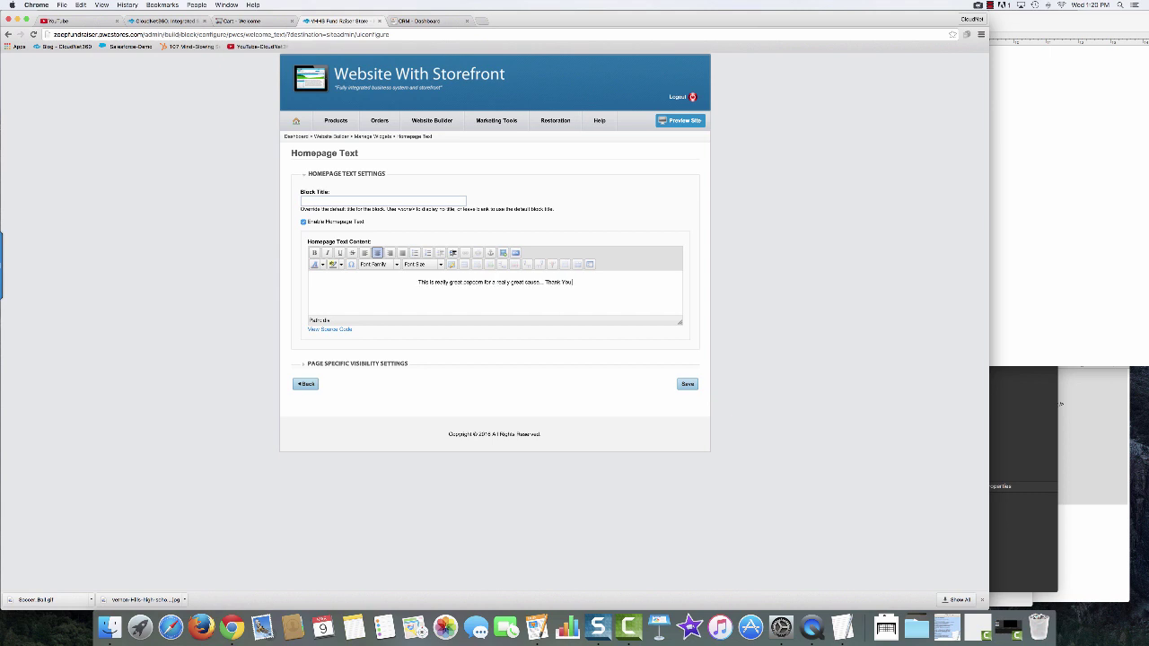
type(" for Your")
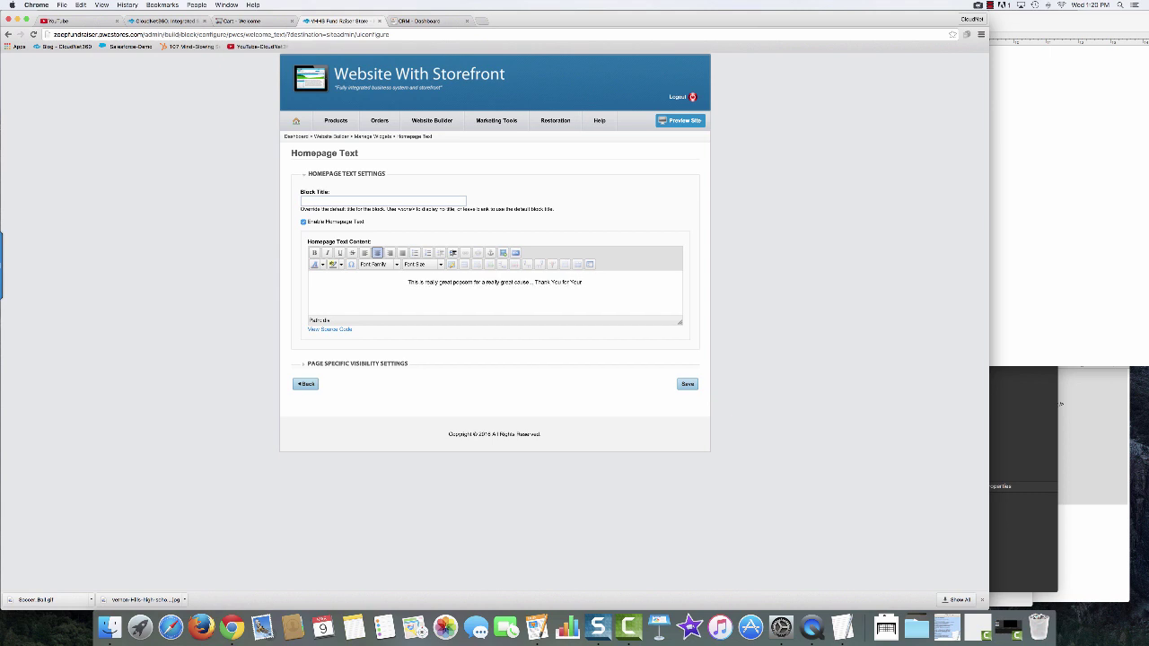
type(" Support")
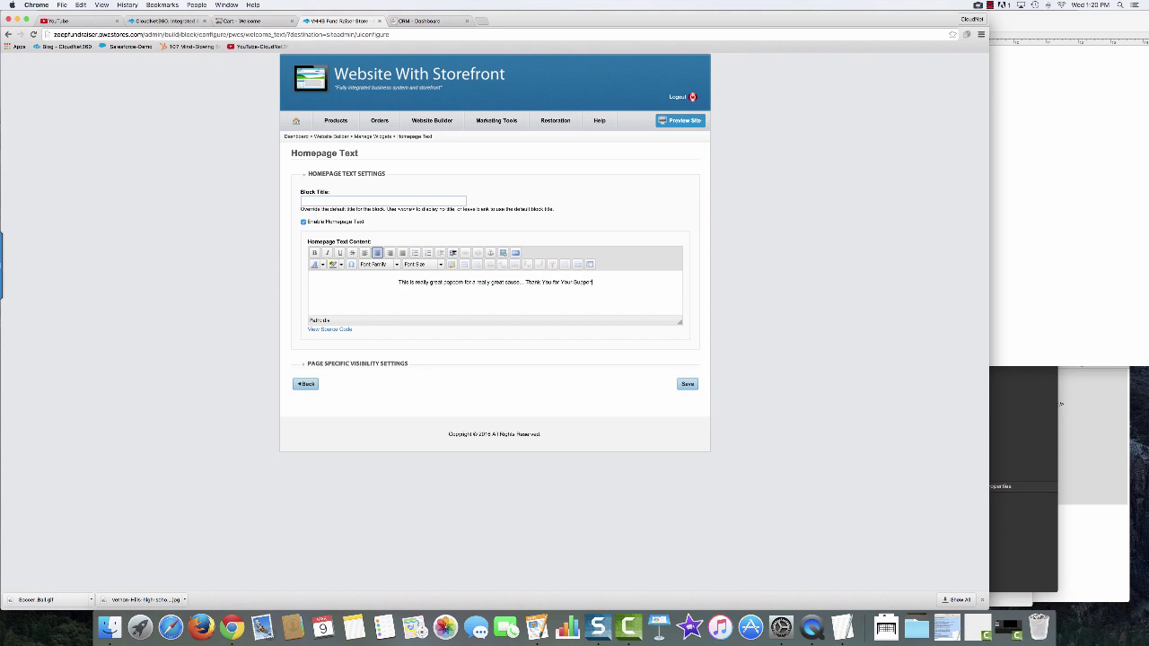
type("!!")
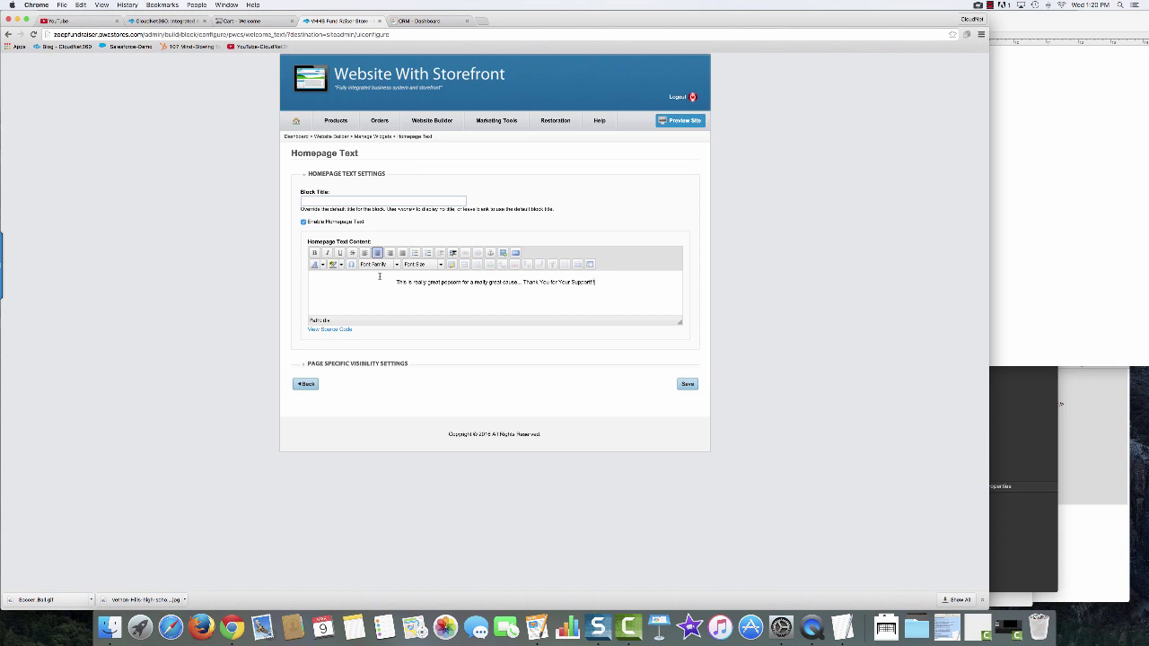
Format the thank-you message blue, 24pt and bold, then save the text block.
left_click_drag(396, 282, 623, 280)
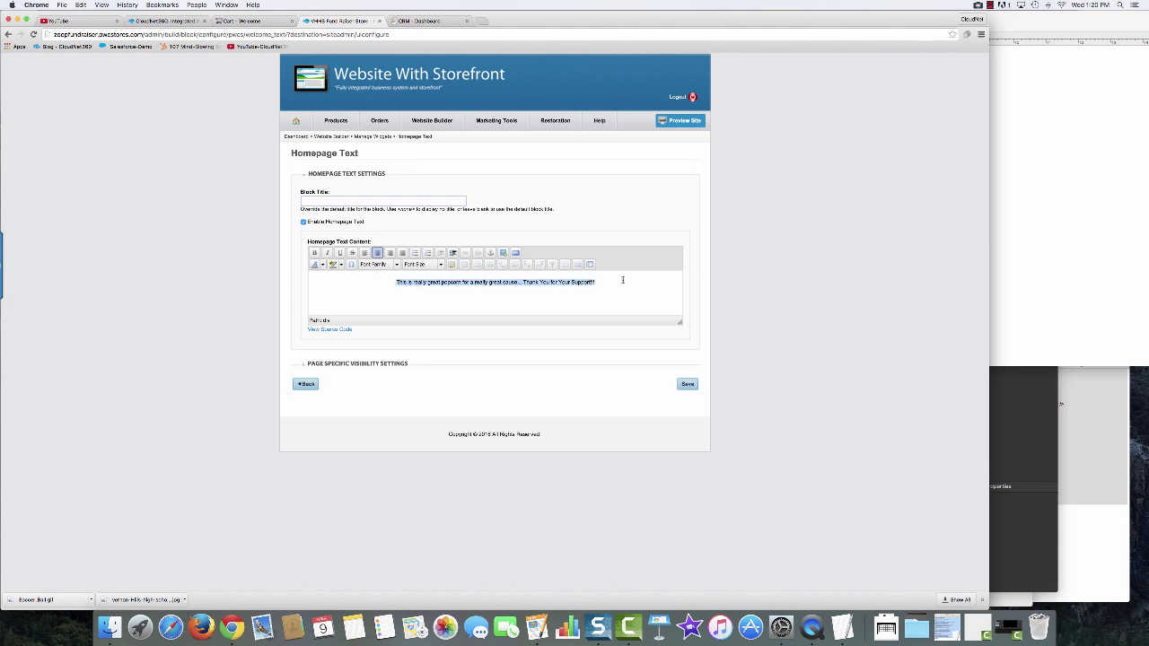
left_click(322, 265)
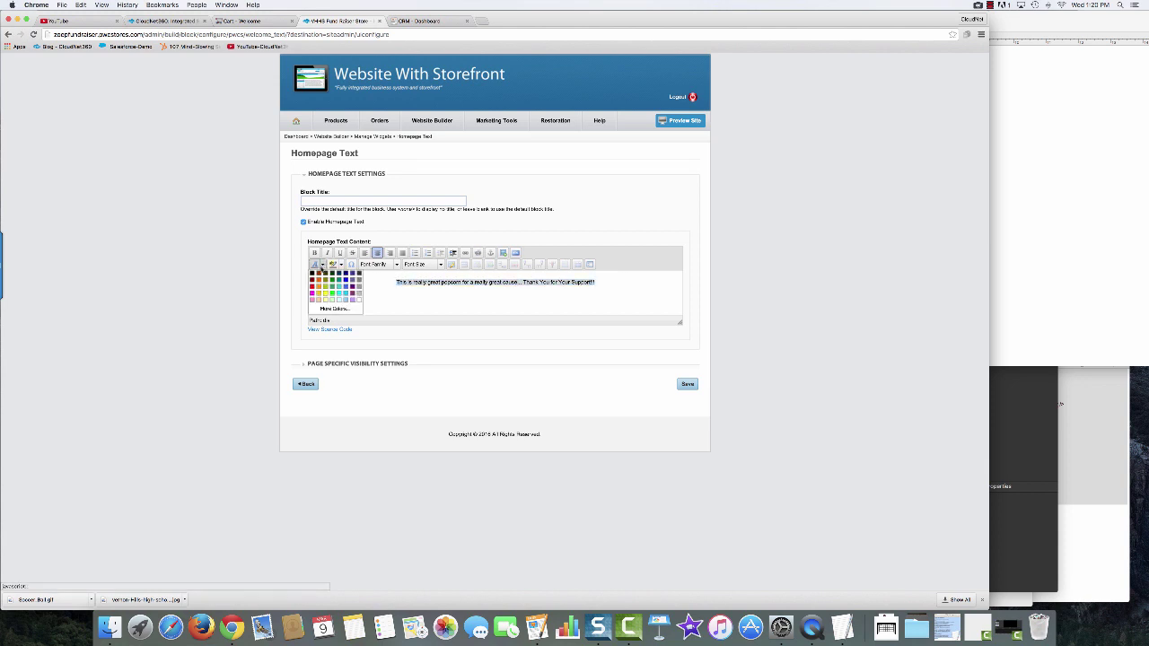
left_click(345, 283)
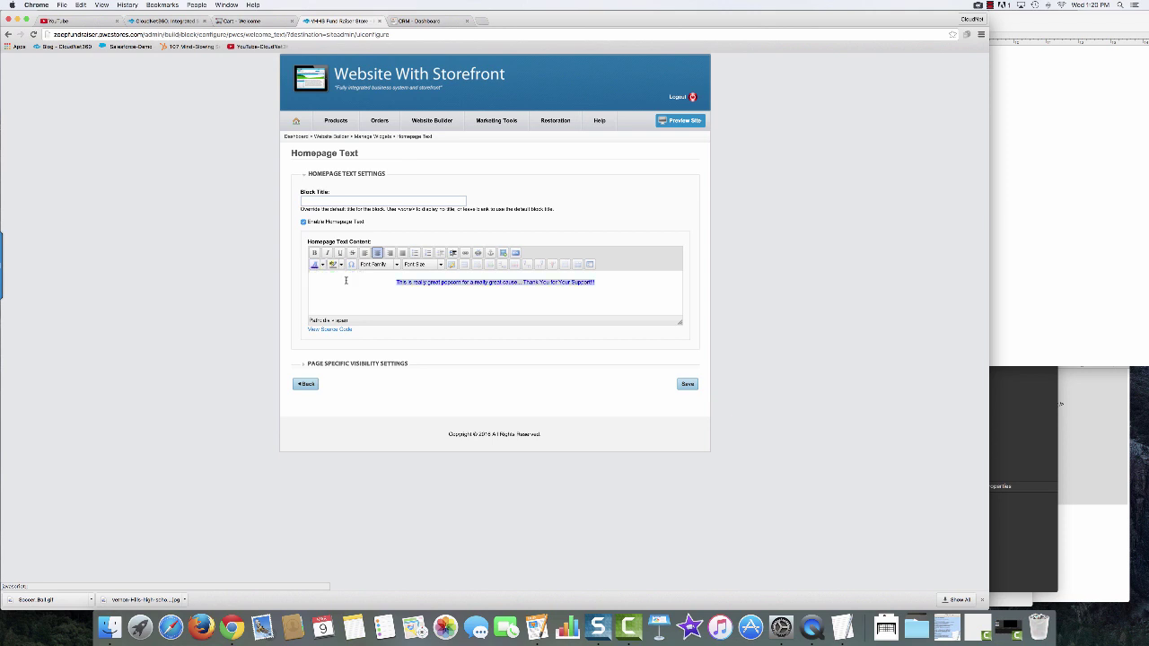
left_click(323, 264)
left_click(333, 307)
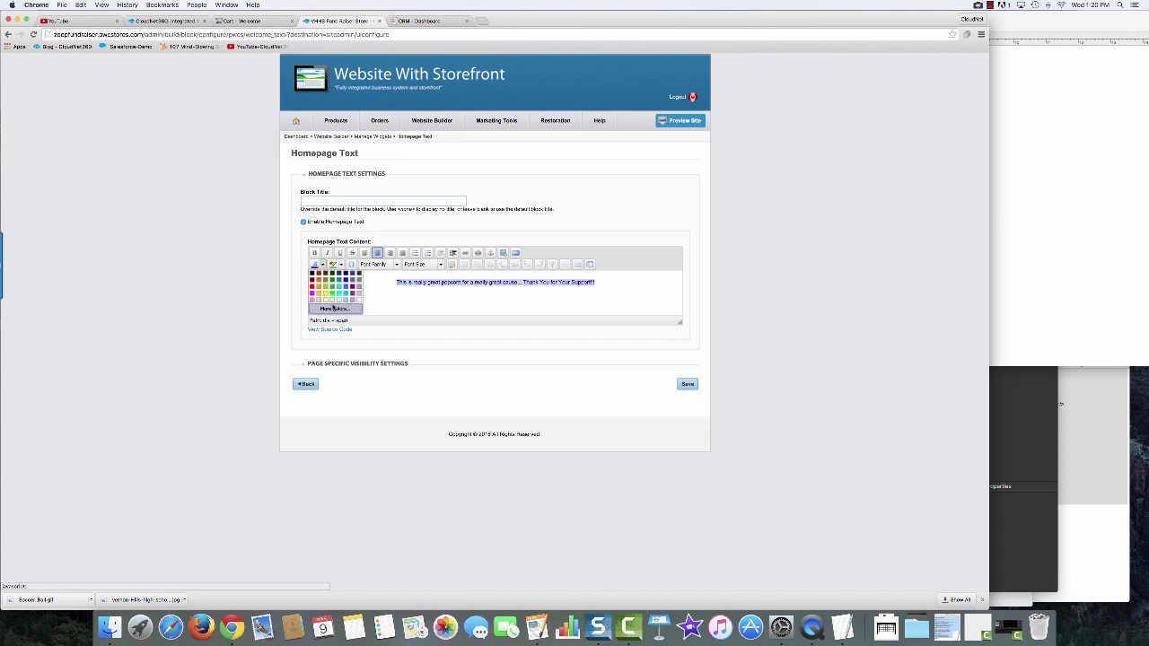
left_click(528, 294)
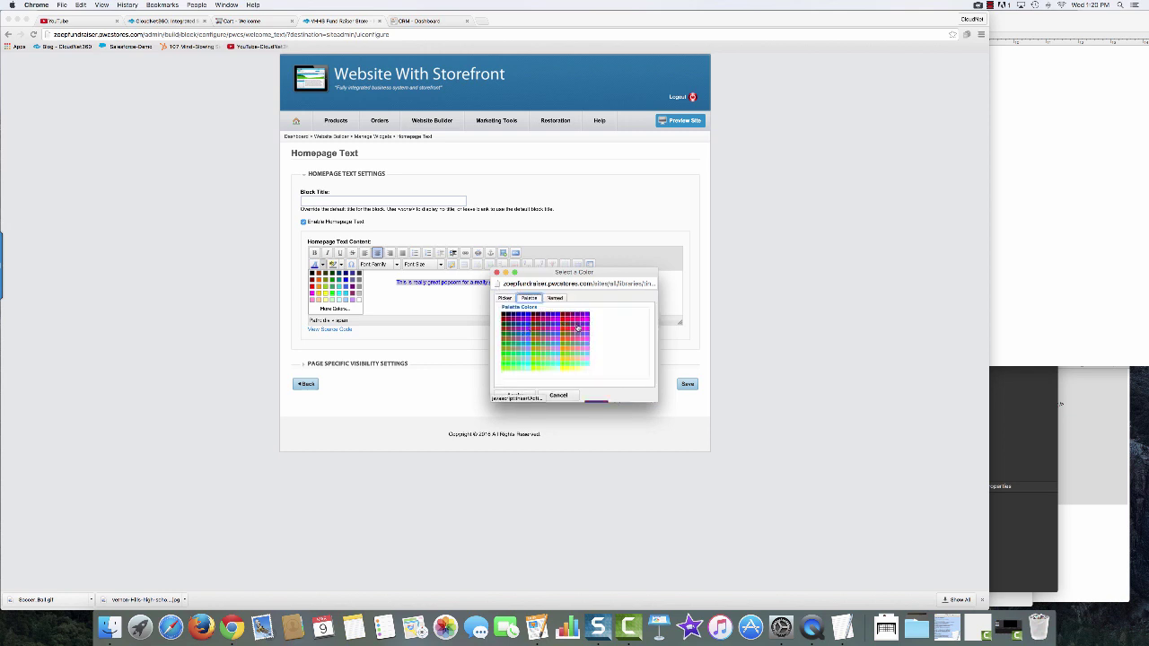
left_click(526, 336)
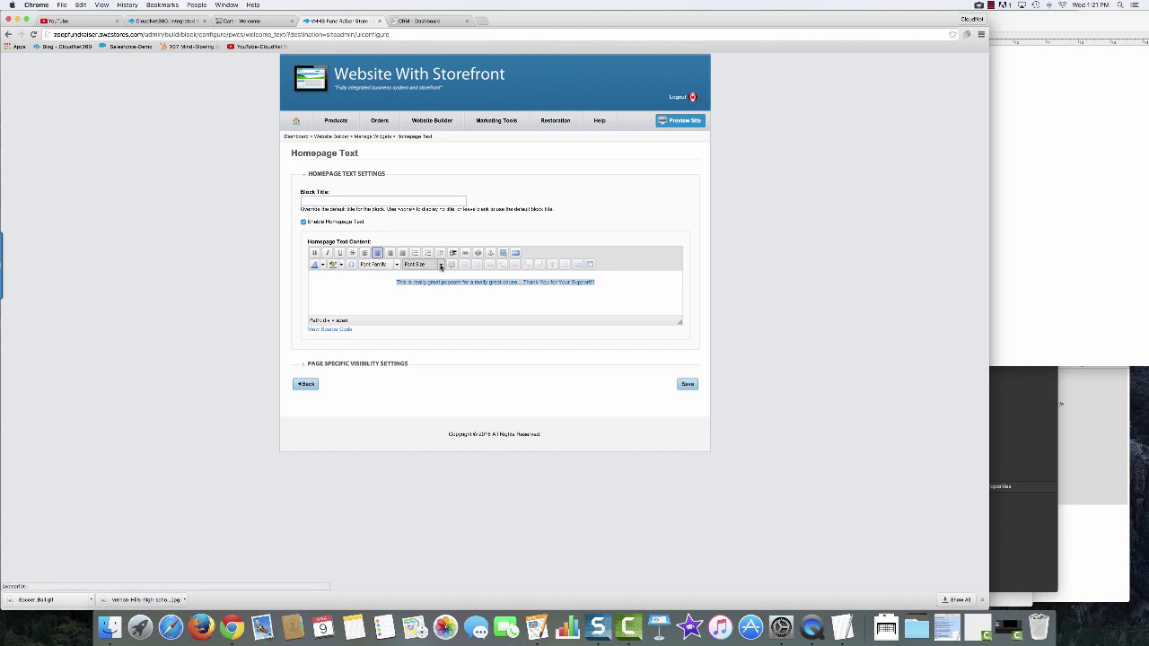
left_click(439, 264)
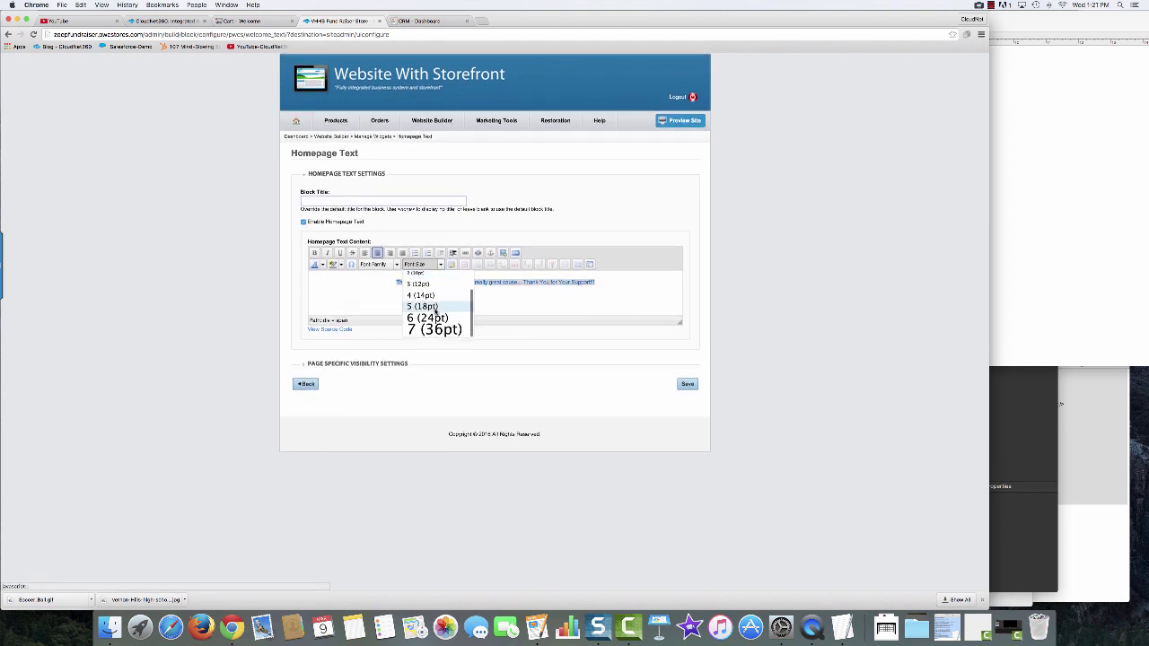
left_click(438, 318)
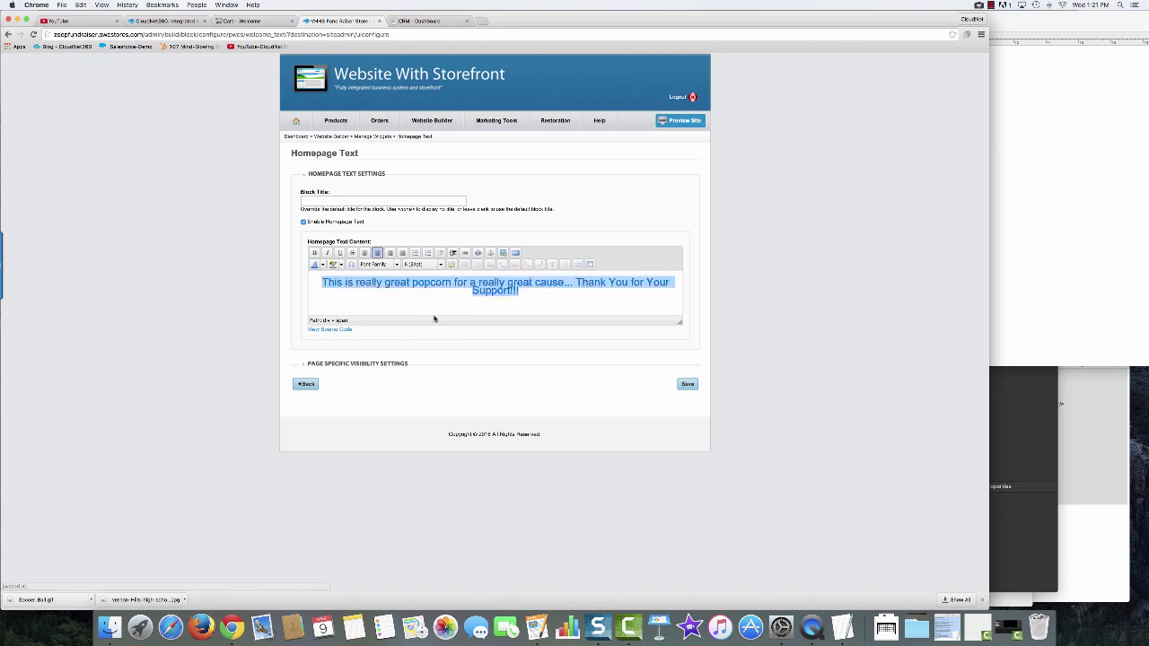
left_click(314, 252)
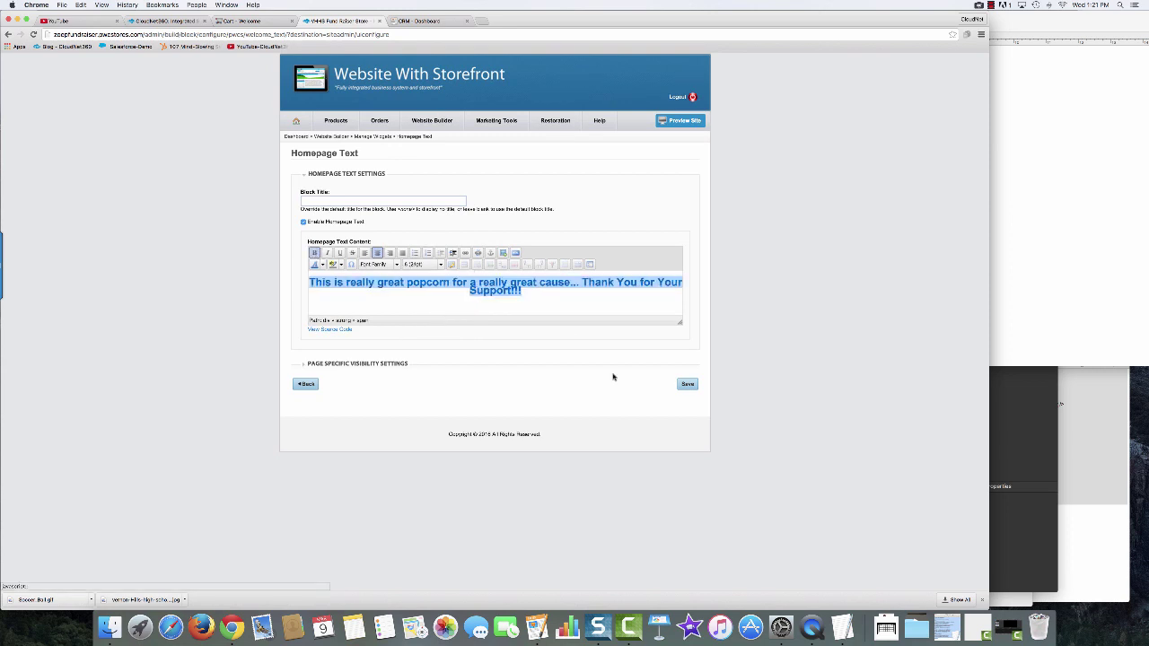
left_click(675, 383)
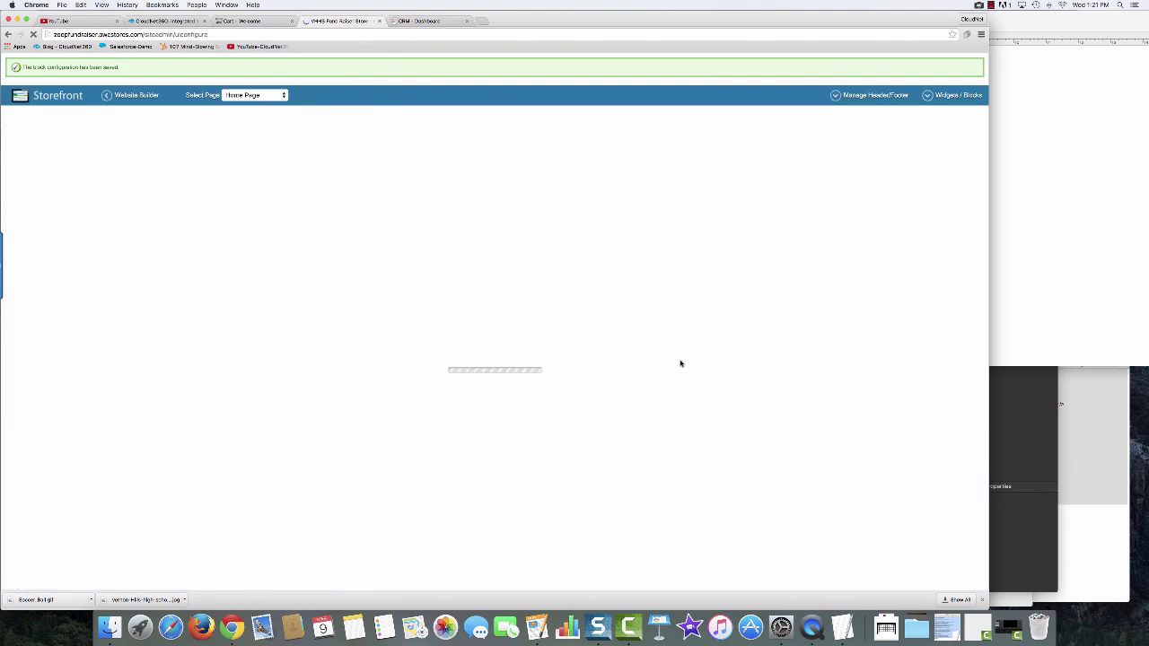
scroll(619, 326, "down", 5)
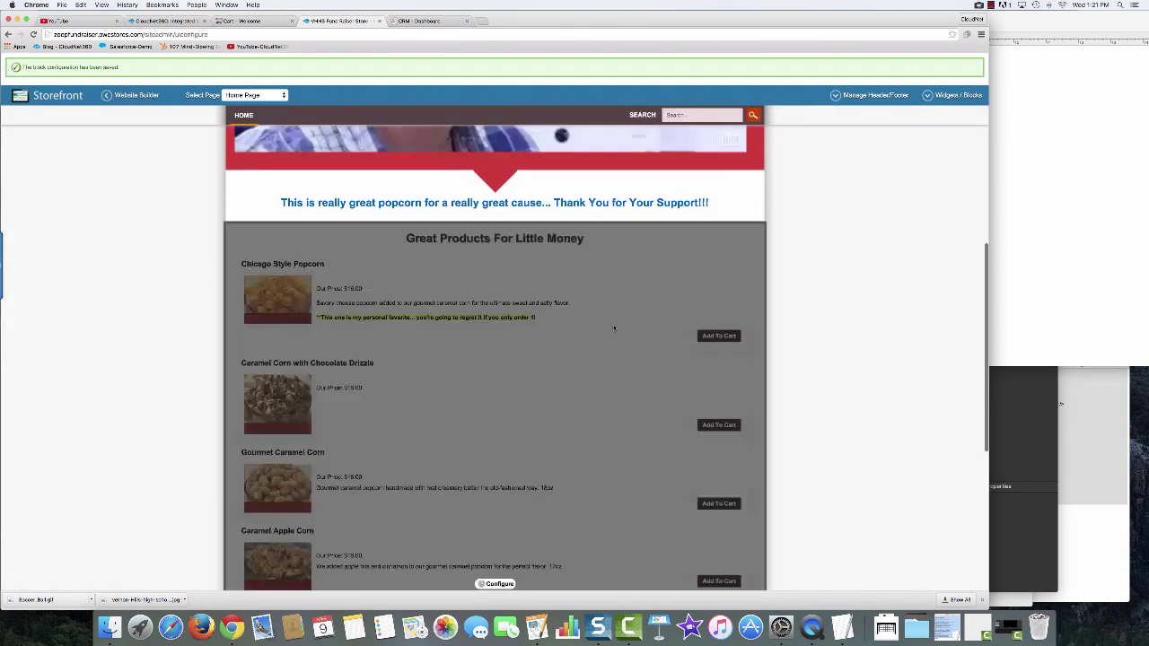
scroll(611, 324, "up", 3)
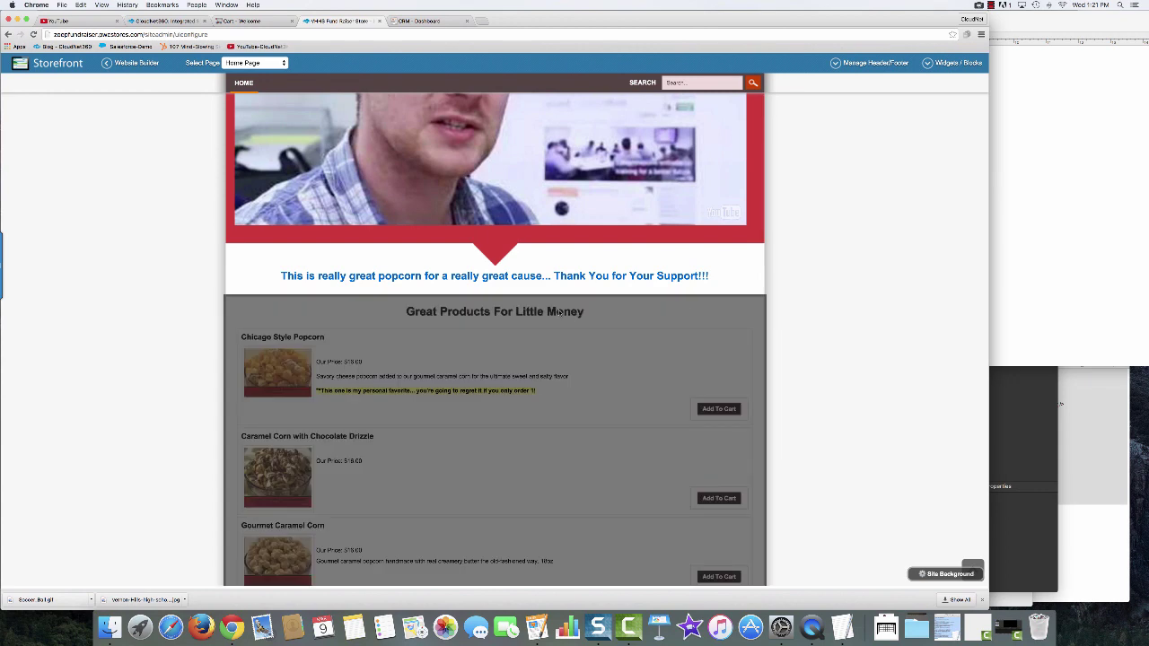
scroll(770, 303, "down", 3)
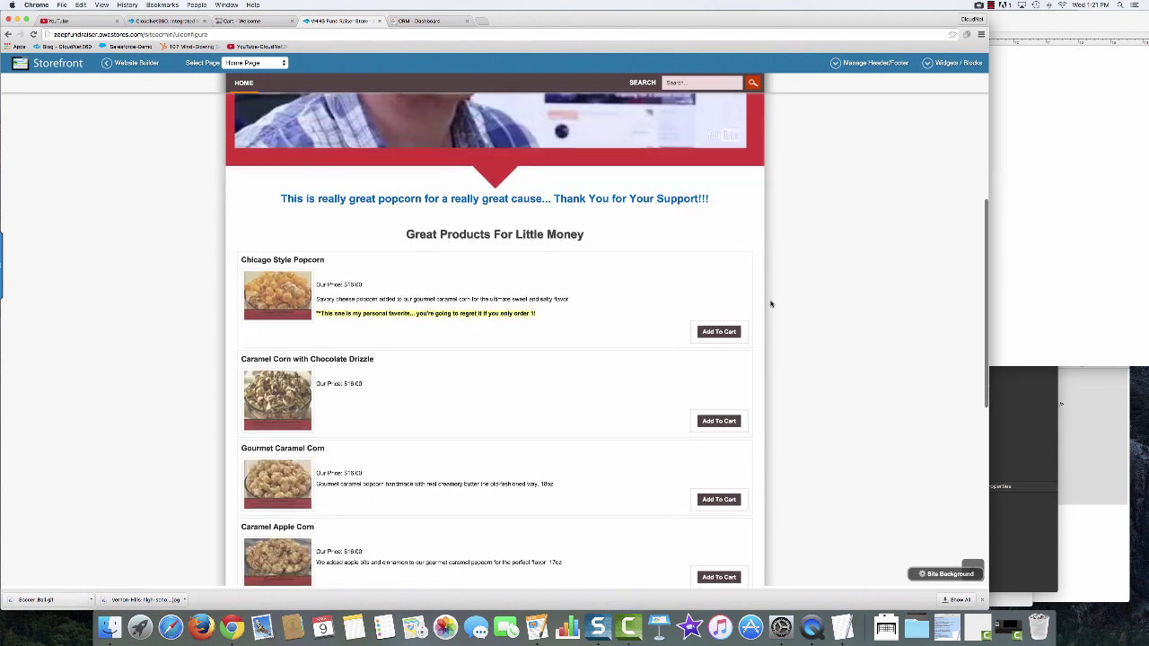
scroll(769, 303, "down", 1)
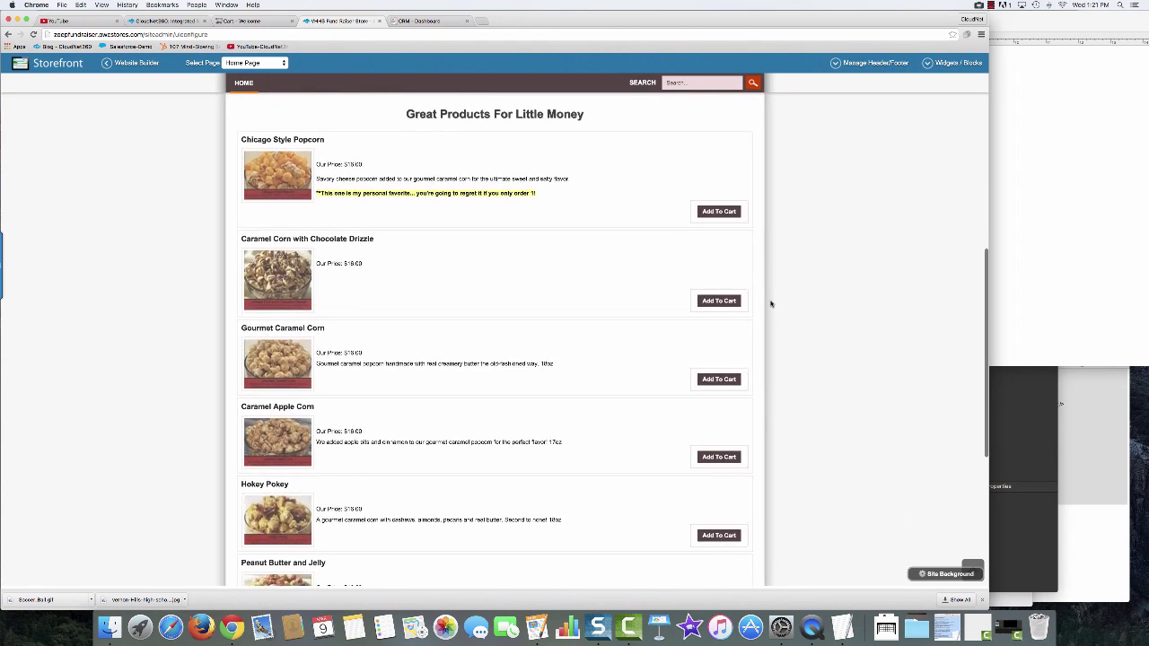
scroll(770, 304, "up", 2)
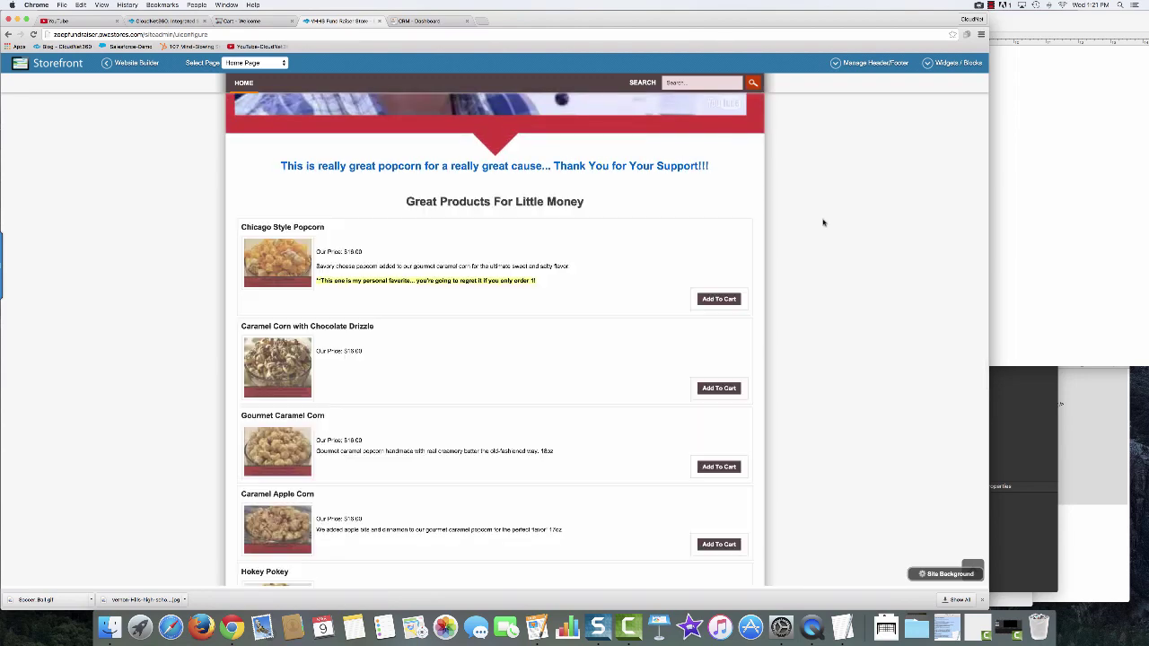
scroll(509, 220, "up", 1)
scroll(508, 305, "down", 4)
Retitle the featured products block 'Gourmet Caramel Corn' and save it.
left_click(502, 384)
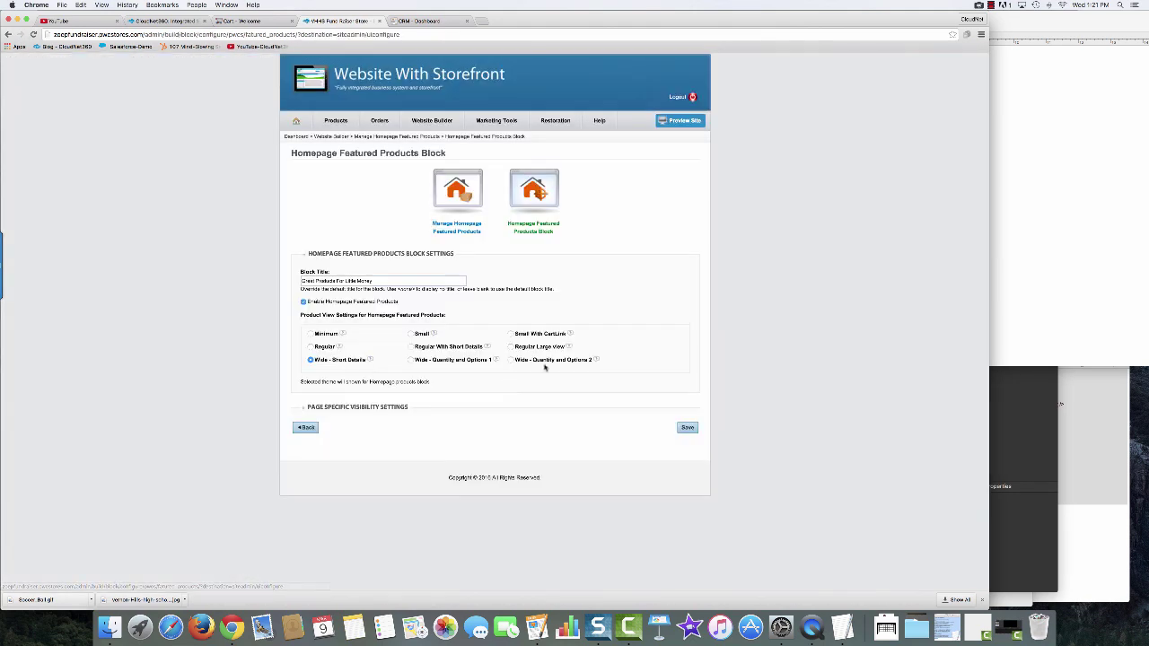
left_click_drag(392, 284, 261, 278)
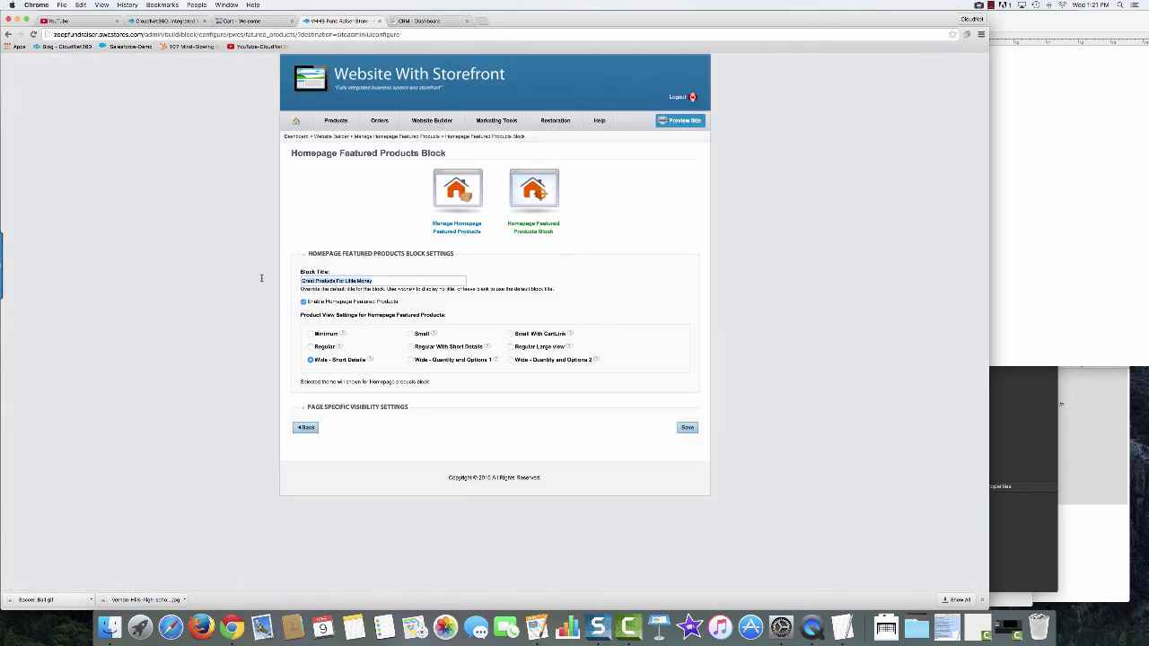
type("Gourmet Caramel Corn")
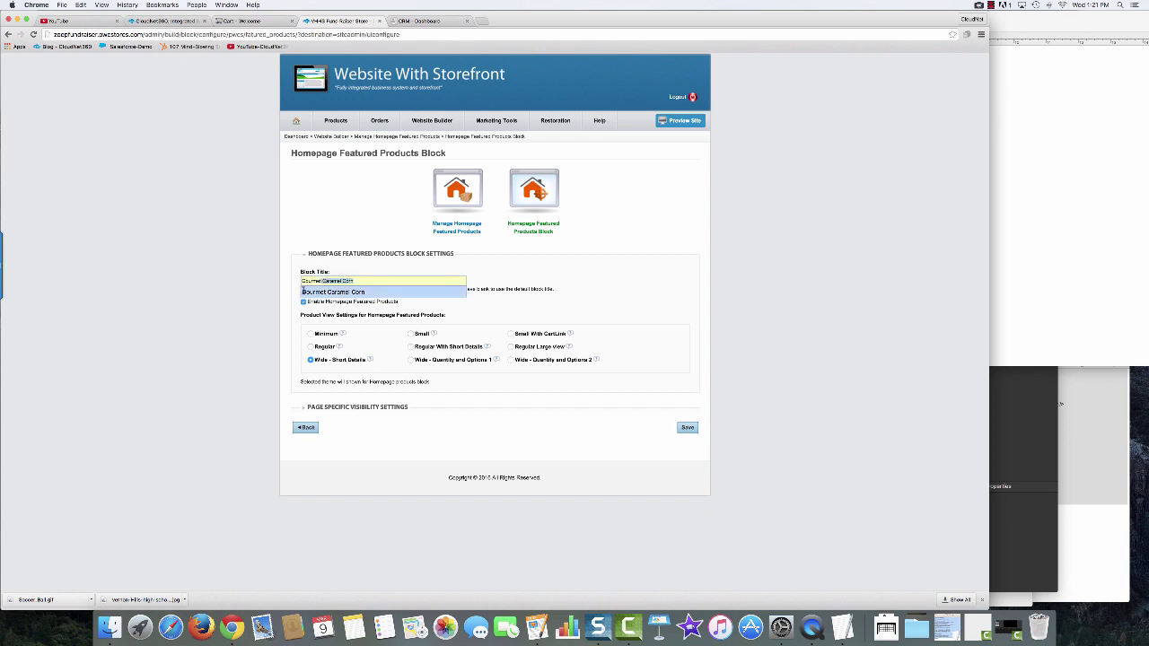
left_click(303, 292)
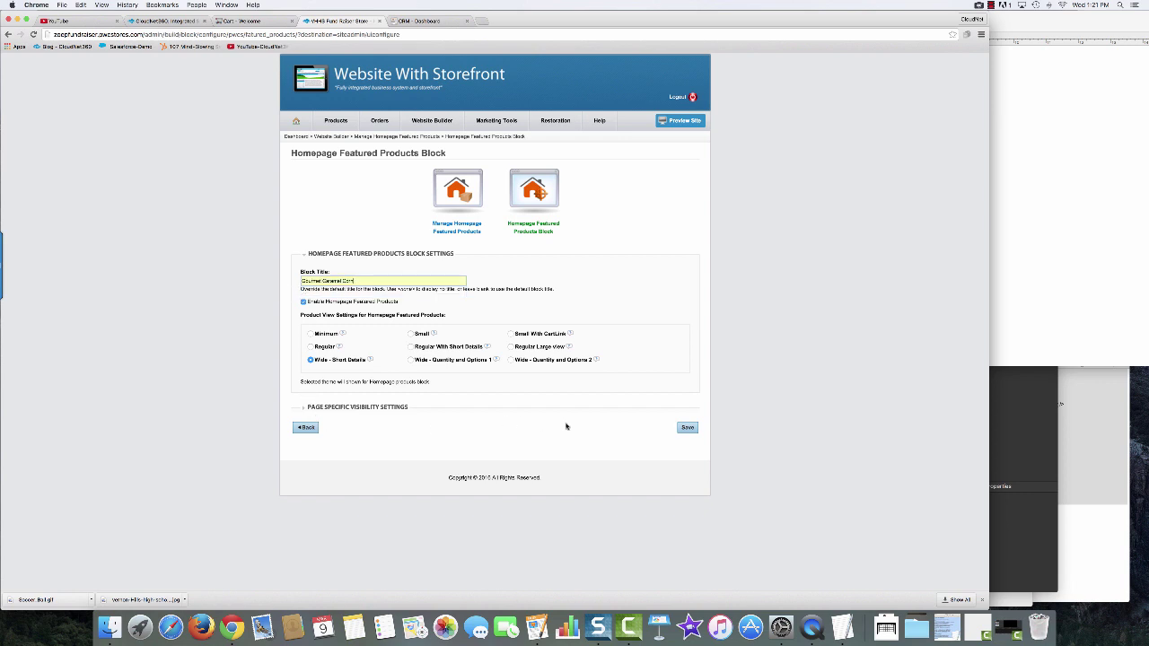
left_click(687, 427)
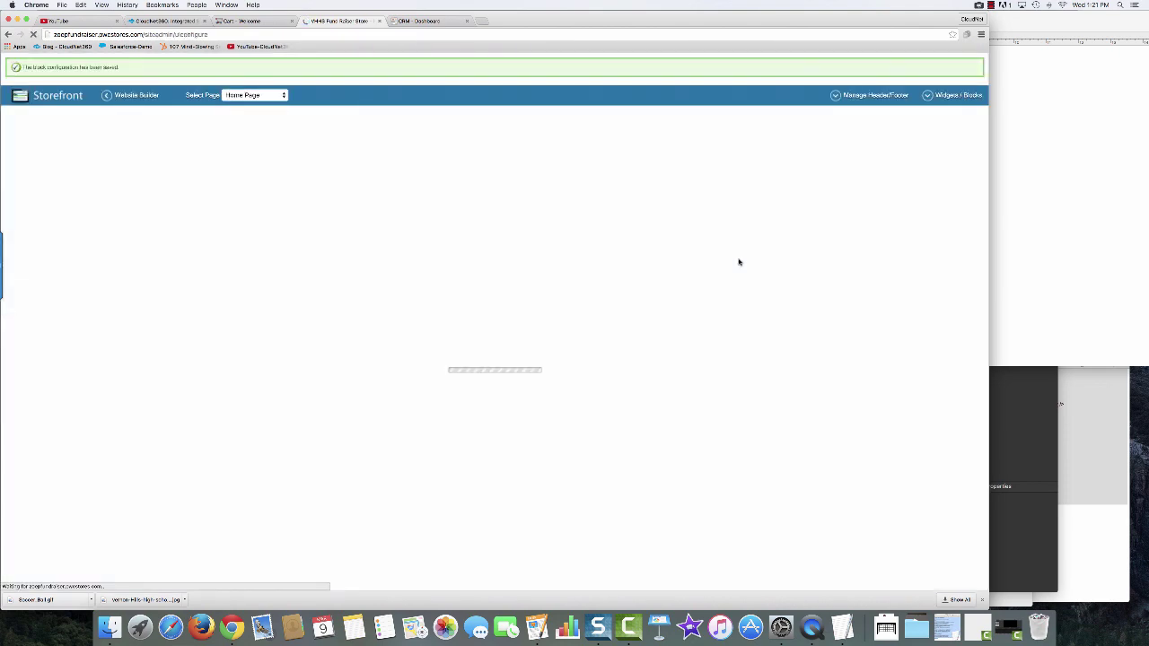
Scroll through the home page and open the site logo's settings.
scroll(815, 318, "down", 2)
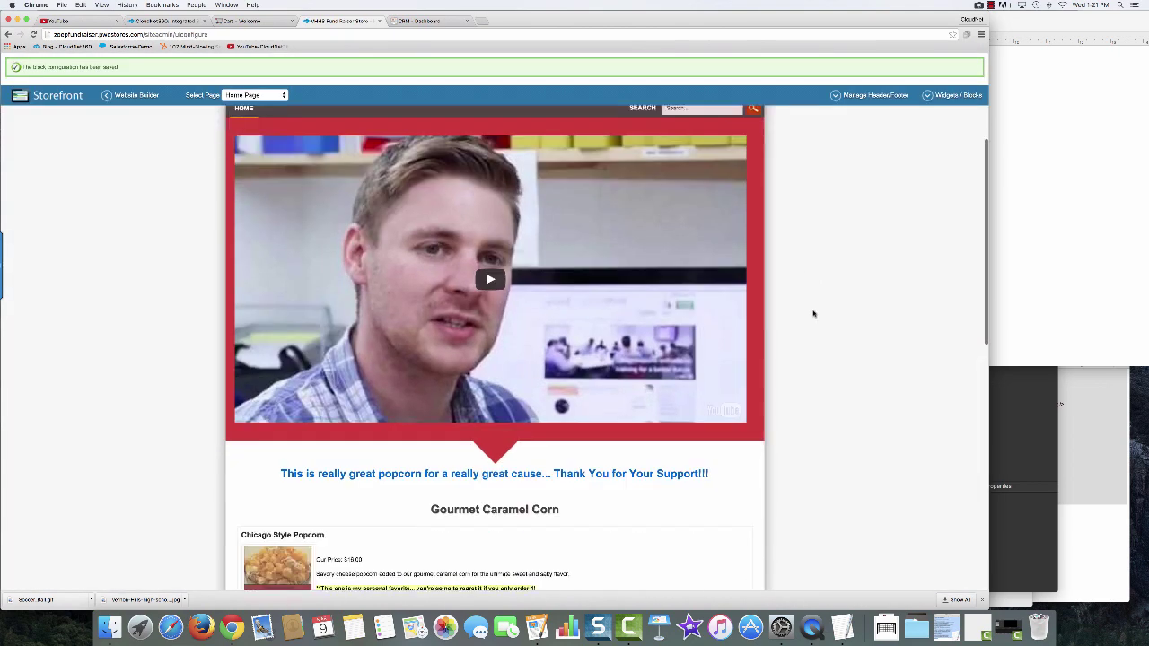
scroll(814, 315, "down", 5)
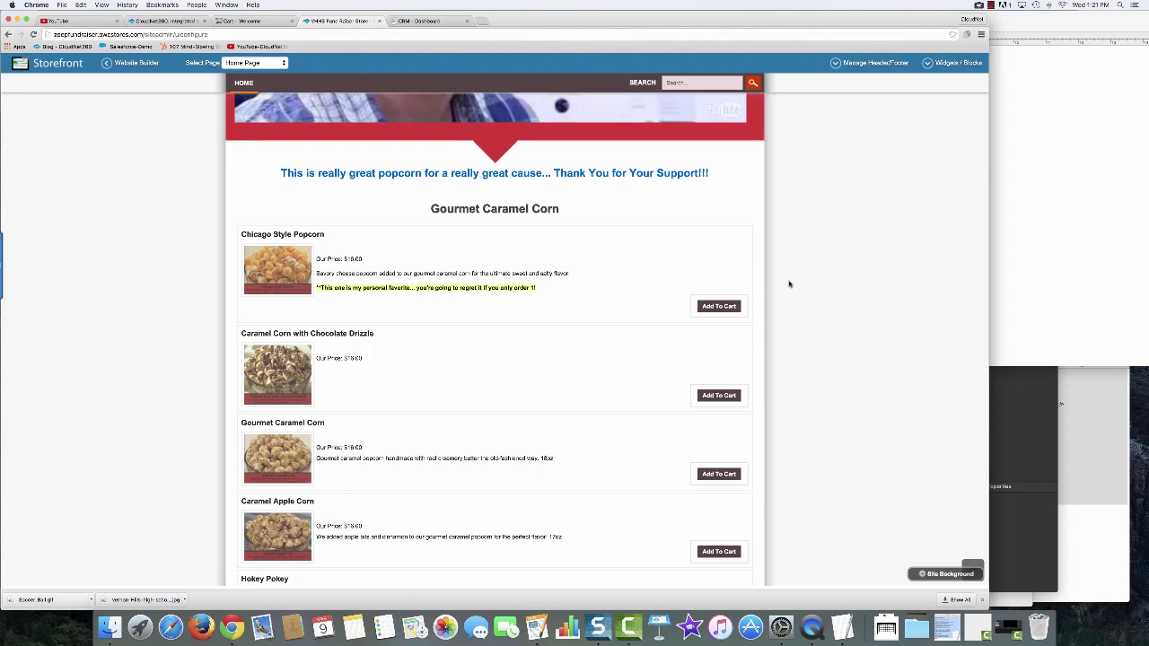
scroll(780, 285, "down", 2)
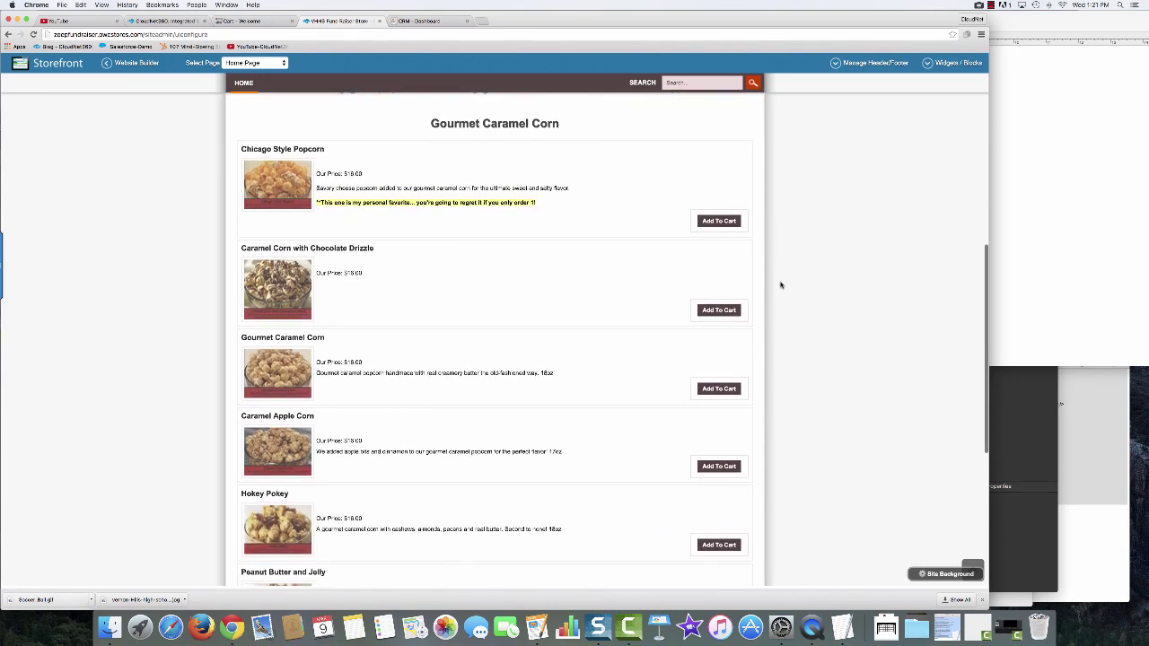
scroll(780, 286, "up", 3)
scroll(781, 286, "up", 5)
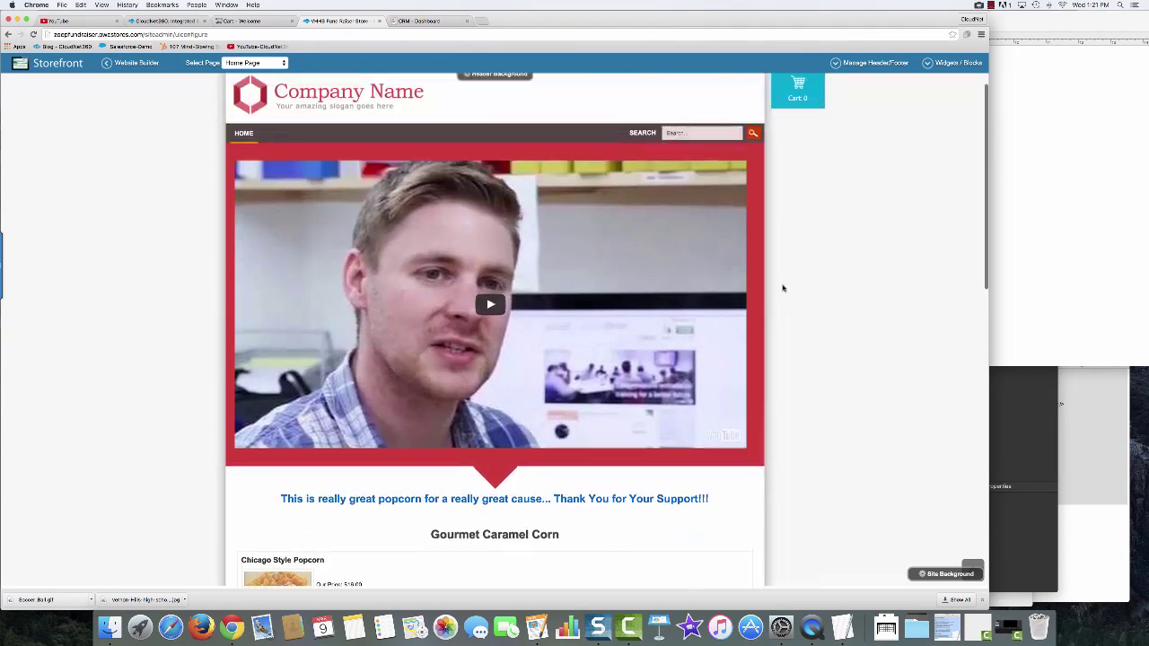
left_click(339, 121)
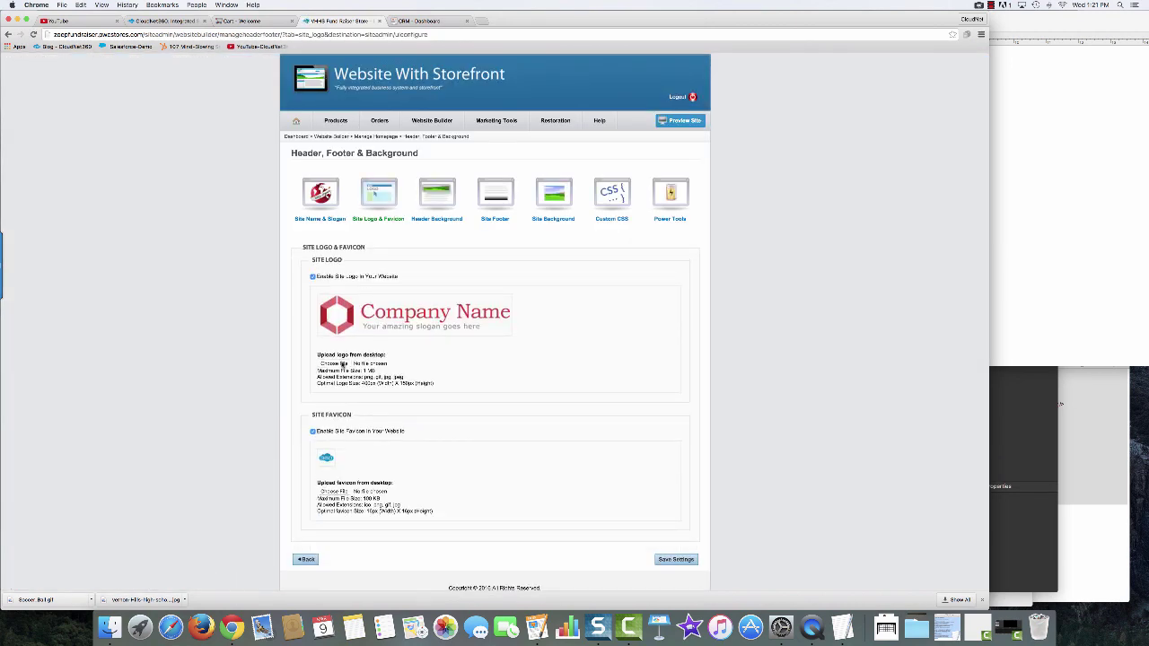
Upload VHHS-Background.png from the Fund Raiser folder as the site logo and save.
left_click(342, 364)
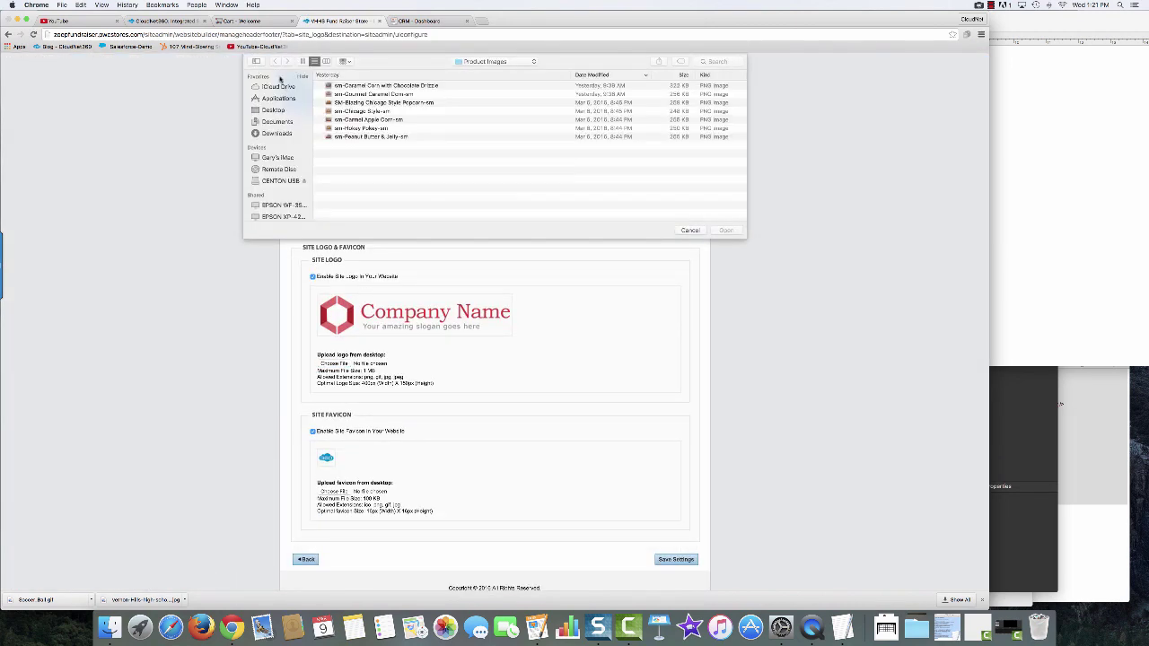
left_click(506, 62)
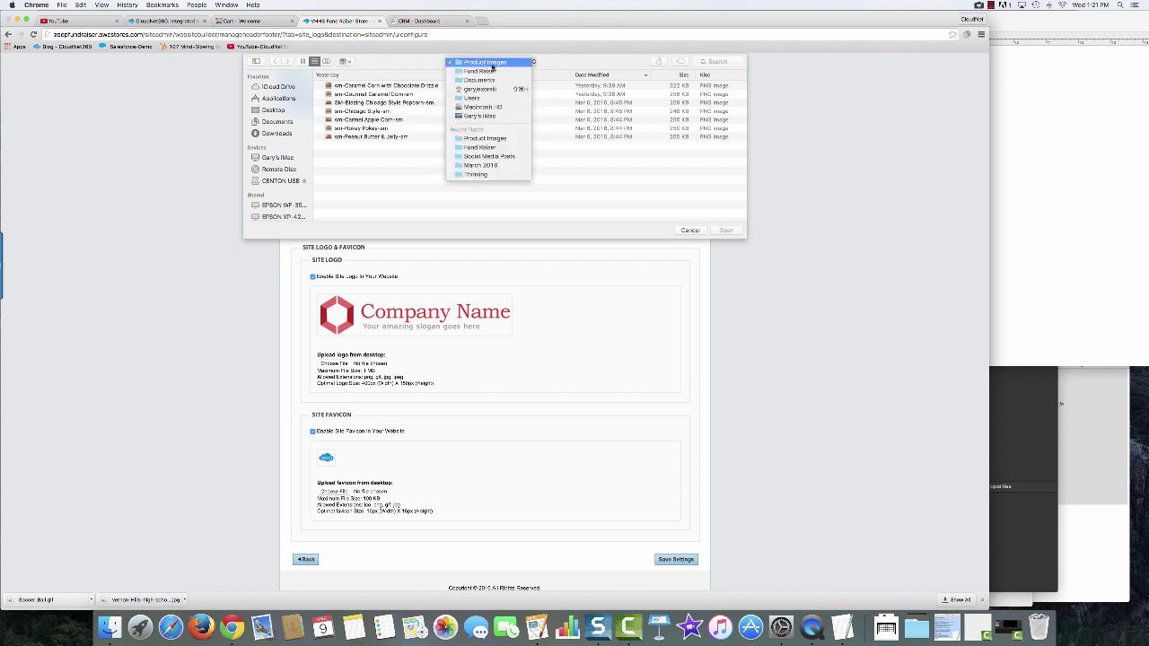
left_click(481, 71)
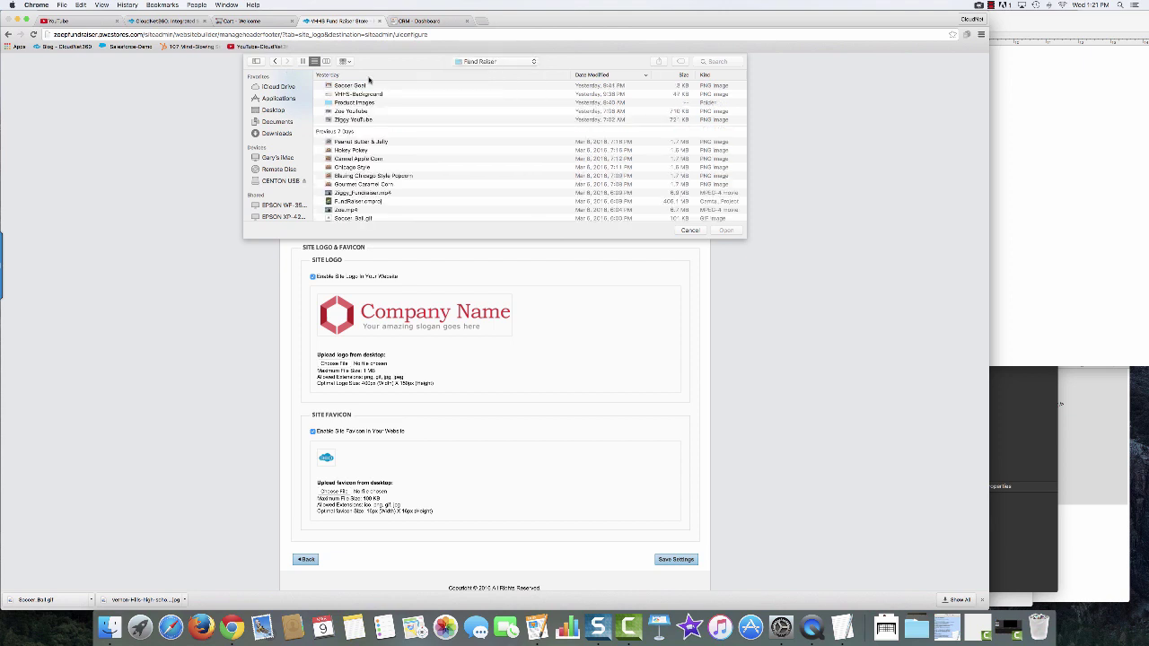
double_click(360, 95)
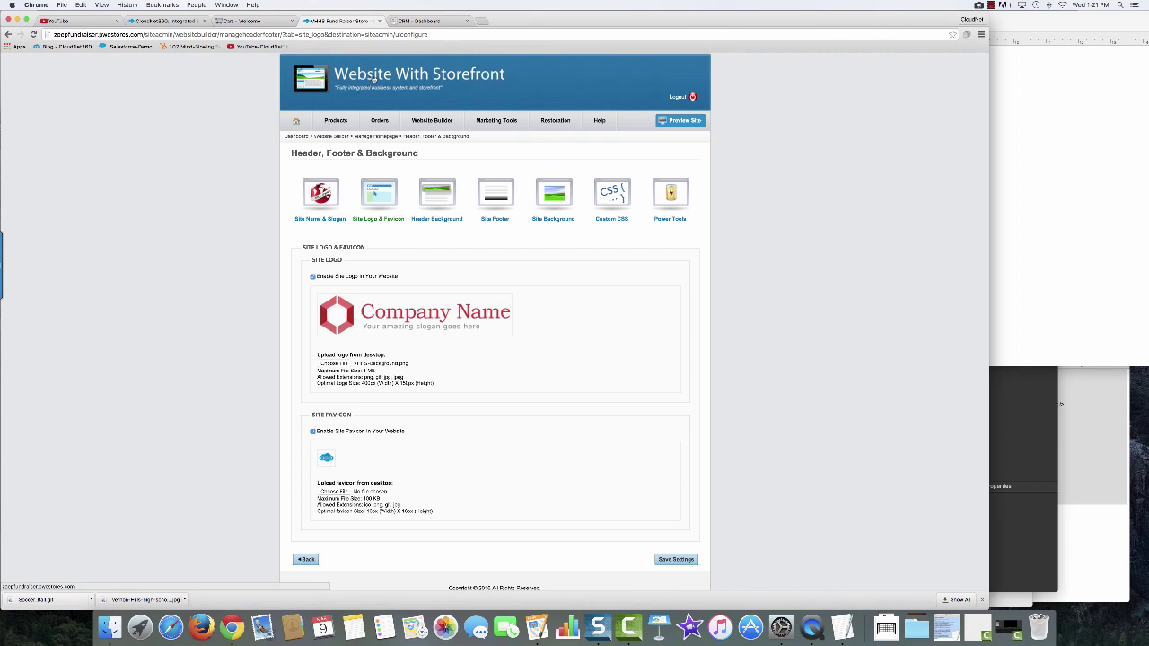
left_click(681, 561)
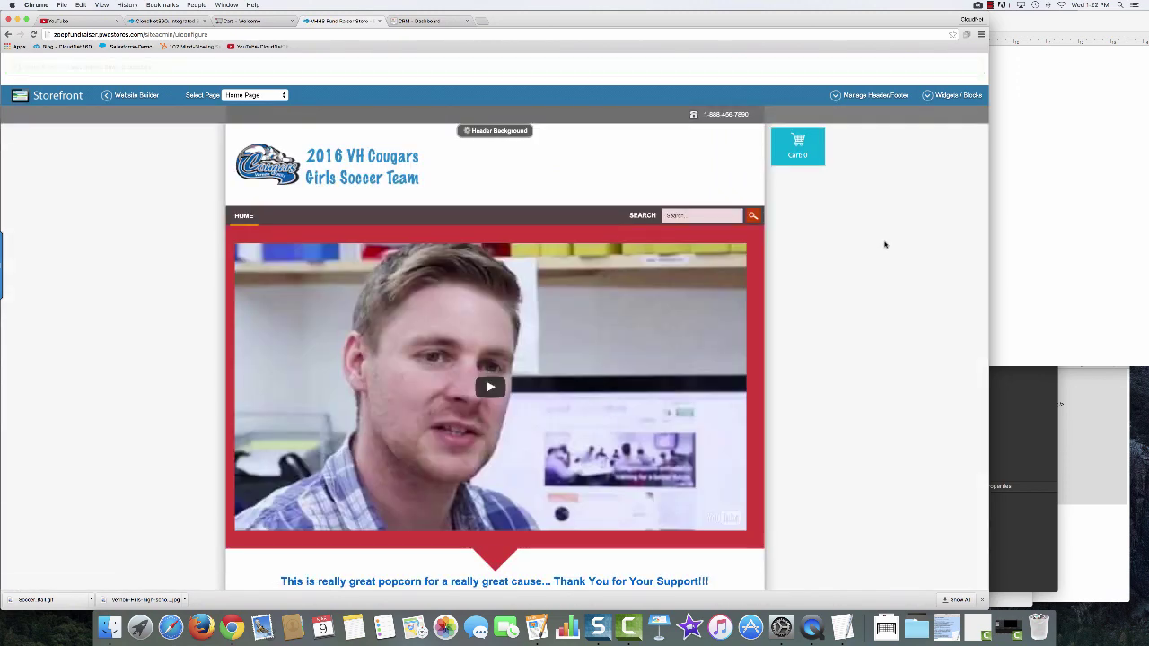
scroll(865, 254, "down", 5)
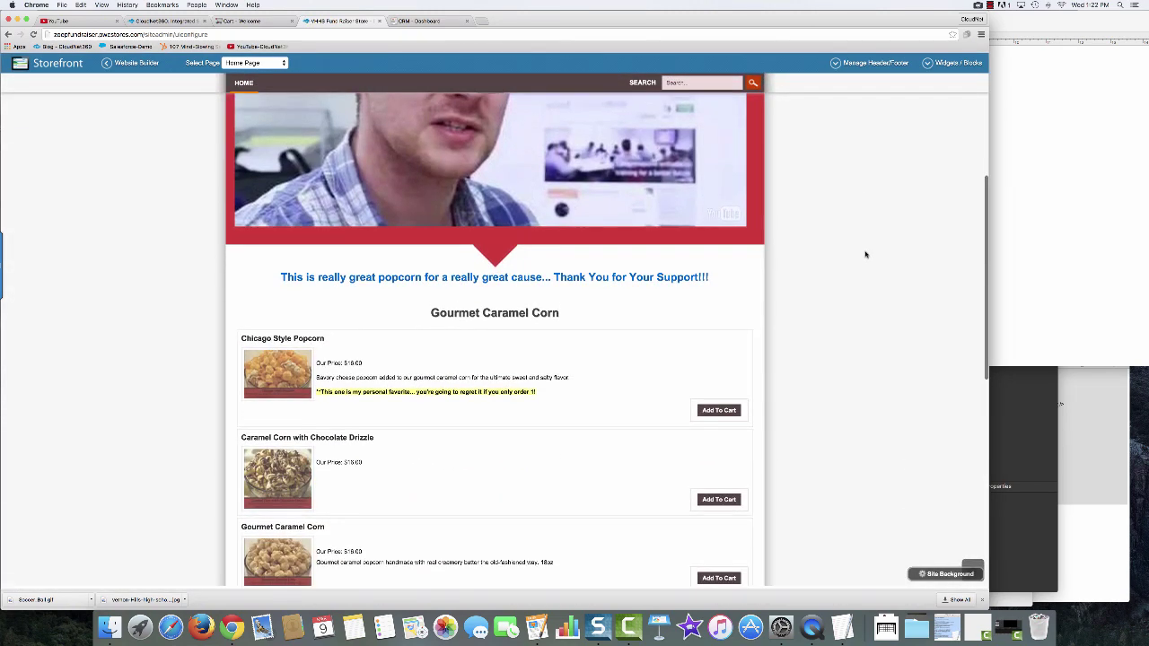
scroll(865, 255, "up", 5)
scroll(865, 254, "up", 1)
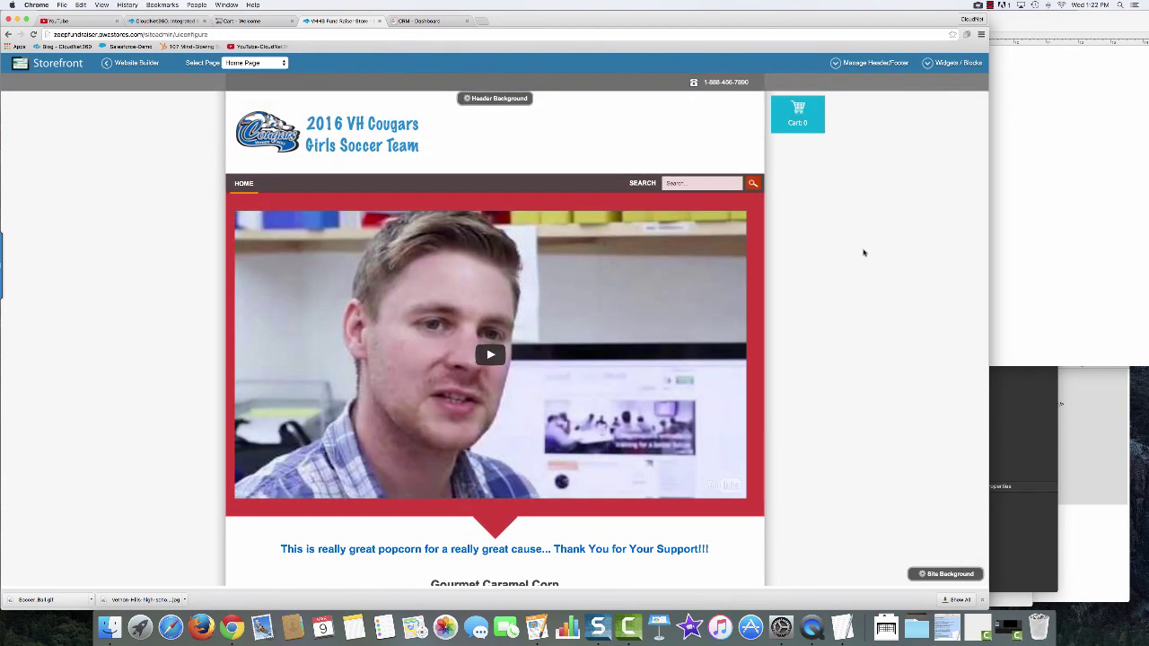
mouse_move(624, 375)
Copy the newest fundraiser video's URL from YouTube Video Manager, then return to the admin center.
left_click(259, 46)
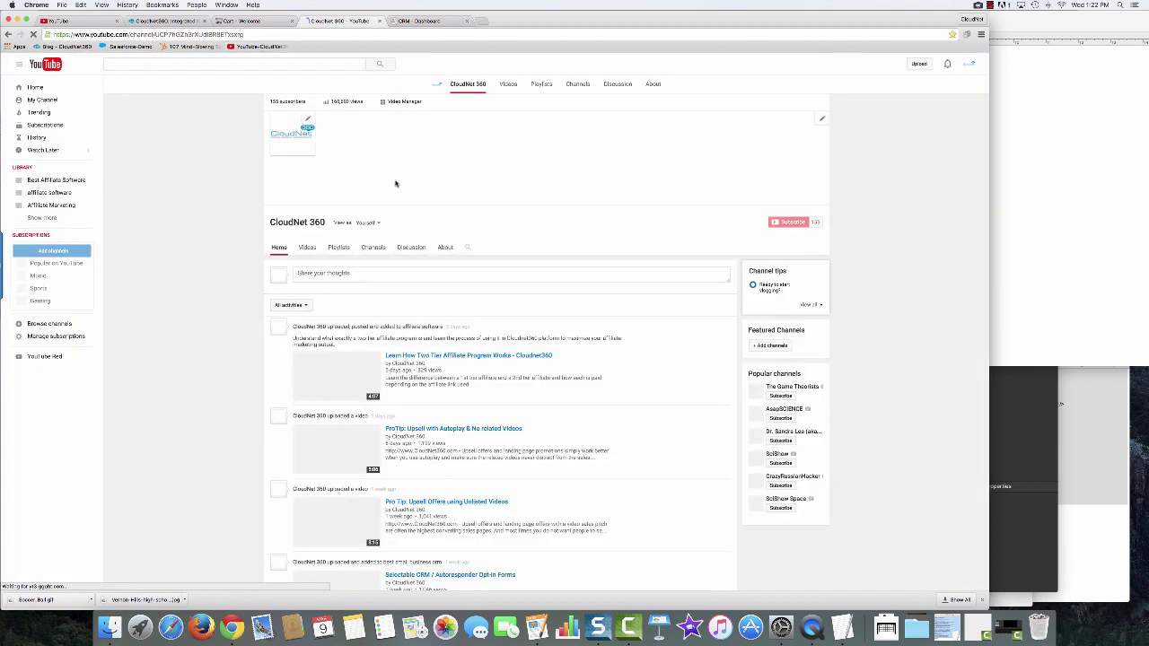
left_click(396, 86)
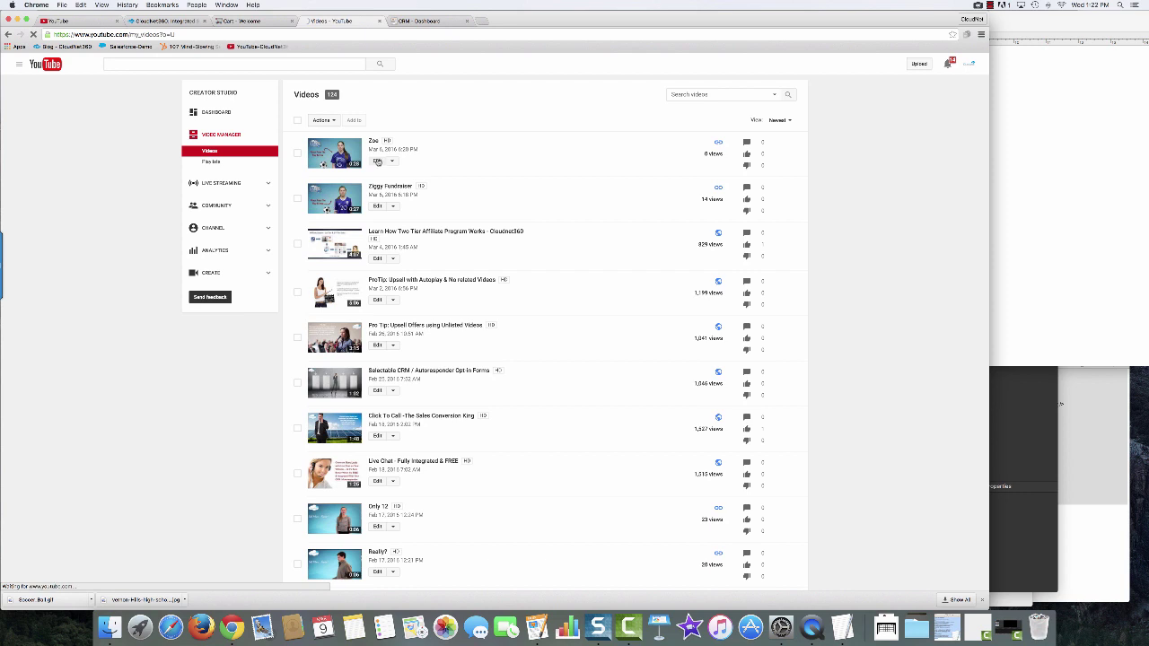
left_click(377, 161)
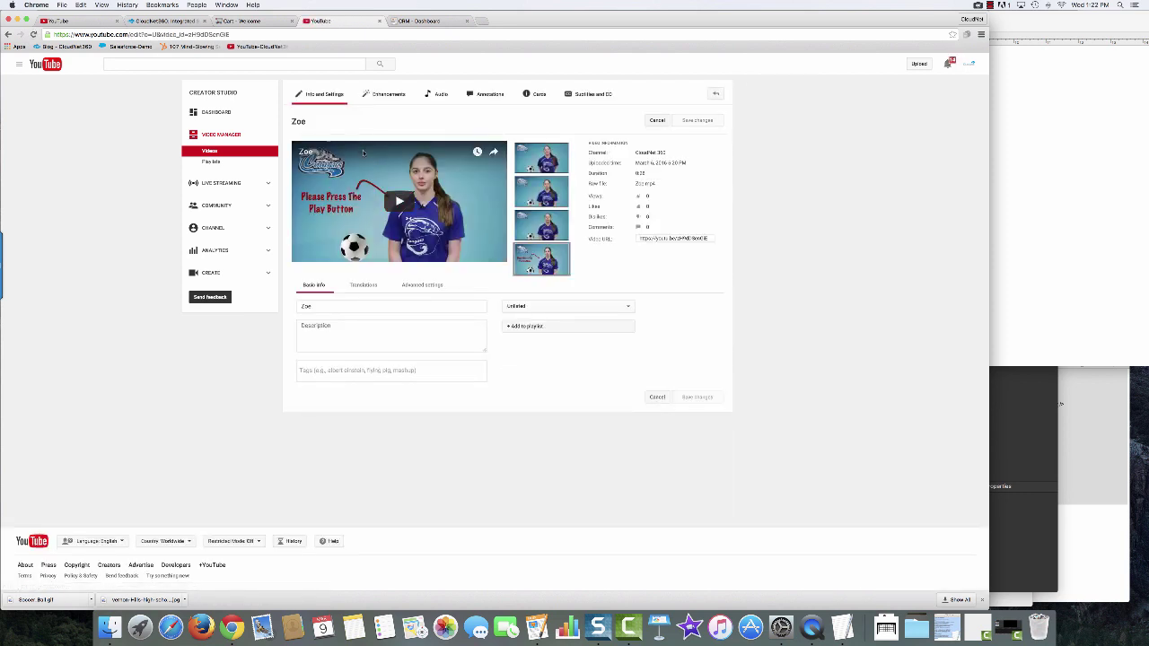
left_click(679, 239)
right_click(680, 238)
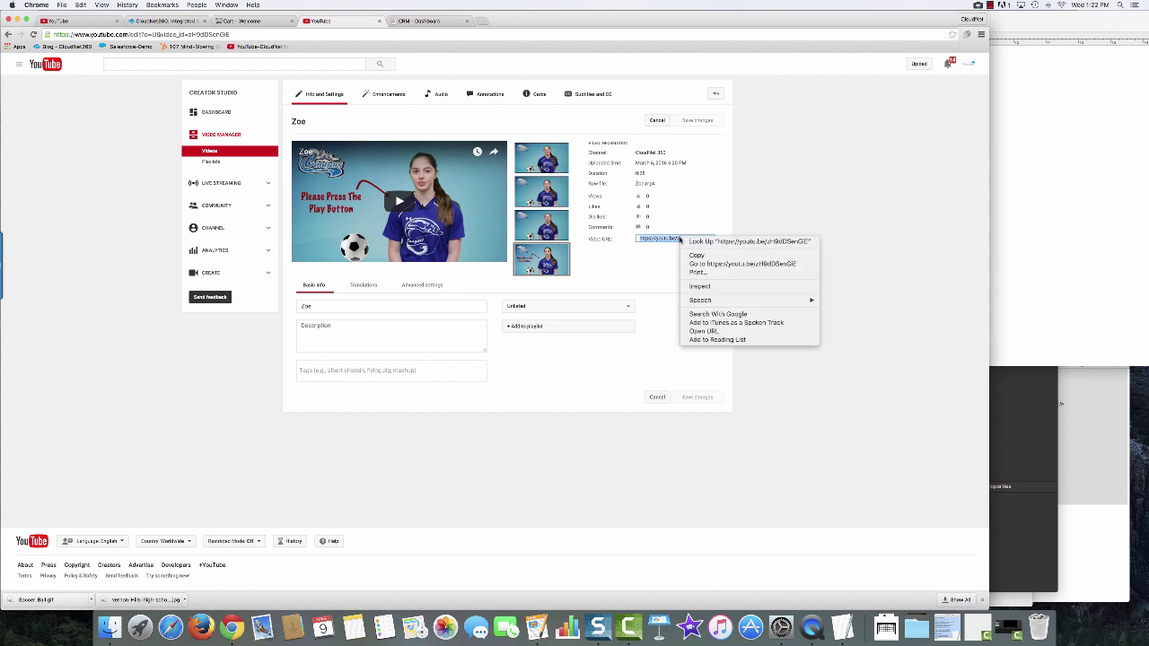
left_click(697, 258)
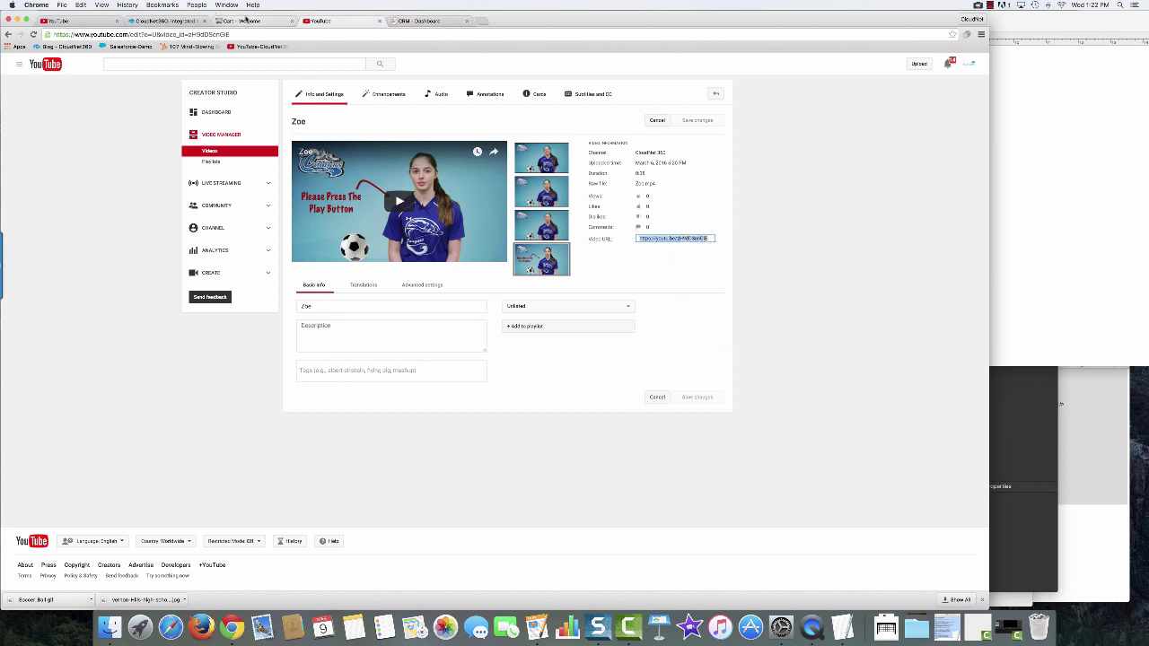
left_click(7, 34)
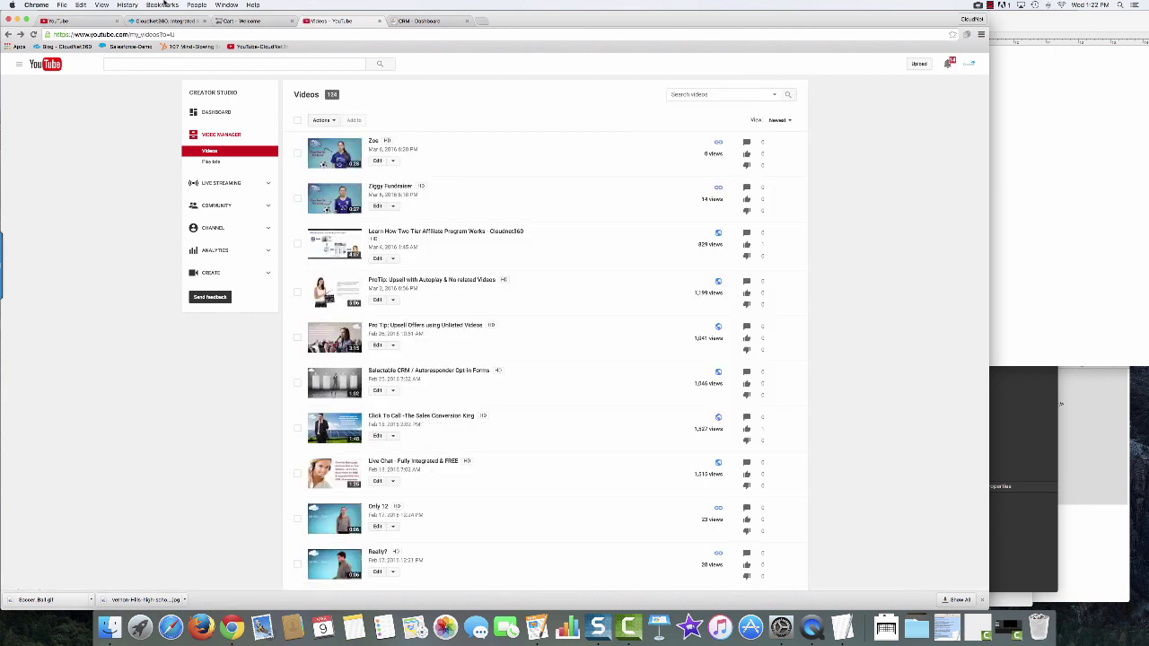
left_click(244, 21)
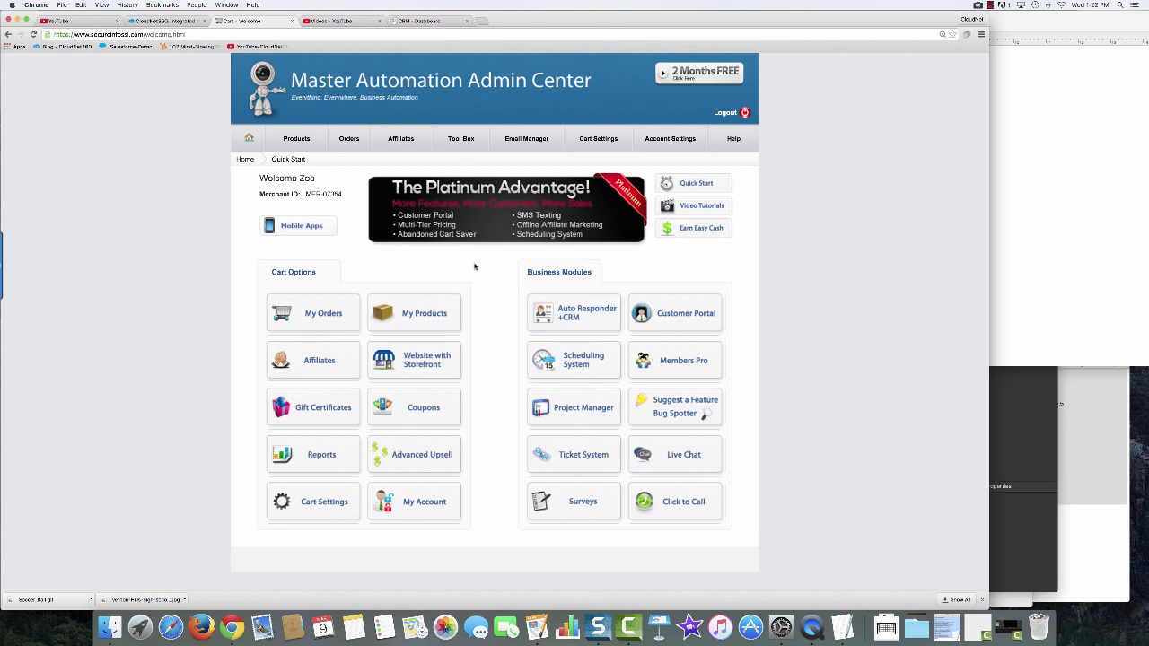
Paste the copied fundraiser video URL over the homepage video block's old link and save.
left_click(448, 352)
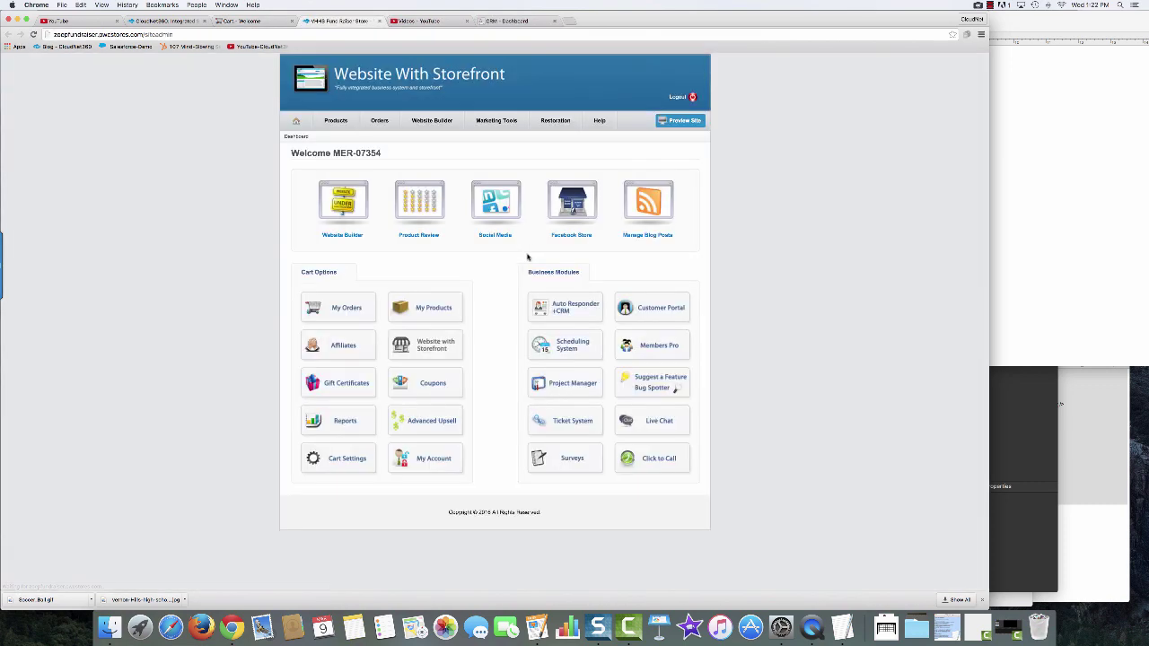
left_click(345, 208)
left_click(351, 211)
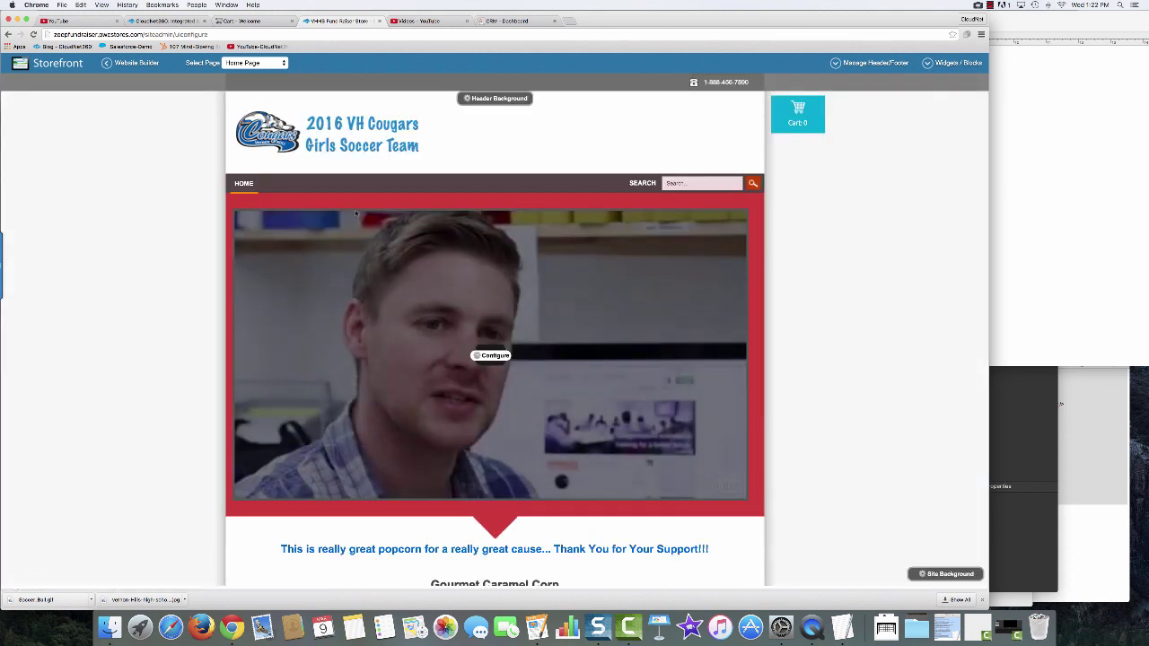
left_click(492, 355)
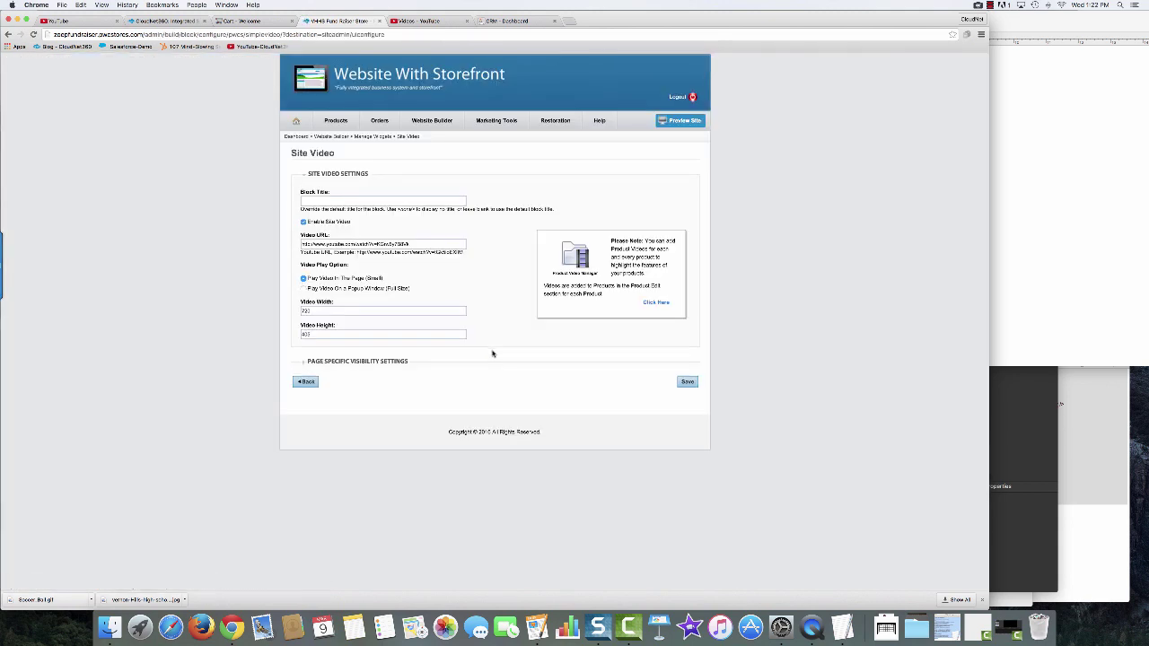
left_click_drag(418, 245, 253, 242)
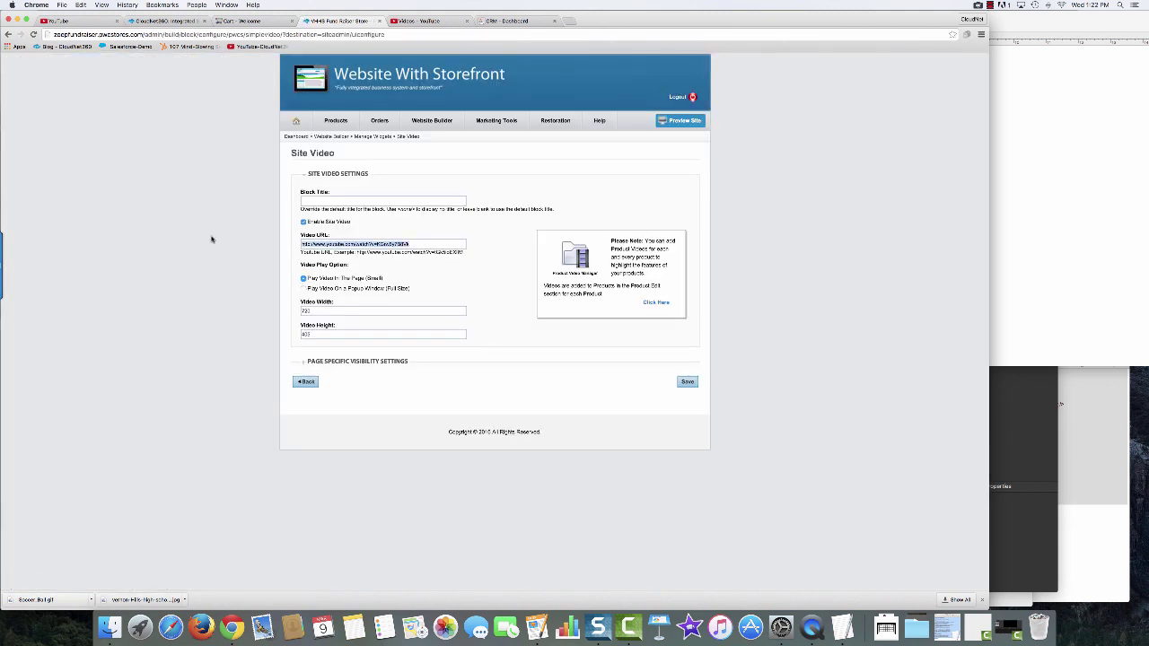
key("super+v")
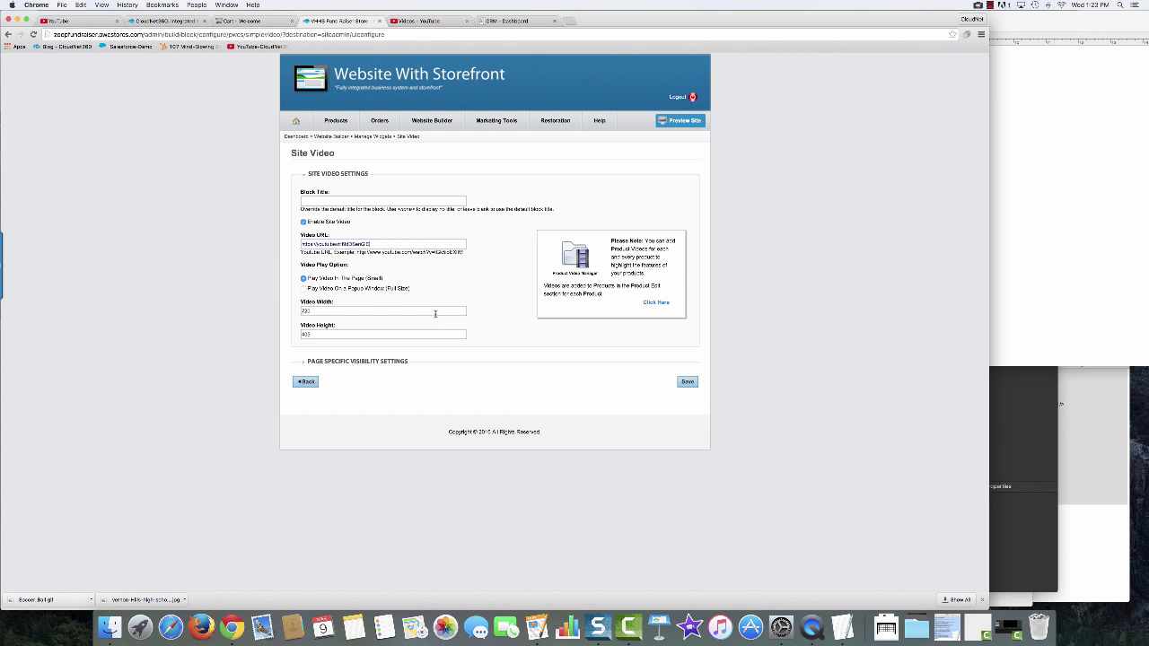
left_click(687, 381)
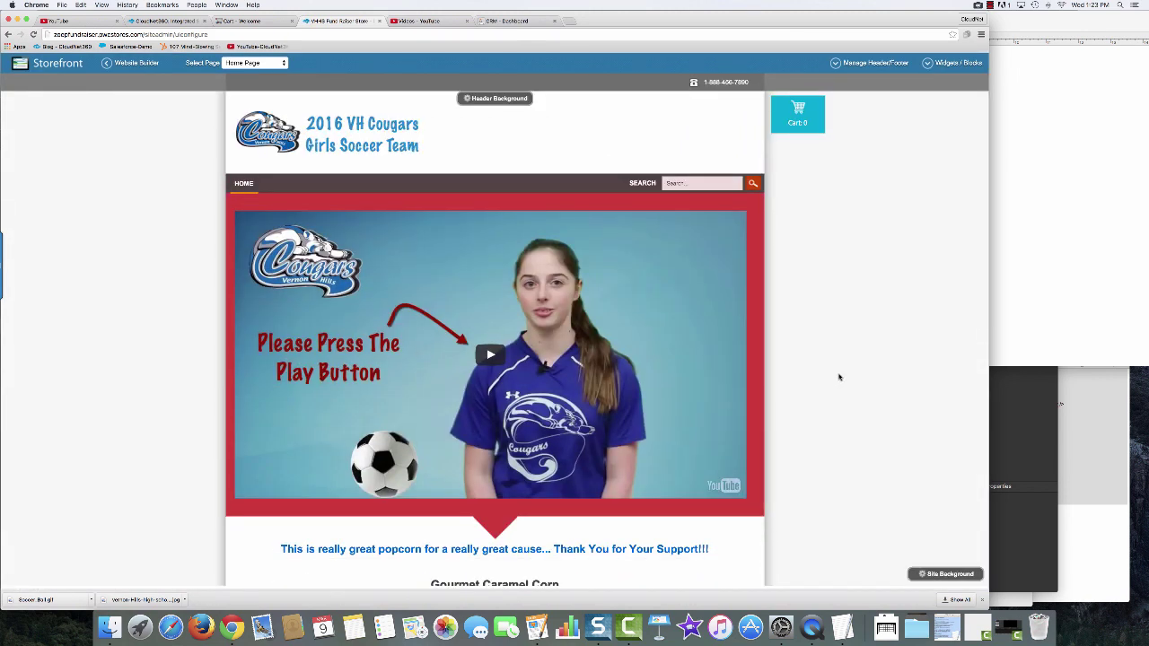
Review the updated home page, then copy the store's domain from the address bar.
scroll(839, 377, "down", 2)
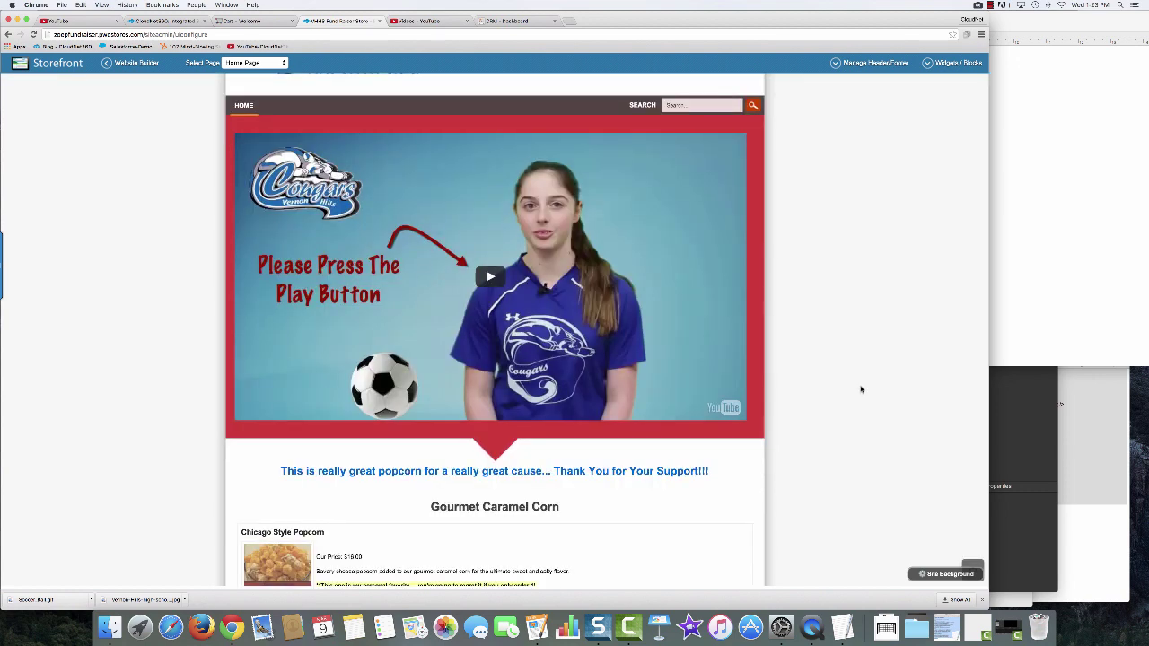
scroll(845, 377, "up", 2)
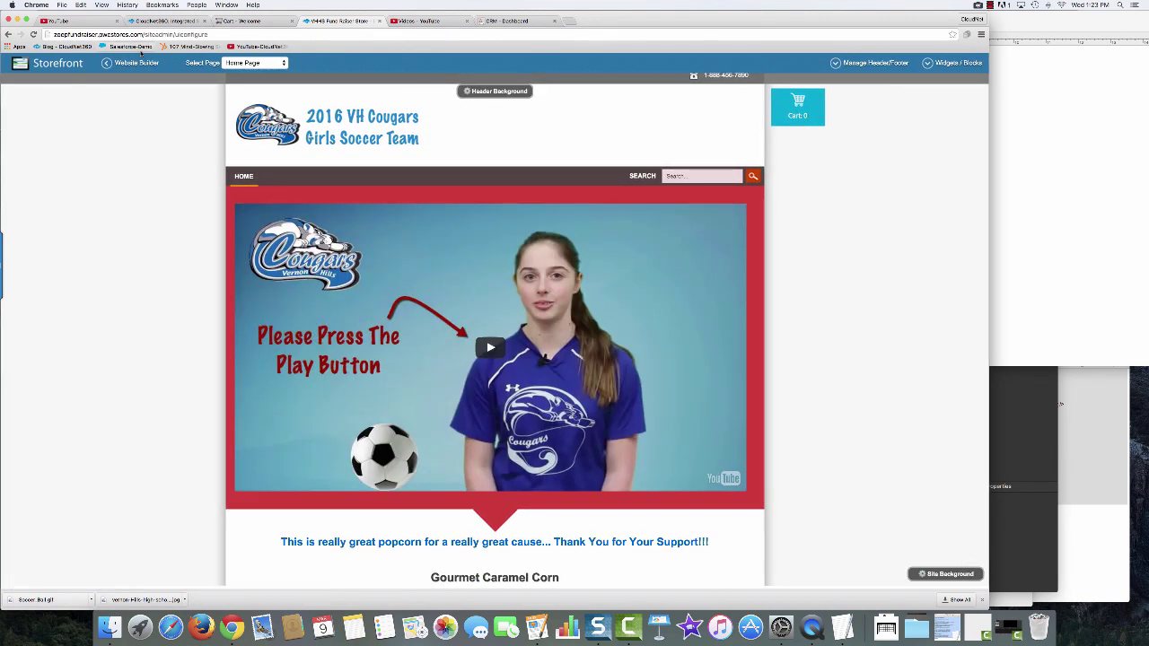
left_click_drag(140, 34, 54, 35)
right_click(63, 37)
left_click(80, 47)
Open Firefox and load the live storefront address.
left_click(201, 627)
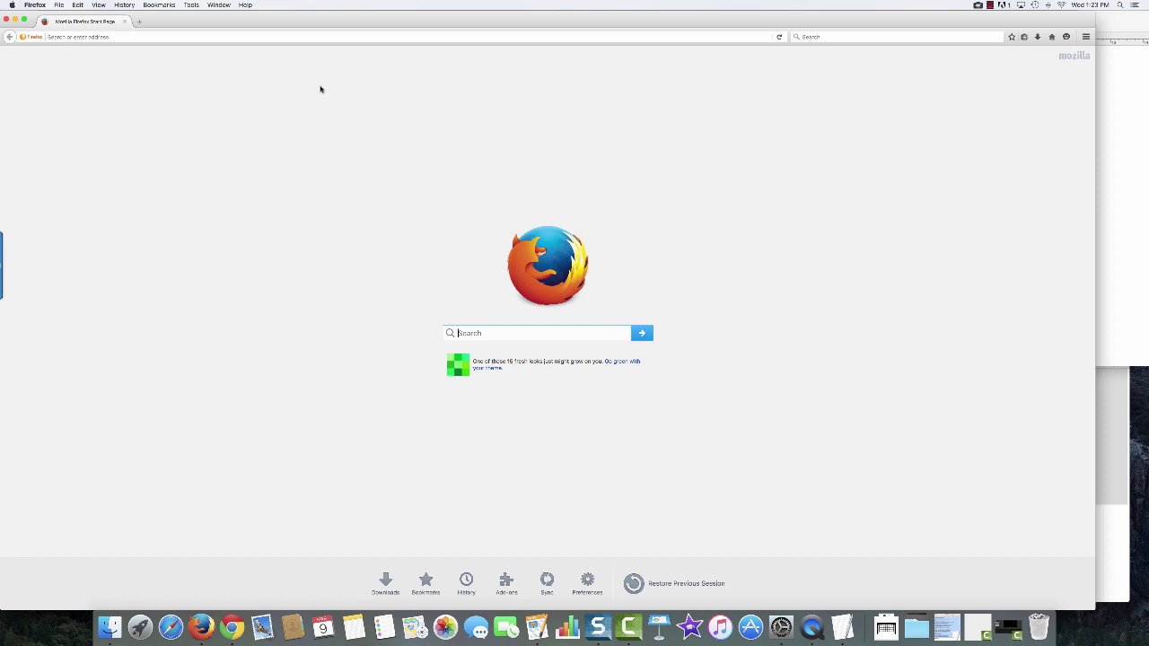
left_click(273, 37)
right_click(273, 36)
left_click(294, 79)
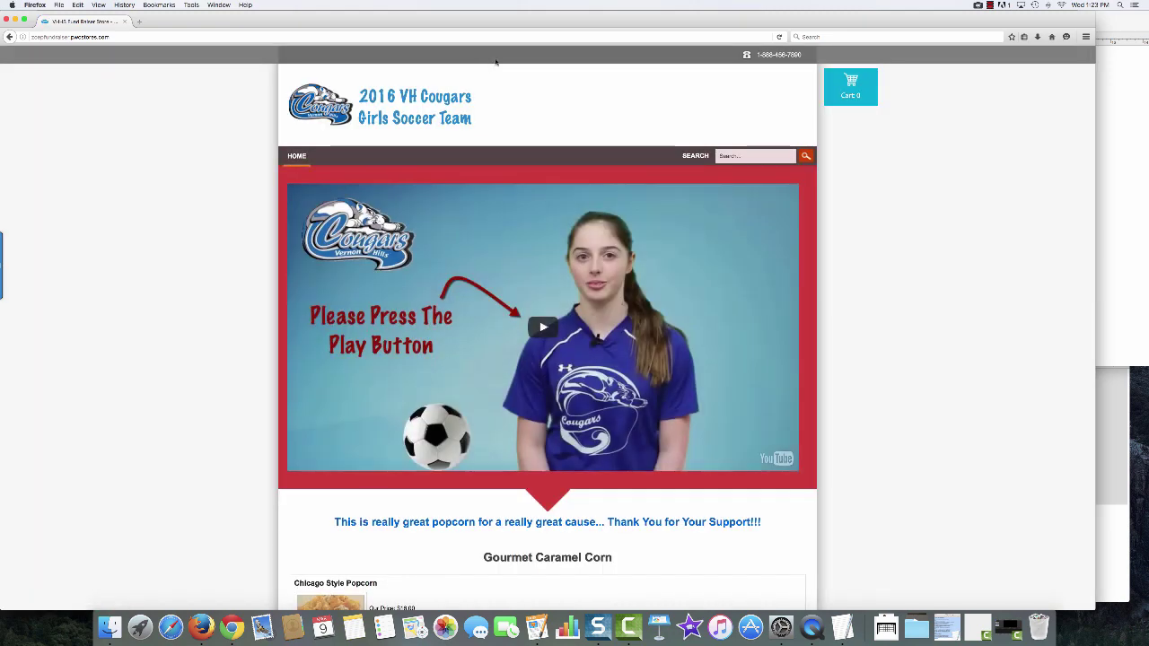
Play the team's fundraiser video on the home page, then pause it.
scroll(966, 236, "down", 10)
scroll(933, 246, "down", 3)
scroll(934, 245, "up", 12)
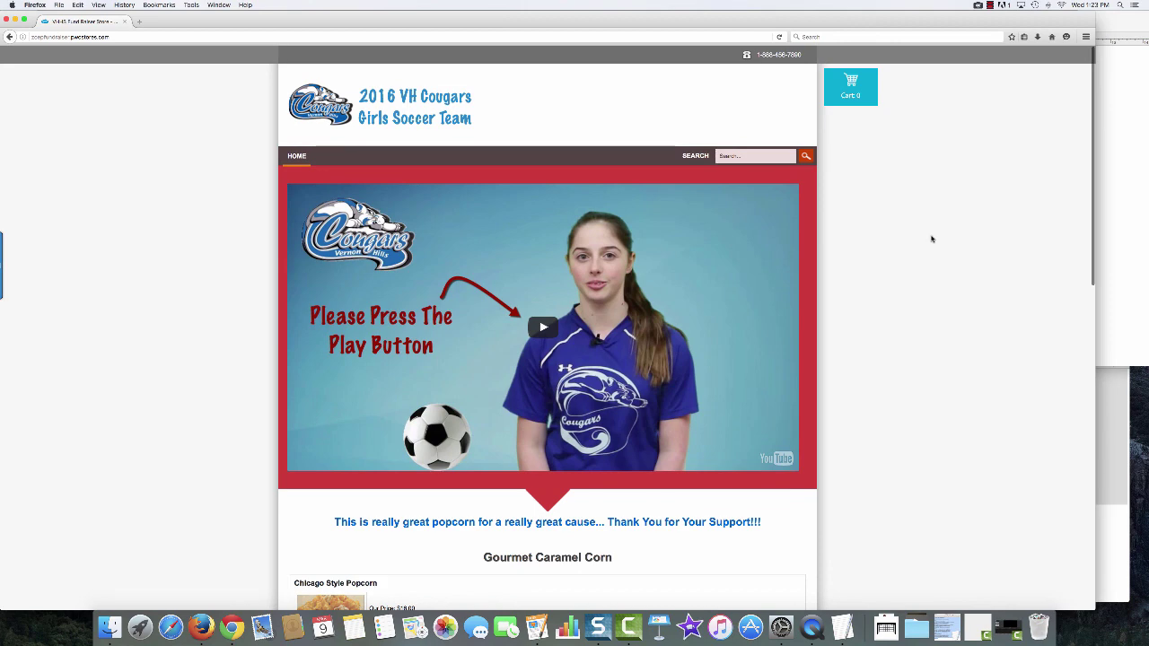
left_click(531, 328)
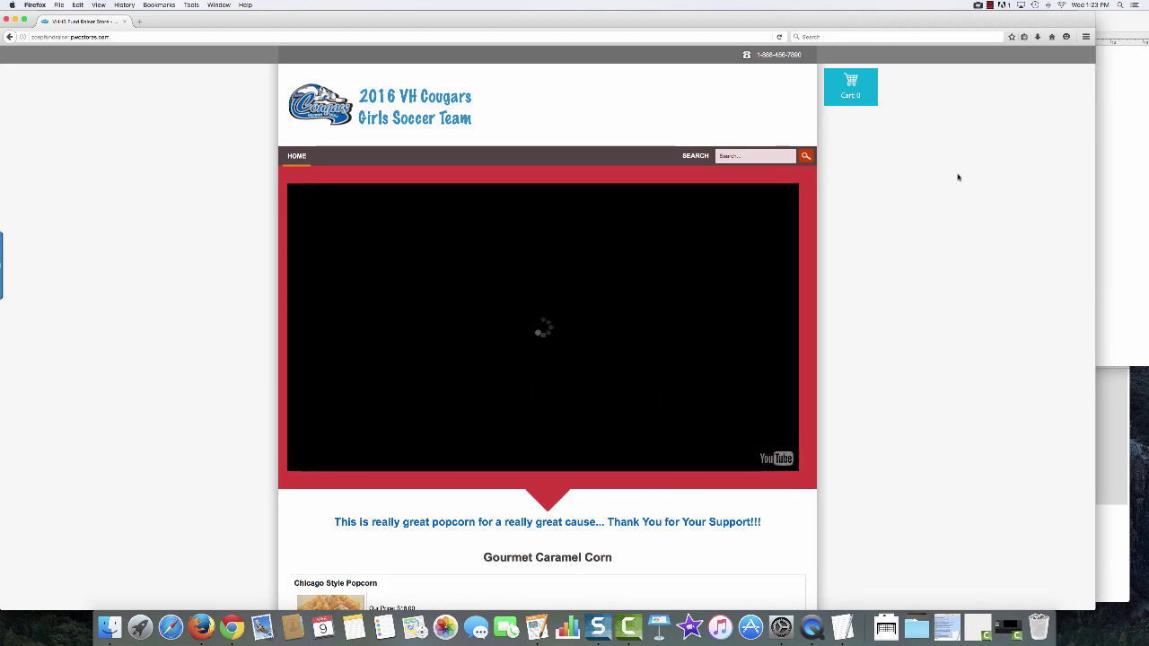
scroll(945, 202, "down", 9)
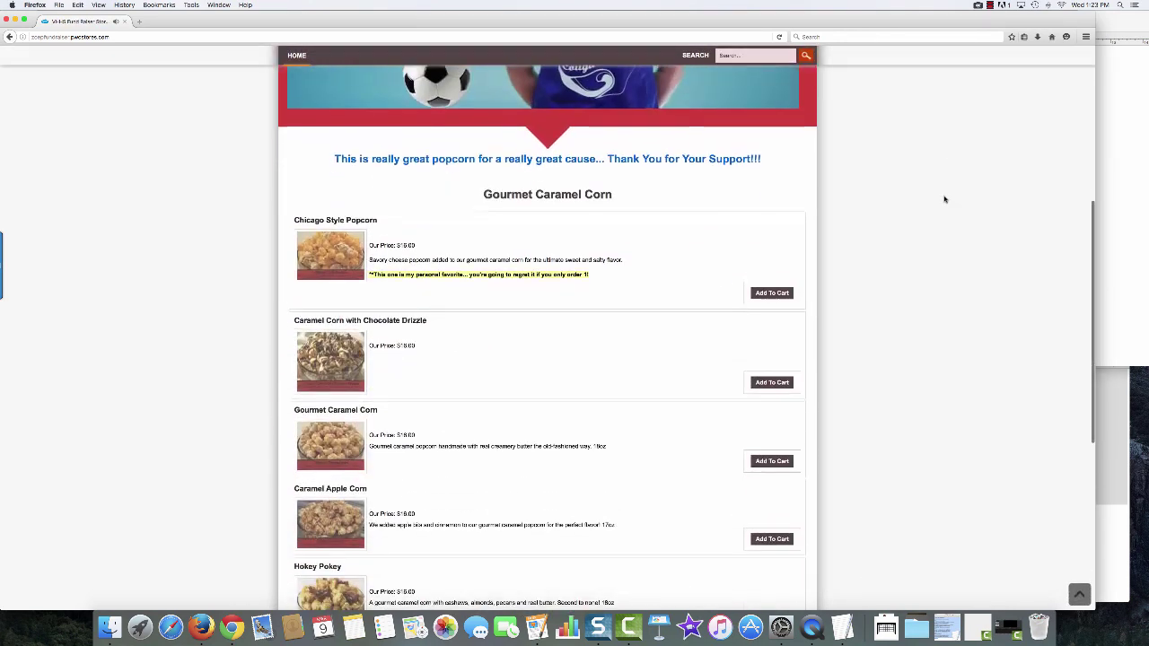
scroll(944, 199, "down", 3)
scroll(944, 201, "up", 8)
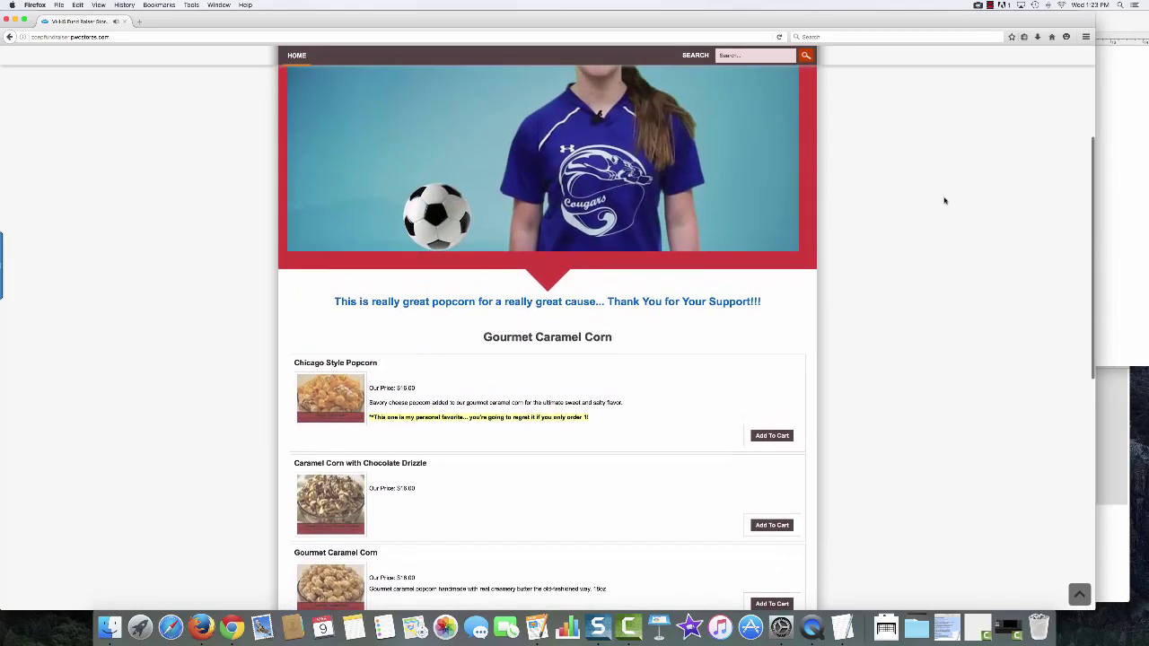
scroll(944, 200, "up", 2)
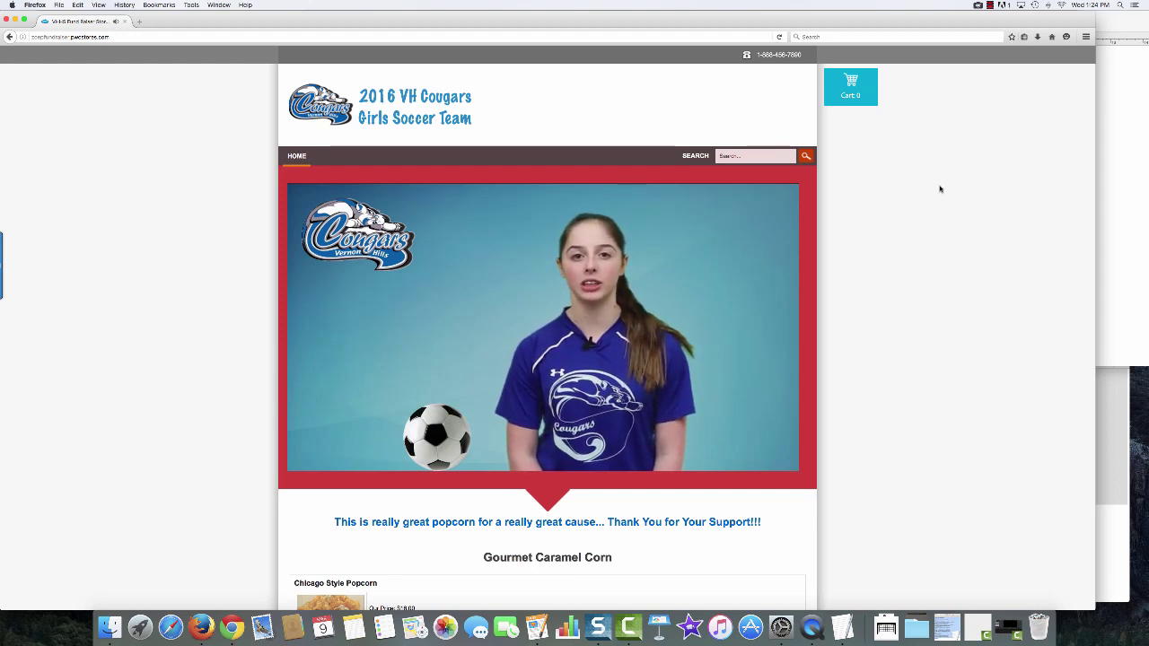
left_click(553, 336)
scroll(871, 332, "down", 5)
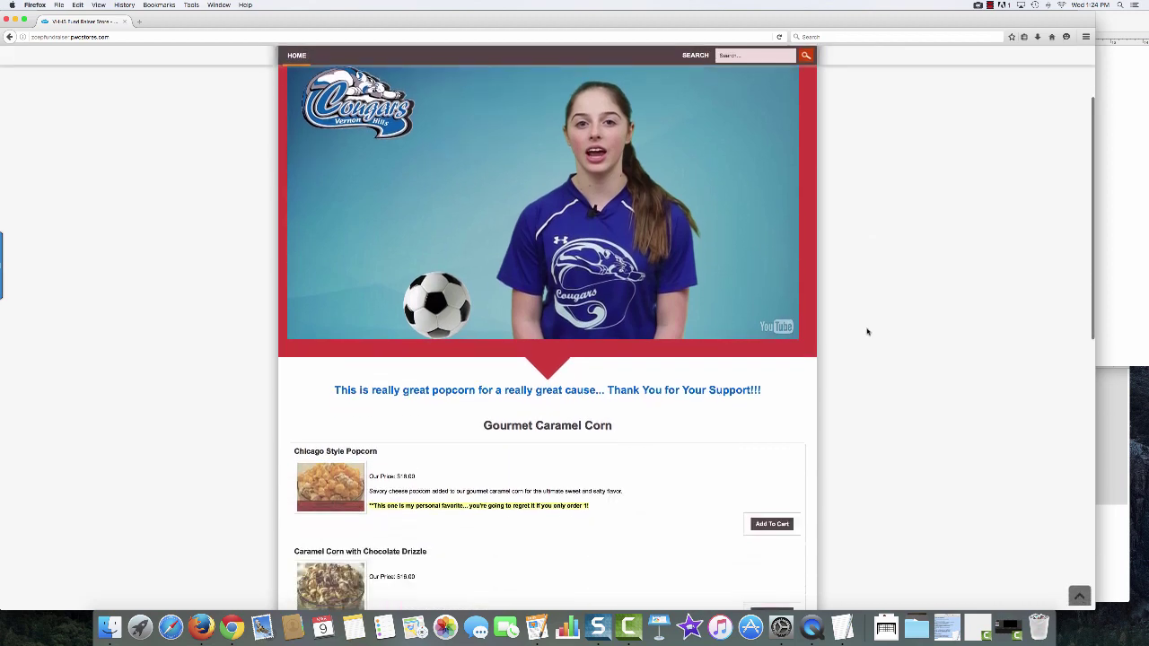
Add Chicago Style Popcorn and Caramel Corn with Chocolate Drizzle to the cart and proceed to checkout.
left_click(759, 453)
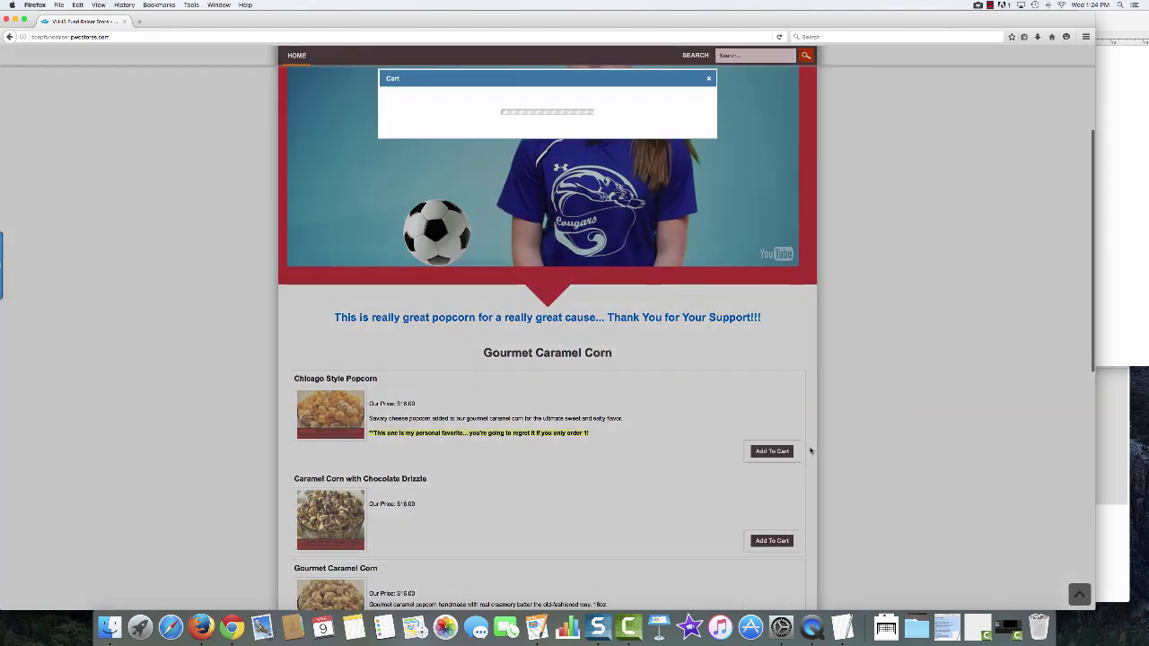
left_click(771, 538)
scroll(743, 411, "down", 7)
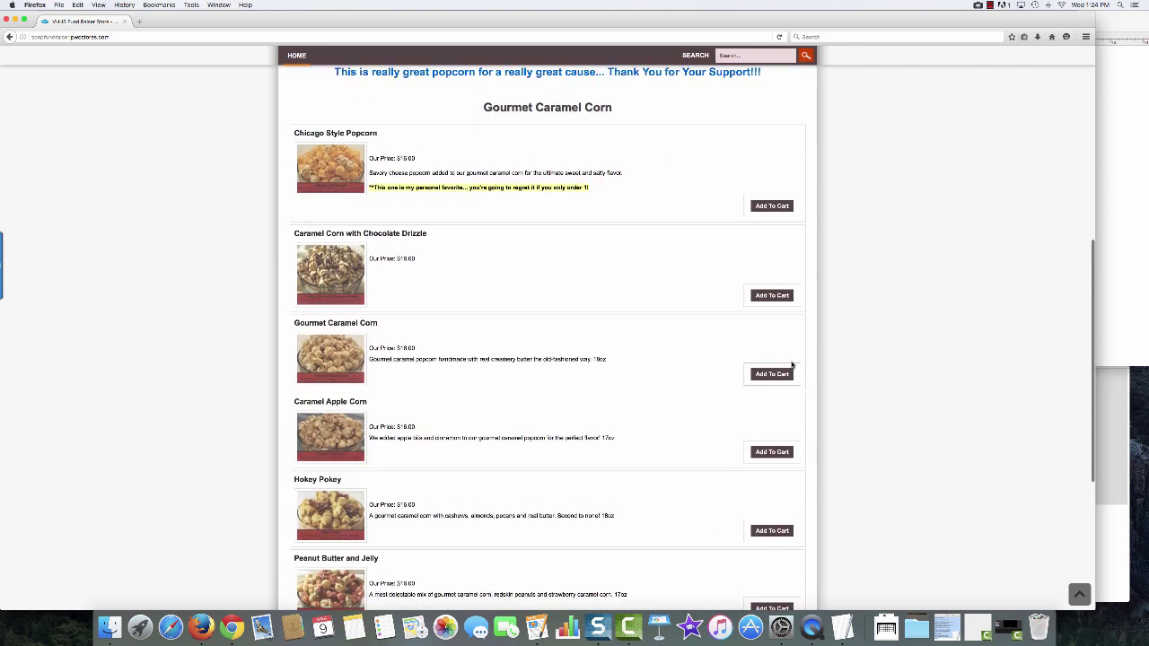
left_click(770, 253)
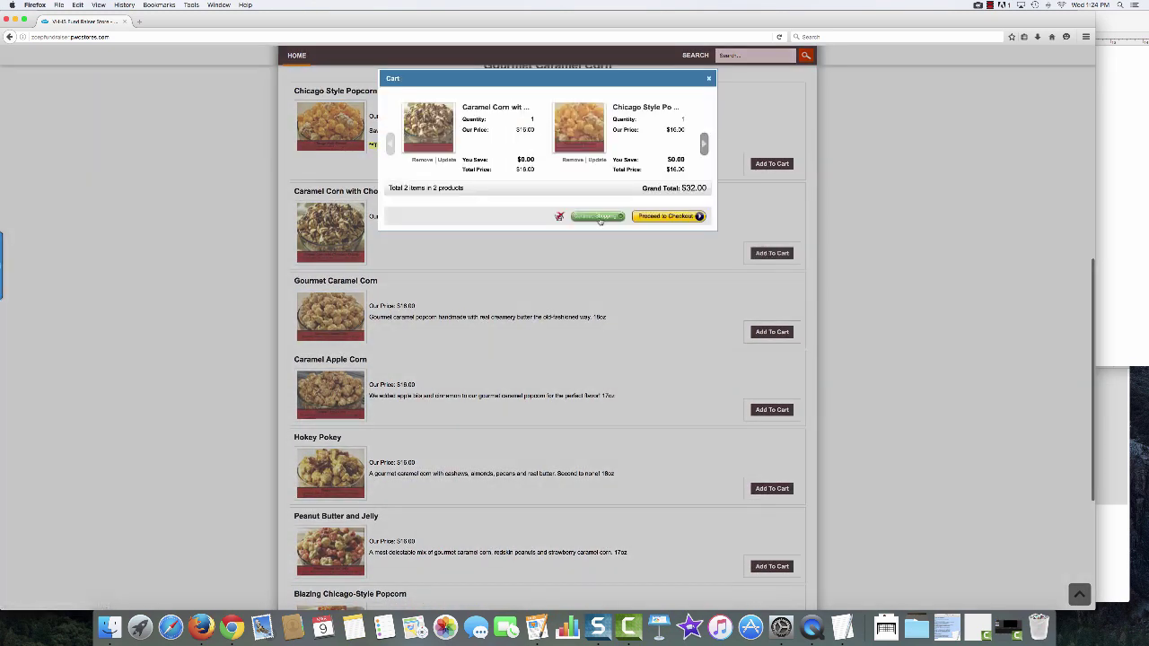
left_click(666, 216)
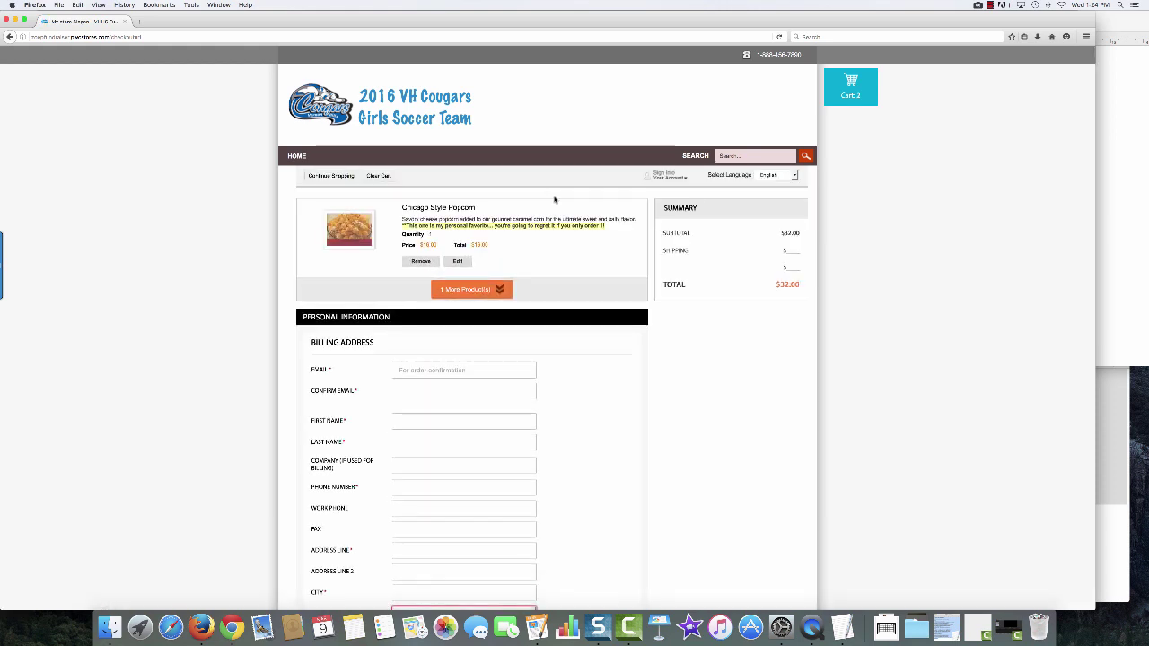
Review the checkout form and its $32.00 total, expand Payment Method, then return to the builder.
scroll(574, 208, "down", 2)
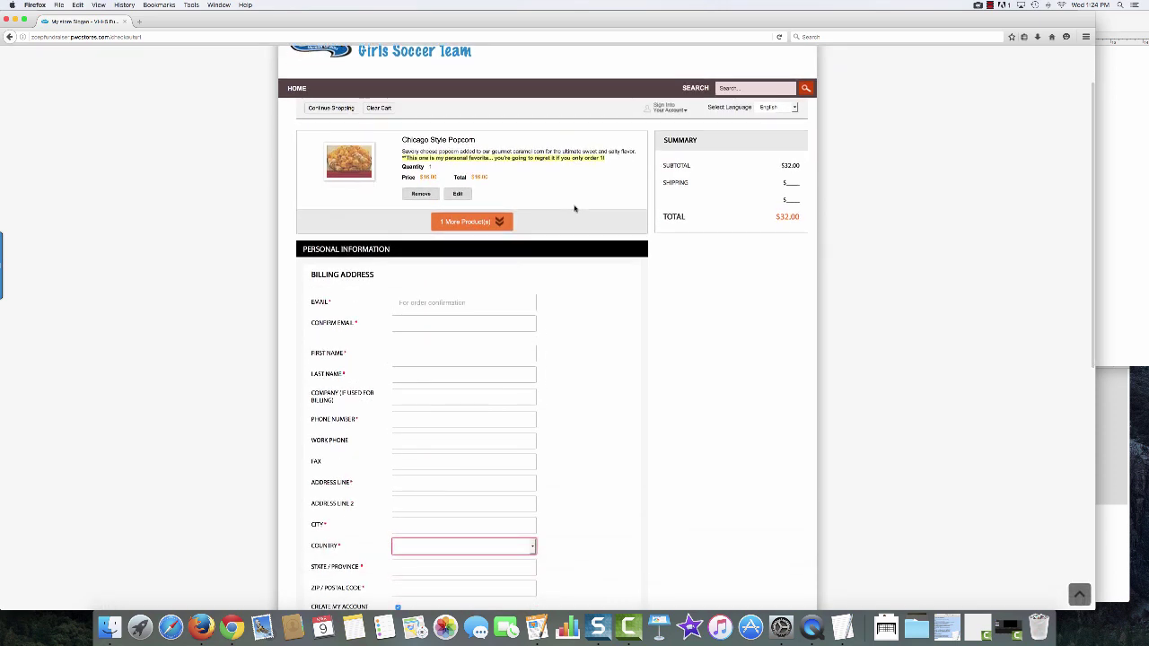
scroll(574, 208, "up", 2)
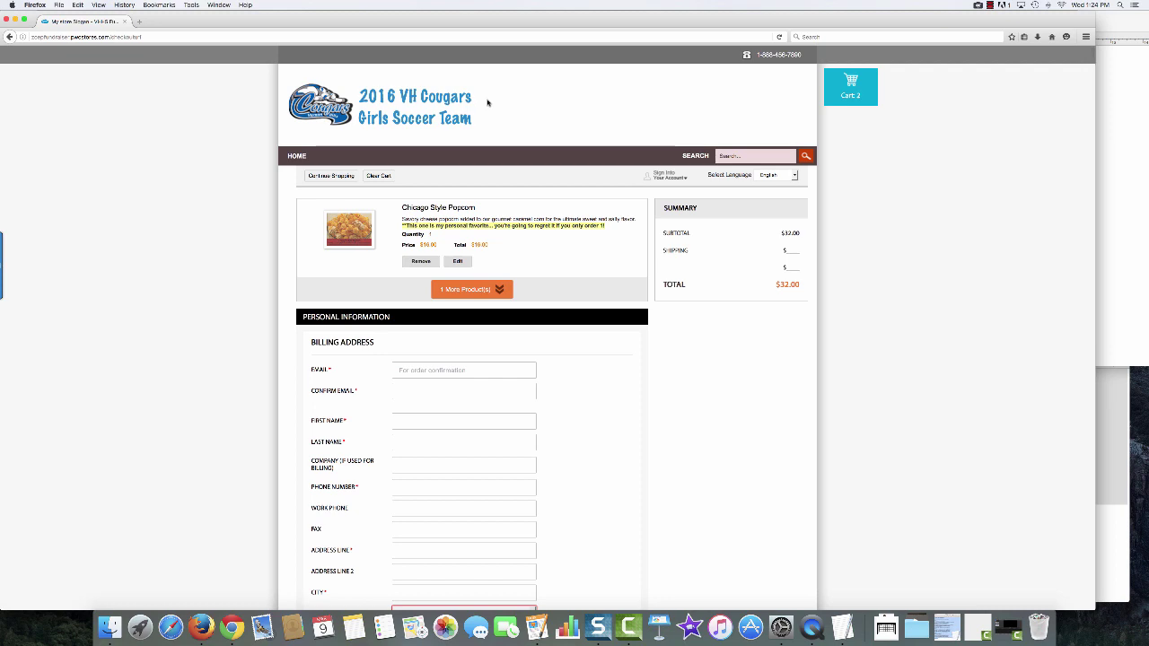
scroll(572, 244, "down", 2)
scroll(572, 244, "down", 4)
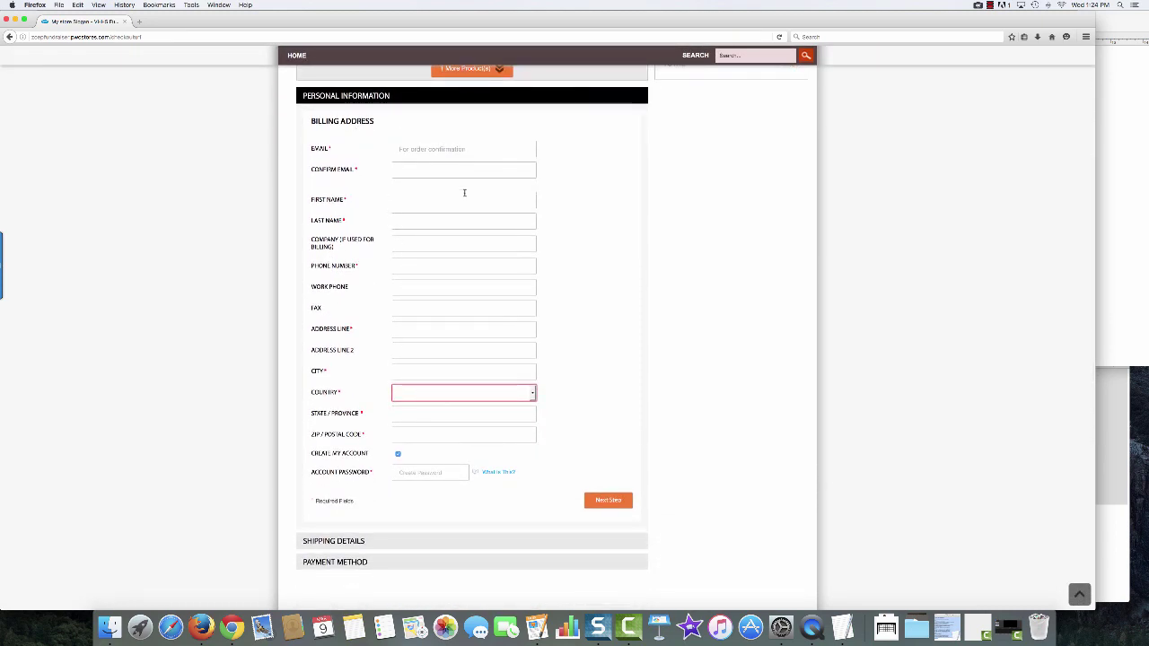
scroll(476, 323, "down", 2)
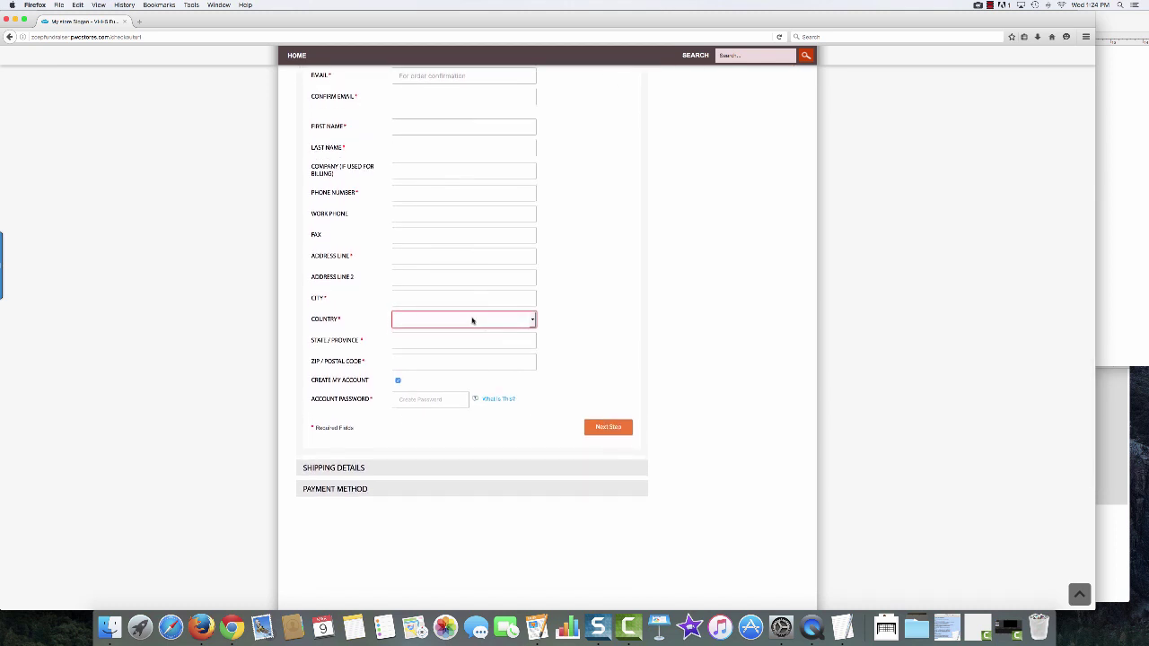
left_click(474, 493)
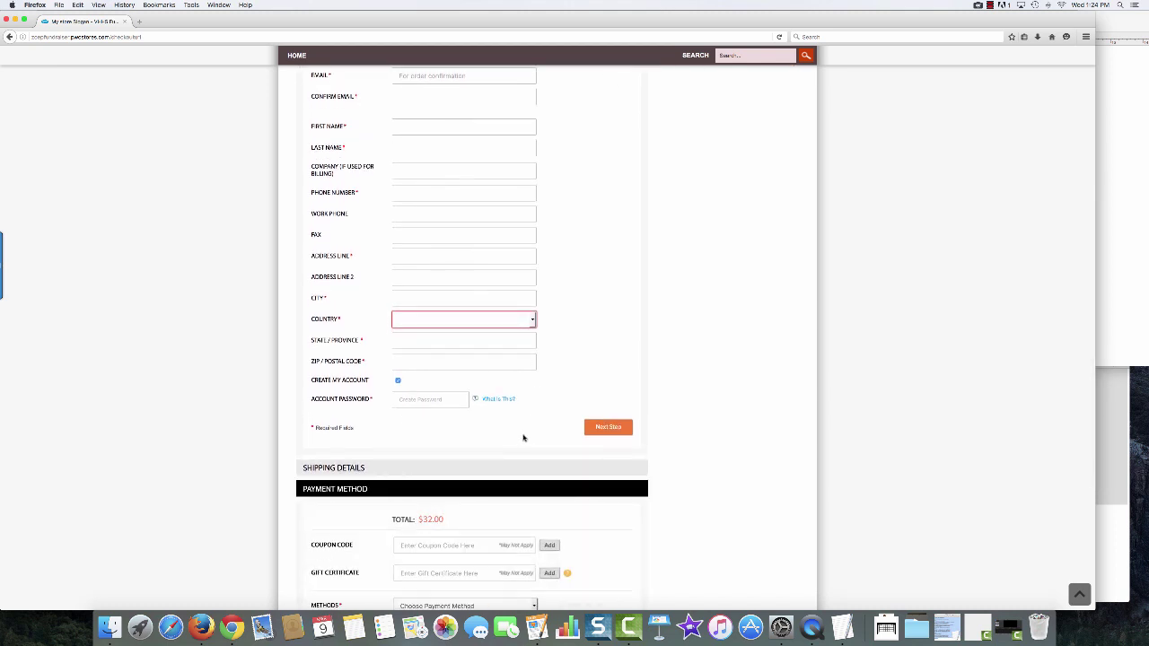
scroll(523, 437, "down", 2)
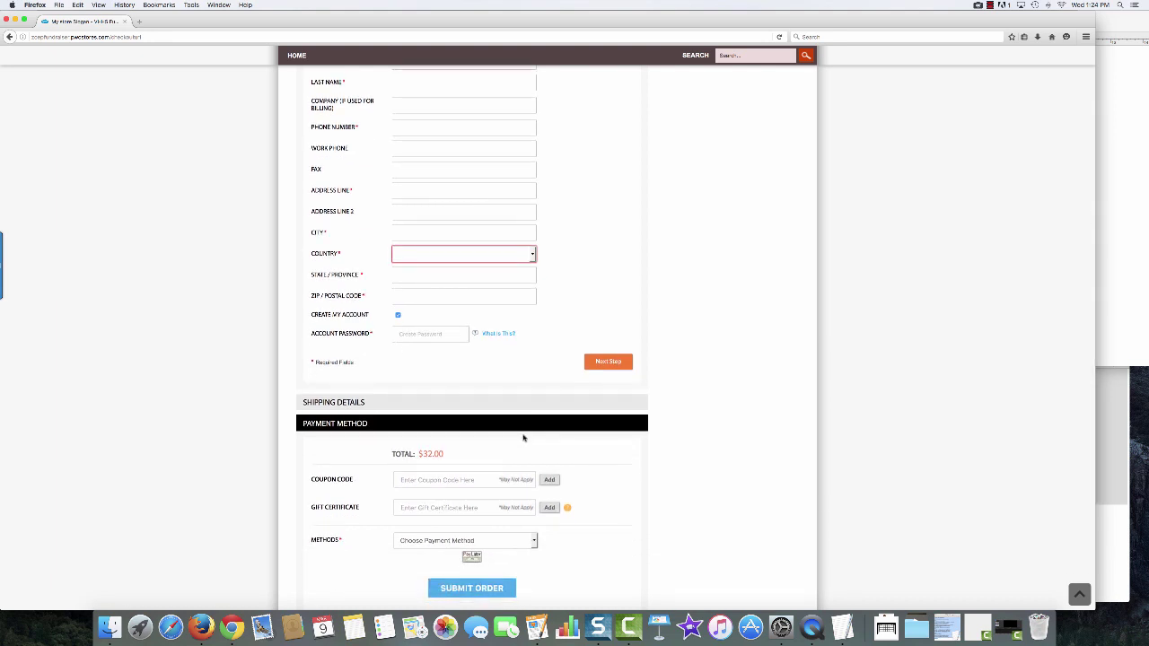
scroll(589, 373, "up", 3)
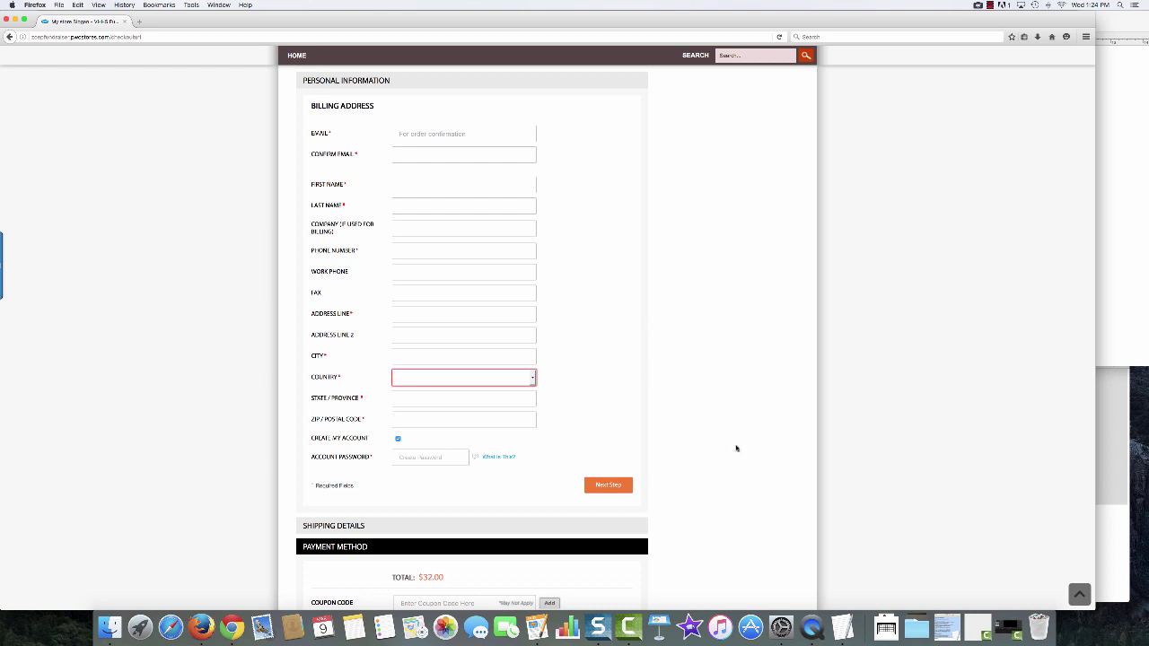
left_click(231, 627)
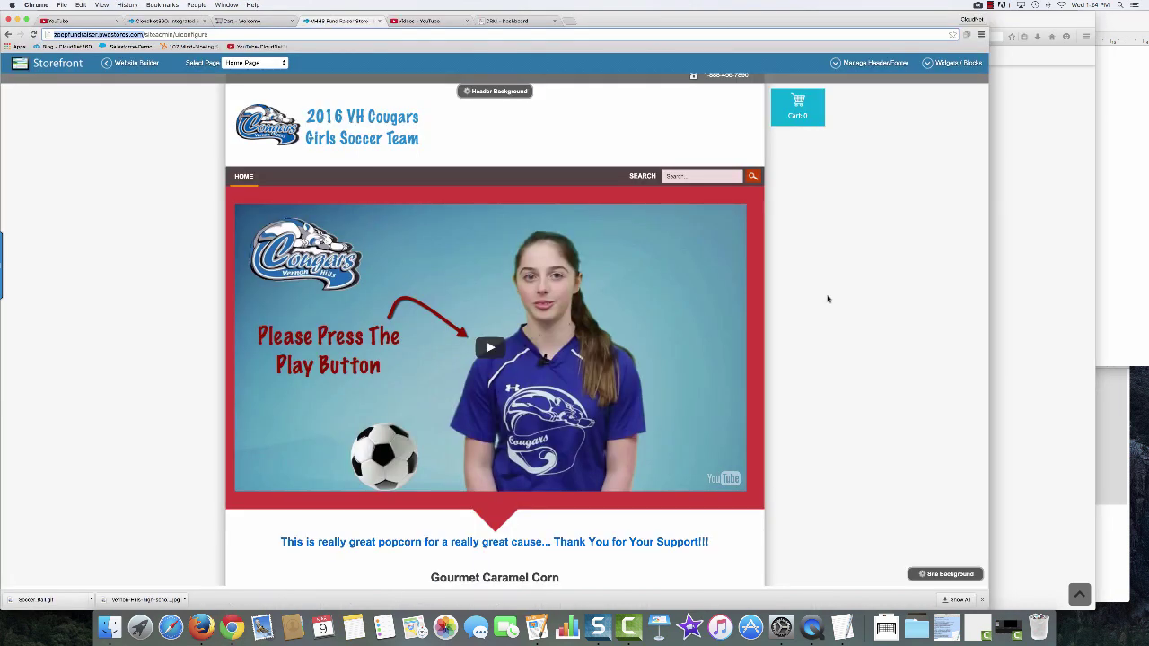
Go to Cart Settings > Gateway Setup > Real Time Gateway, where WePay is listed.
left_click(273, 21)
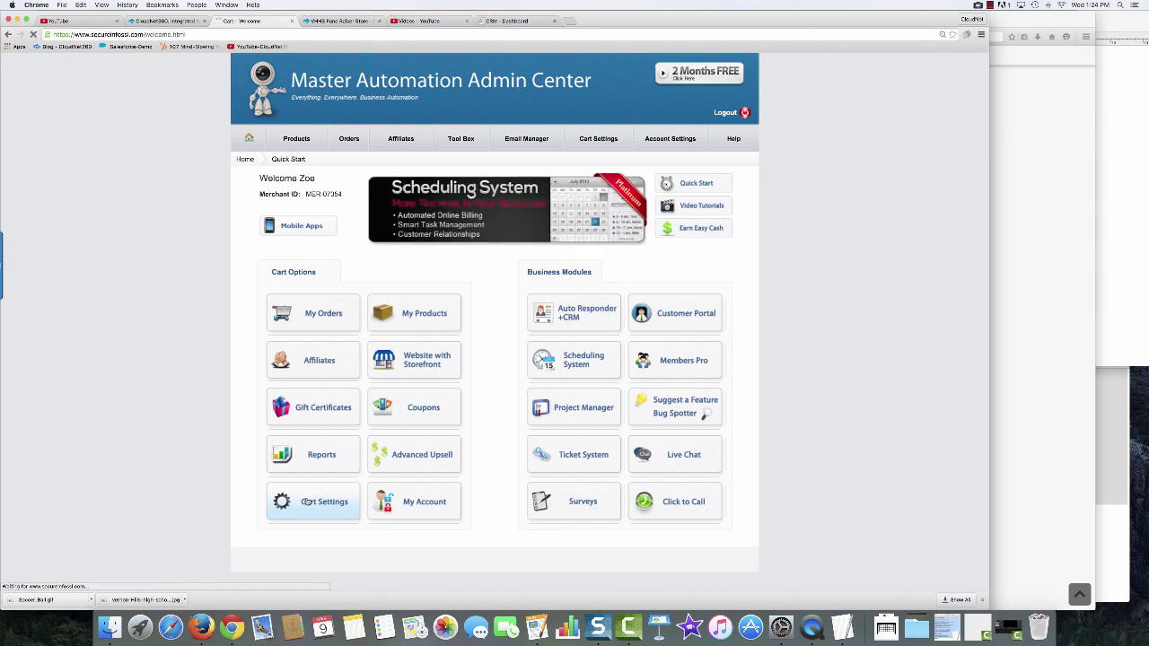
left_click(307, 501)
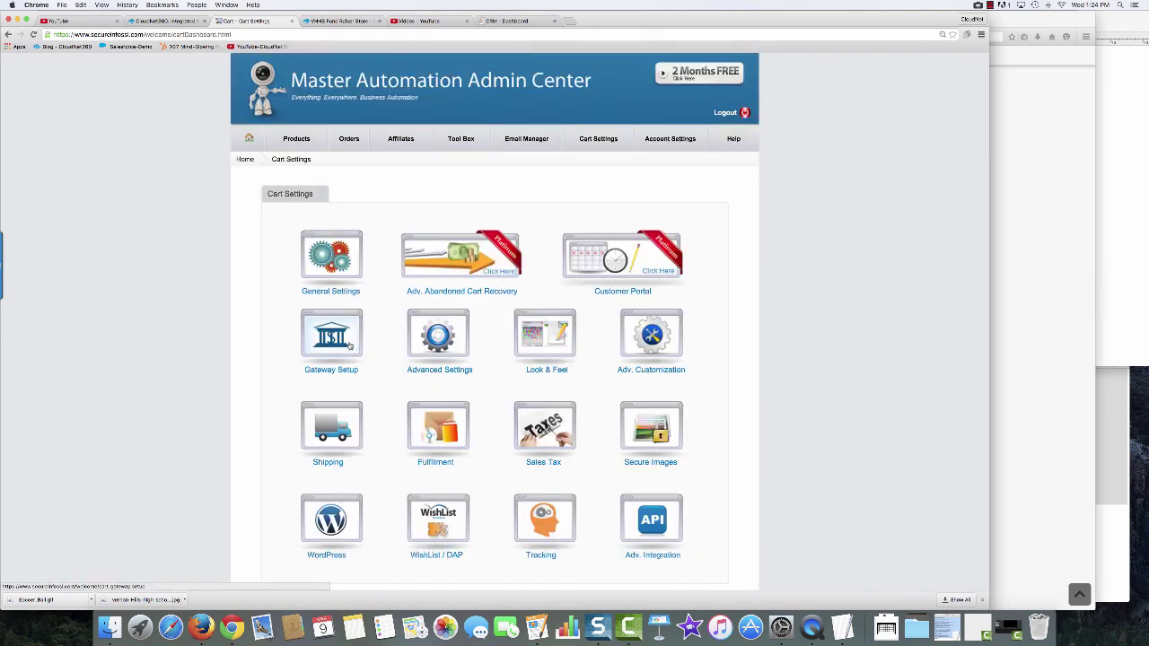
left_click(350, 346)
left_click(431, 284)
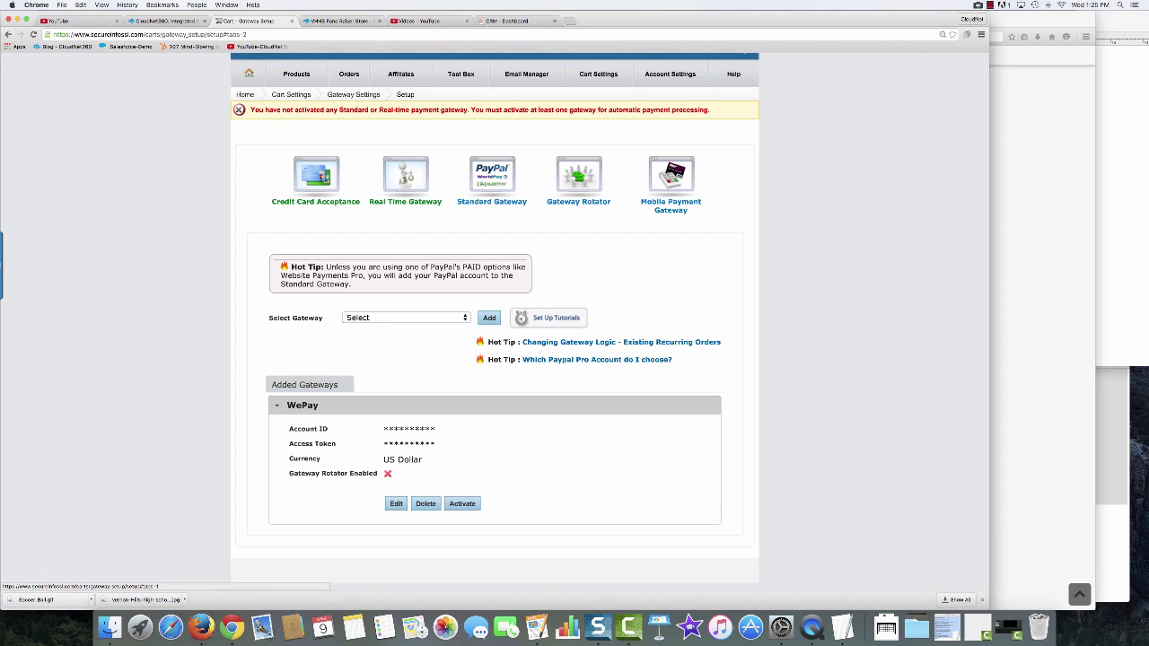
left_click(321, 179)
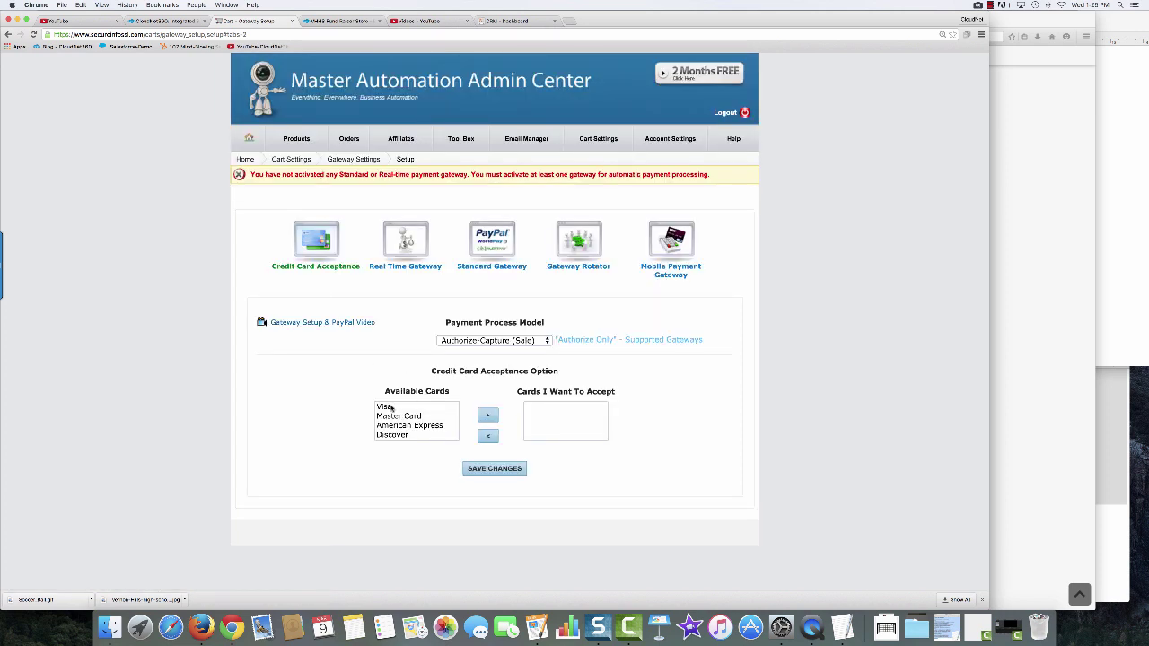
Move Visa, Master Card and American Express to the accepted cards and save.
left_click(391, 409)
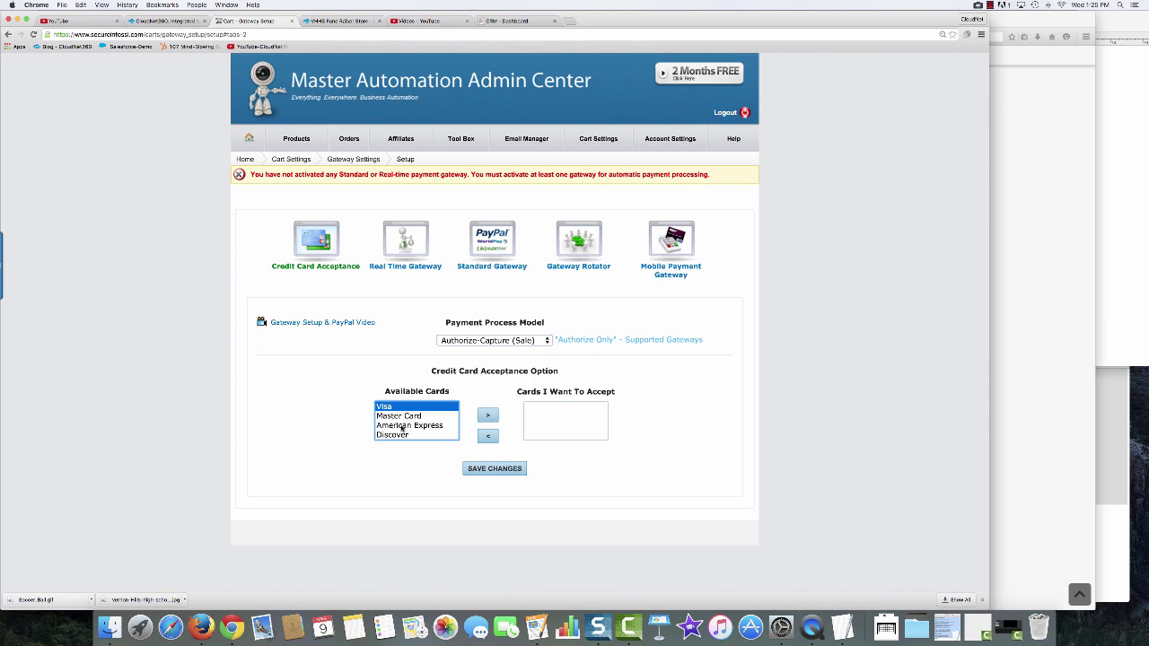
left_click(402, 427, "shift")
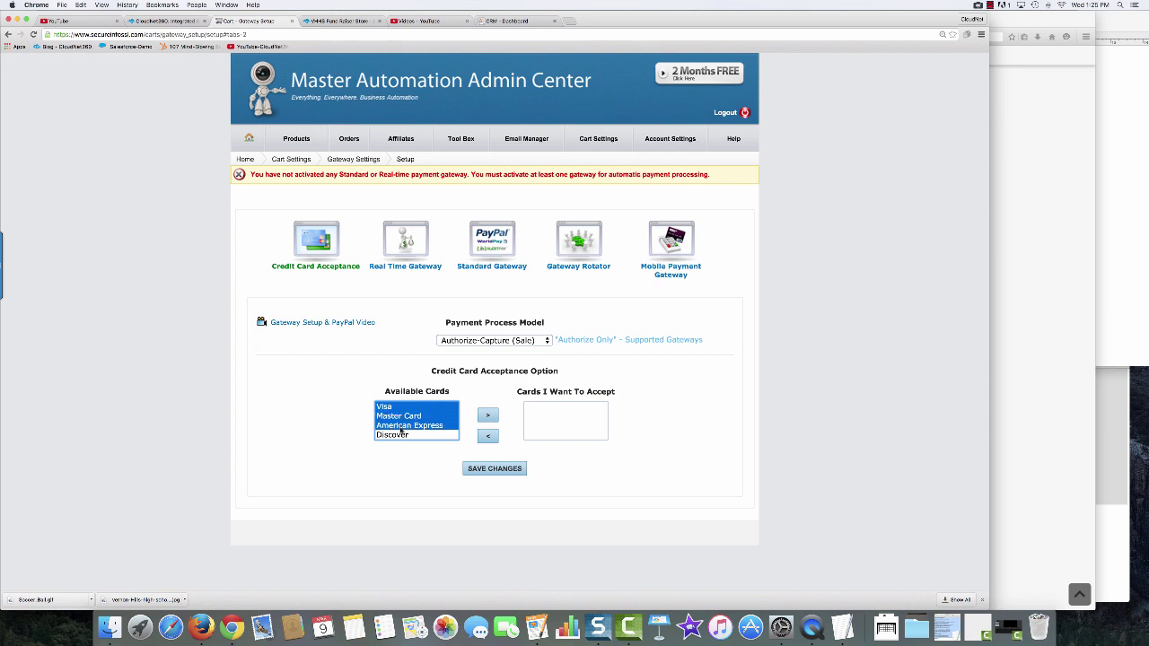
left_click(487, 415)
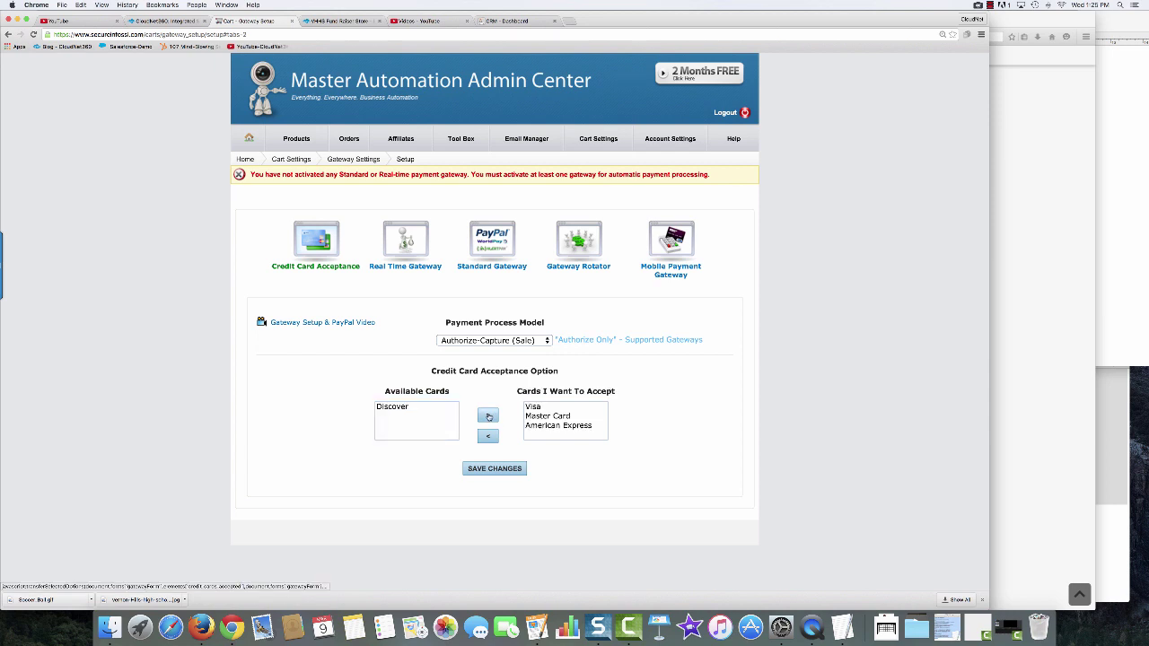
left_click(506, 470)
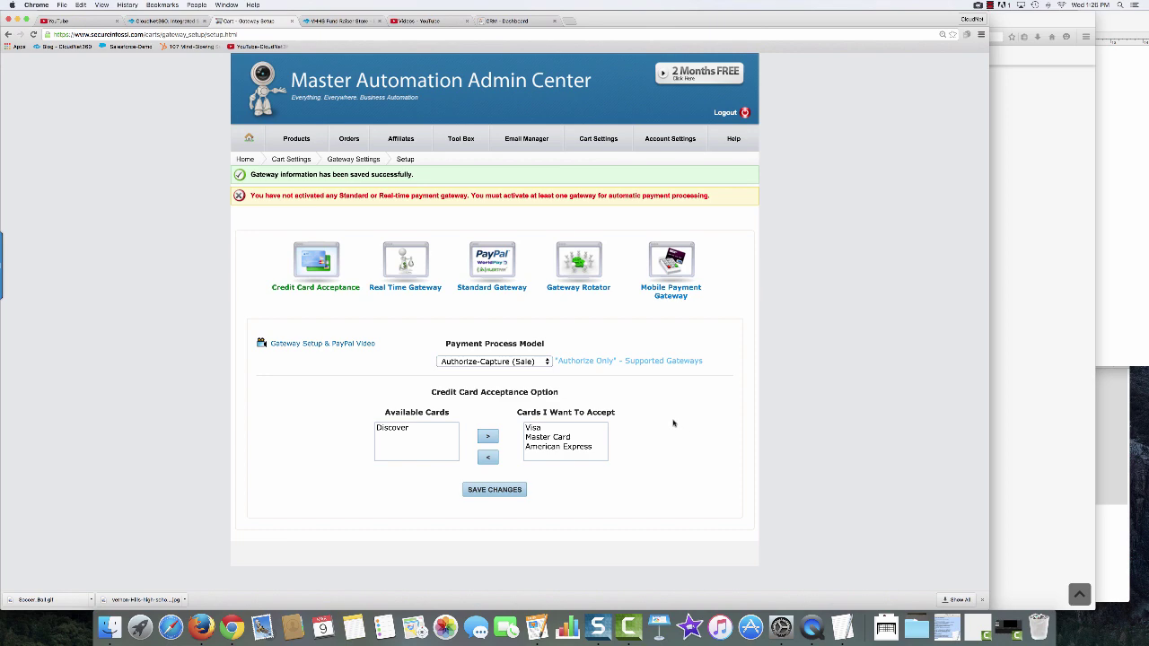
left_click(415, 266)
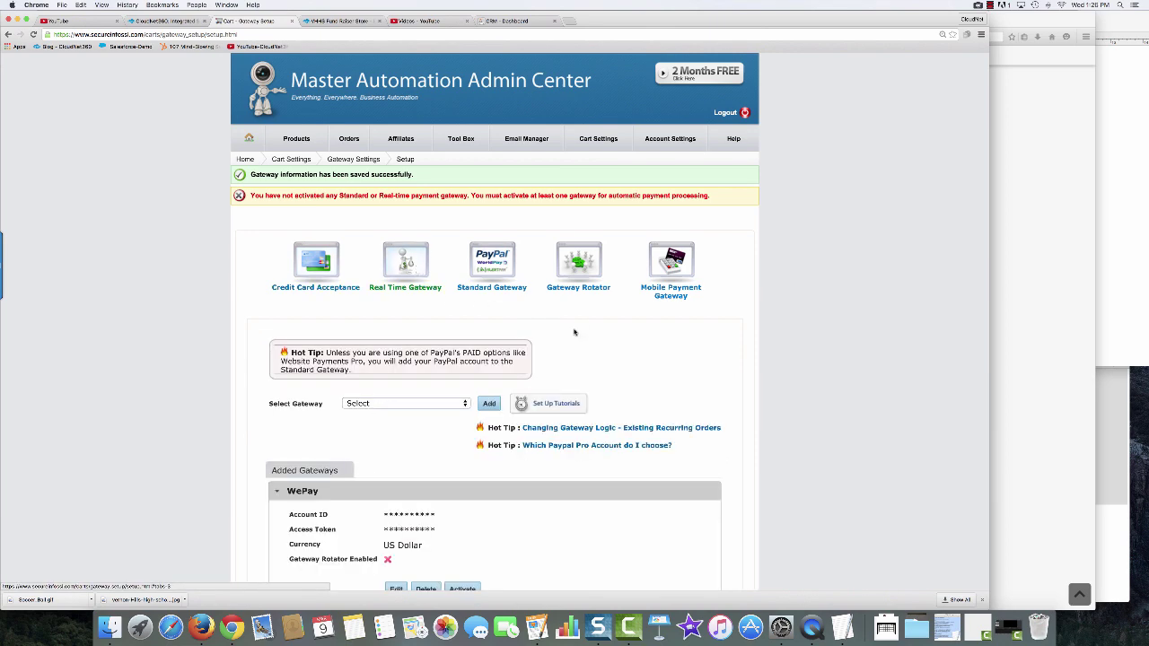
Select PayLeap in the gateway list, add it, and activate it as the US Dollar gateway.
scroll(595, 341, "down", 3)
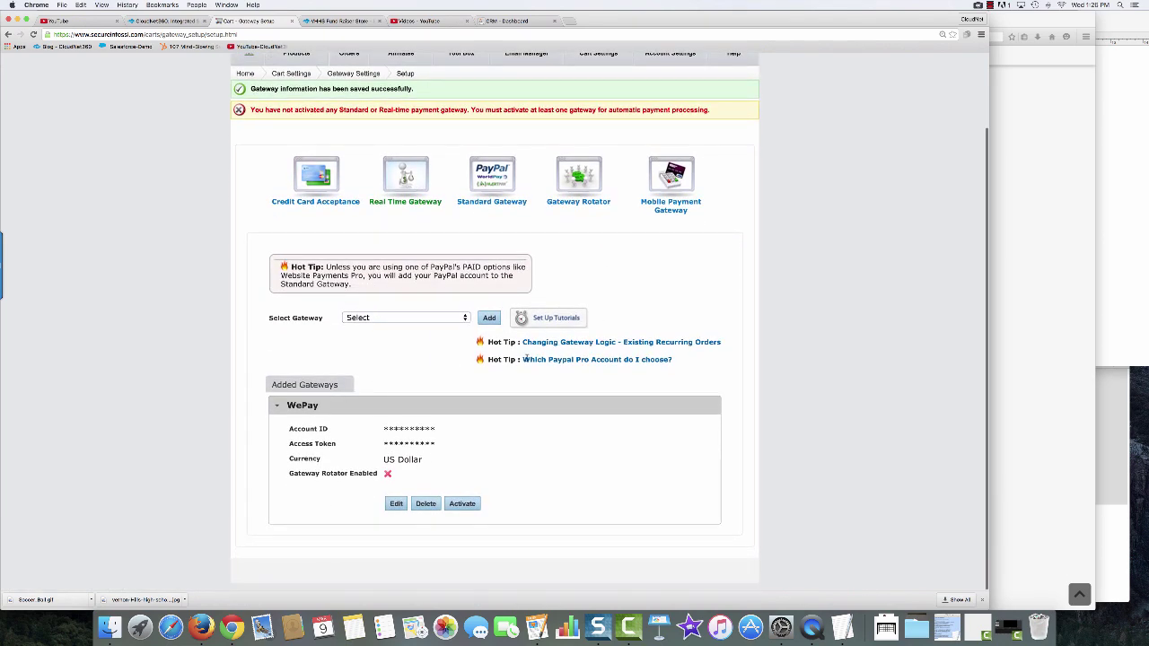
left_click(466, 317)
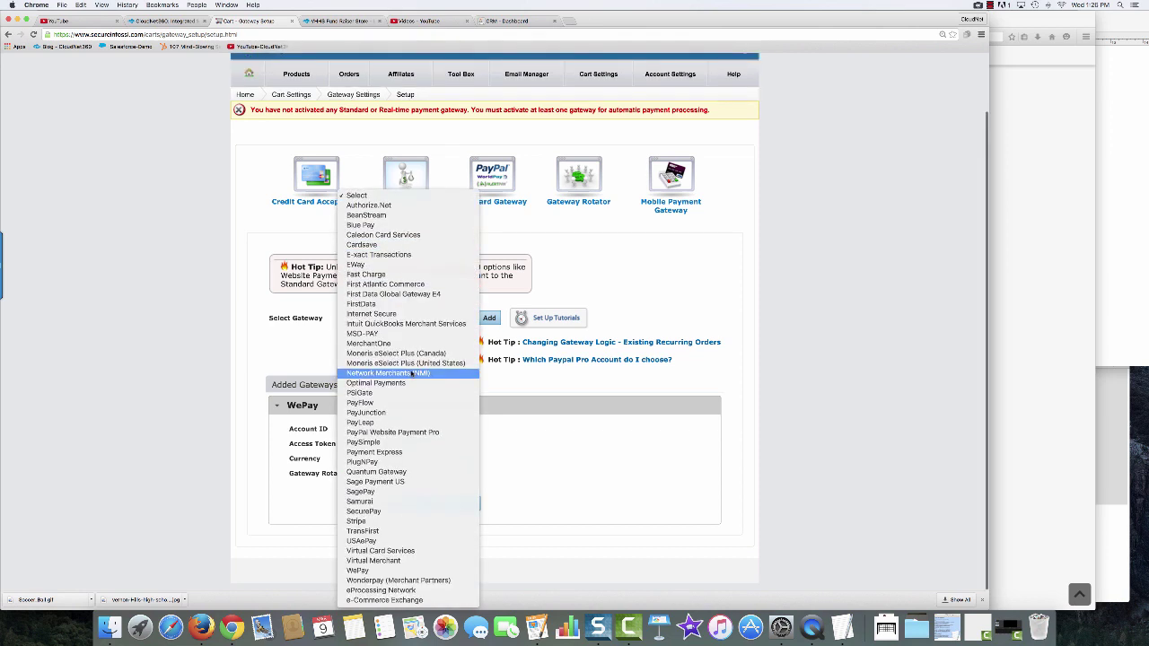
left_click(374, 424)
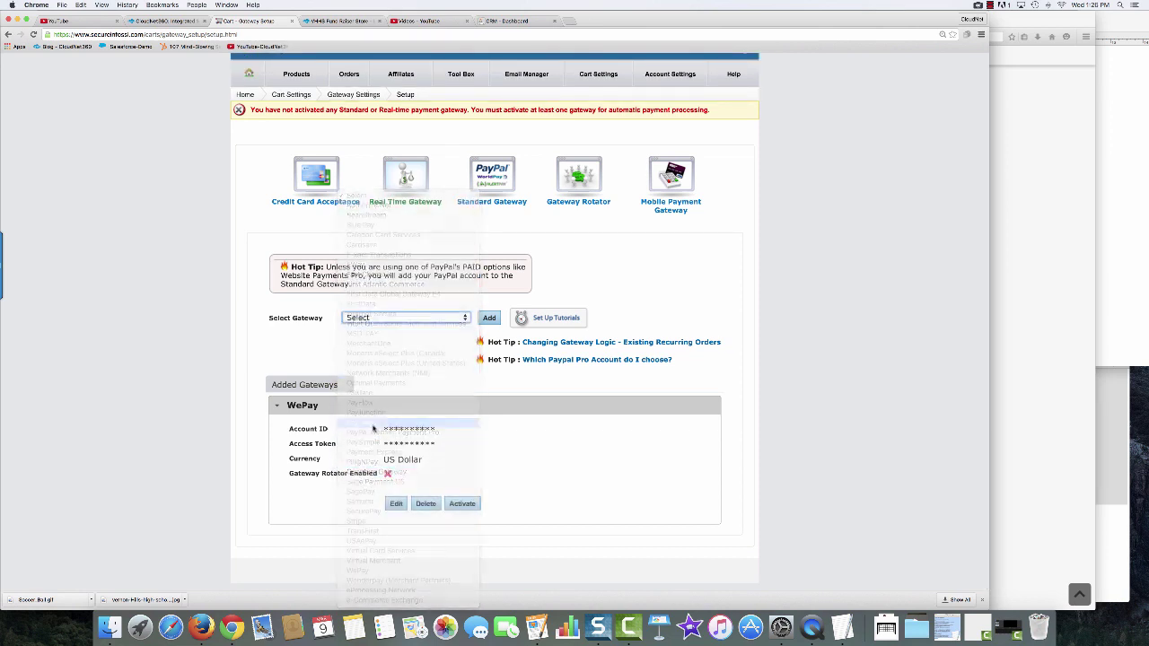
left_click(491, 318)
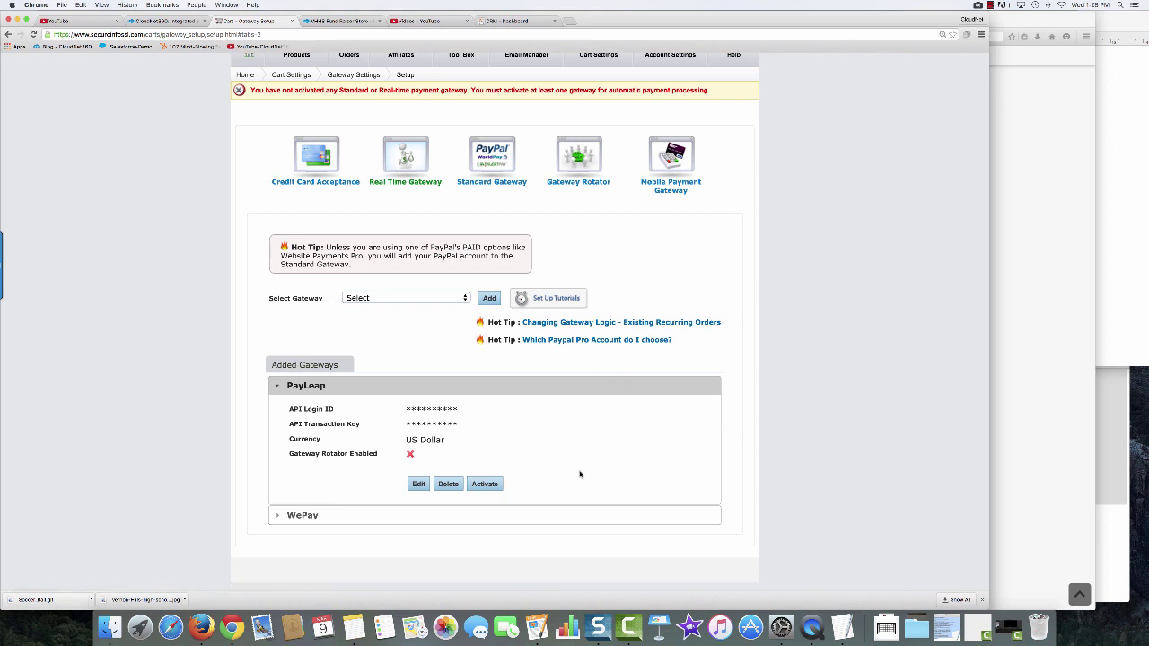
left_click(486, 486)
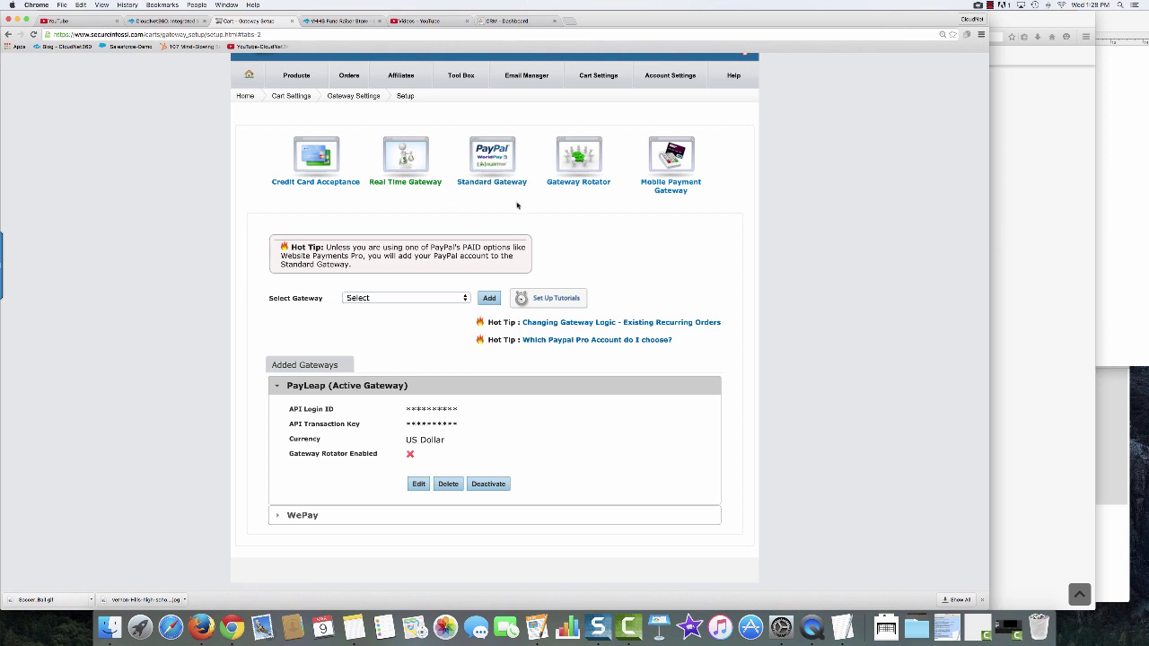
Leave the standard gateway unselected and view the Gateway Rotator showing PayLeap active, WePay inactive.
left_click(504, 167)
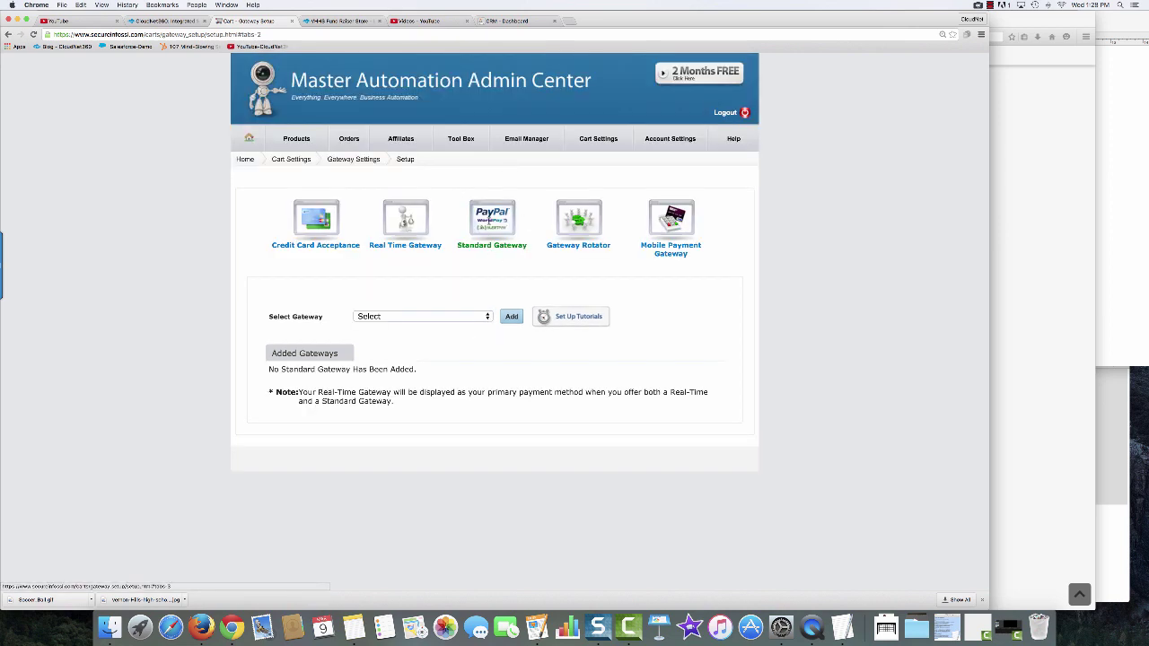
left_click(479, 314)
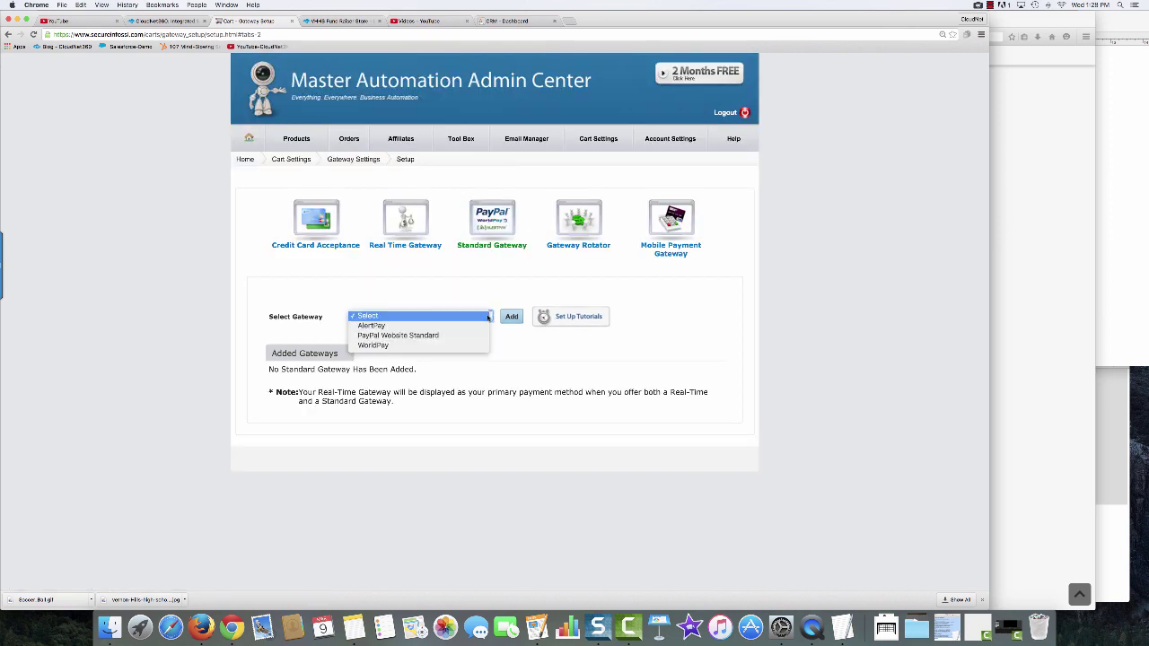
left_click(441, 273)
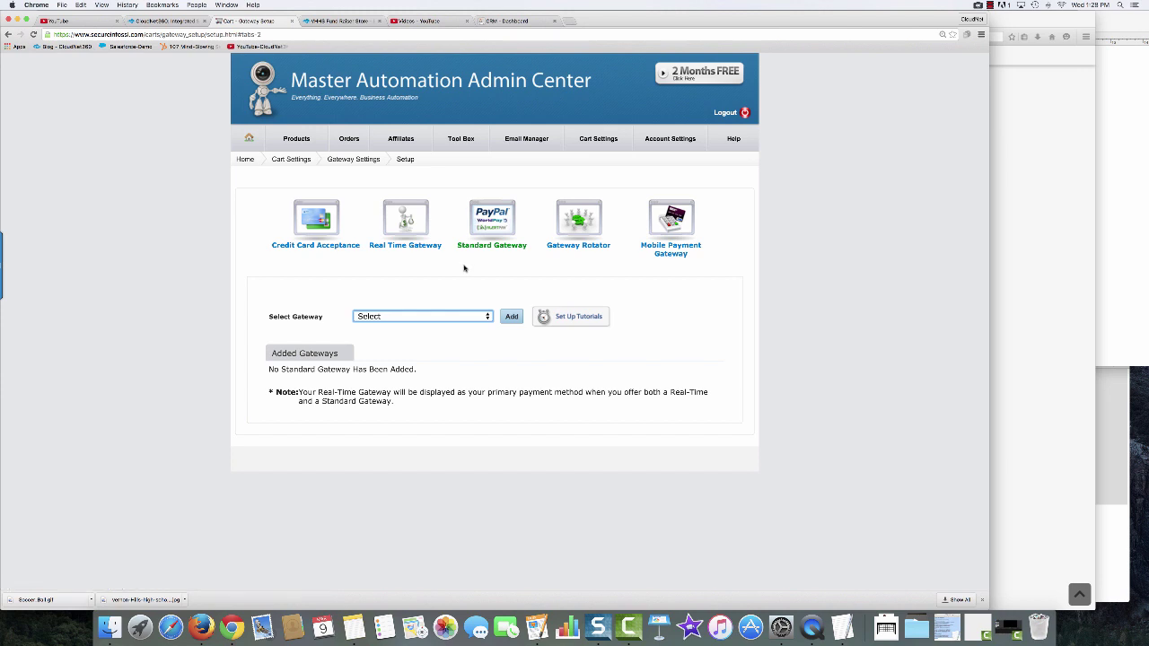
left_click(484, 319)
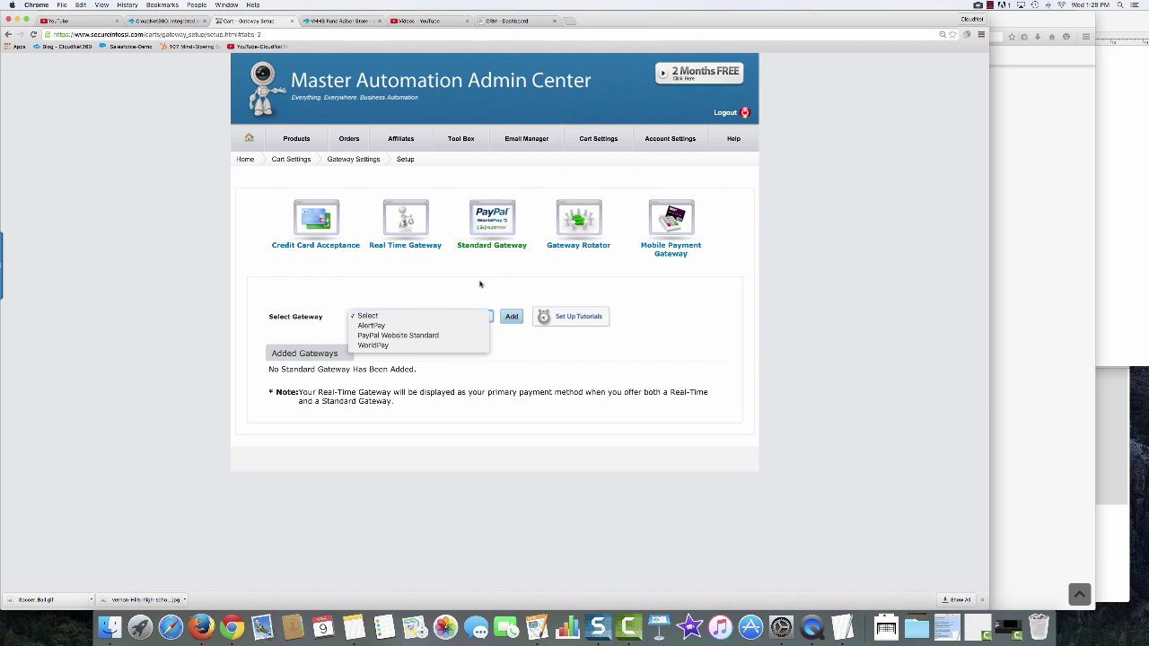
left_click(448, 262)
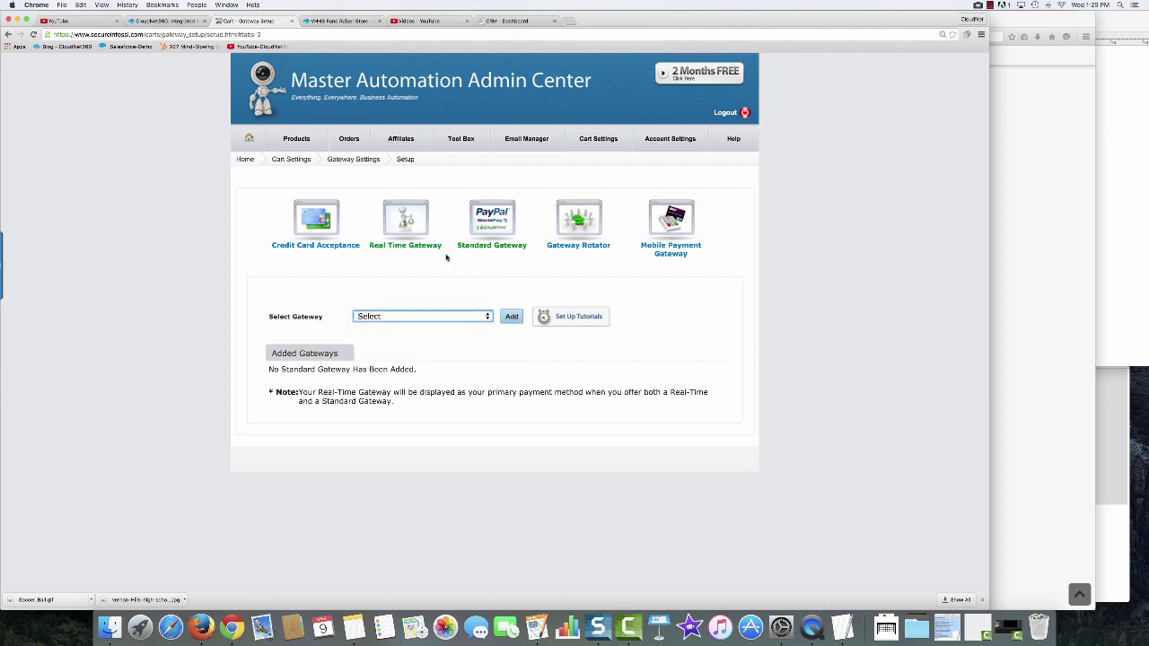
left_click(587, 230)
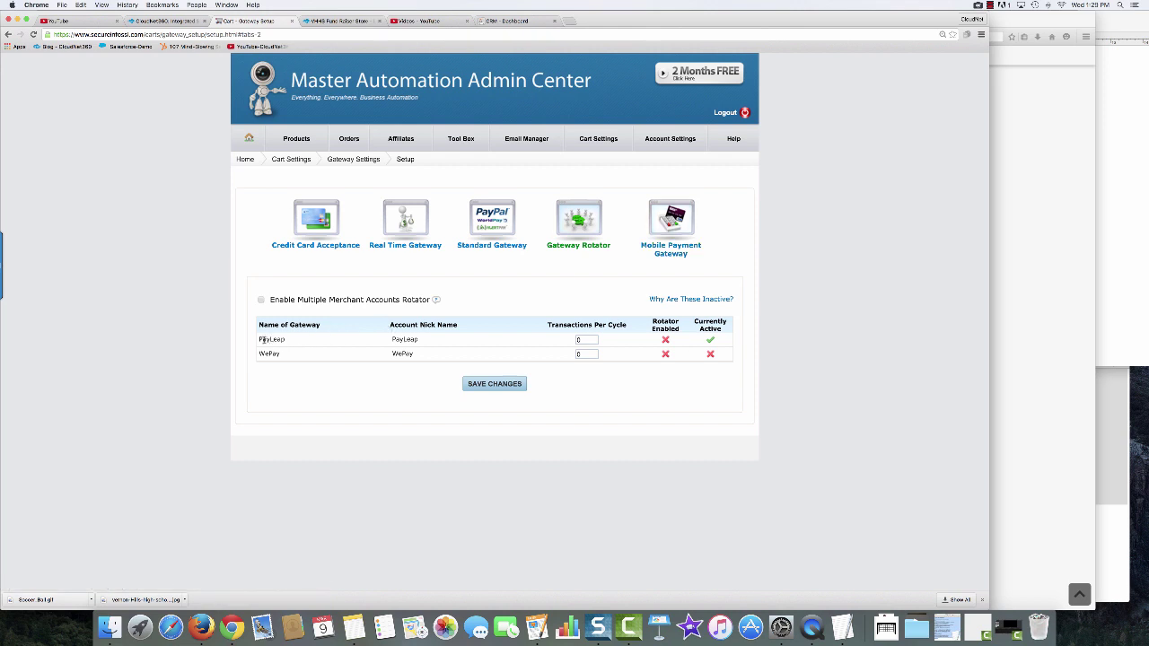
Save the gateway rotator settings.
left_click_drag(258, 339, 286, 340)
left_click(329, 304)
left_click(503, 384)
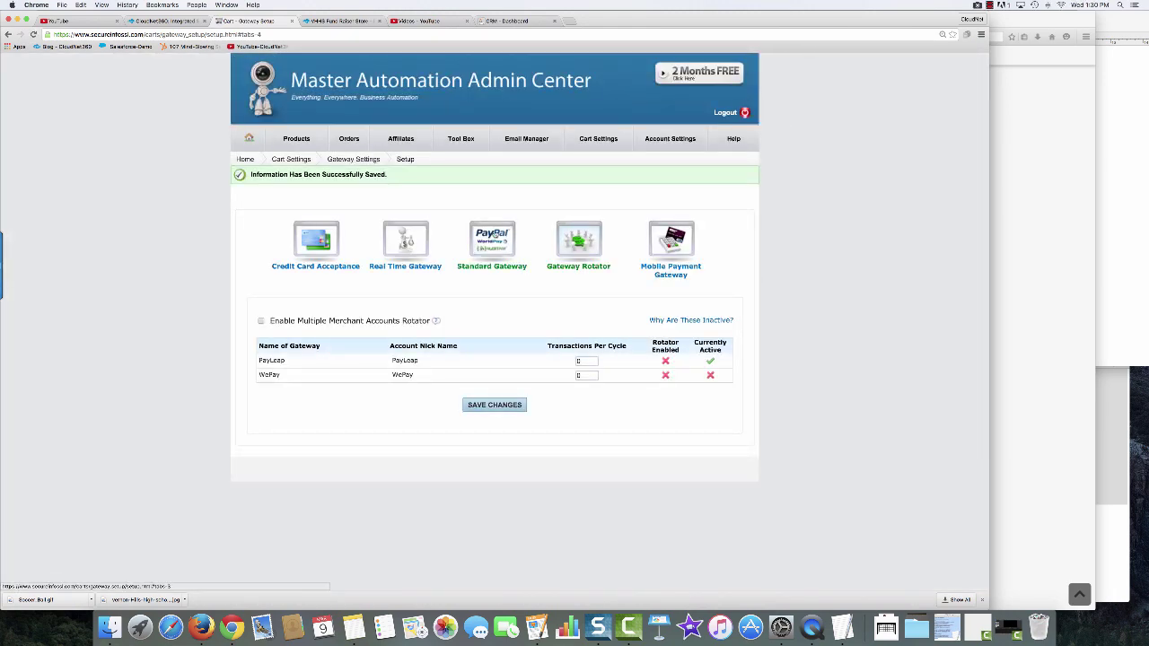
Check the active PayLeap gateway and the accepted credit cards, then go back to Cart Settings.
left_click(412, 245)
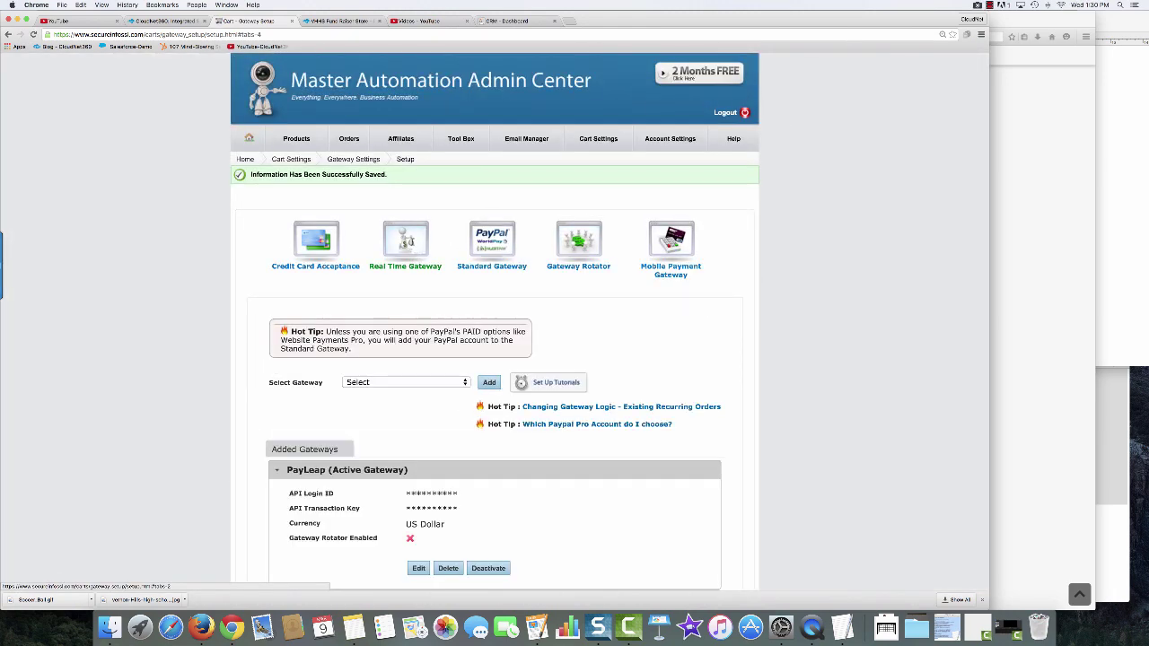
scroll(579, 283, "down", 1)
scroll(580, 283, "down", 1)
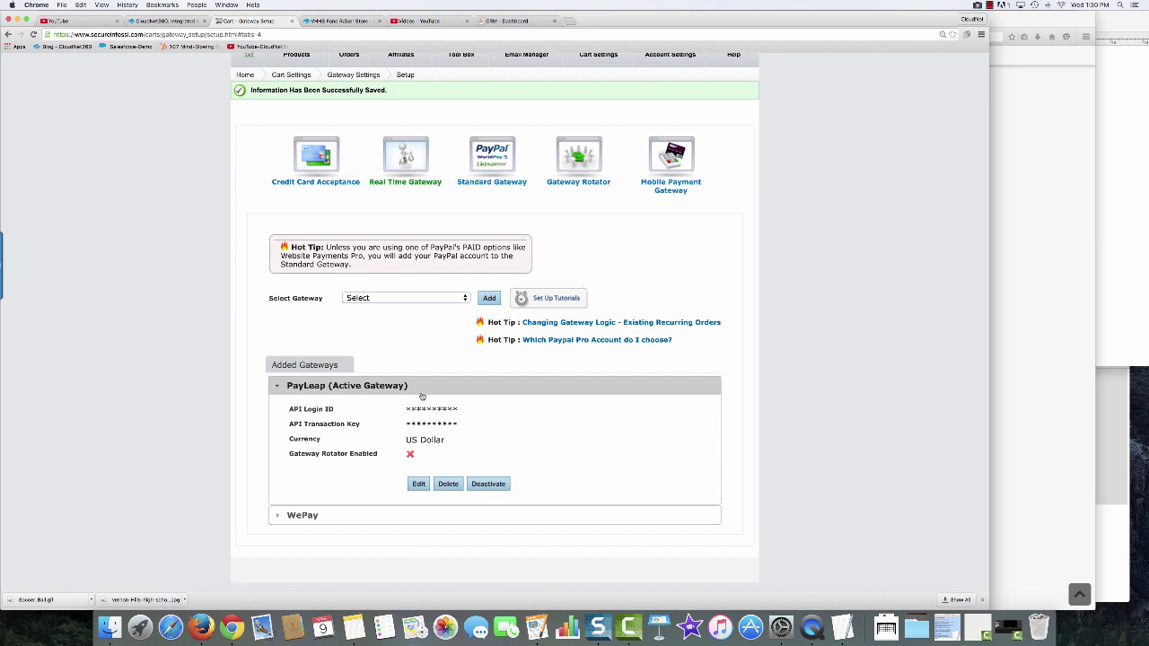
left_click(333, 201)
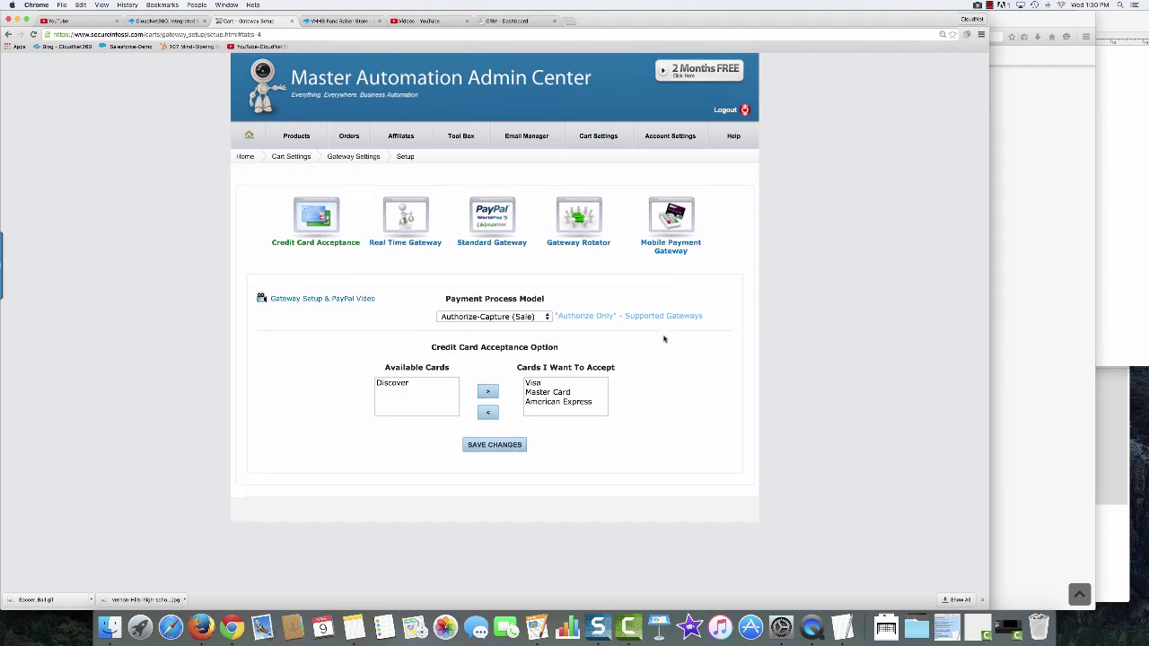
left_click(601, 140)
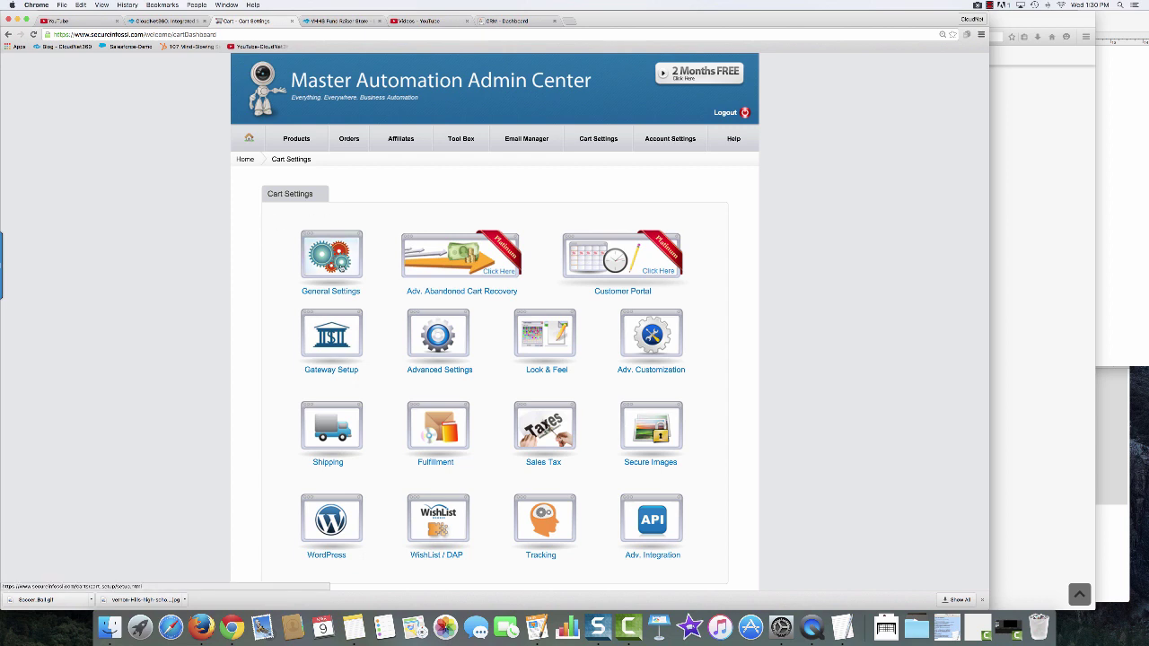
In Checkout/Order Page settings, keep Responsive Checkout Process and disable Use Registration Page and Use Create My Account.
left_click(341, 267)
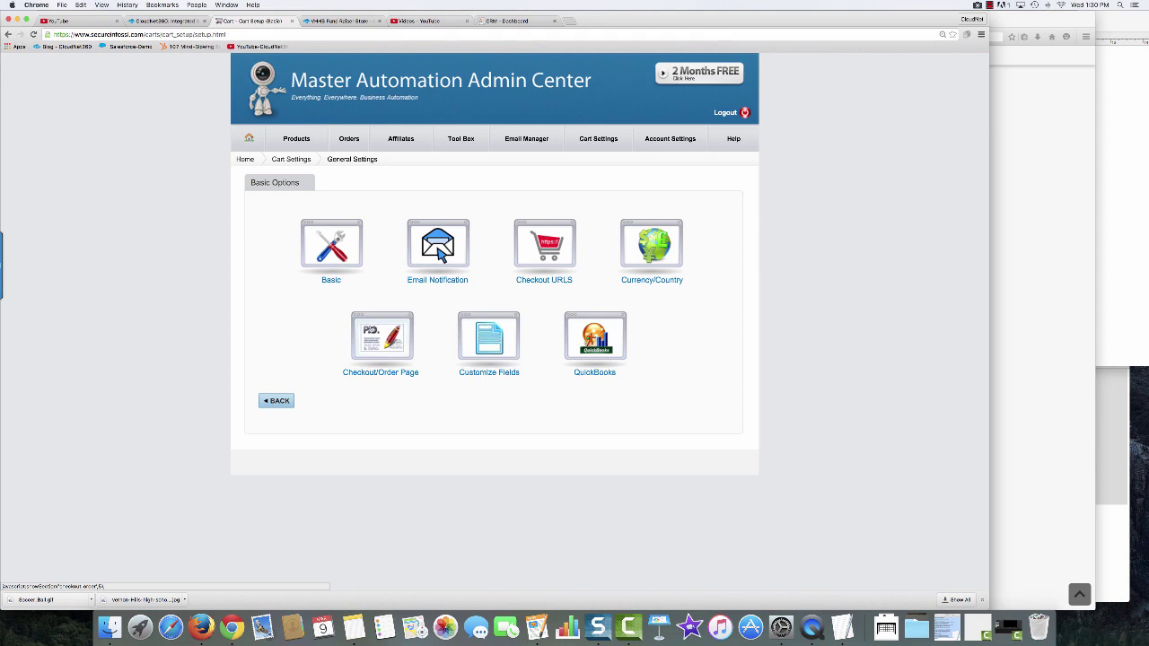
left_click(391, 347)
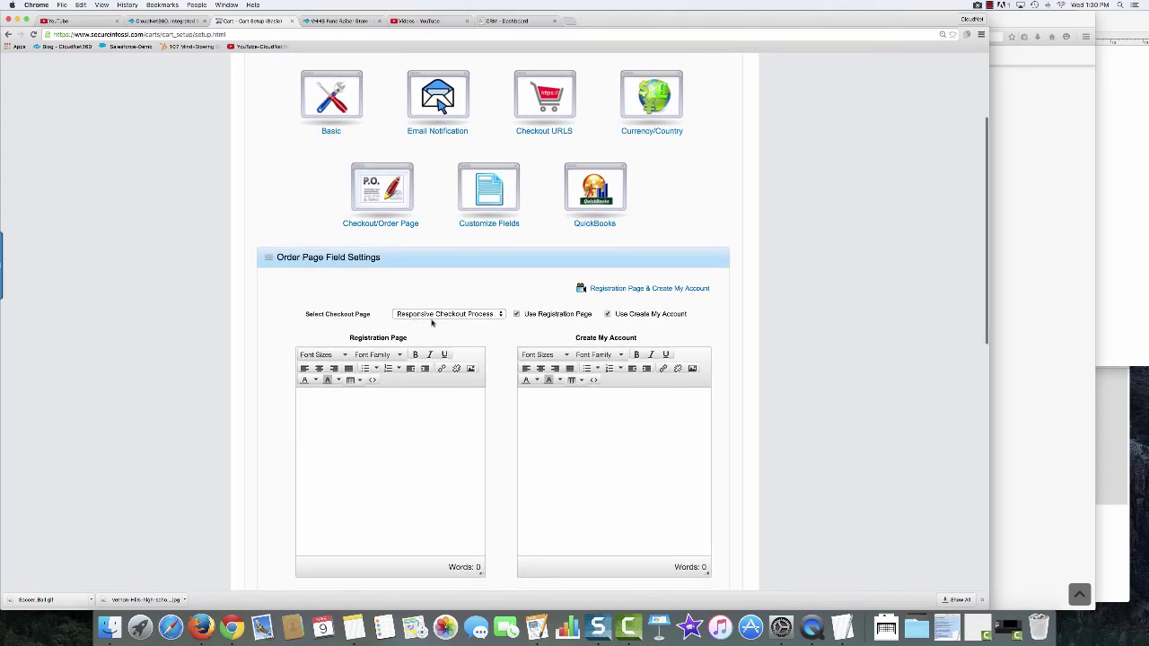
left_click(500, 316)
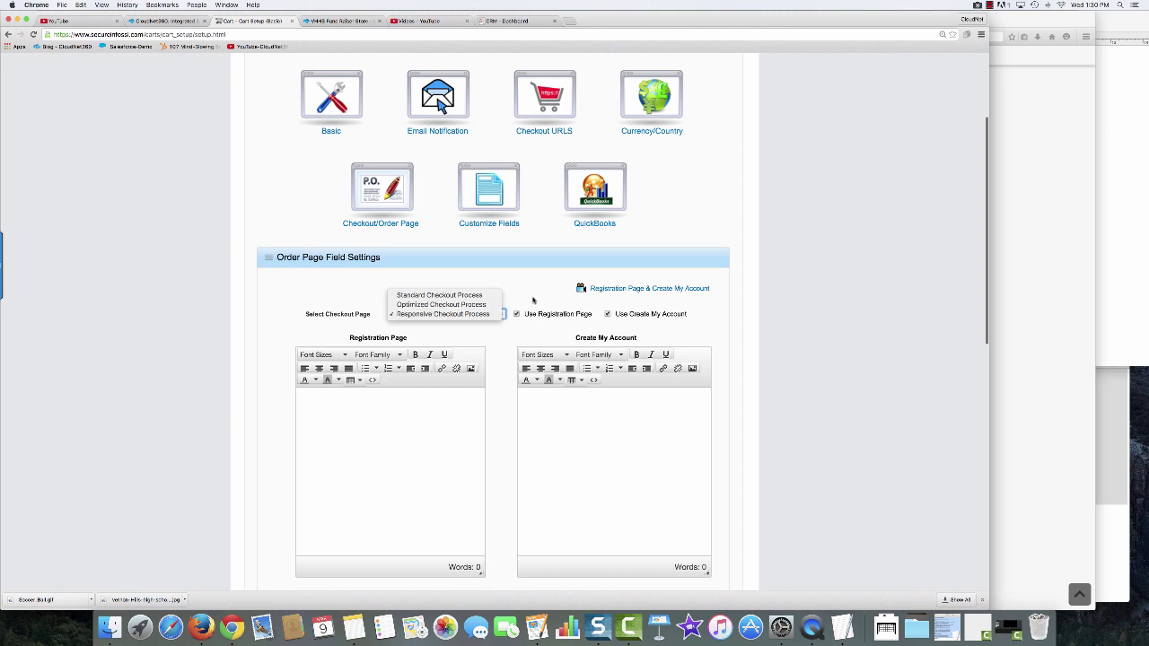
left_click(476, 314)
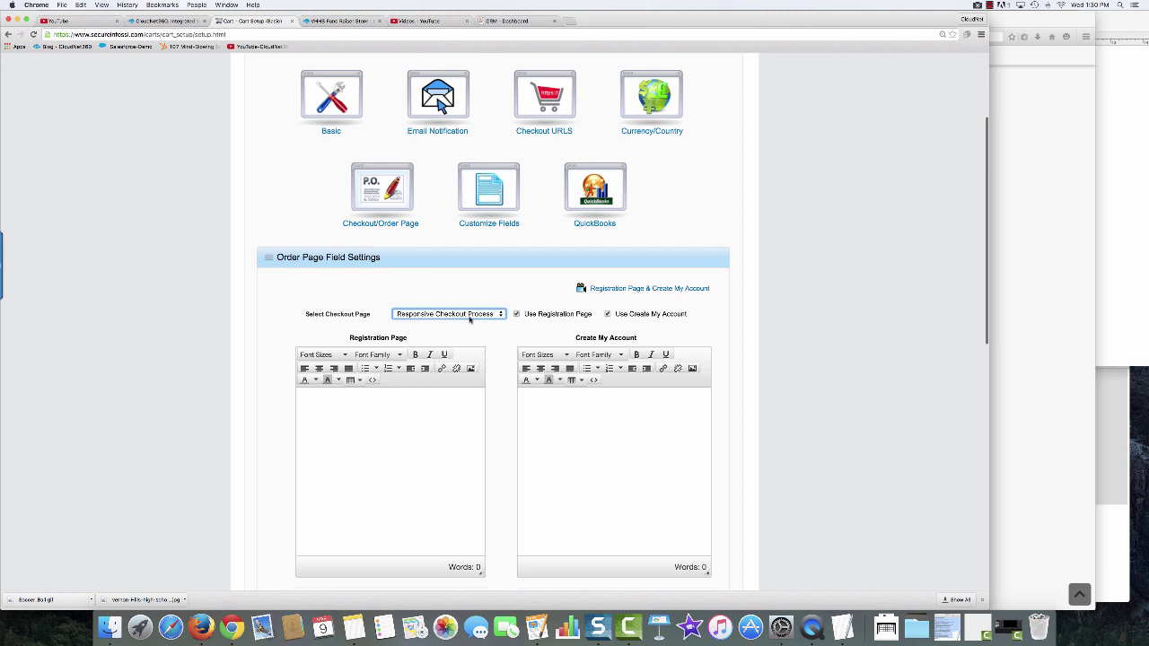
left_click(516, 315)
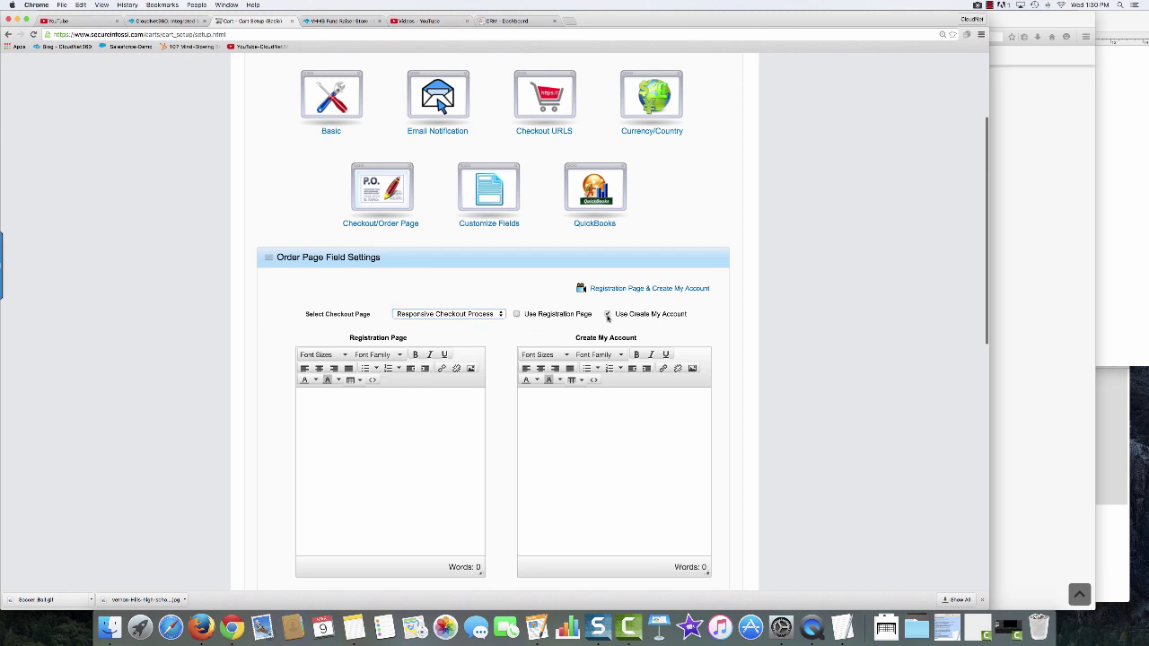
scroll(504, 352, "down", 1)
scroll(503, 351, "down", 3)
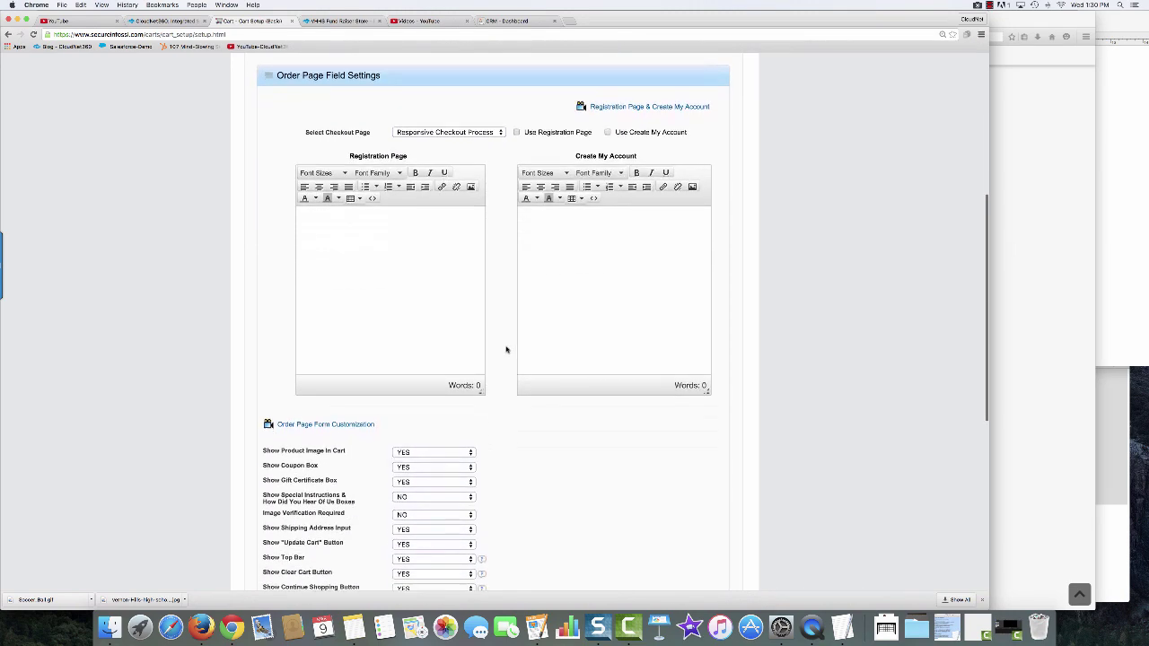
scroll(506, 349, "down", 1)
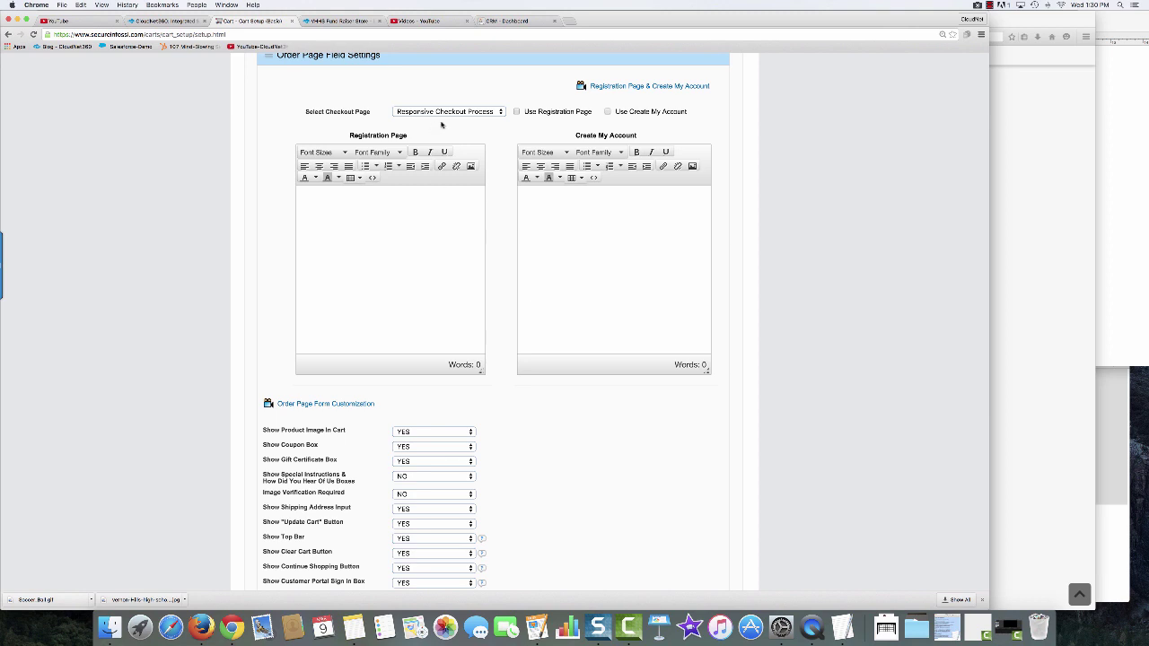
scroll(514, 319, "down", 2)
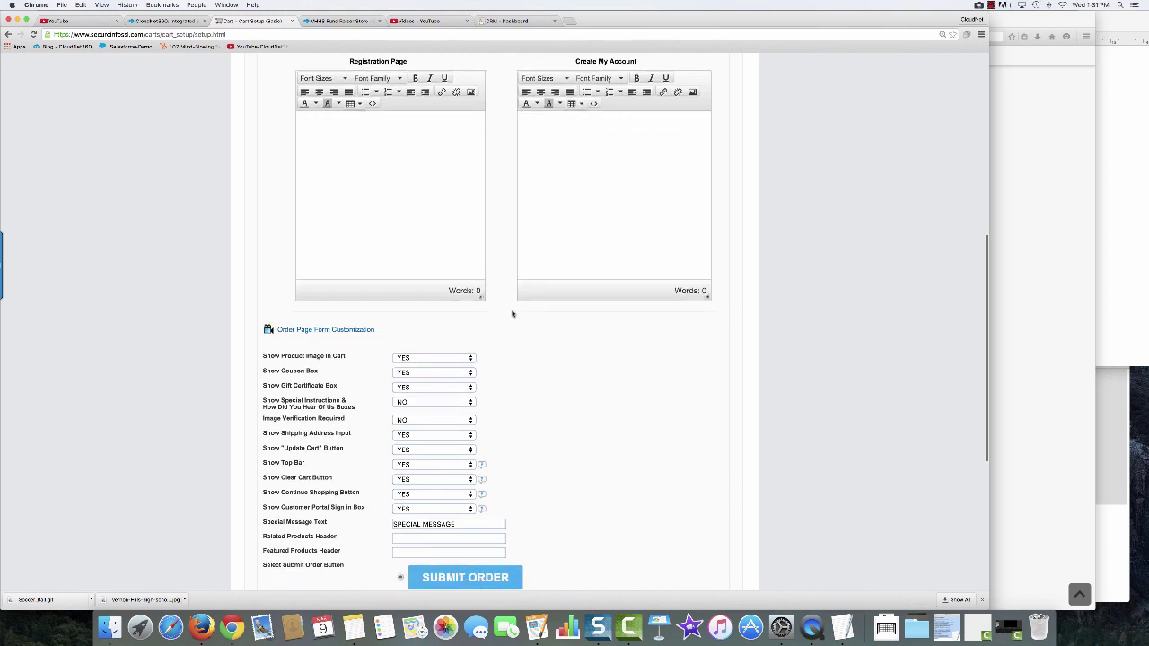
scroll(512, 313, "down", 2)
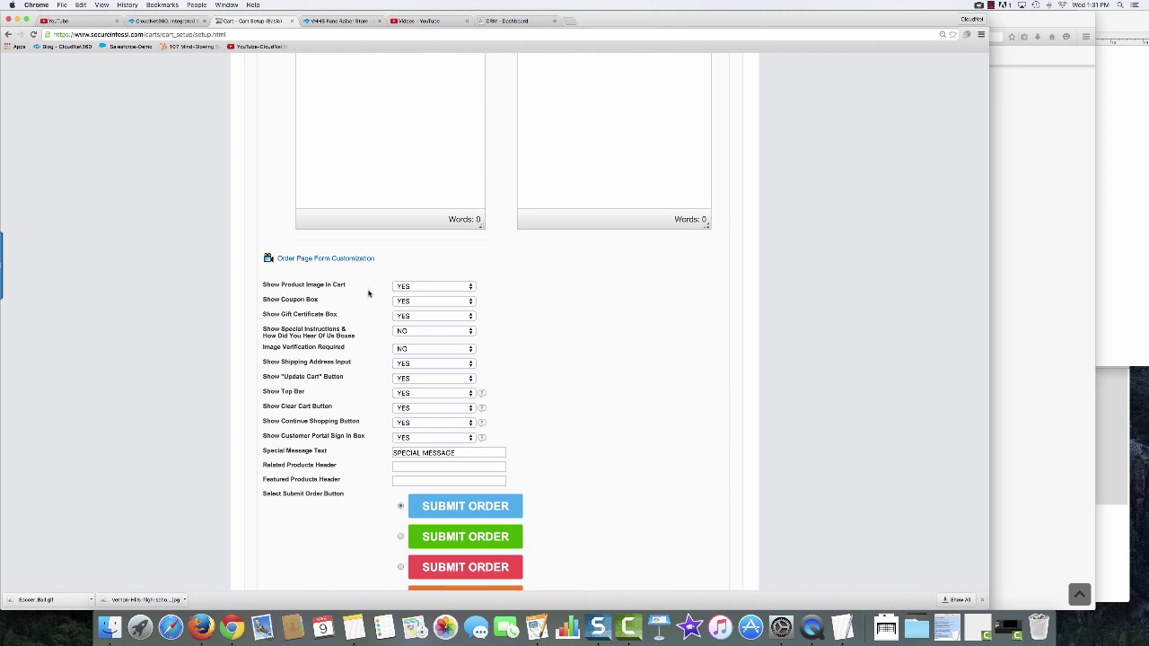
Set Show Coupon Box, Show Gift Certificate Box, Show Top Bar and Show Customer Portal Sign In Box to NO.
left_click(426, 301)
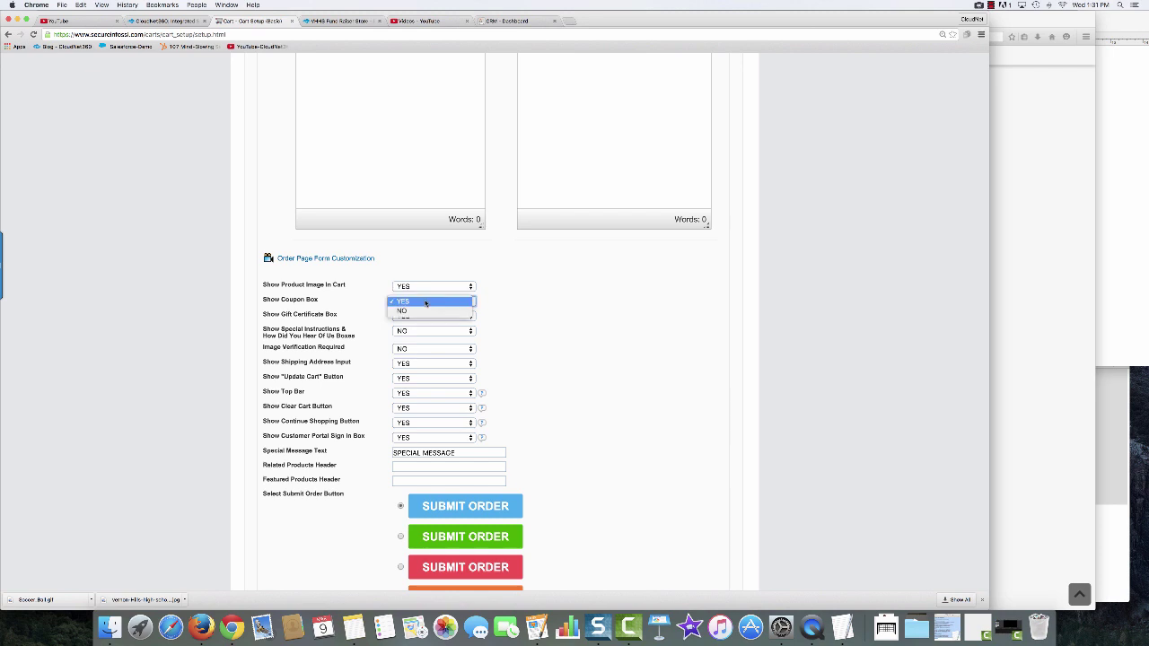
left_click(419, 311)
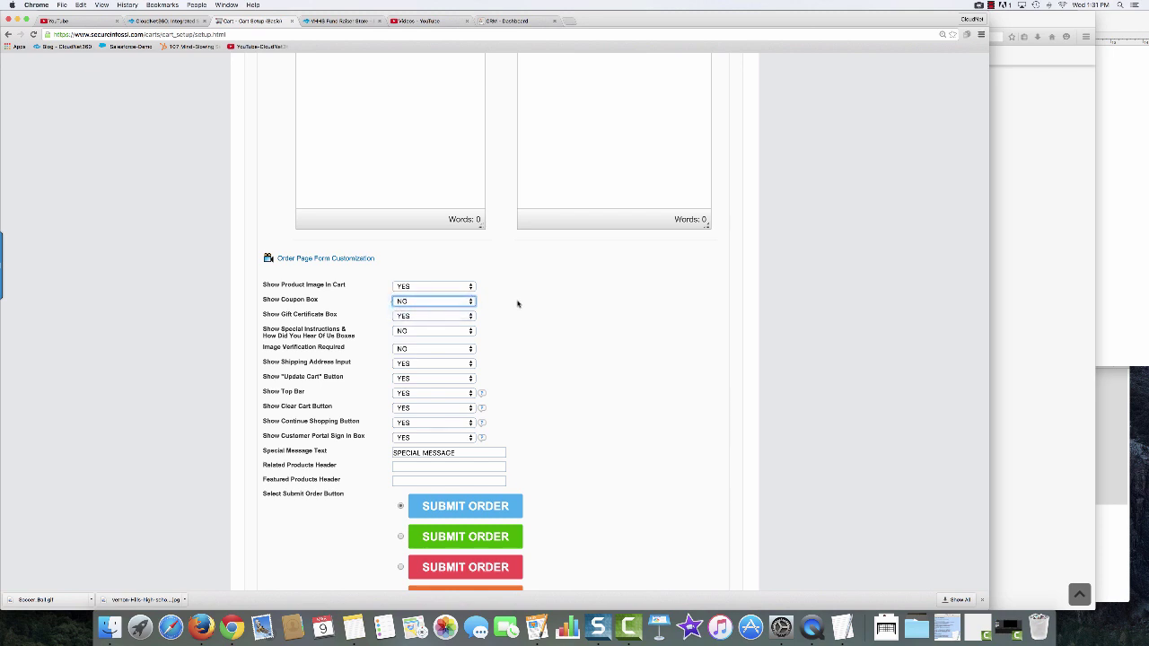
left_click(411, 317)
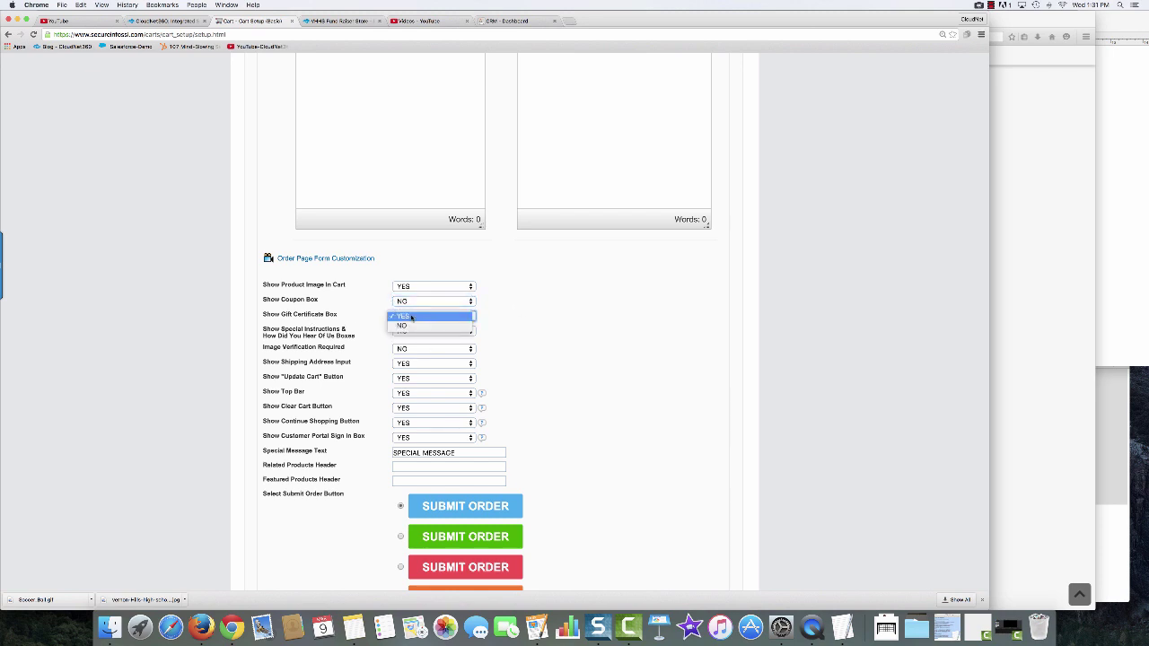
left_click(412, 325)
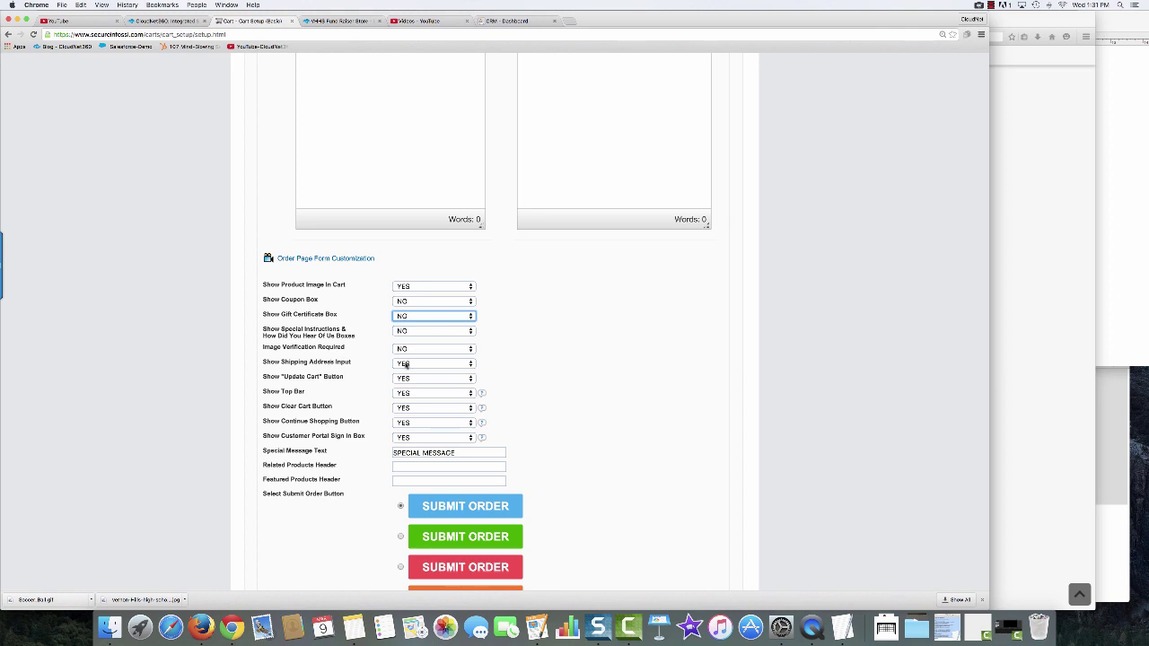
scroll(520, 359, "down", 2)
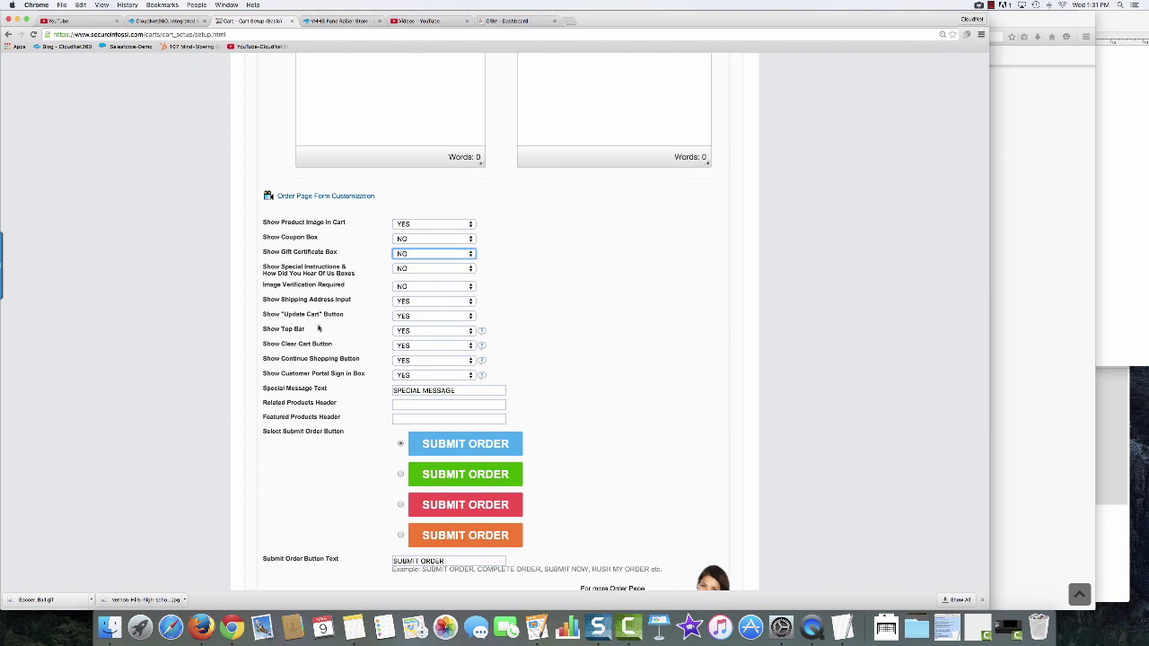
left_click(402, 330)
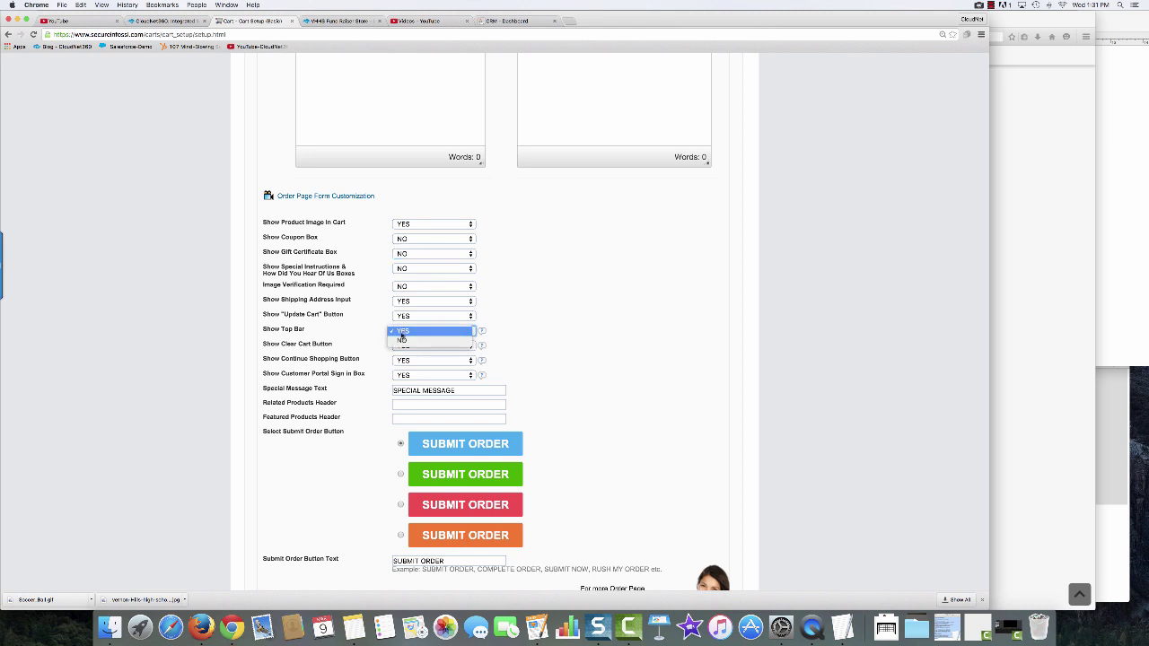
left_click(417, 340)
scroll(523, 323, "down", 2)
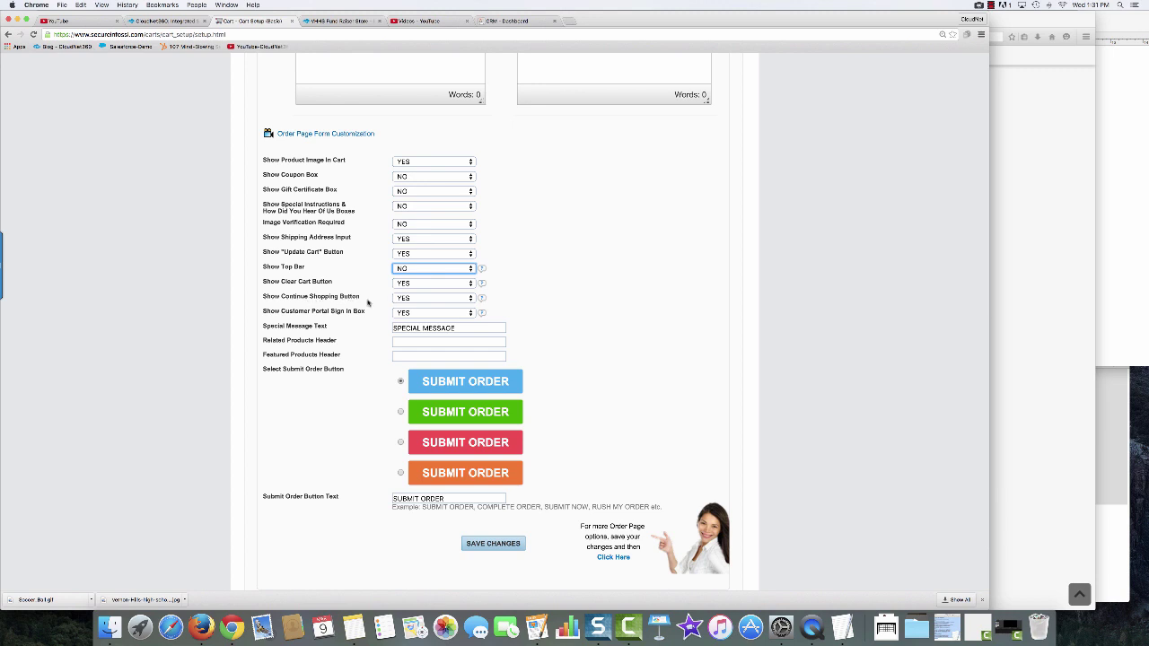
left_click(425, 313)
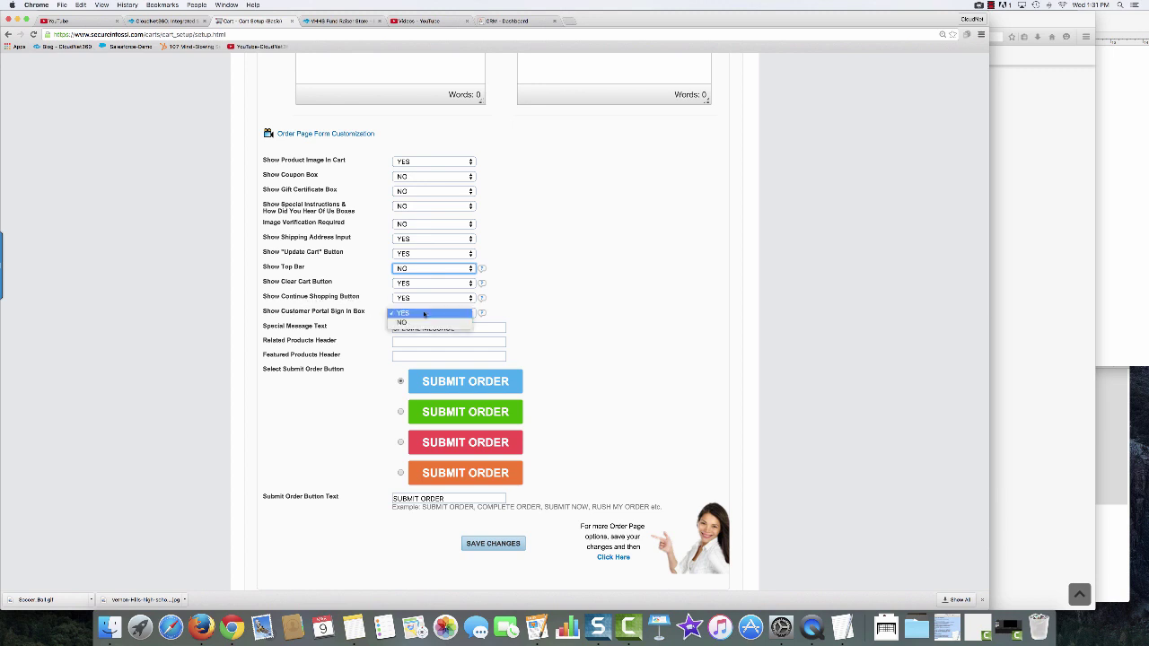
left_click(461, 314)
key("n")
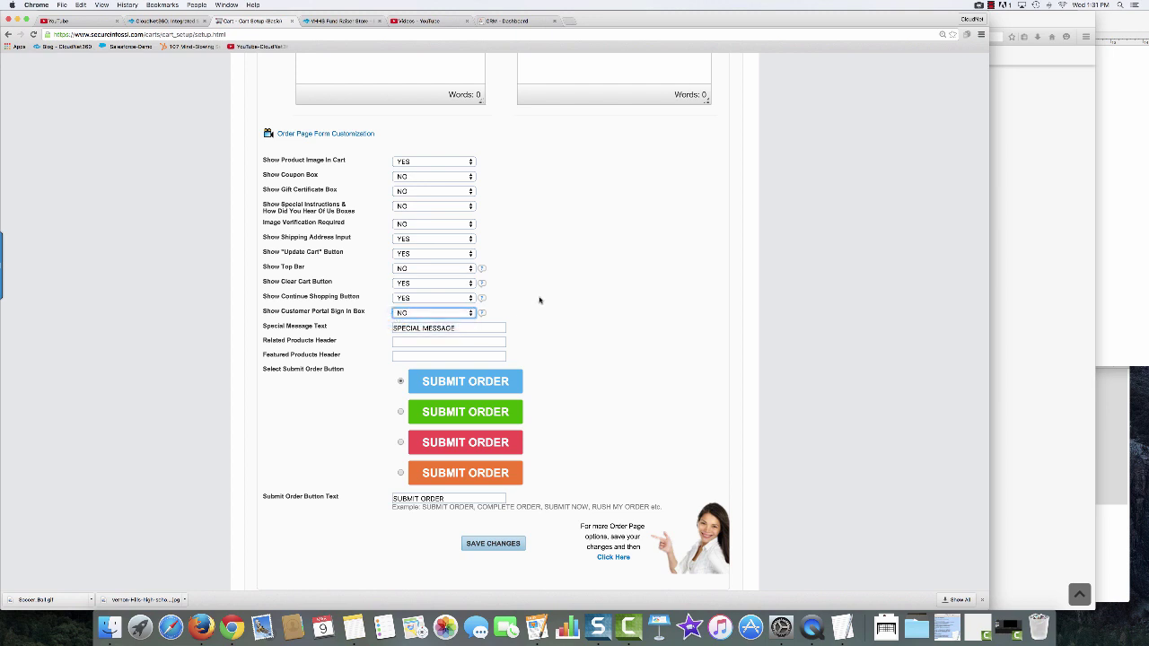
left_click(450, 329)
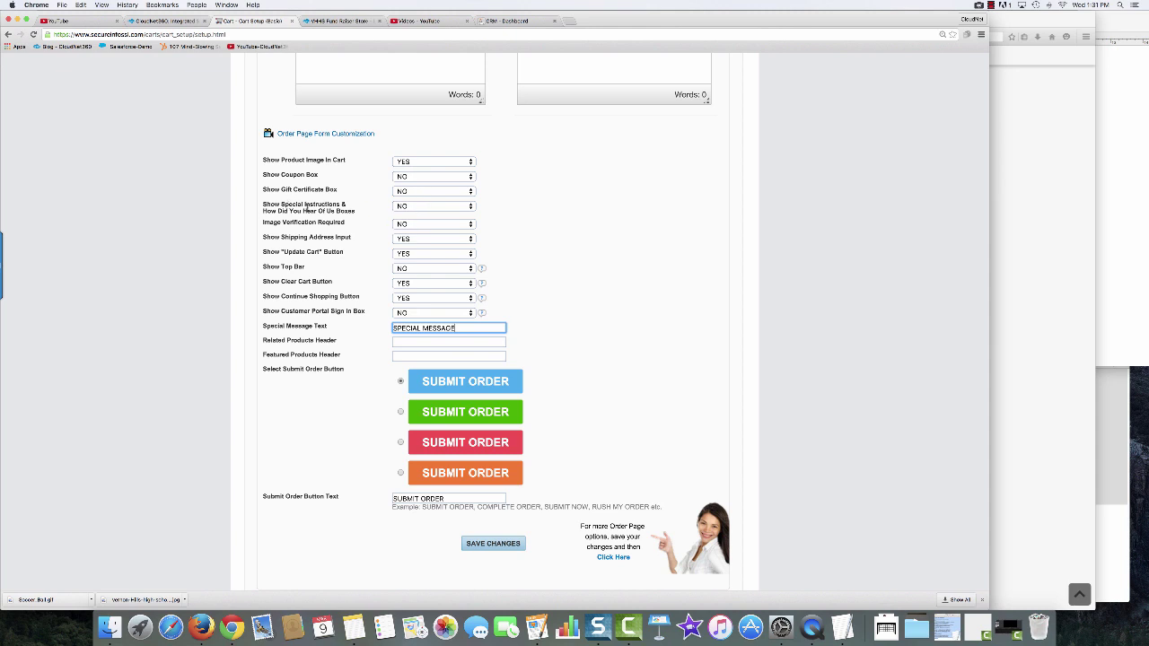
Show the special instructions boxes at checkout and retype the Special Message Text.
left_click(427, 208)
left_click(426, 198)
triple_click(425, 328)
type("In")
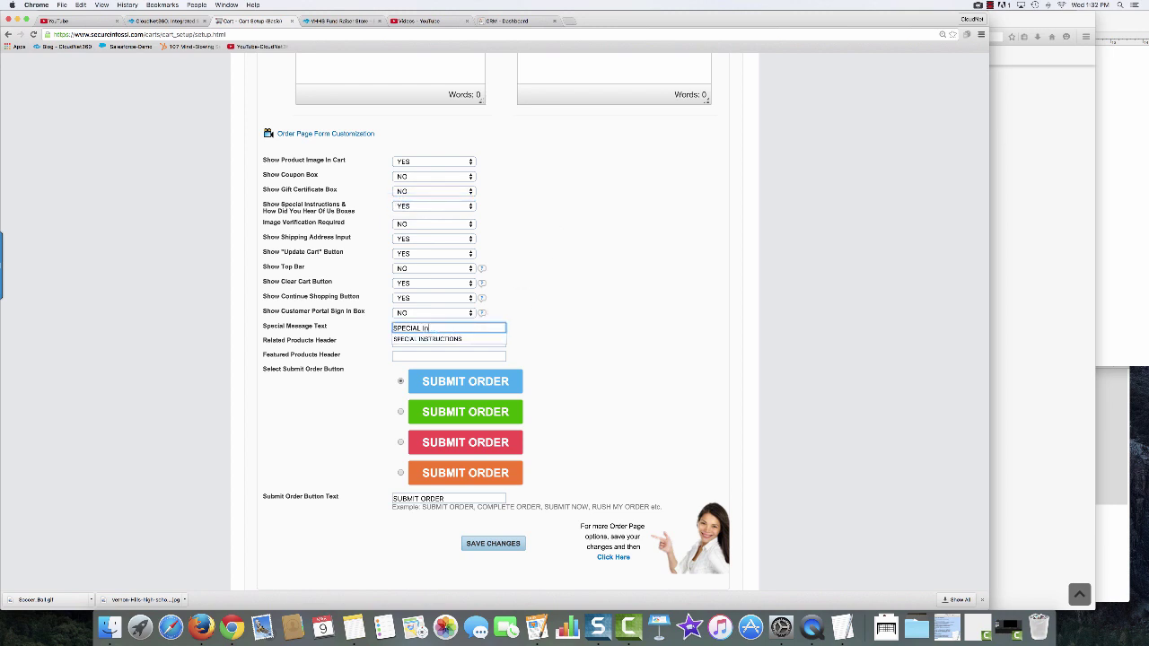
type("NSTRUCTIONS")
key("Tab")
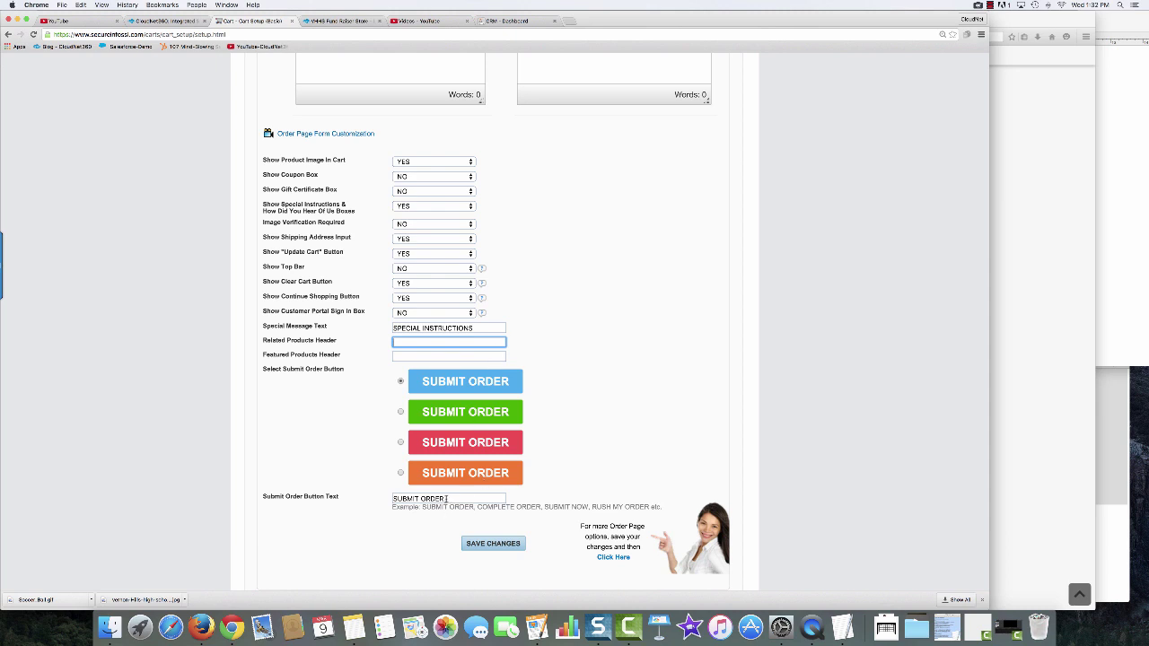
Change the Submit Order button text to 'Send My Popcorn' and save the order page settings.
left_click_drag(447, 499, 352, 500)
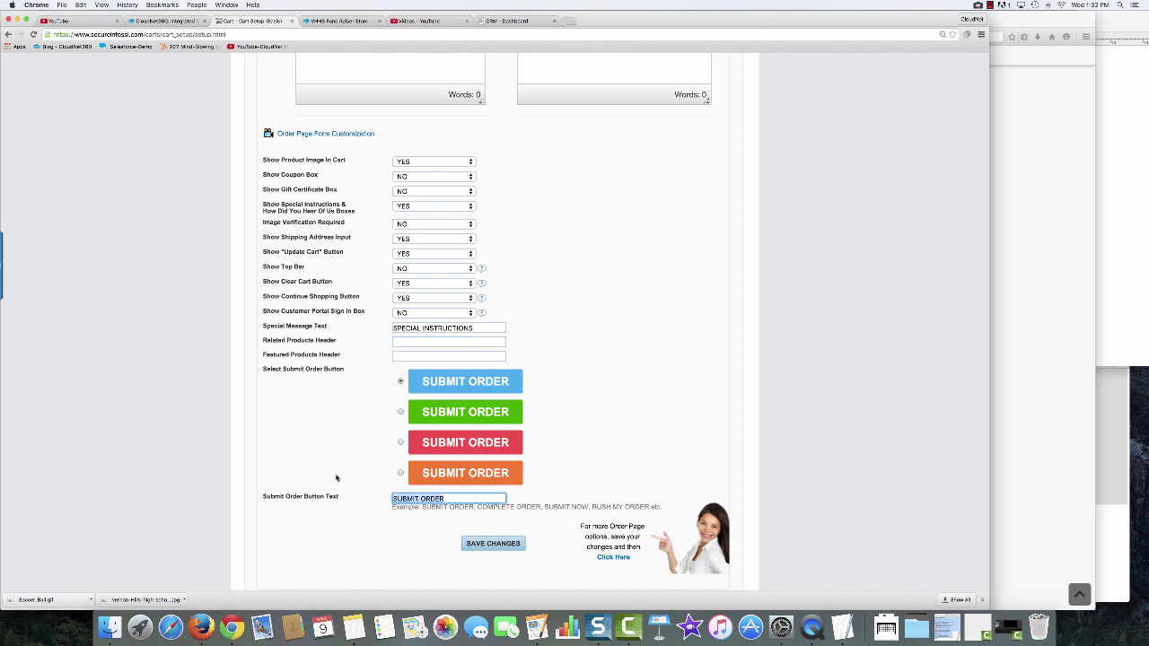
type("Send M")
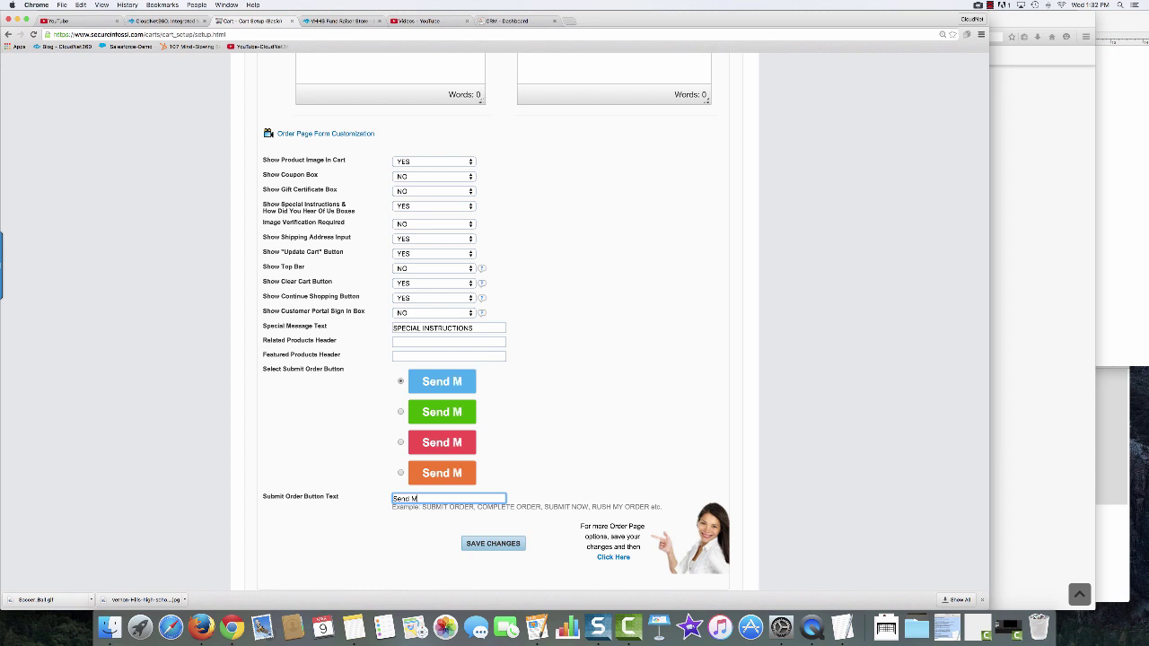
type("y Popcorn")
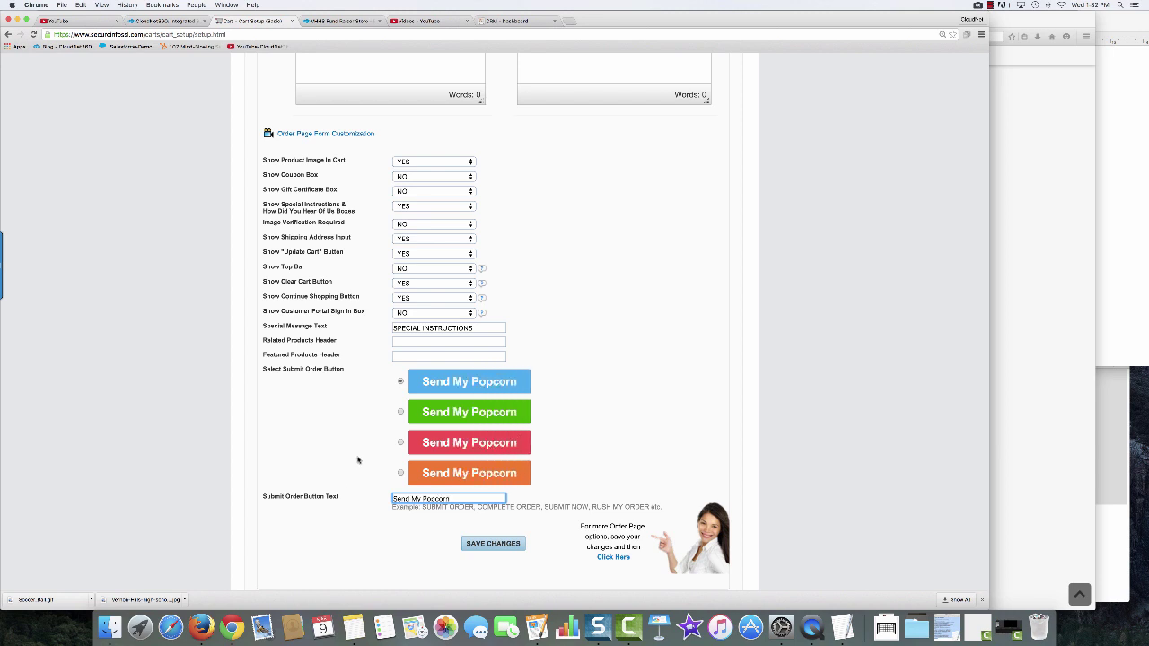
left_click(492, 544)
scroll(603, 348, "down", 3)
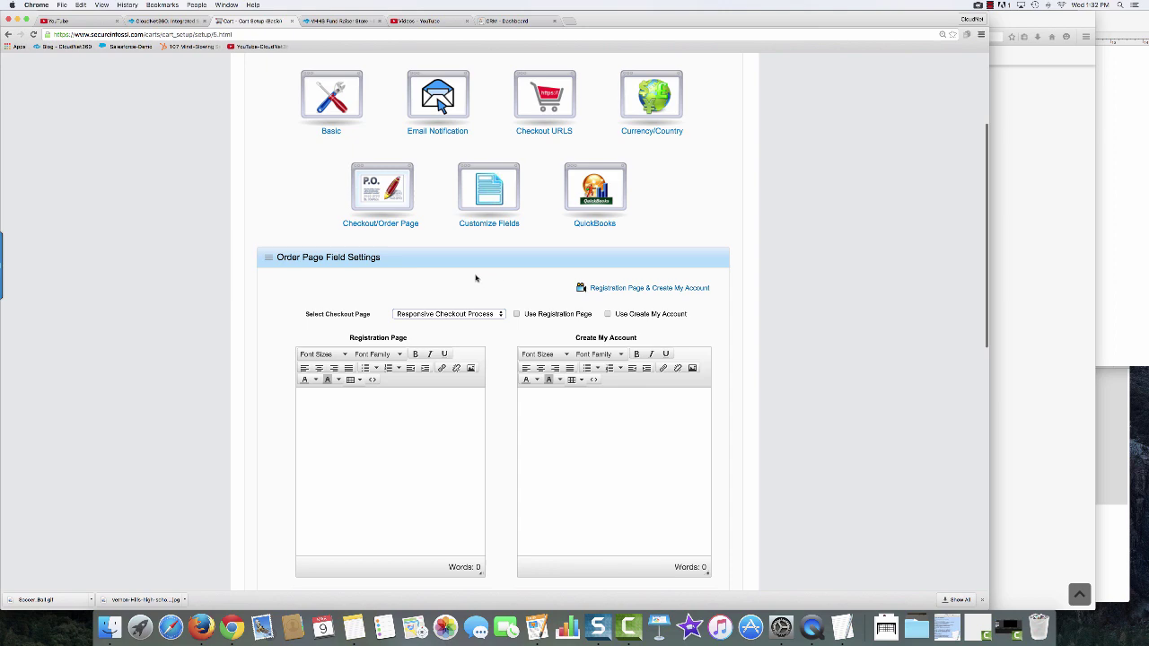
Hide Confirm Email, Company, Work Phone, Fax, Address Line 2 and Country from the checkout form.
left_click(489, 202)
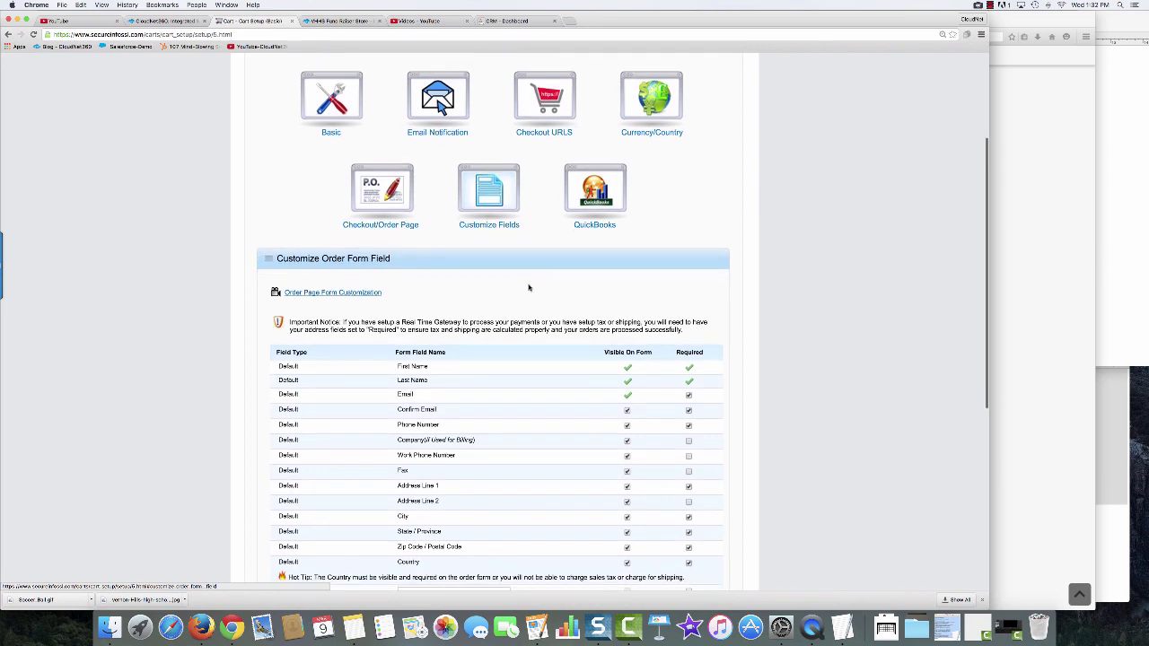
scroll(529, 288, "down", 7)
scroll(530, 288, "up", 3)
scroll(530, 288, "up", 1)
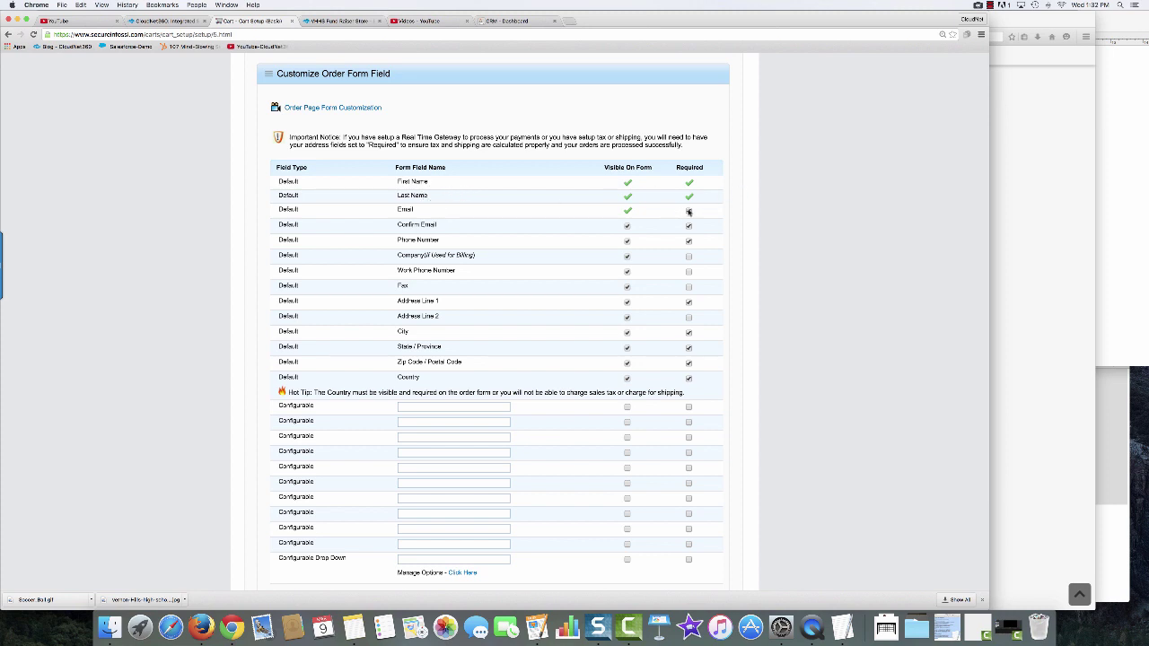
left_click(627, 226)
left_click(627, 256)
scroll(451, 280, "down", 1)
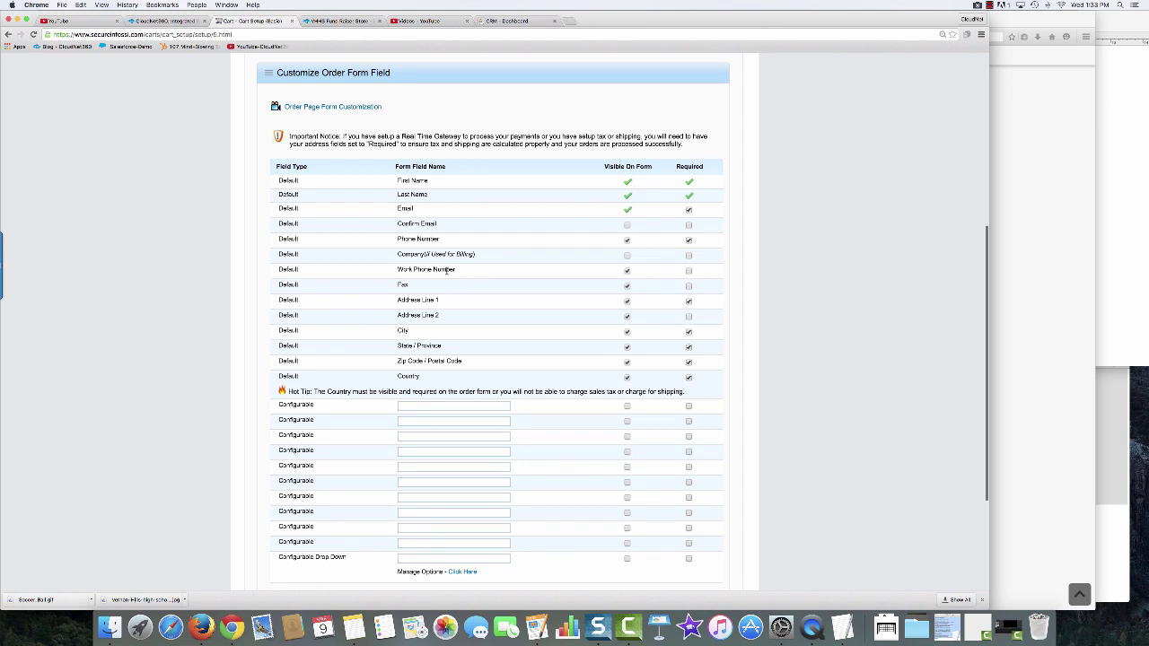
left_click(627, 271)
left_click(627, 287)
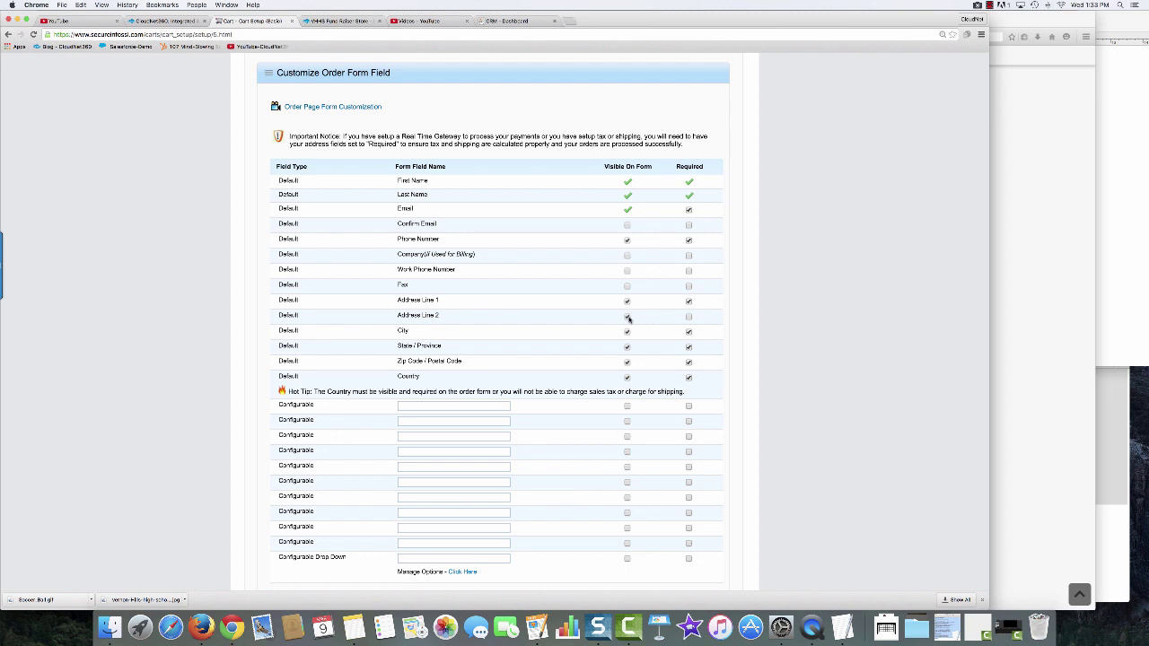
left_click(628, 317)
left_click(627, 378)
Make Address Line 1, City, State / Province, Zip Code and Phone Number optional, and save.
scroll(524, 363, "down", 2)
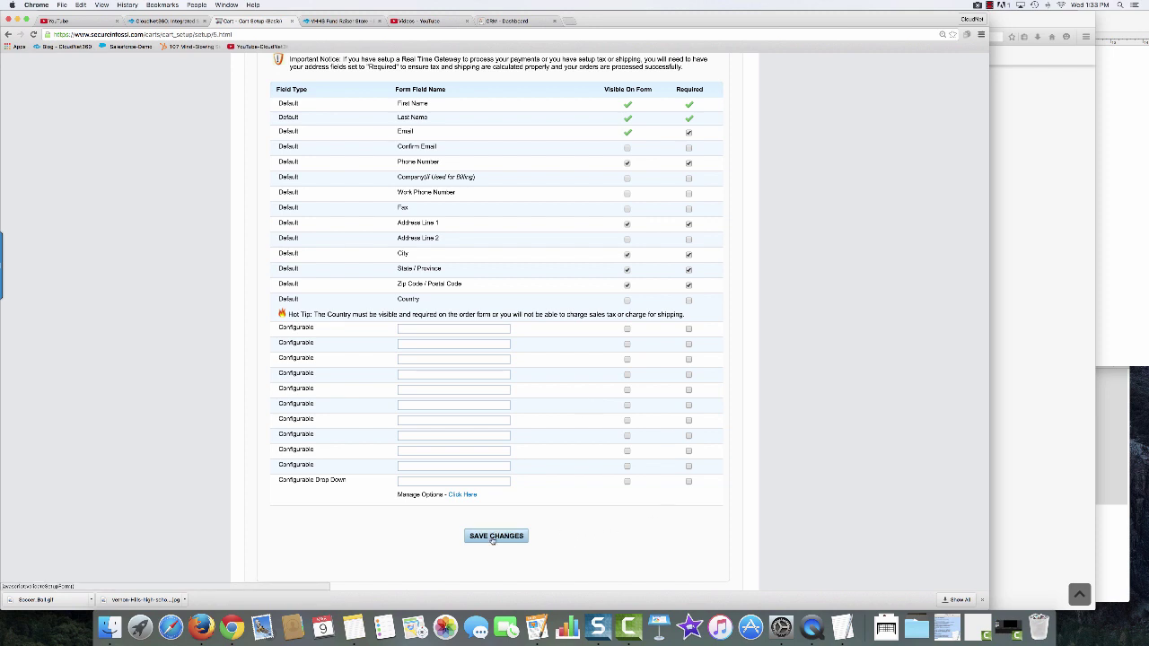
left_click(688, 224)
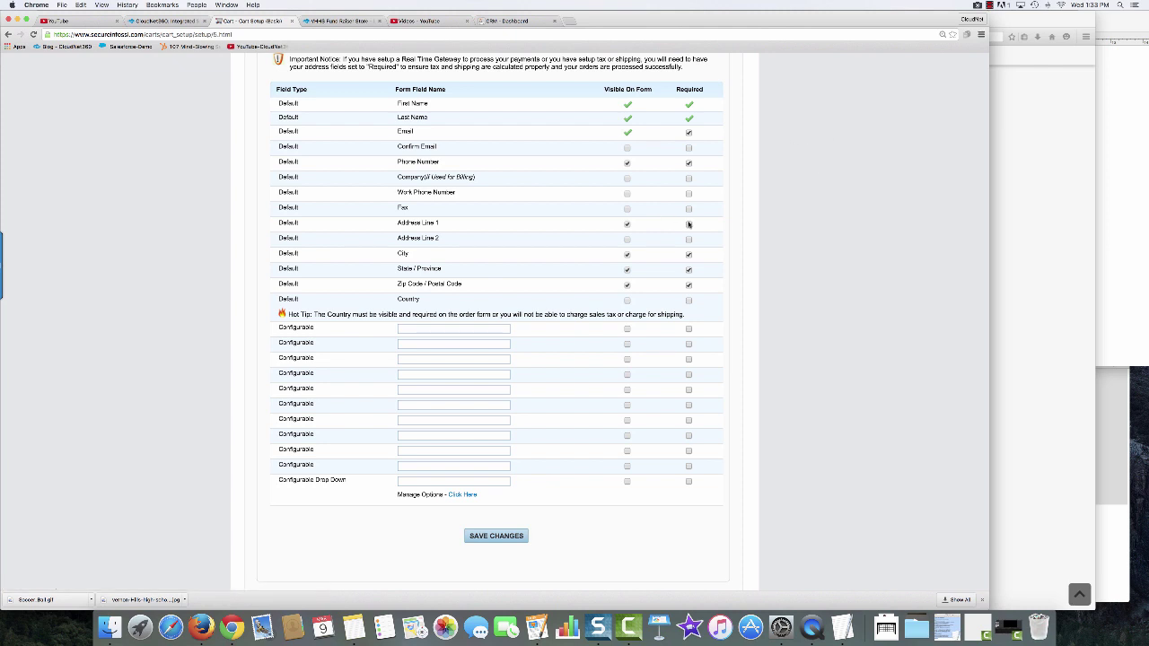
left_click(688, 255)
left_click(689, 269)
left_click(688, 284)
left_click(688, 164)
left_click(495, 536)
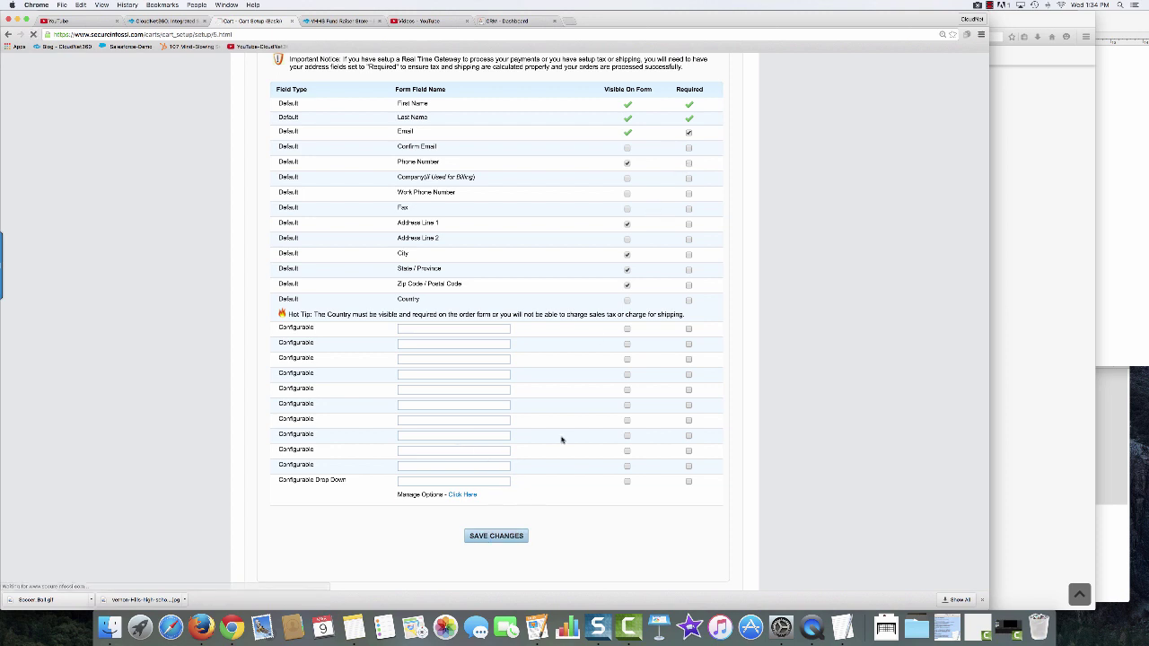
scroll(745, 305, "down", 4)
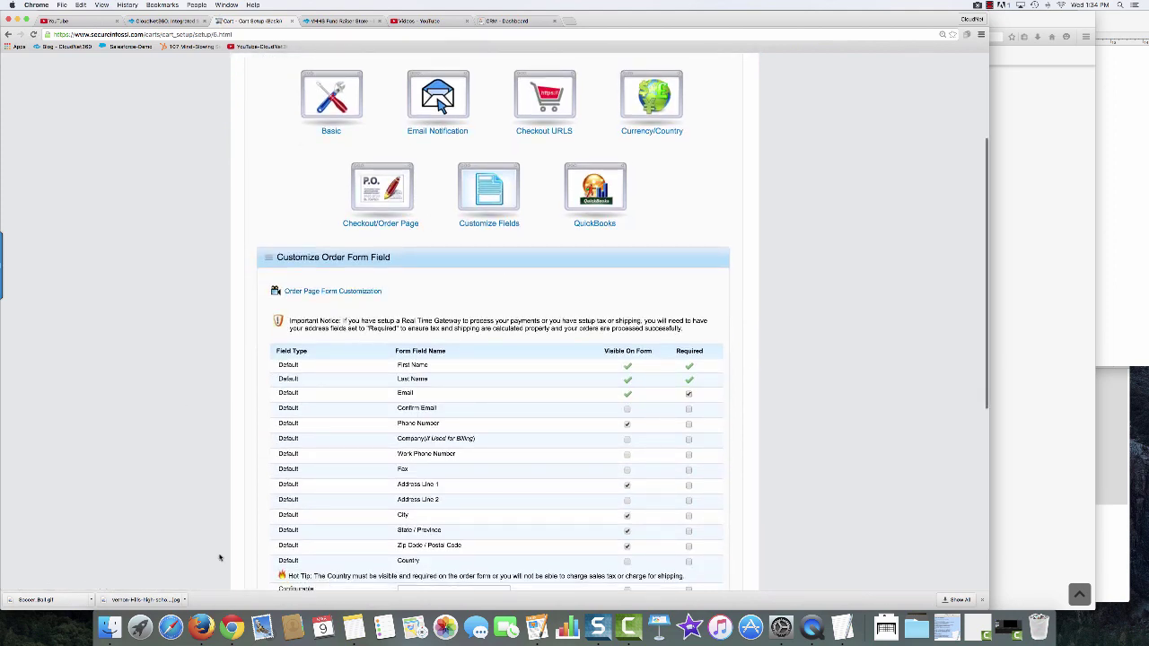
left_click(201, 626)
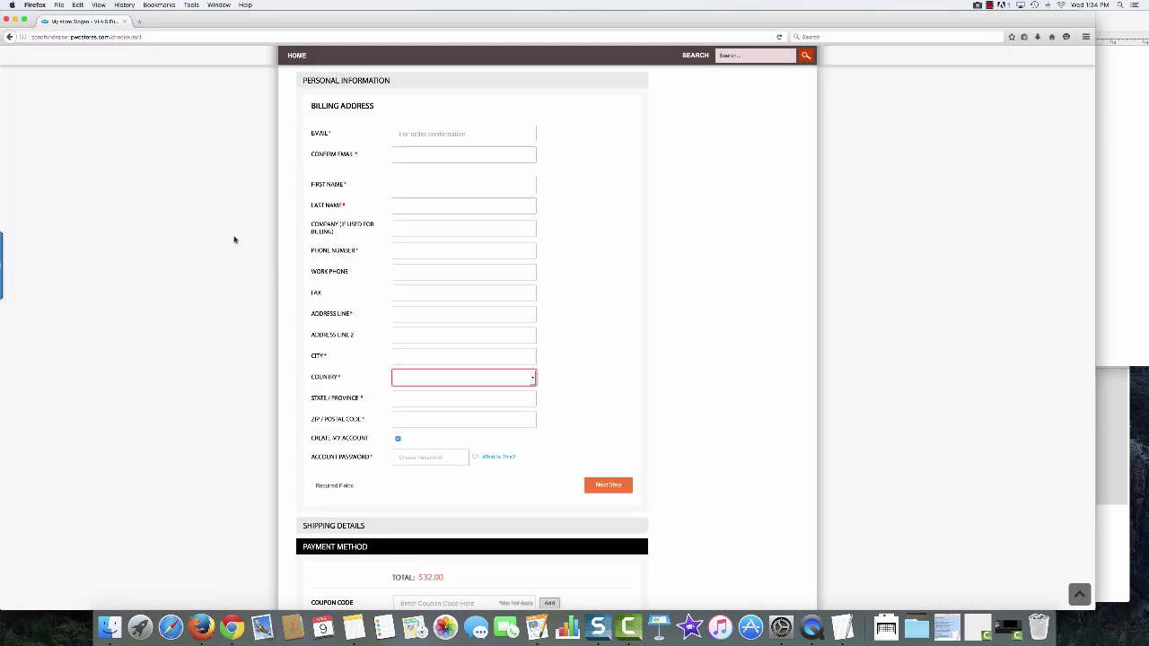
Review the live checkout billing form, then return to the fundraiser store's HOME page.
scroll(589, 194, "down", 2)
scroll(591, 195, "up", 6)
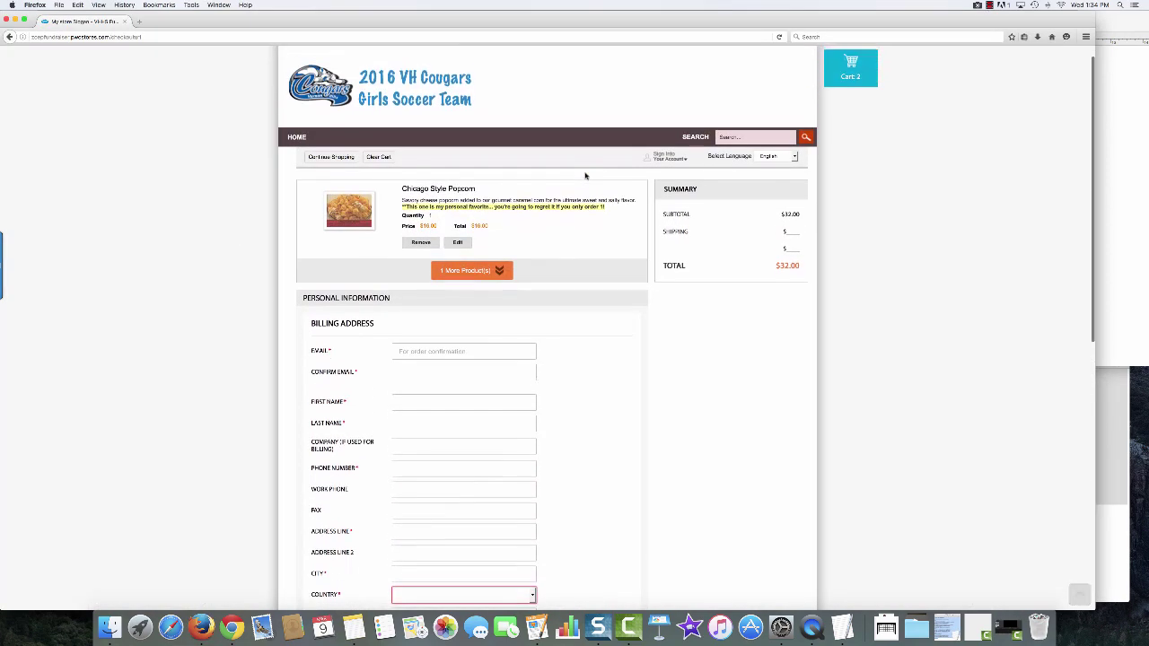
scroll(587, 177, "down", 4)
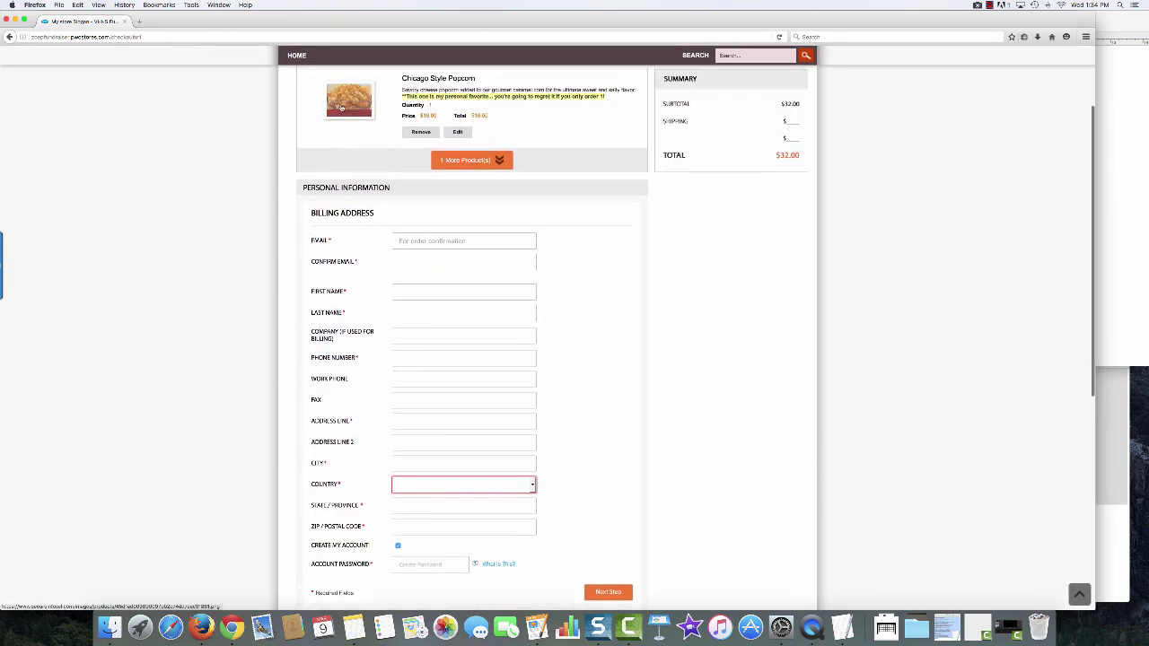
scroll(337, 95, "up", 4)
left_click(297, 155)
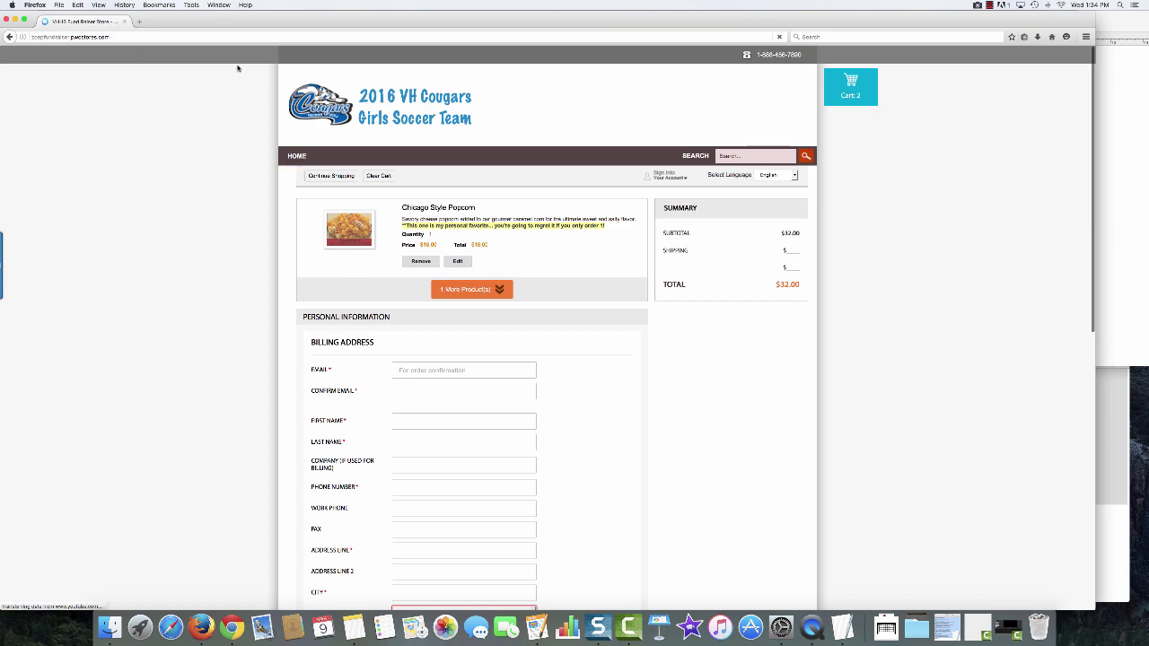
Add Caramel Corn with Chocolate Drizzle to the cart and expand Shipping Details and Special Instructions at checkout.
scroll(469, 205, "down", 8)
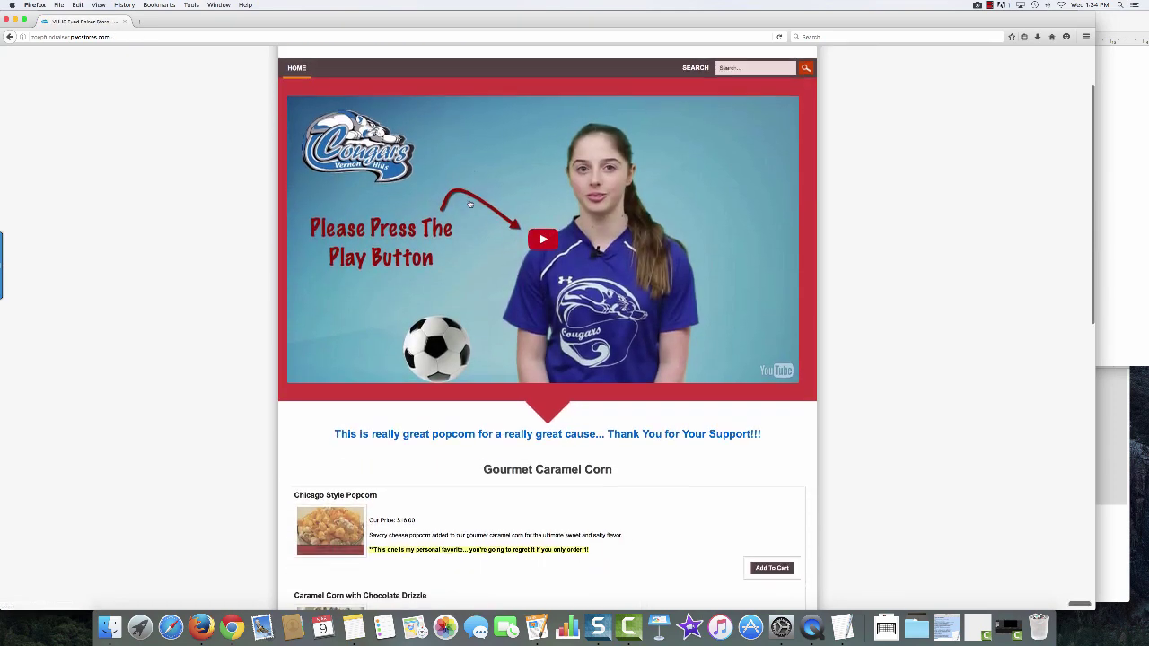
left_click(771, 357)
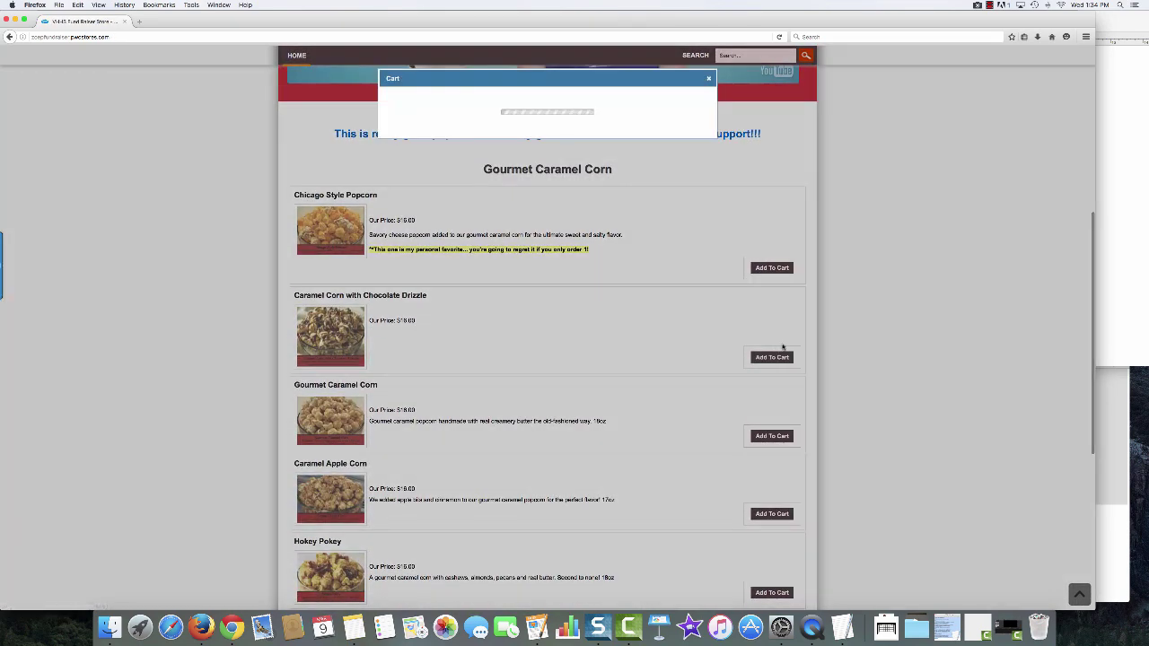
left_click(670, 216)
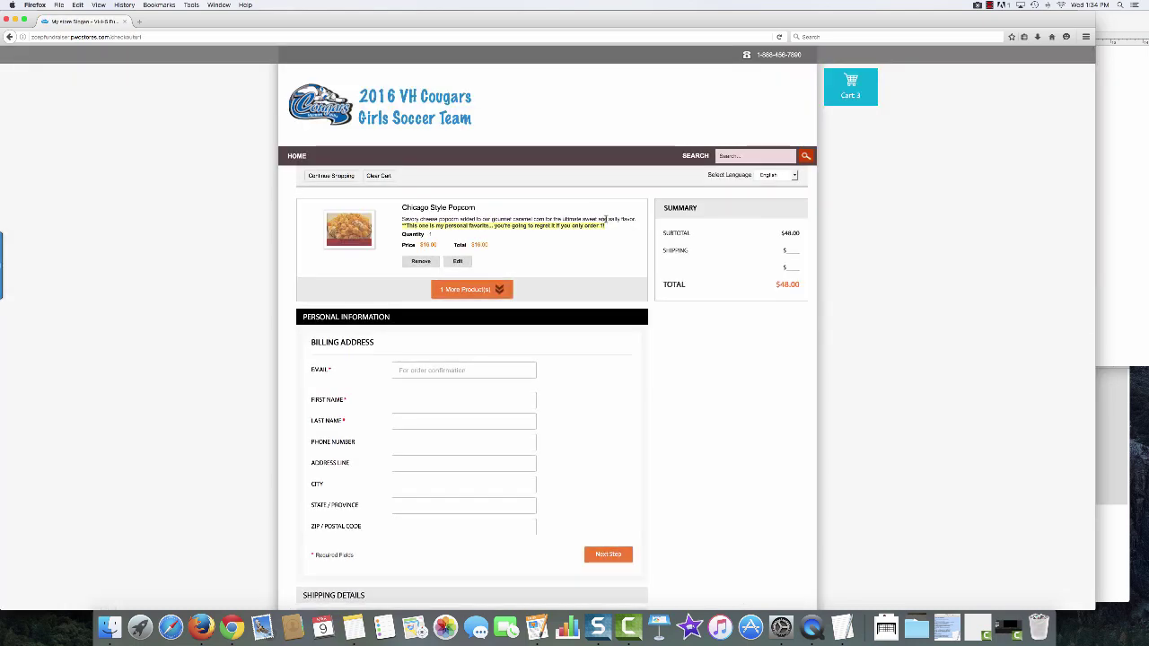
scroll(607, 222, "down", 2)
scroll(607, 223, "down", 1)
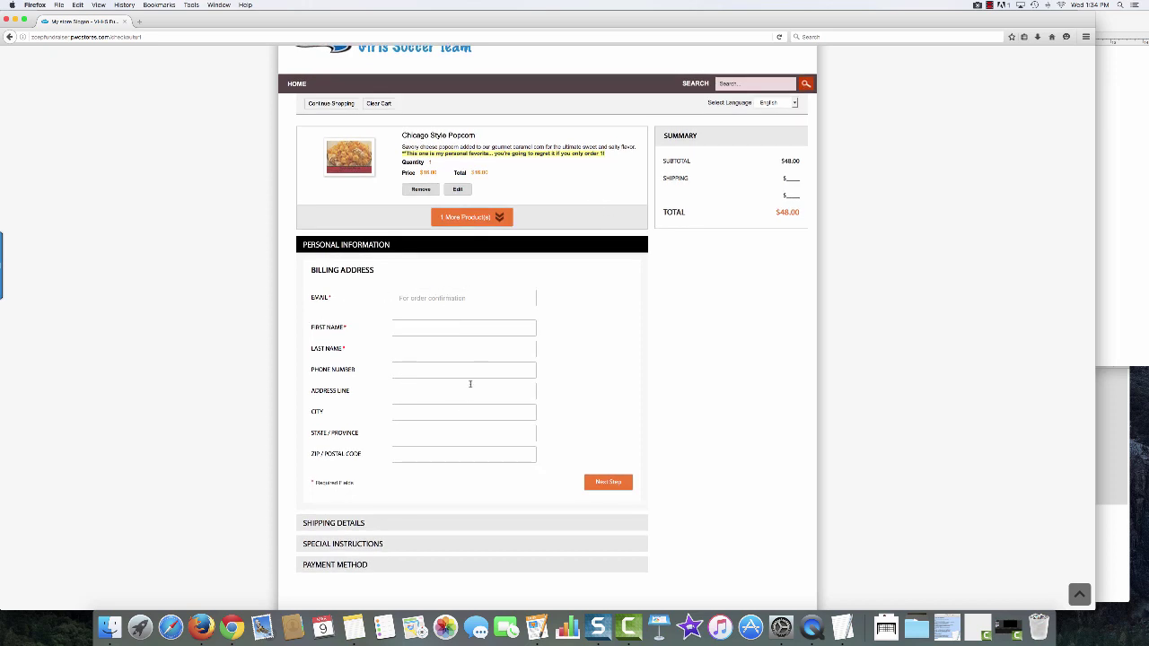
scroll(558, 419, "up", 2)
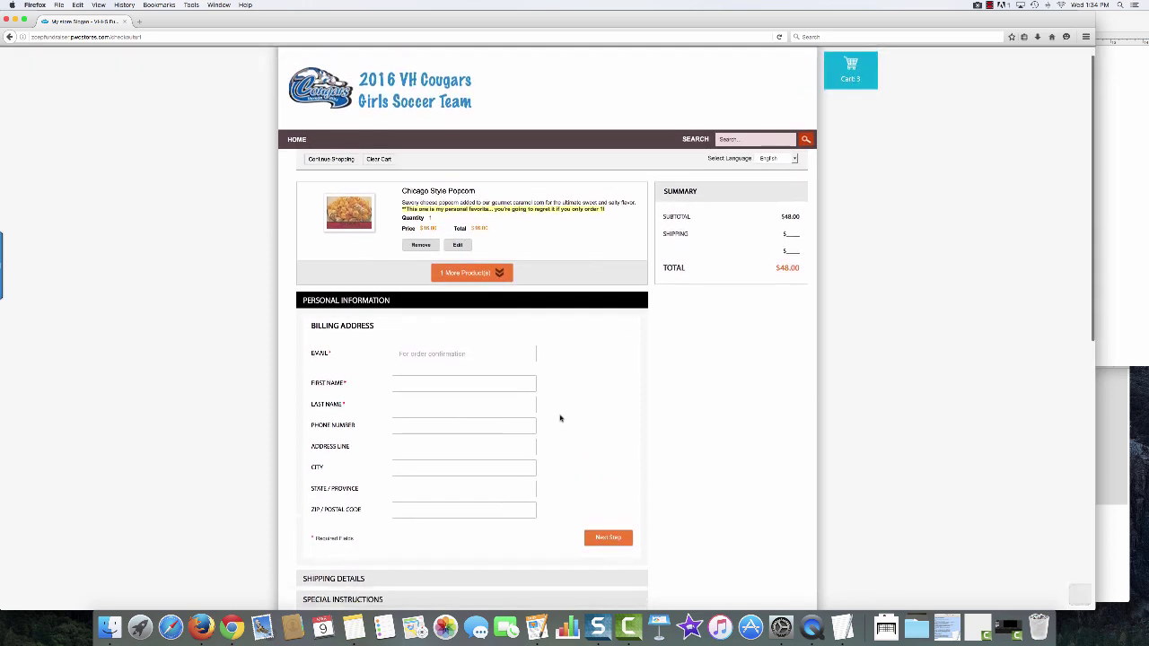
scroll(538, 408, "down", 6)
left_click(378, 388)
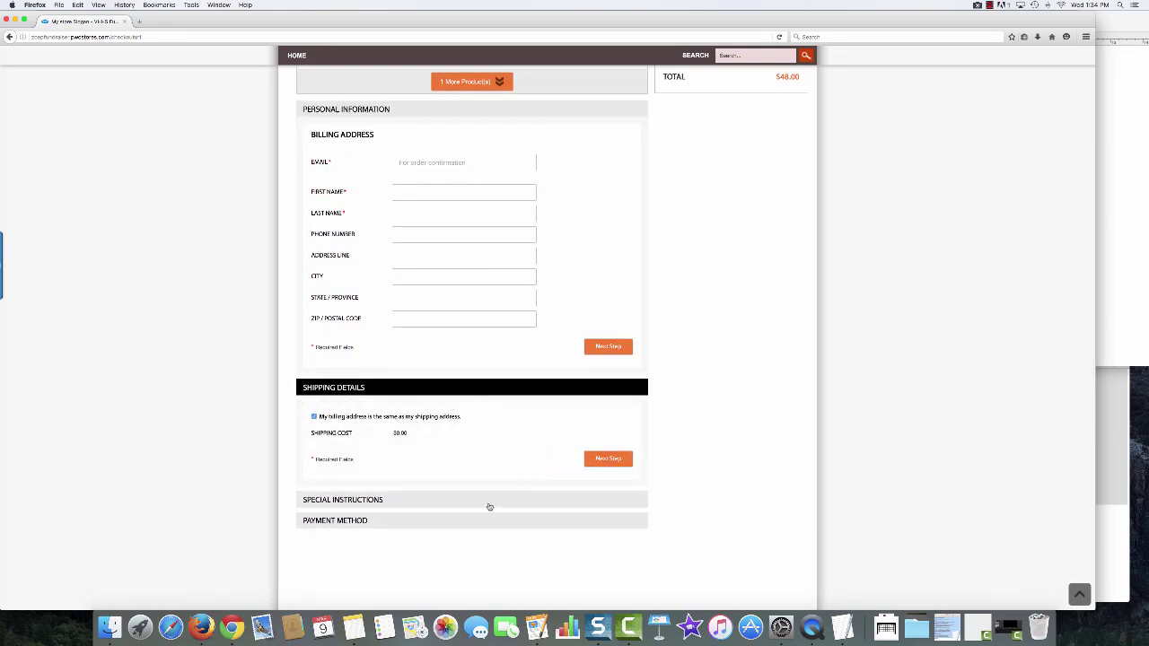
left_click(421, 505)
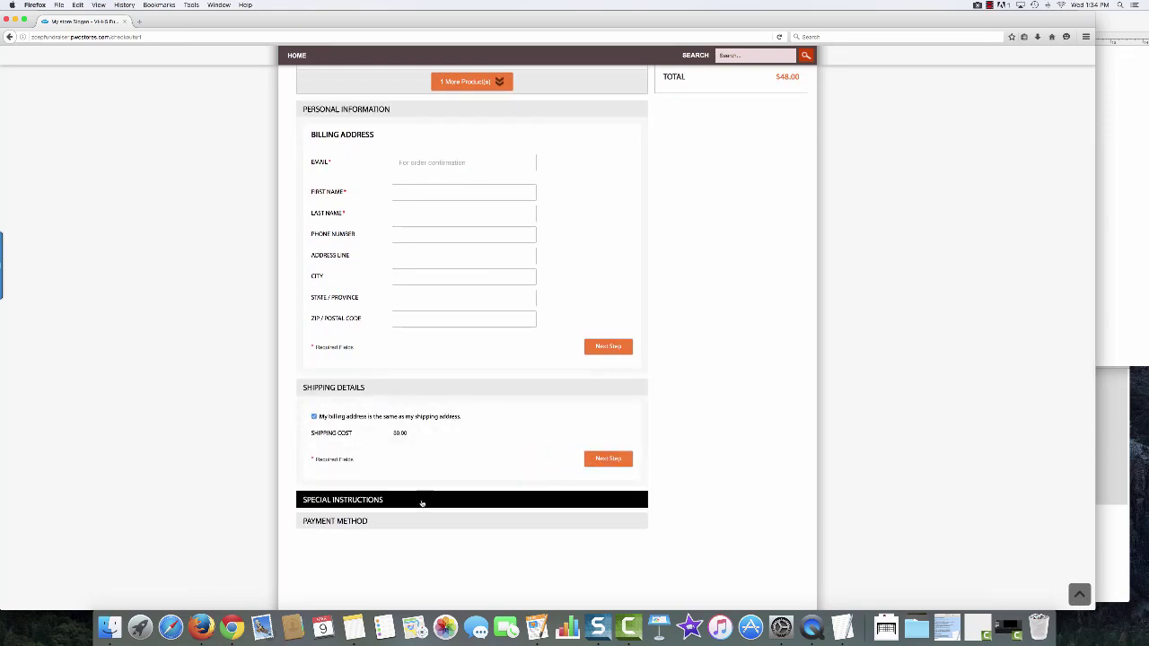
scroll(427, 501, "down", 1)
scroll(427, 500, "down", 4)
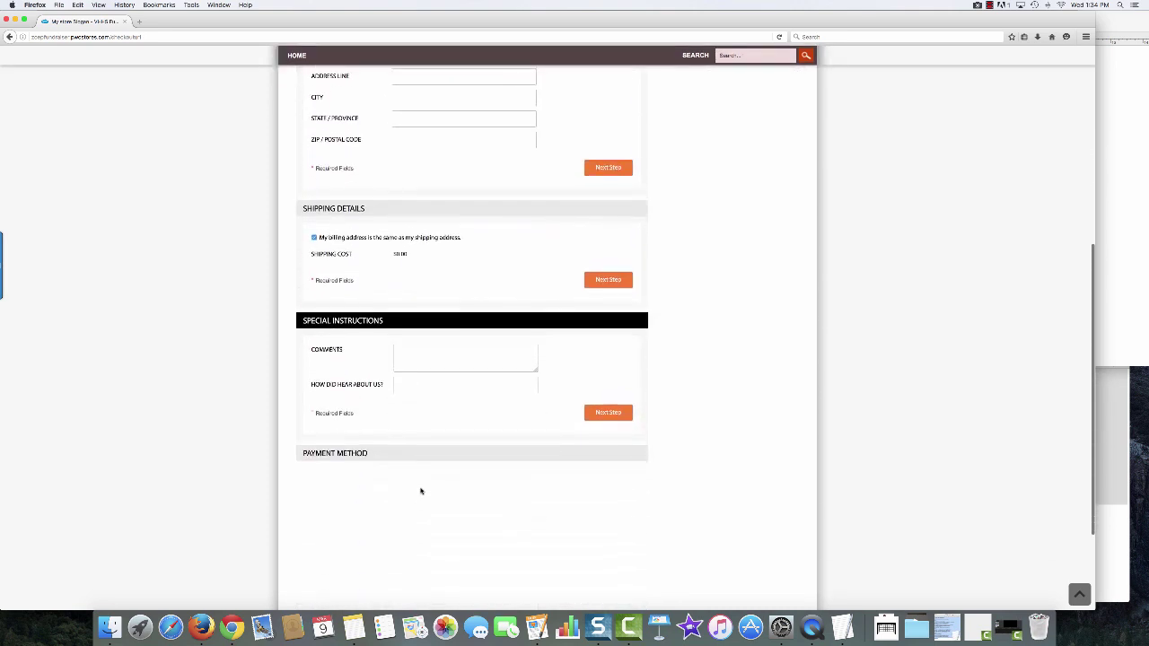
Choose Pay Later - Bill Me as the checkout payment method.
left_click(427, 452)
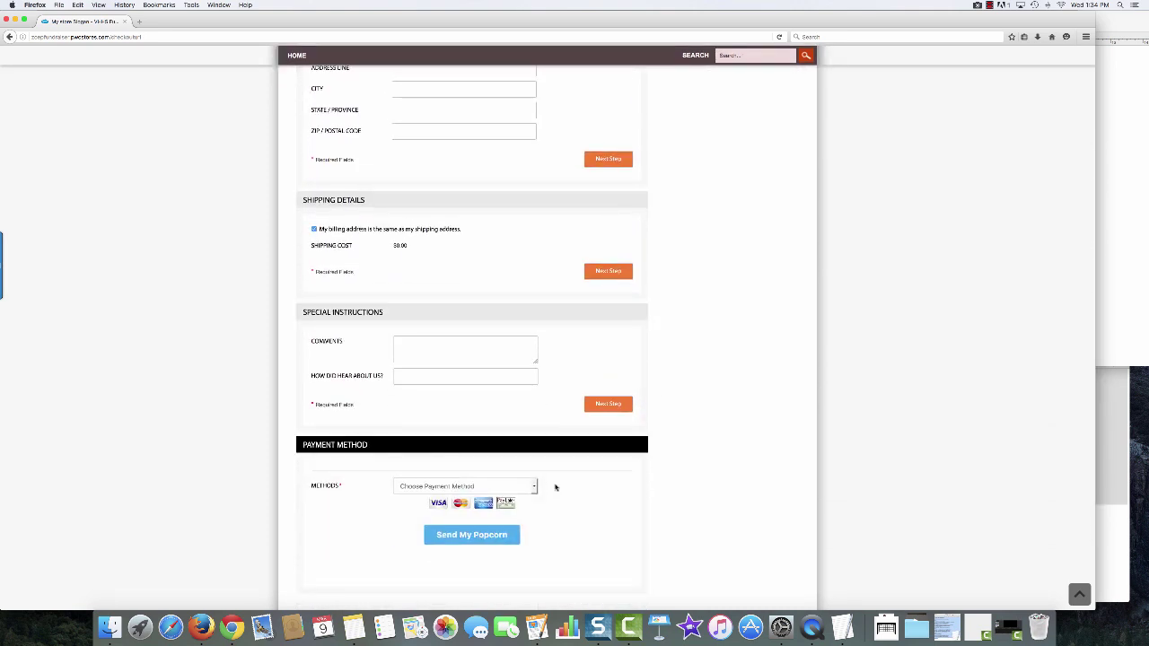
left_click(535, 487)
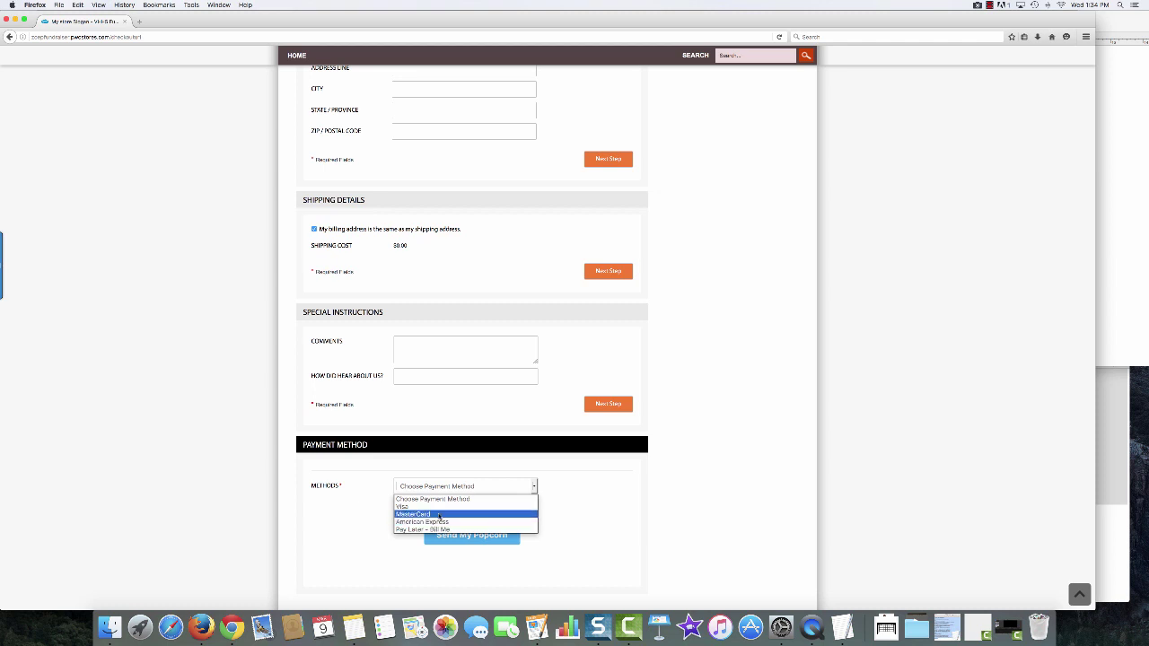
left_click(564, 489)
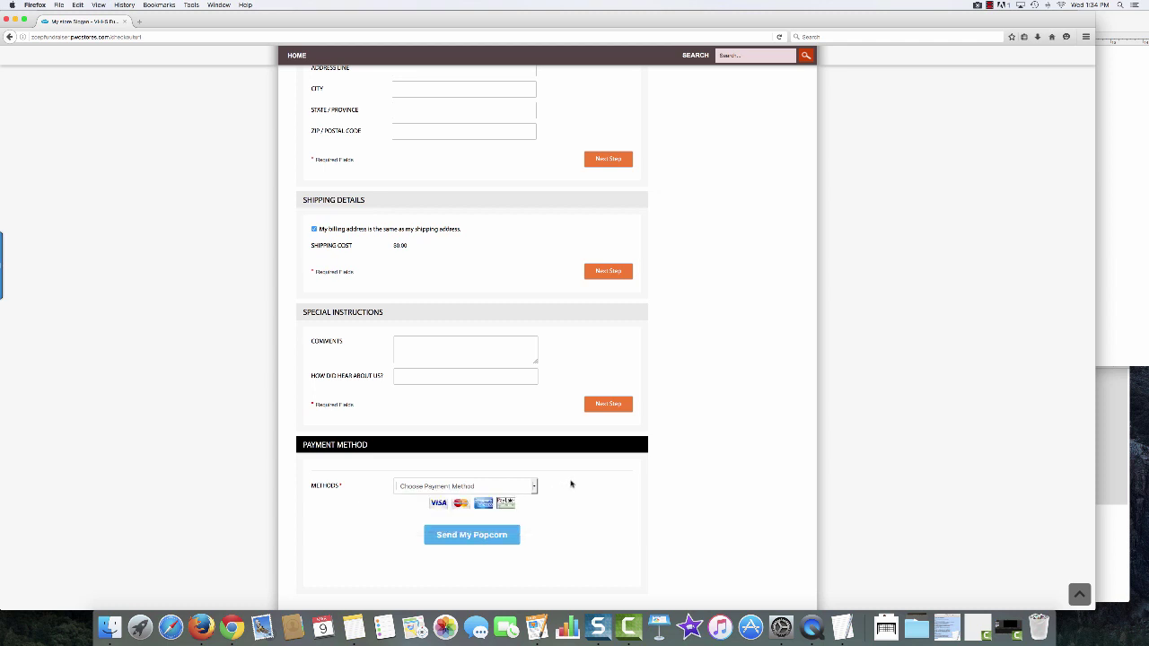
left_click(535, 486)
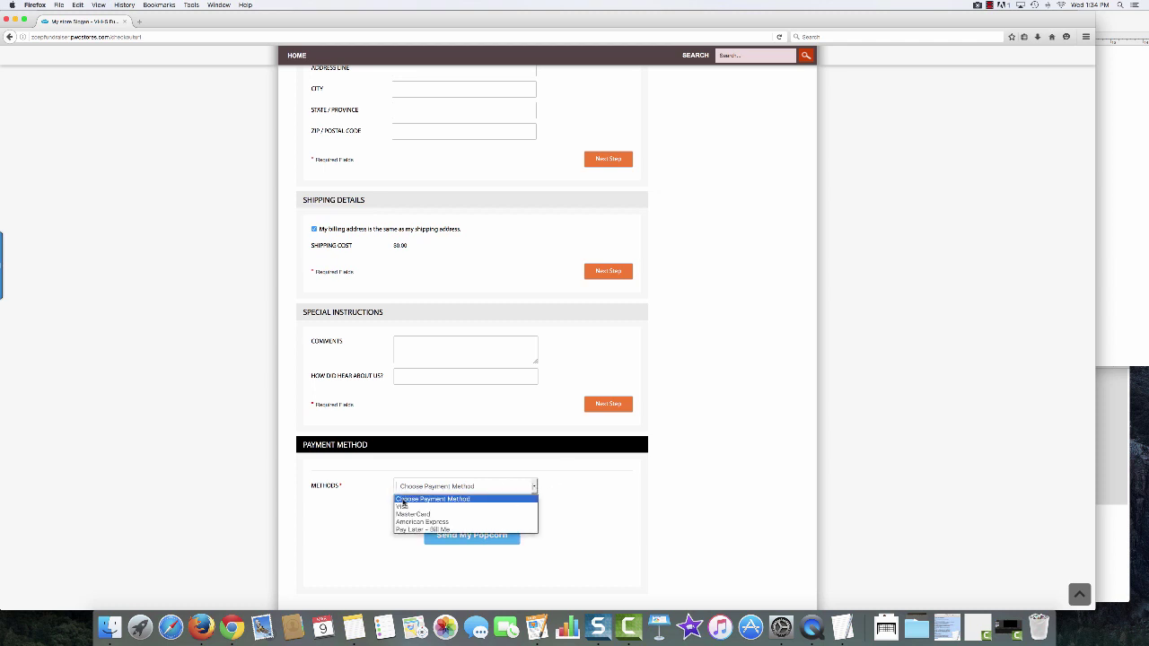
left_click(558, 500)
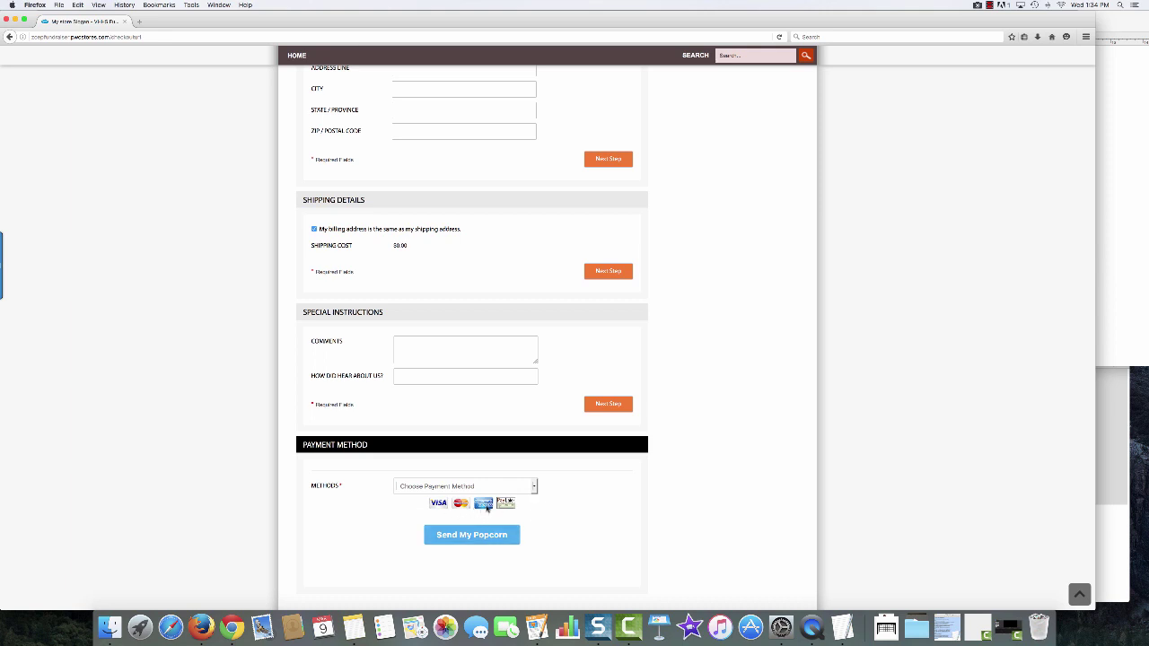
left_click(533, 487)
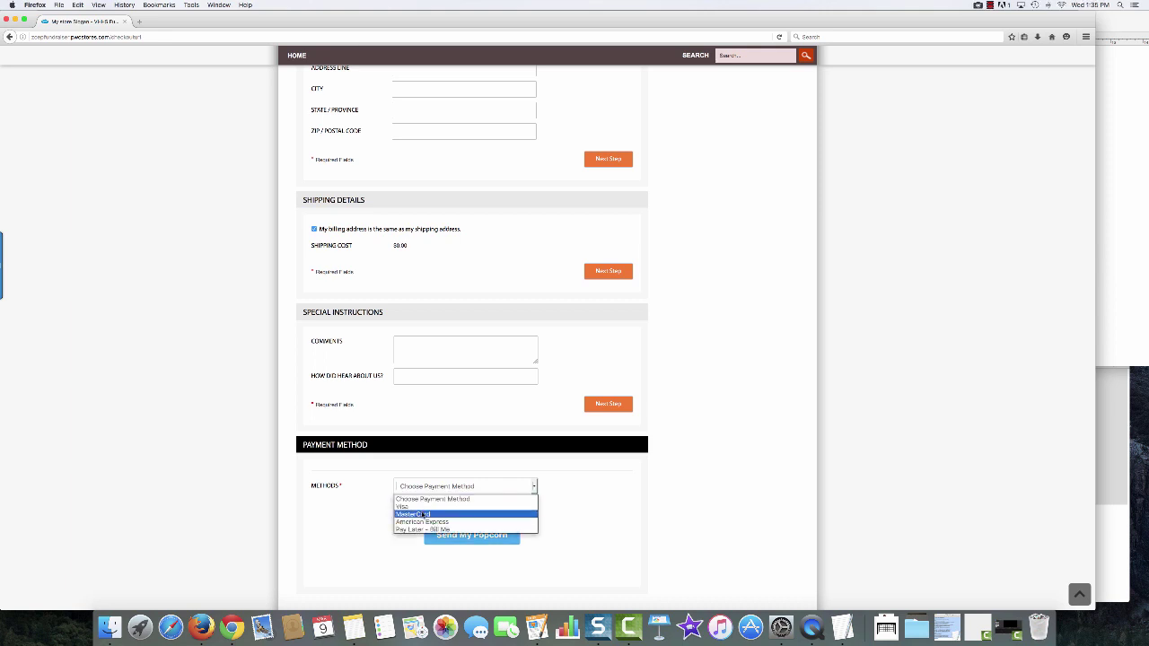
left_click(466, 531)
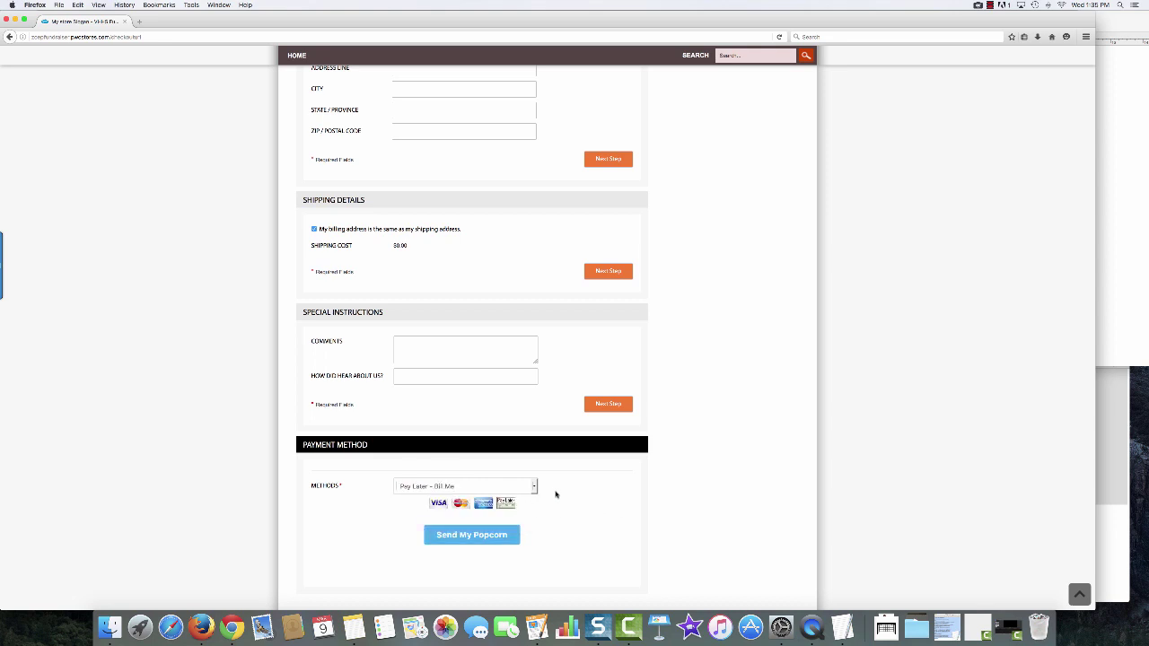
scroll(560, 496, "down", 2)
scroll(564, 491, "up", 8)
scroll(566, 490, "up", 3)
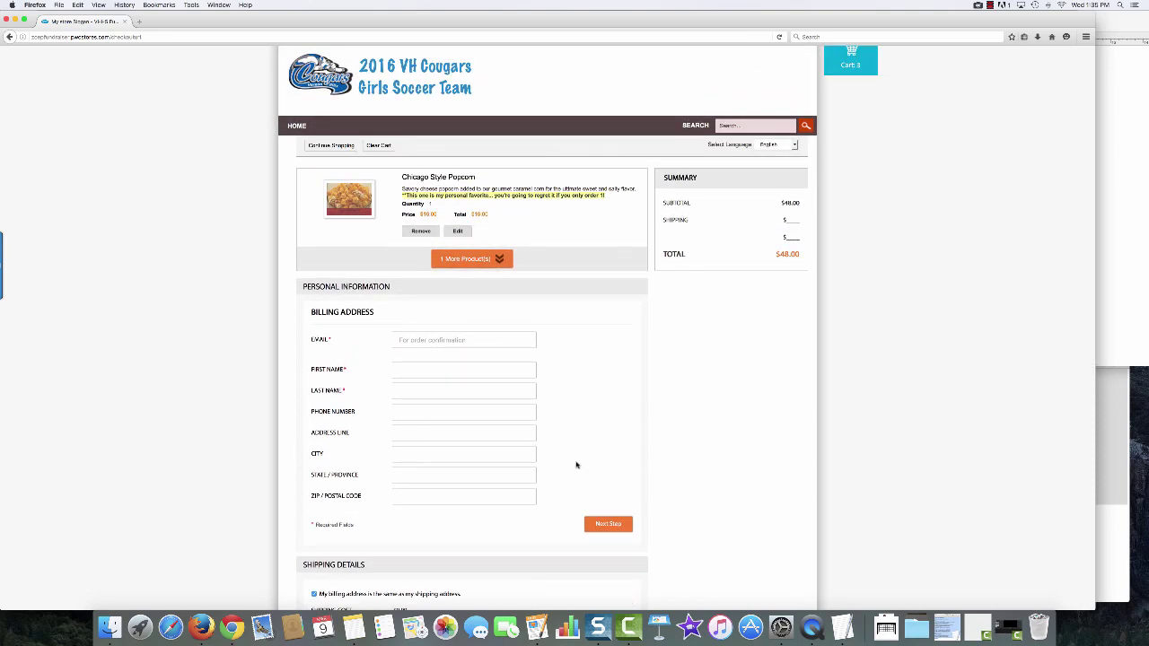
Bring the admin center's settings page back to the front.
left_click(242, 630)
scroll(487, 438, "down", 1)
scroll(488, 439, "up", 3)
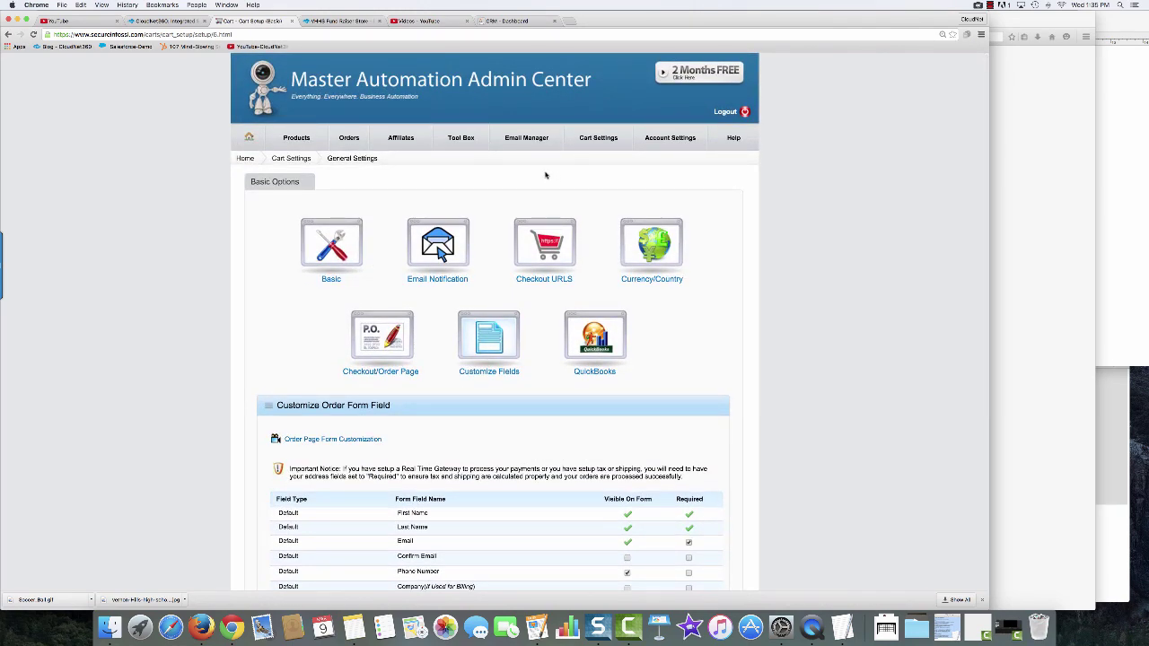
Go from the Cart Settings dashboard to the Setup Shipping page with the store's shipping origin.
left_click(598, 137)
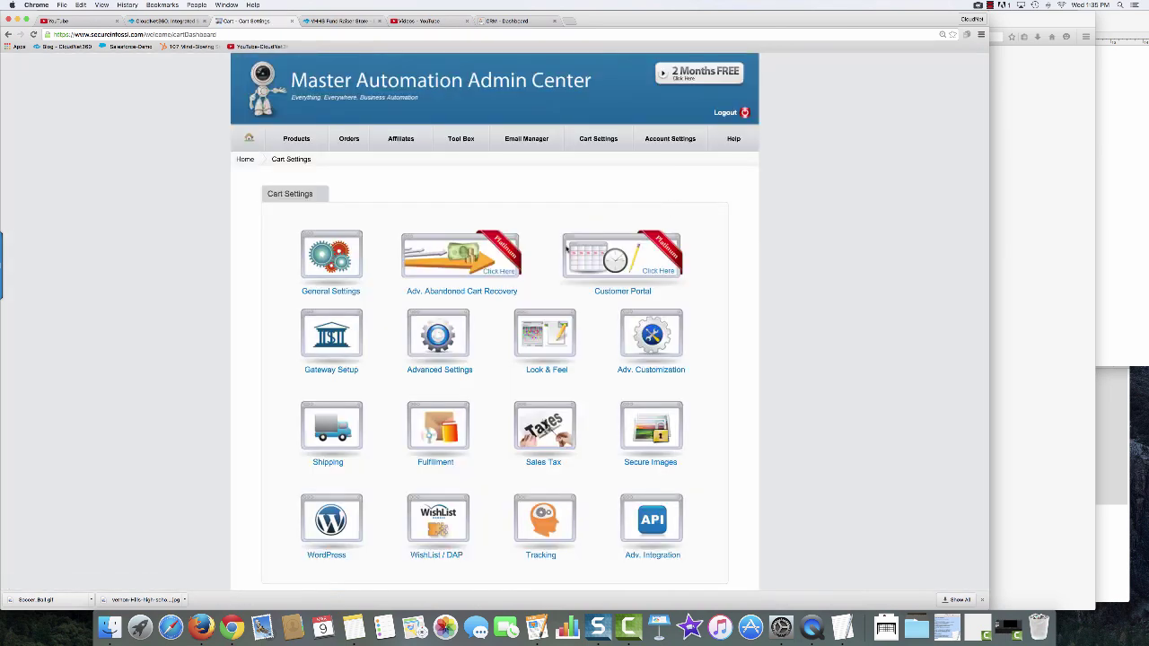
left_click(326, 418)
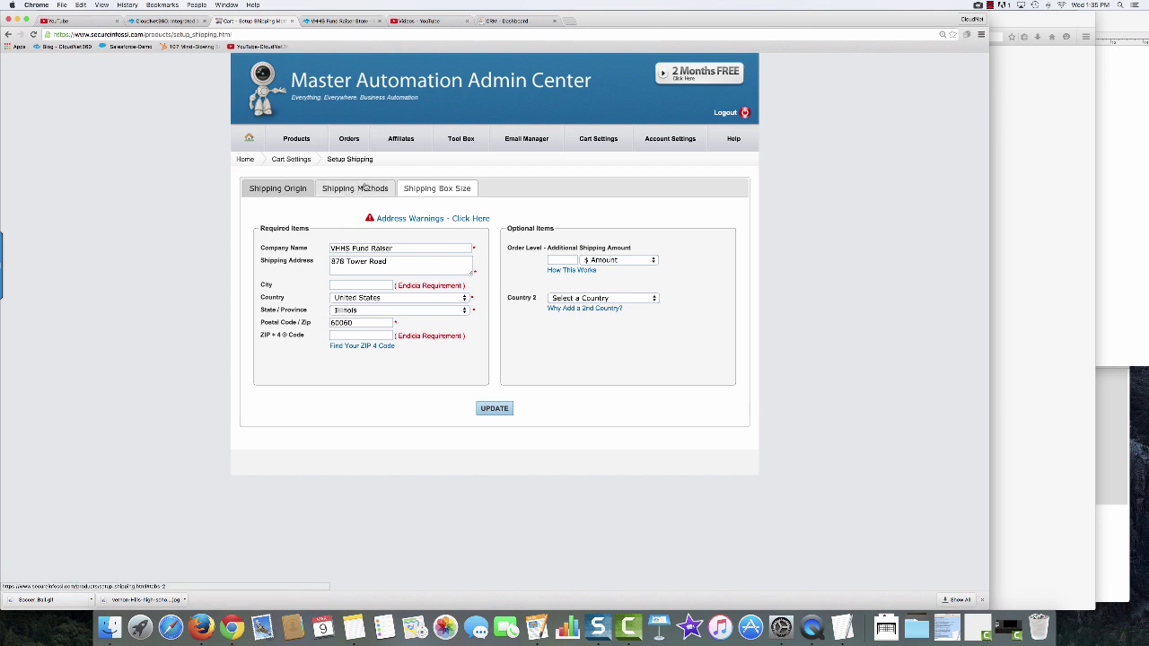
Configure Flat Rate - Advanced Shipping and activate its first three domestic rates.
left_click(374, 190)
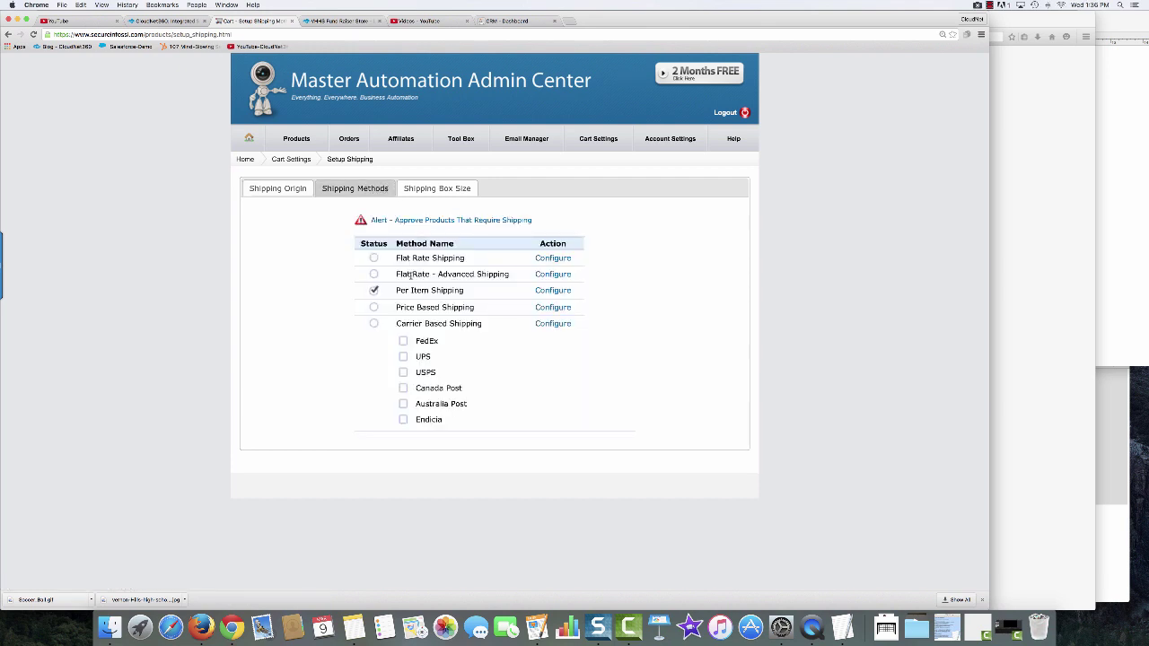
left_click(549, 274)
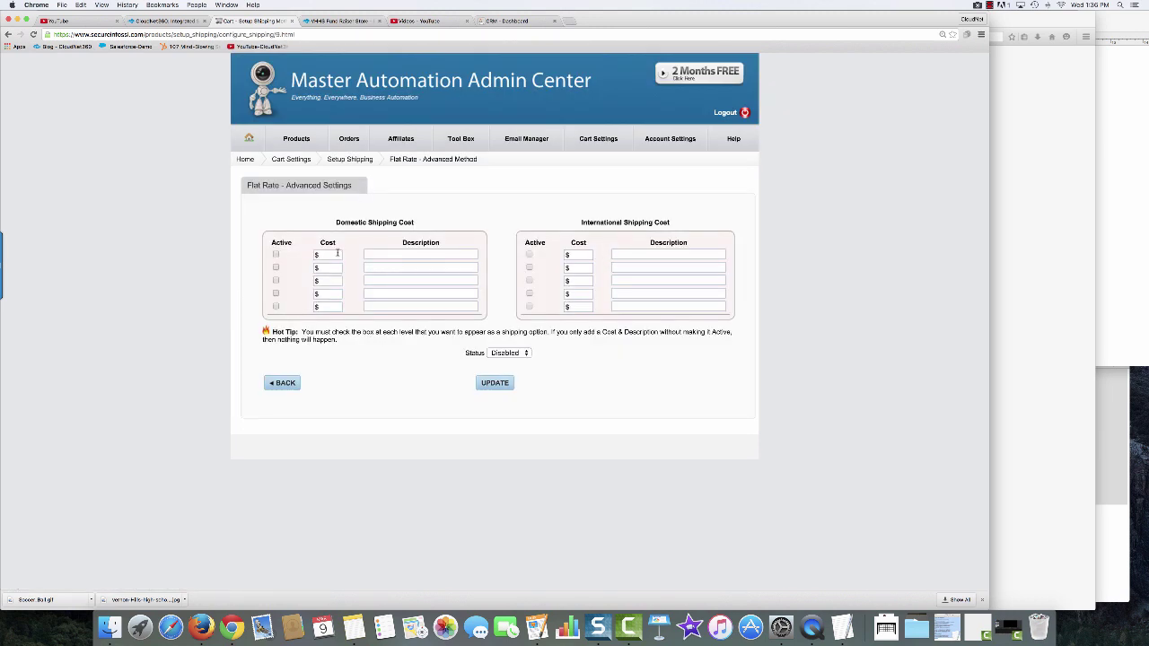
left_click(329, 257)
left_click(275, 255)
left_click(276, 267)
left_click(275, 281)
Set two free rates: 'Please Drop It Off For Me' and 'I'll Pick It Up'.
left_click(329, 254)
type("0")
left_click(385, 255)
type("Pleas")
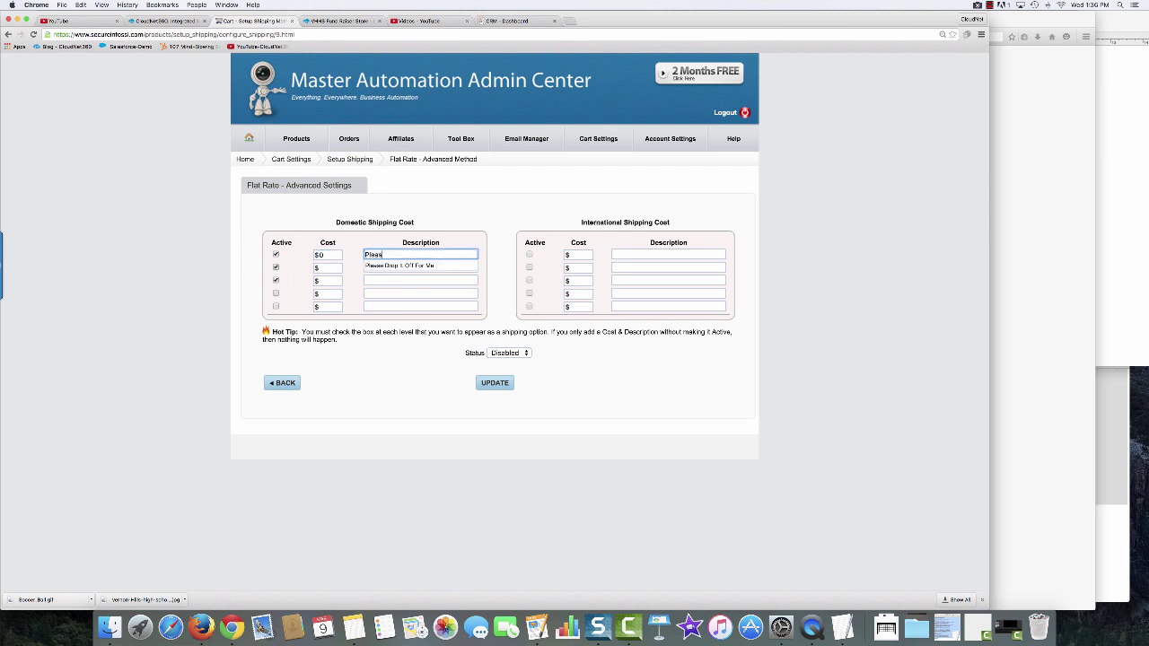
type("e Drop It Off For Me")
left_click(399, 266)
left_click(398, 266)
left_click(328, 267)
type("0")
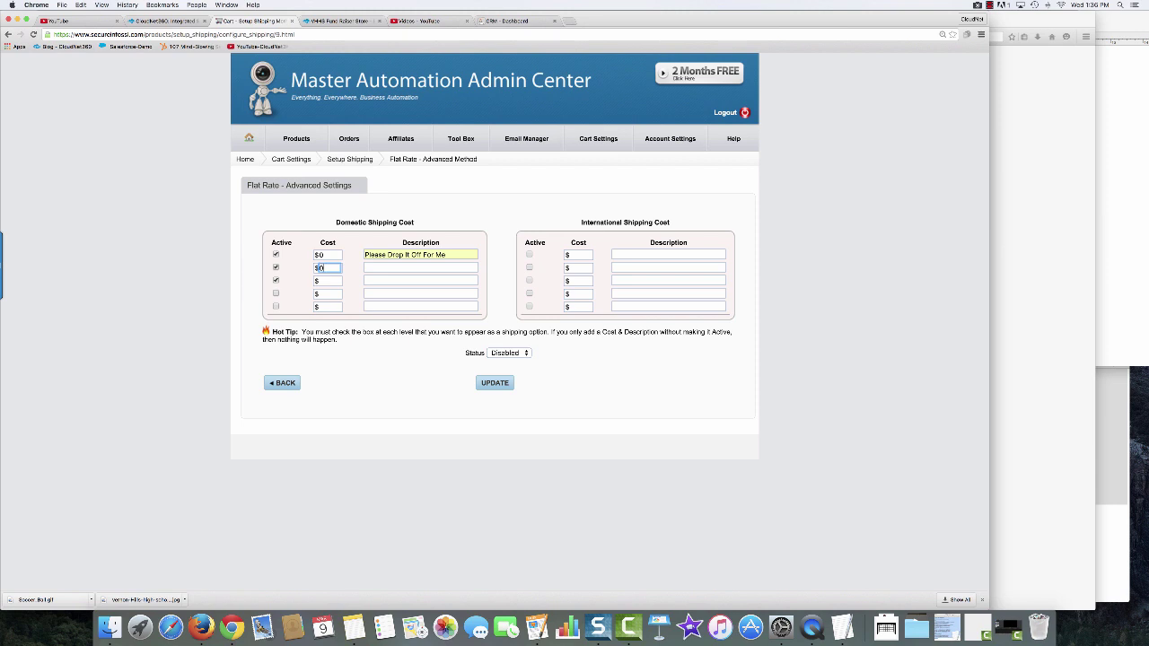
left_click(397, 267)
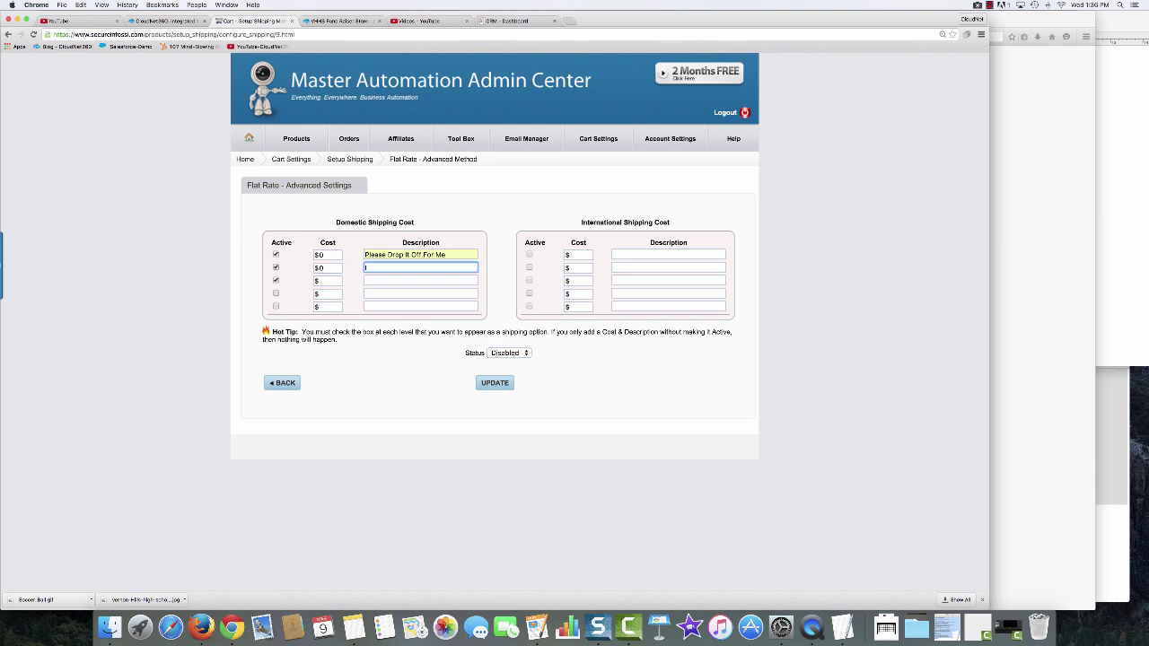
type("I'll Pick It Up")
Set the third rate to $5.25 with the description 'Mail via USPS'.
left_click(331, 282)
type("0")
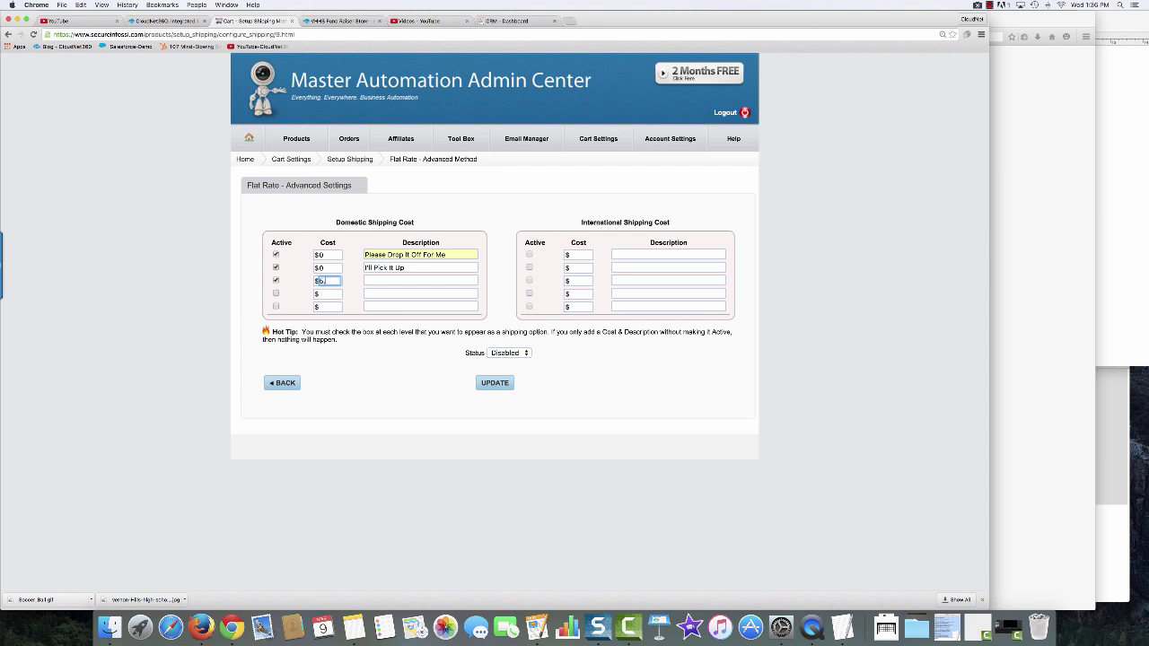
type(".25")
left_click(403, 282)
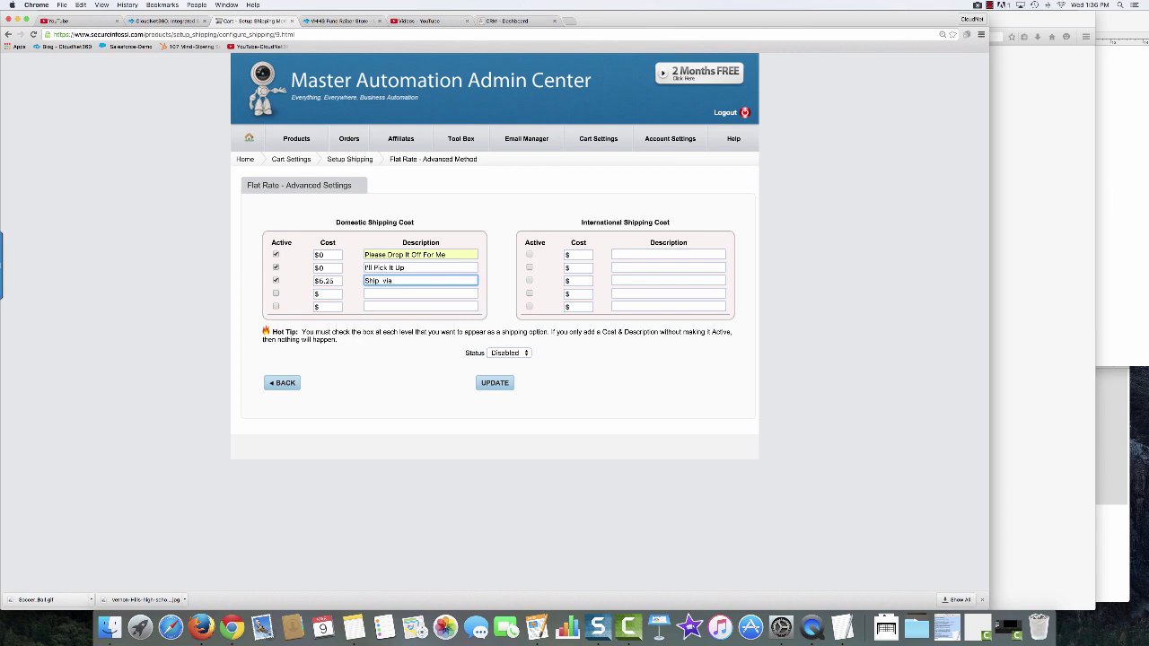
type("Ship via USPS")
left_click_drag(380, 281, 354, 281)
type("Mail")
left_click(380, 281)
key("BackSpace")
Set the rates' status to Enabled, save the configuration, and return to Shipping Methods.
left_click(508, 353)
left_click(528, 366)
left_click(494, 382)
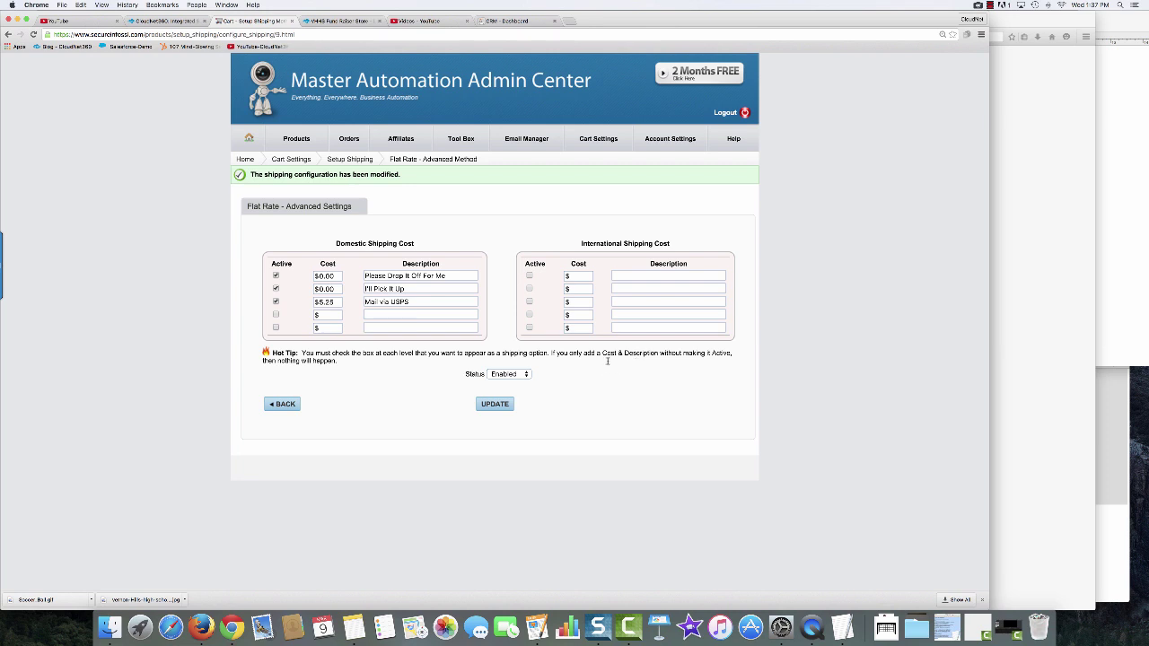
left_click(281, 403)
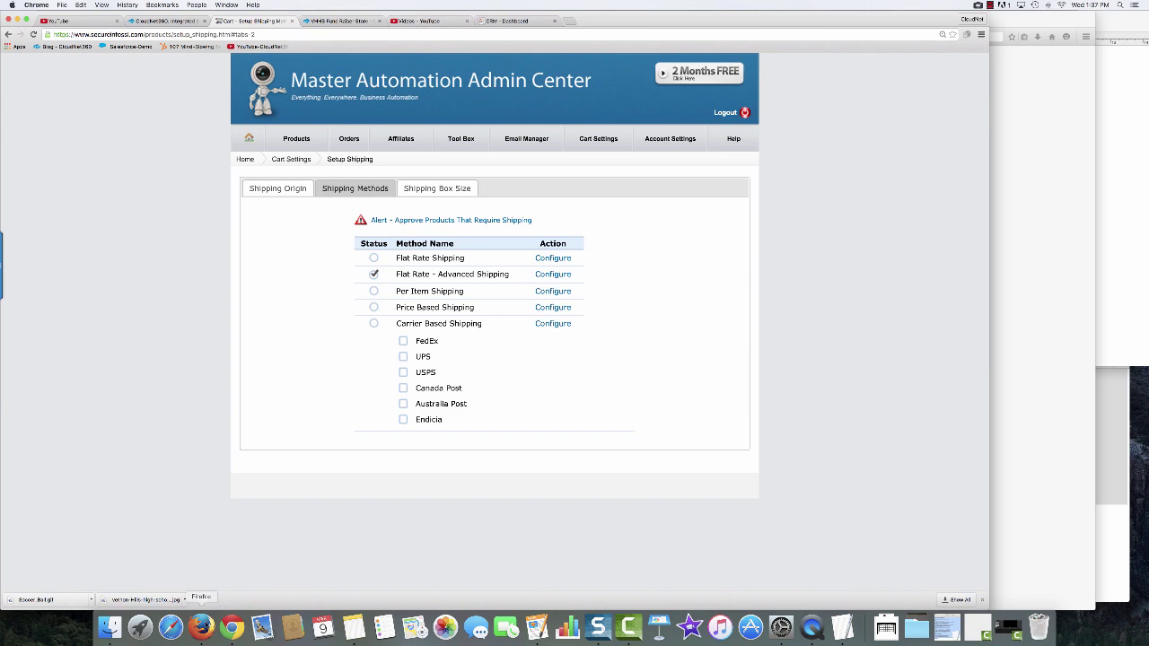
In the storefront, add Caramel Corn with Chocolate Drizzle to the cart and proceed to checkout.
left_click(201, 626)
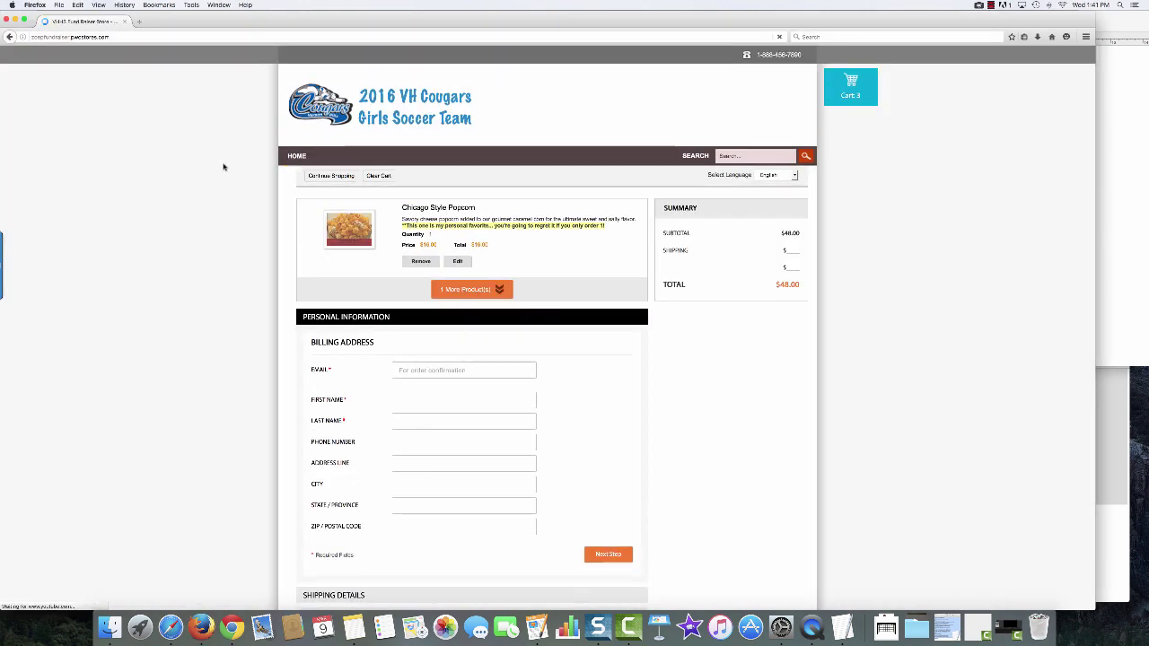
scroll(234, 188, "down", 5)
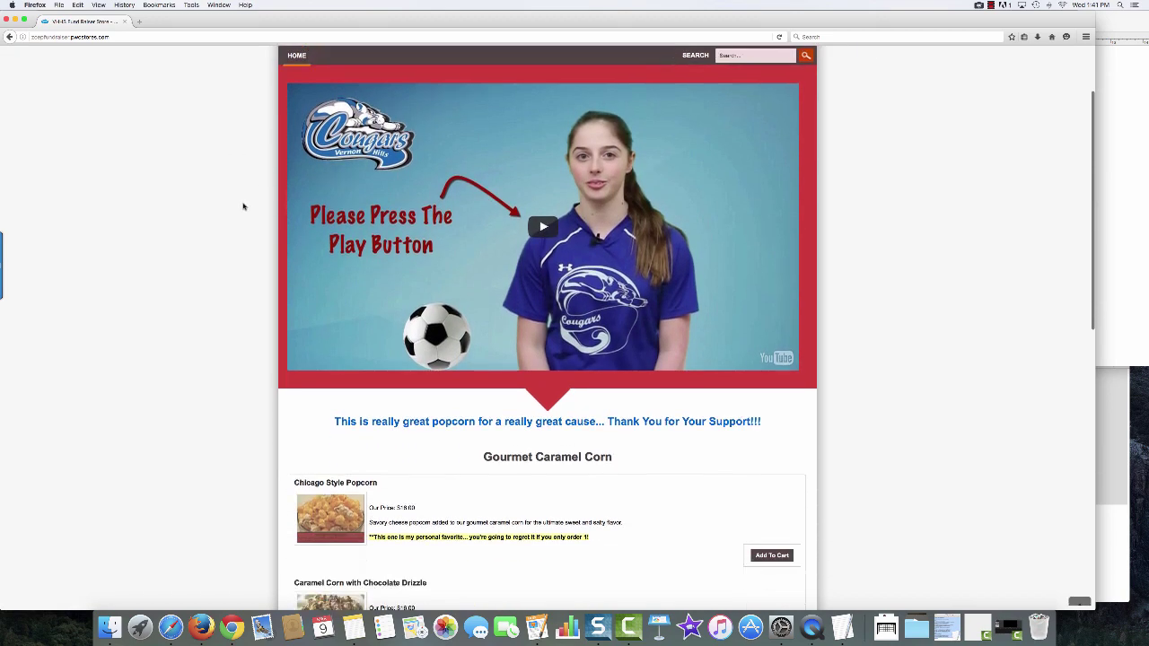
scroll(243, 207, "down", 3)
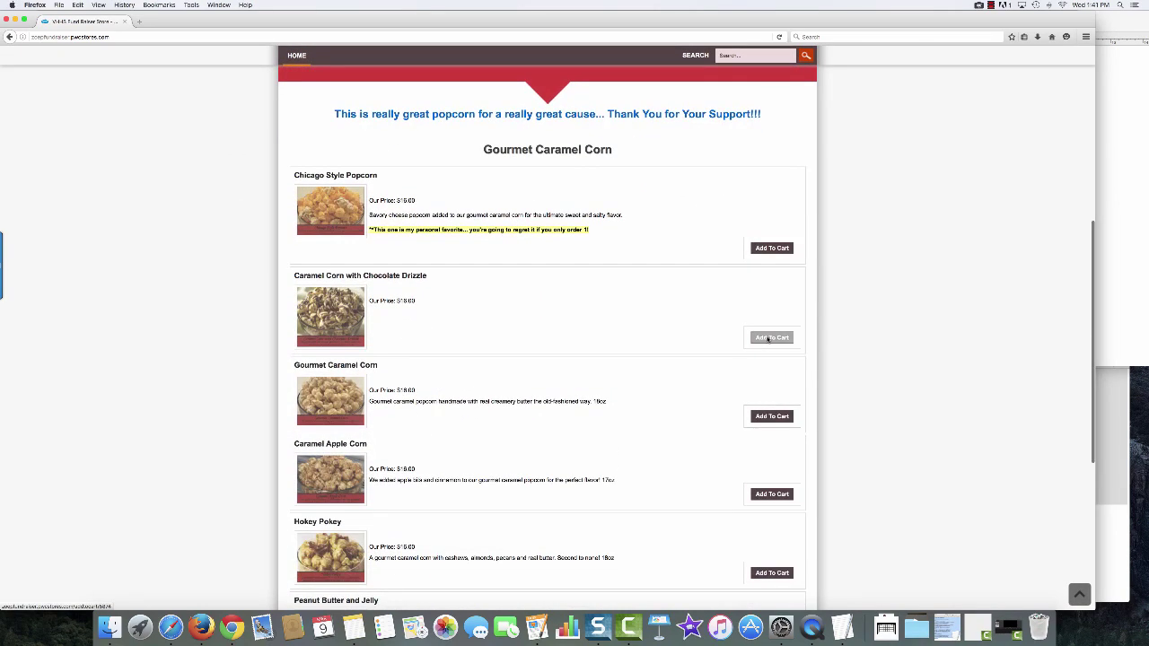
left_click(769, 338)
left_click(684, 217)
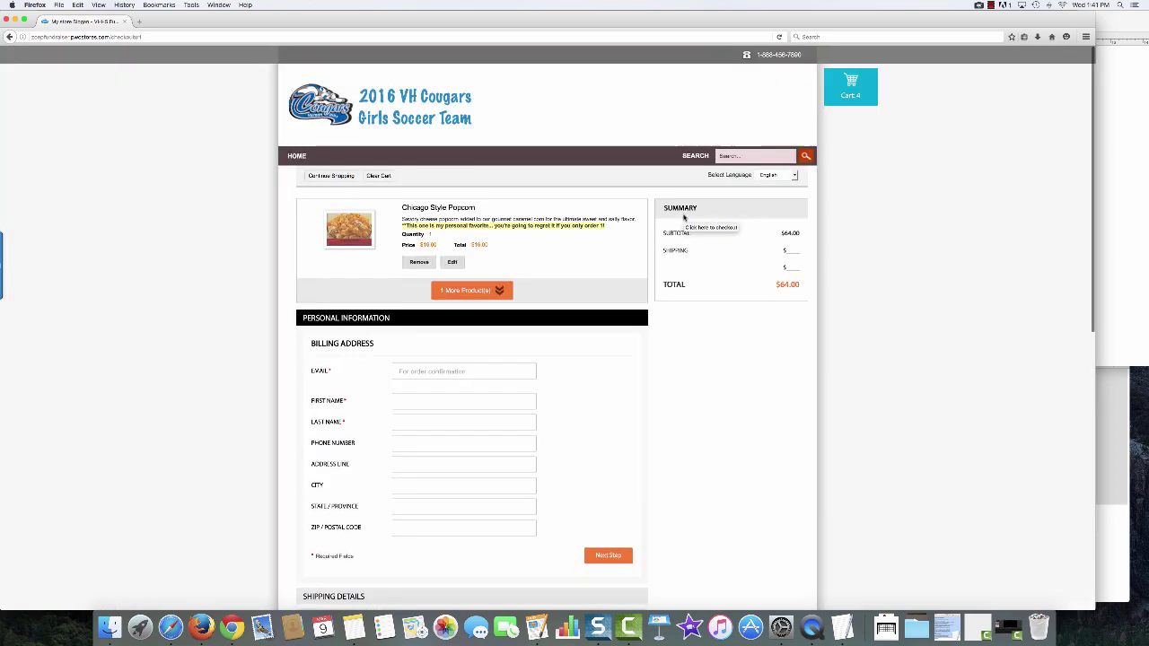
Select Mail via USPS shipping for a $69.25 total and continue to the next step.
scroll(642, 222, "down", 5)
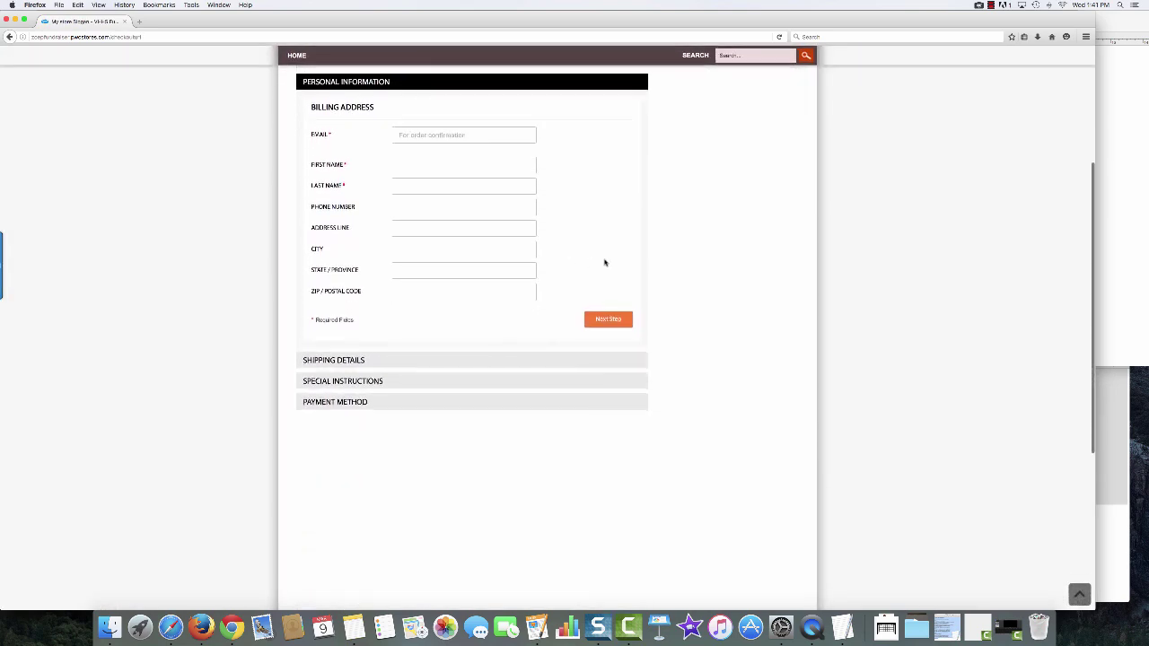
left_click(456, 356)
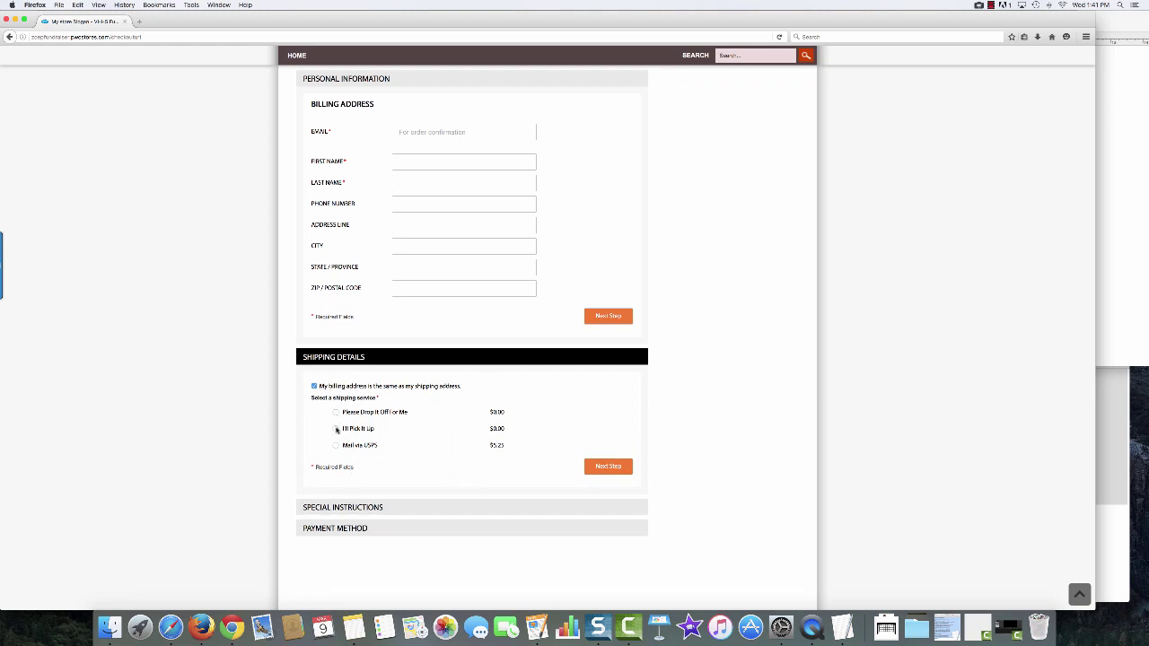
left_click(336, 446)
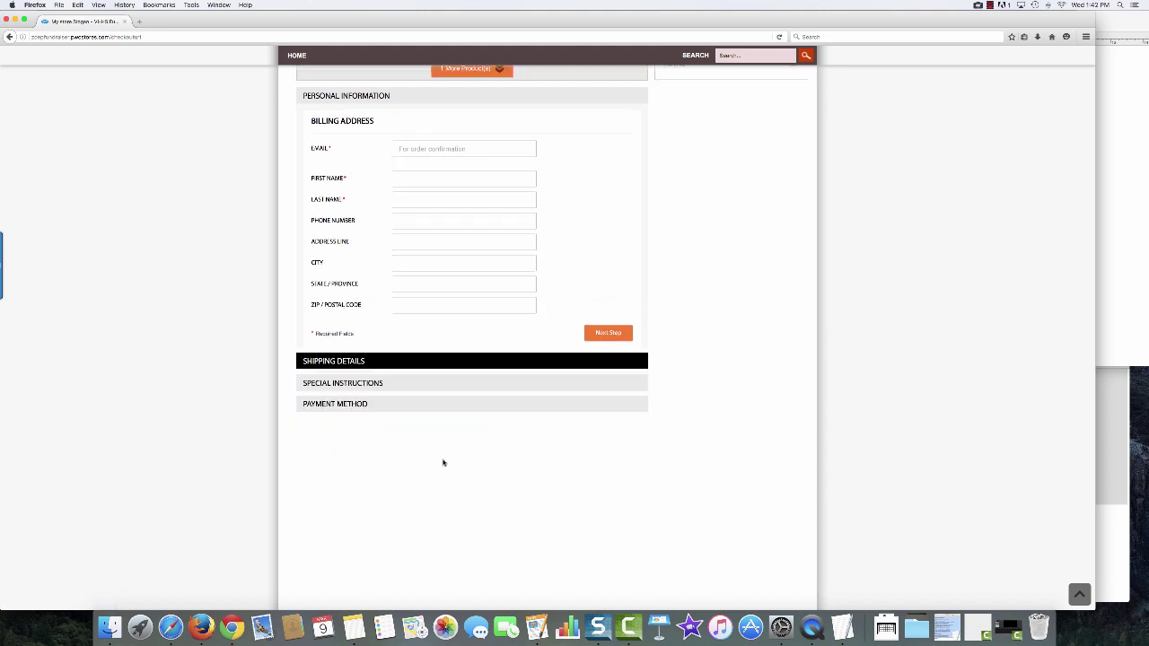
left_click(619, 217)
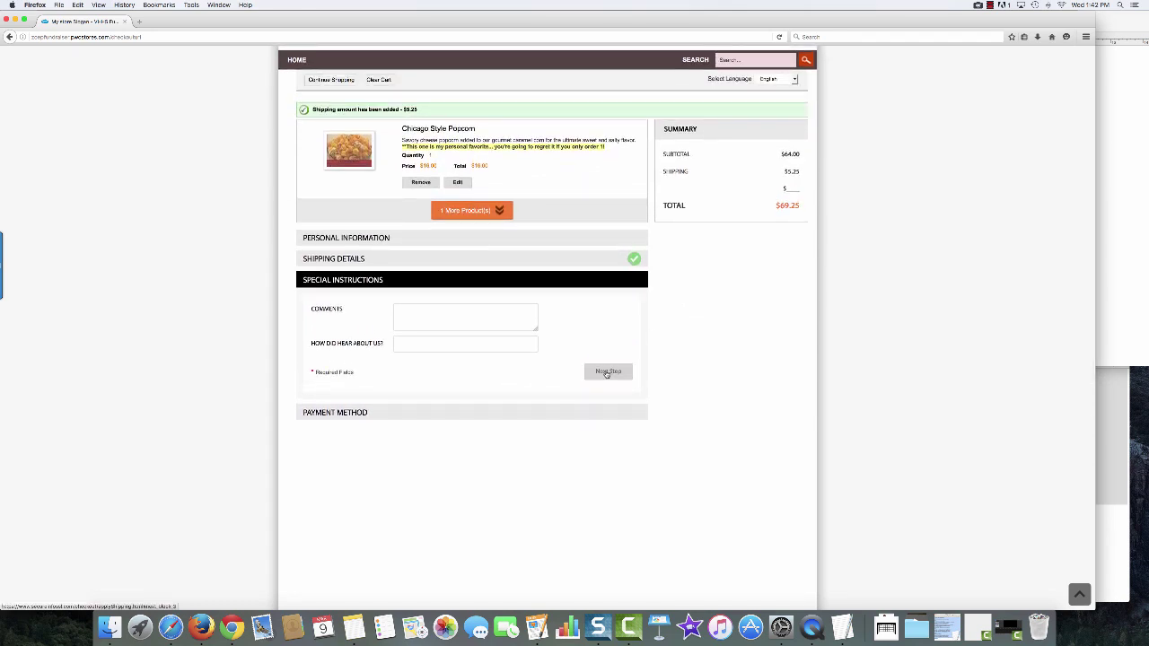
left_click(449, 243)
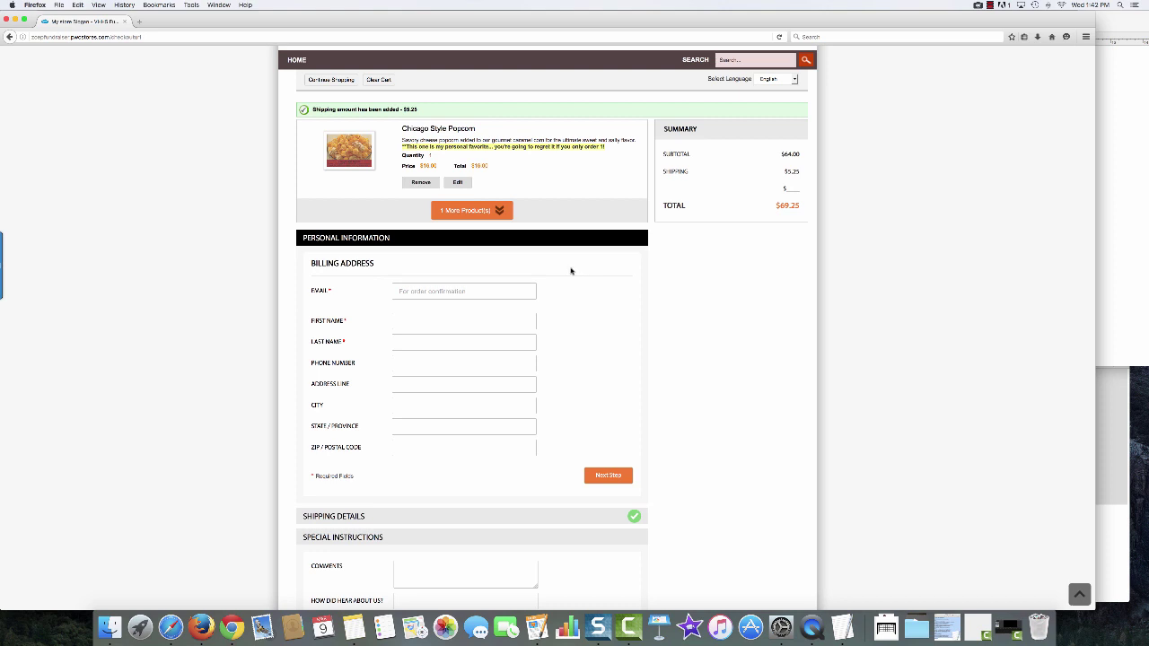
Return from the storefront builder to the live store's home page.
scroll(571, 287, "down", 5)
scroll(575, 287, "up", 10)
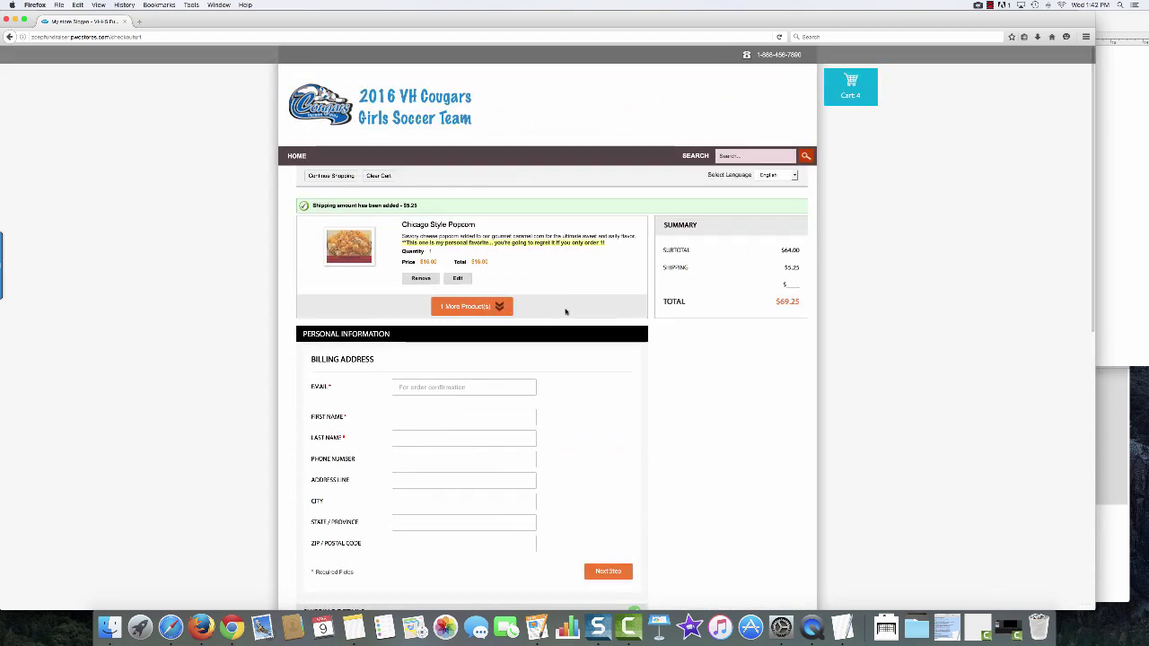
left_click(233, 633)
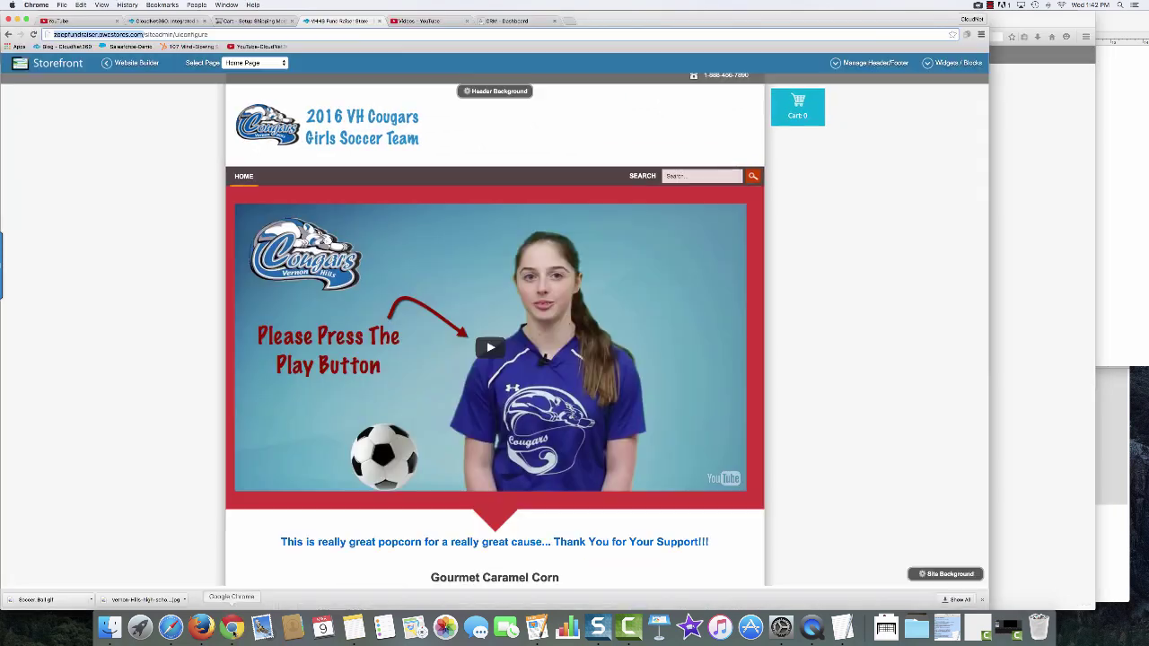
left_click(201, 630)
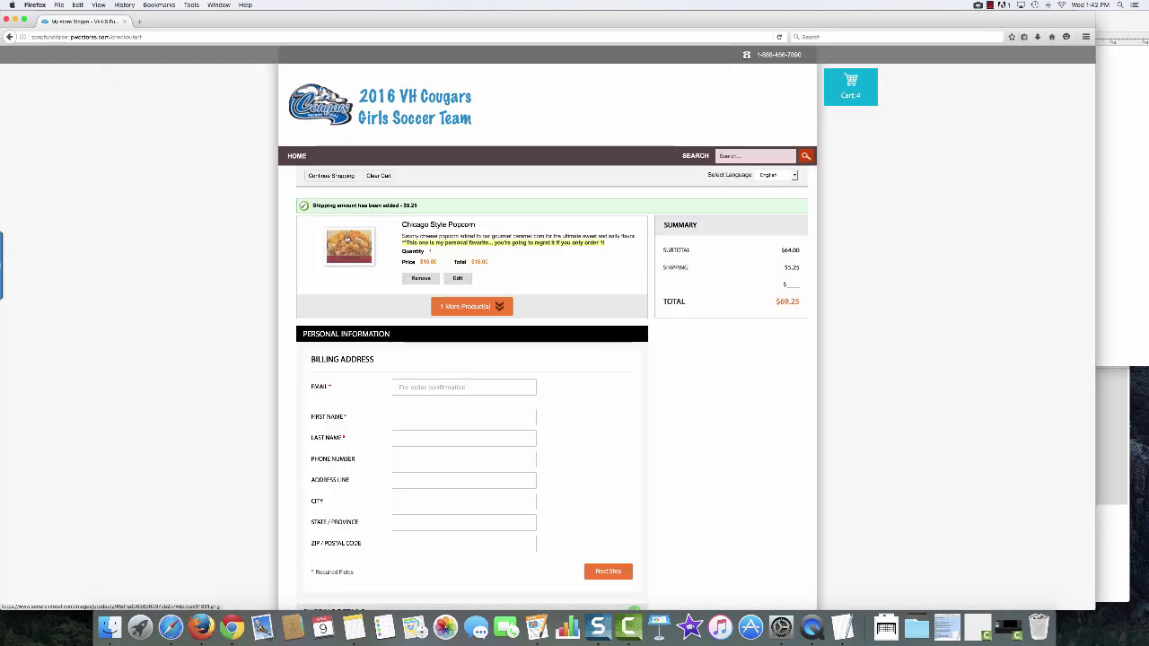
left_click(296, 157)
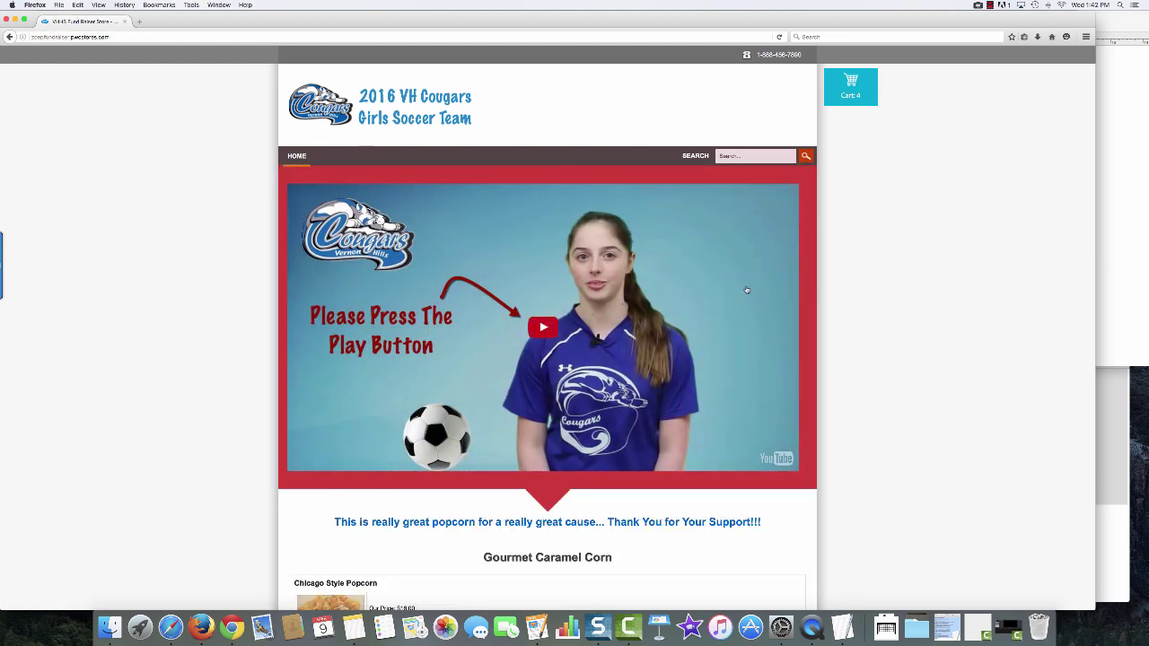
Remove Caramel Corn and Chicago Style Popcorn from the cart and return to the product list.
left_click(857, 80)
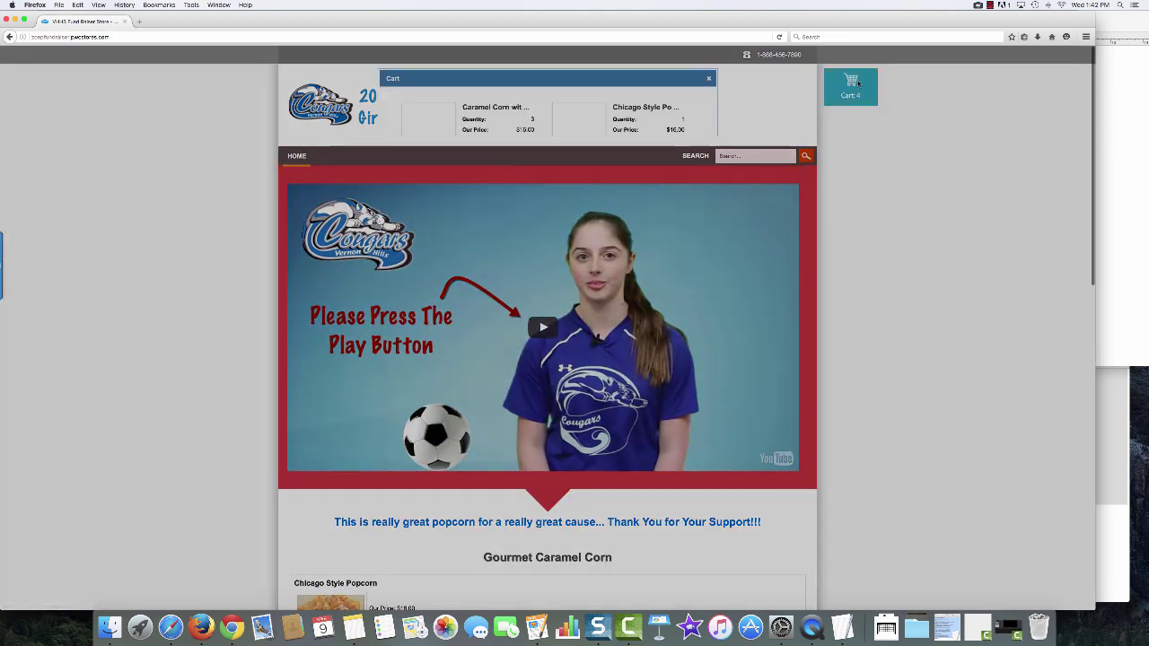
left_click(420, 159)
left_click(419, 159)
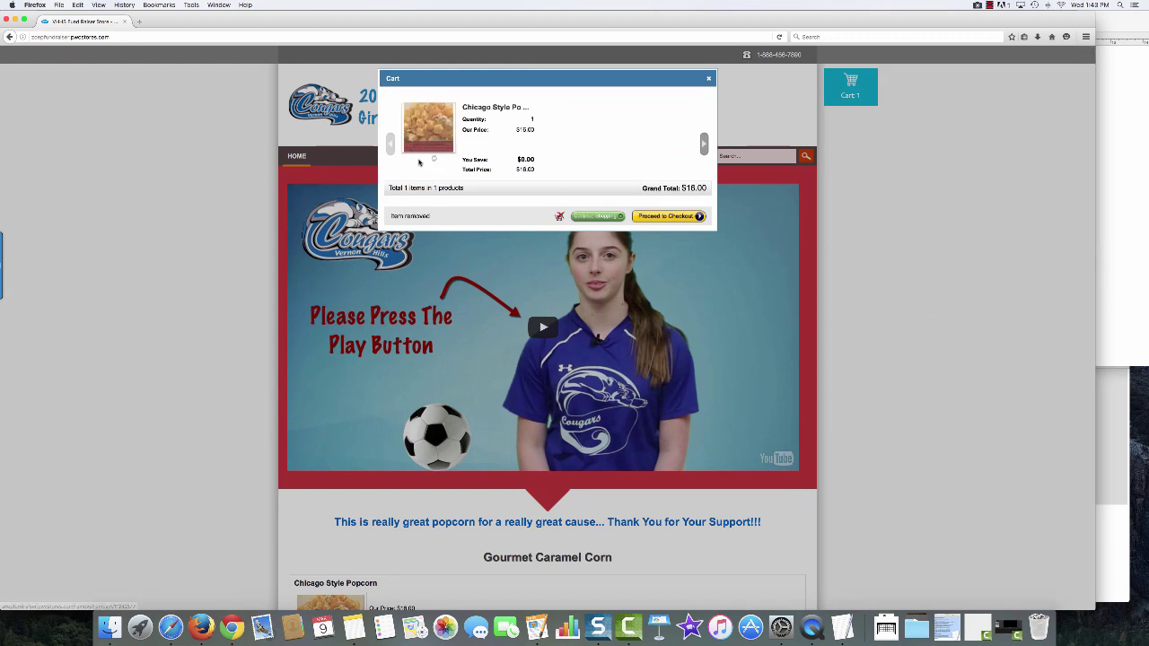
left_click(708, 78)
scroll(902, 216, "down", 5)
scroll(903, 215, "down", 10)
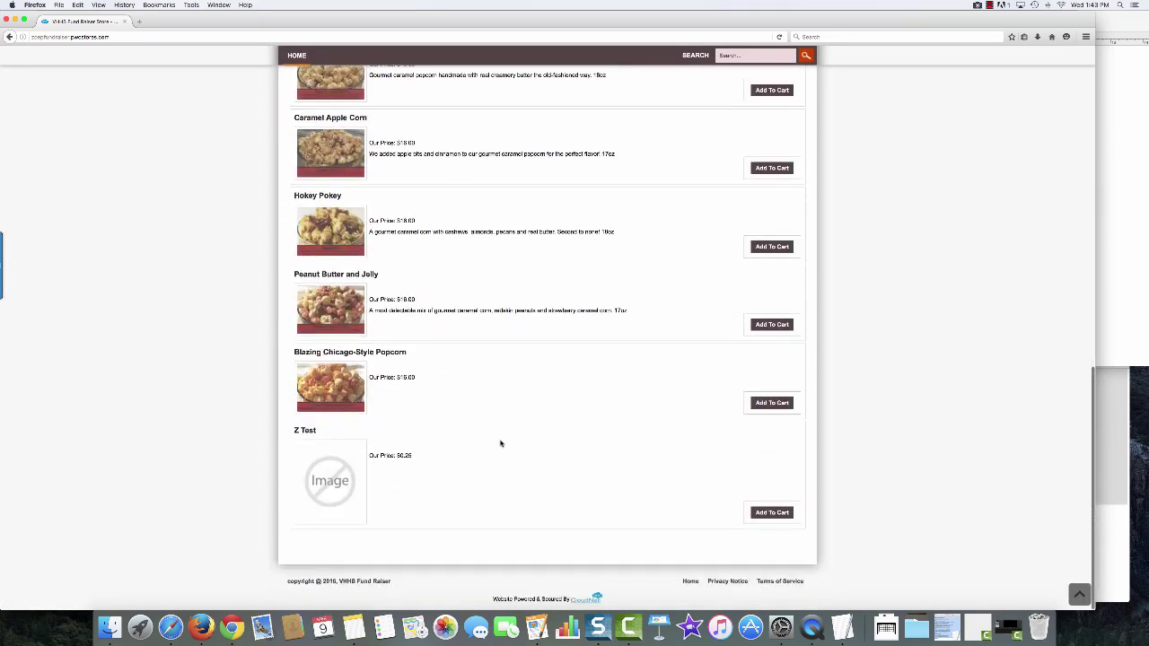
Add Z Test to the cart, proceed to checkout, and enter the billing e-mail and name.
left_click(770, 512)
left_click(687, 218)
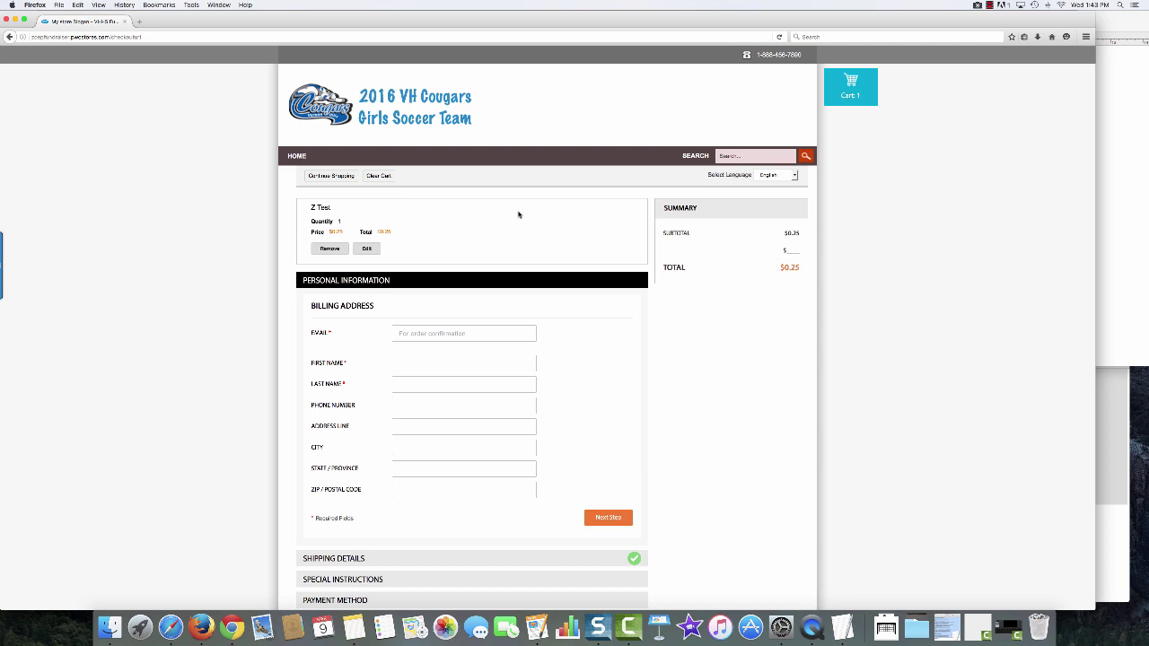
left_click(420, 336)
key("Tab")
Fill in the billing phone, street address, city and ZIP code, then continue to shipping.
scroll(413, 400, "down", 2)
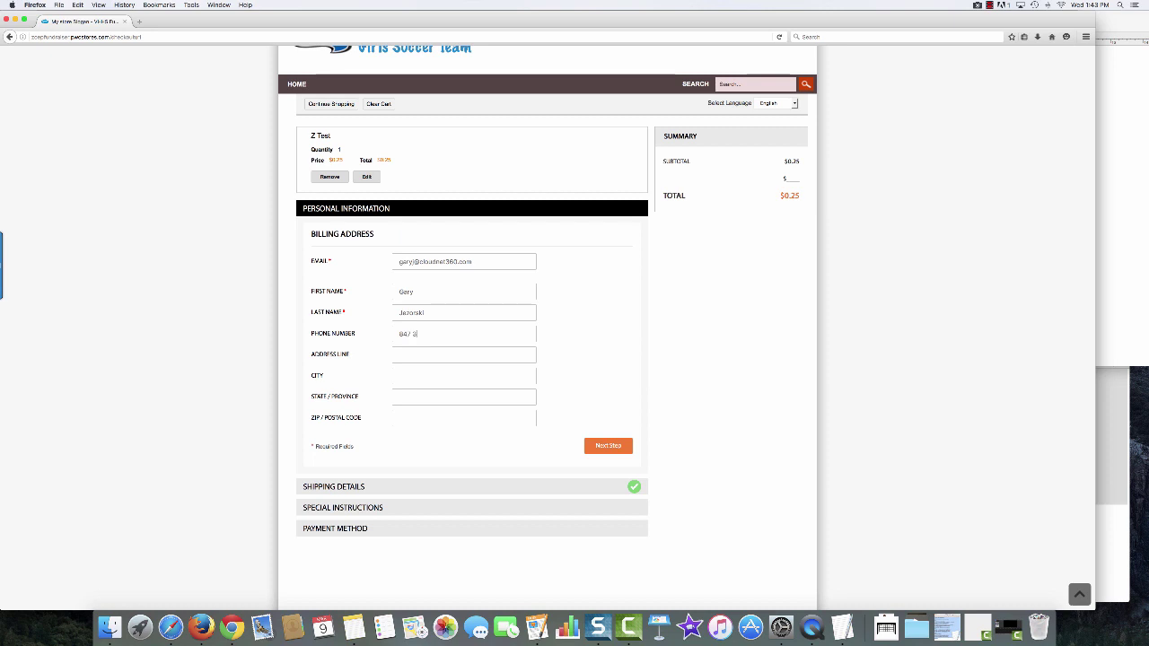
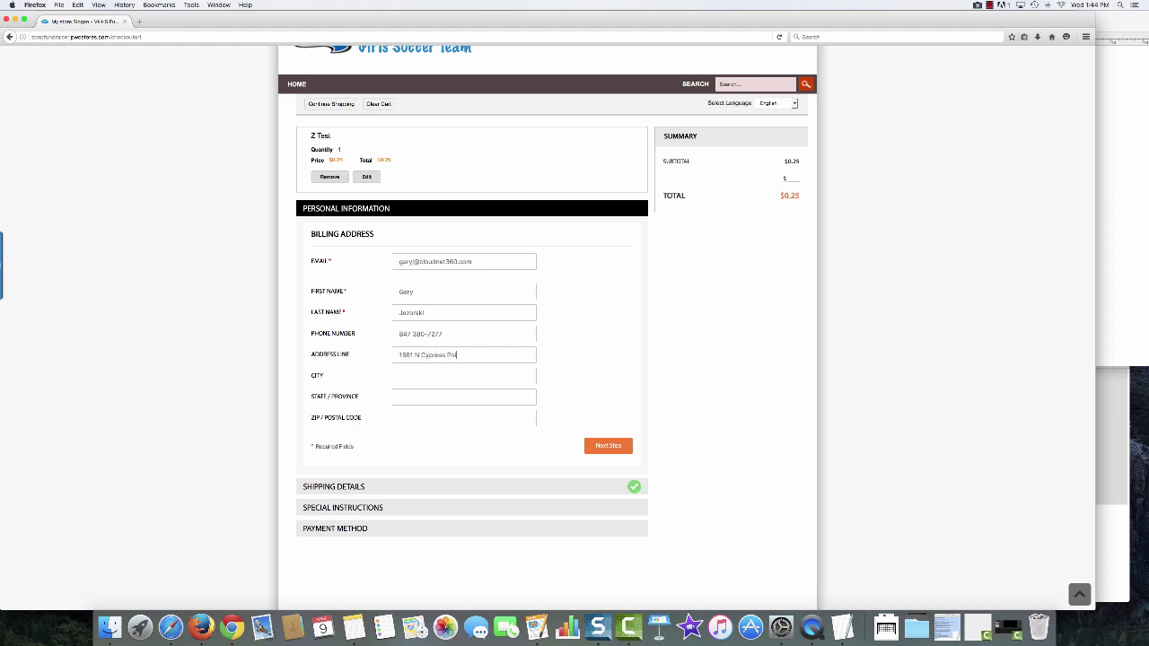
left_click(402, 417)
type("60061")
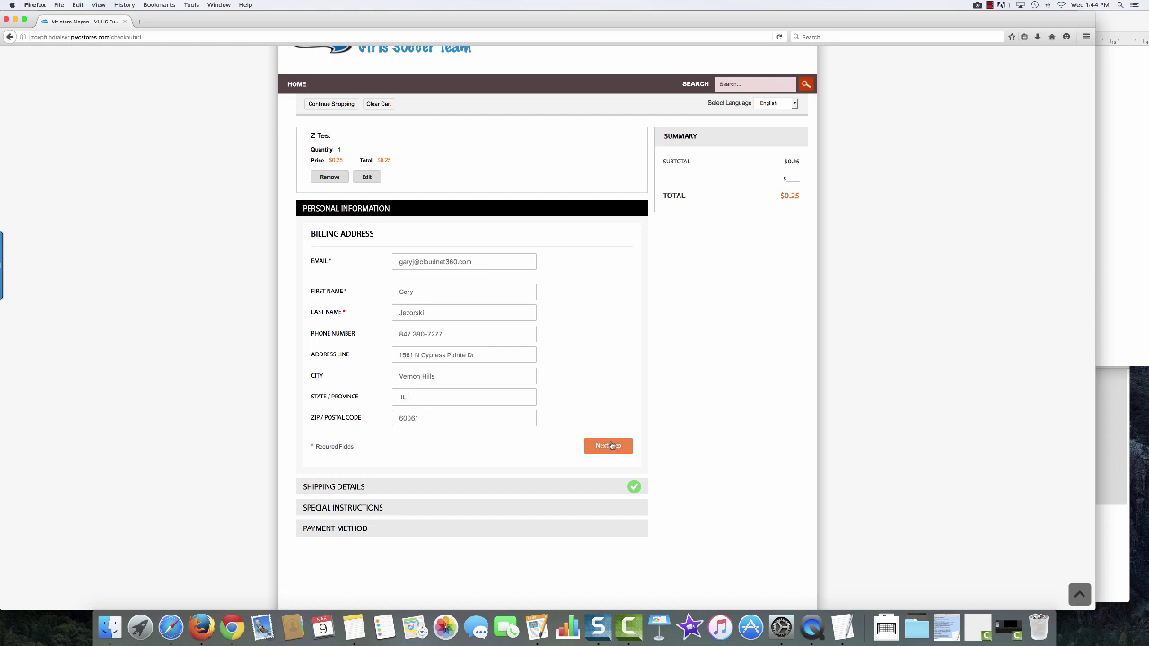
left_click(607, 446)
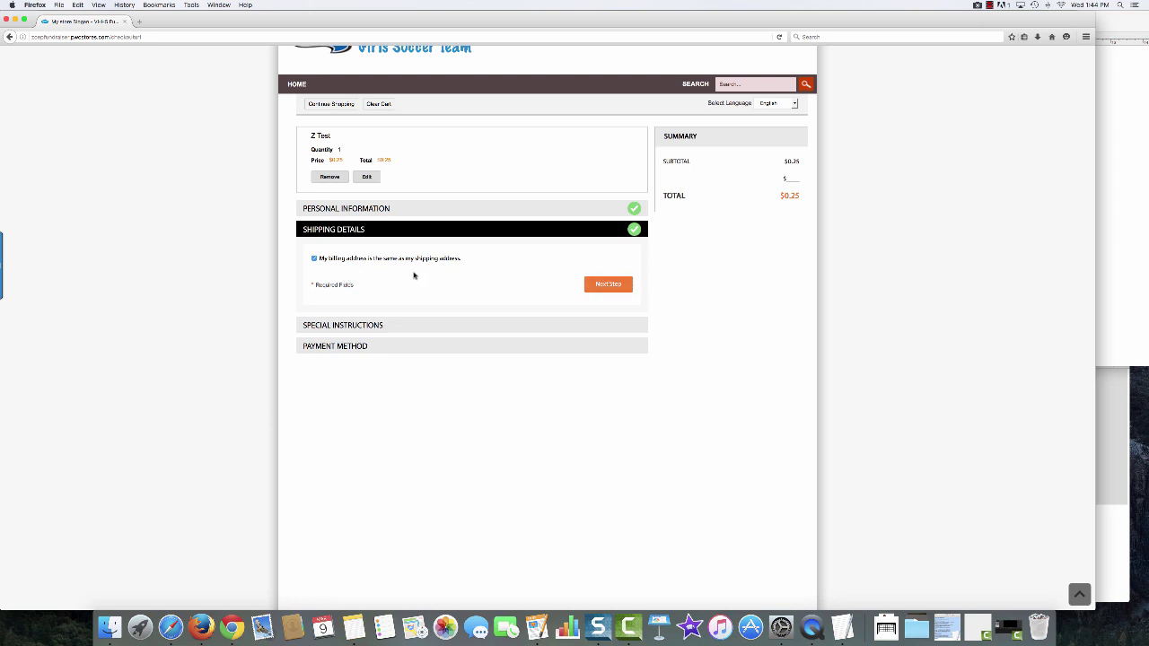
Keep shipping same as billing and add the special instruction 'Eat some for me!'.
left_click(603, 286)
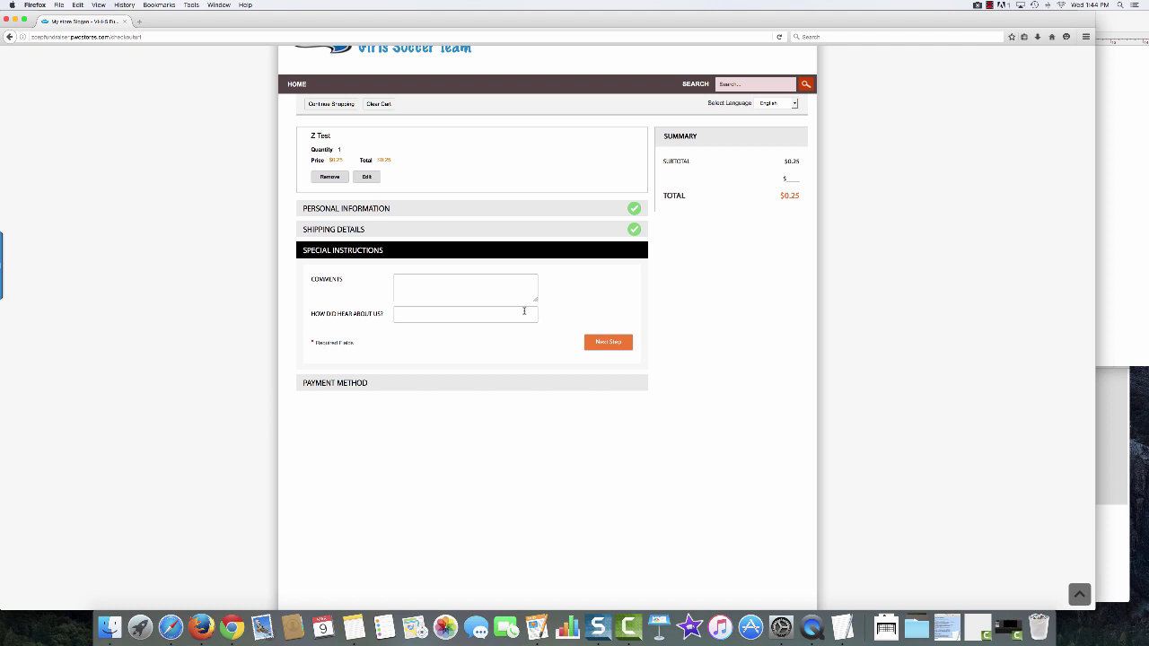
left_click(603, 343)
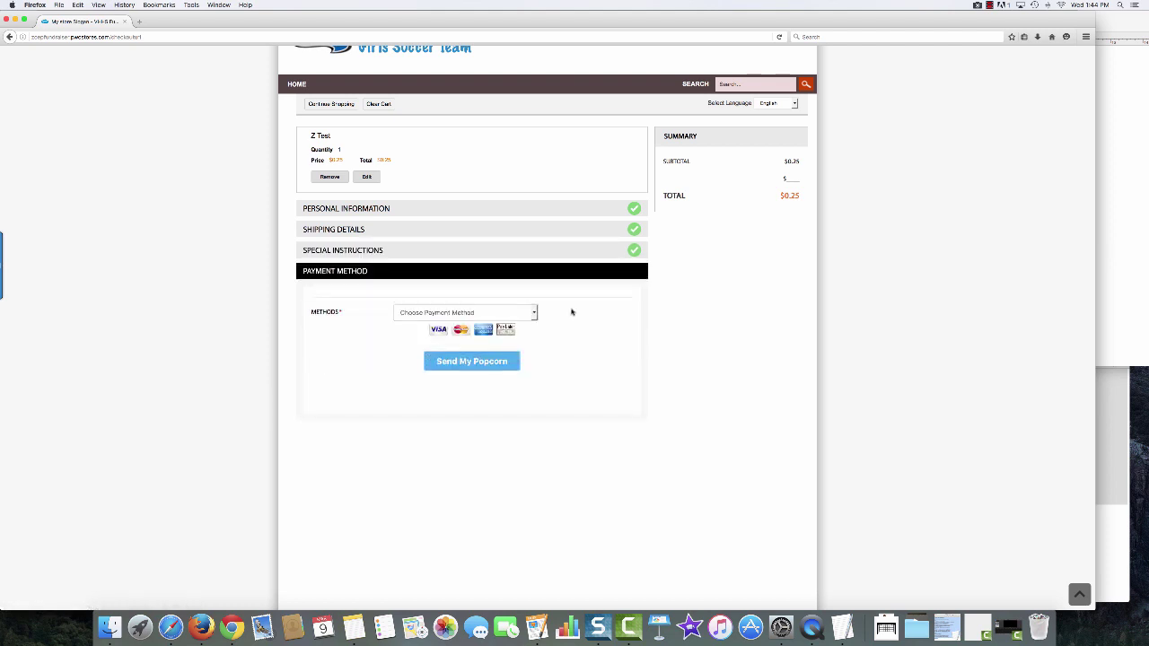
left_click(592, 250)
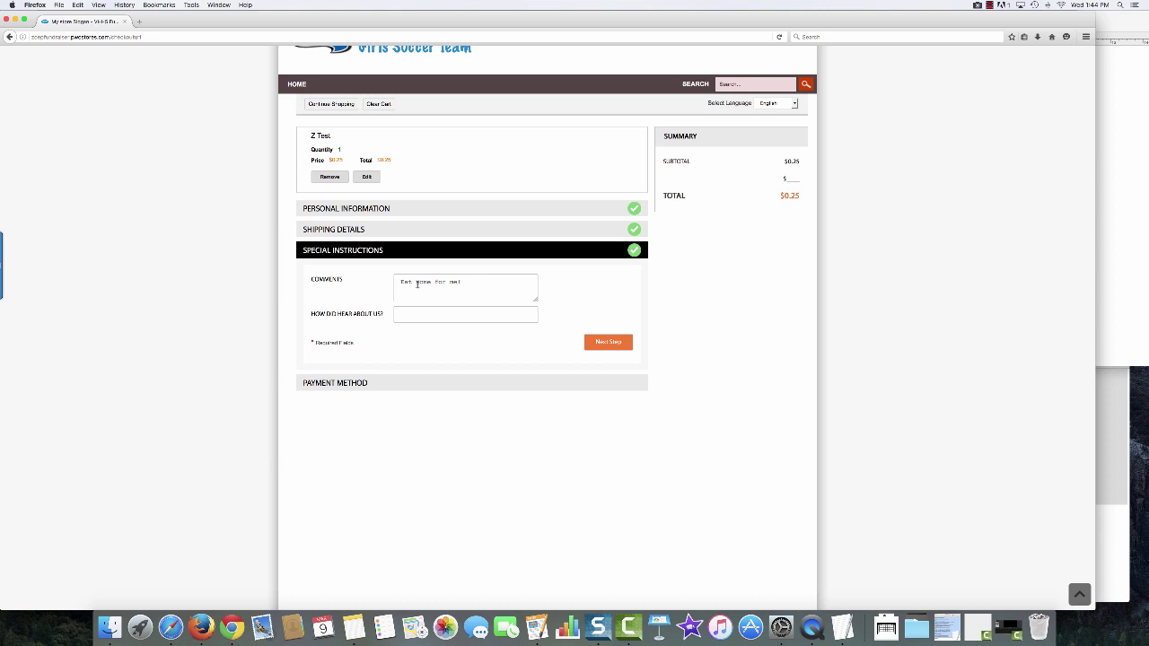
left_click(608, 342)
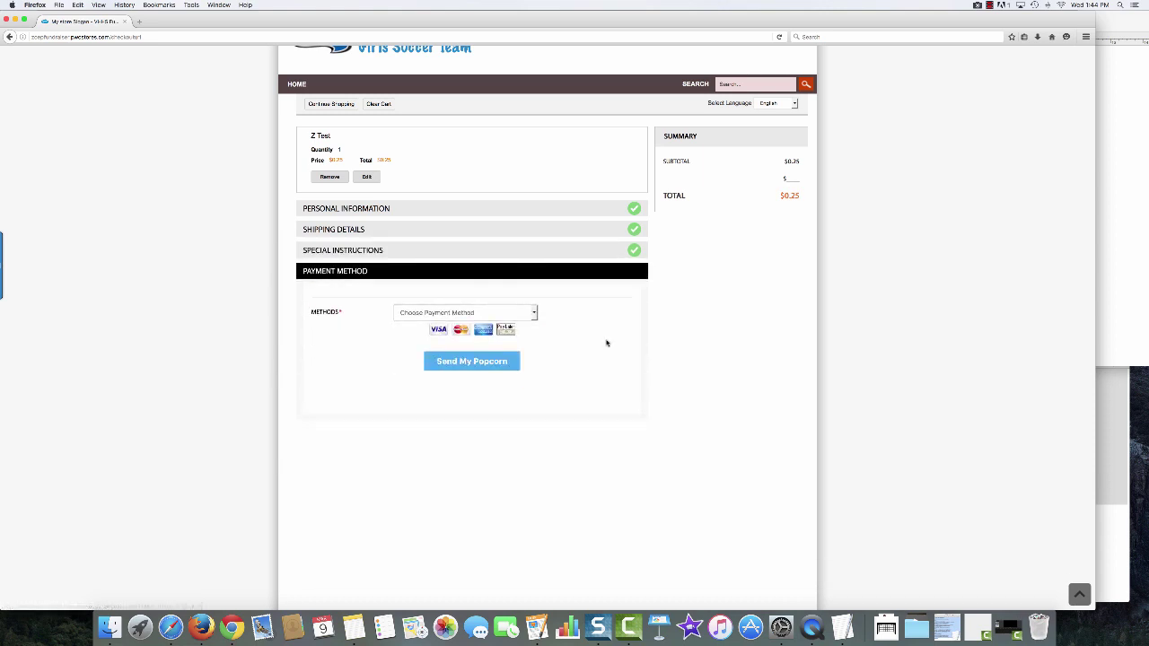
left_click(534, 312)
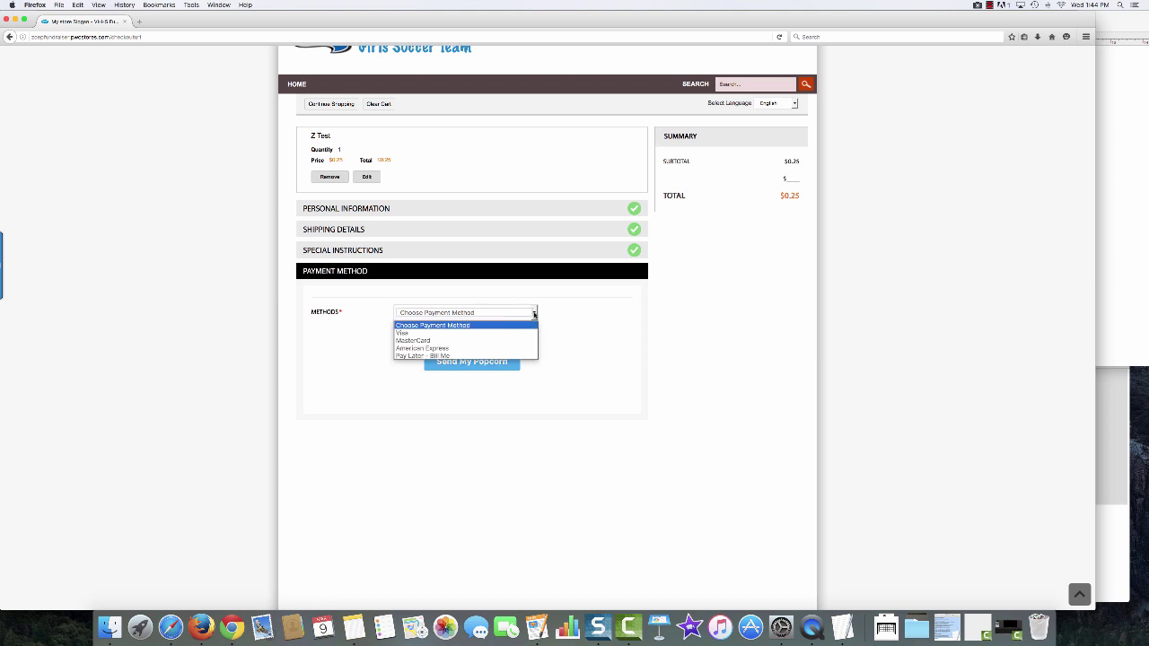
Pay by Visa with the cardholder's name, card number and expiry 10 / 2019, then place the order.
left_click(419, 331)
left_click(419, 333)
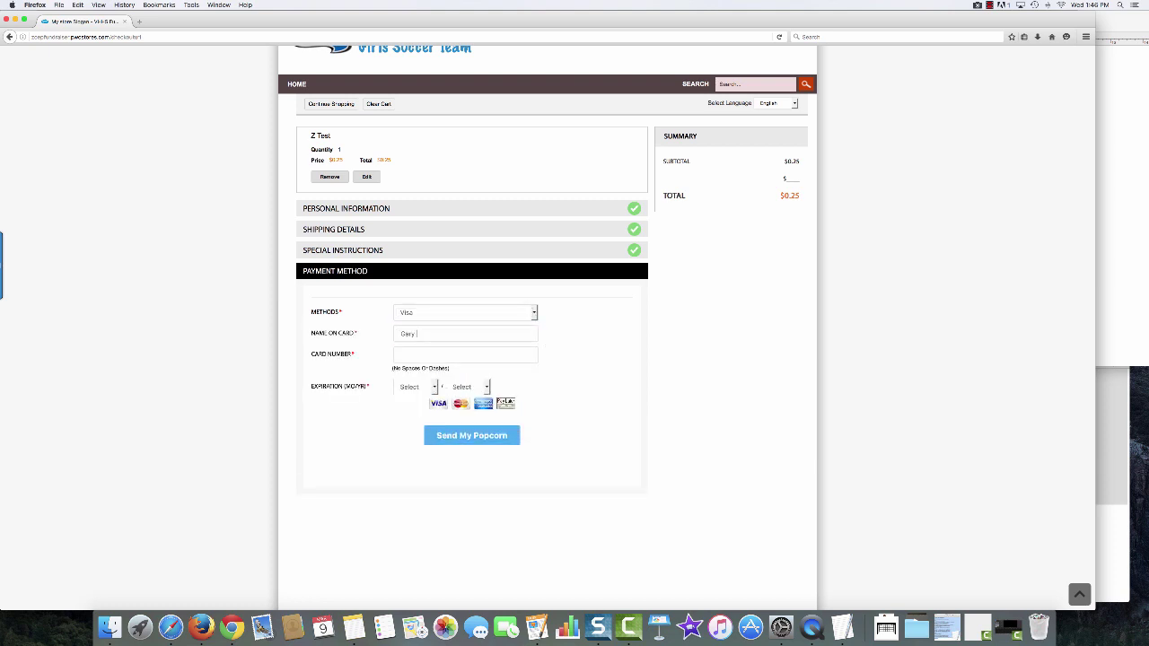
left_click(417, 357)
type("41111111")
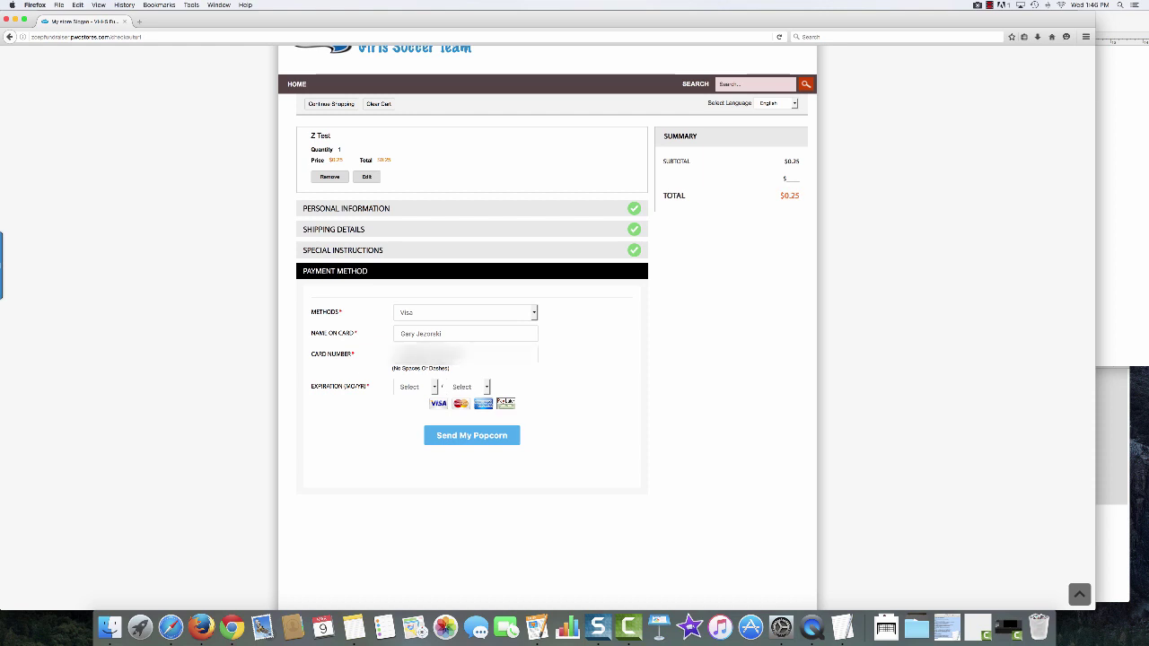
left_click(436, 388)
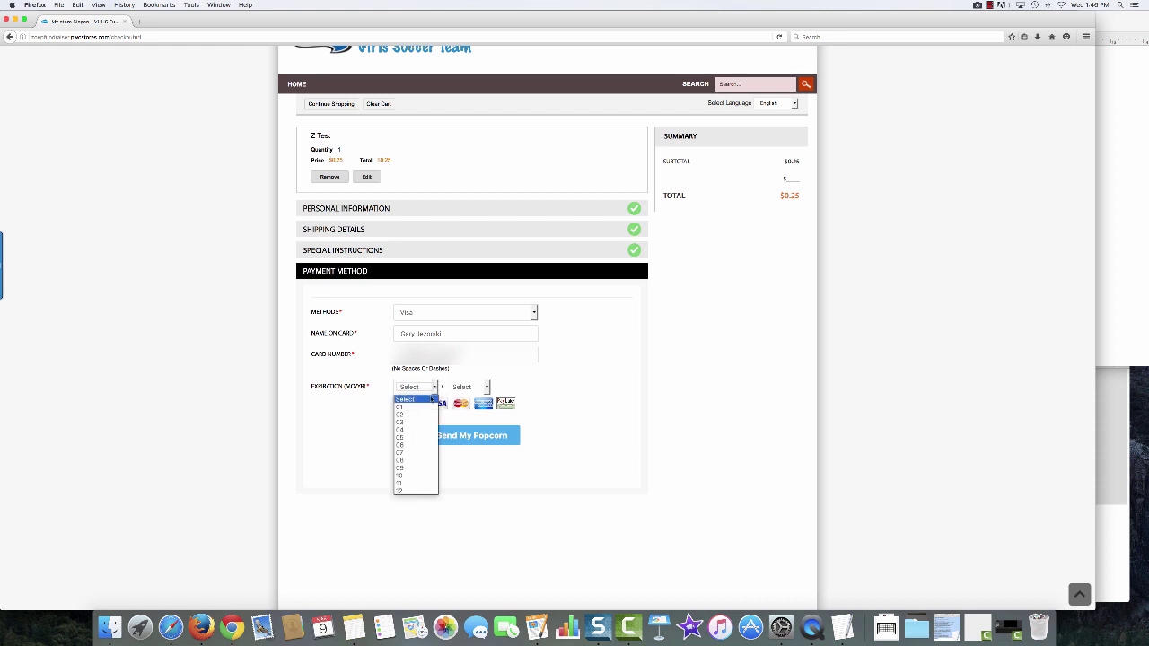
left_click(413, 478)
left_click(487, 387)
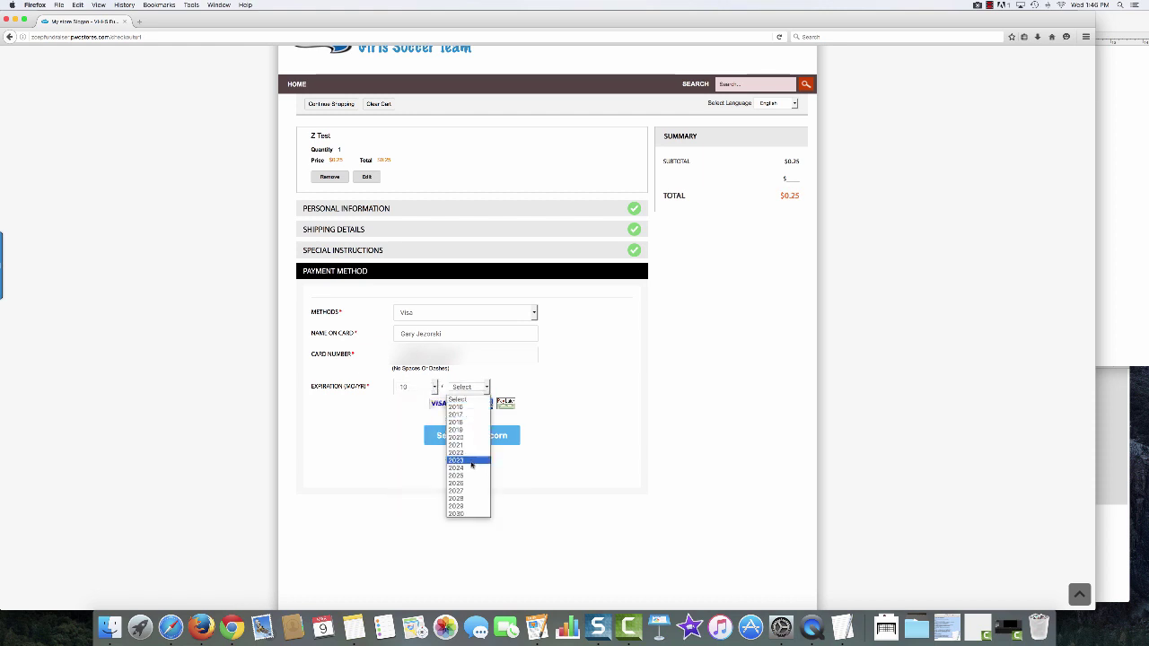
left_click(462, 430)
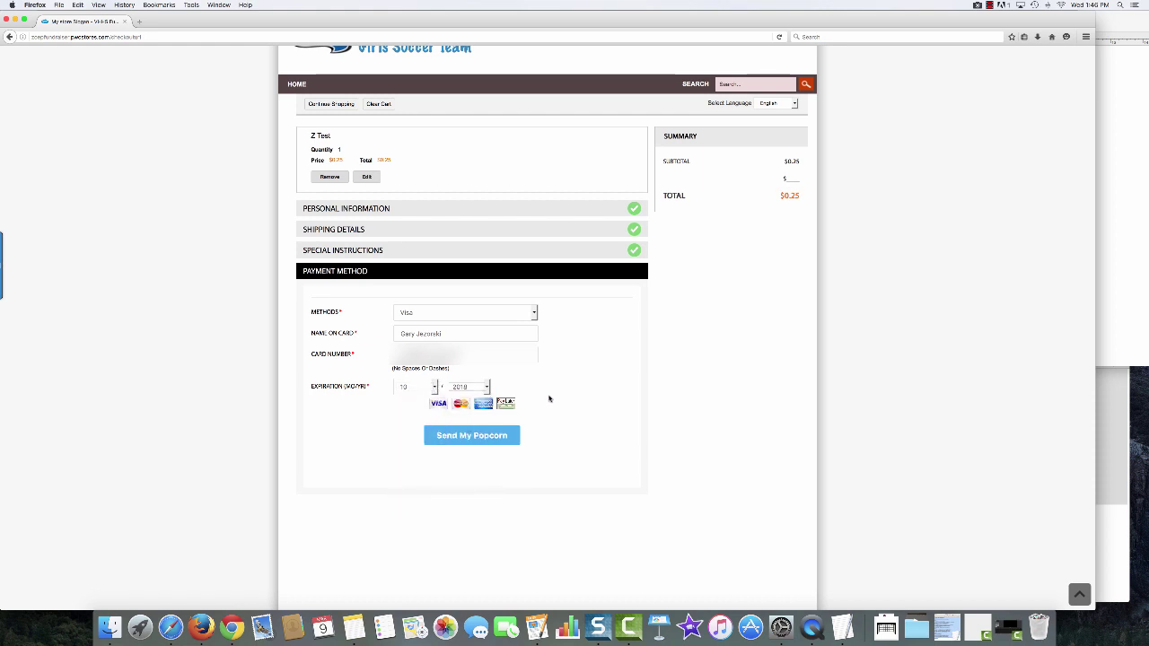
left_click(493, 441)
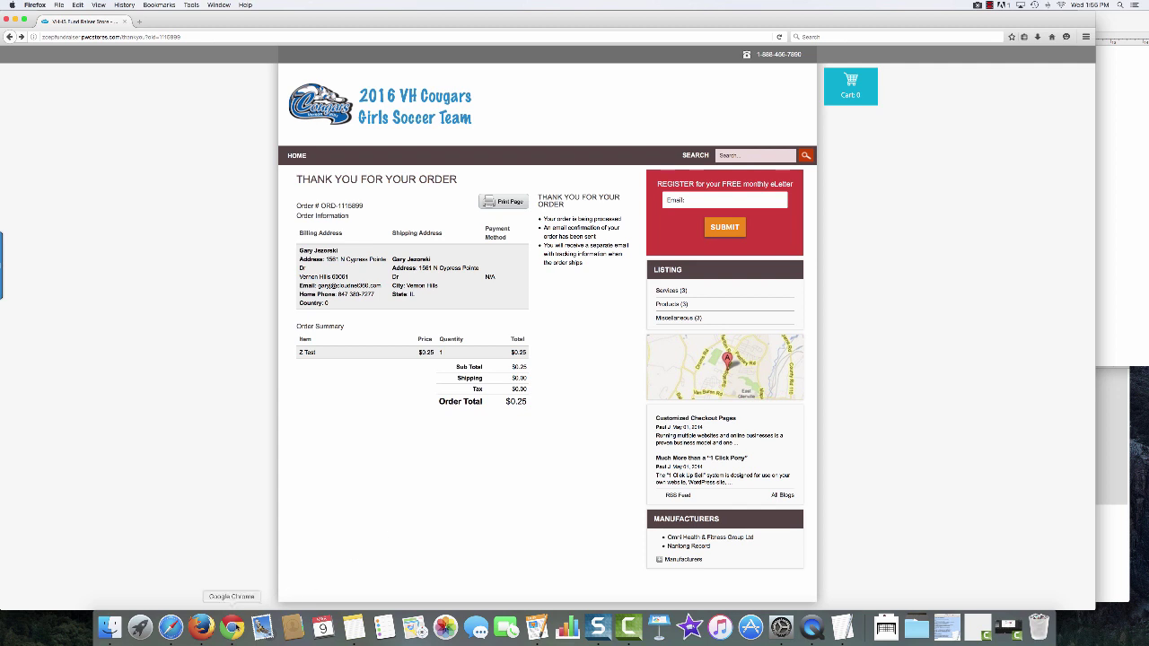
Open the storefront UI Configuration in Website Builder and show its Home Page widgets and blocks.
left_click(231, 626)
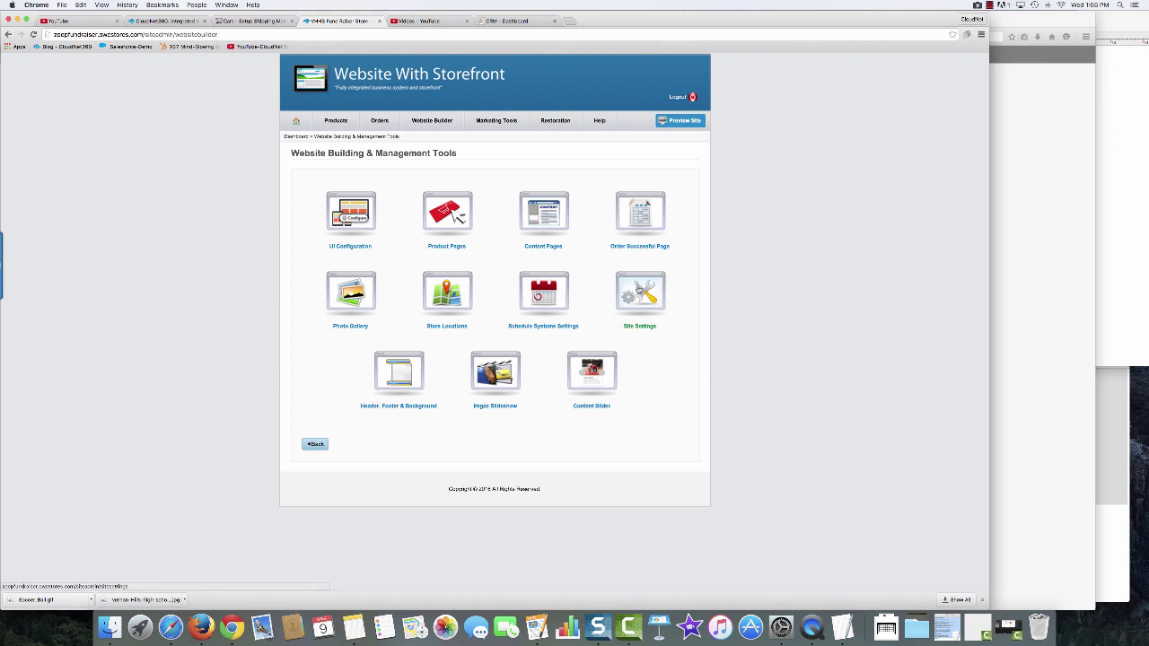
left_click(351, 234)
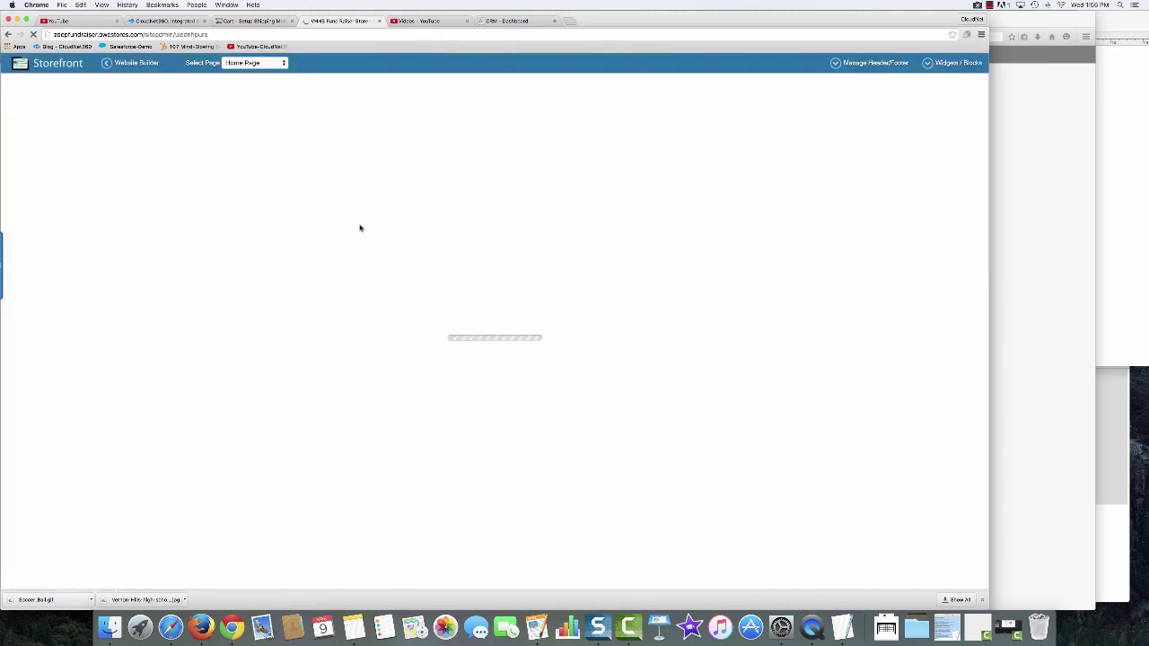
left_click(951, 63)
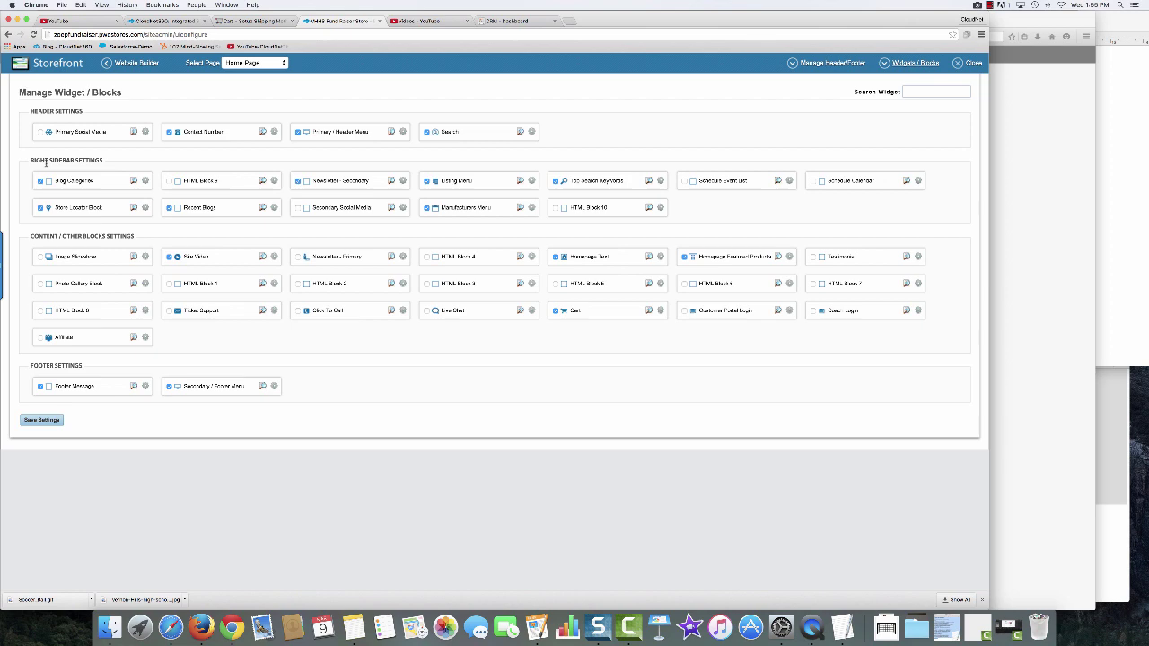
Uncheck Newsletter - Secondary, Recent Blogs, Store Locator Block, Top Search Keywords and Manufacturers Menu.
left_click_drag(988, 335, 567, 307)
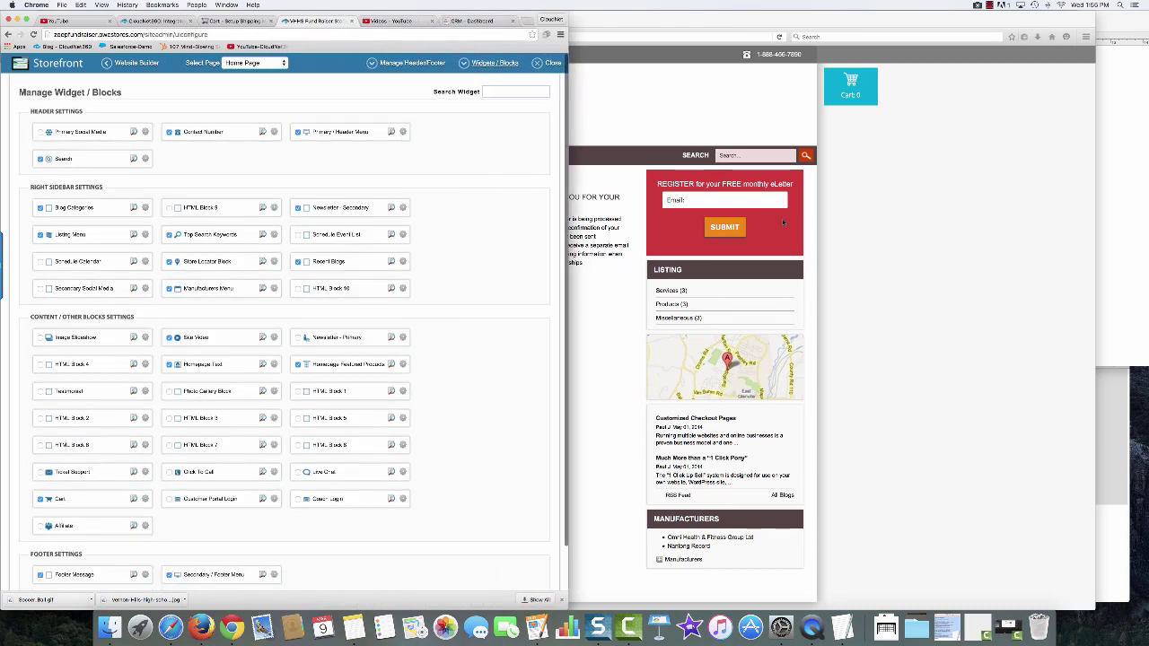
scroll(787, 227, "down", 1)
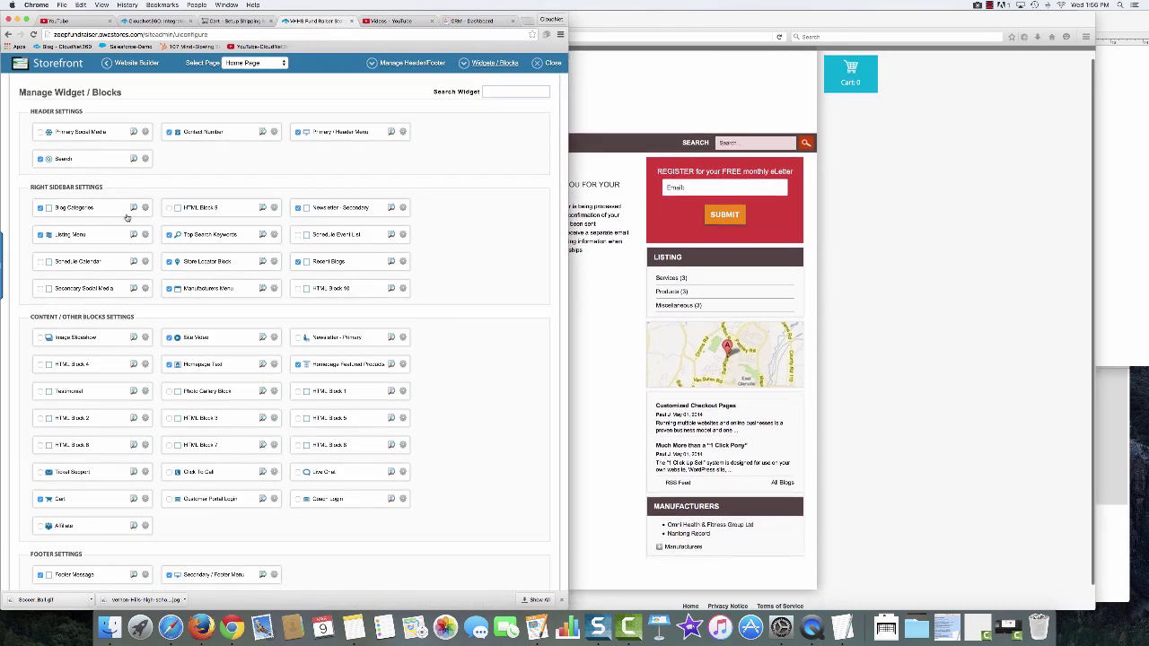
left_click(298, 207)
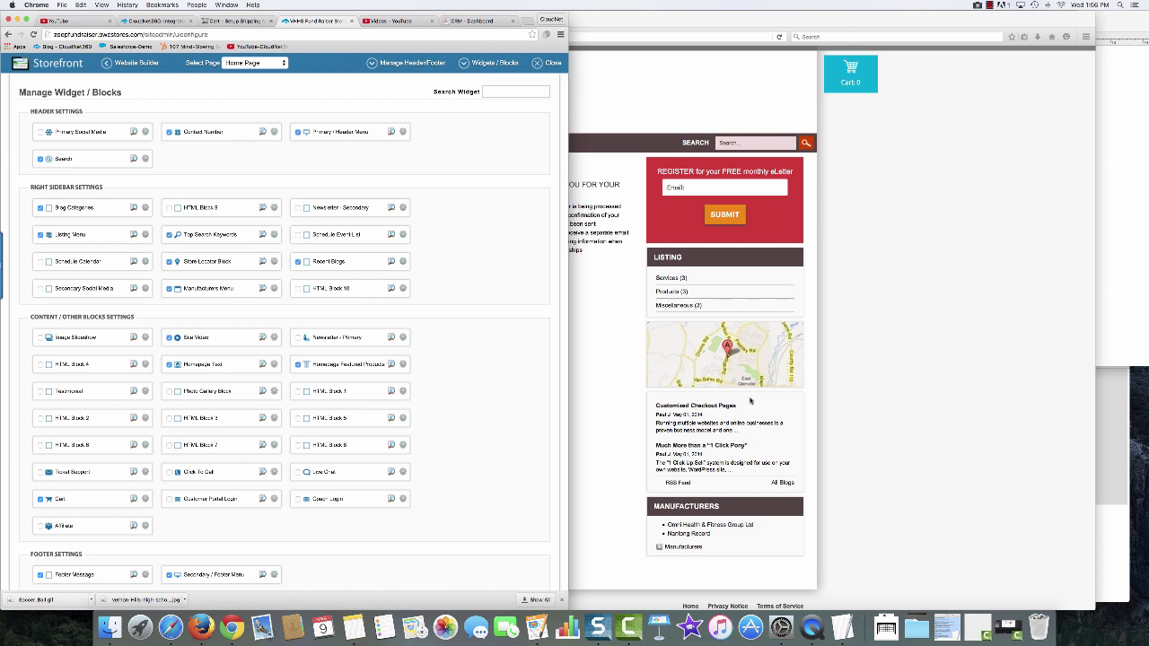
left_click(300, 262)
left_click(169, 261)
left_click(170, 235)
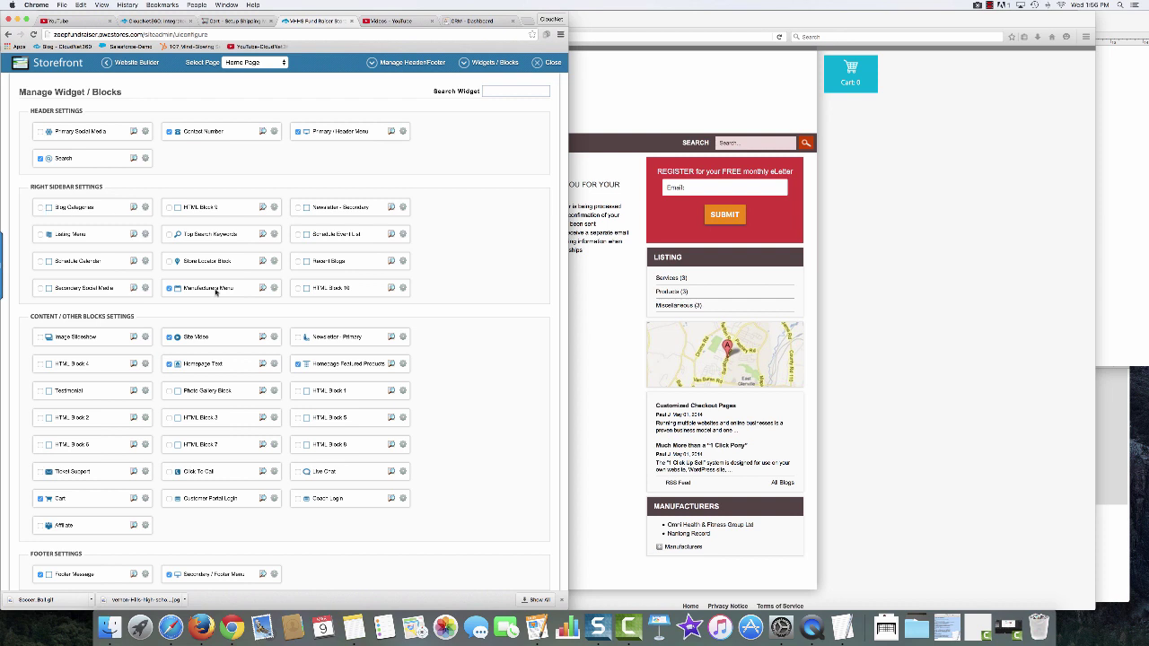
left_click(170, 288)
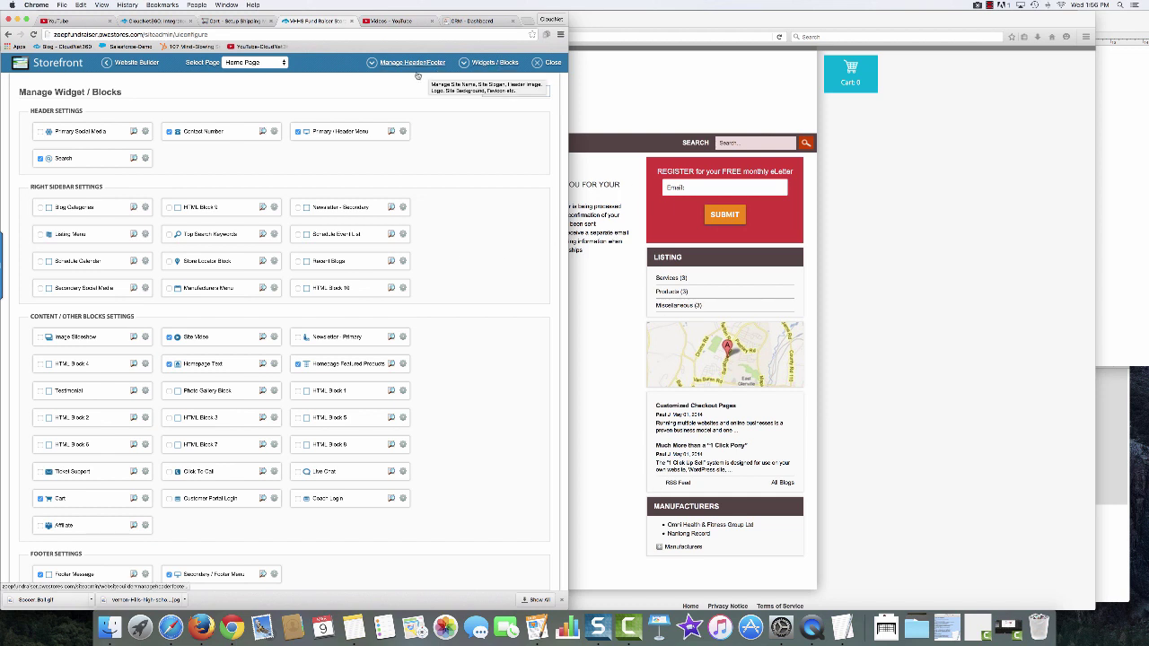
Open the Order Successful Page settings and its FAQ section in Website Builder.
left_click(136, 63)
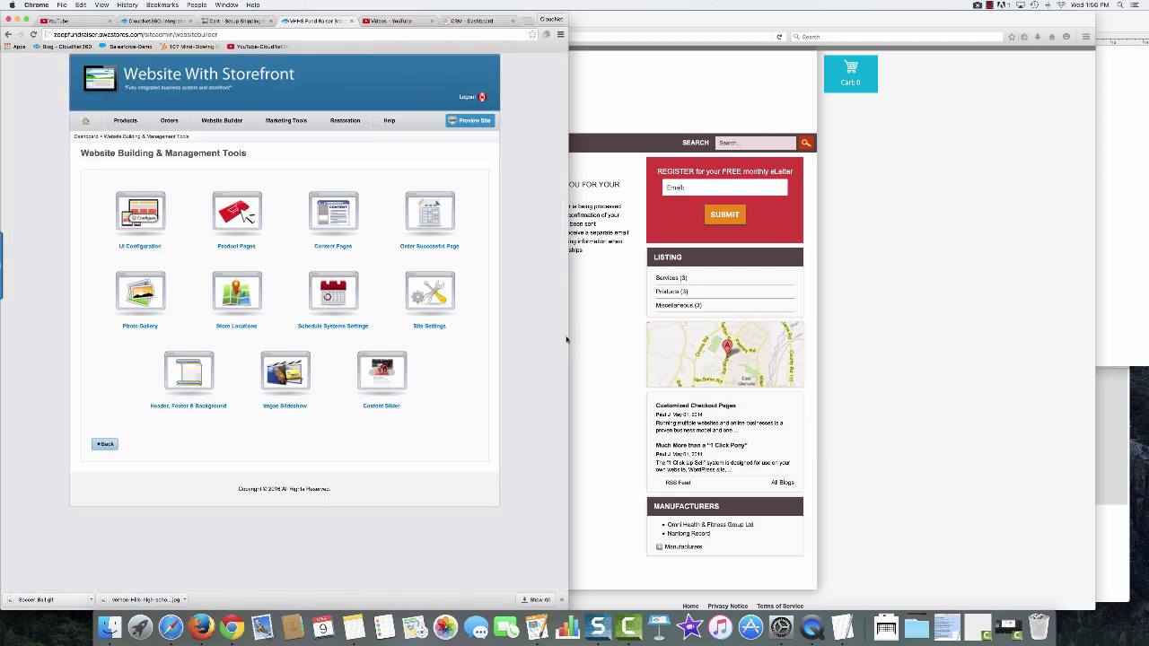
left_click_drag(567, 340, 1014, 319)
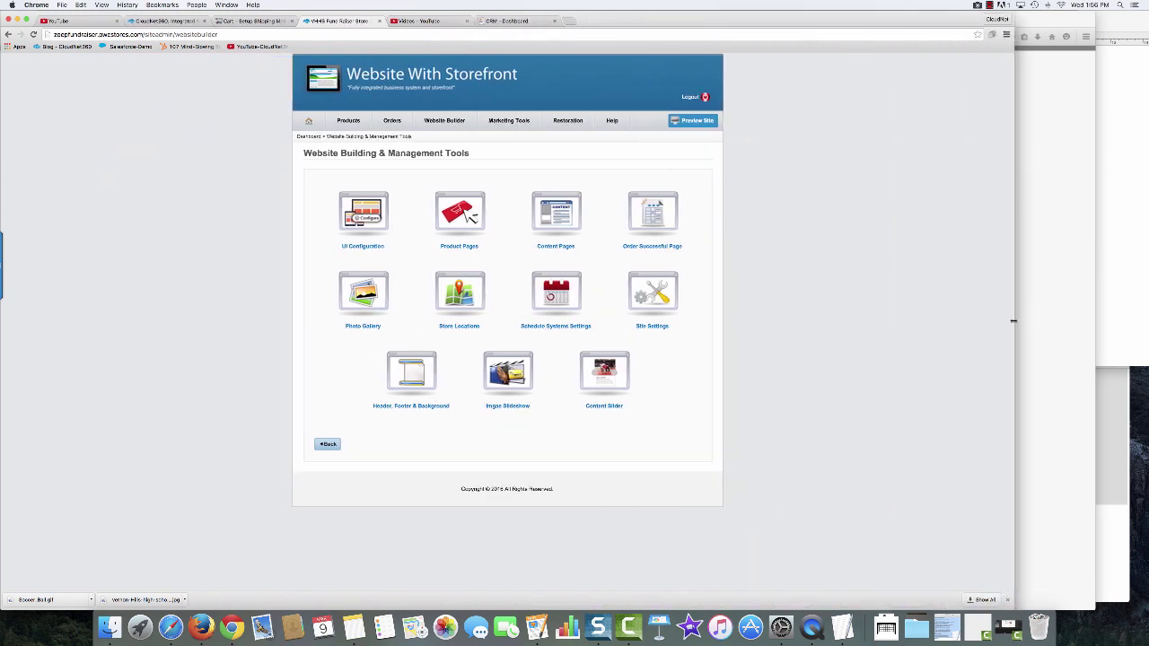
left_click(656, 232)
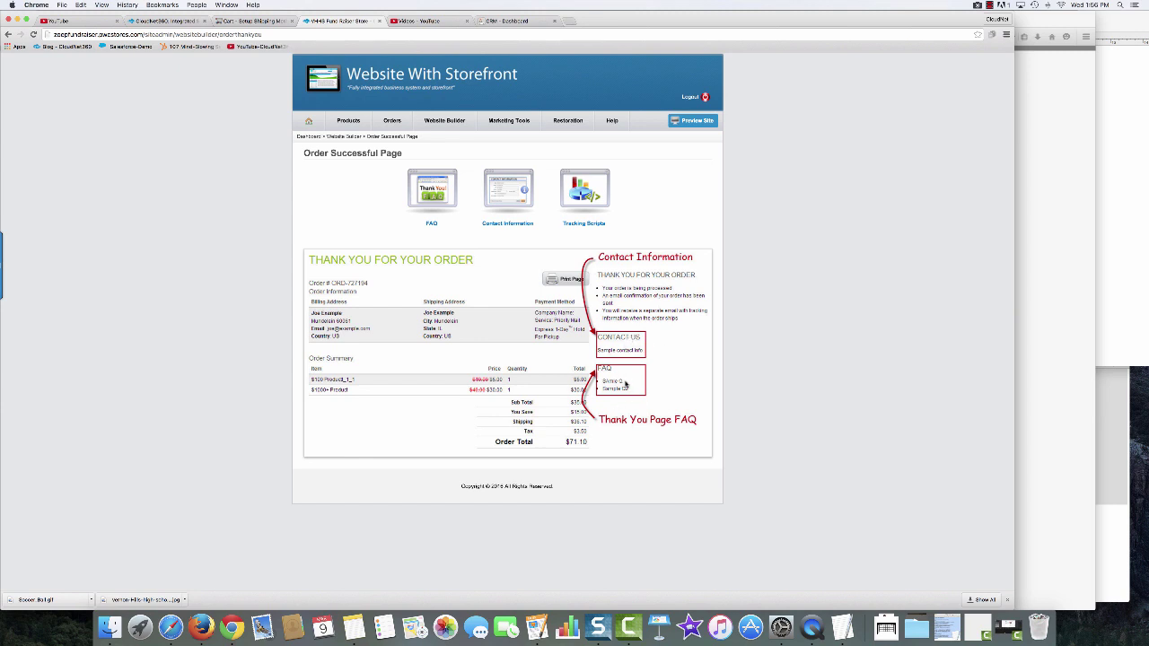
left_click(432, 190)
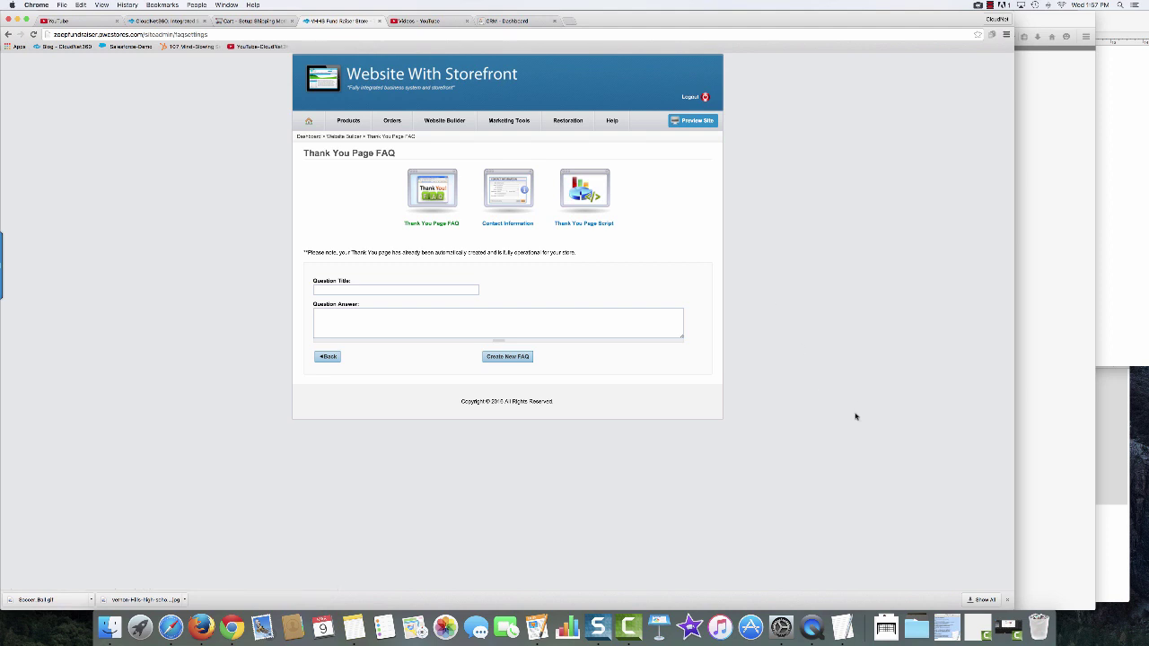
Compare with the live store's thank-you page, then go to the admin's Cart - Setup Shipping page.
left_click(1036, 443)
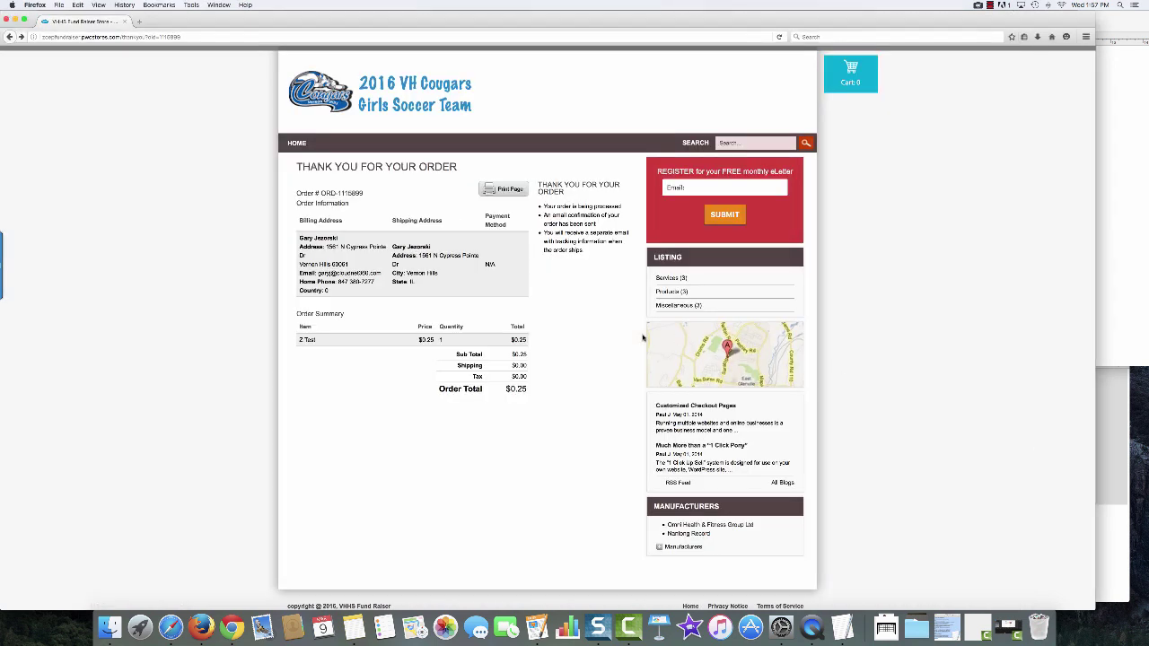
left_click(231, 628)
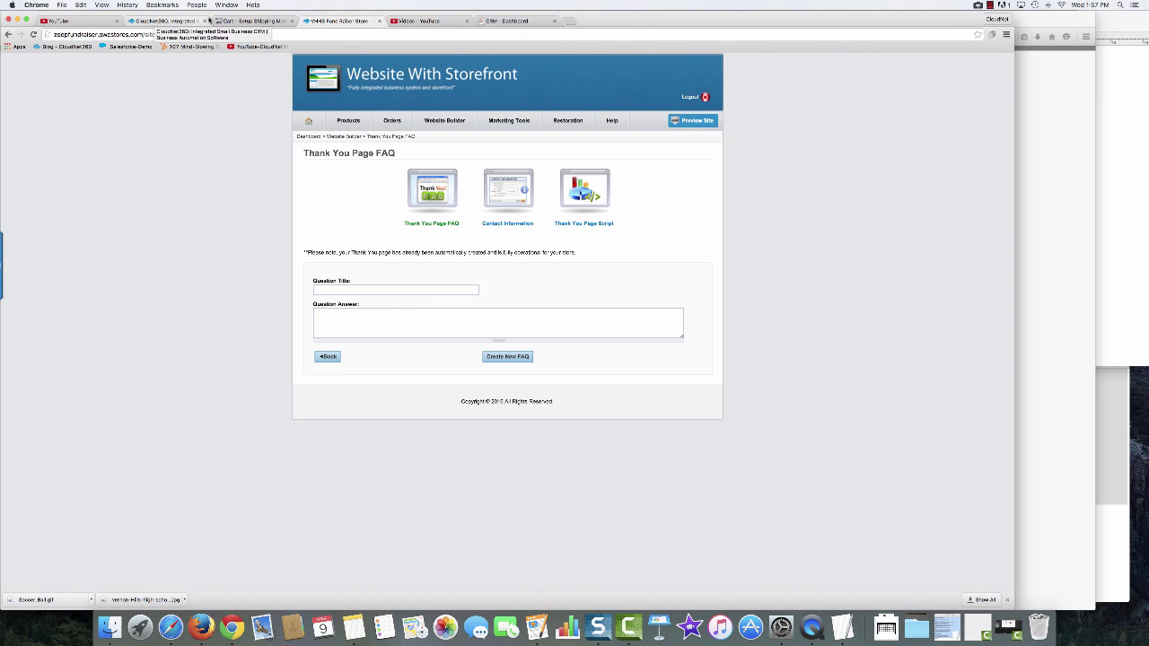
left_click(240, 20)
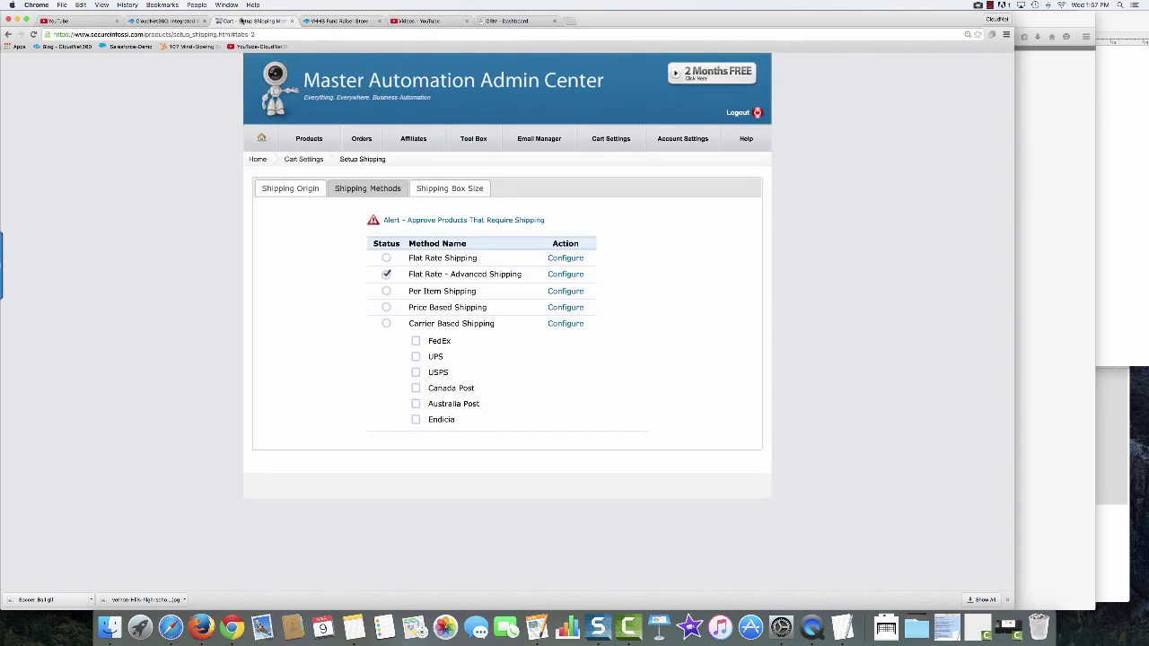
Open the Z Test order from the All Orders list.
left_click(360, 133)
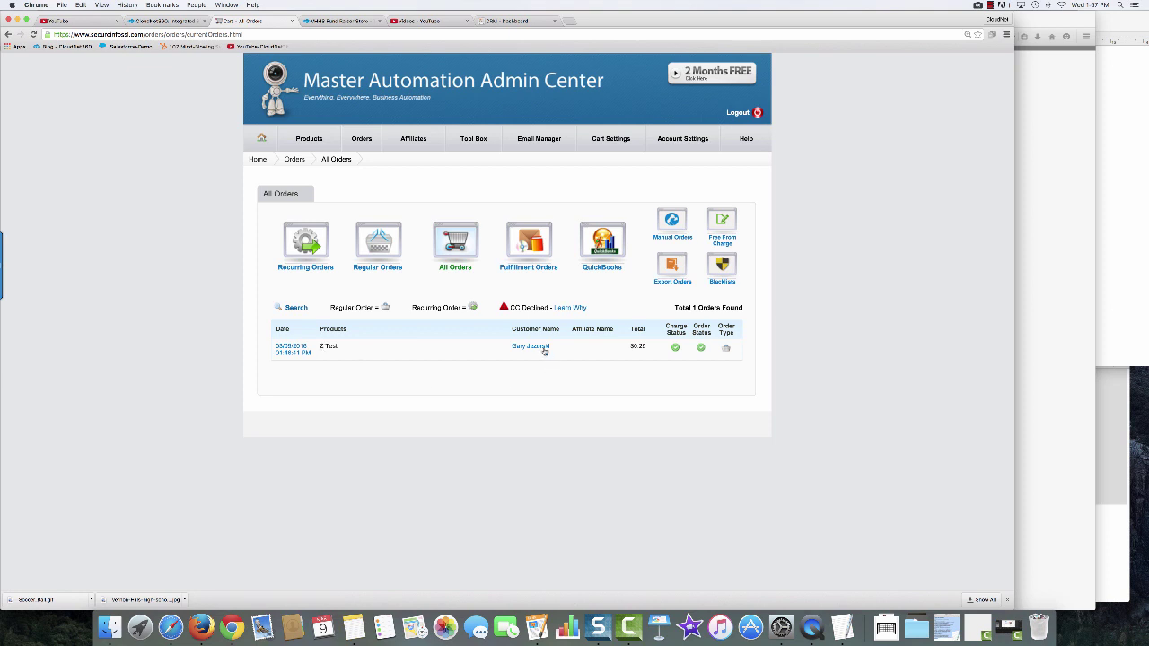
left_click(303, 350)
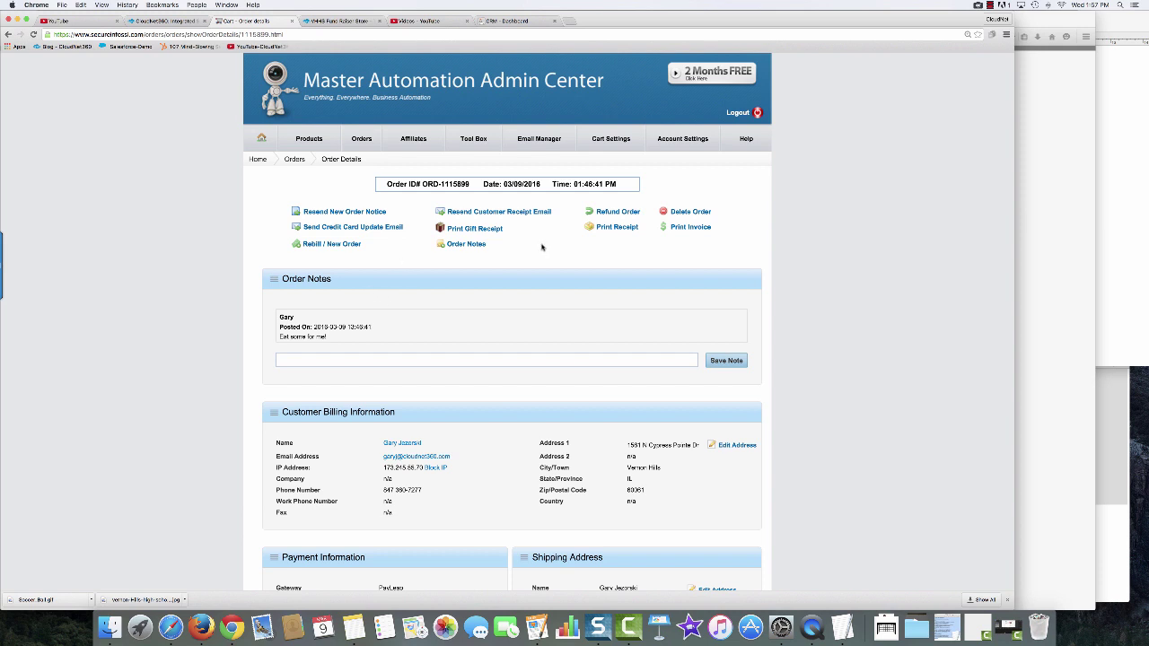
Start a Rebill / New Order manual order from the Z Test order.
scroll(512, 287, "down", 2)
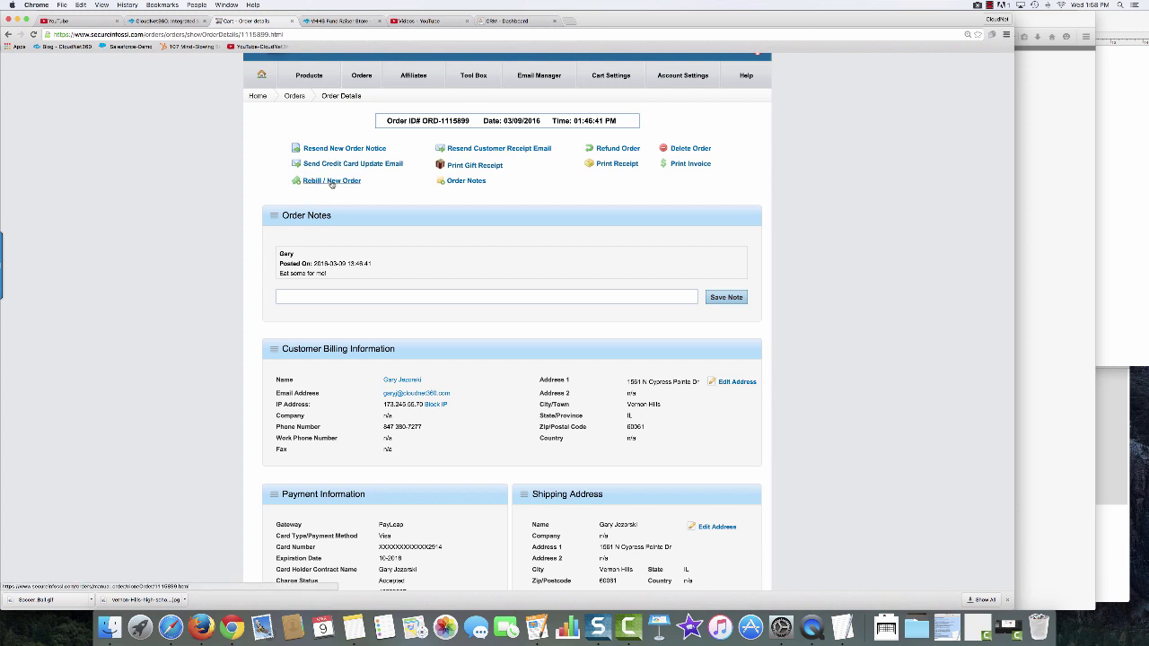
left_click(331, 181)
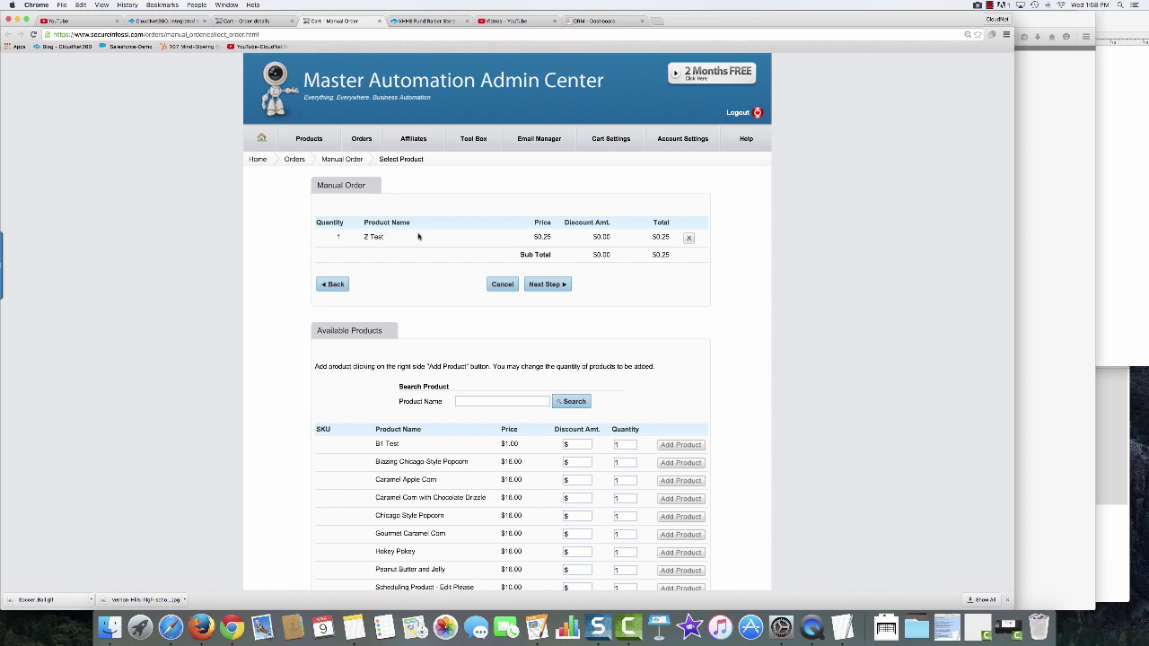
Add Blazing Chicago-Style Popcorn and Chicago Style Popcorn, remove Z Test, and continue to checkout.
scroll(591, 300, "down", 2)
scroll(591, 300, "down", 1)
left_click(676, 395)
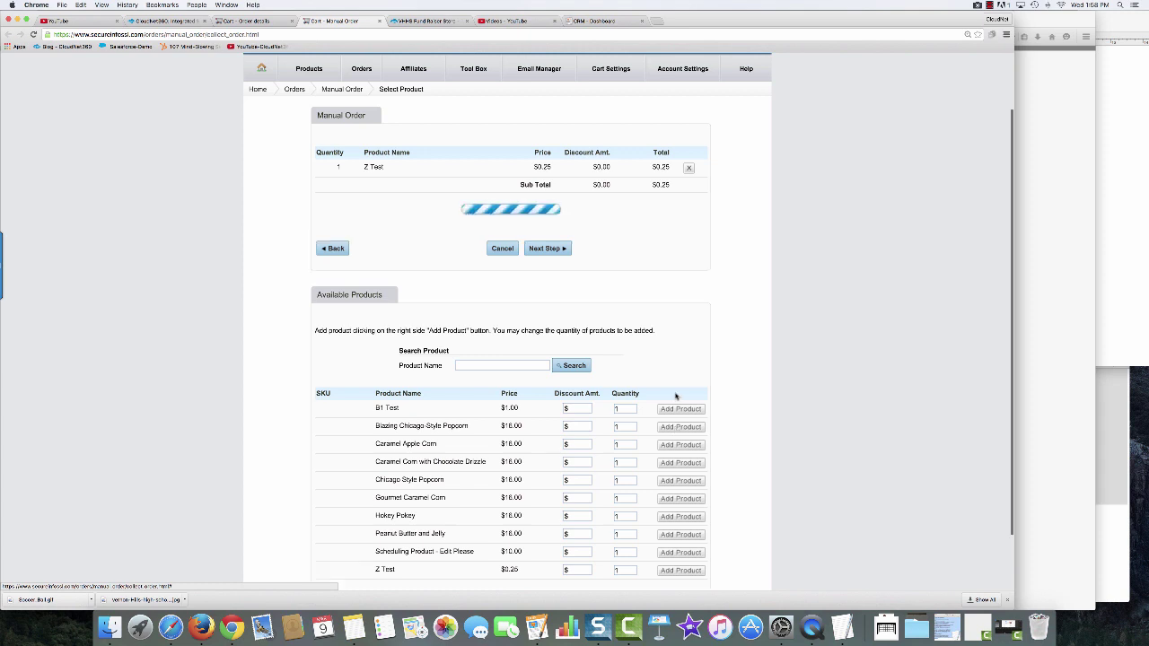
left_click(682, 465)
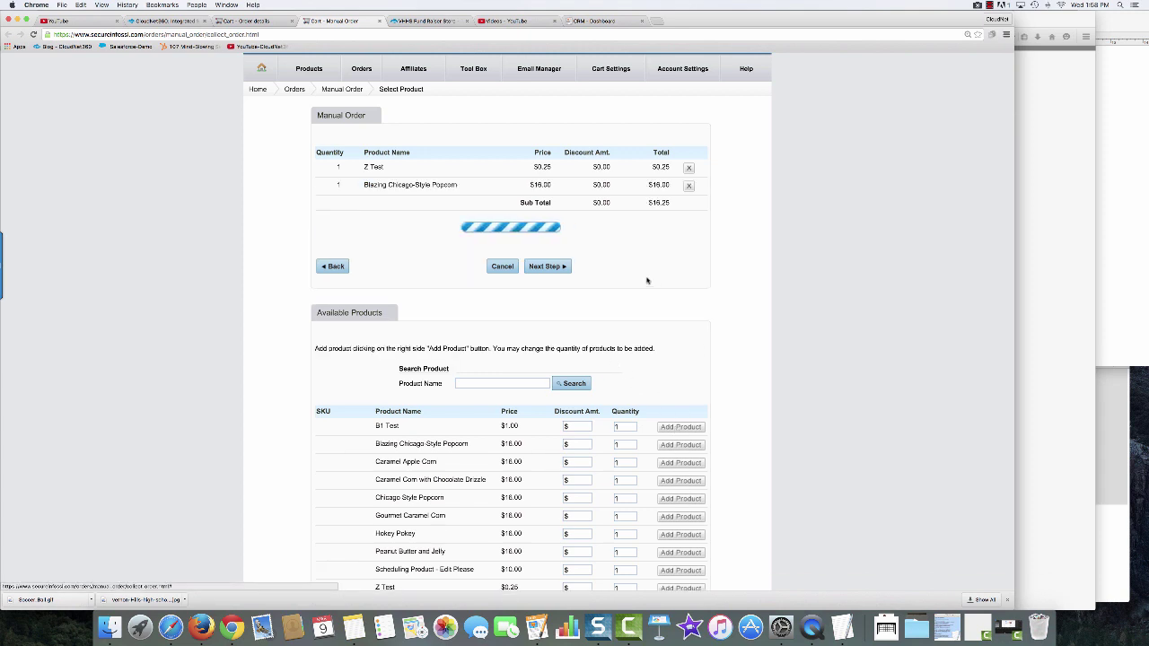
left_click(688, 185)
left_click(649, 203)
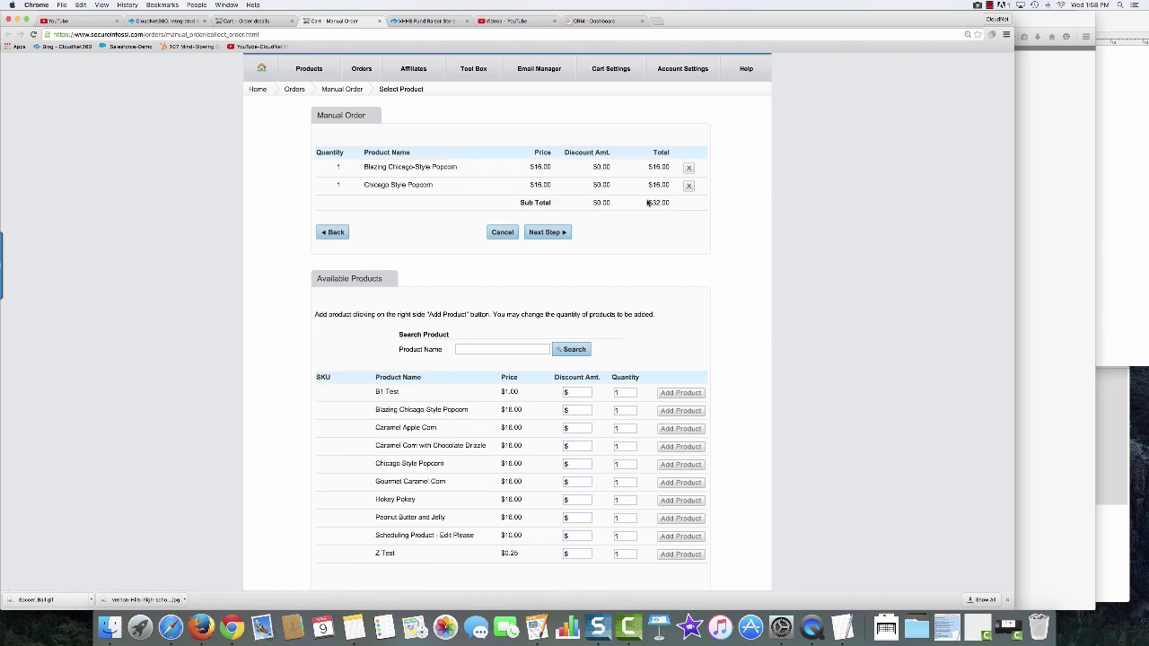
left_click(544, 232)
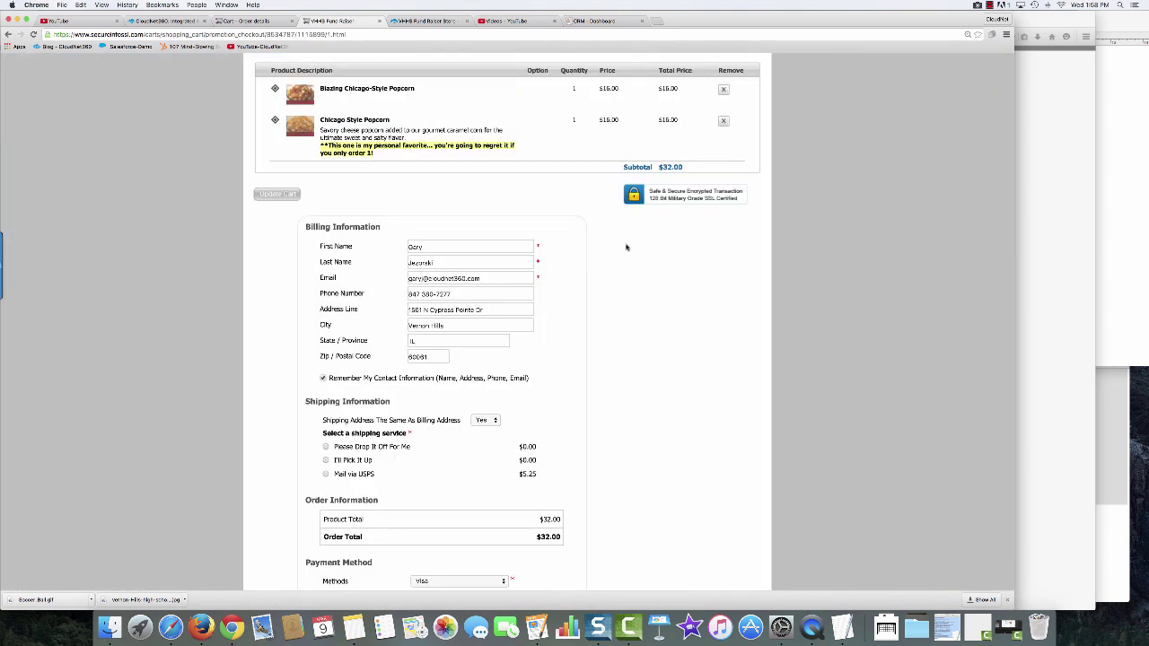
Review the $32.00 manual order and return to the original order's details tab.
scroll(627, 246, "down", 5)
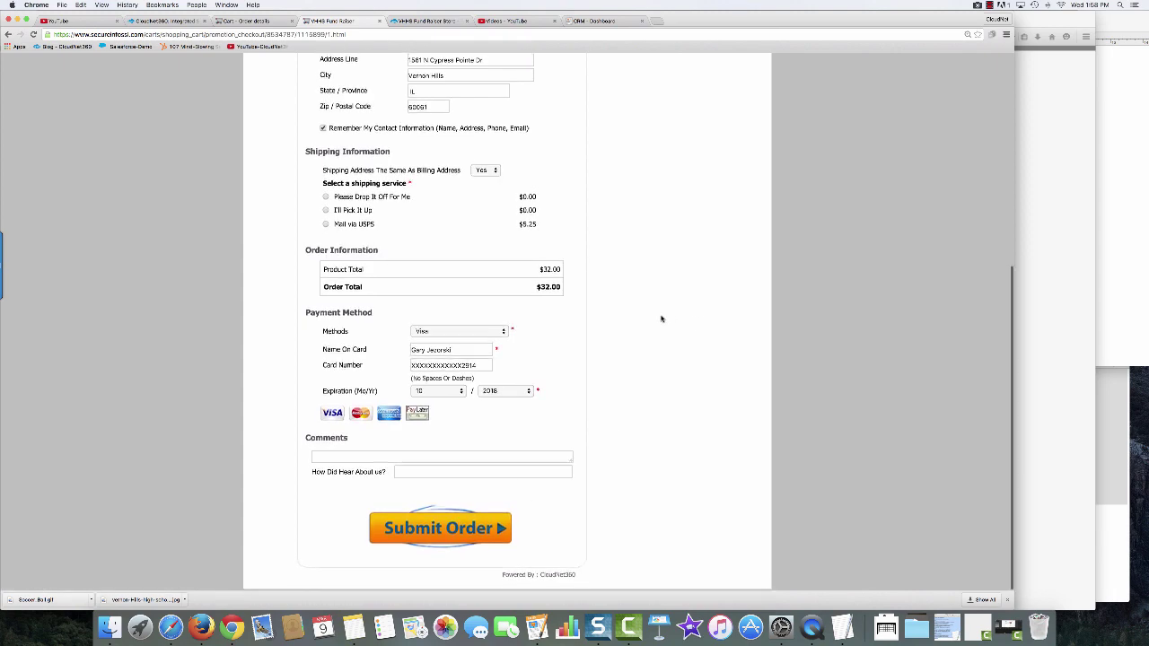
scroll(664, 319, "up", 3)
scroll(661, 319, "up", 3)
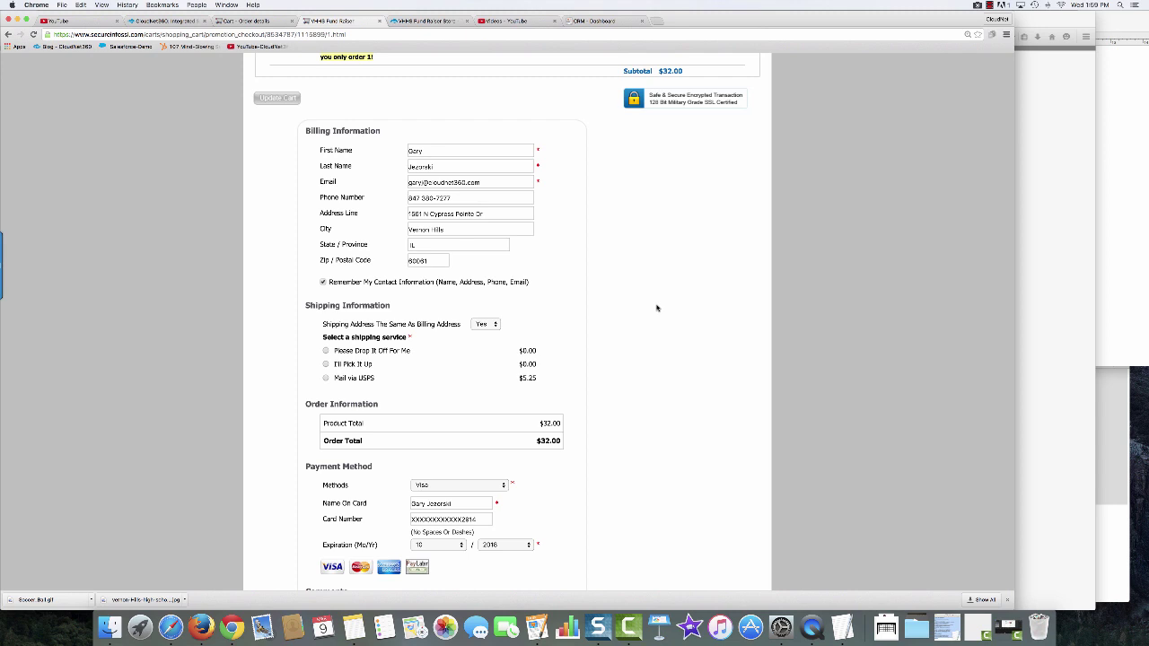
left_click(248, 22)
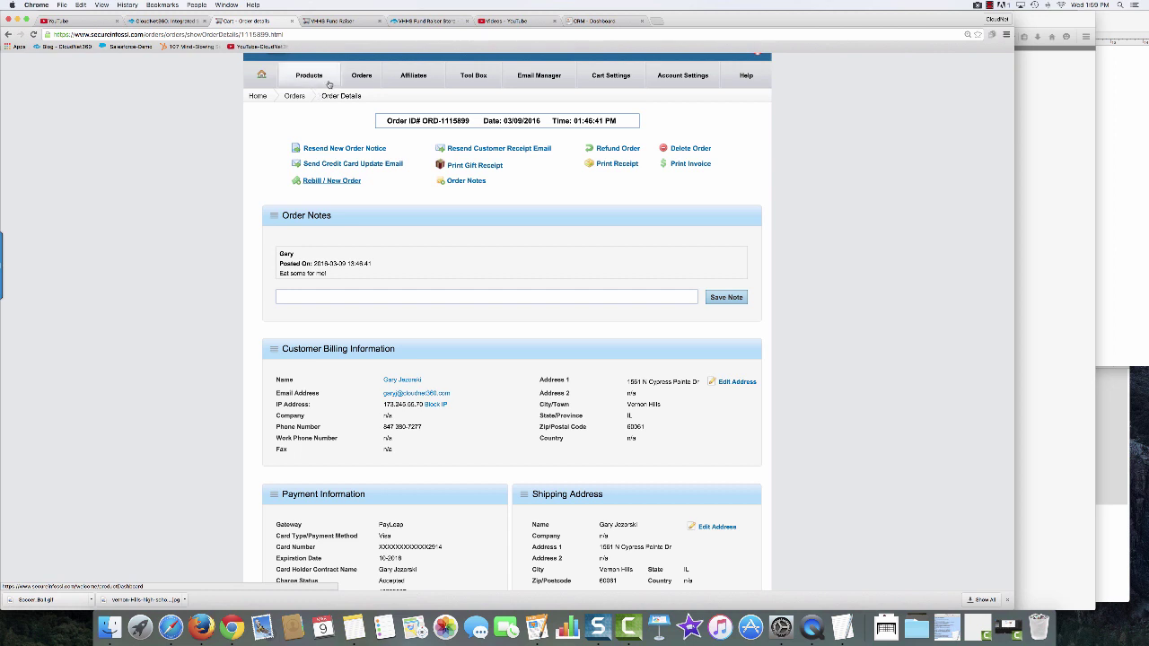
Open the ordering customer's information record from the CRM customer management list.
left_click(262, 75)
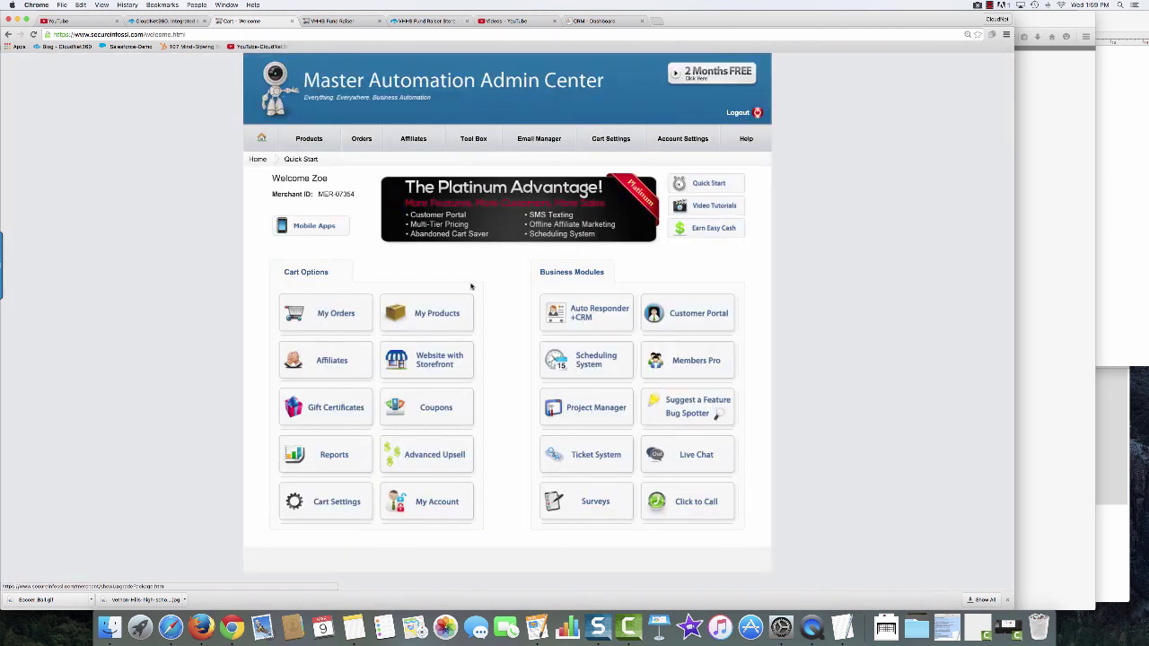
left_click(579, 315)
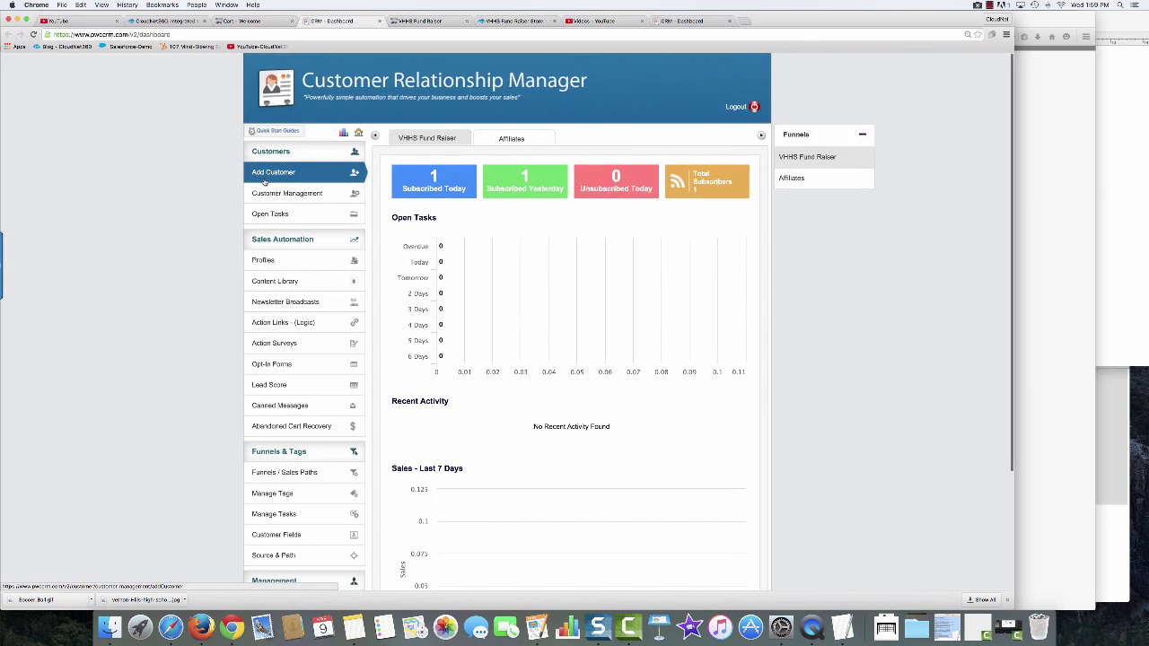
left_click(255, 193)
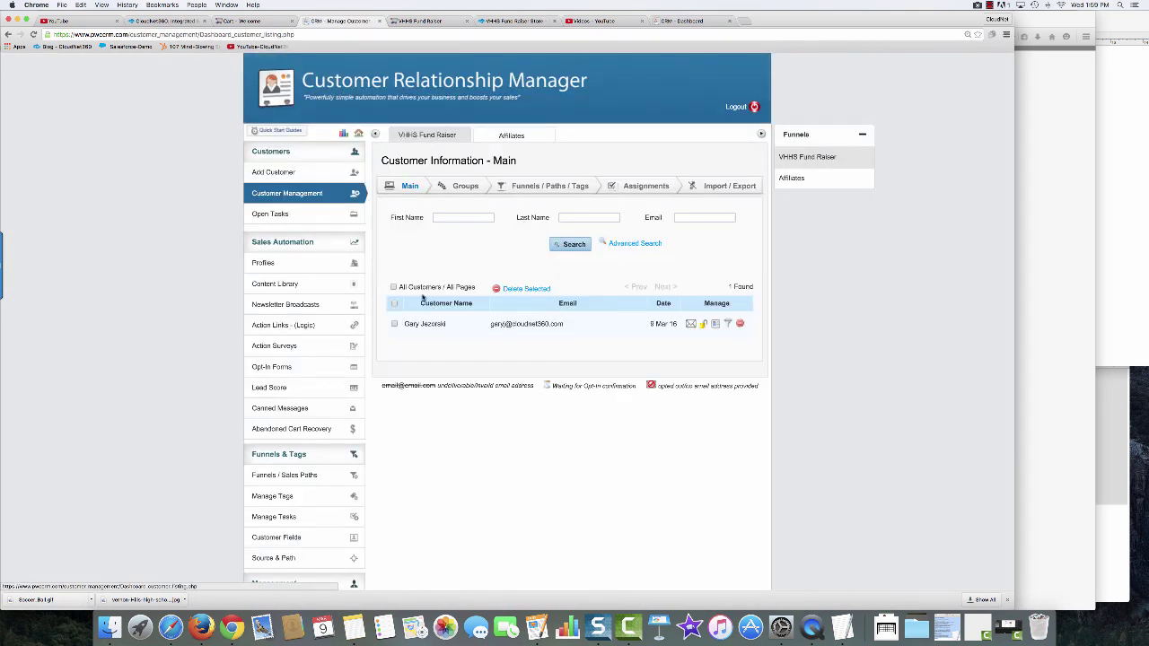
left_click(422, 324)
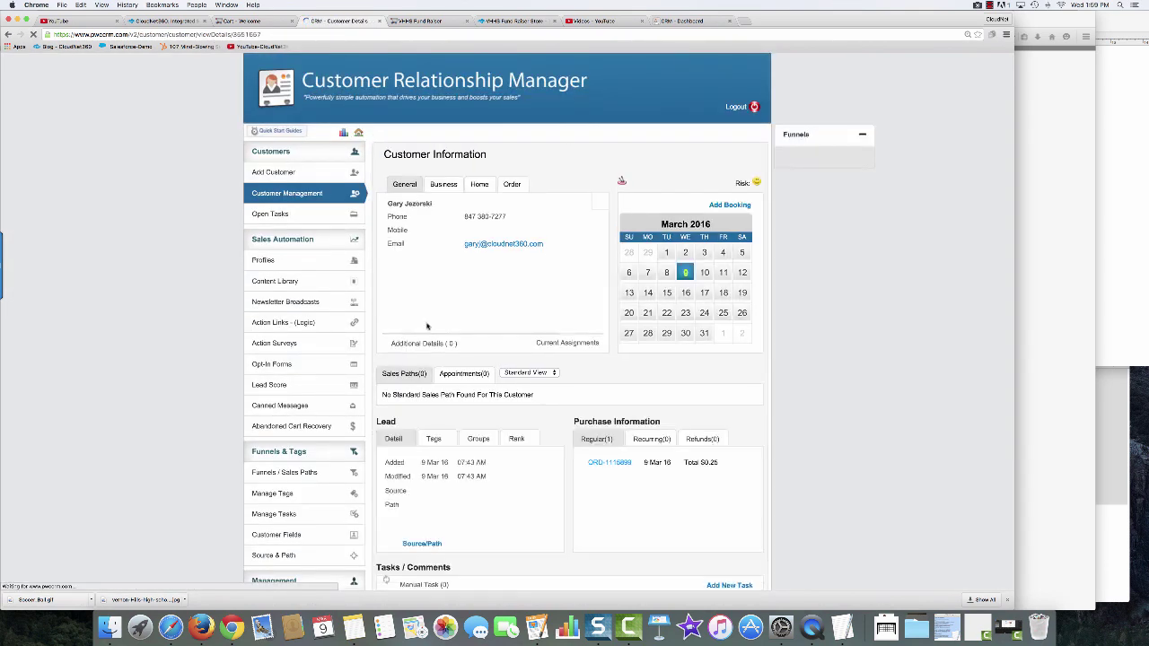
Look over the customer's details, then return to the admin center welcome page.
scroll(448, 301, "down", 3)
scroll(449, 301, "down", 1)
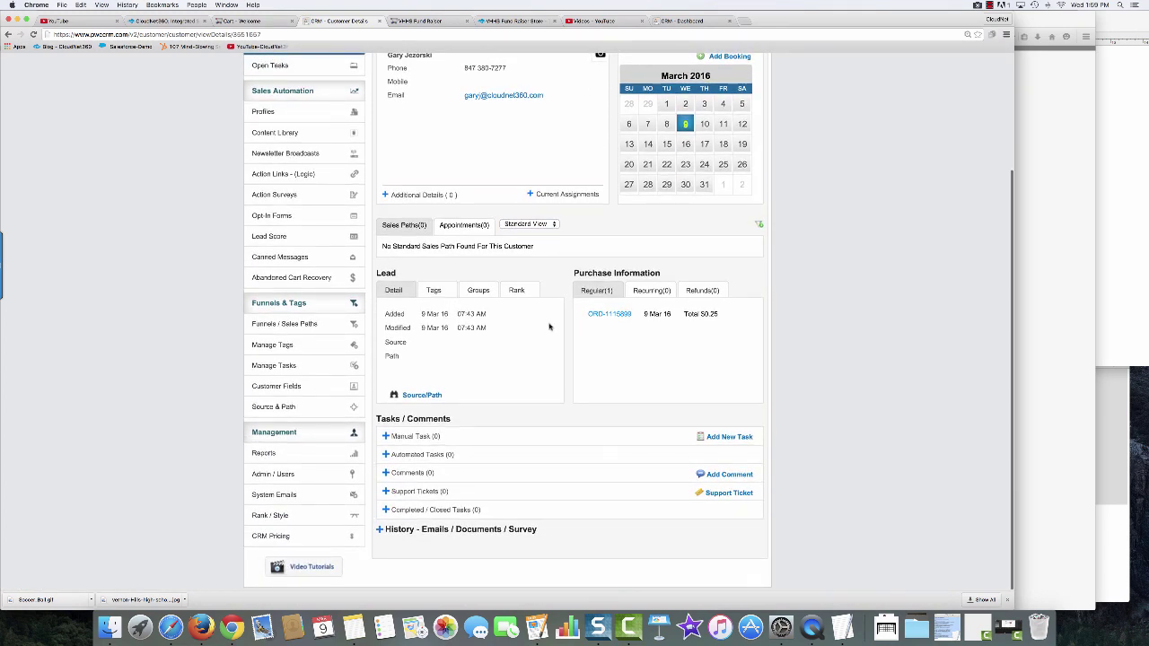
scroll(492, 323, "up", 3)
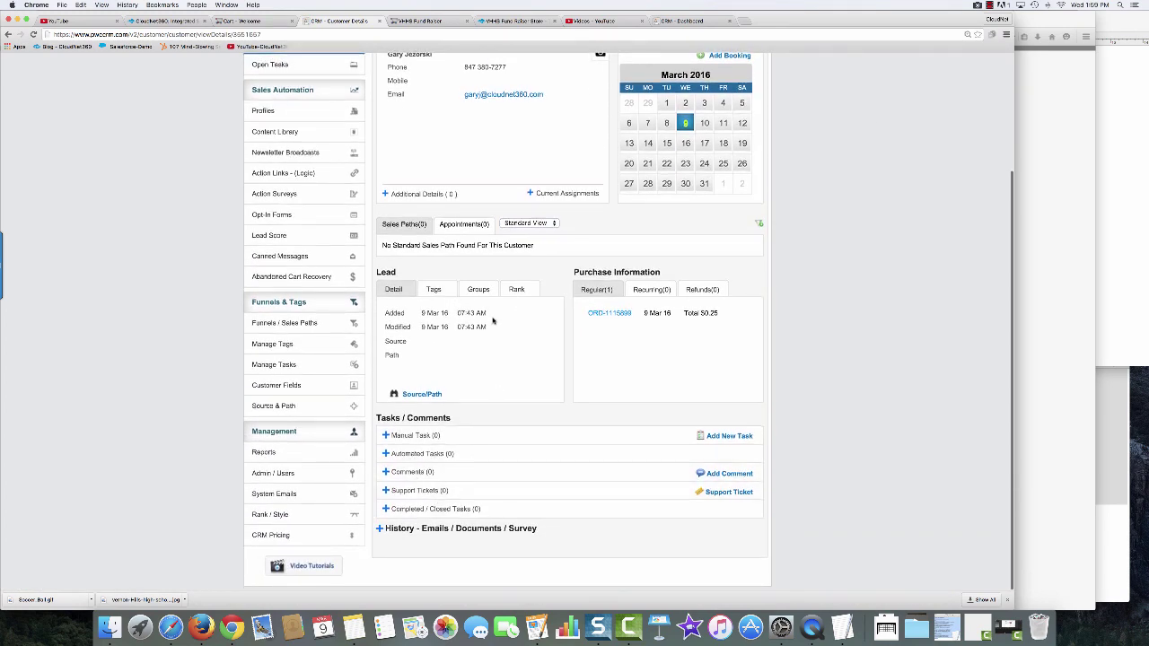
scroll(493, 323, "up", 2)
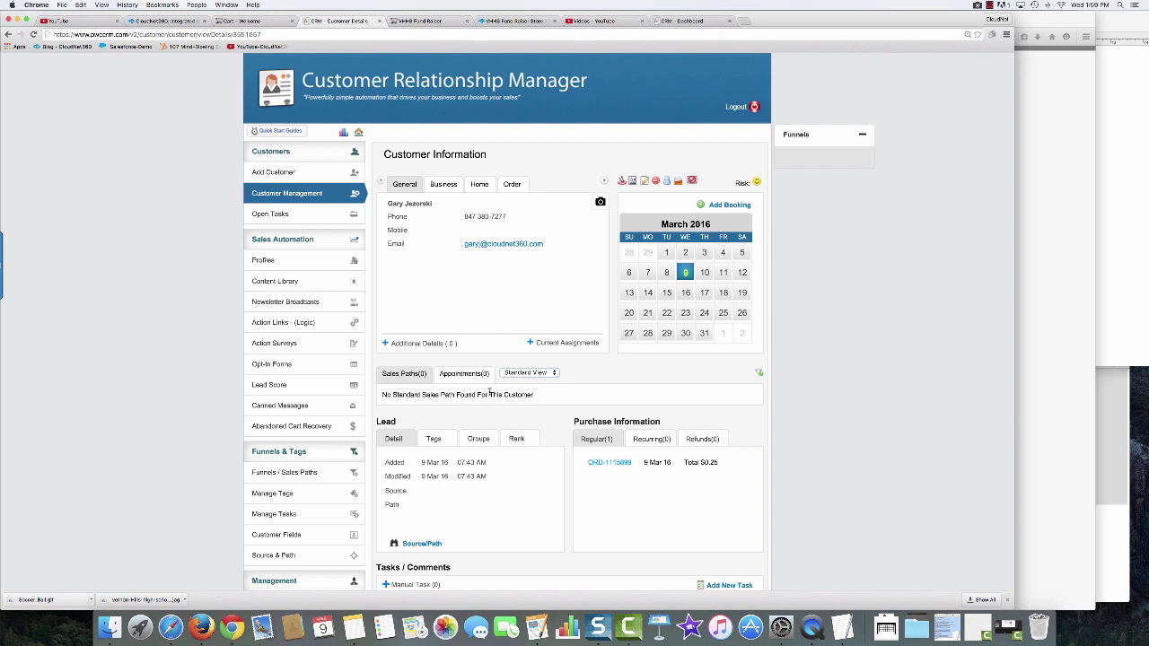
left_click(243, 21)
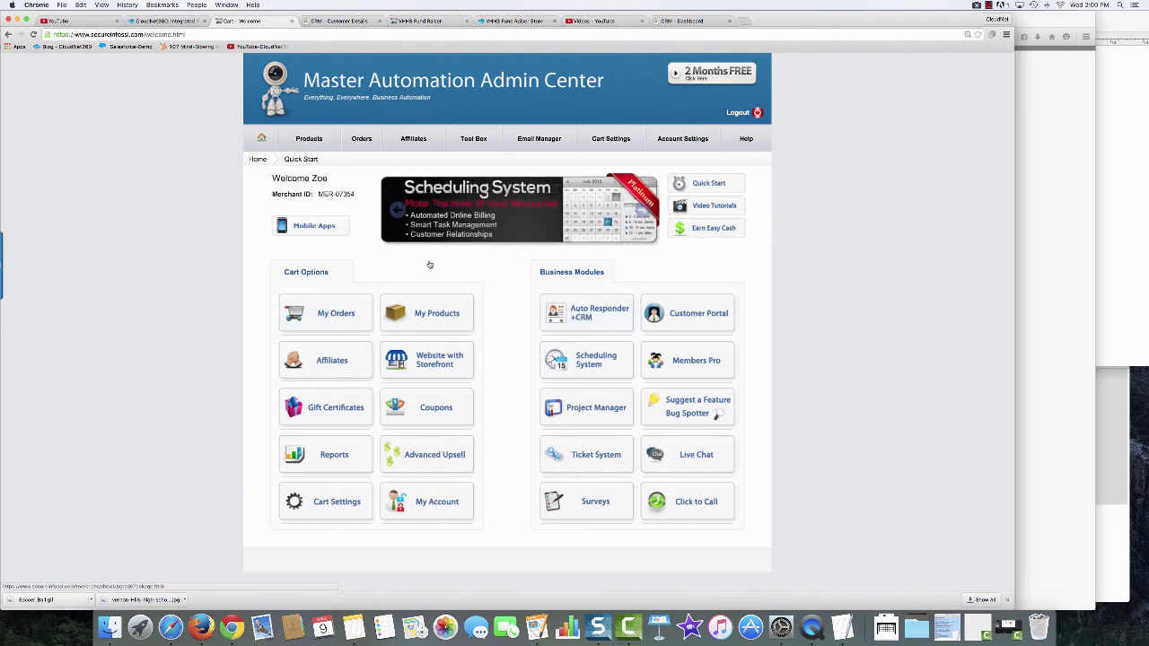
Edit the Z Test product and review its assigned funnels under CRM - Autoresponder.
left_click(436, 314)
left_click(440, 269)
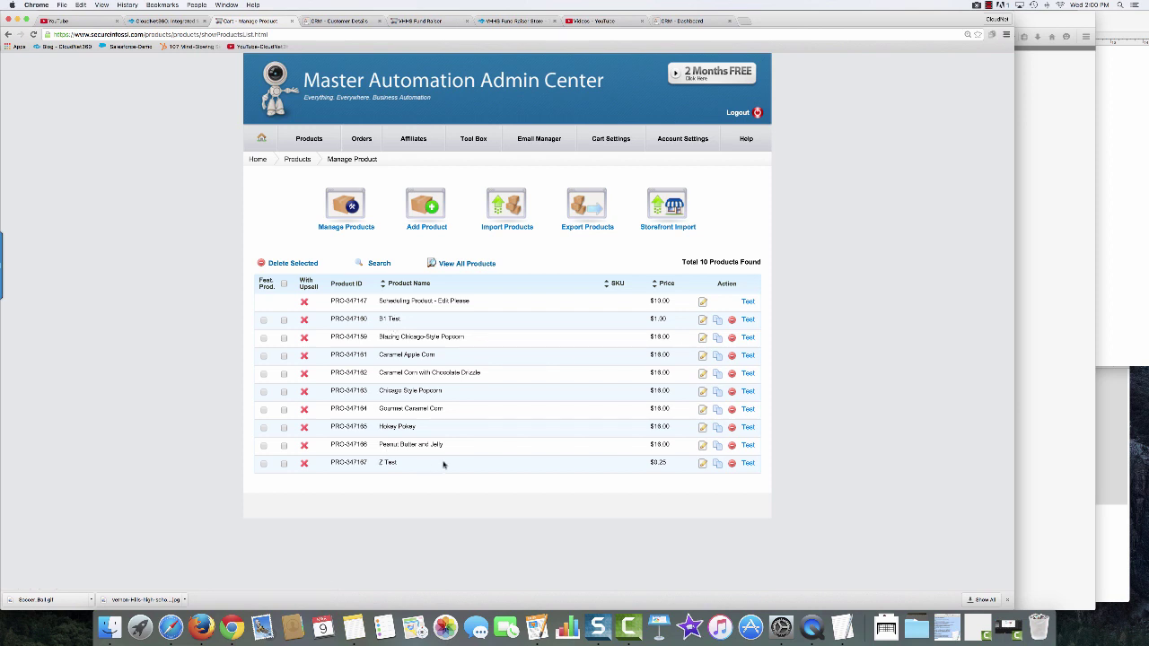
left_click(702, 464)
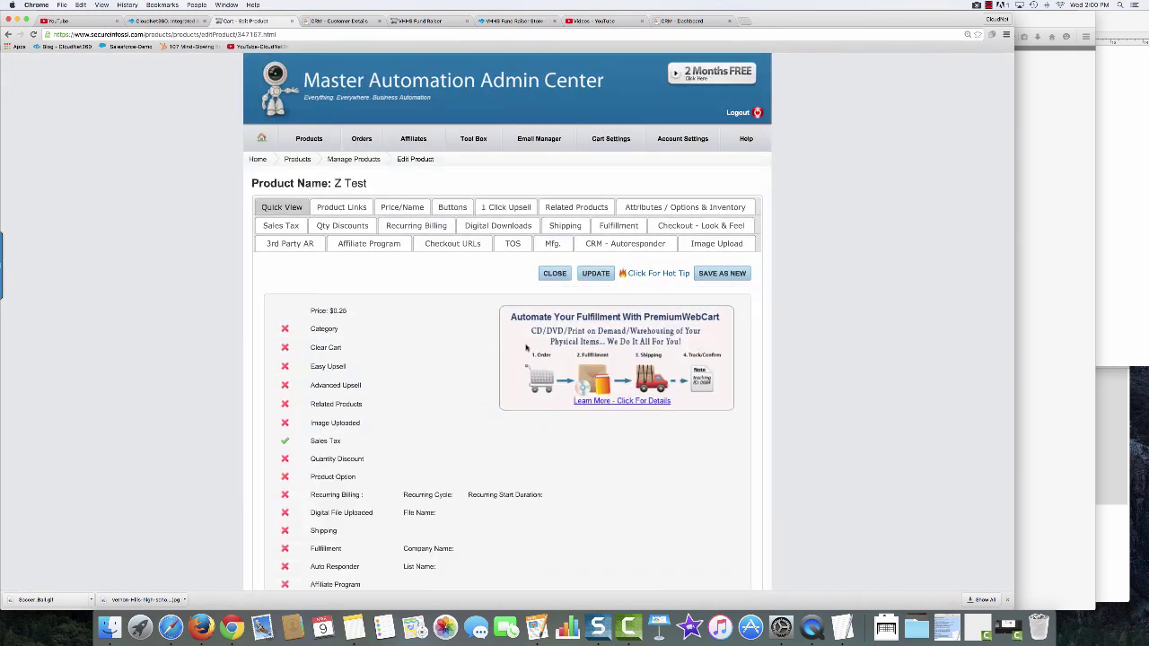
left_click(624, 243)
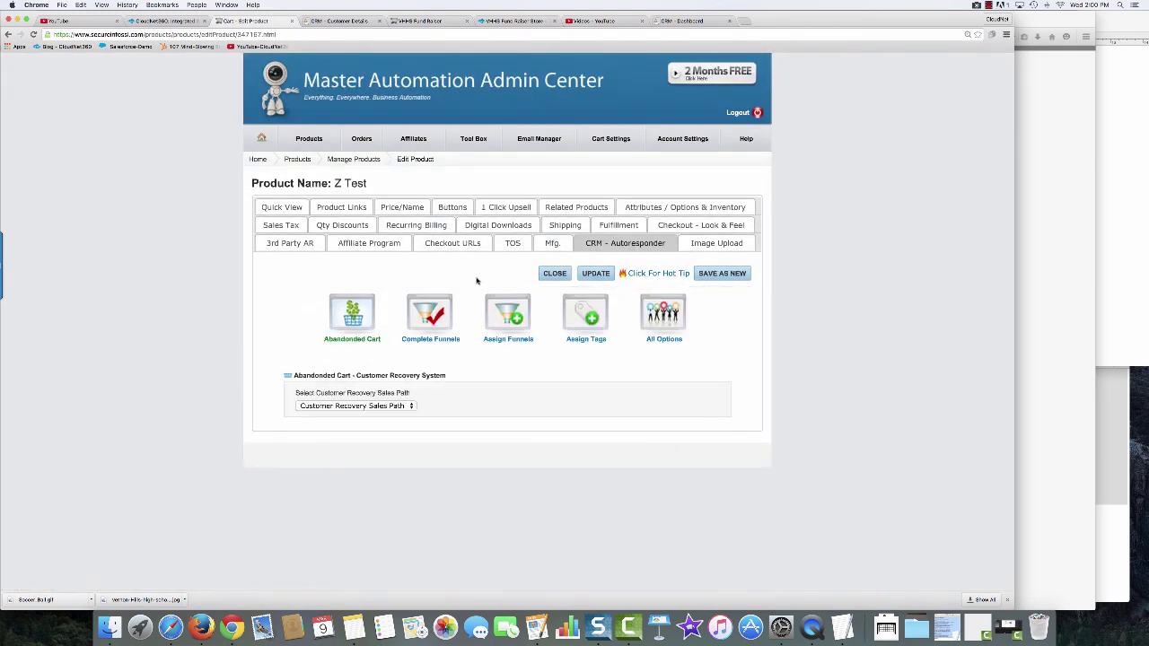
left_click(508, 316)
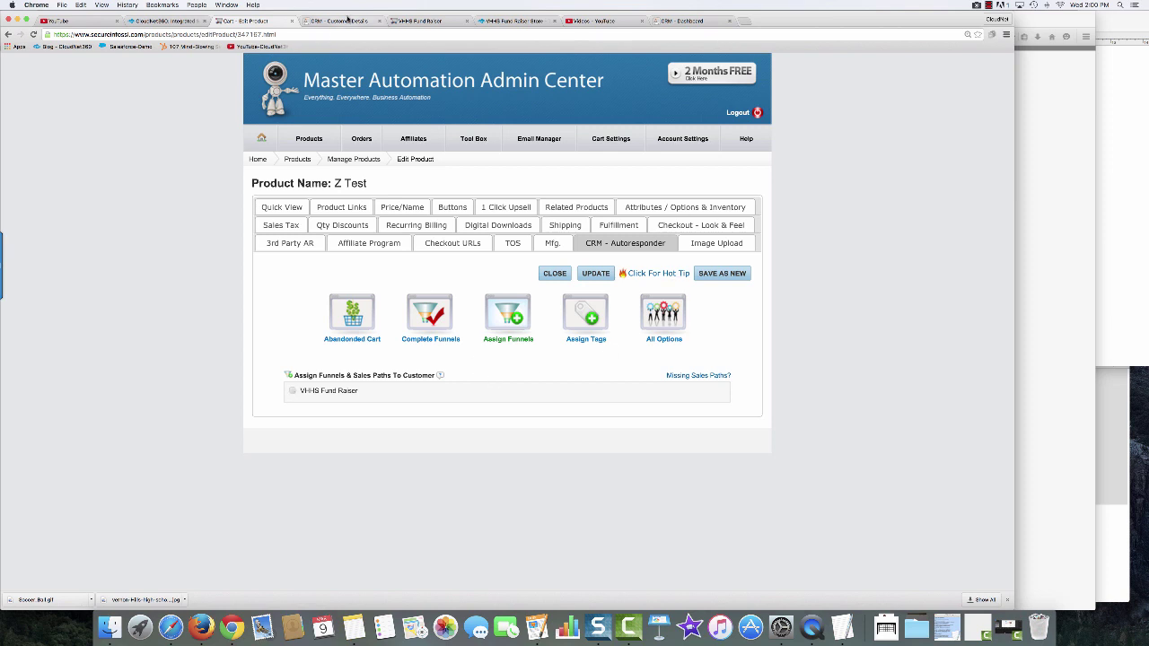
Recheck the customer's CRM record, then copy the Z Test product link from Product Links.
left_click(348, 20)
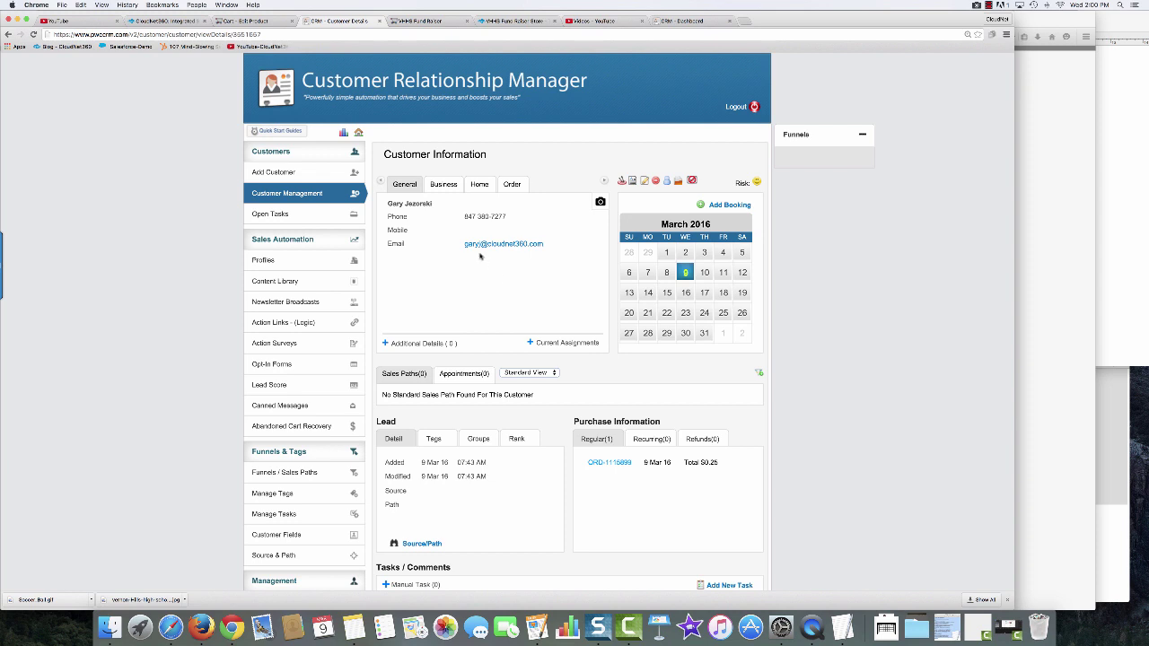
left_click(254, 22)
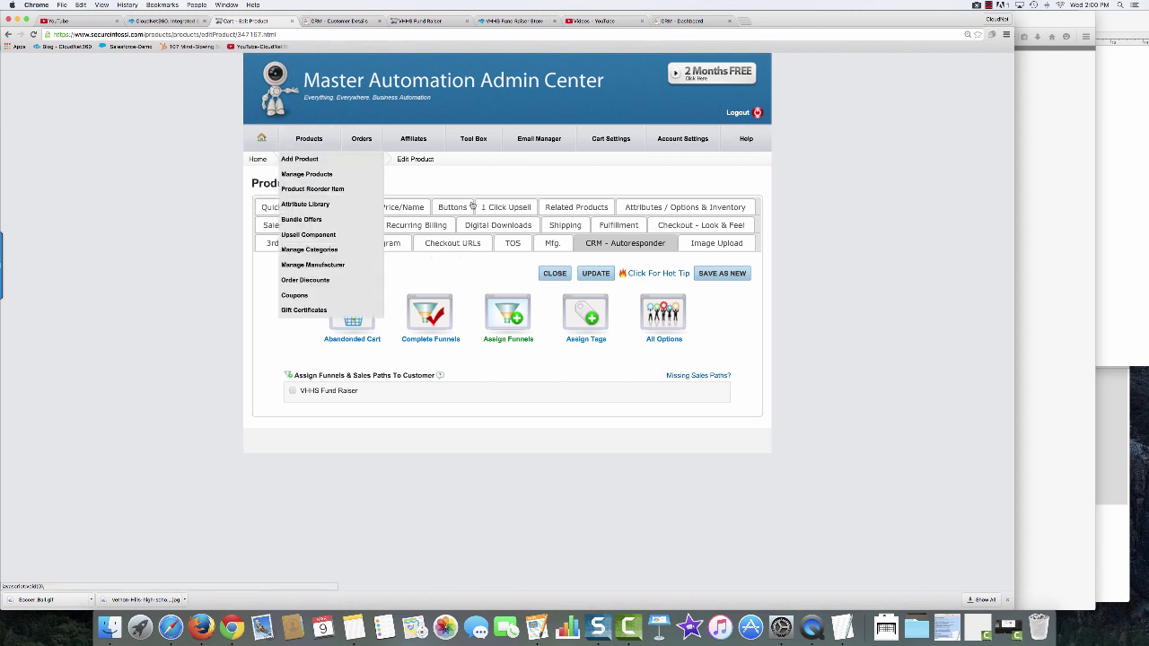
left_click(354, 208)
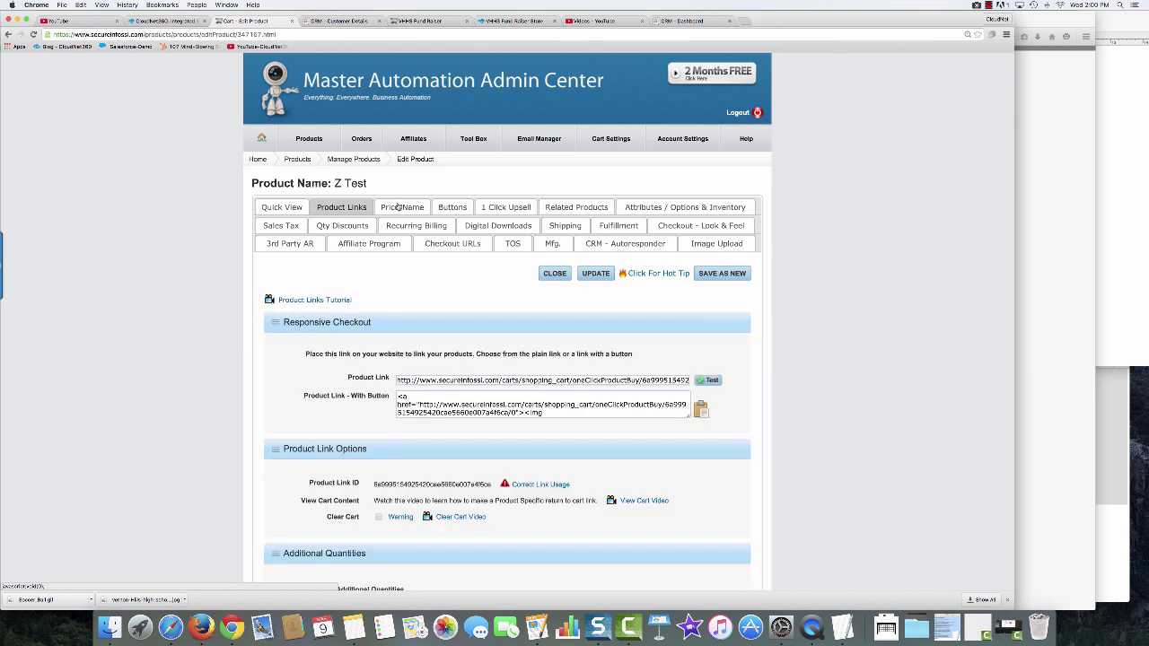
left_click(533, 380)
right_click(532, 380)
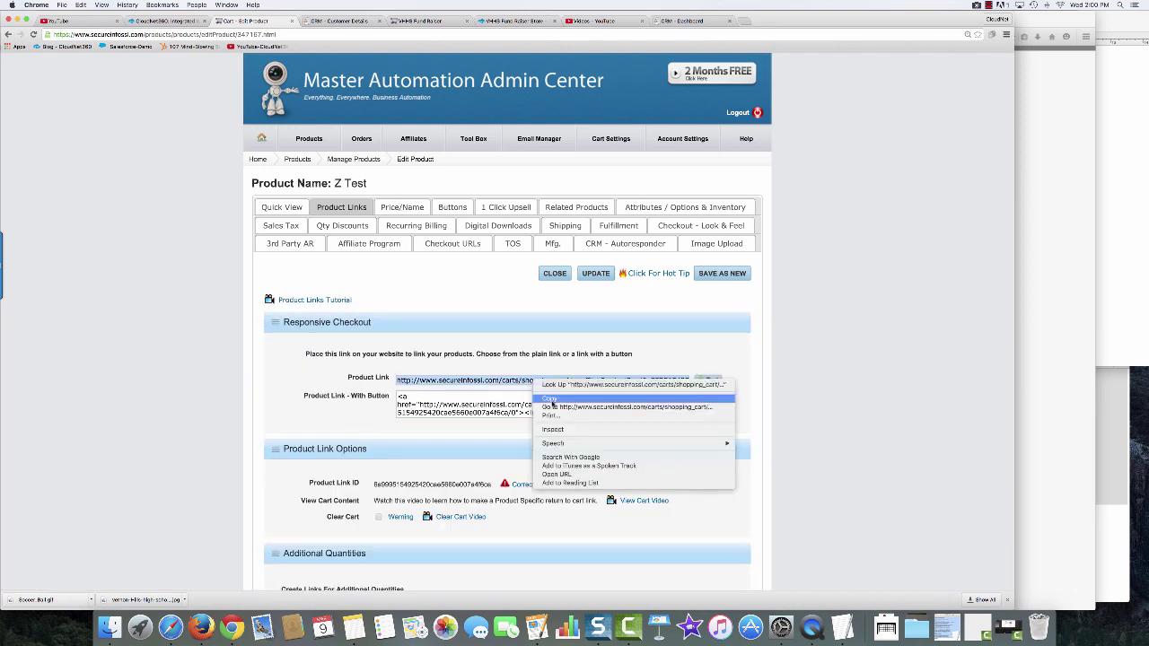
left_click(556, 402)
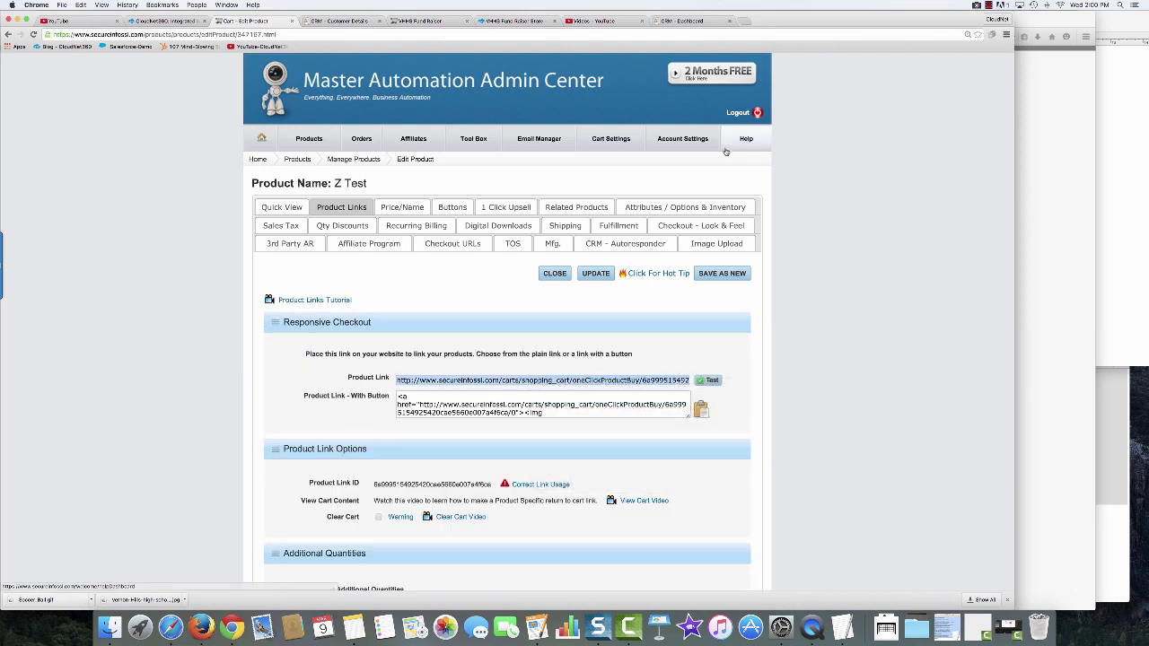
Load the copied Z Test product link in a new Safari tab, reaching the $0.25 checkout.
left_click(170, 627)
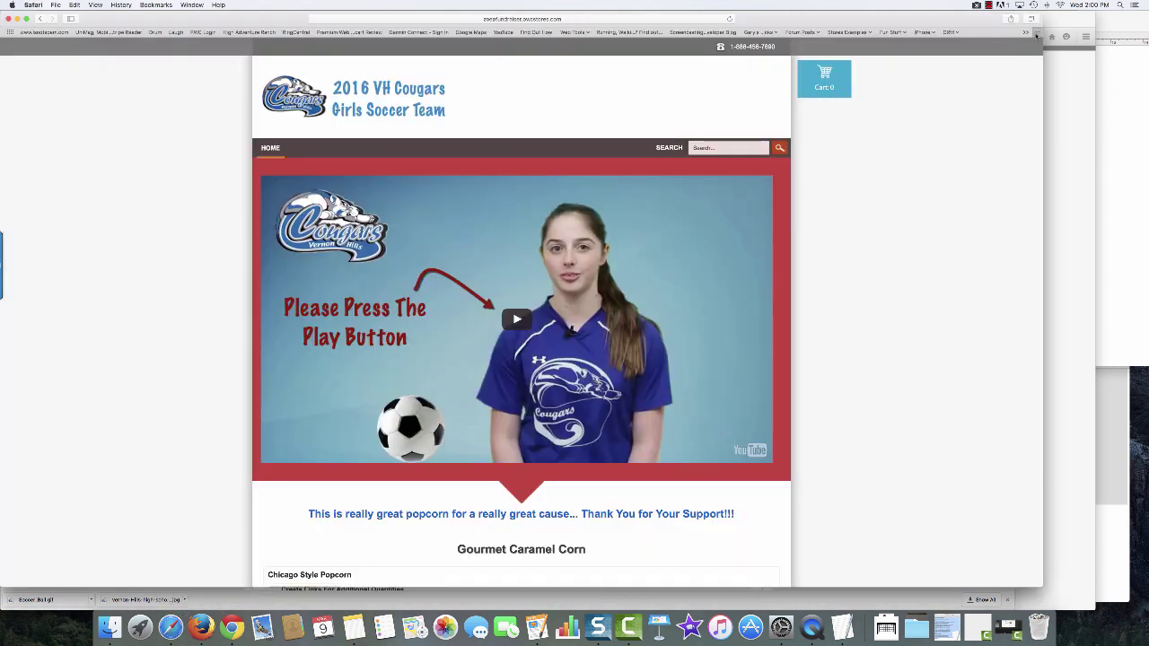
key("super+t")
right_click(538, 18)
left_click(574, 40)
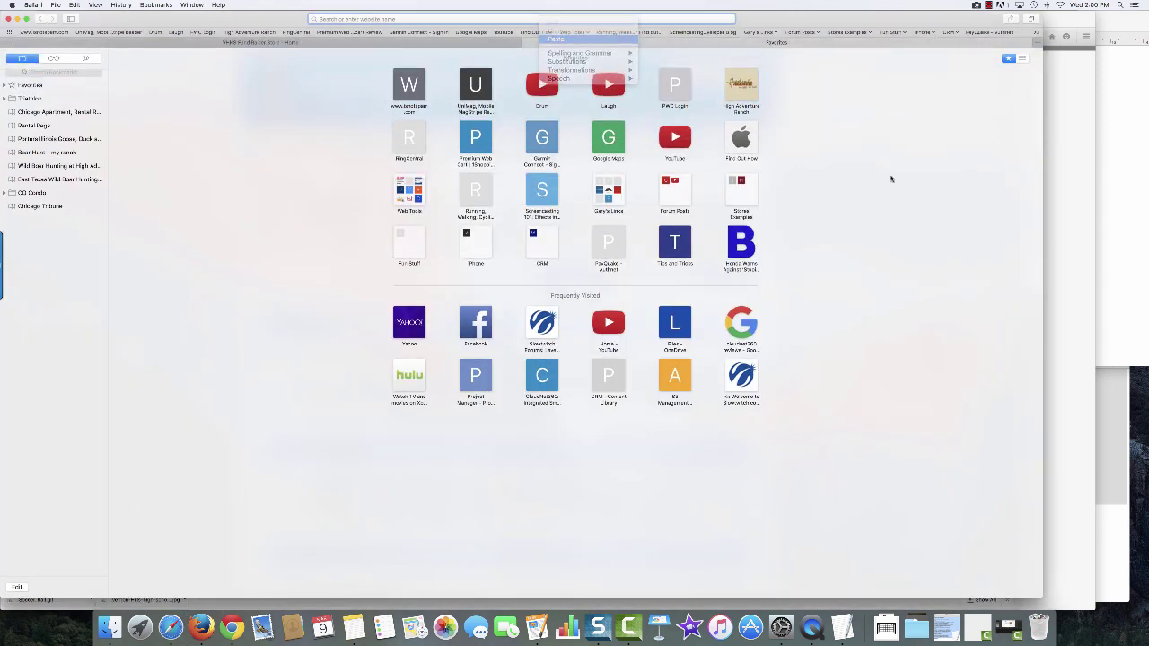
key("Return")
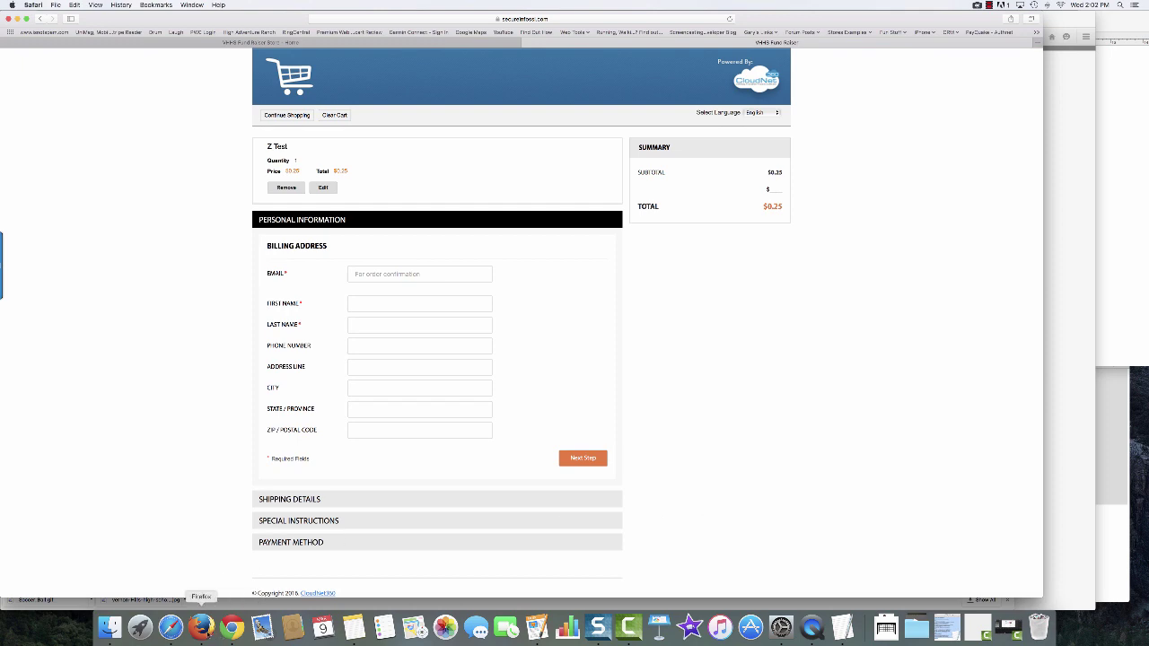
Glance at the order confirmation and admin product windows, then switch to the VHHS Fund Raiser Store tab.
left_click(193, 596)
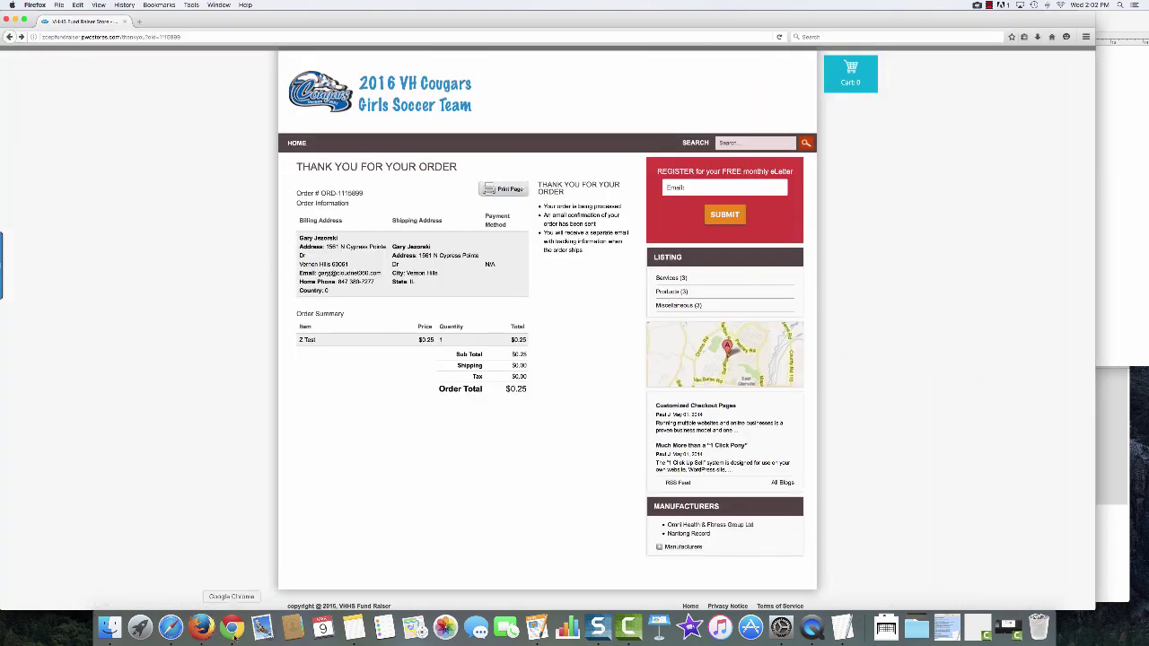
left_click(232, 628)
left_click(170, 628)
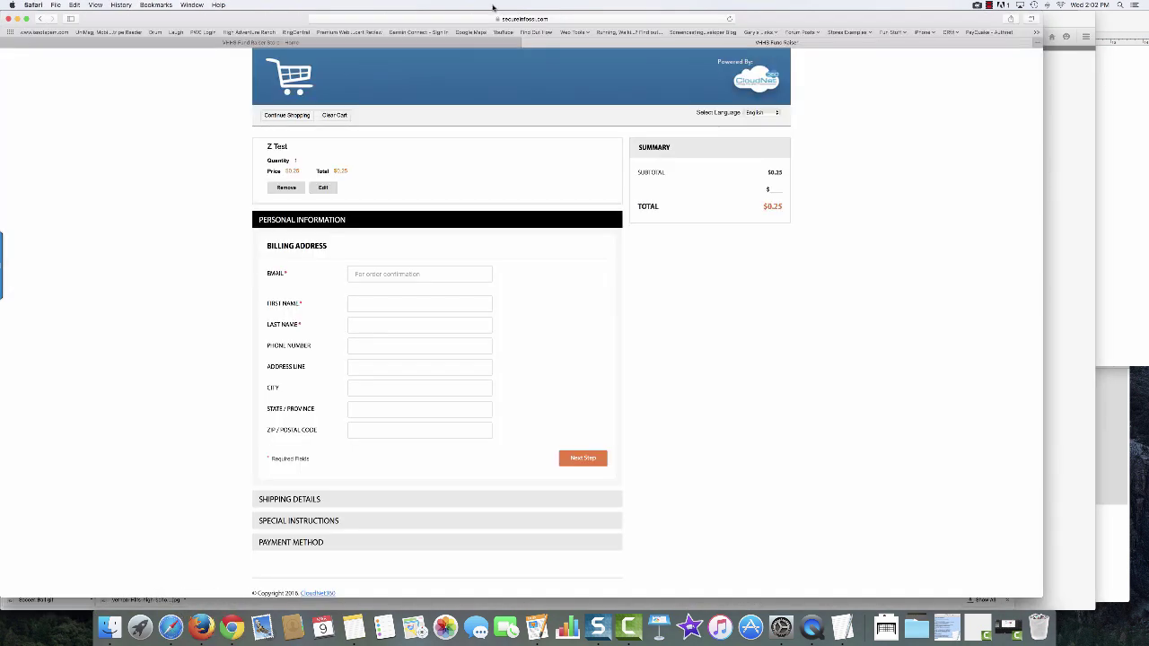
left_click(376, 40)
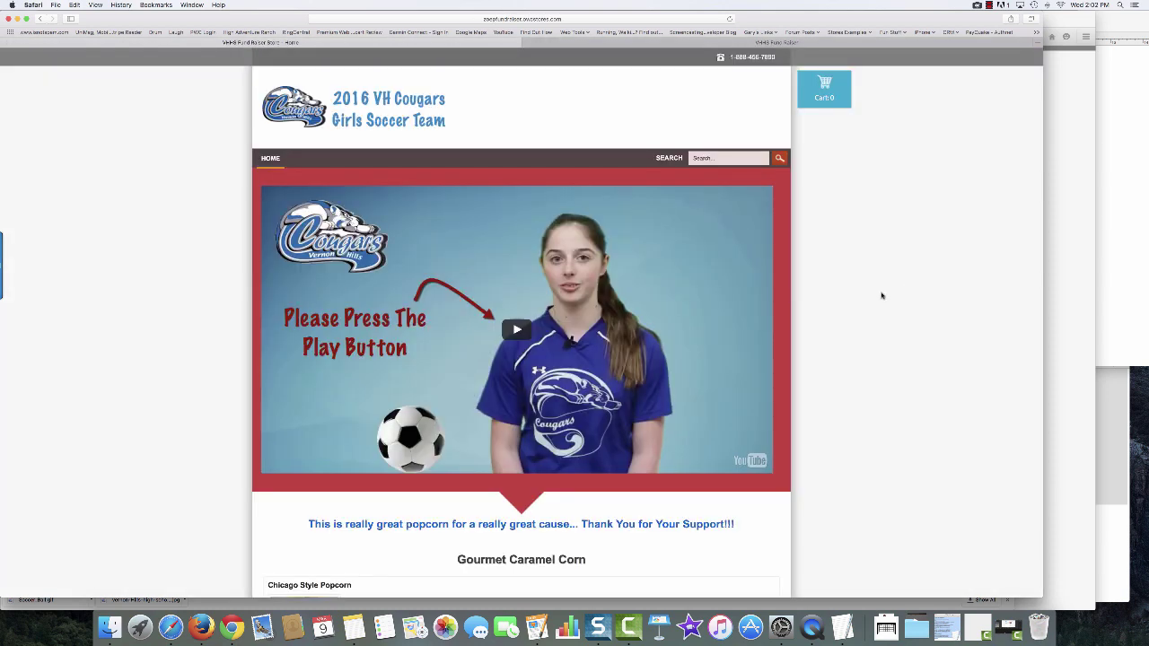
Scroll the VH Cougars popcorn list to confirm Z Test appears at $0.25.
scroll(825, 272, "down", 2)
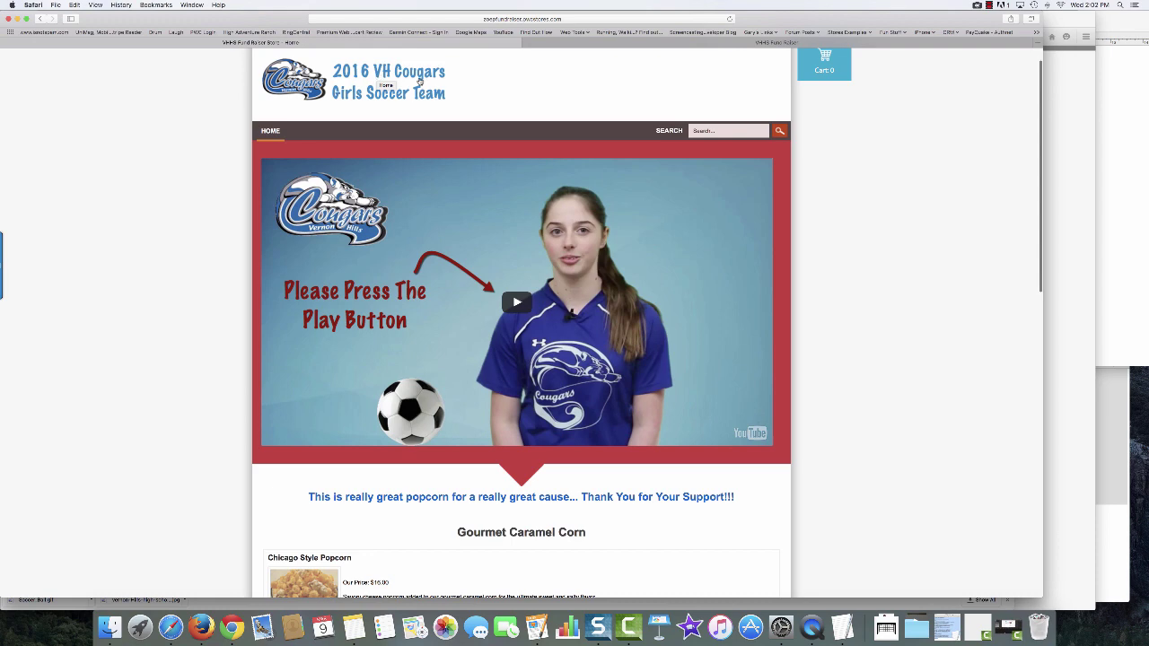
scroll(875, 247, "up", 1)
scroll(874, 247, "down", 3)
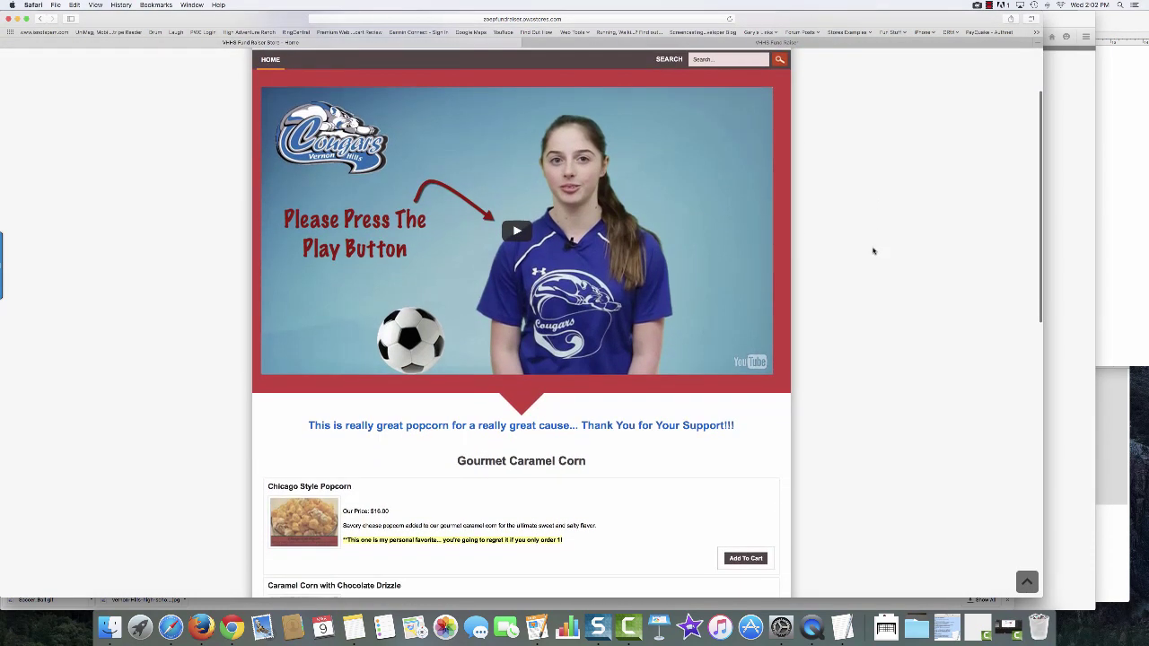
scroll(851, 257, "up", 3)
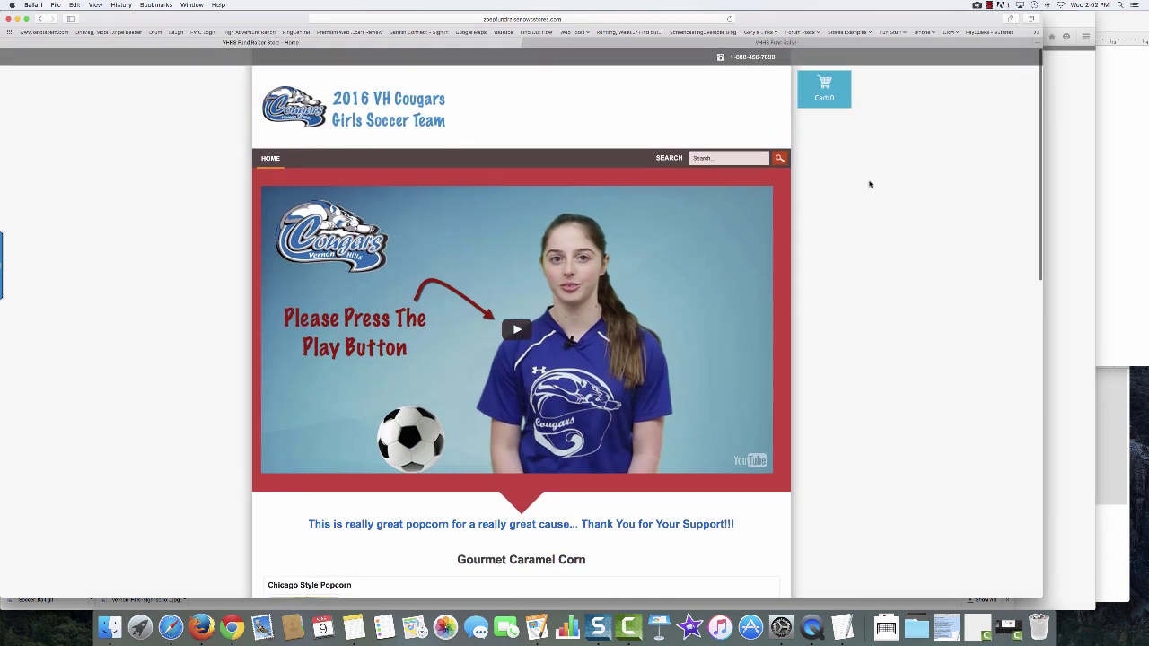
scroll(861, 195, "down", 1)
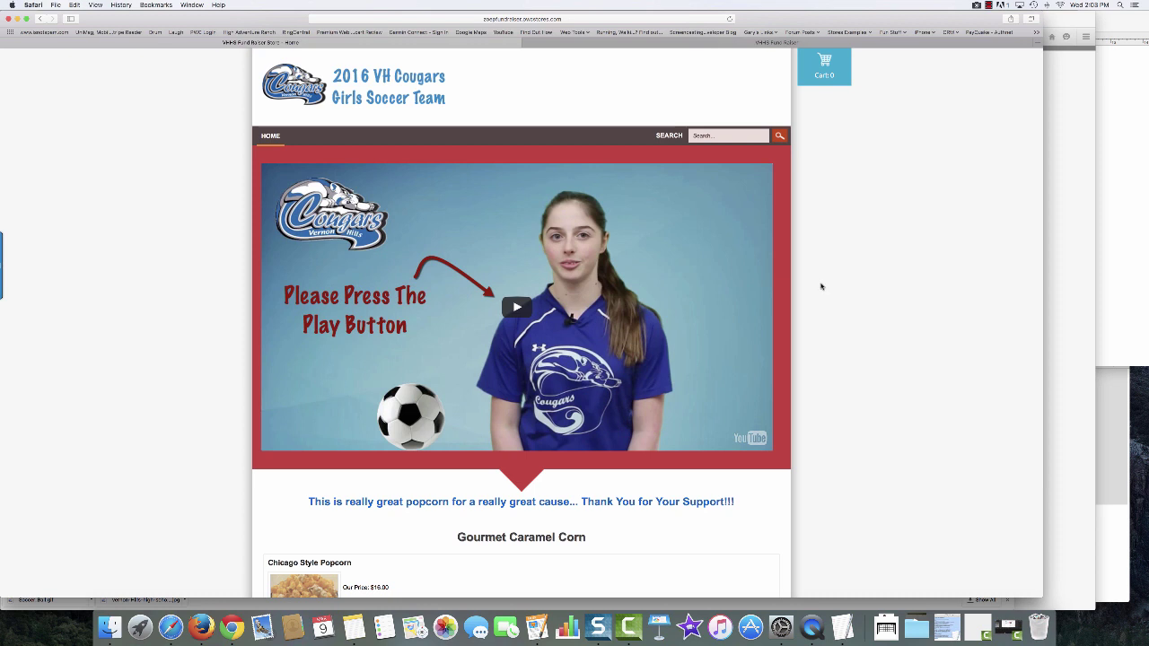
scroll(822, 289, "down", 5)
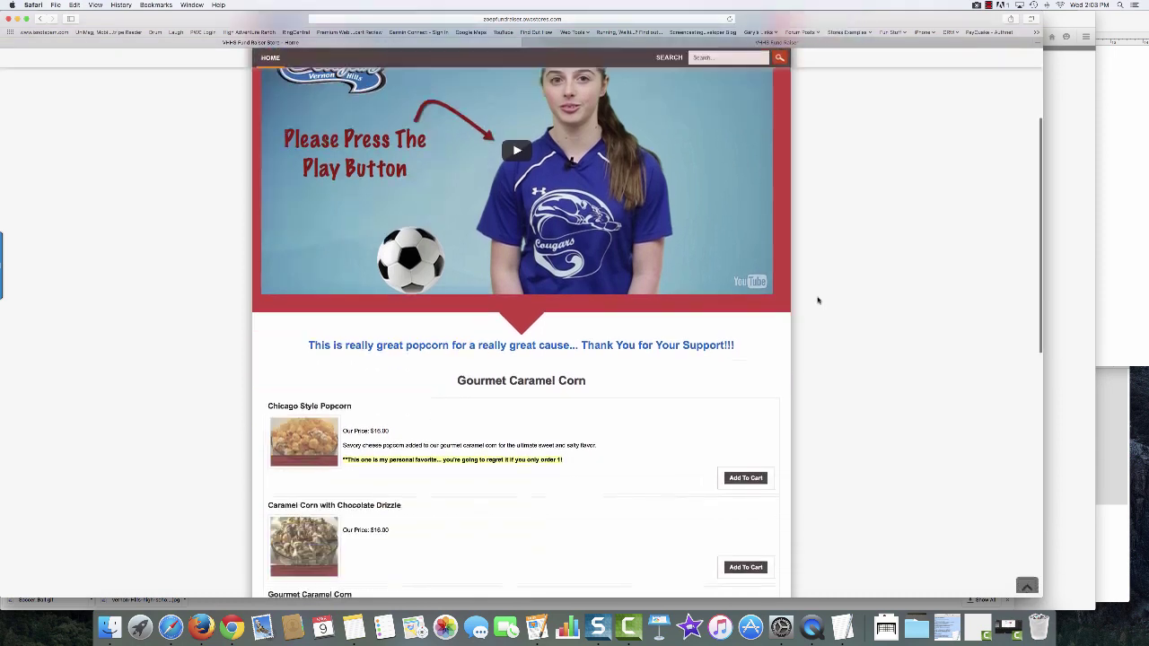
scroll(822, 289, "down", 10)
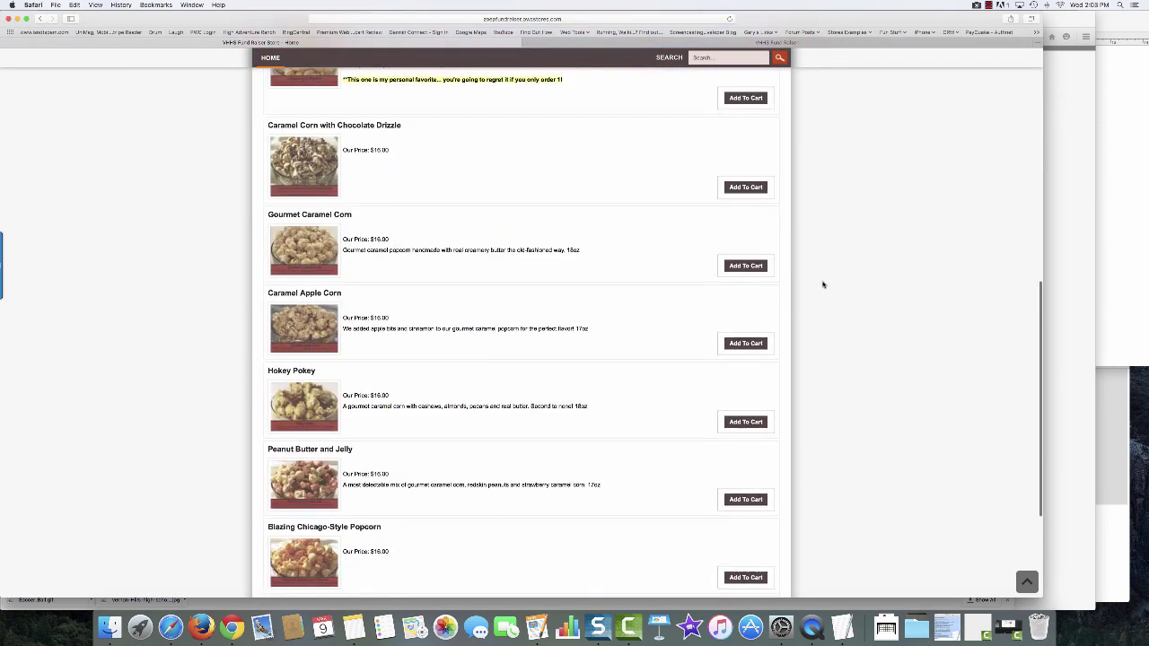
scroll(807, 265, "down", 2)
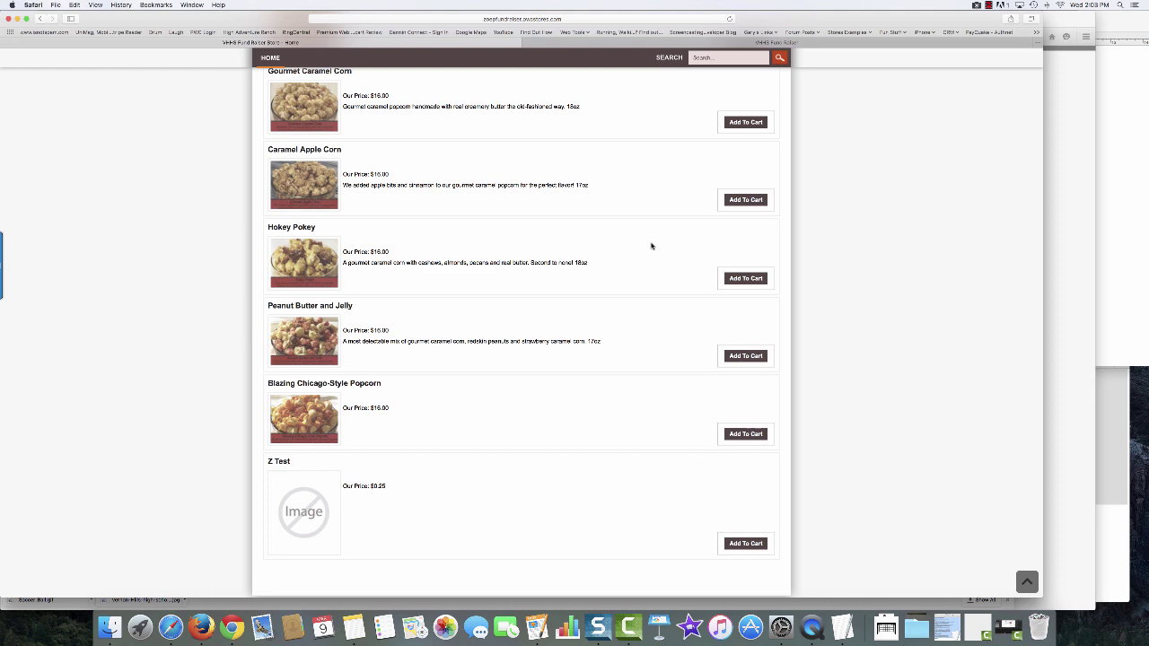
scroll(651, 246, "up", 8)
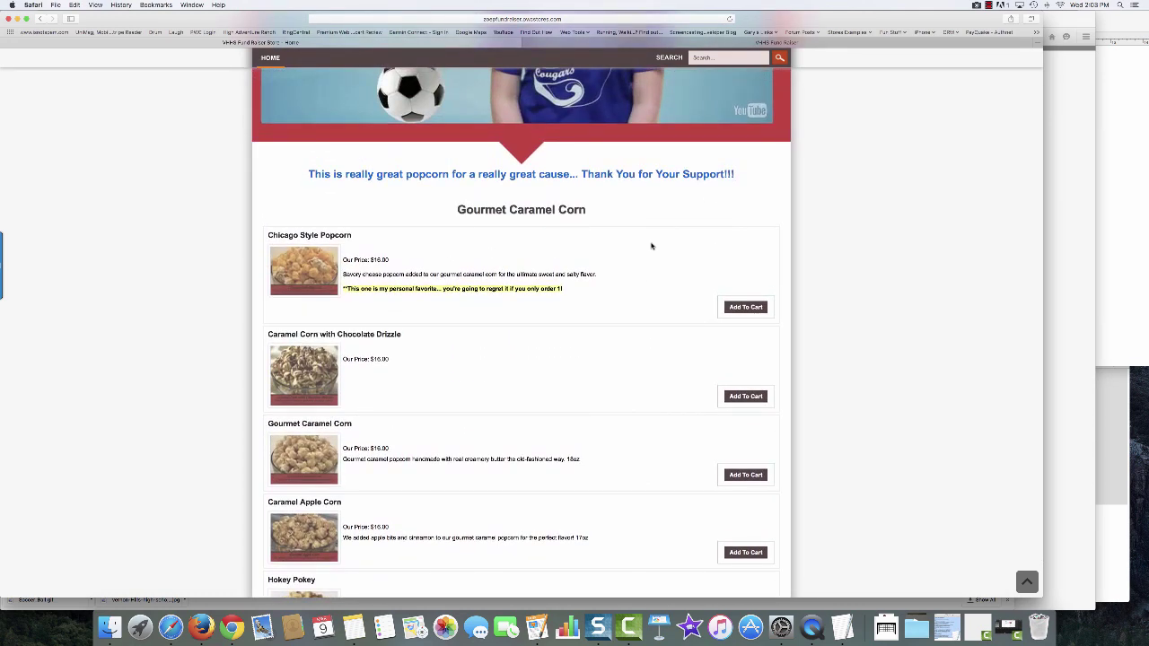